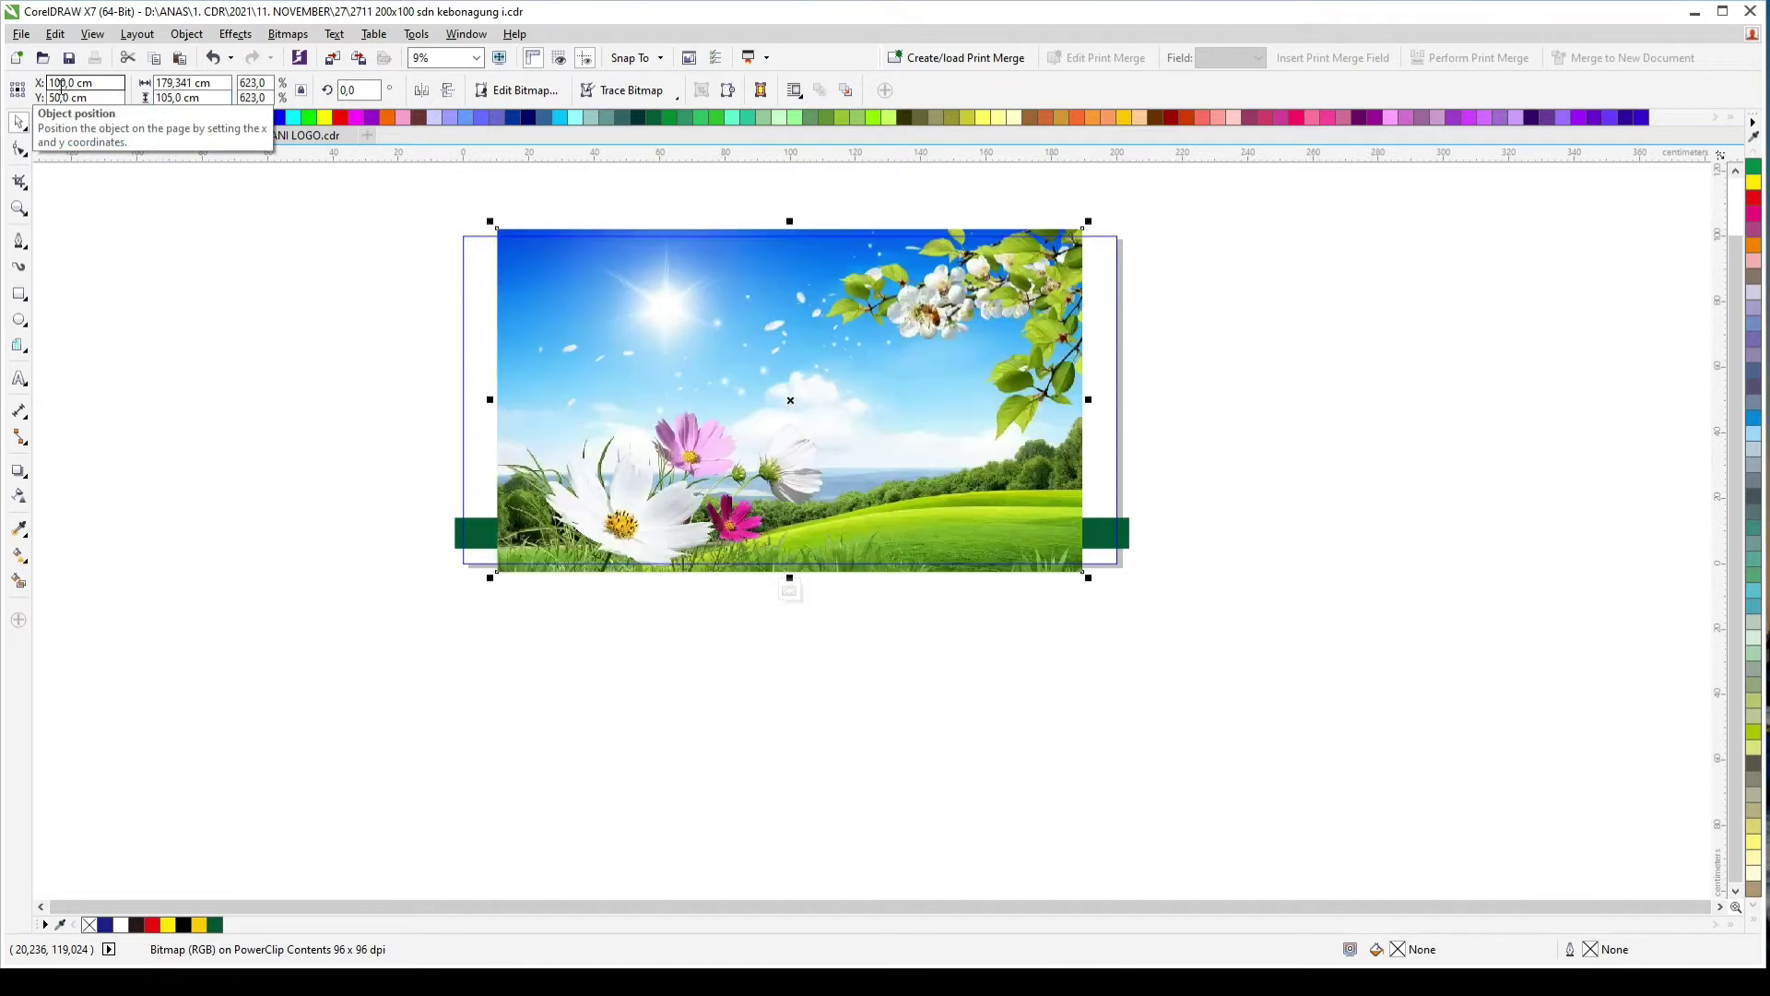
Step: Set the background photo's width to 200 cm inside the banner's PowerClip frame and finish editing the contents
{"action": "double_click", "coordinate": [216, 81]}
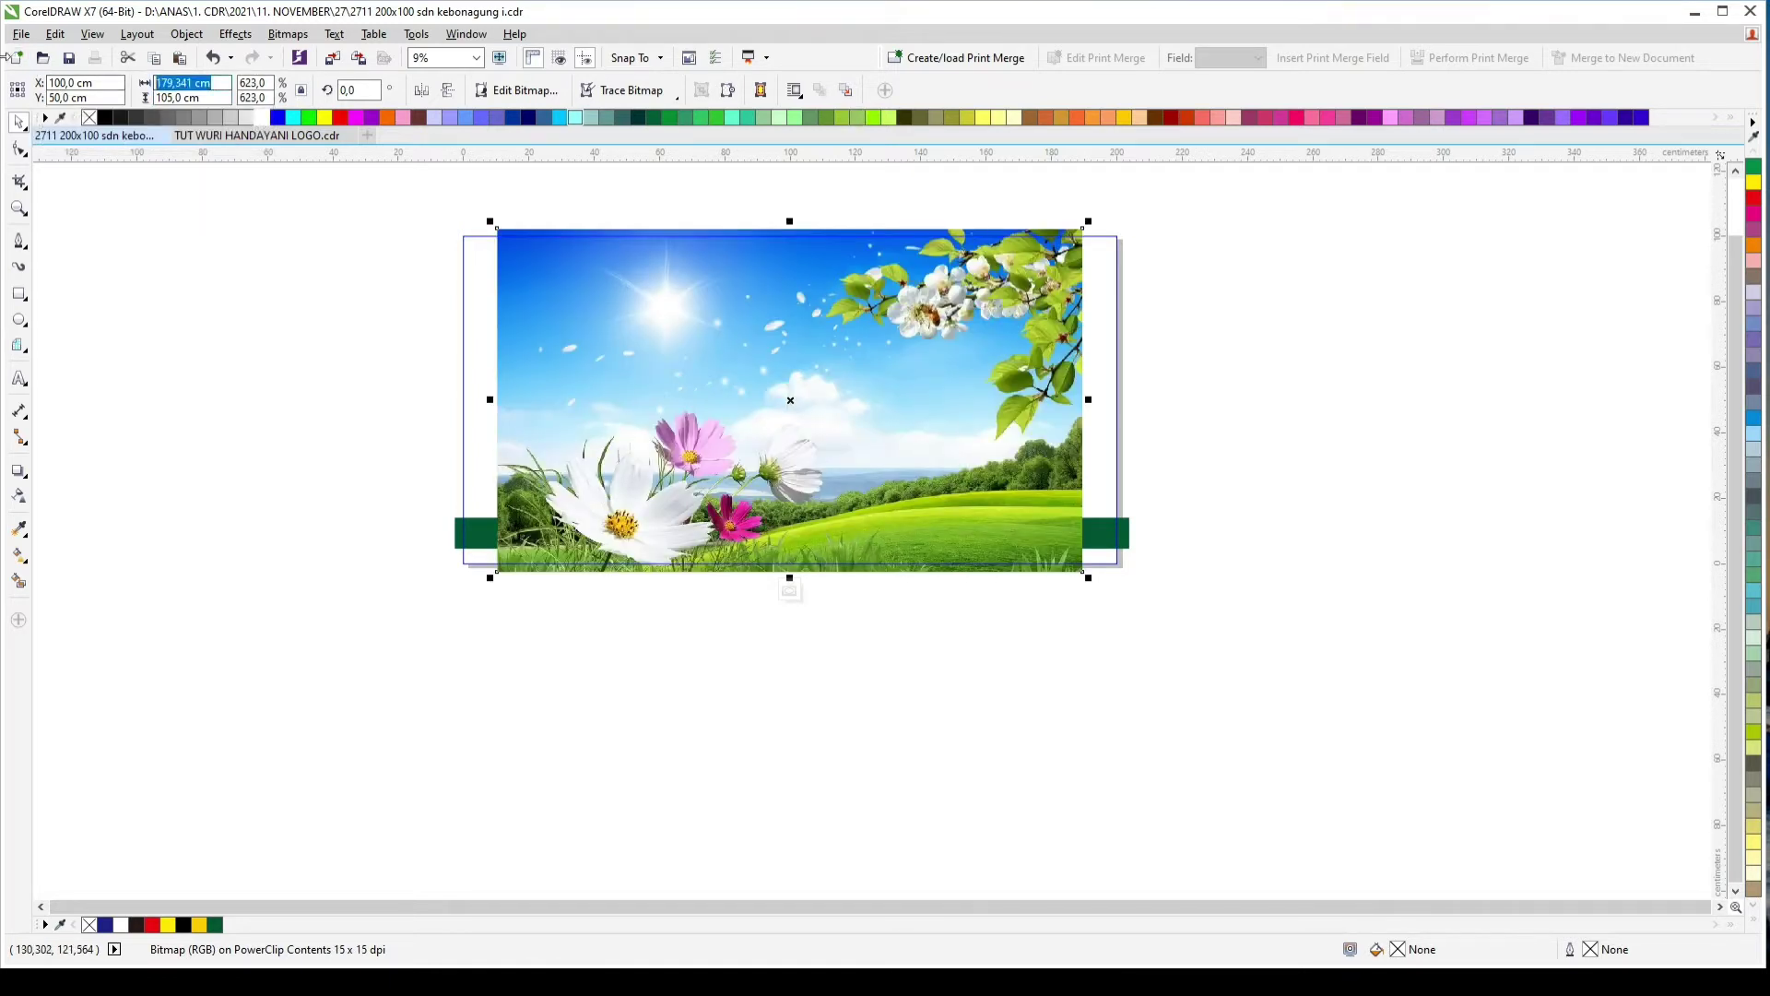
{"action": "type", "text": "200"}
{"action": "key", "text": "Return"}
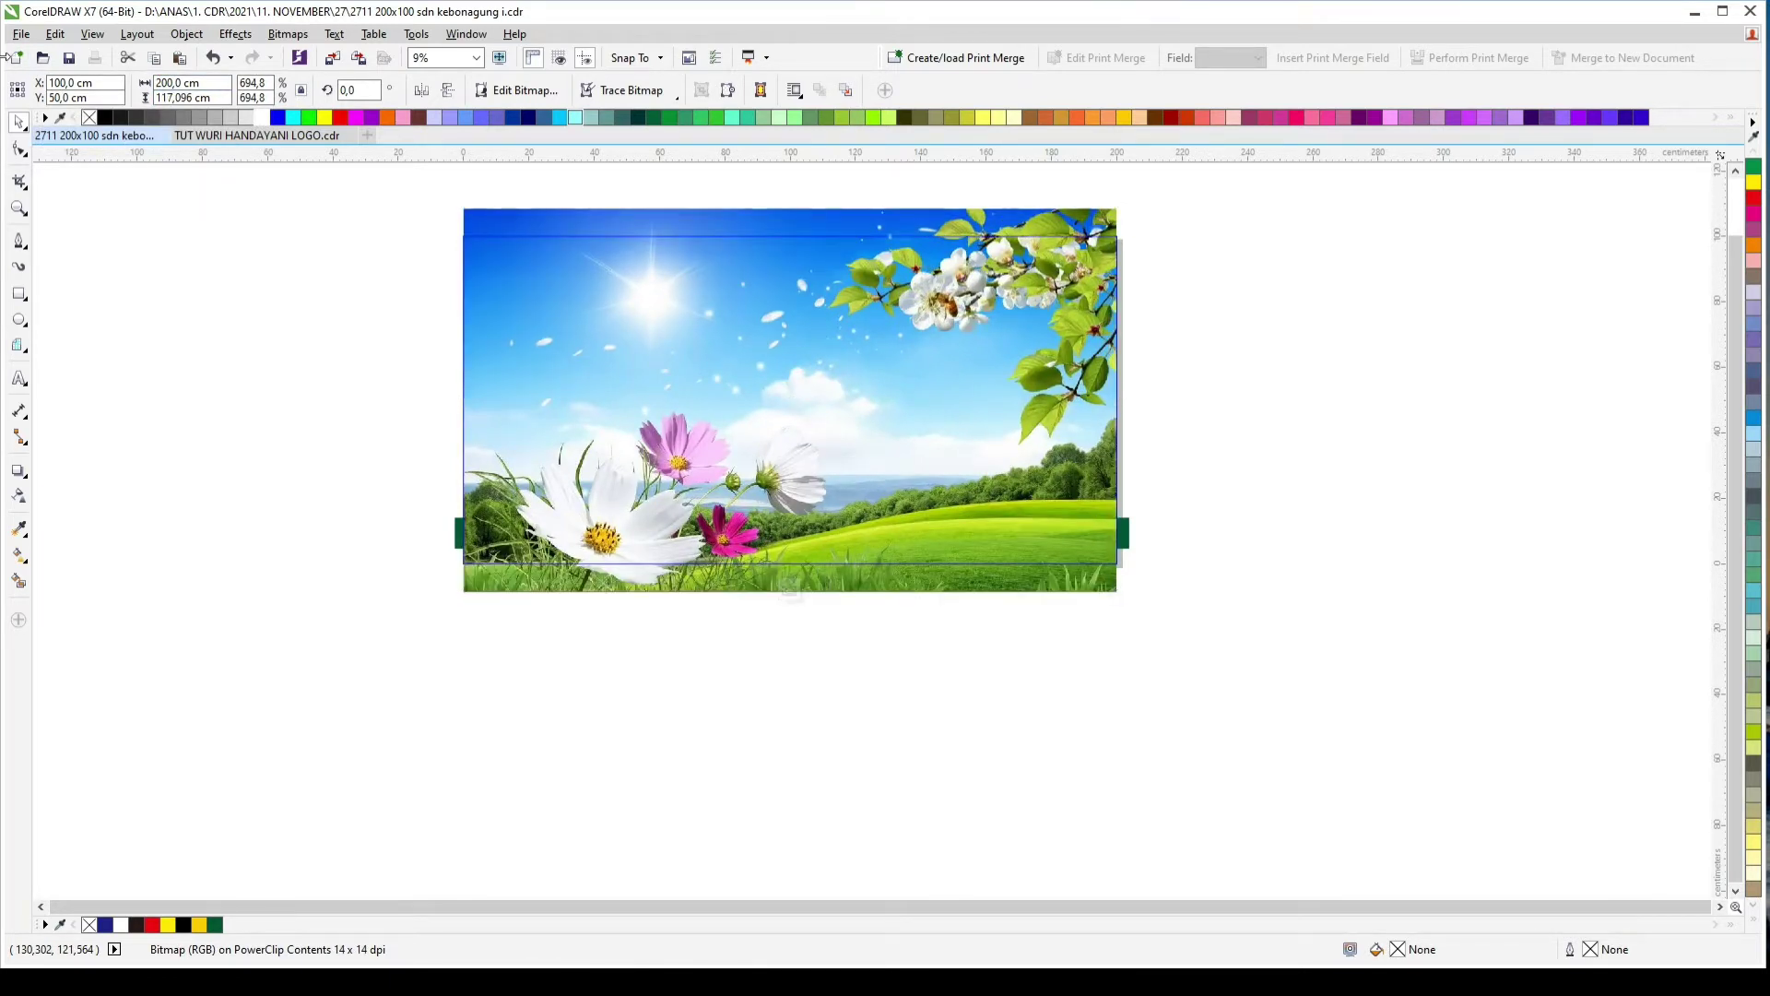
{"action": "left_click", "coordinate": [1252, 308], "text": "ctrl"}
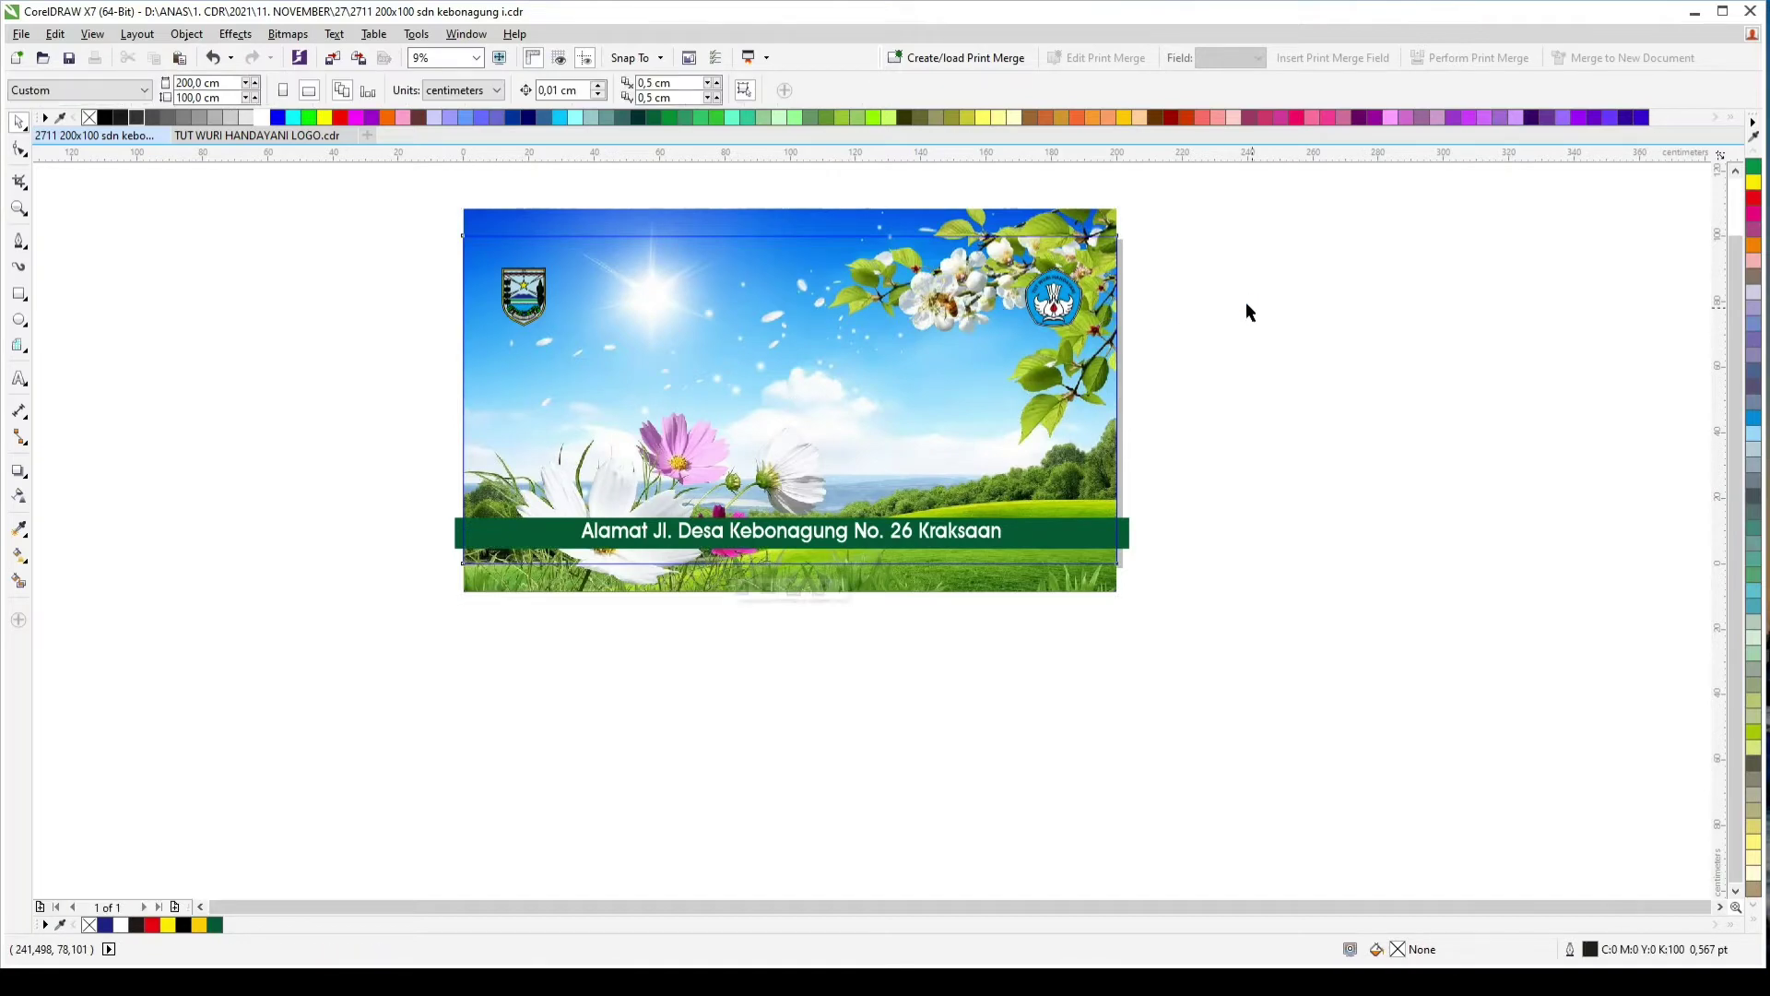
{"action": "key", "text": "shift+F2"}
{"action": "scroll", "coordinate": [1317, 239], "scroll_direction": "up", "scroll_amount": 1}
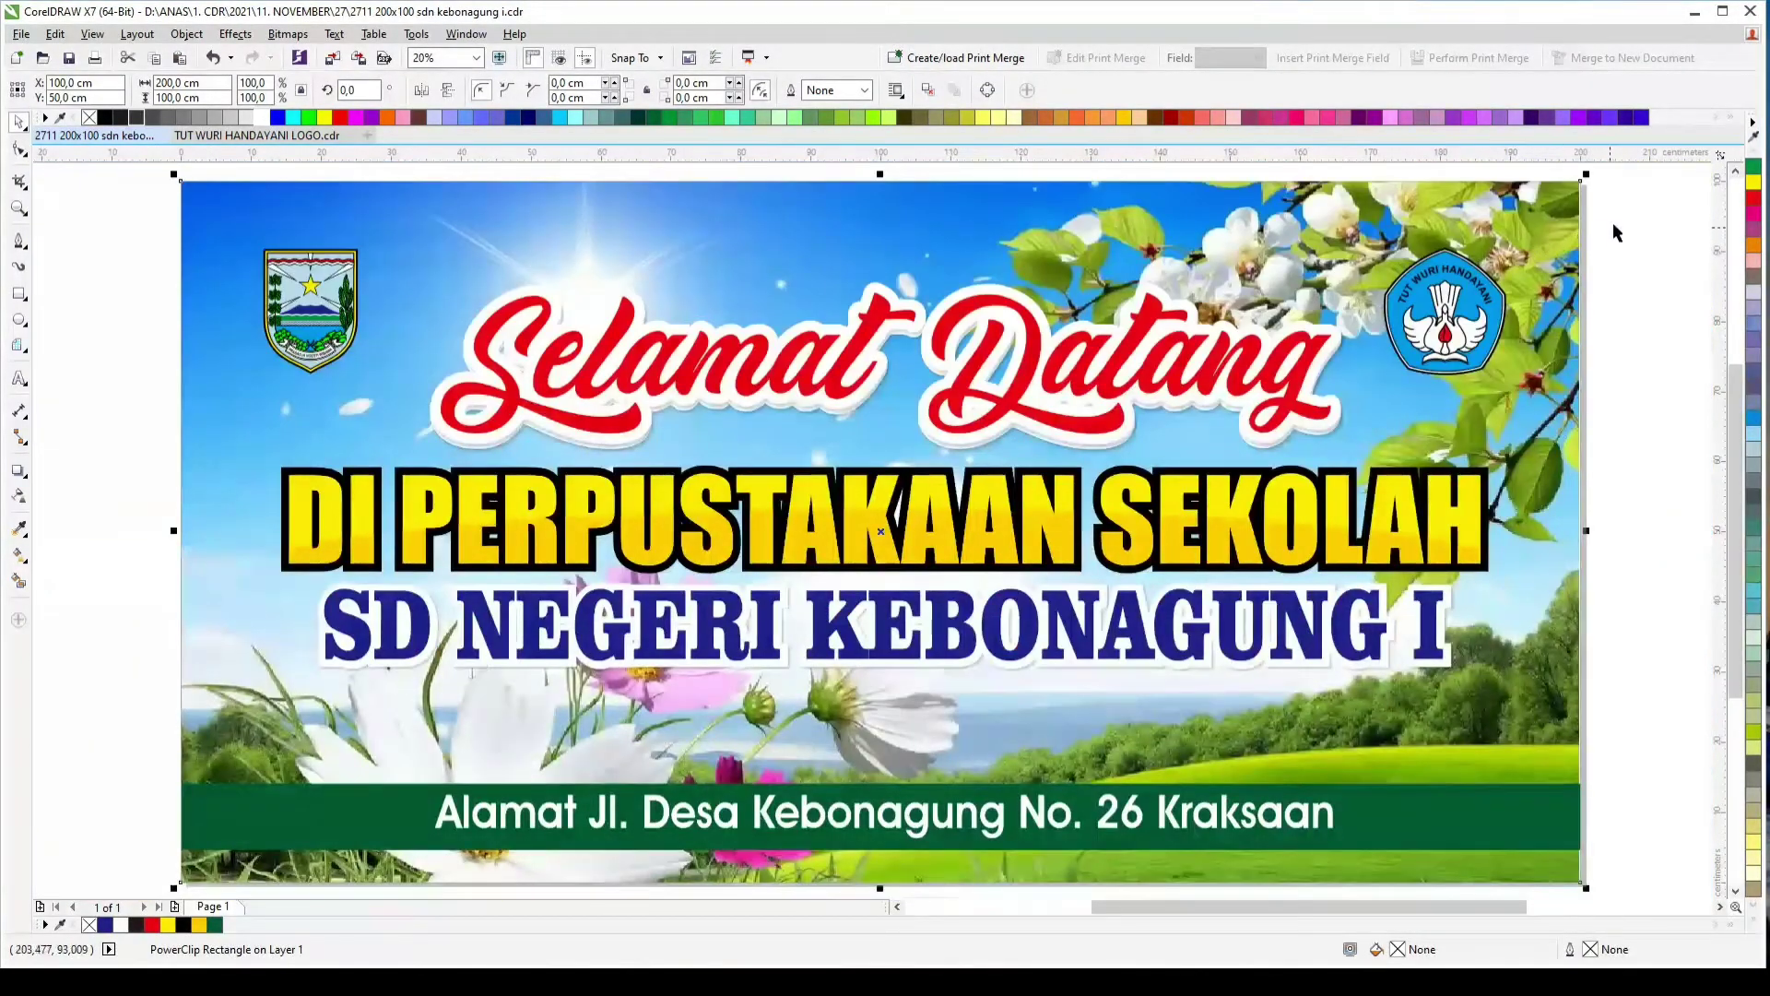
{"action": "left_click", "coordinate": [1618, 232]}
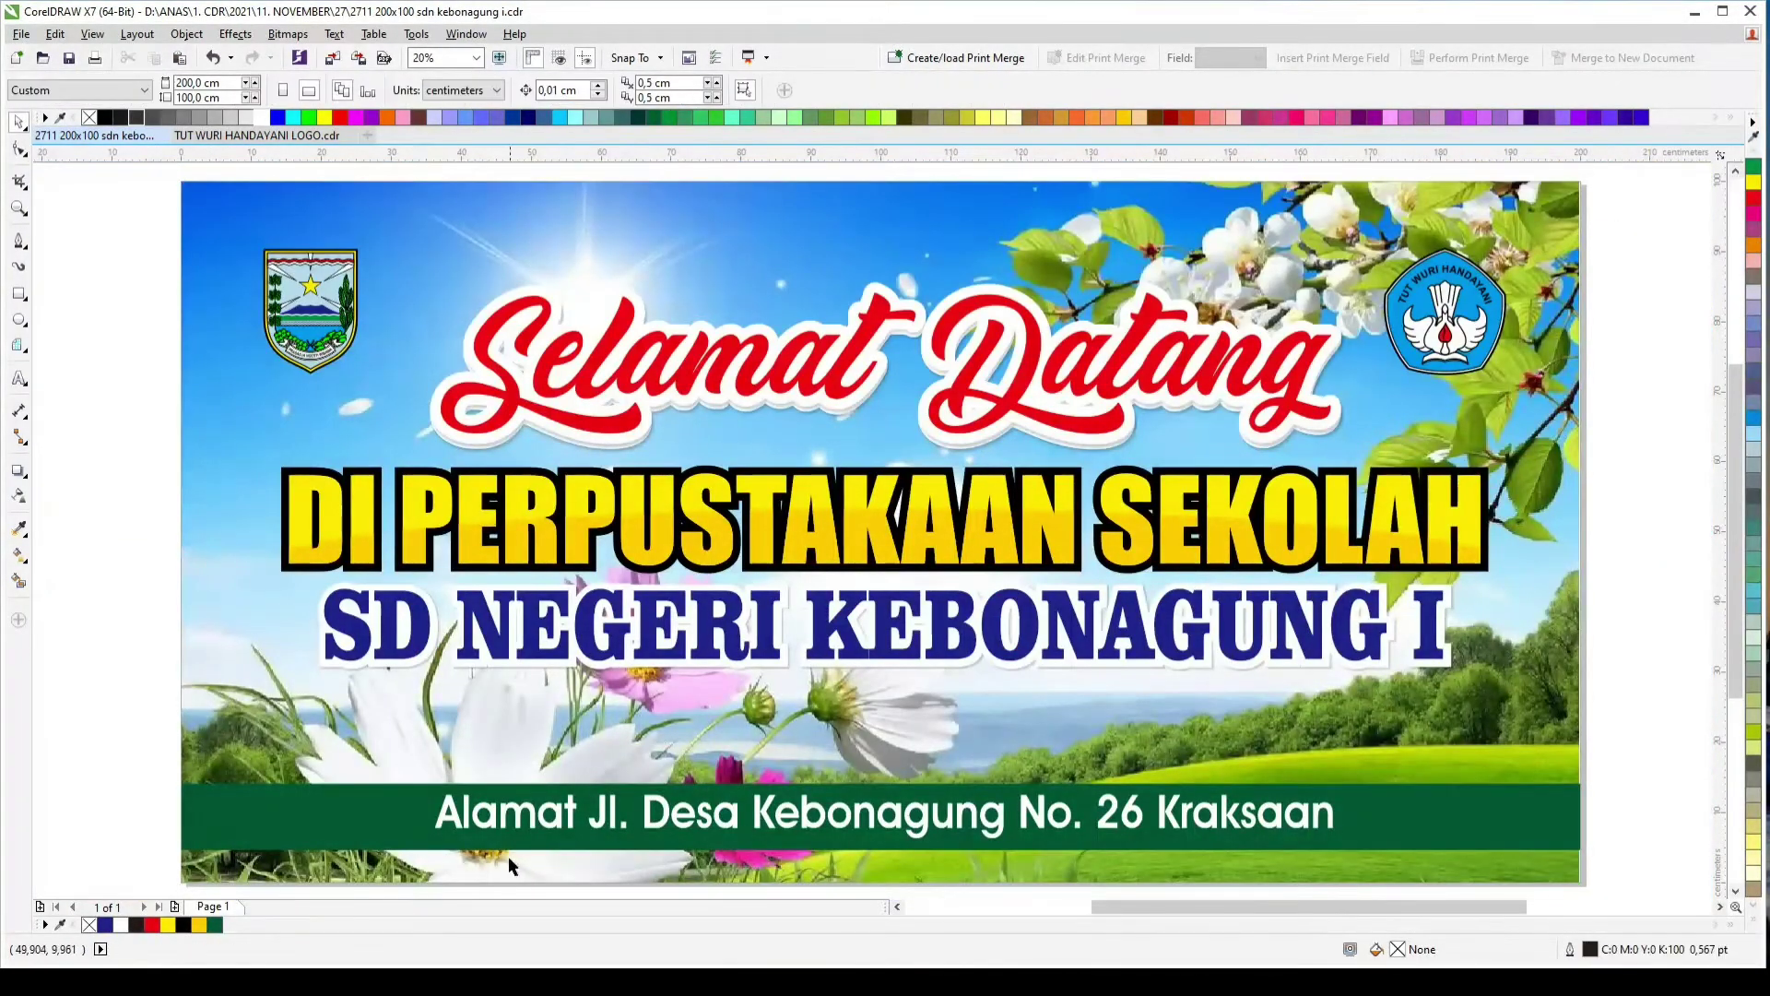
Step: Edit the PowerClip contents again and move the background photo straight up about 8 cm within the frame
{"action": "left_click", "coordinate": [713, 274]}
{"action": "left_click", "coordinate": [727, 273], "text": "ctrl"}
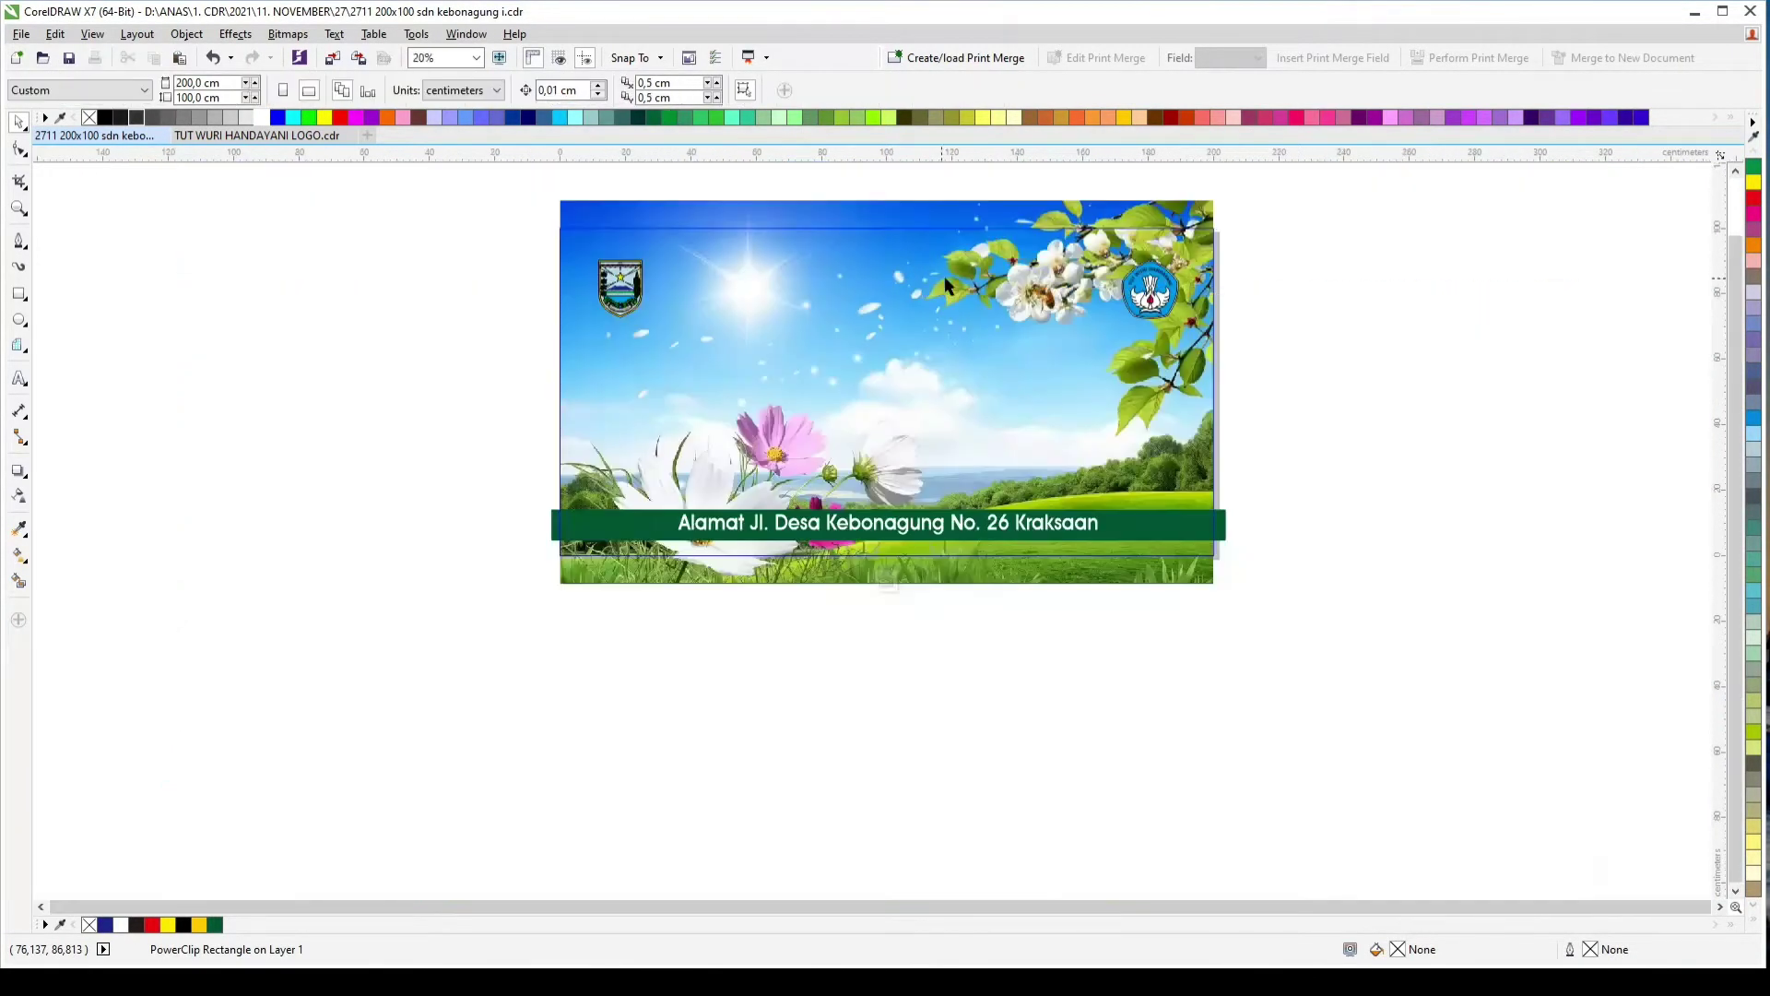
{"action": "left_click_drag", "start_coordinate": [1002, 320], "coordinate": [1002, 294]}
{"action": "left_click", "coordinate": [1293, 328], "text": "ctrl"}
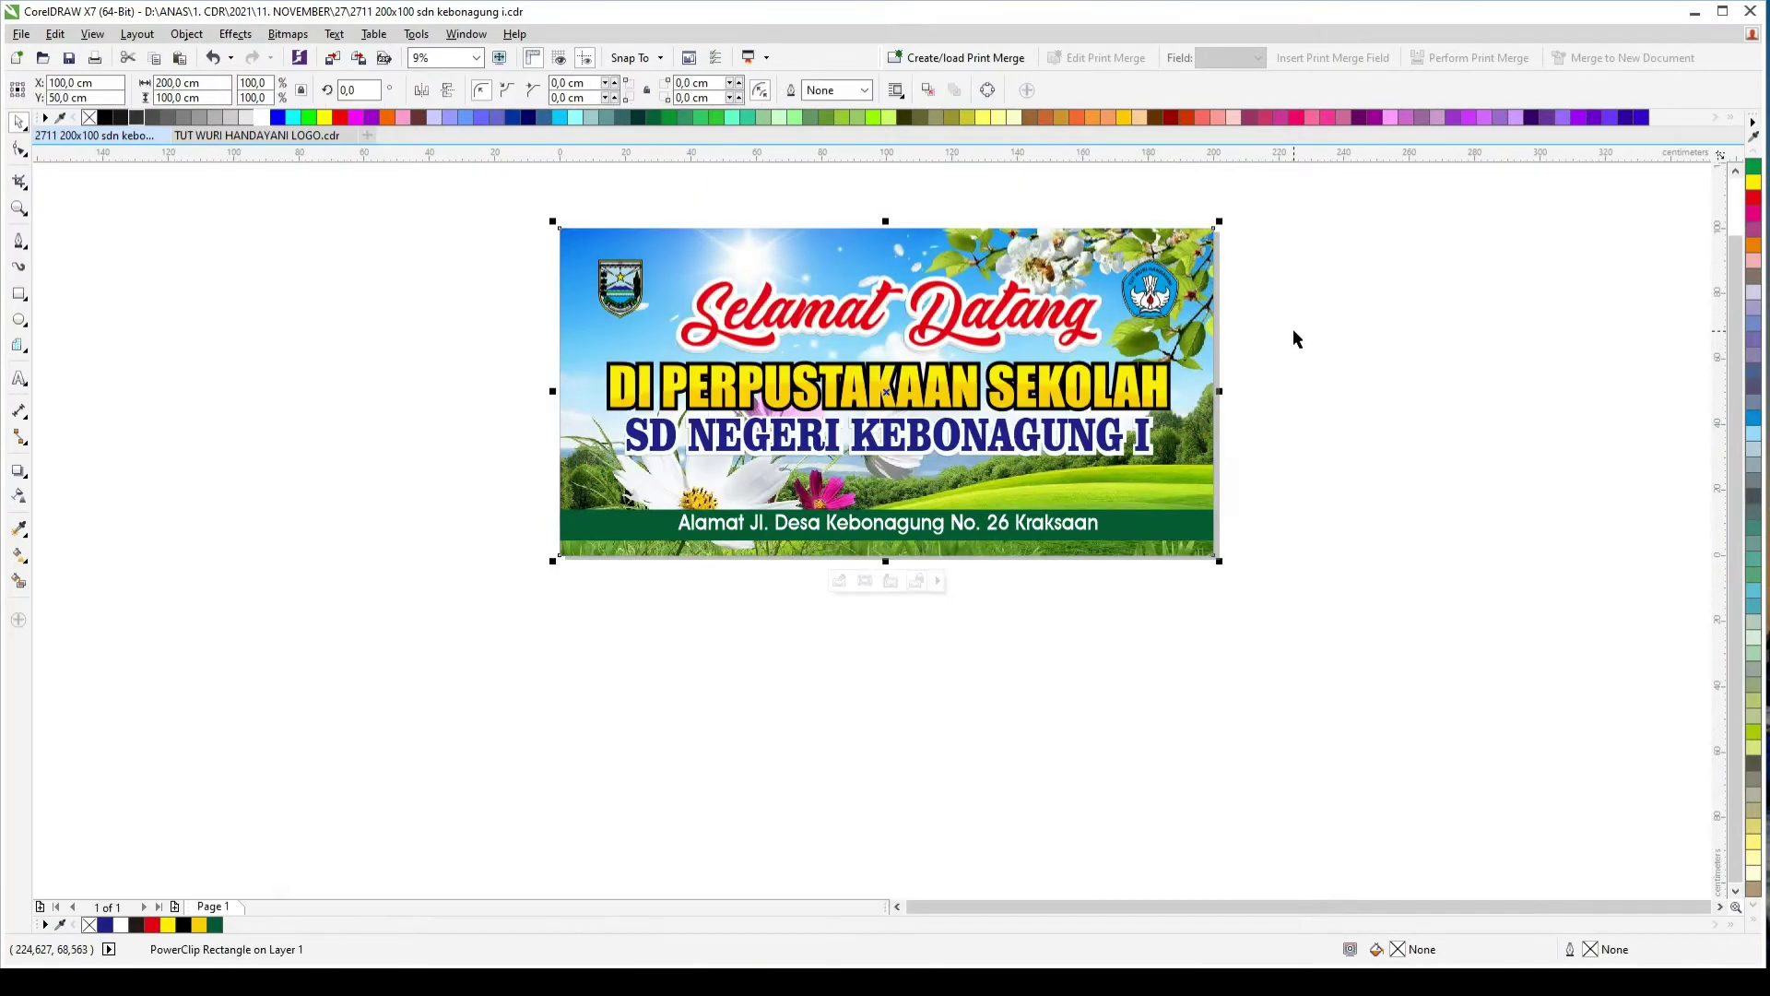
{"action": "key", "text": "shift+F2"}
{"action": "scroll", "coordinate": [992, 490], "scroll_direction": "down", "scroll_amount": 2}
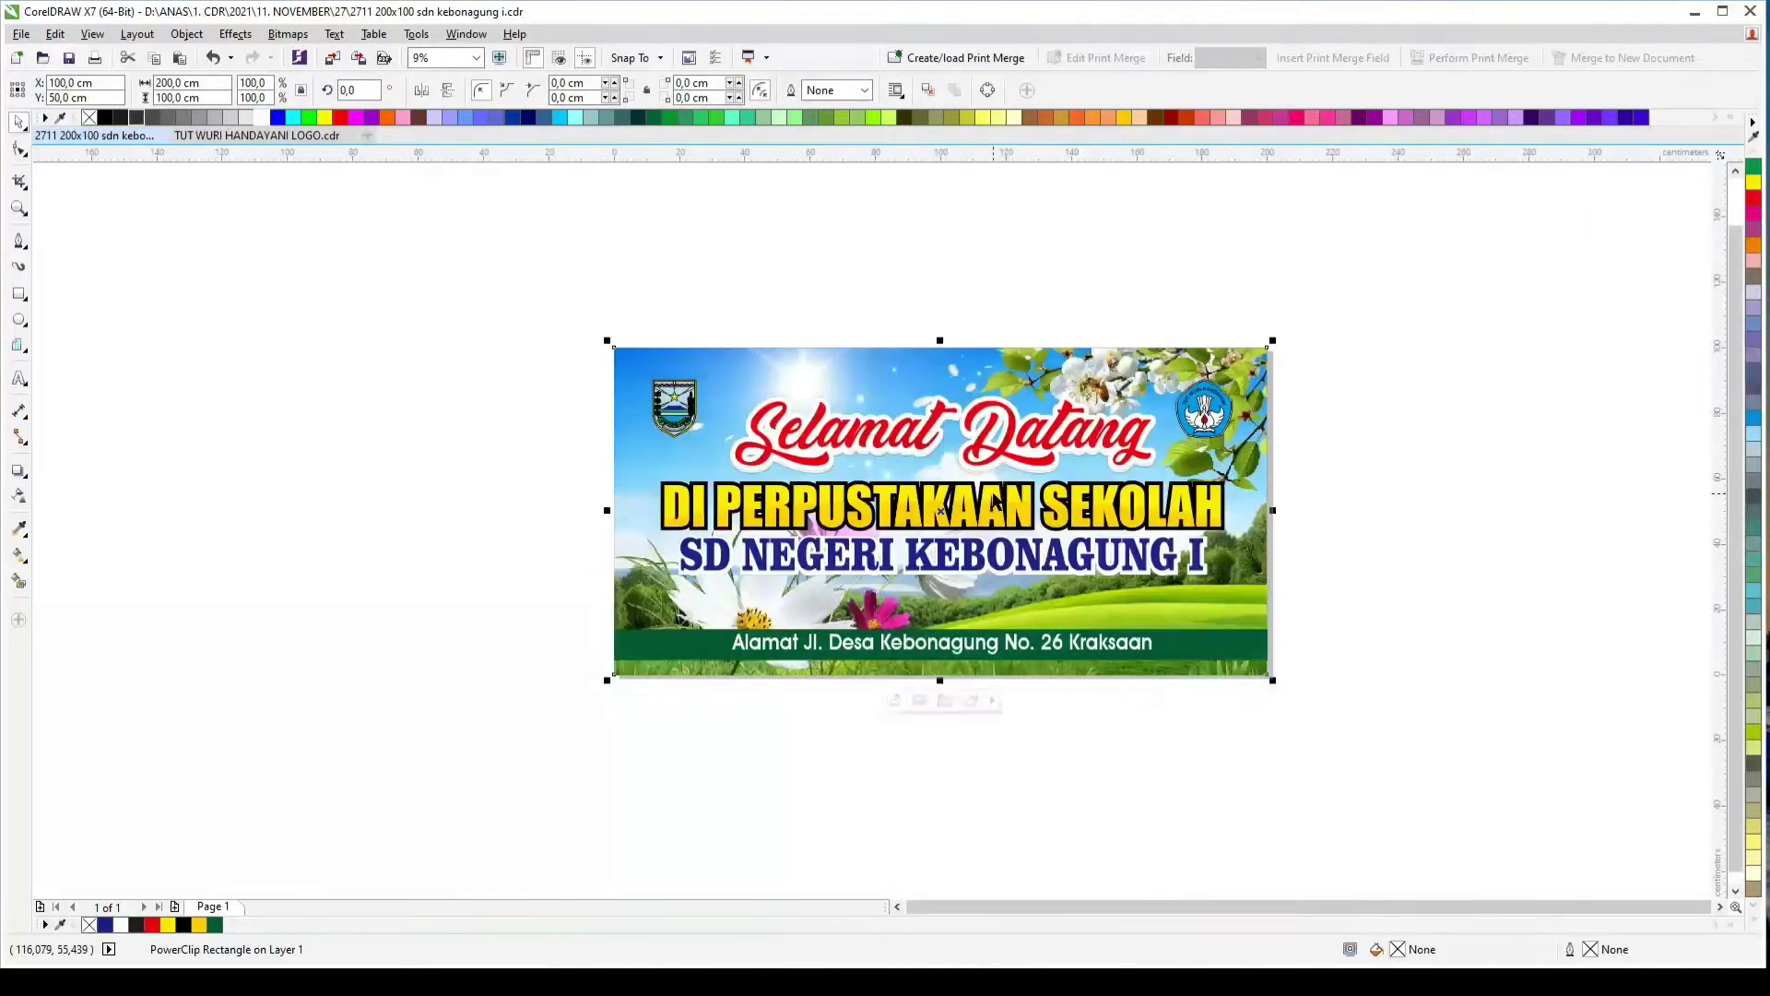
{"action": "left_click", "coordinate": [1353, 618]}
Step: Place the two book stacks inside the banner's PowerClip frame, one in each bottom corner, with the rainbow-coloured stack at the right
{"action": "scroll", "coordinate": [1184, 492], "scroll_direction": "up", "scroll_amount": 2}
{"action": "key", "text": "F4"}
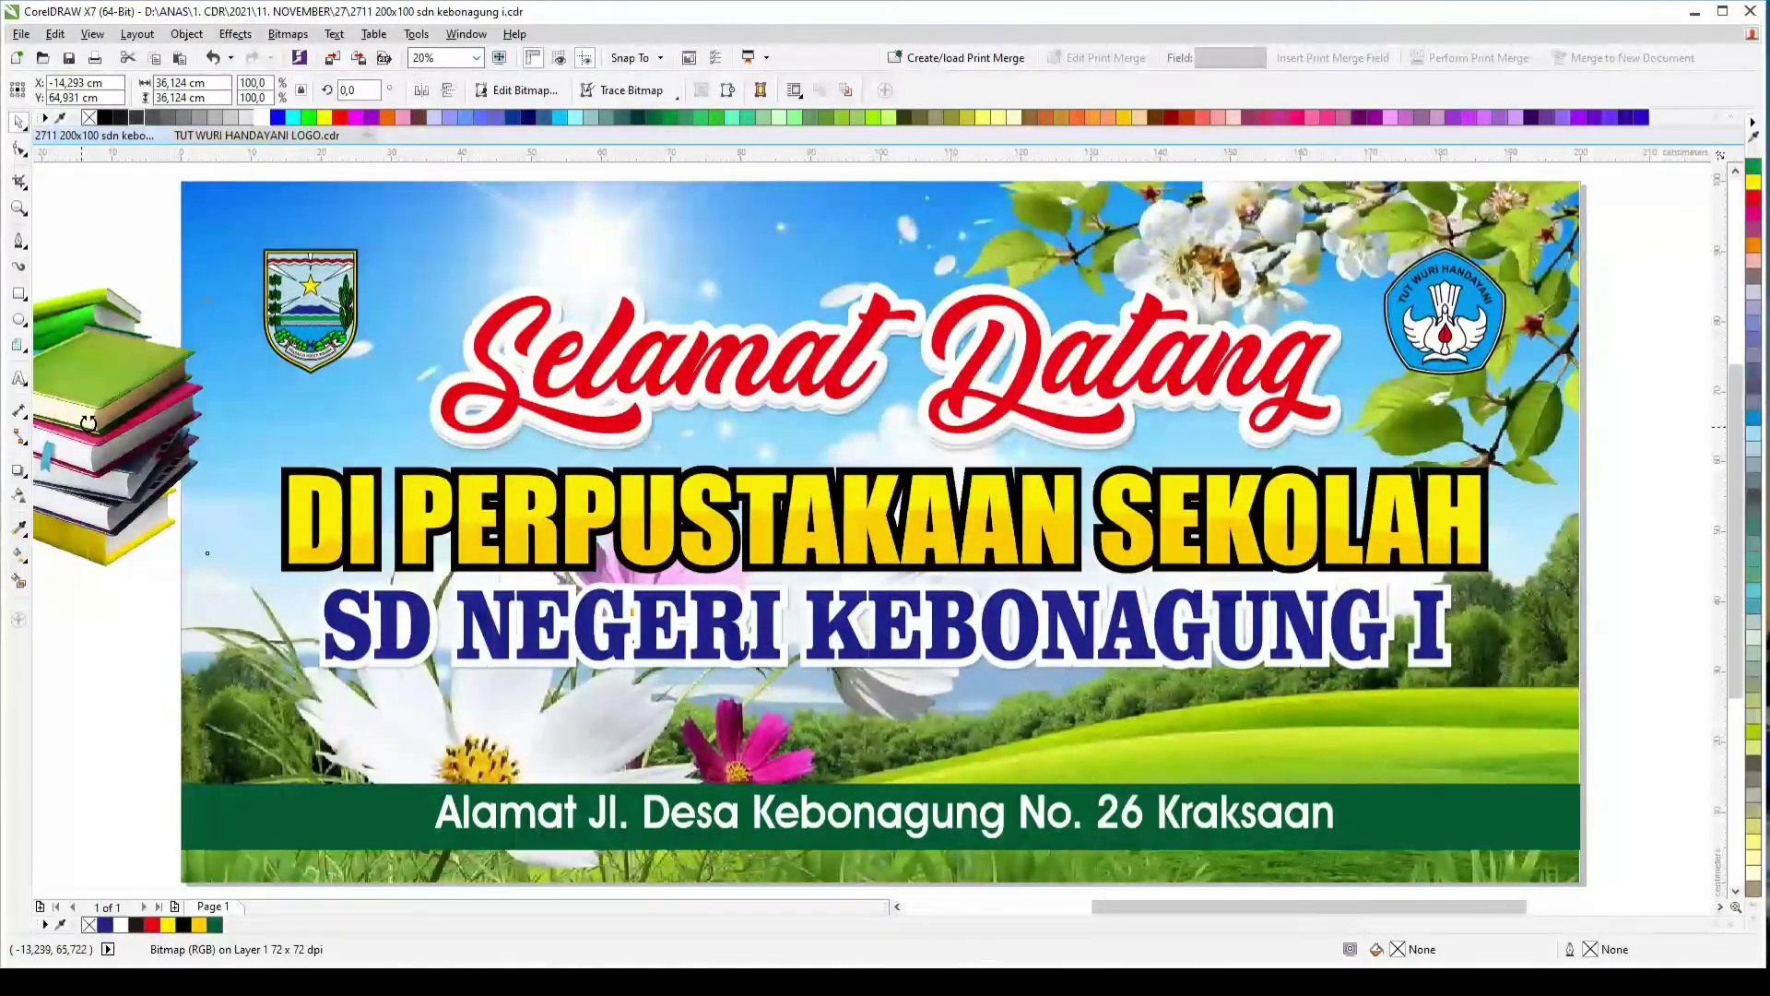
{"action": "left_click_drag", "start_coordinate": [87, 424], "coordinate": [343, 767]}
{"action": "key", "text": "w"}
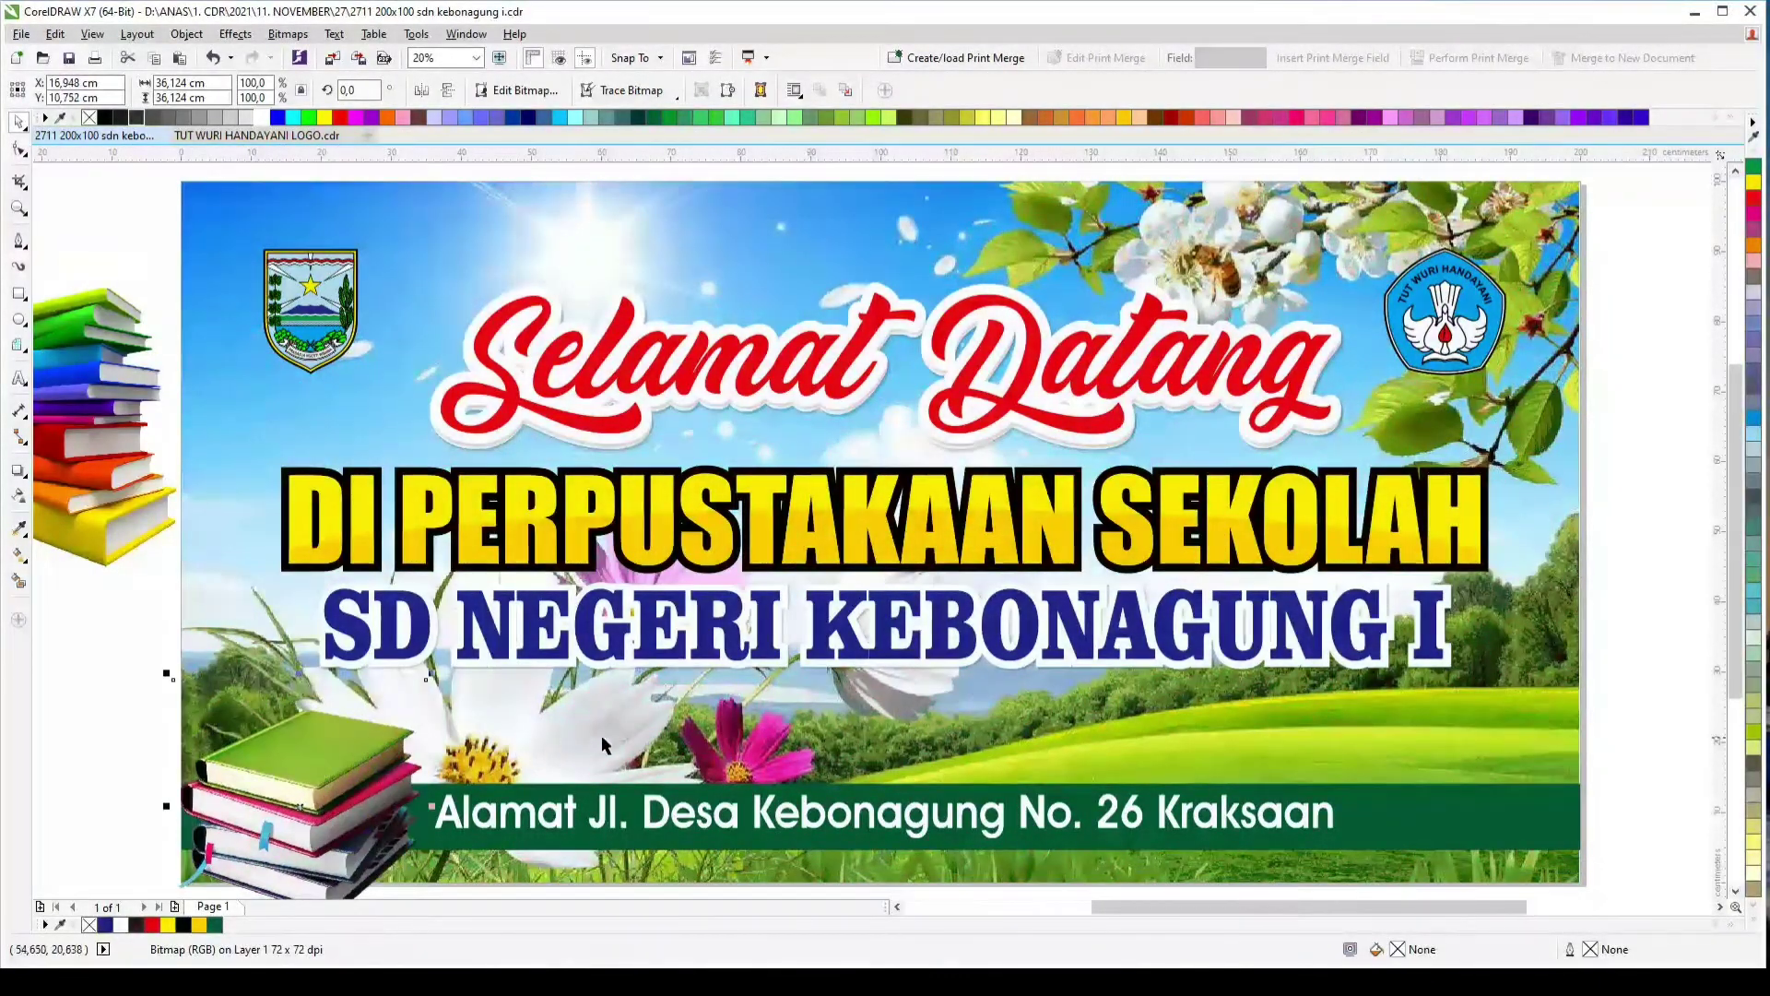
{"action": "left_click_drag", "start_coordinate": [111, 367], "coordinate": [1630, 653]}
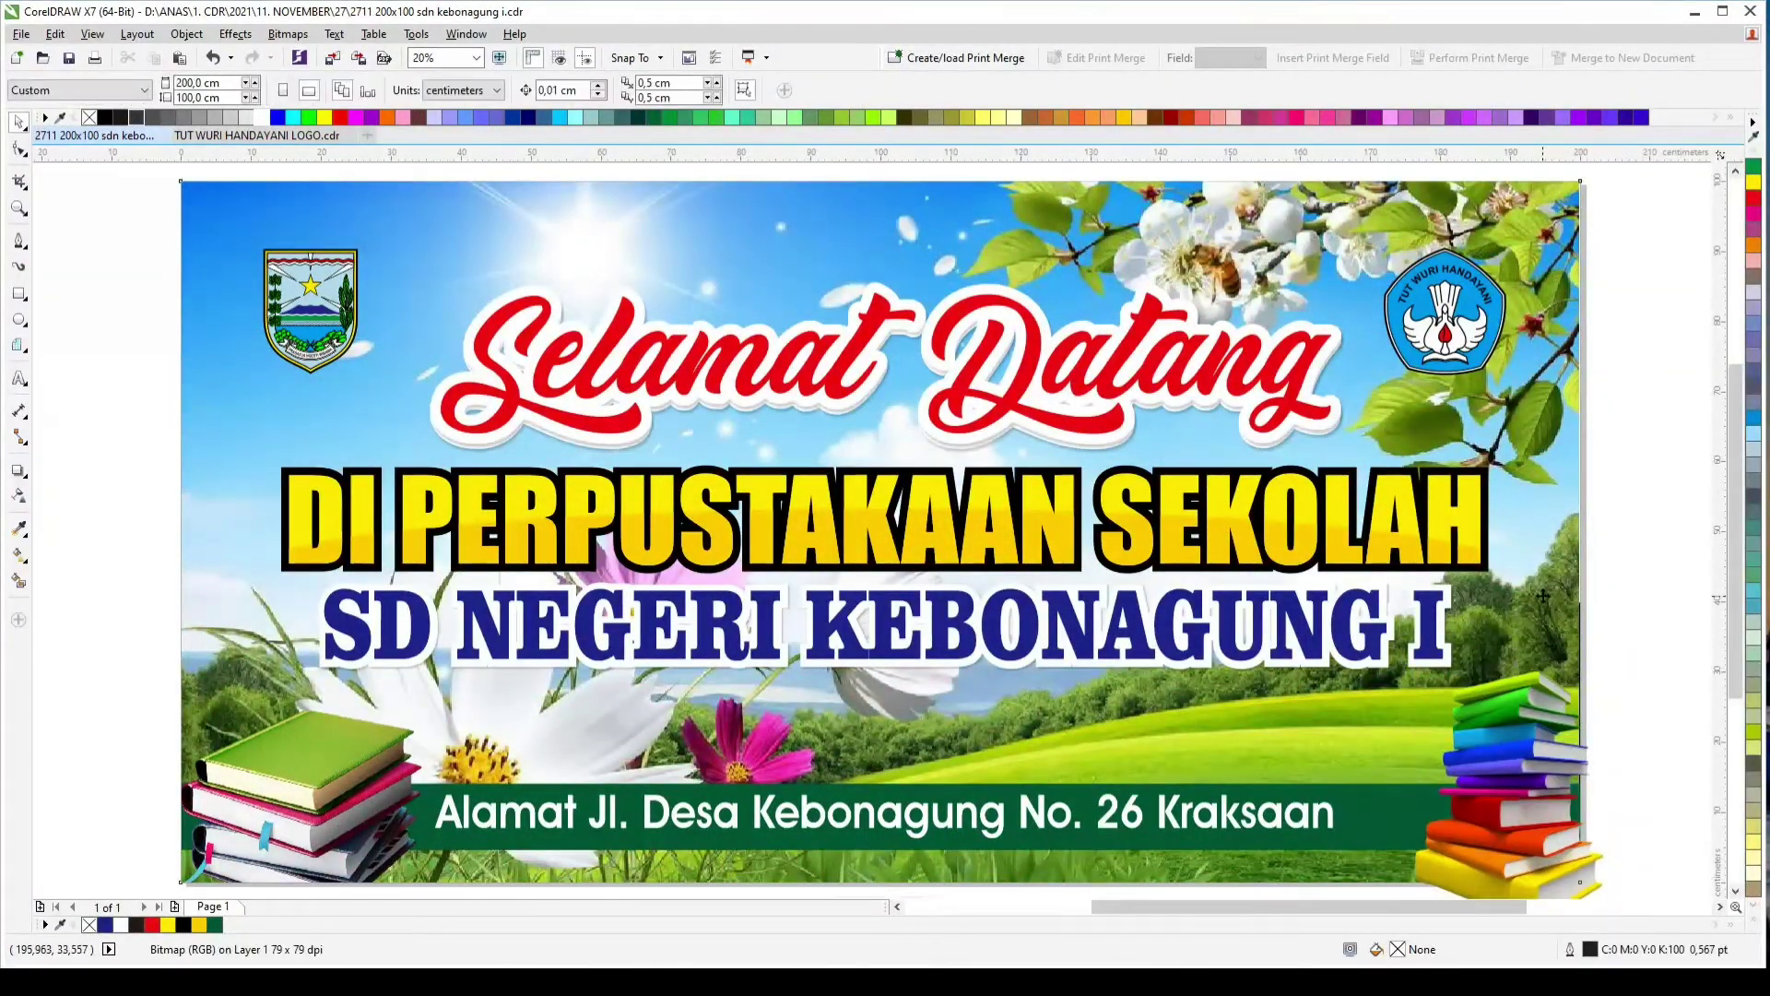
Step: Set the background photo's width to 202 cm inside the PowerClip frame, then preview the banner full screen
{"action": "left_click", "coordinate": [1512, 586], "text": "ctrl"}
{"action": "scroll", "coordinate": [1505, 487], "scroll_direction": "down", "scroll_amount": 2}
{"action": "left_click", "coordinate": [1166, 439]}
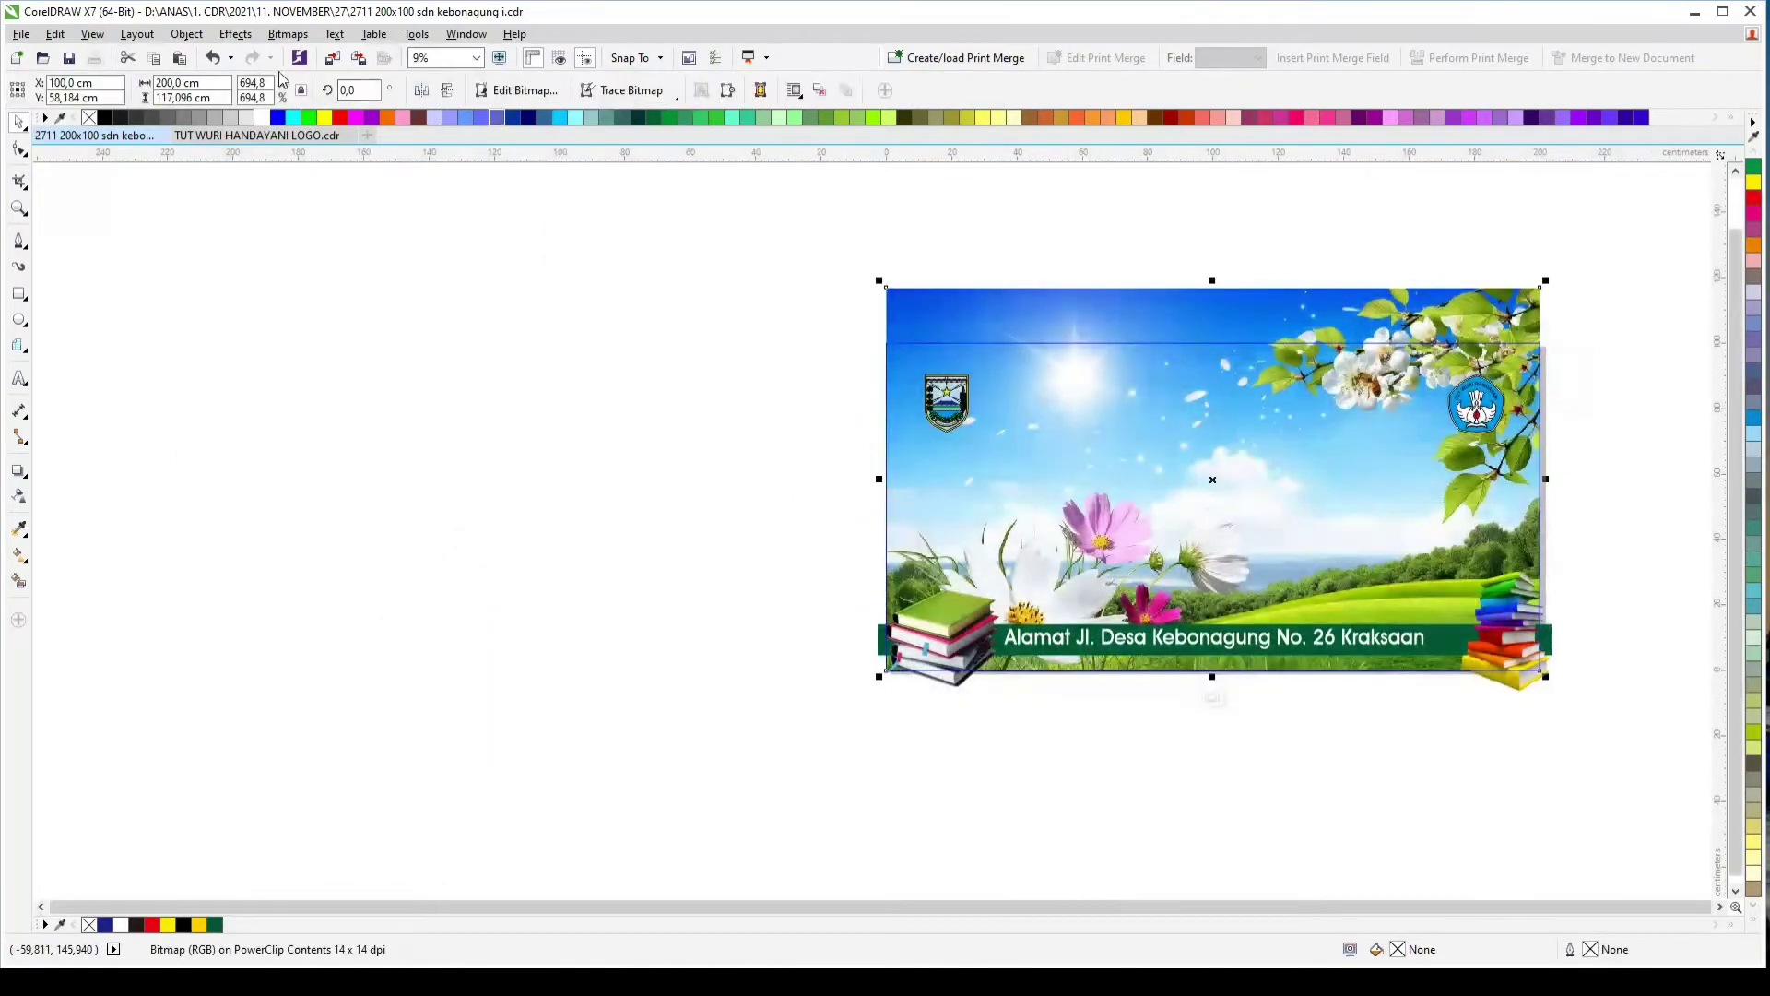
{"action": "left_click", "coordinate": [210, 83]}
{"action": "type", "text": "202"}
{"action": "key", "text": "Return"}
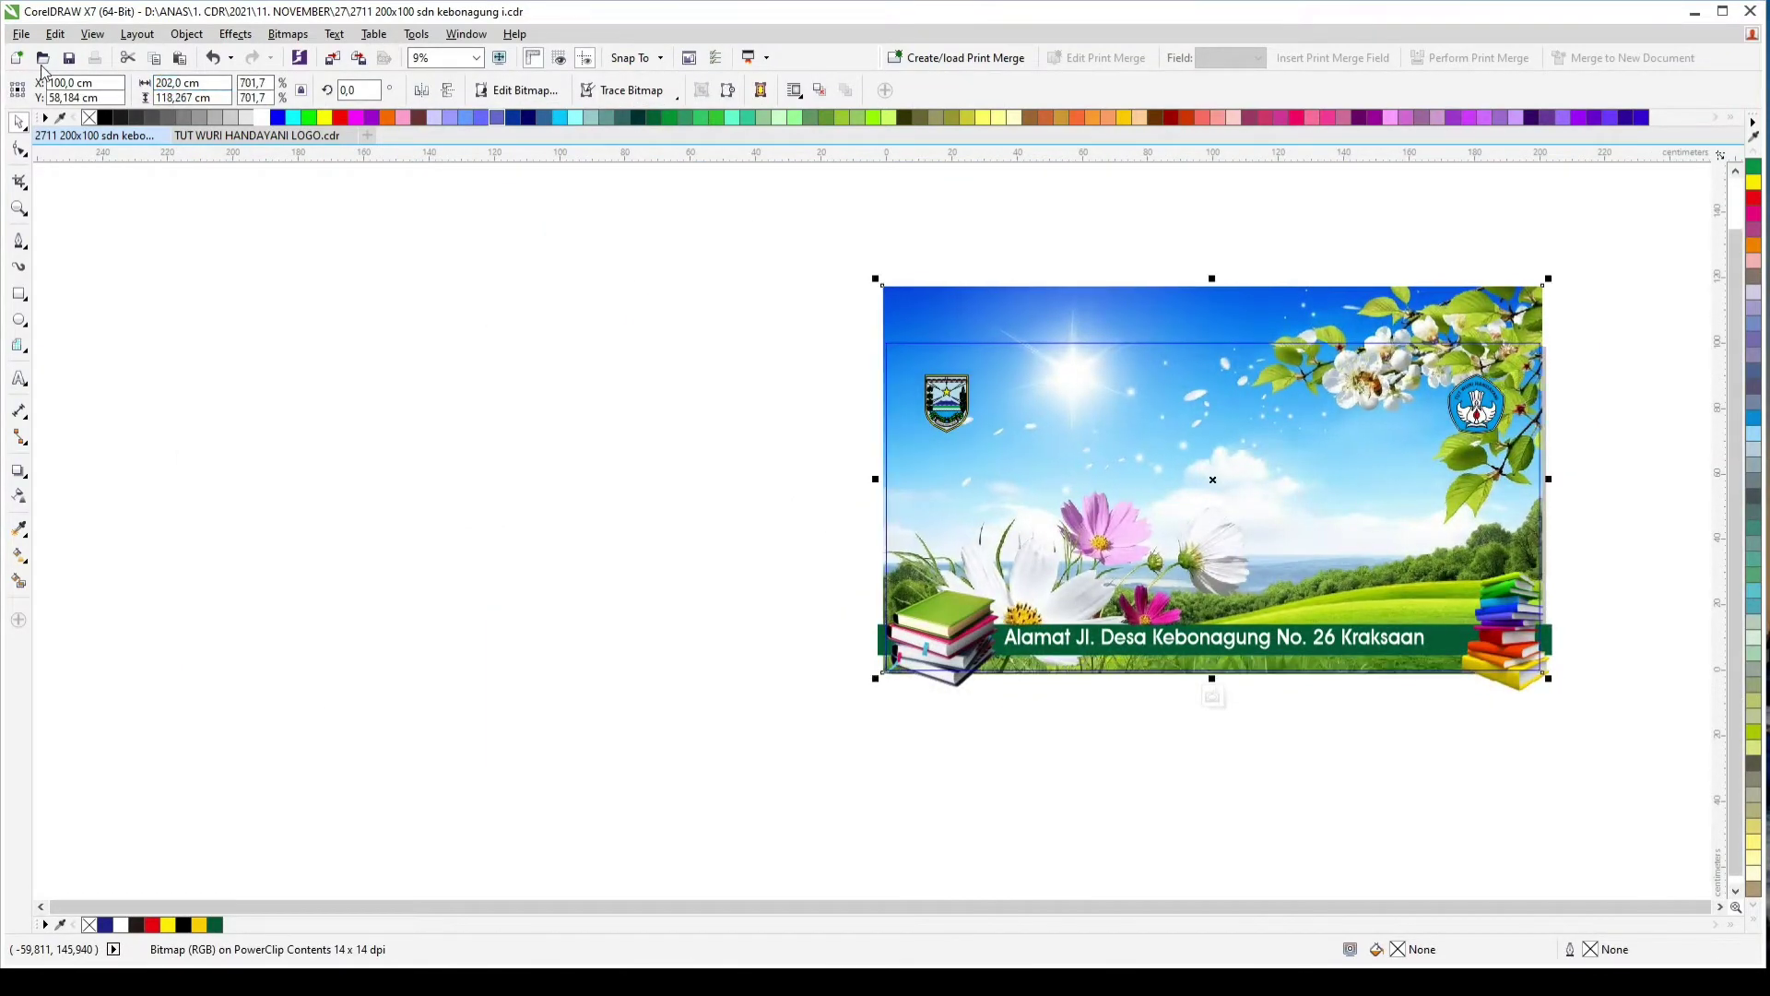
{"action": "left_click", "coordinate": [74, 203], "text": "ctrl"}
{"action": "left_click", "coordinate": [1658, 311]}
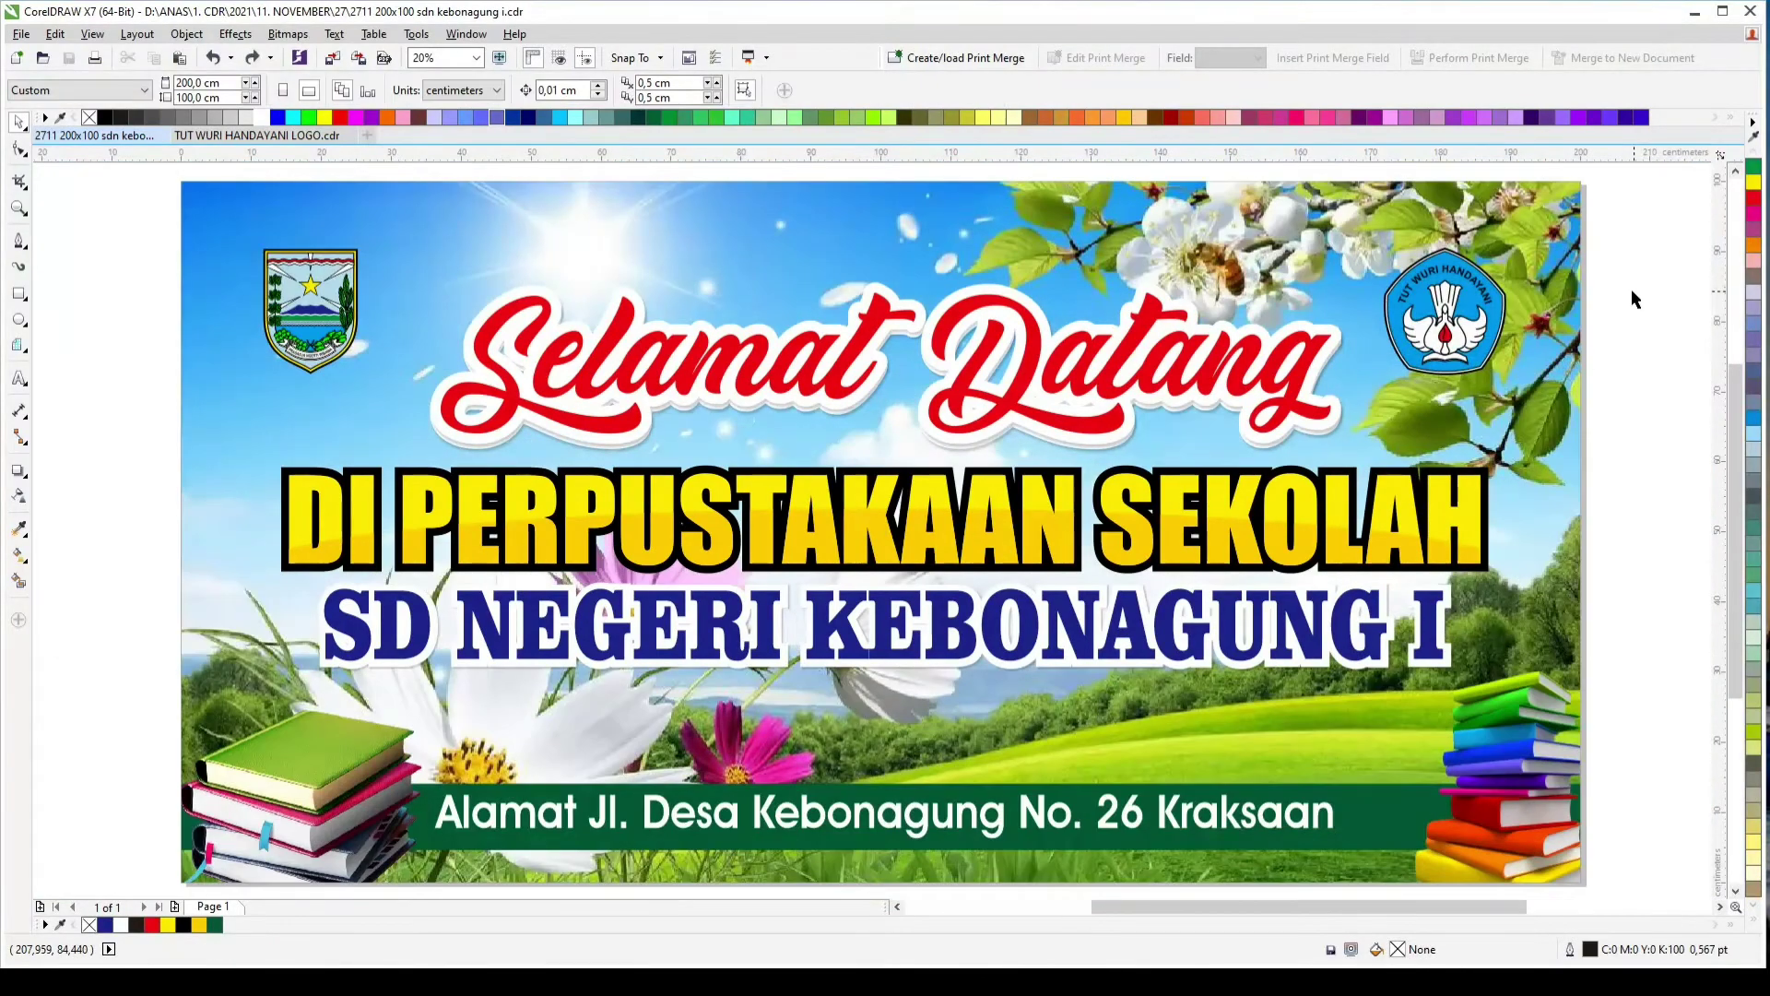
{"action": "key", "text": "F9"}
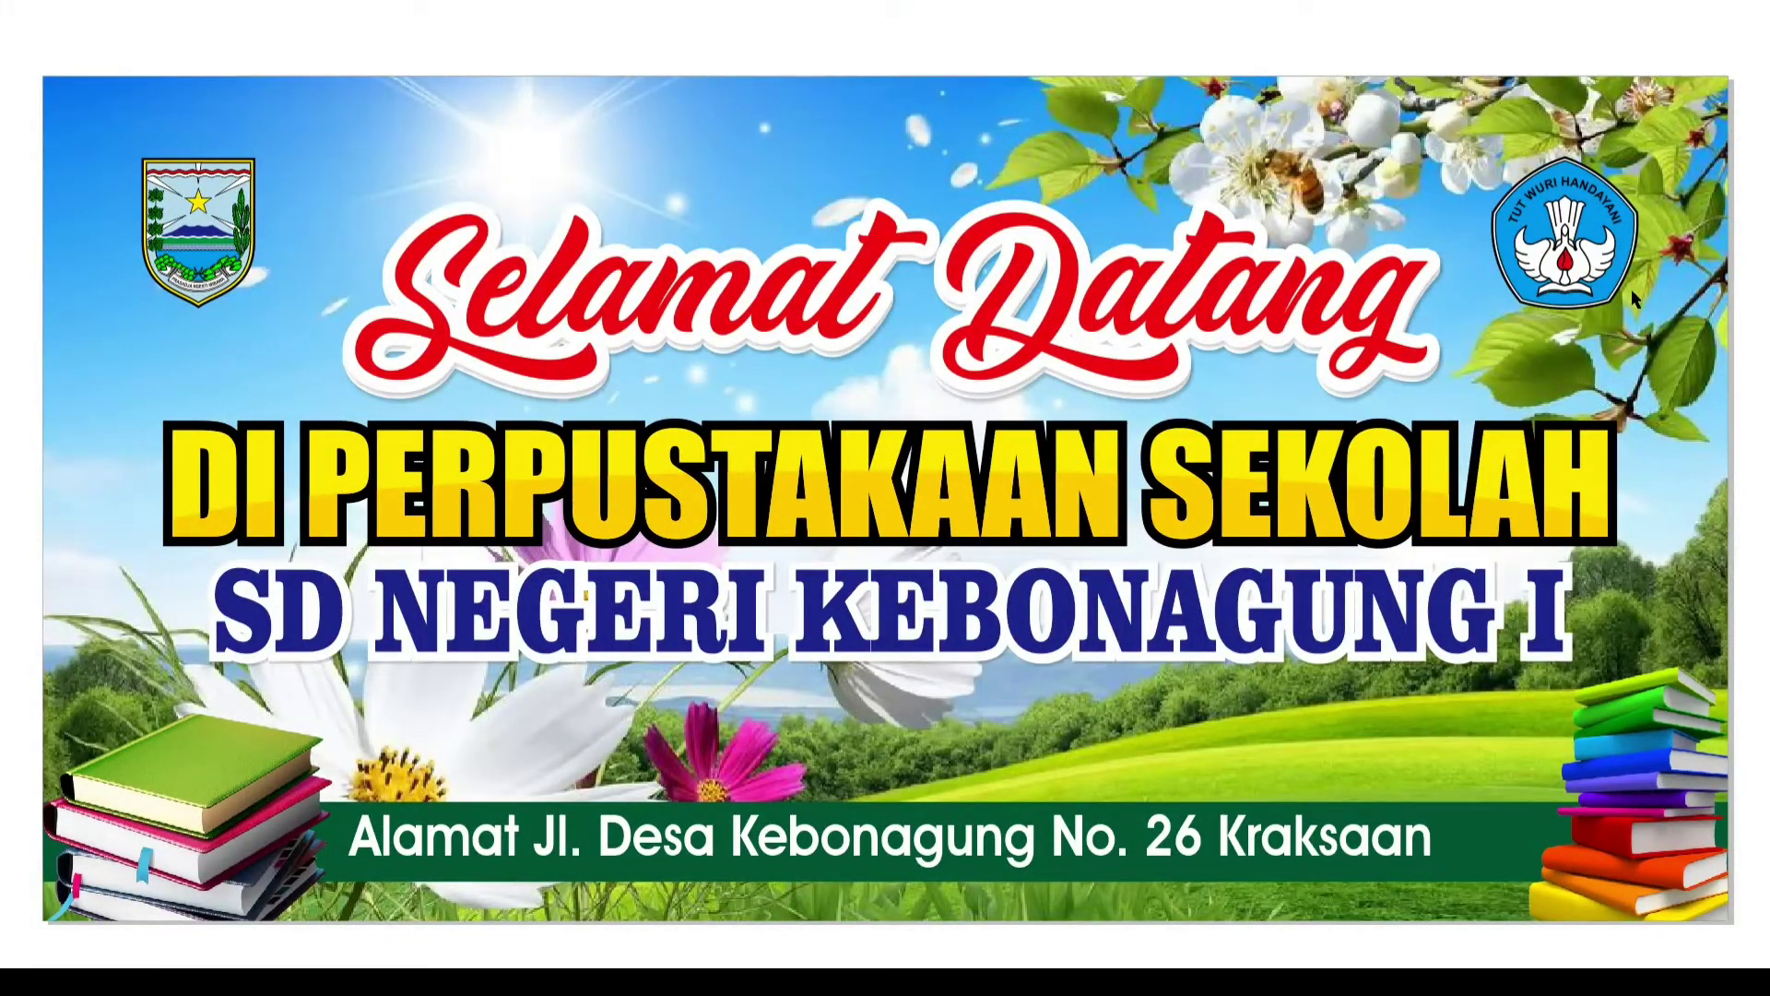
{"action": "left_click", "coordinate": [1631, 290]}
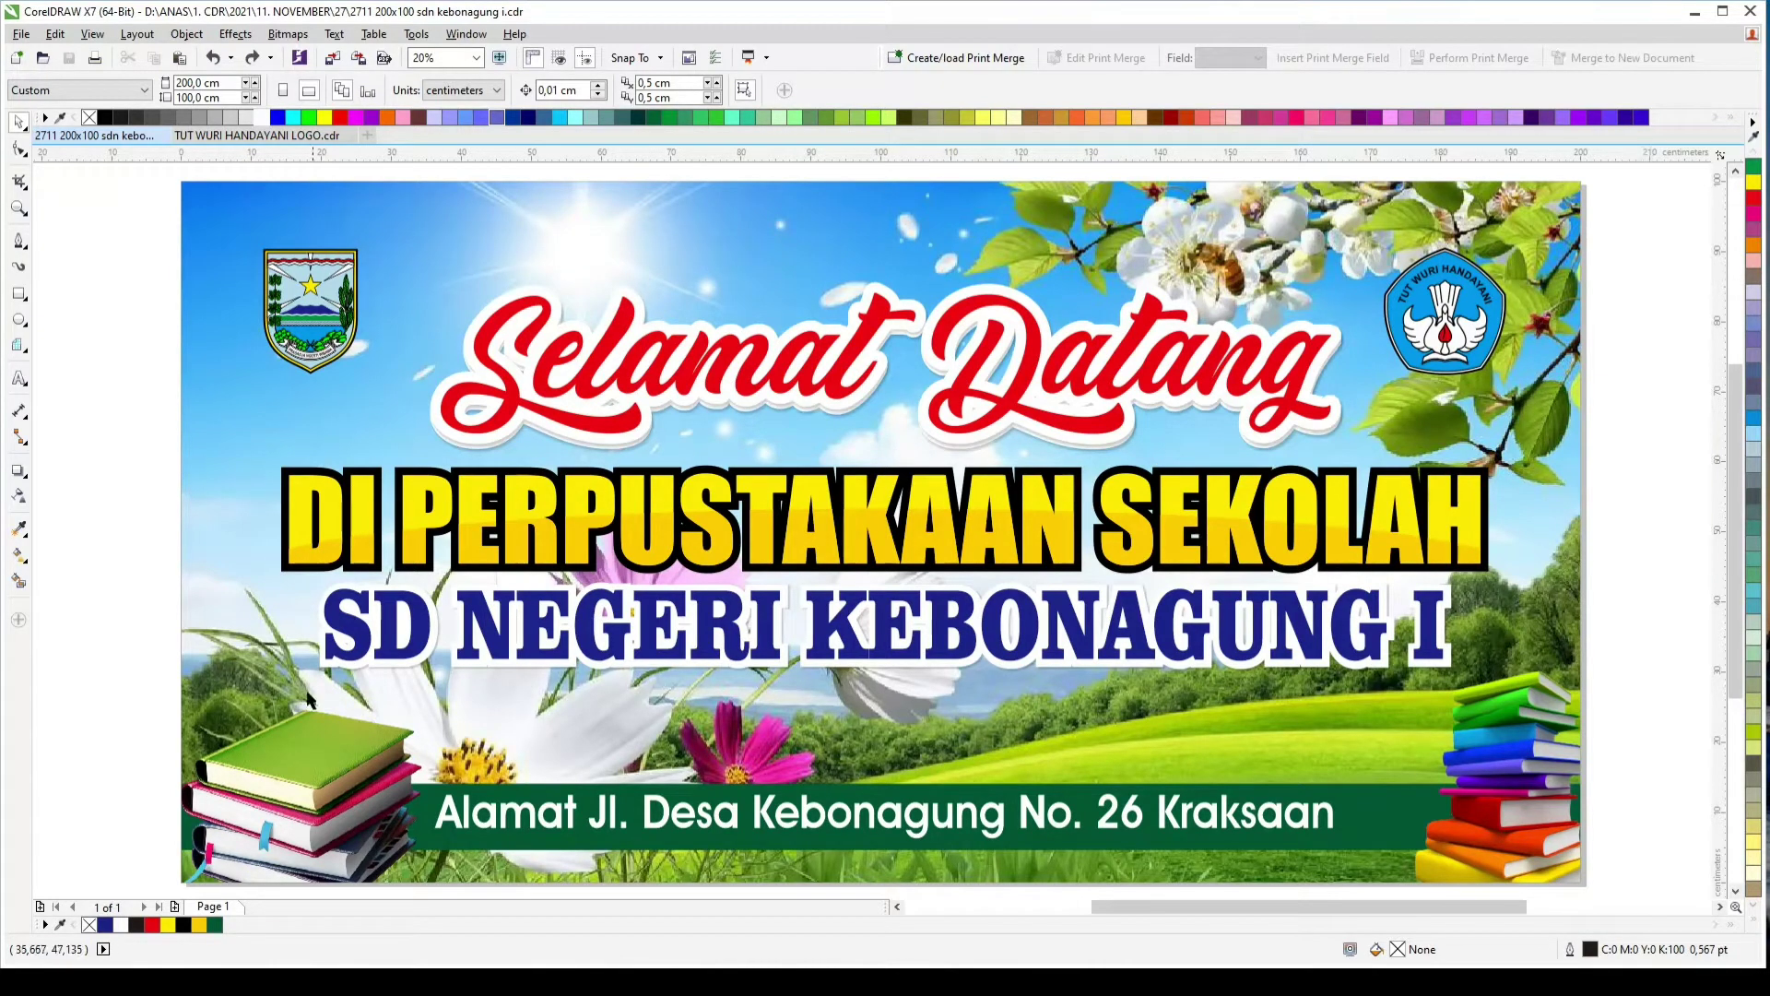
Step: Add a second page and create an 80 × 160 cm rectangle centred on it
{"action": "left_click", "coordinate": [174, 907]}
{"action": "left_click", "coordinate": [17, 296]}
{"action": "left_click_drag", "start_coordinate": [431, 270], "coordinate": [510, 565]}
{"action": "left_click_drag", "start_coordinate": [217, 83], "coordinate": [4, 60]}
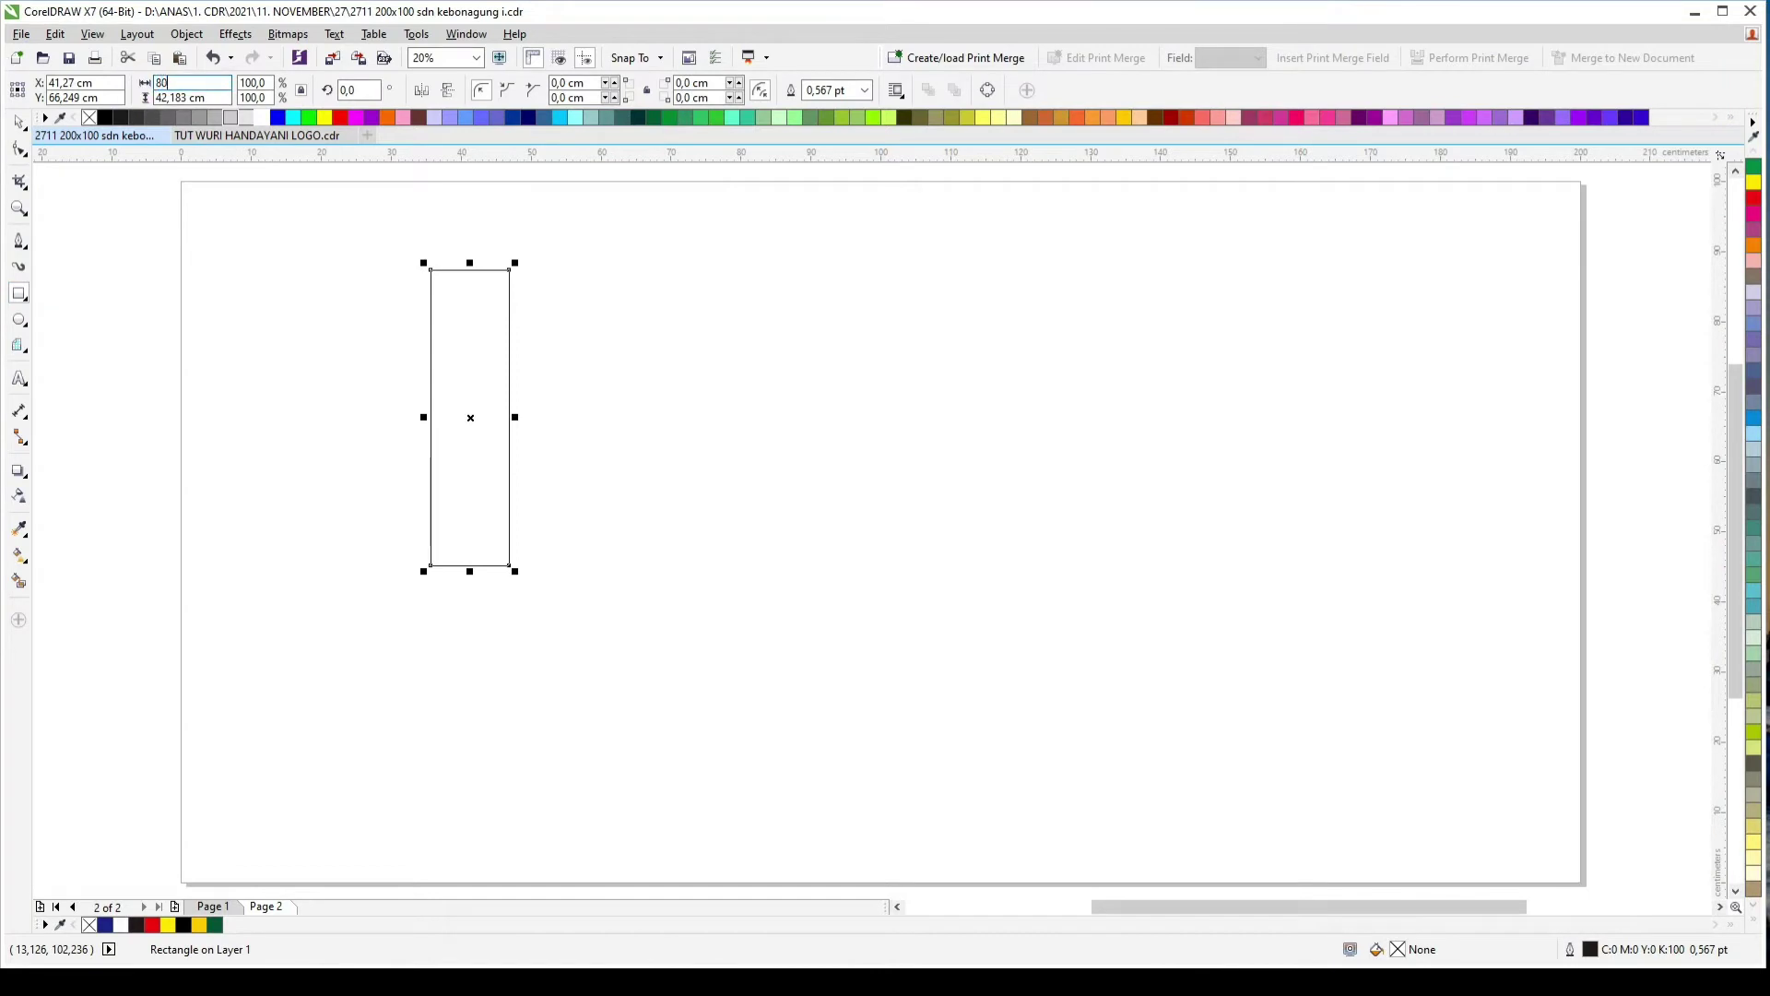
{"action": "key", "text": "Escape"}
{"action": "type", "text": "160"}
{"action": "key", "text": "Return"}
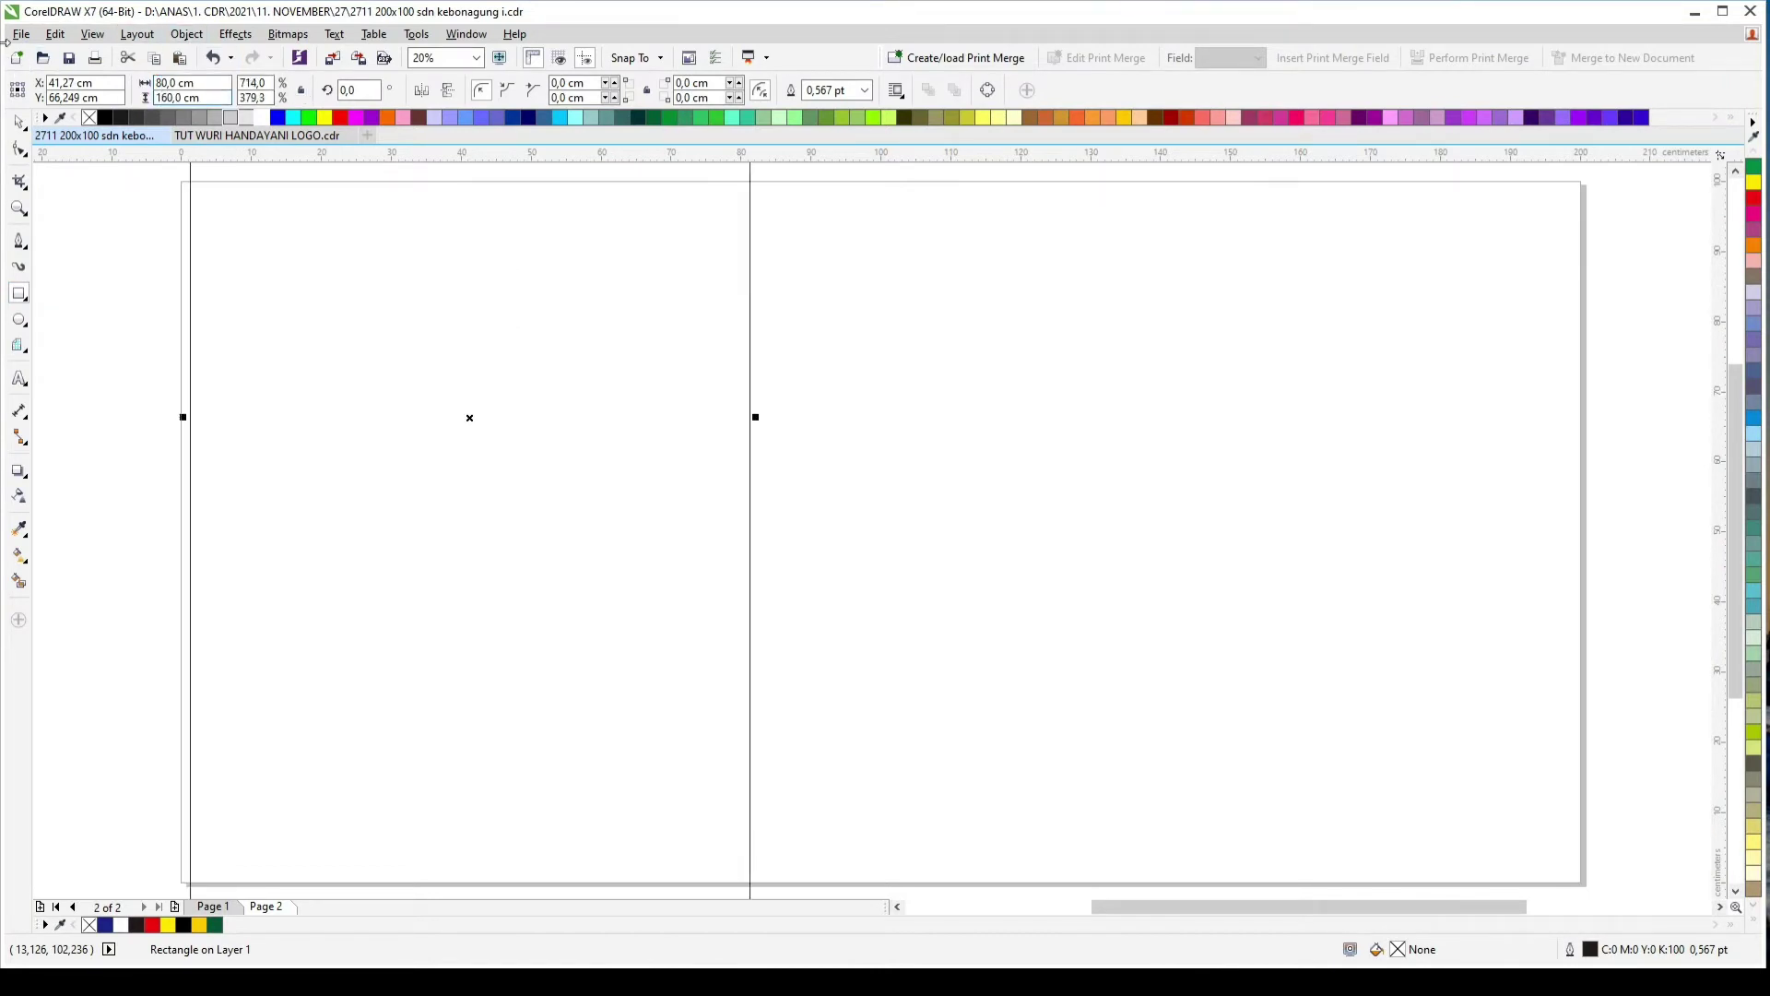
{"action": "key", "text": "p"}
{"action": "key", "text": "F4"}
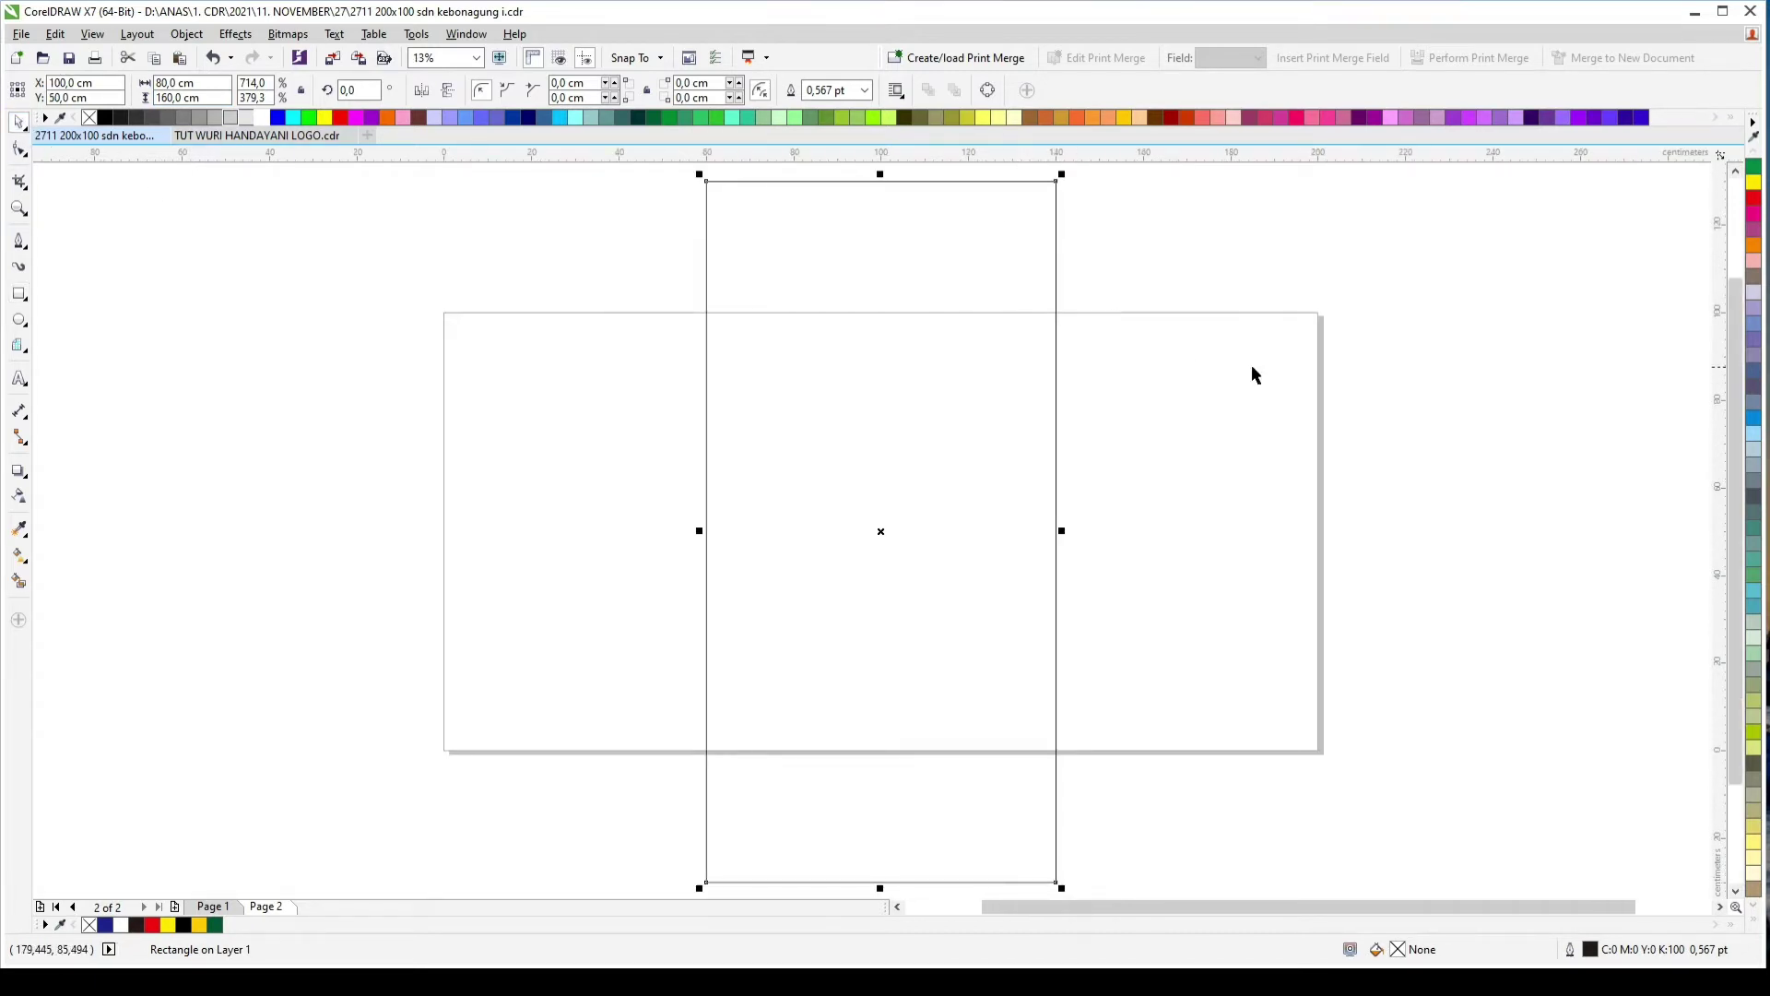
Step: Copy the two-logo group from inside the page 1 banner's PowerClip frame and paste it onto page 2
{"action": "left_click", "coordinate": [423, 841]}
{"action": "left_click", "coordinate": [212, 906]}
{"action": "left_click", "coordinate": [559, 402]}
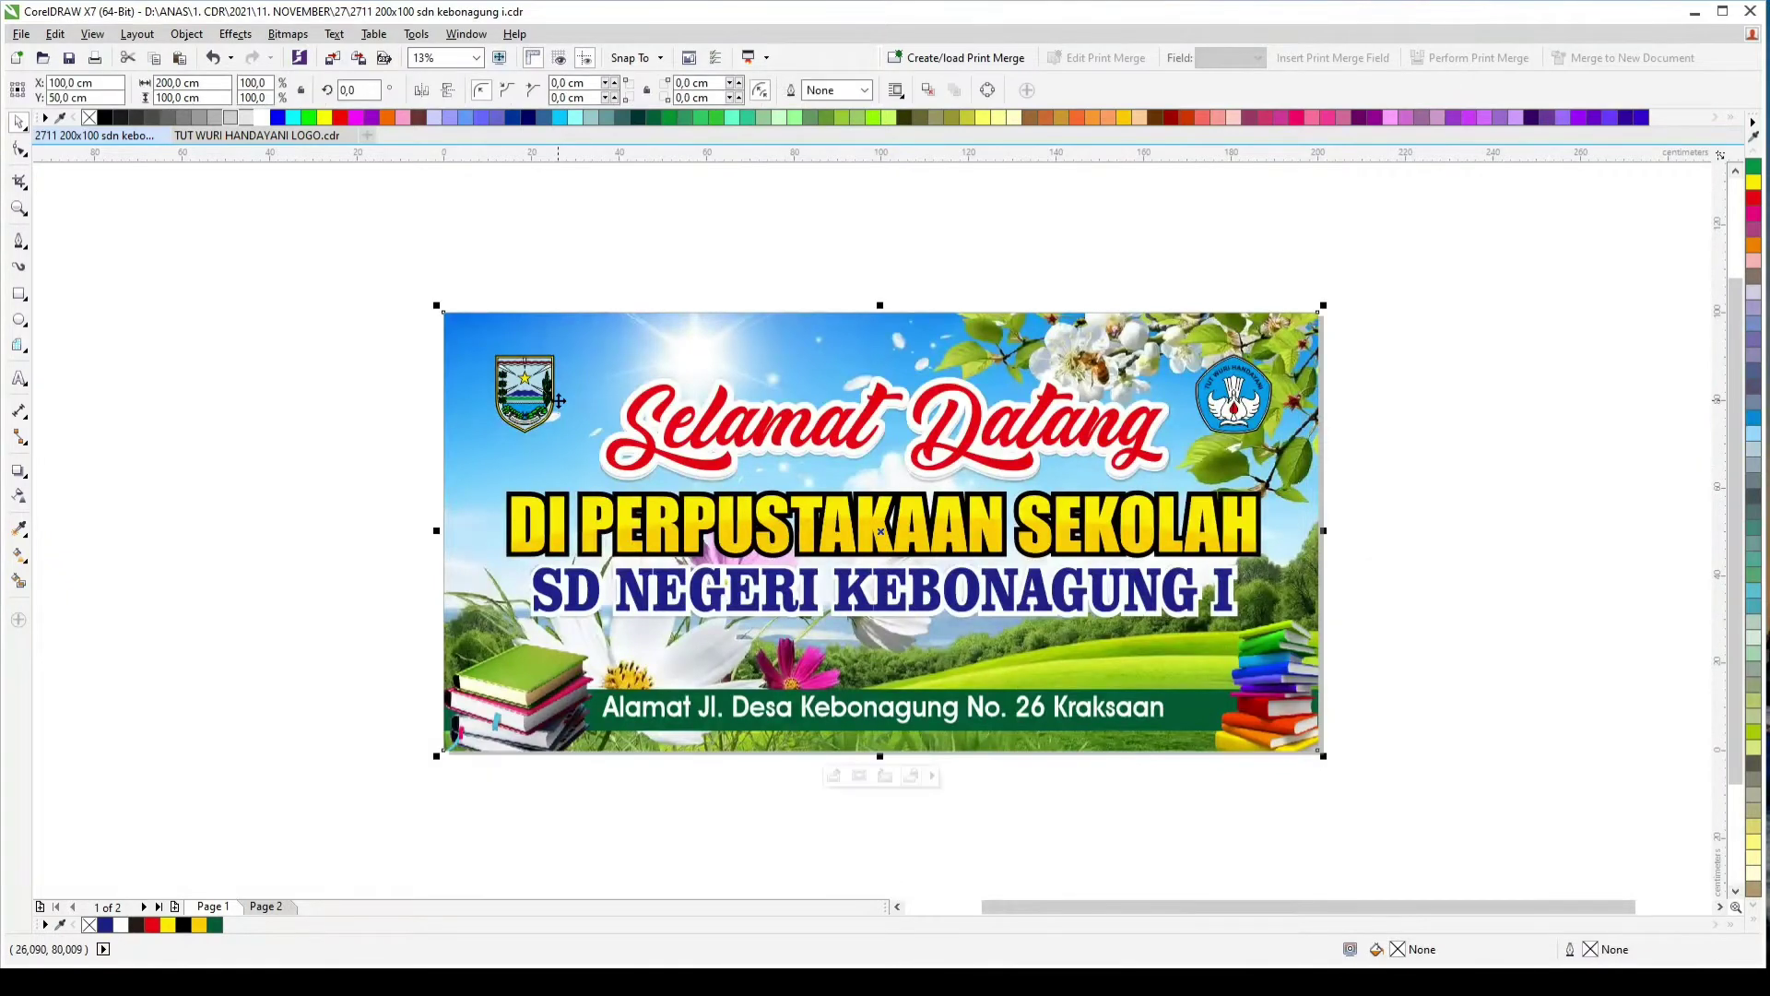
{"action": "left_click", "coordinate": [834, 775]}
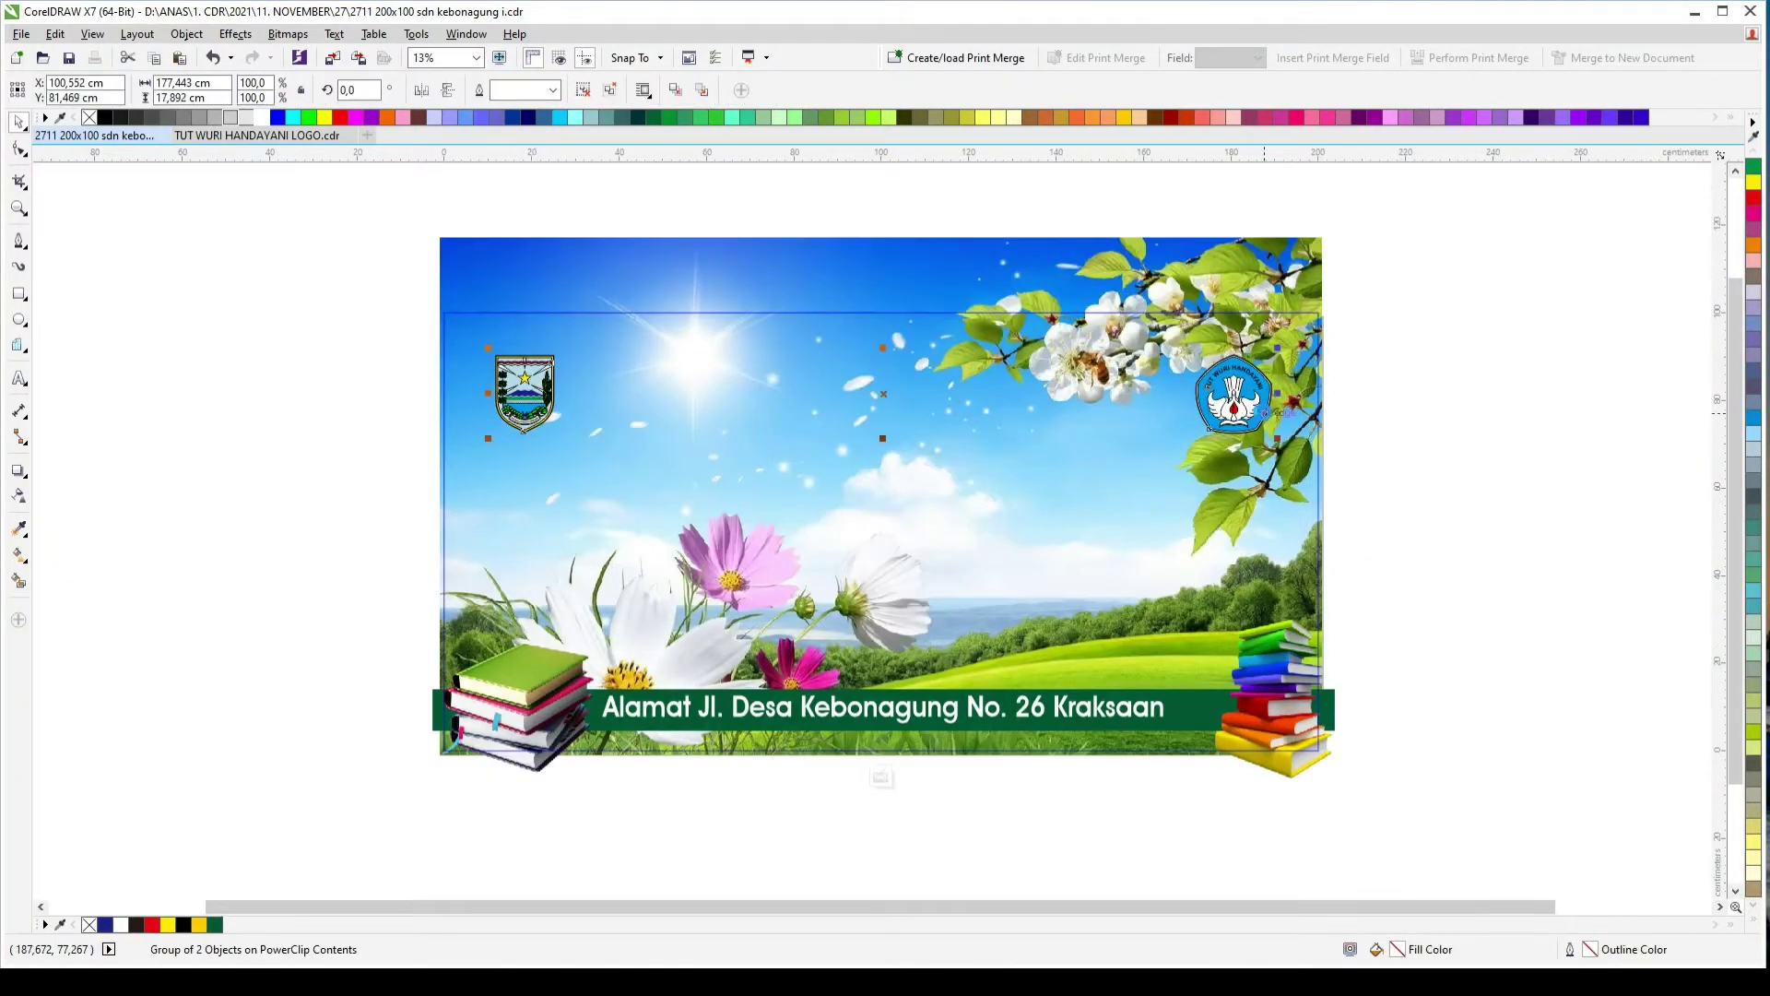
{"action": "left_click", "coordinate": [1481, 380], "text": "ctrl"}
{"action": "key", "text": "ctrl+a"}
{"action": "key", "text": "ctrl+g"}
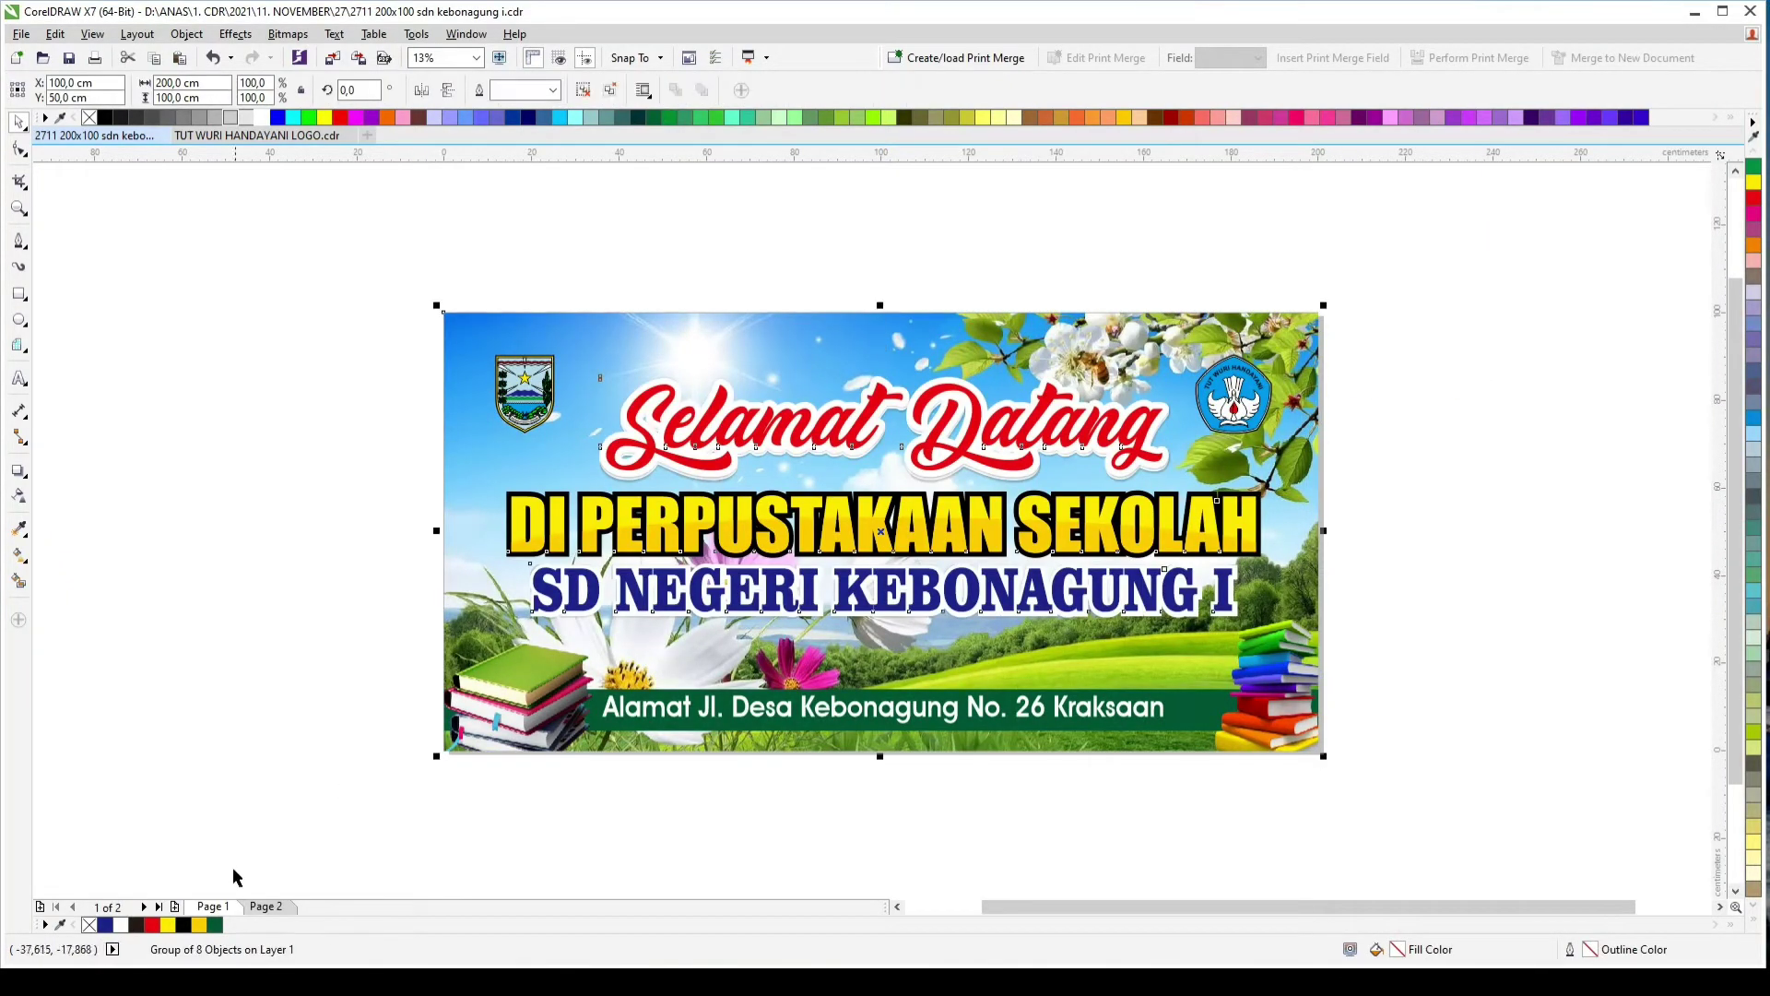
{"action": "left_click", "coordinate": [266, 906]}
{"action": "key", "text": "ctrl+v"}
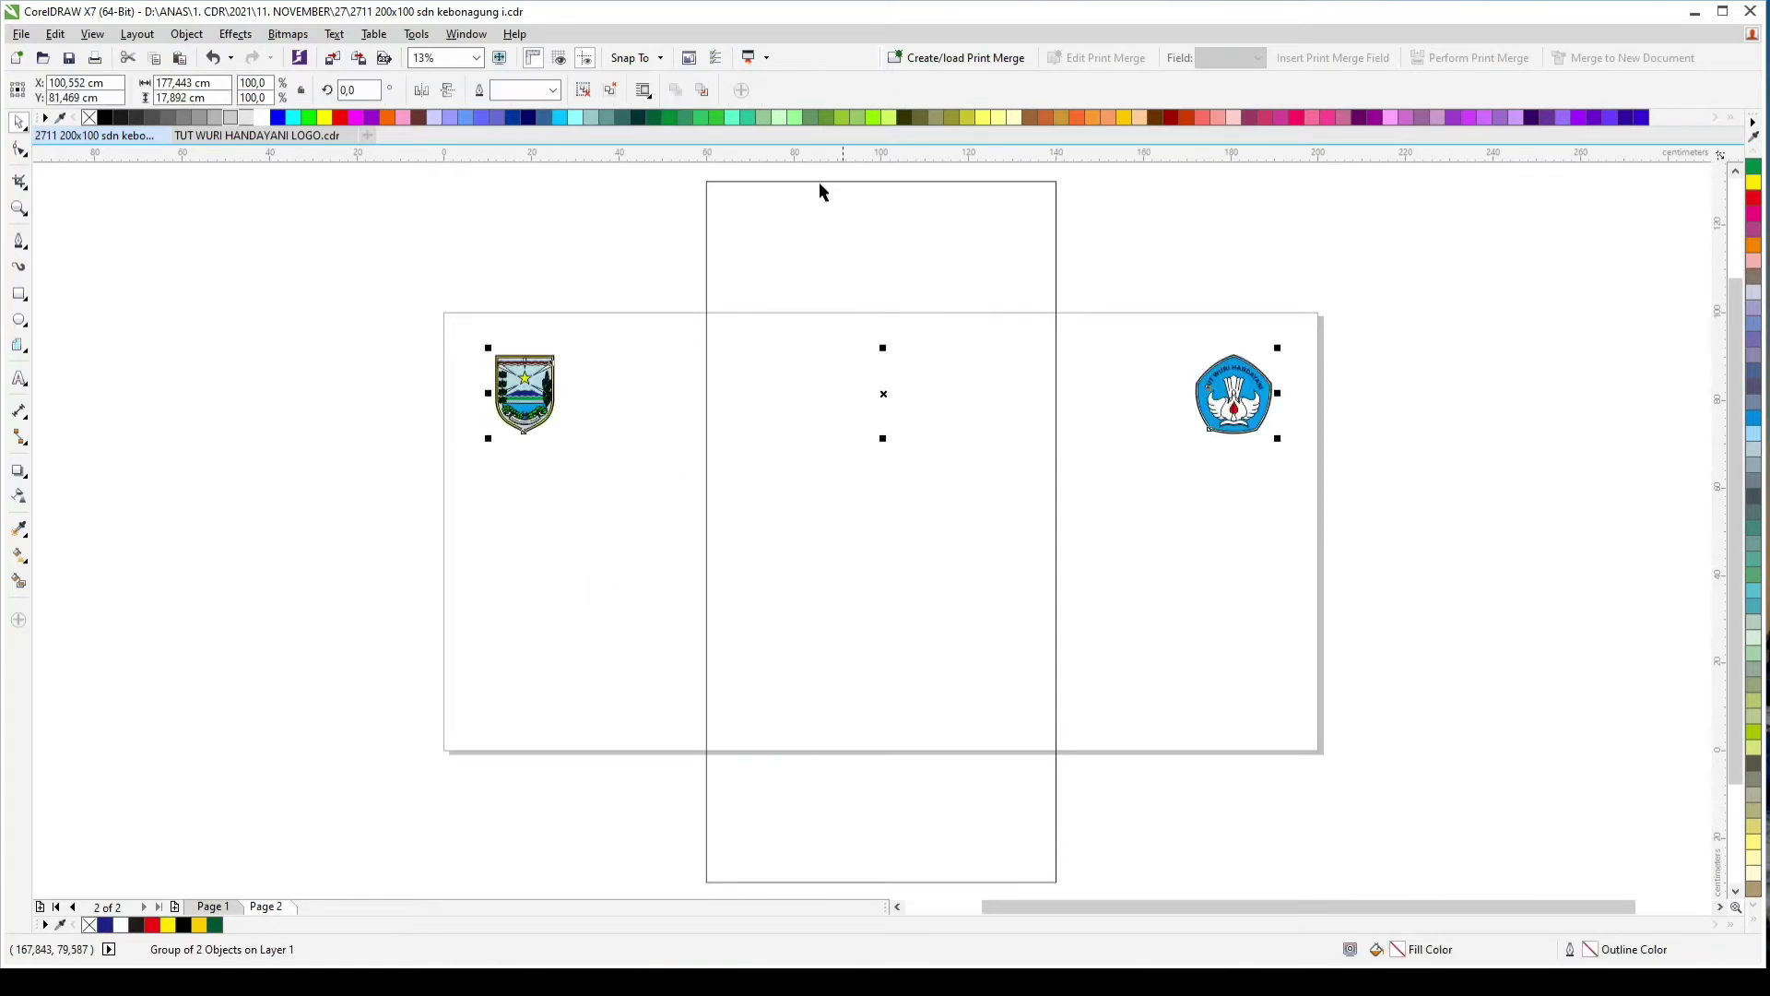
Step: Ungroup the pasted logos, move the Tut Wuri Handayani logo next to the shield logo, and group the pair
{"action": "left_click", "coordinate": [580, 94]}
{"action": "left_click_drag", "start_coordinate": [1460, 249], "coordinate": [1121, 518]}
{"action": "left_click_drag", "start_coordinate": [1231, 406], "coordinate": [620, 465]}
{"action": "left_click_drag", "start_coordinate": [434, 317], "coordinate": [674, 443]}
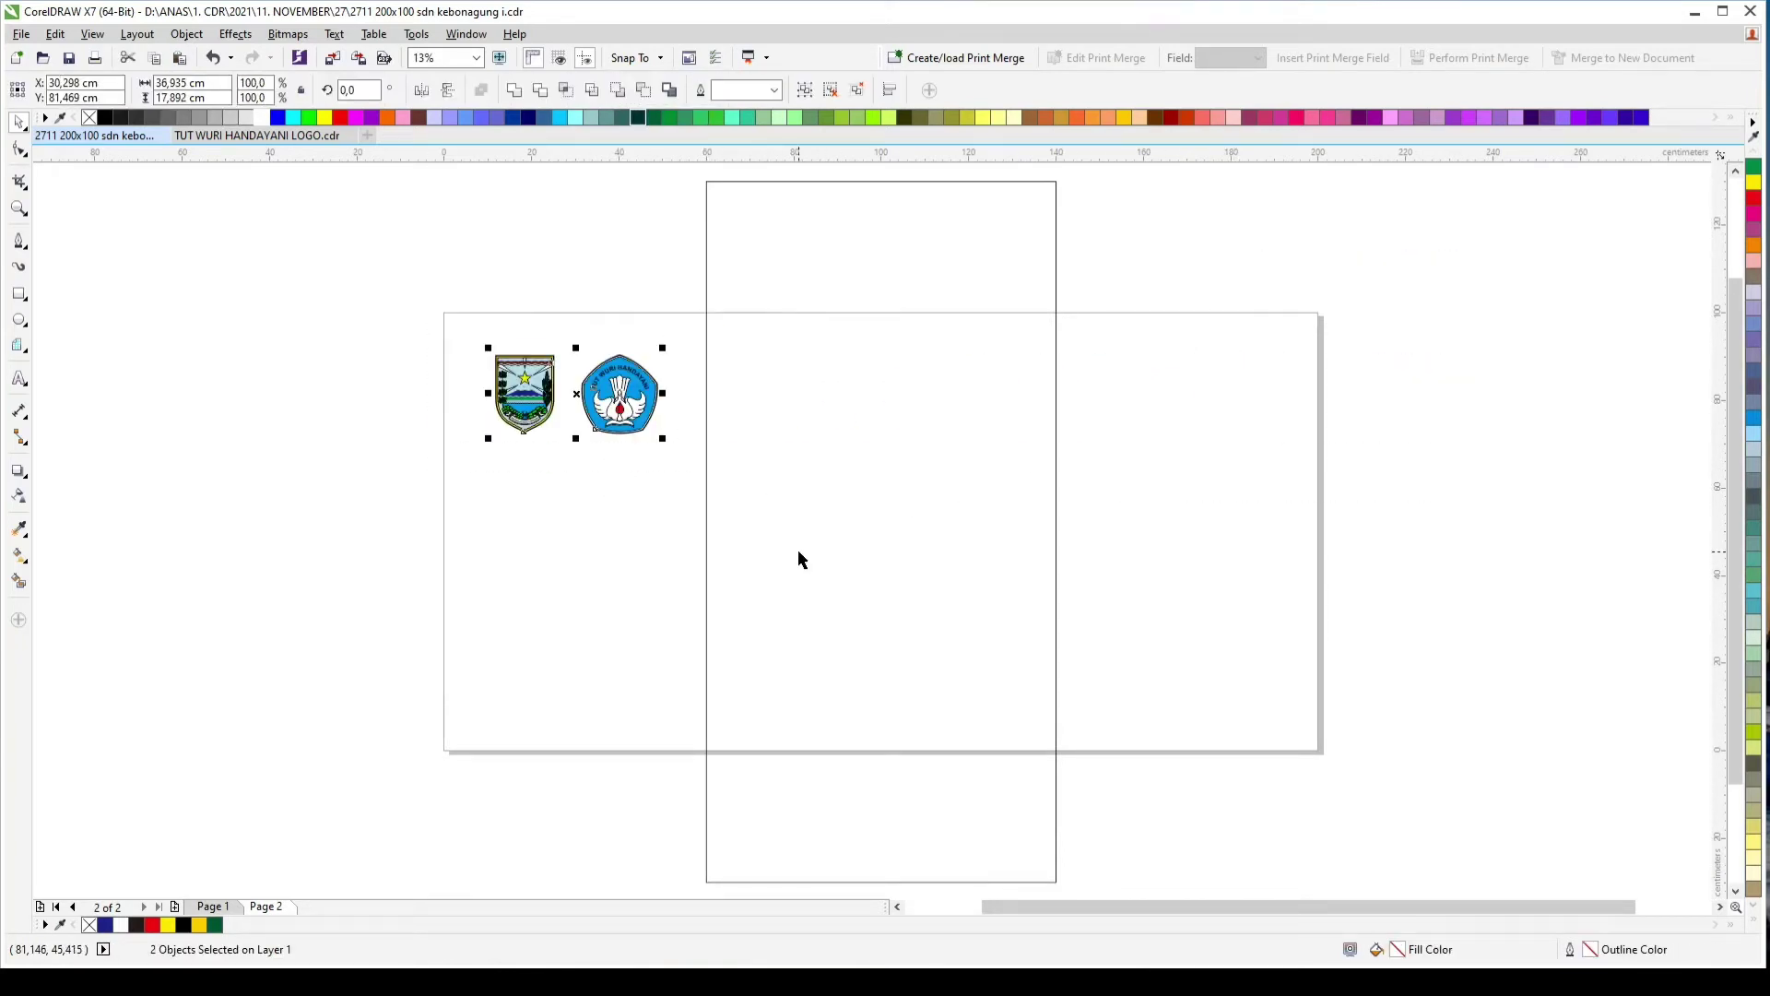
{"action": "key", "text": "ctrl+g"}
Step: Centre the logo pair horizontally in the 80 × 160 cm rectangle and move it up near the rectangle's top edge
{"action": "left_click", "coordinate": [849, 448], "text": "shift"}
{"action": "key", "text": "c"}
{"action": "left_click", "coordinate": [1260, 296]}
{"action": "left_click", "coordinate": [913, 417]}
{"action": "left_click_drag", "start_coordinate": [845, 451], "coordinate": [921, 246]}
{"action": "key", "text": "ctrl+z"}
{"action": "left_click", "coordinate": [921, 393]}
{"action": "left_click", "coordinate": [1214, 229]}
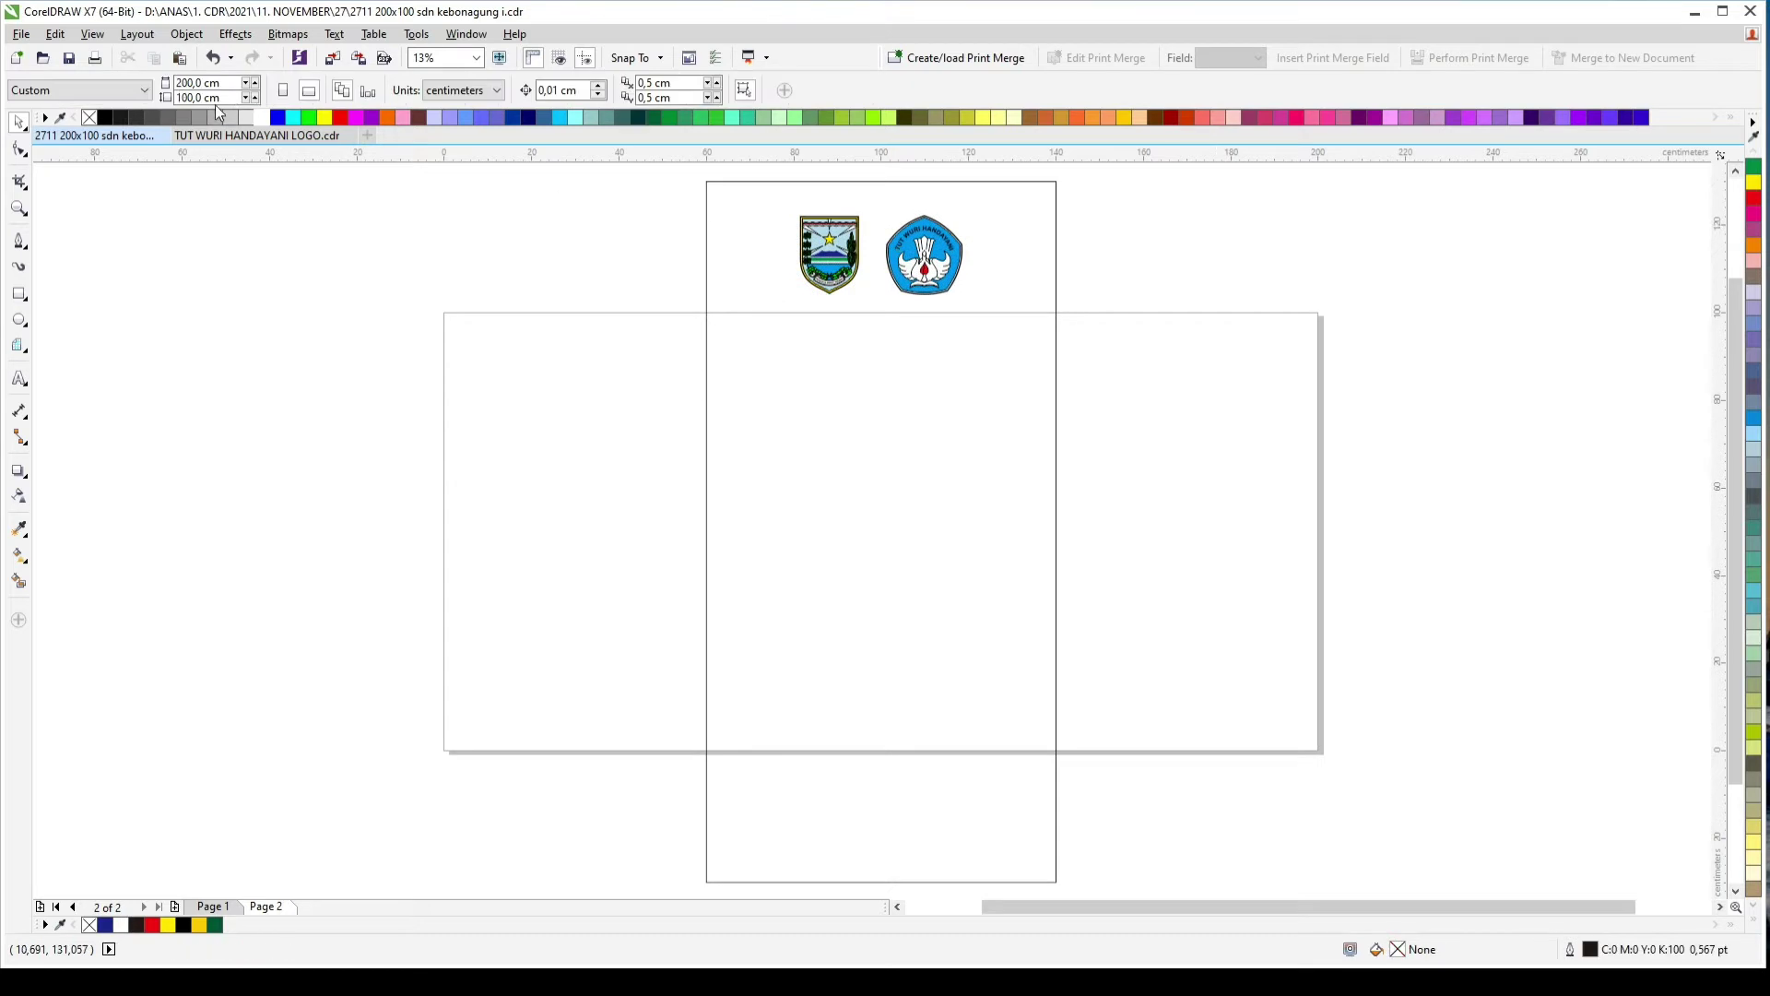
Step: Set the page dimensions to 200 × 200 cm
{"action": "type", "text": "200"}
{"action": "key", "text": "Return"}
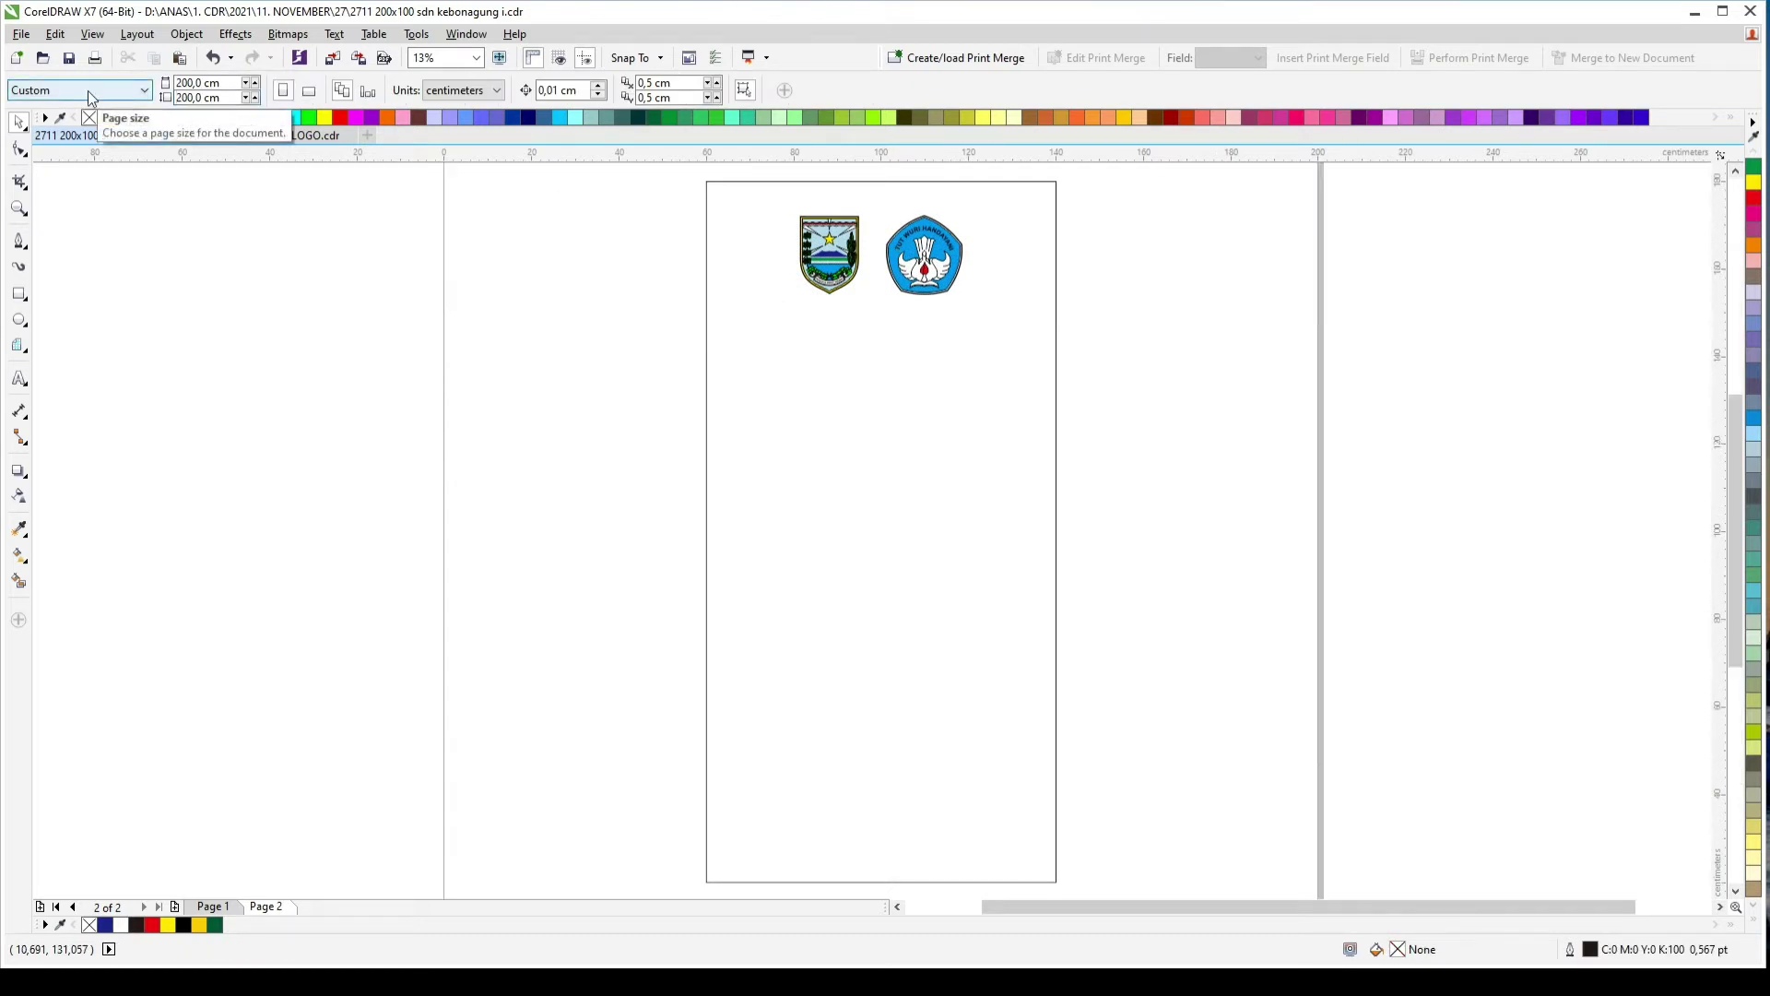
{"action": "left_click", "coordinate": [956, 266]}
{"action": "left_click", "coordinate": [1023, 314], "text": "shift"}
{"action": "left_click", "coordinate": [1116, 248]}
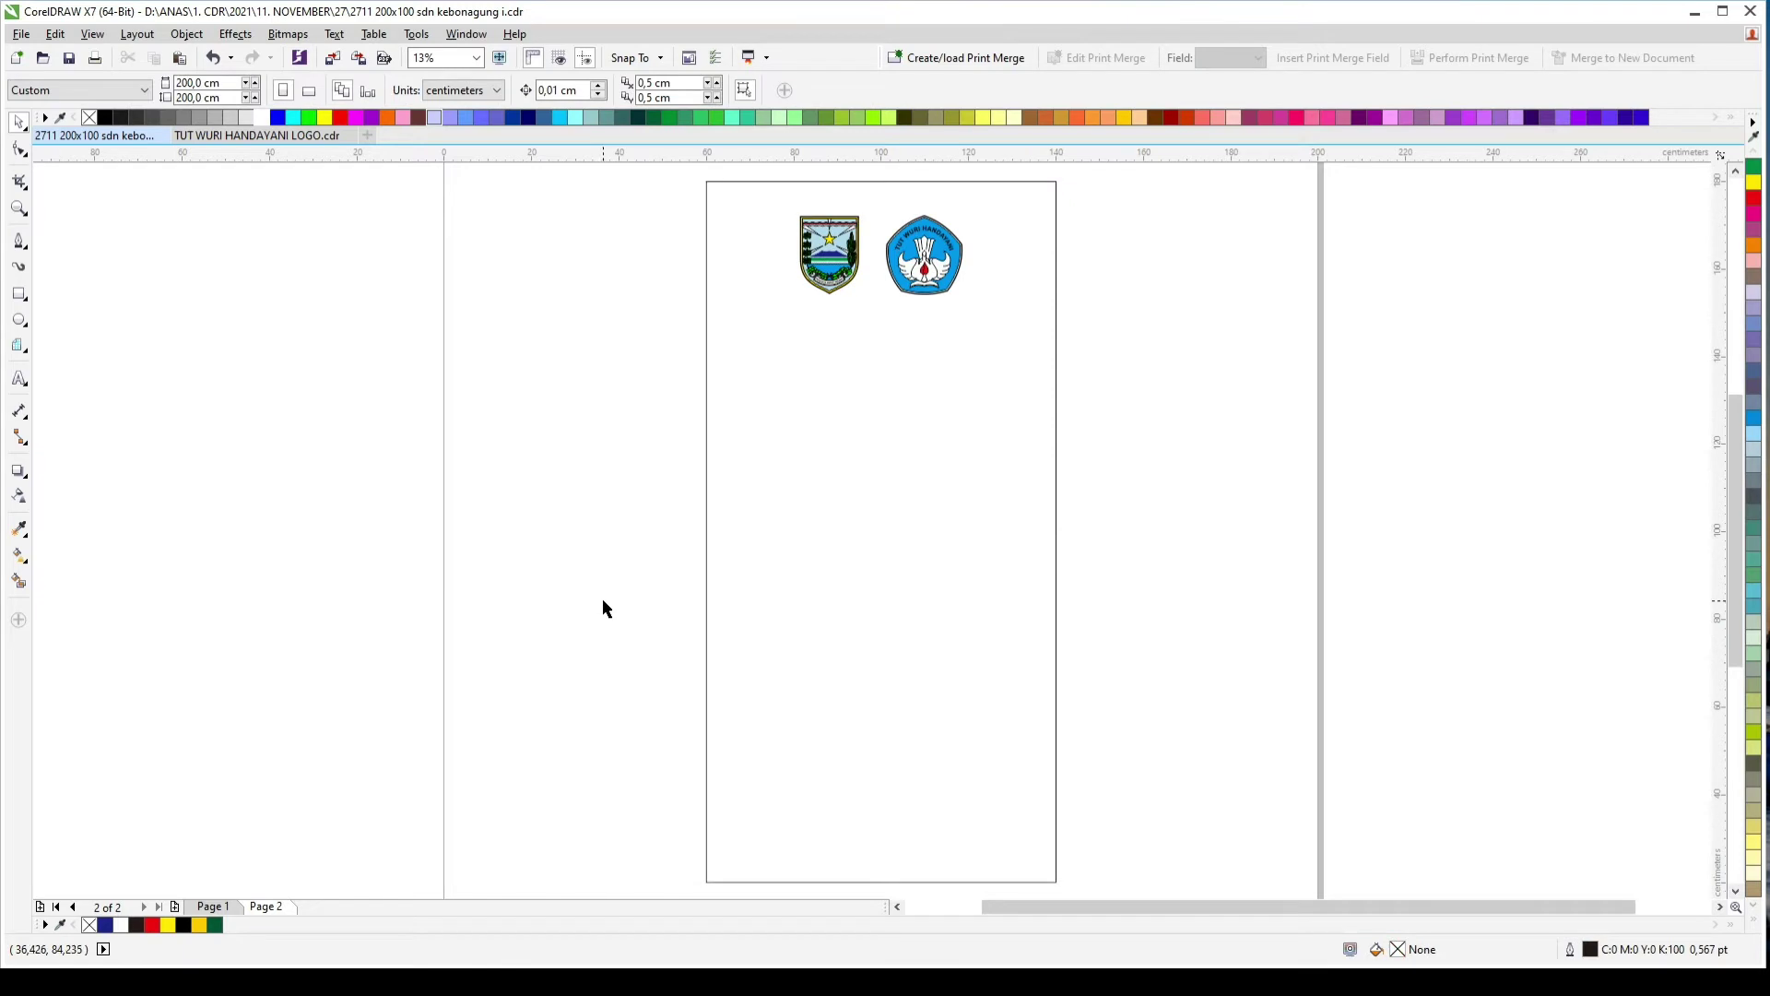
Step: Add the artistic text "Membaca" below the logos and enlarge it to about 39.5 cm wide
{"action": "left_click", "coordinate": [18, 376]}
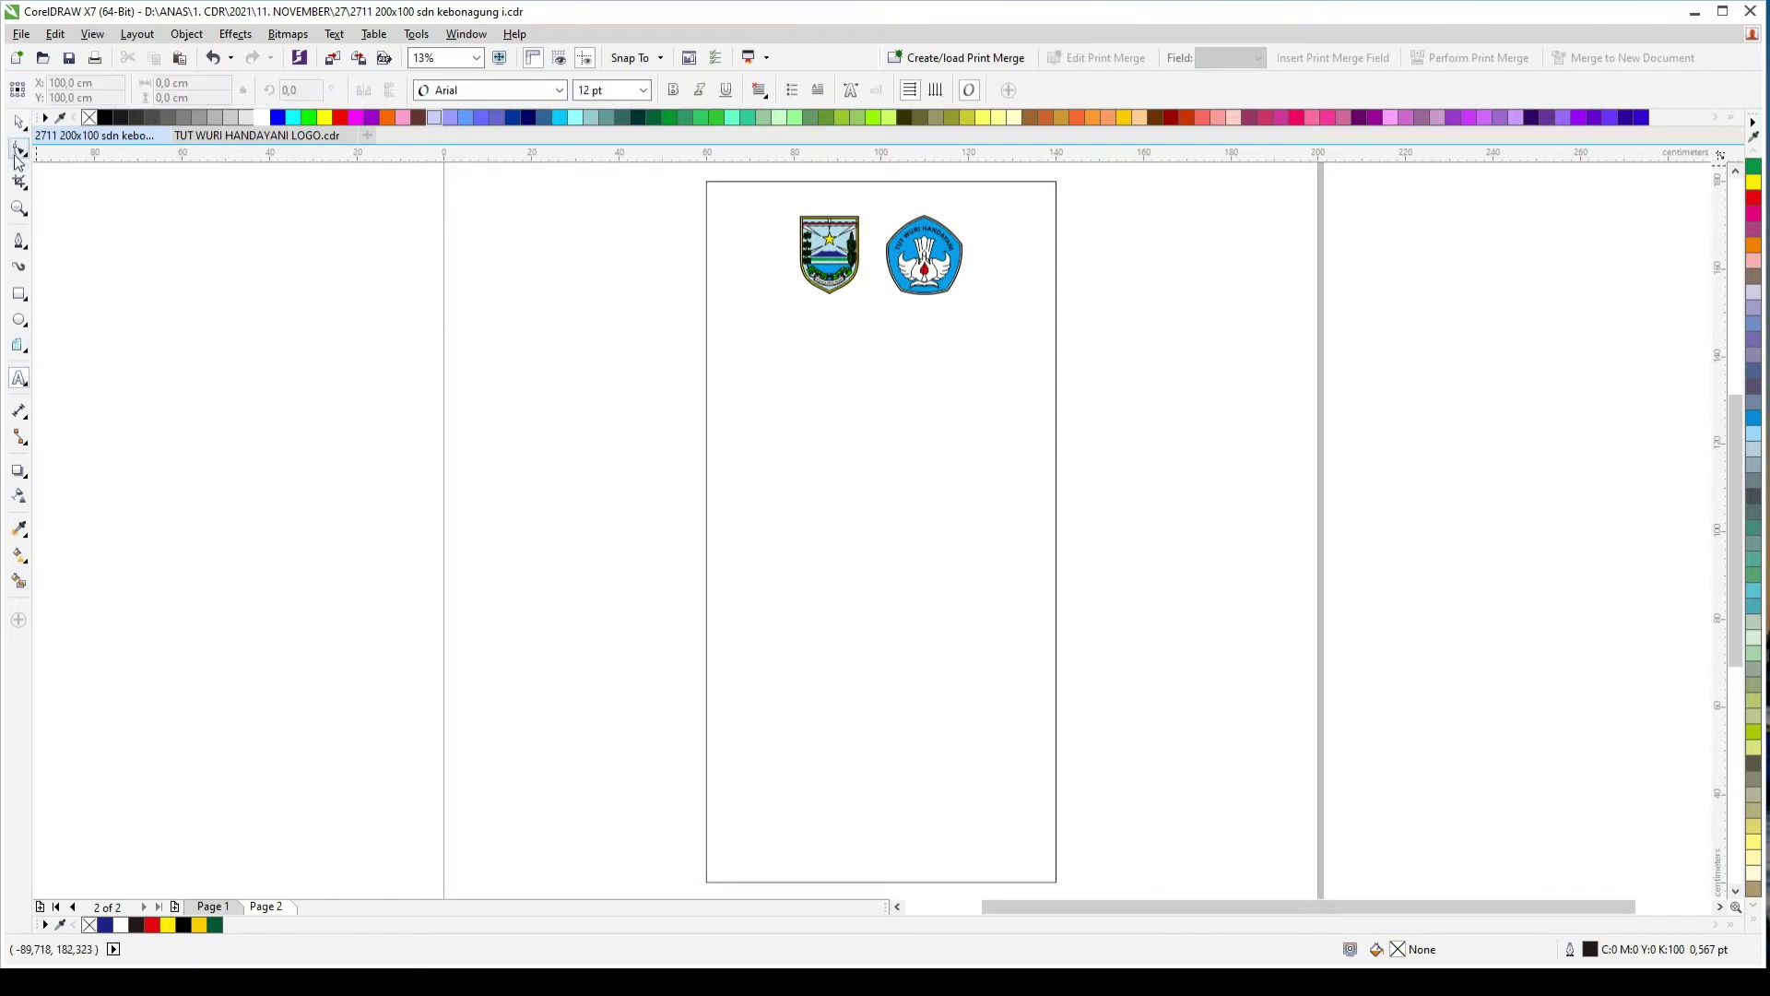
{"action": "scroll", "coordinate": [773, 341], "scroll_direction": "up", "scroll_amount": 2}
{"action": "left_click", "coordinate": [776, 358]}
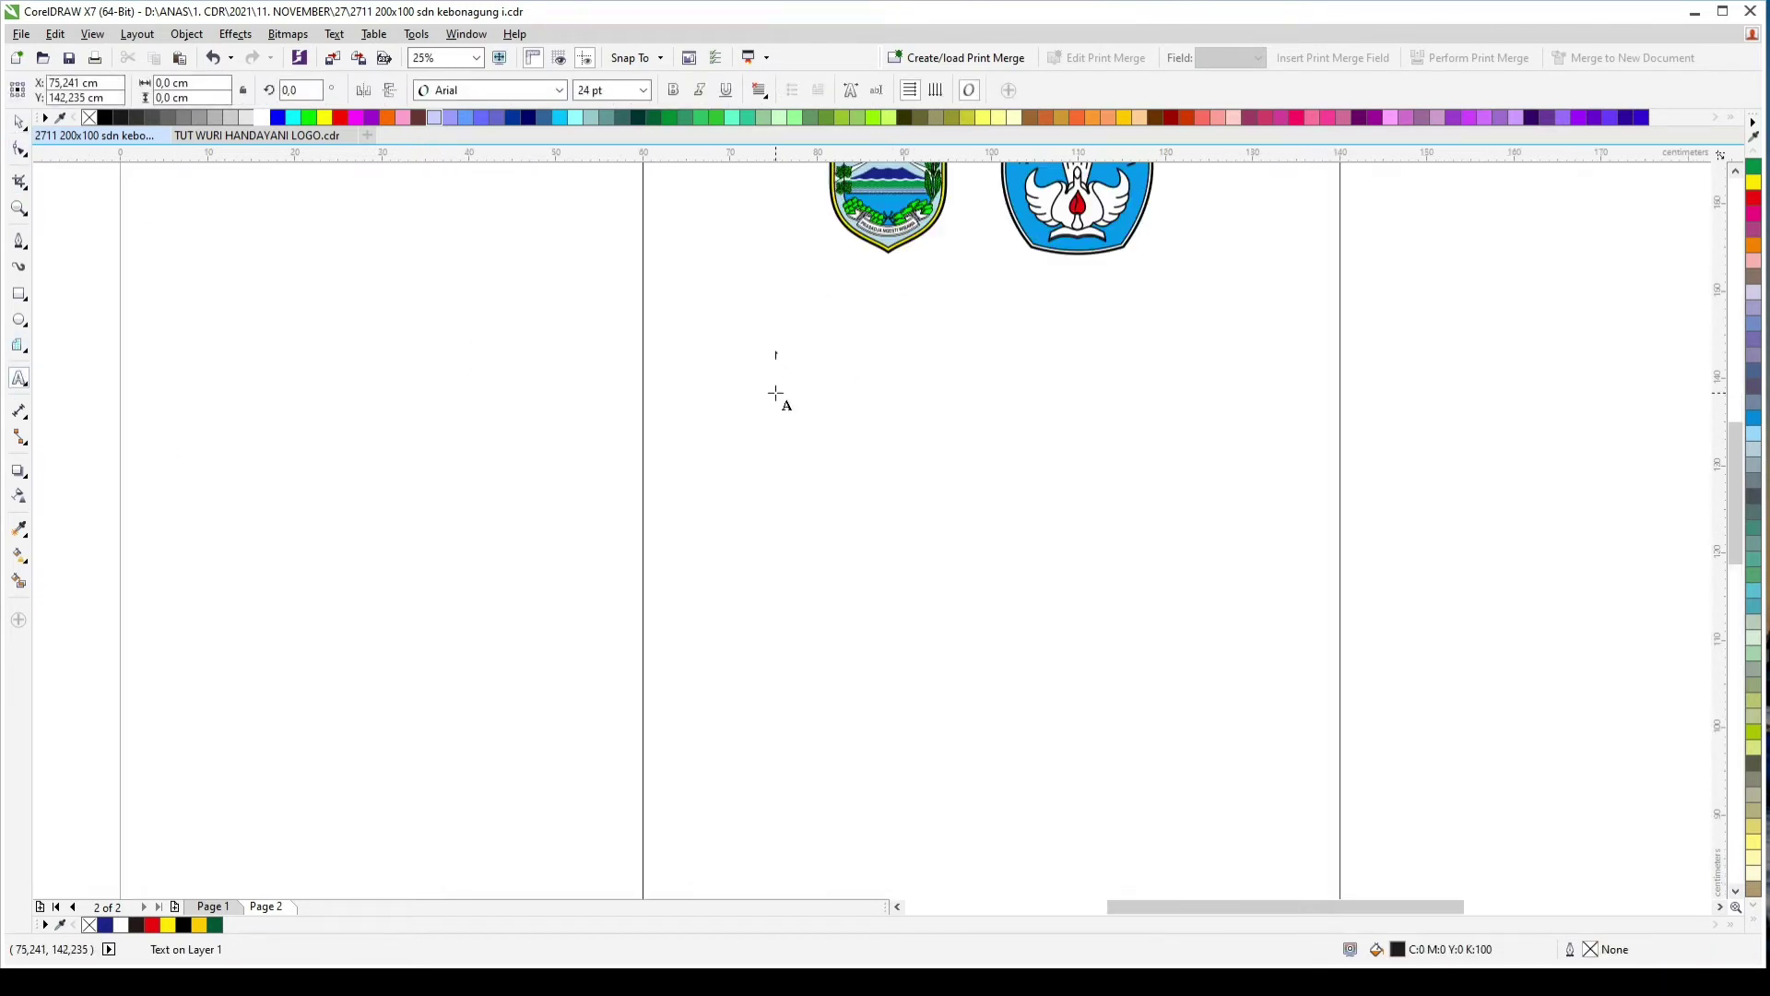
{"action": "type", "text": "Membaca"}
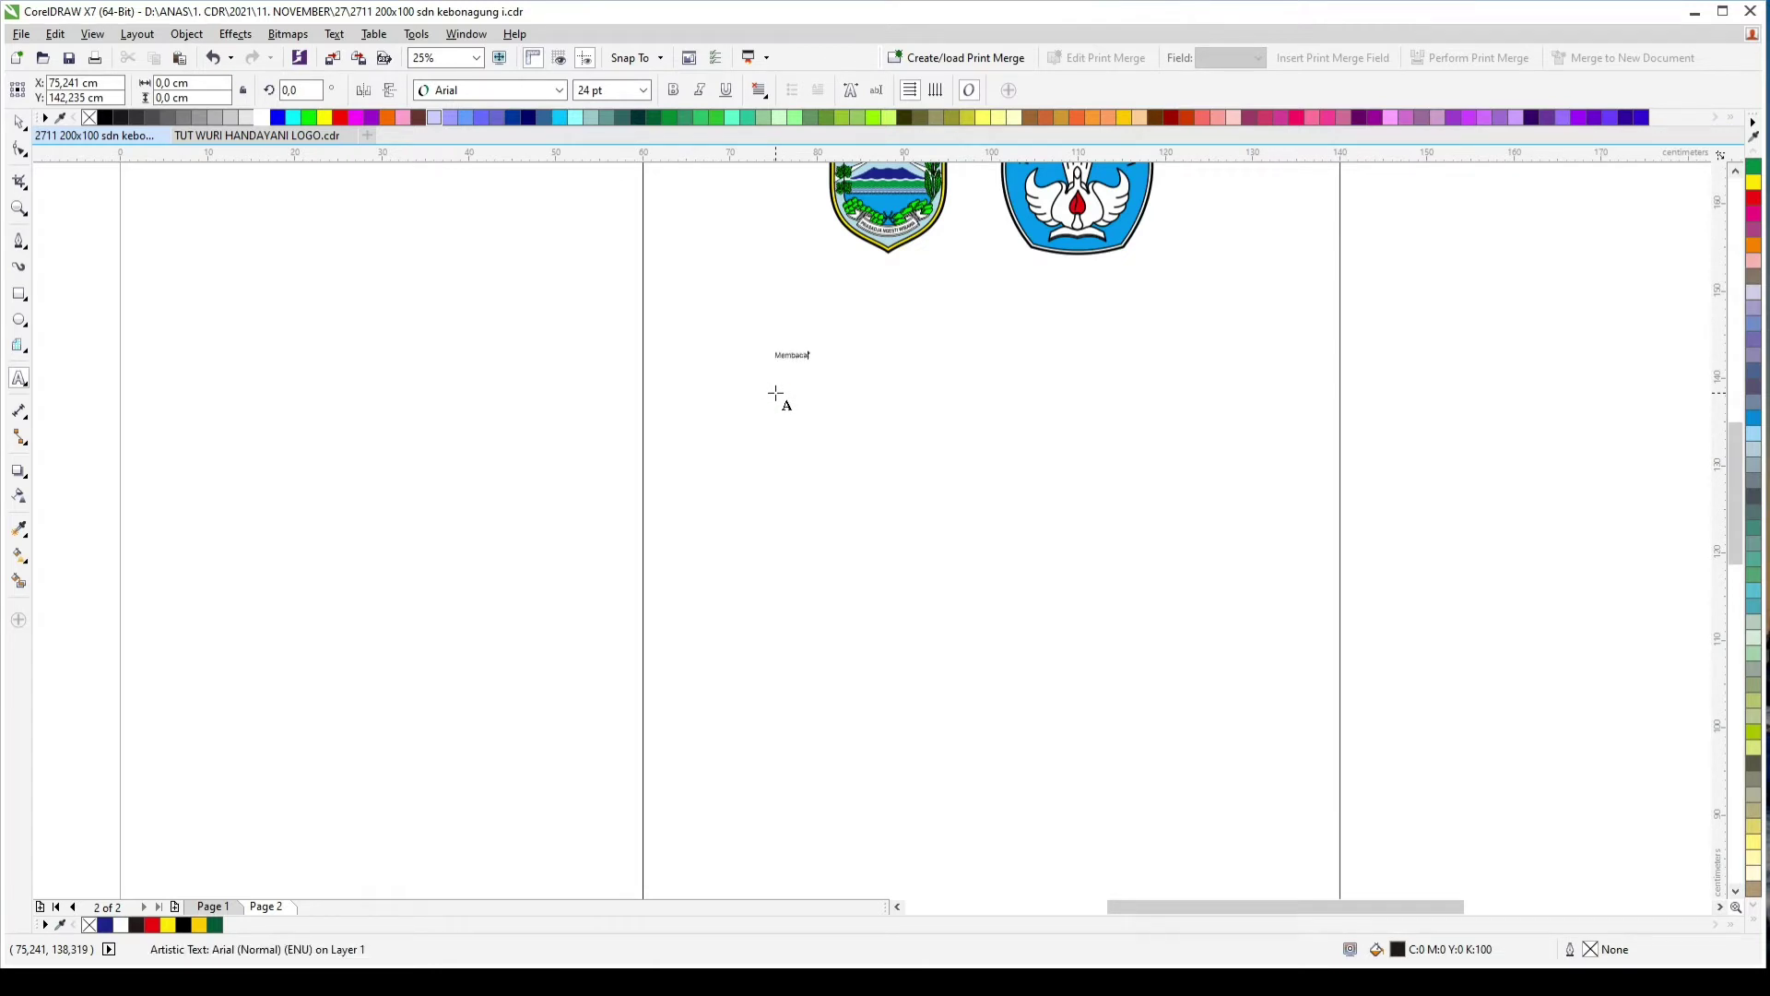
{"action": "left_click", "coordinate": [17, 122]}
{"action": "left_click_drag", "start_coordinate": [815, 365], "coordinate": [977, 406]}
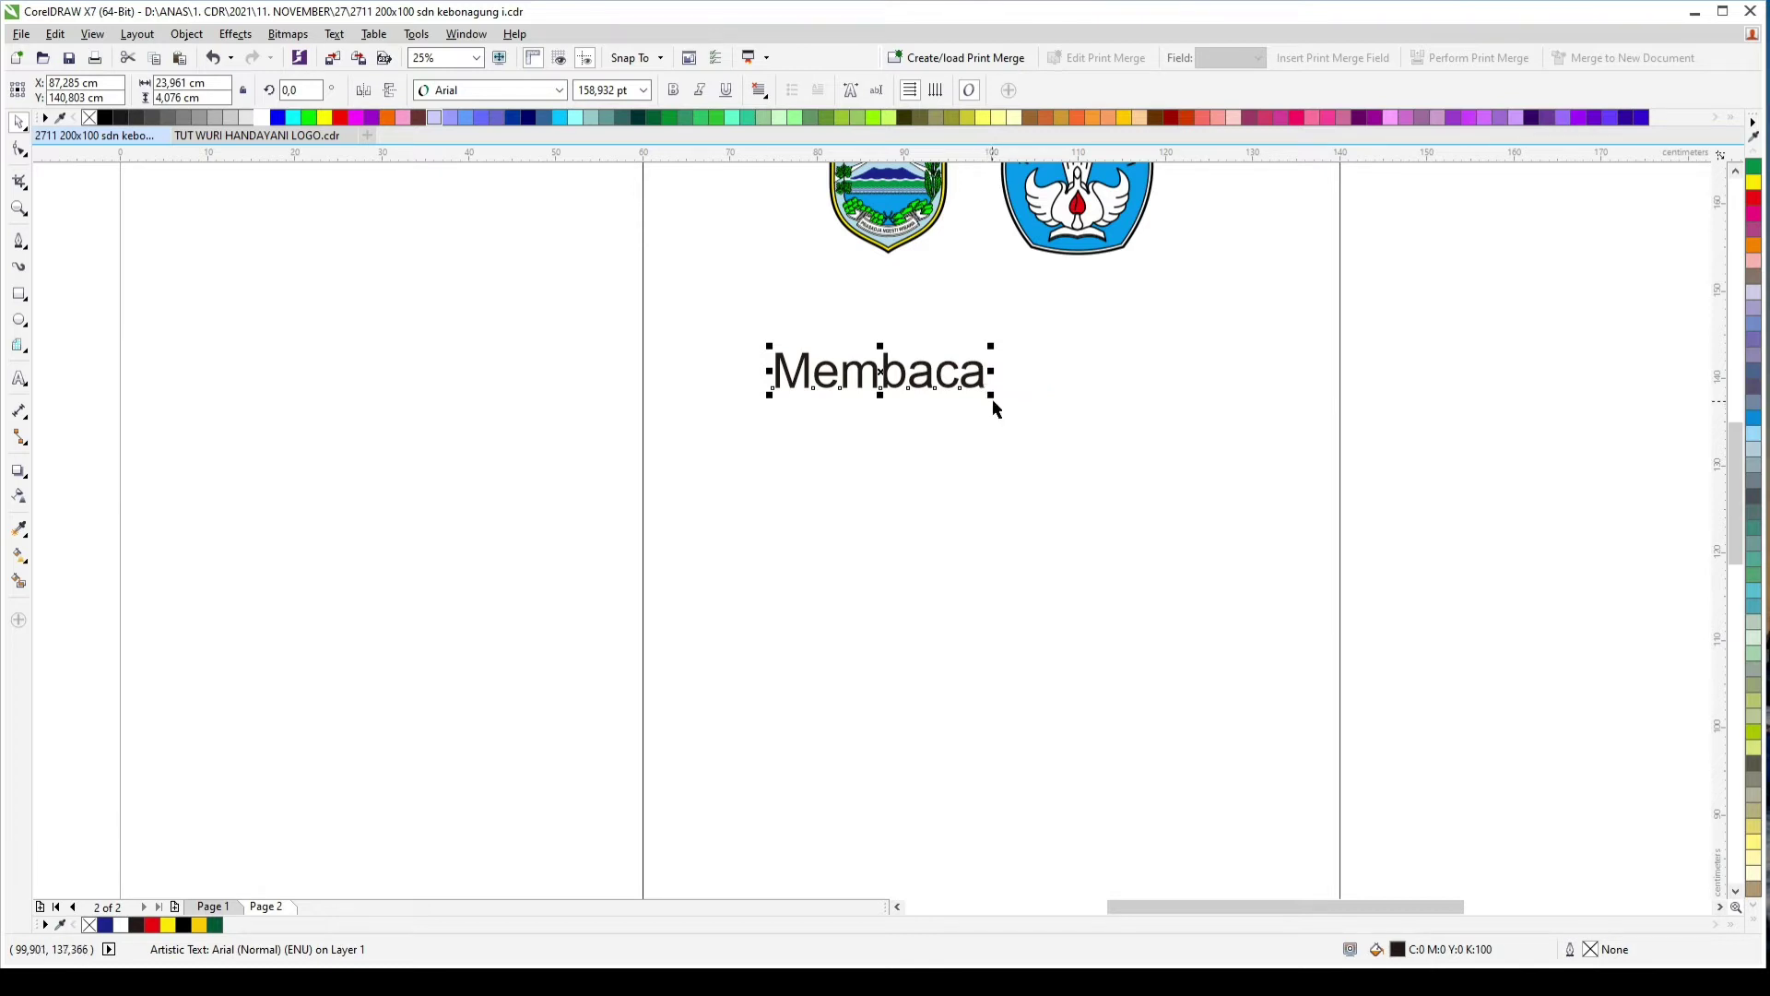
{"action": "left_click_drag", "start_coordinate": [992, 396], "coordinate": [1127, 418]}
Step: Set the "Membaca" text in the Cheetah Kick - Personal Use font and place a duplicate directly below it
{"action": "left_click", "coordinate": [559, 89]}
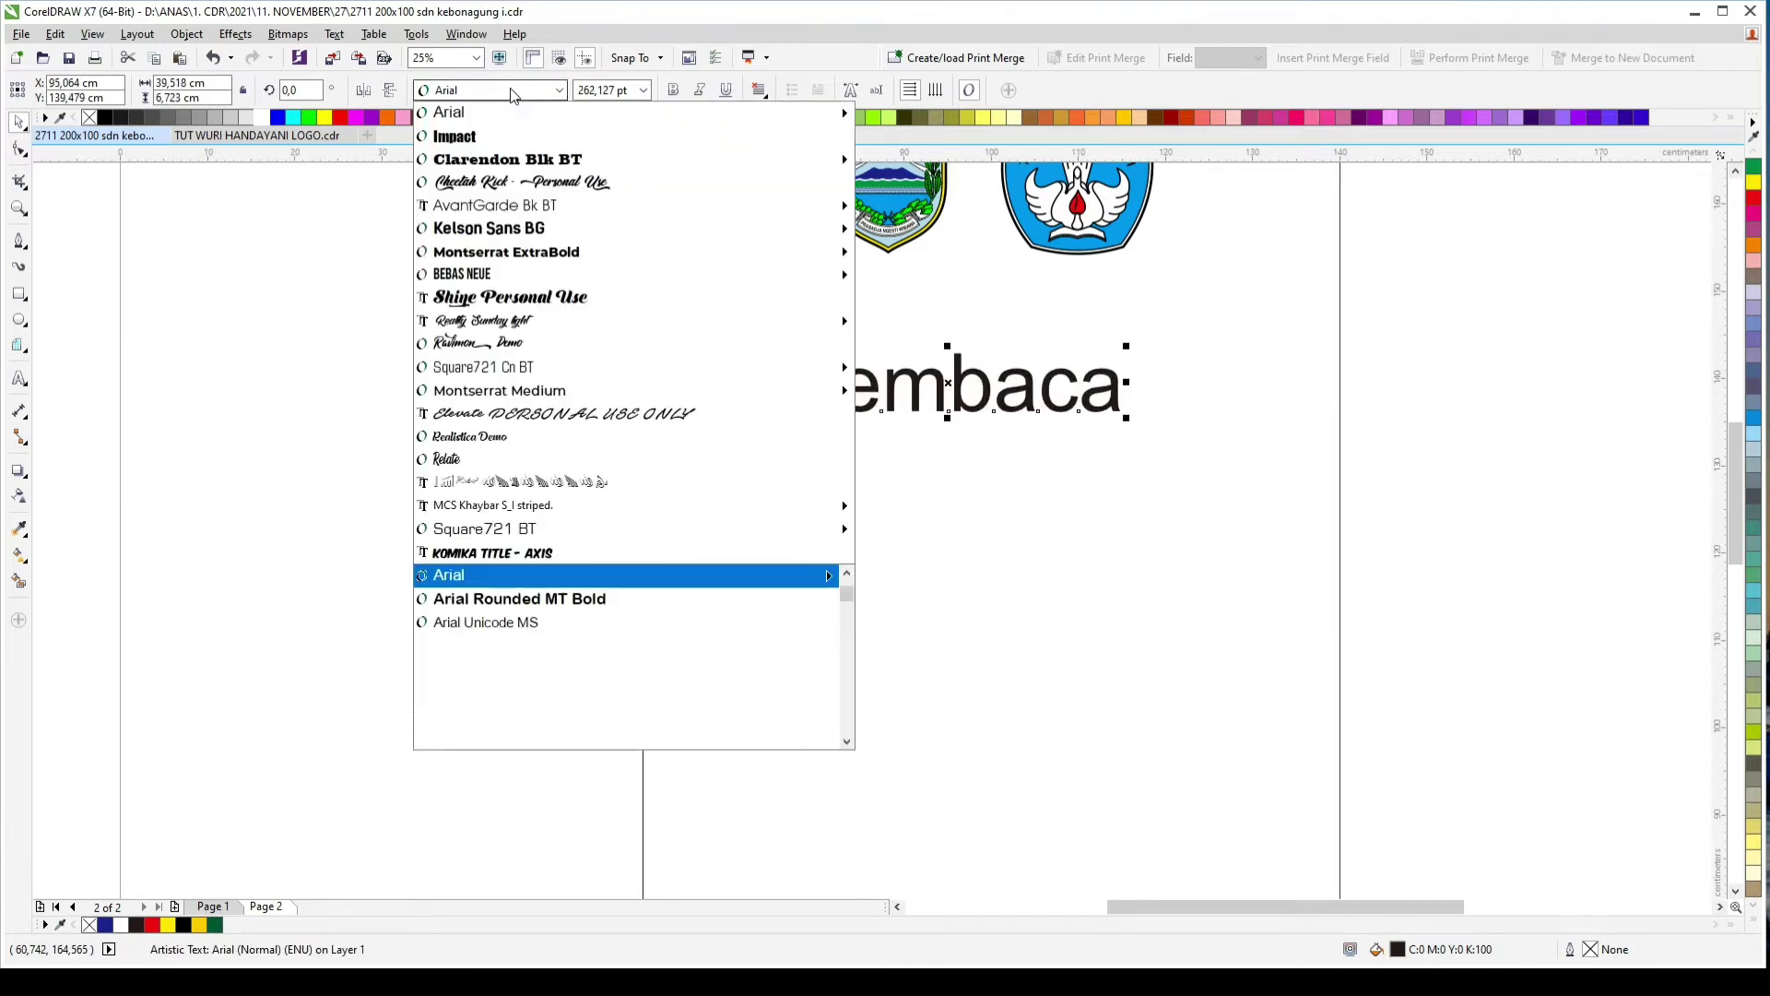
{"action": "left_click", "coordinate": [517, 188]}
{"action": "left_click_drag", "start_coordinate": [1032, 360], "coordinate": [1022, 503]}
{"action": "right_click", "coordinate": [1021, 504]}
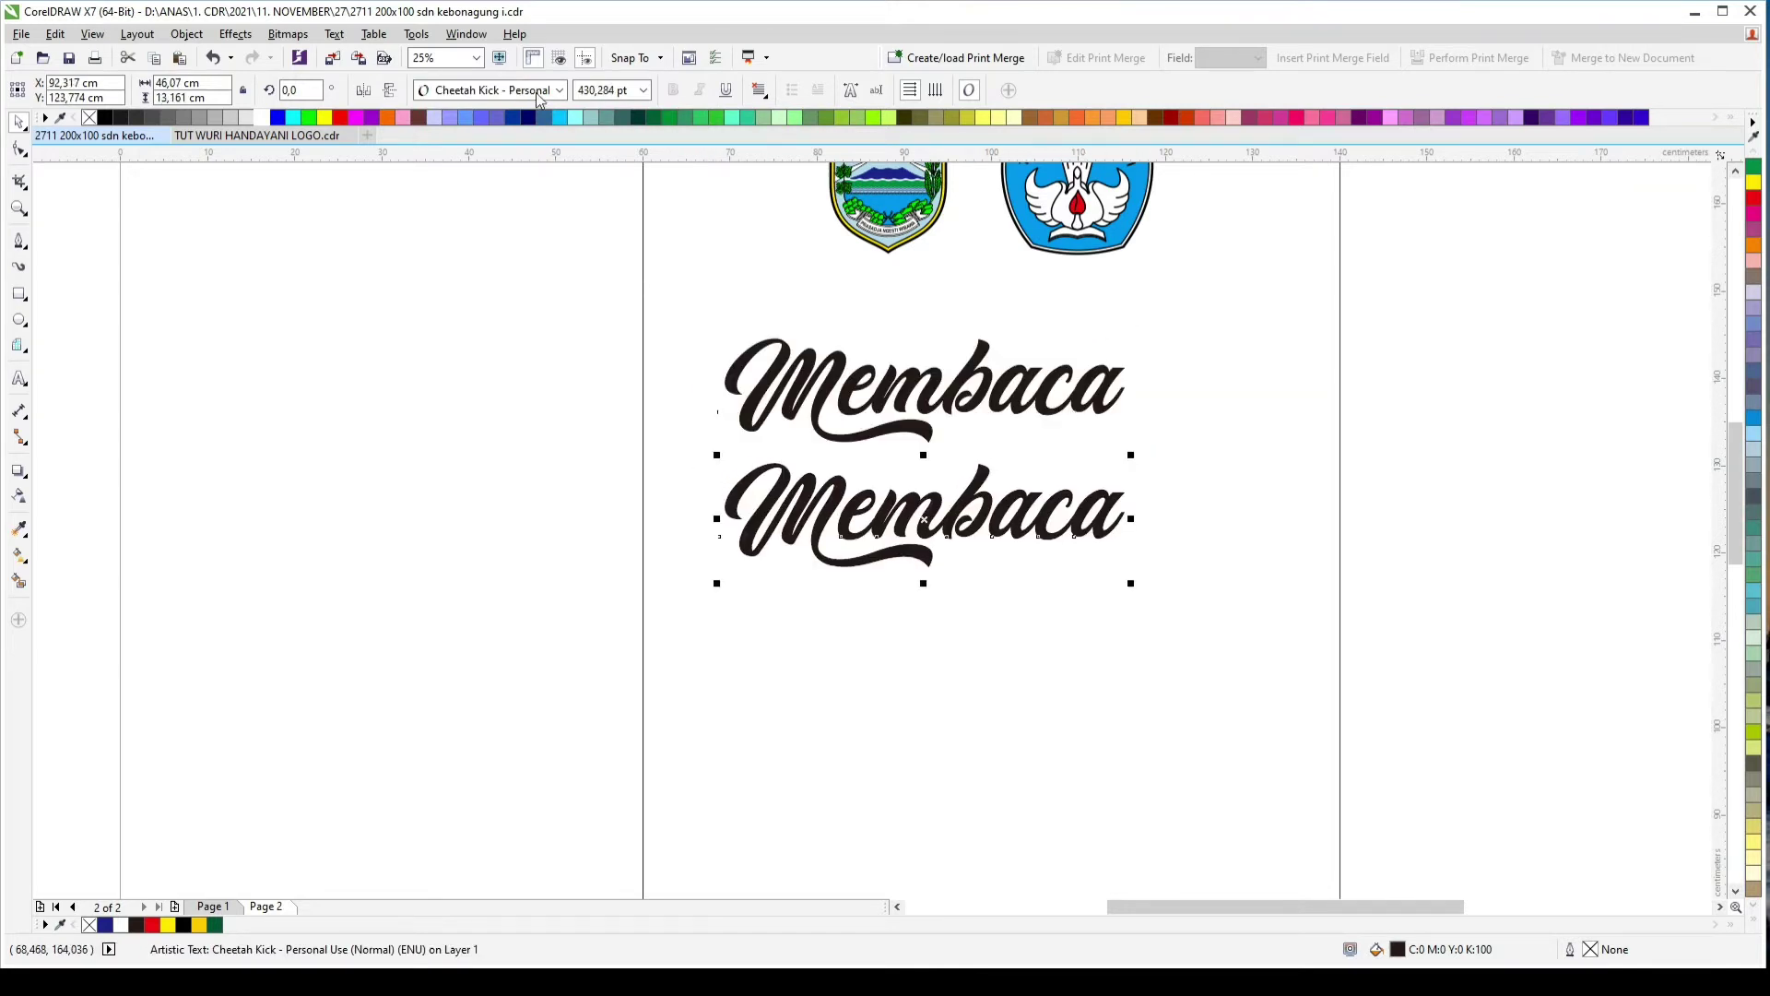
Step: Set the duplicate "Membaca" text in AvantGarde Bk BT and replace its wording with "adalah nafas"
{"action": "left_click", "coordinate": [559, 89]}
{"action": "left_click", "coordinate": [646, 205]}
{"action": "double_click", "coordinate": [966, 472]}
{"action": "key", "text": "ctrl+a"}
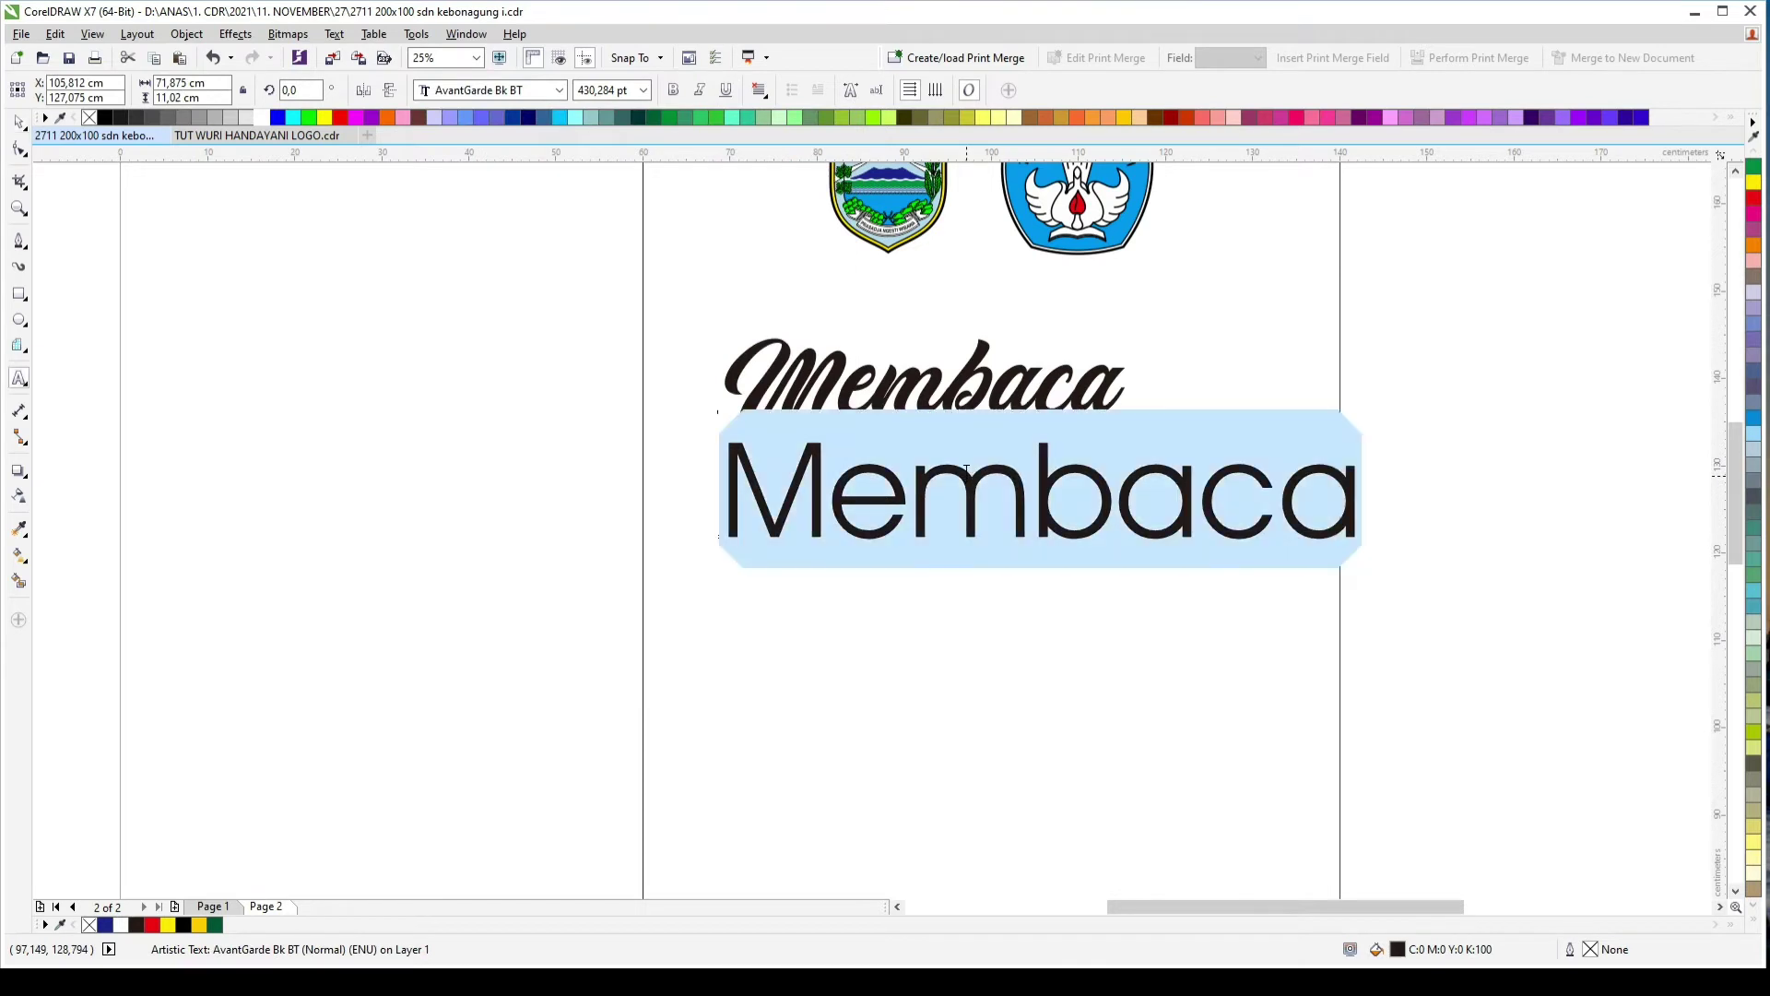
{"action": "type", "text": "adalah "}
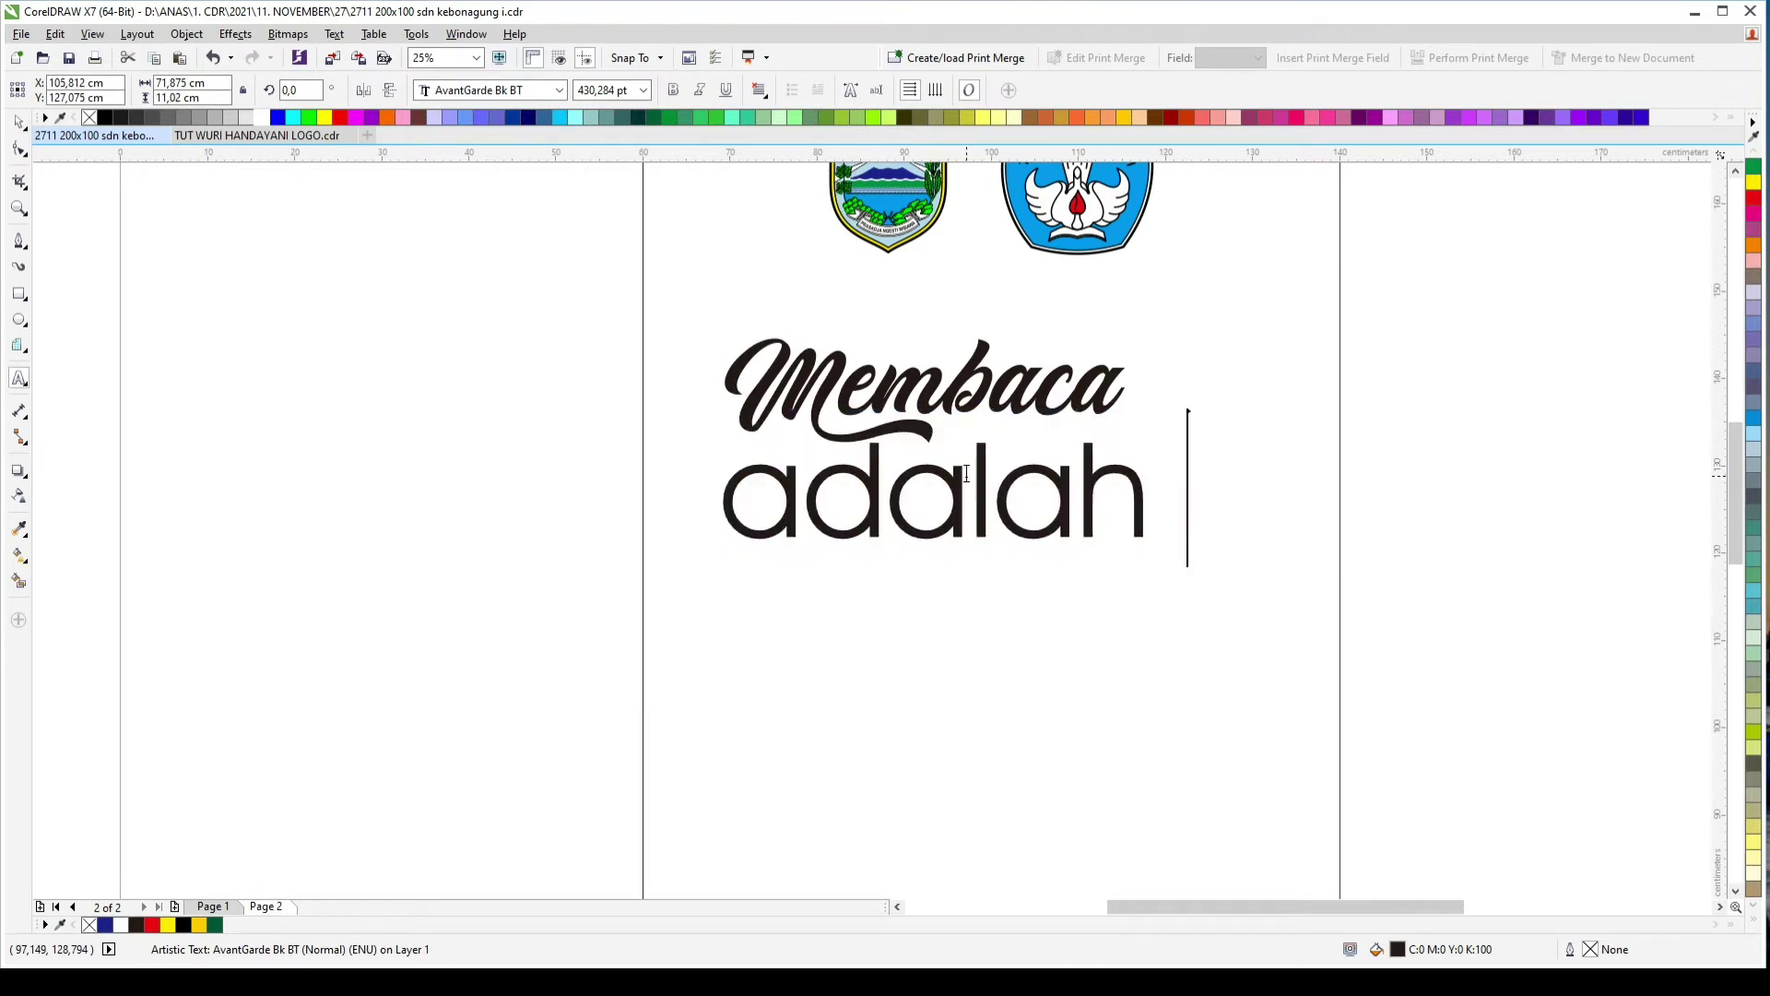
{"action": "type", "text": "nafas"}
{"action": "key", "text": "ctrl+a"}
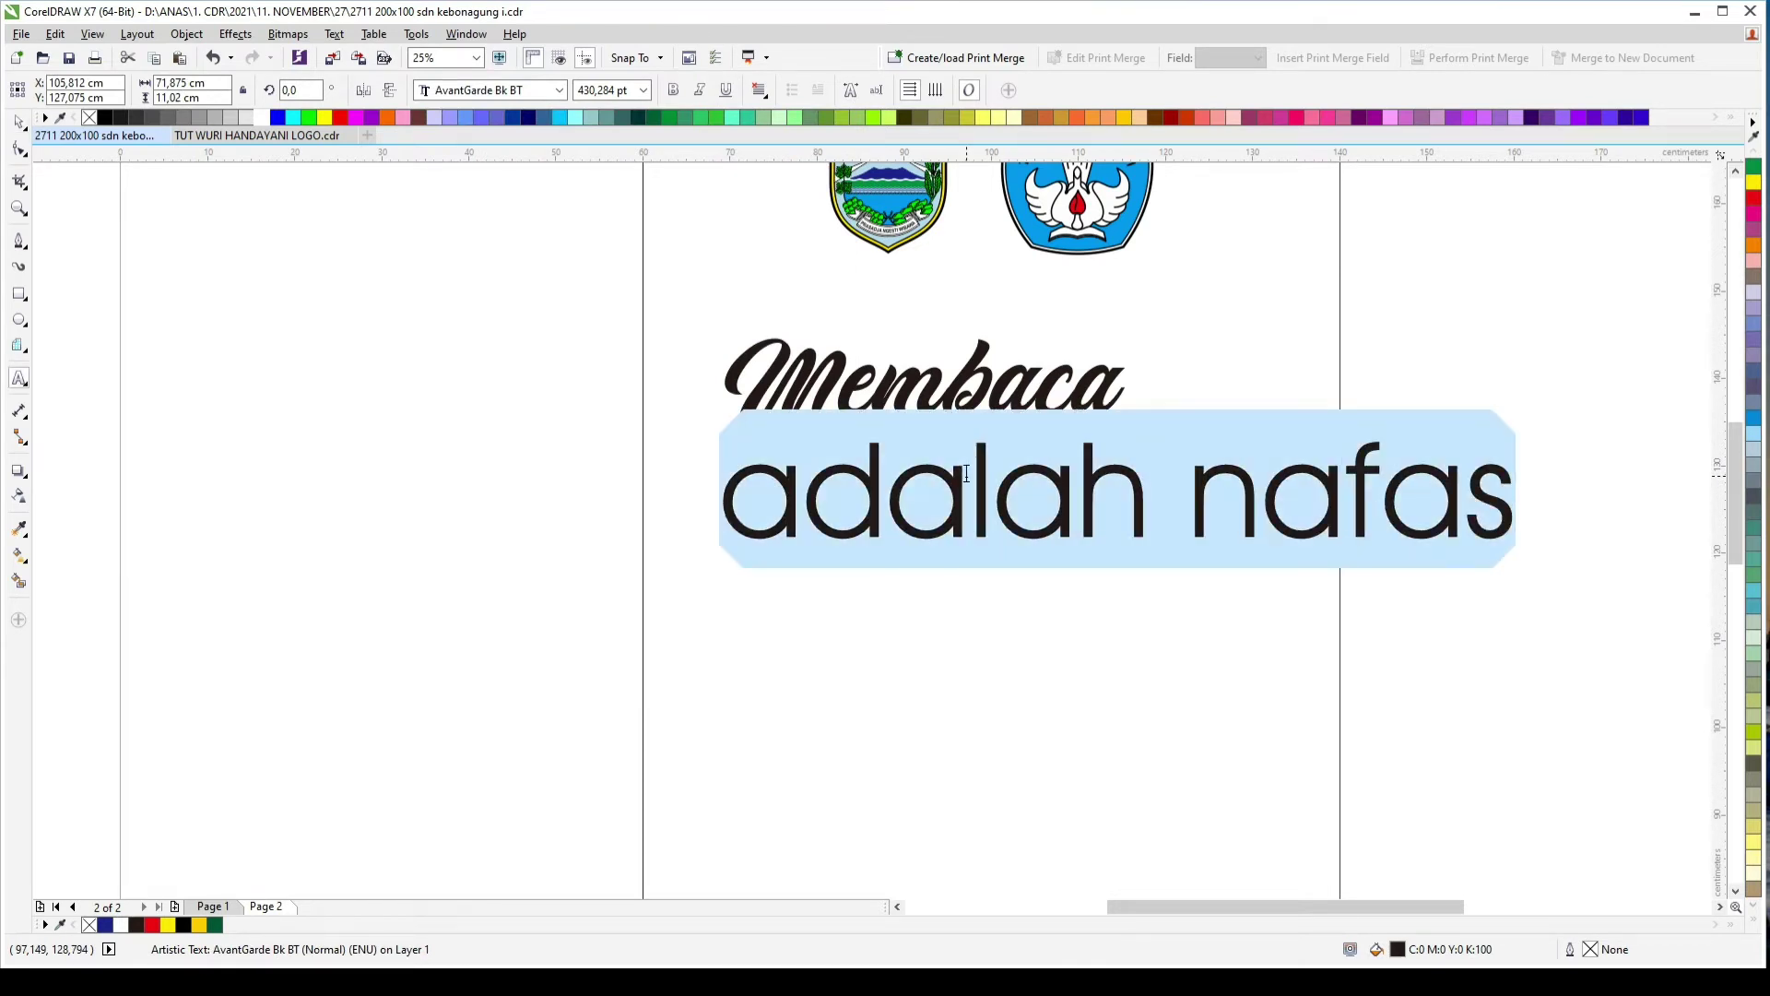
Step: Shrink the "adalah nafas" text to about 64 cm wide and centre it horizontally in the banner rectangle
{"action": "left_click", "coordinate": [19, 122]}
{"action": "left_click_drag", "start_coordinate": [1521, 554], "coordinate": [1281, 623]}
{"action": "left_click", "coordinate": [1253, 636], "text": "shift"}
{"action": "key", "text": "c"}
{"action": "key", "text": "Escape"}
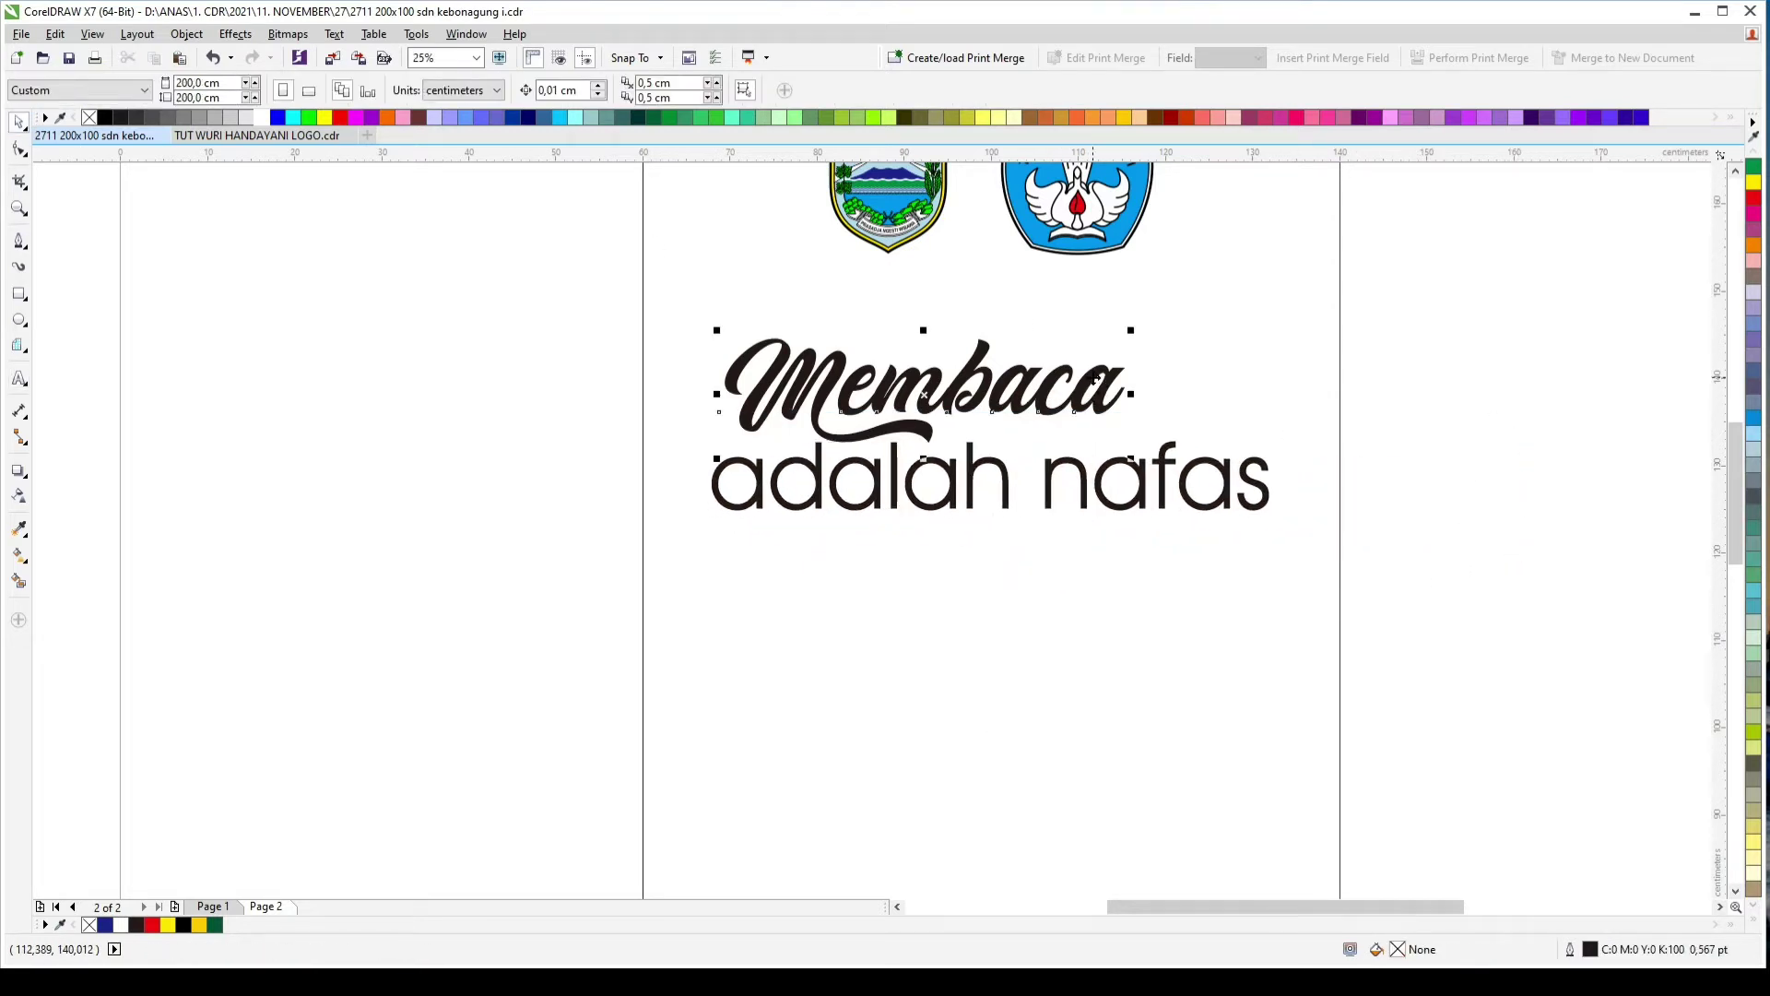
Step: Duplicate "Membaca" below the "adalah nafas" line, set the copy in Impact and replace its wording with "HIDUP"
{"action": "left_click", "coordinate": [1098, 378]}
{"action": "left_click", "coordinate": [1526, 521]}
{"action": "left_click_drag", "start_coordinate": [1108, 378], "coordinate": [1075, 599]}
{"action": "right_click", "coordinate": [1075, 600]}
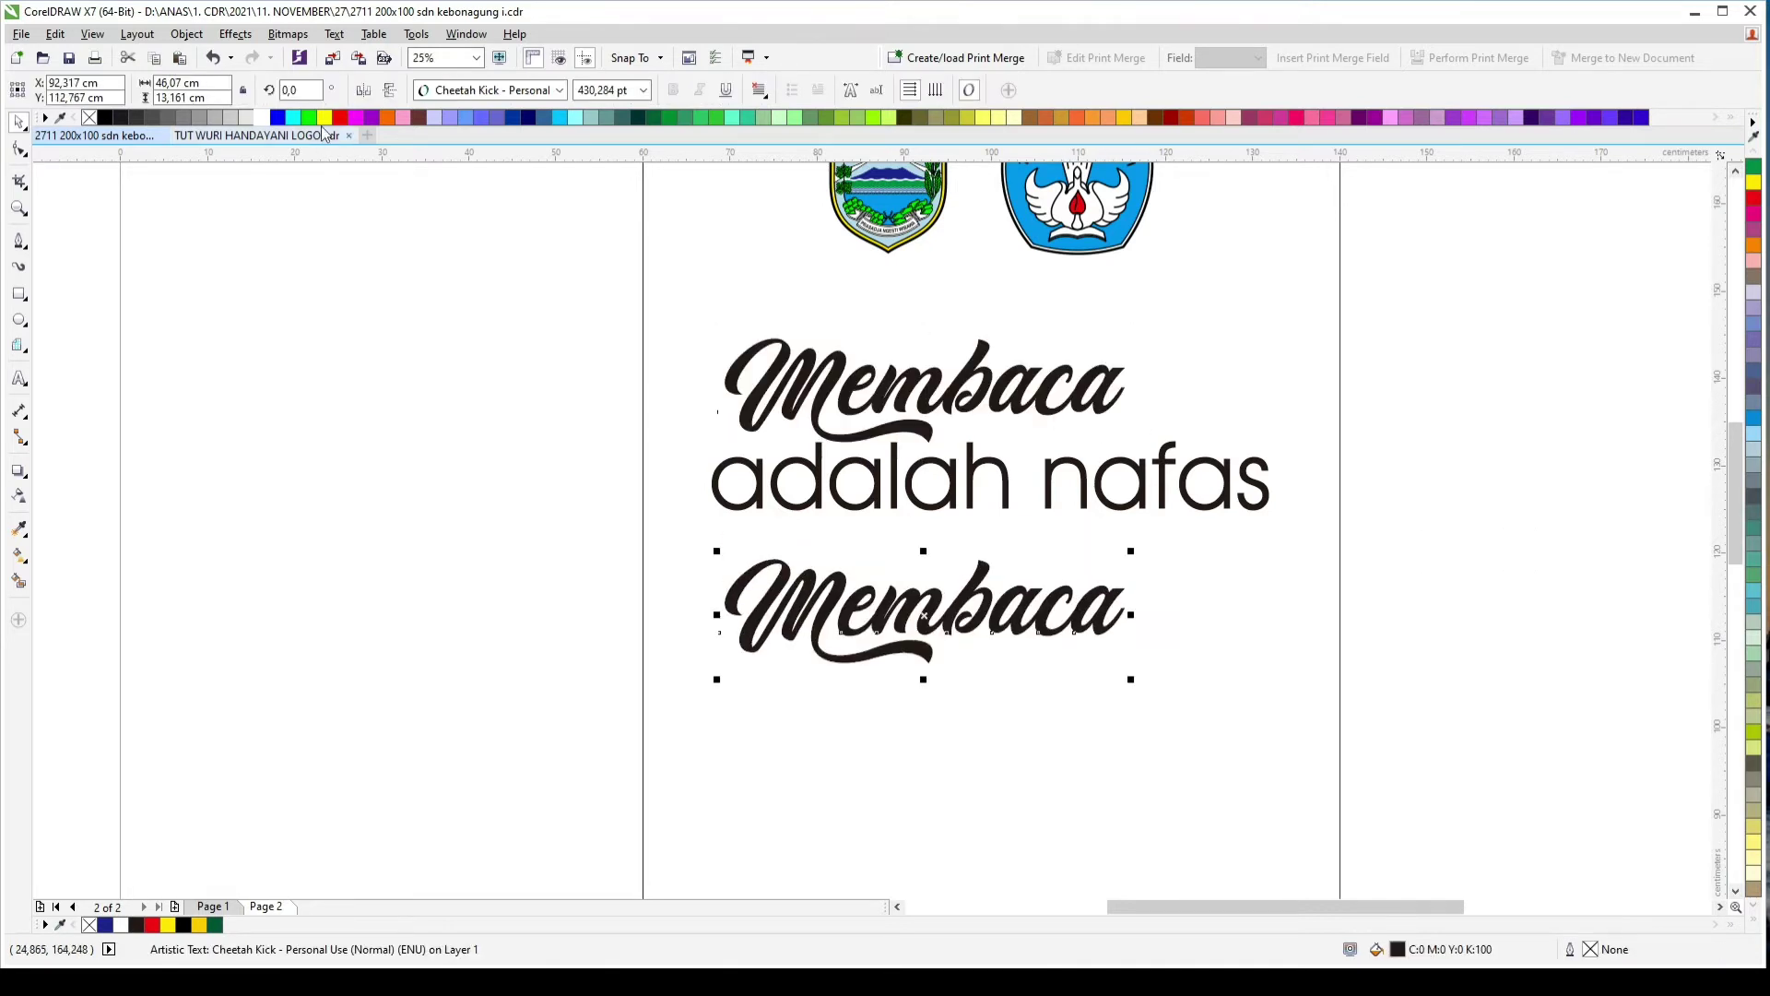
{"action": "left_click", "coordinate": [461, 92]}
{"action": "left_click", "coordinate": [469, 182]}
{"action": "double_click", "coordinate": [962, 572]}
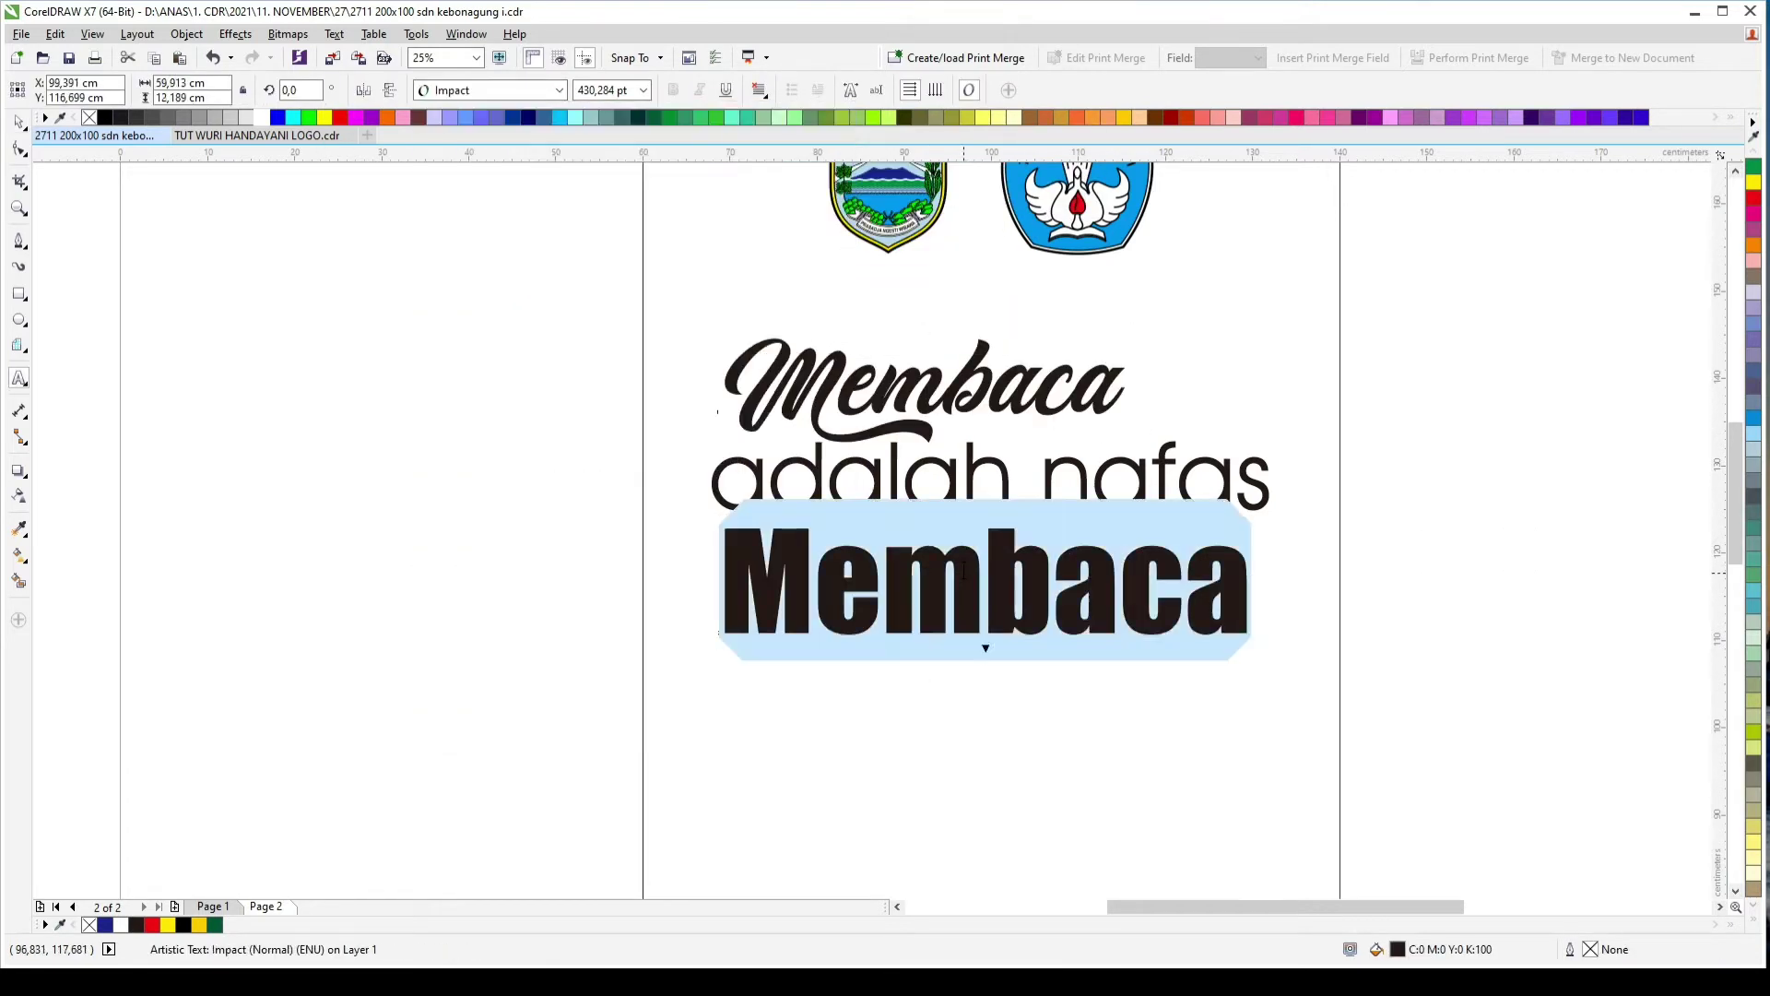
{"action": "type", "text": "HIDUP"}
{"action": "key", "text": "ctrl+a"}
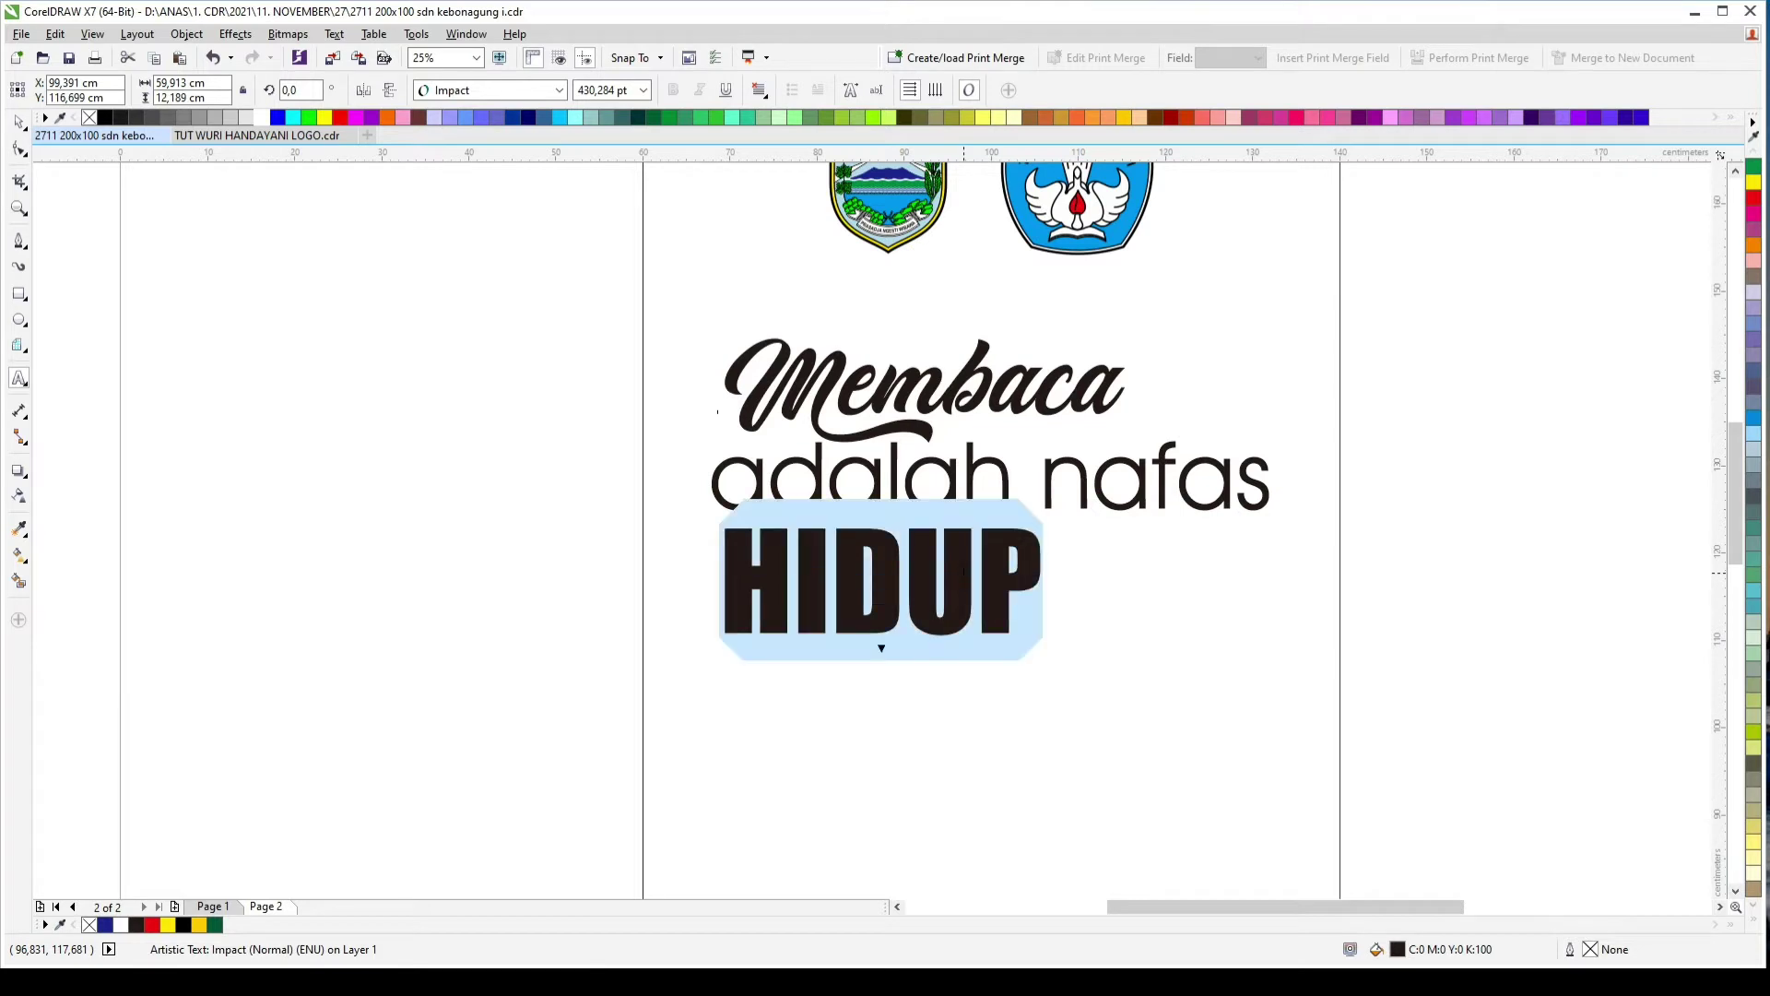
Step: Enlarge the "HIDUP" text proportionally until it nearly spans the width of the "adalah nafas" line
{"action": "left_click", "coordinate": [21, 127]}
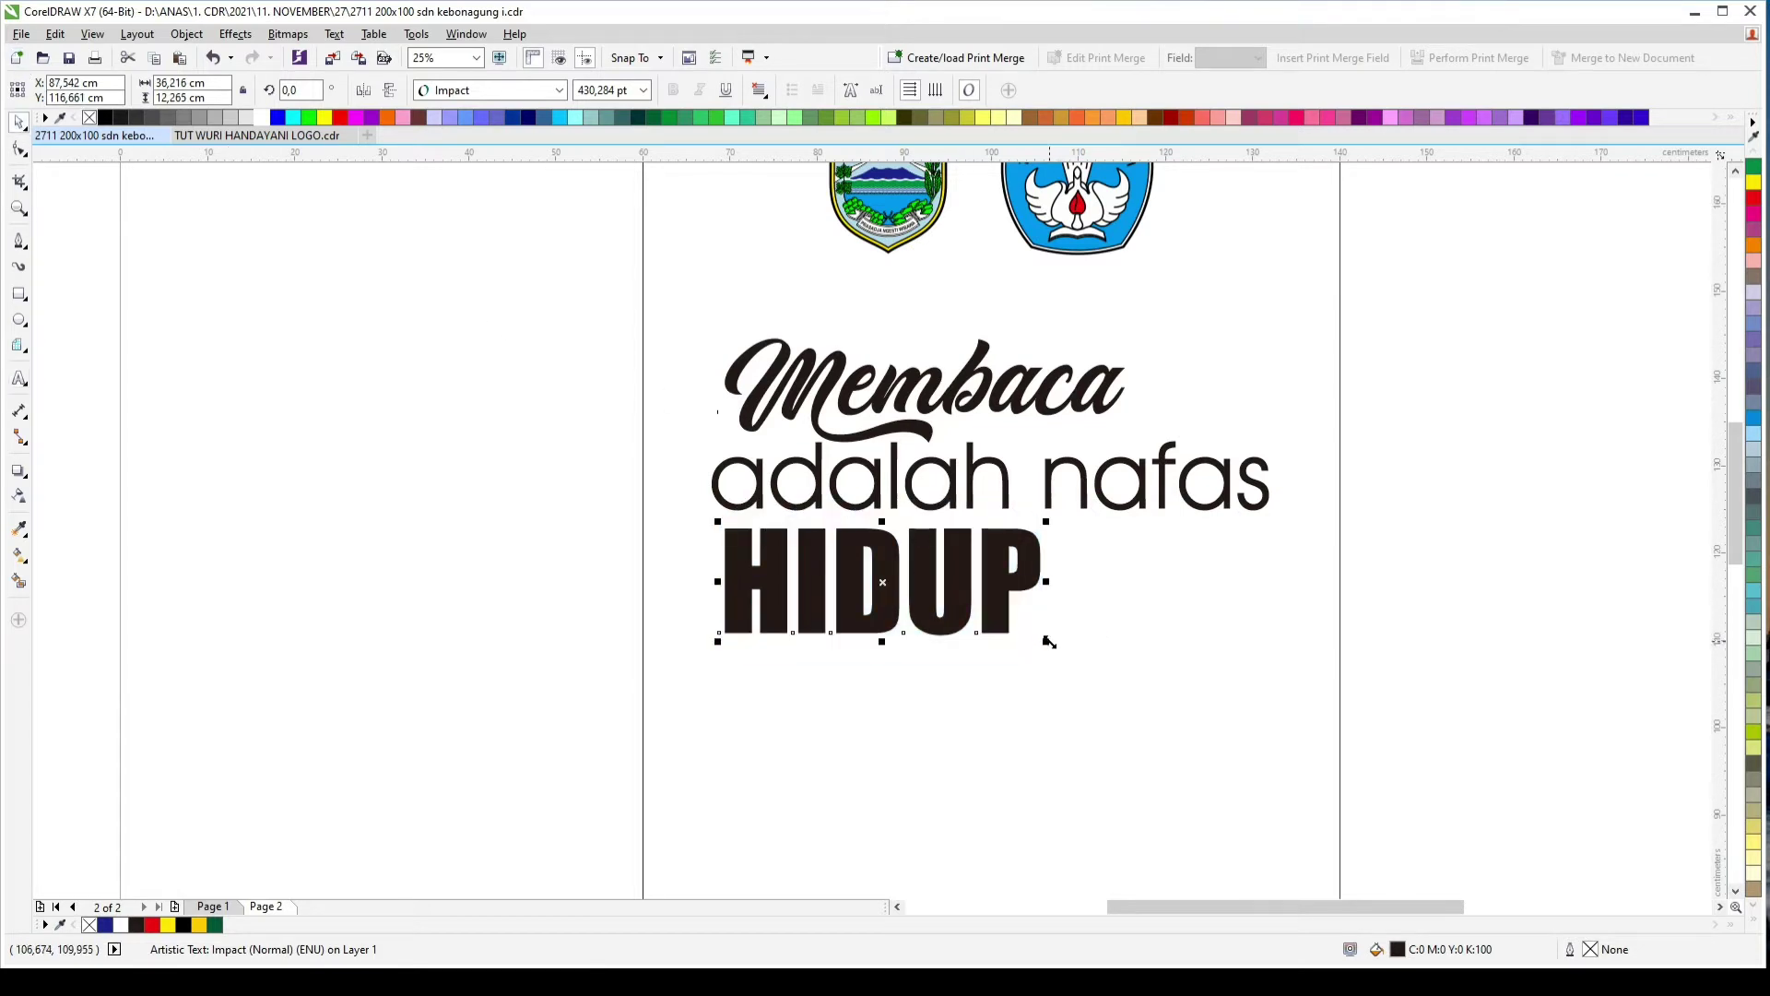
{"action": "left_click_drag", "start_coordinate": [1045, 640], "coordinate": [1252, 711]}
{"action": "scroll", "coordinate": [872, 459], "scroll_direction": "down", "scroll_amount": 1}
{"action": "left_click", "coordinate": [1257, 392]}
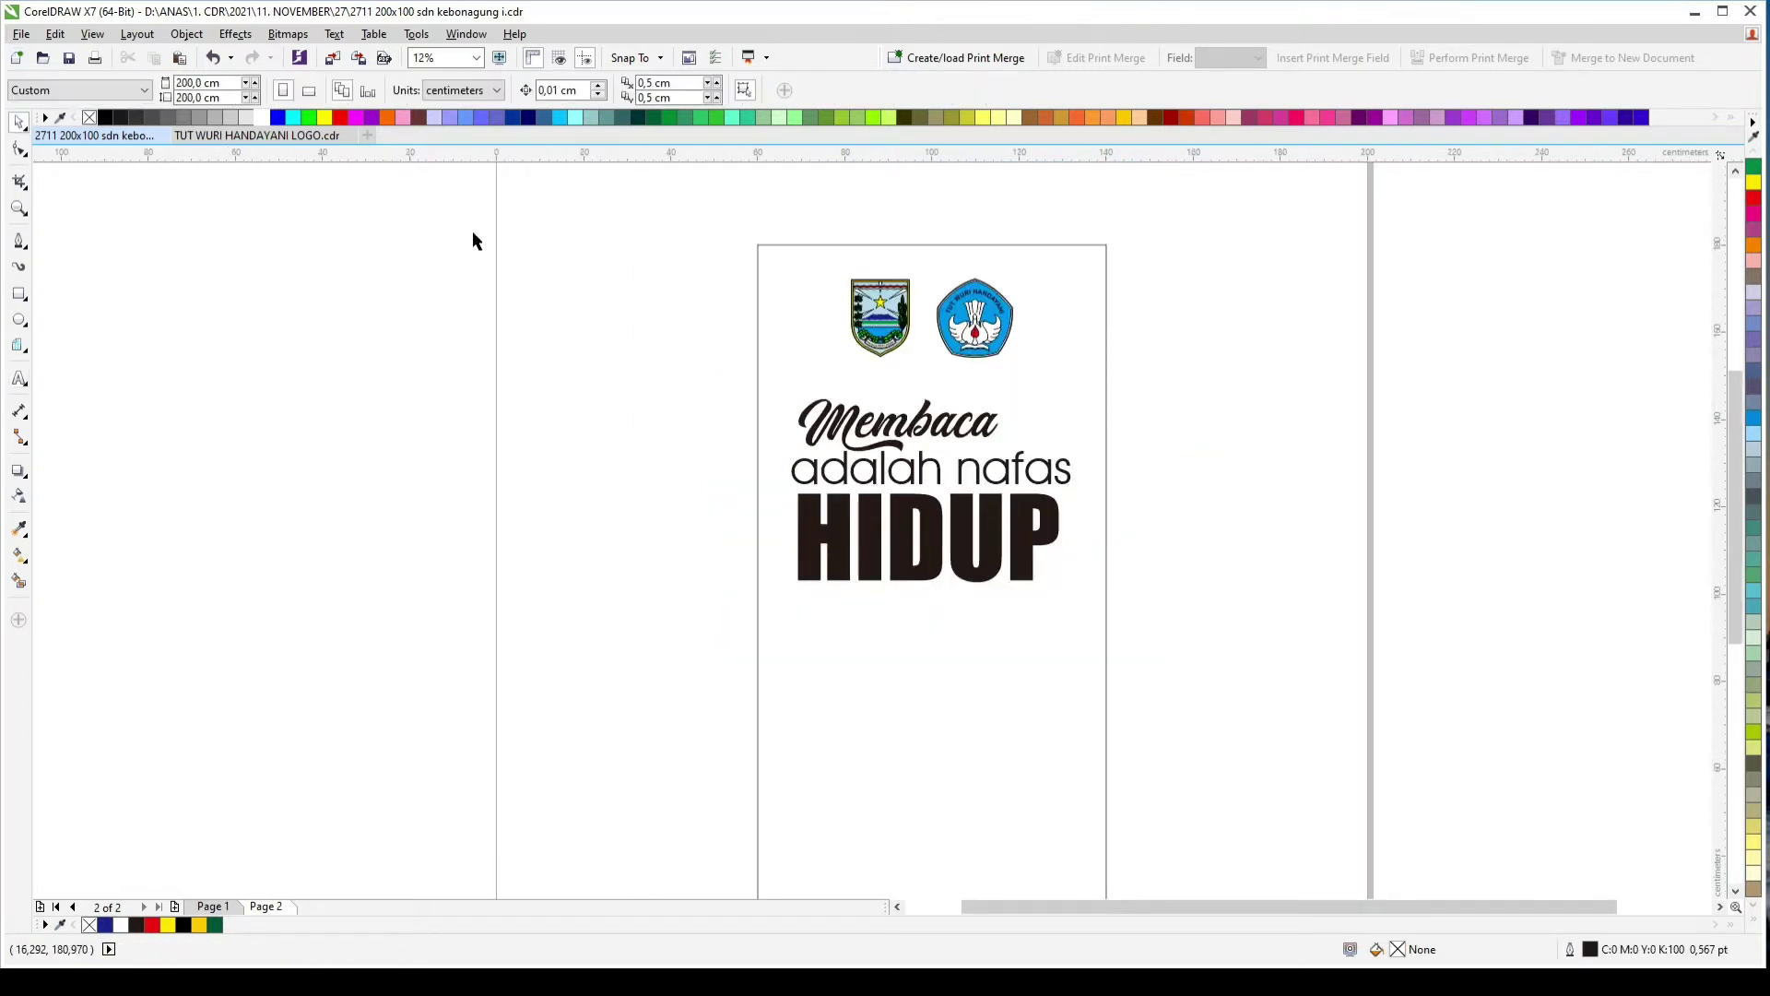
Step: Draw a helper rectangle about 11.6 cm high beside the page and set its width to 60 cm
{"action": "left_click", "coordinate": [19, 293]}
{"action": "left_click_drag", "start_coordinate": [196, 311], "coordinate": [310, 362]}
{"action": "left_click", "coordinate": [185, 82]}
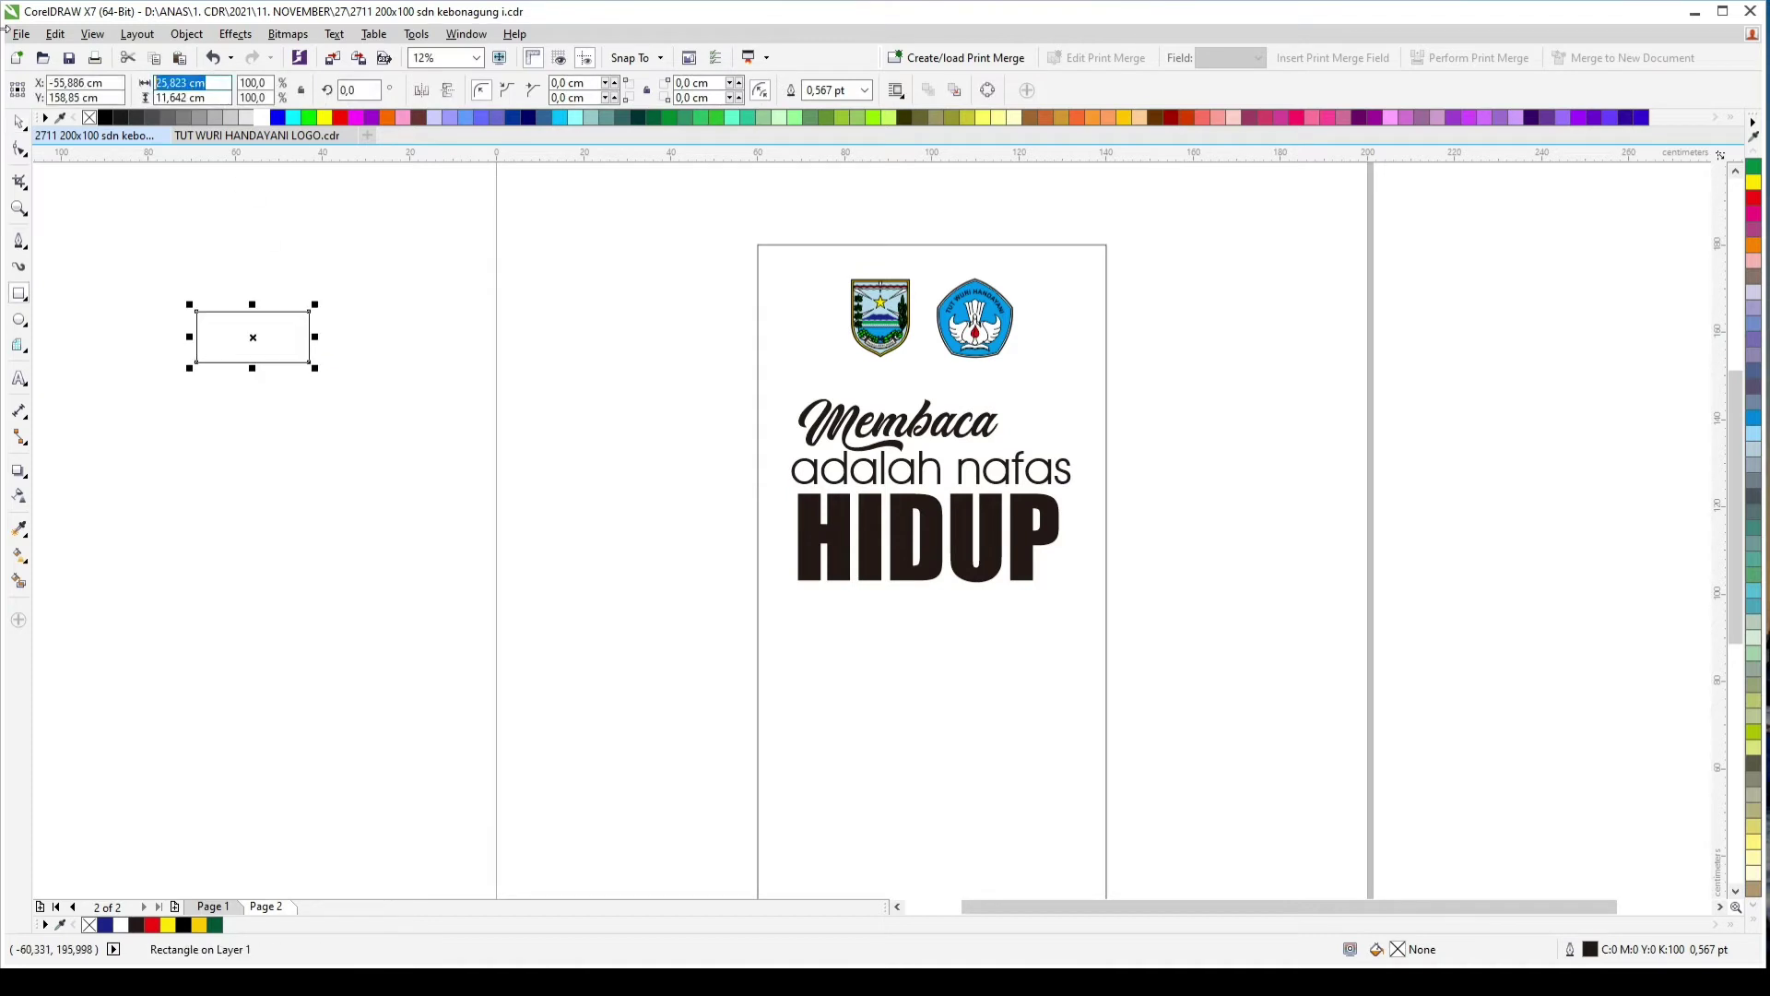
{"action": "key", "text": "Return"}
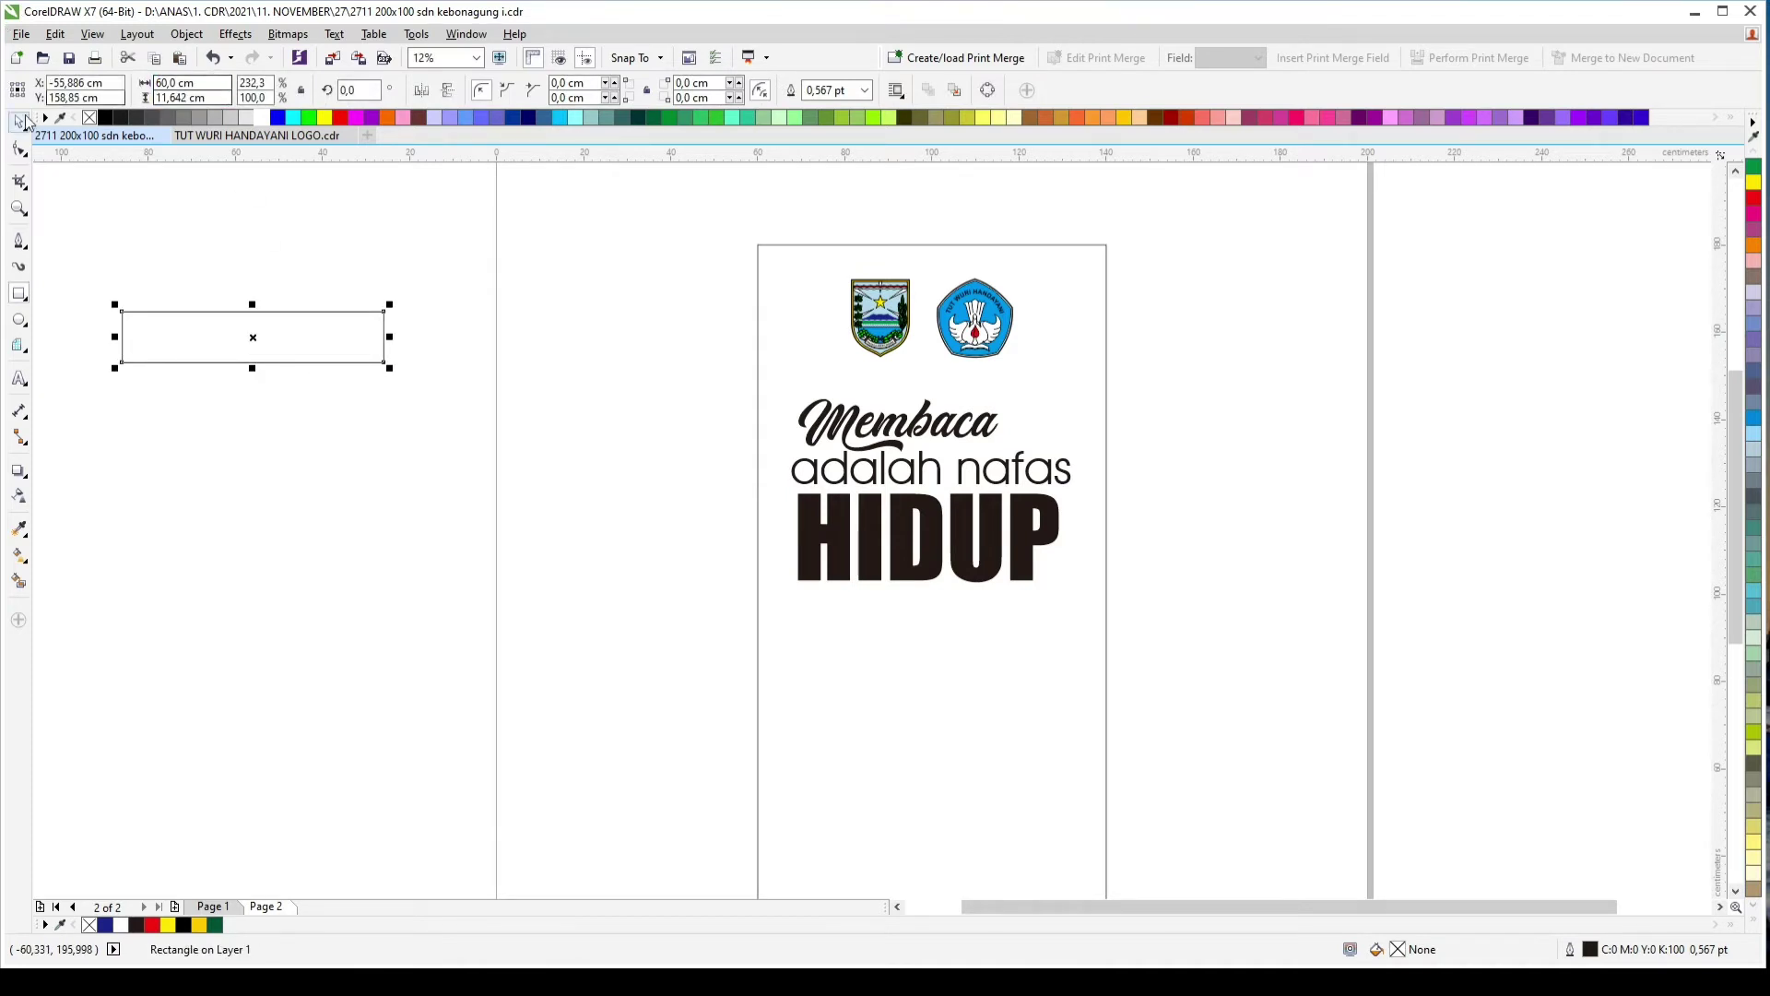
Step: Centre the 60 cm rectangle horizontally on the banner rectangle and move it up to align with the banner's top edge
{"action": "left_click", "coordinate": [925, 244], "text": "shift"}
{"action": "key", "text": "c"}
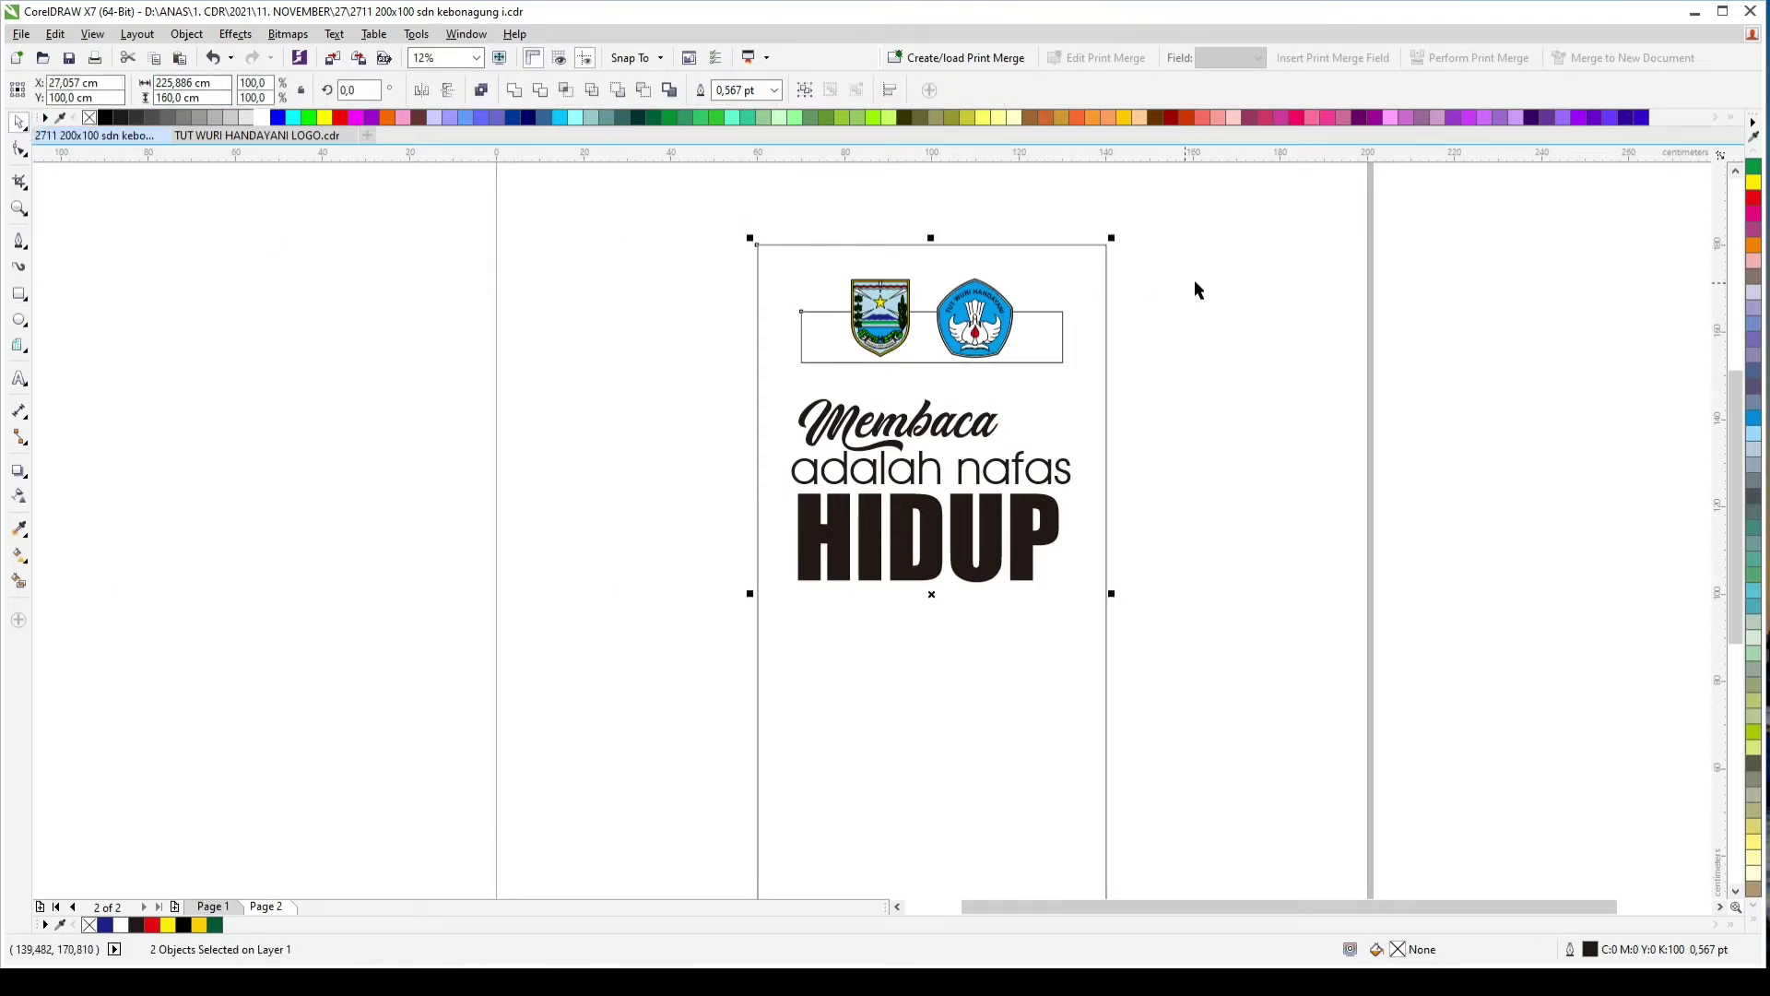
{"action": "left_click", "coordinate": [1193, 284]}
{"action": "left_click", "coordinate": [1061, 314]}
{"action": "left_click_drag", "start_coordinate": [1061, 313], "coordinate": [1062, 248]}
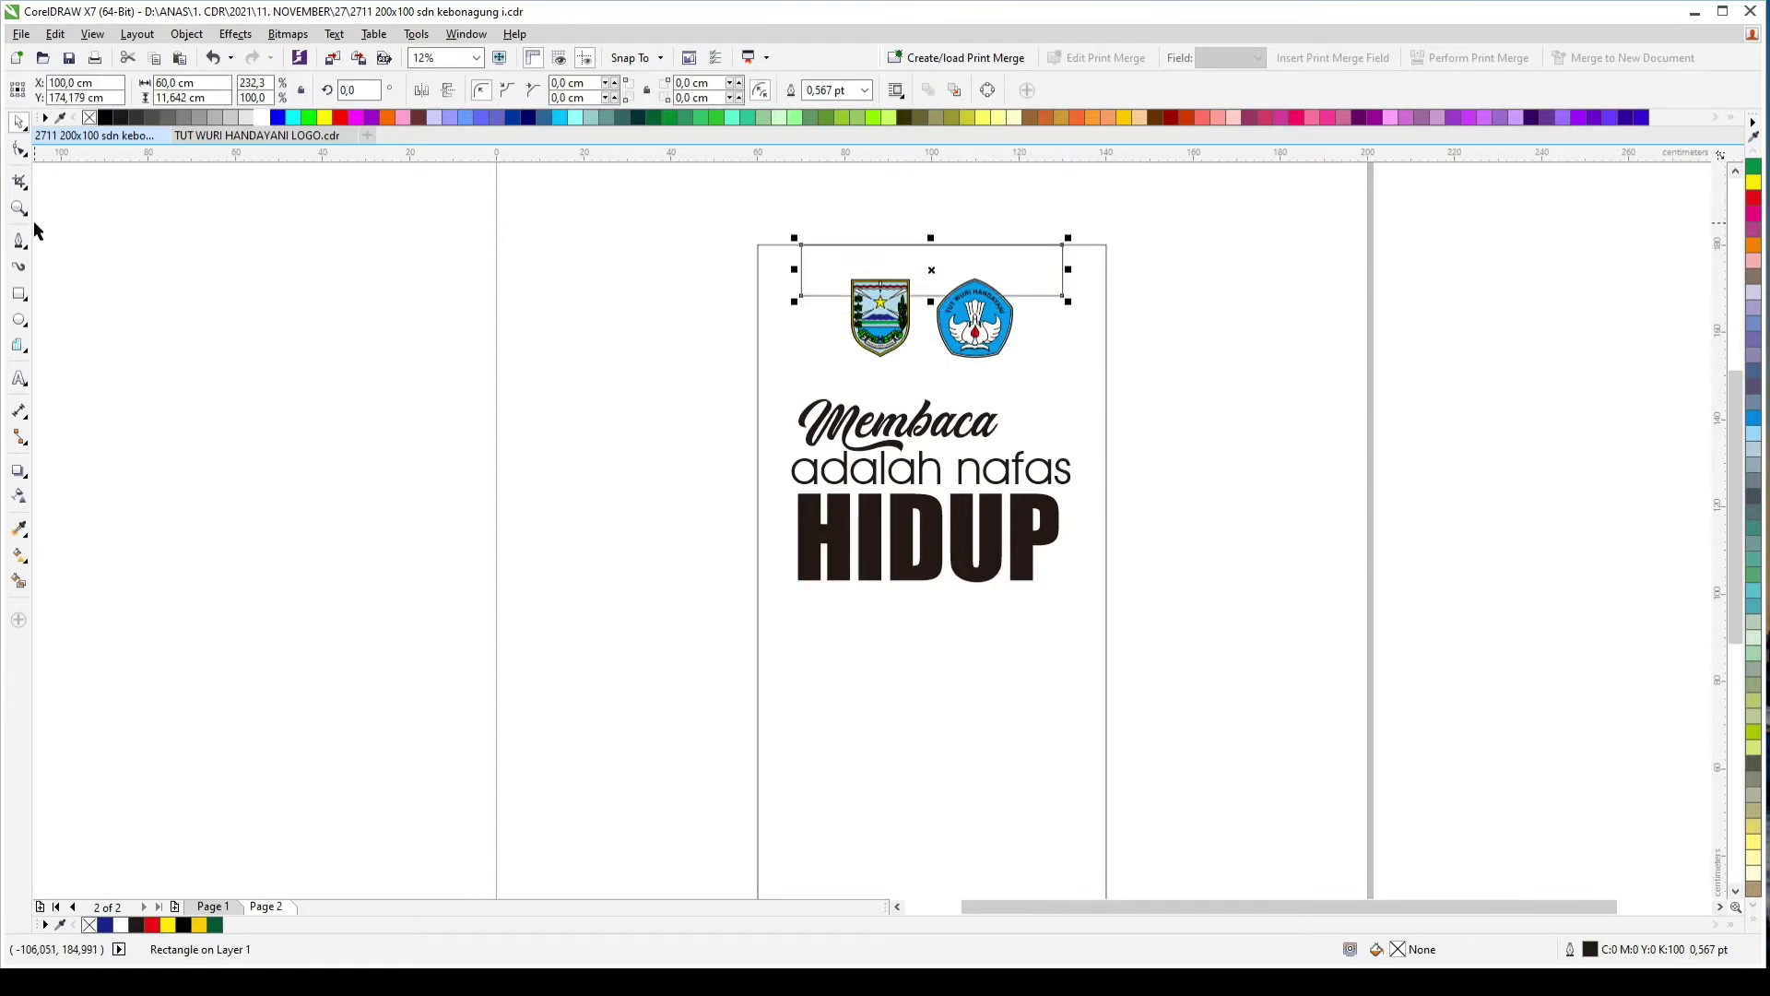
Step: Place vertical guidelines at both ends of the 60 cm rectangle, convert the banner rectangle to curves and move its top corners onto them
{"action": "left_click_drag", "start_coordinate": [1721, 224], "coordinate": [1062, 245]}
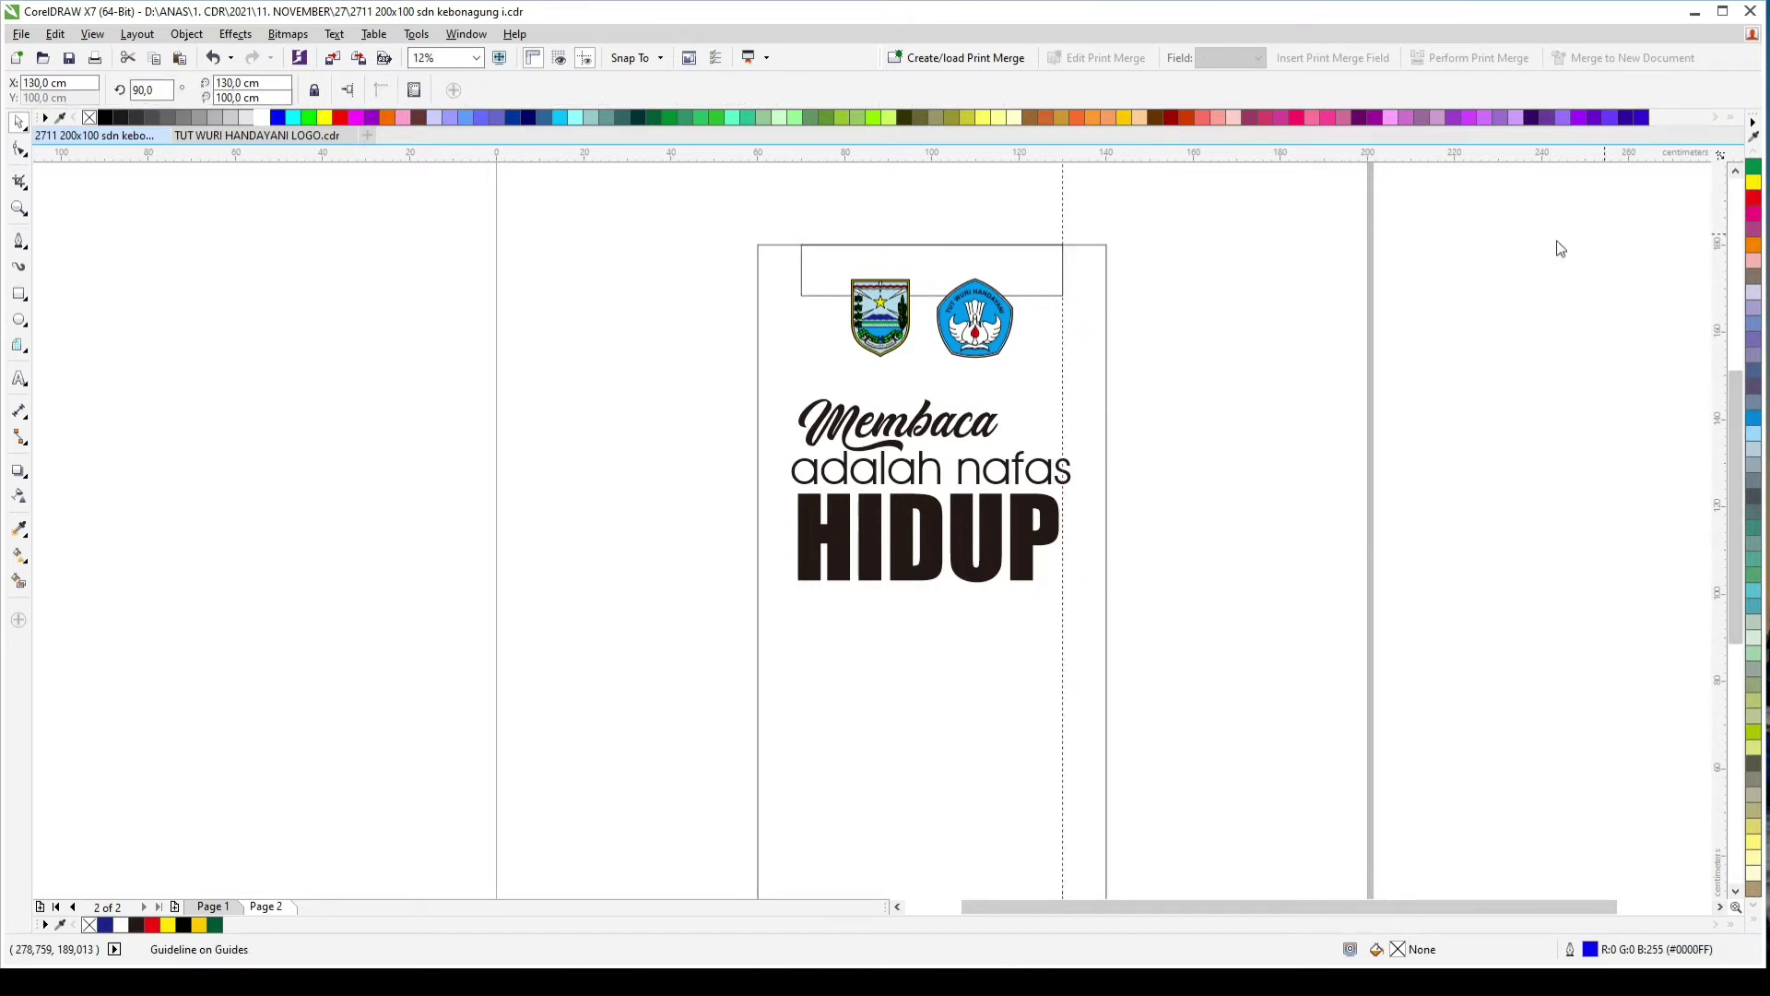
{"action": "left_click_drag", "start_coordinate": [1718, 249], "coordinate": [802, 267]}
{"action": "left_click", "coordinate": [786, 295]}
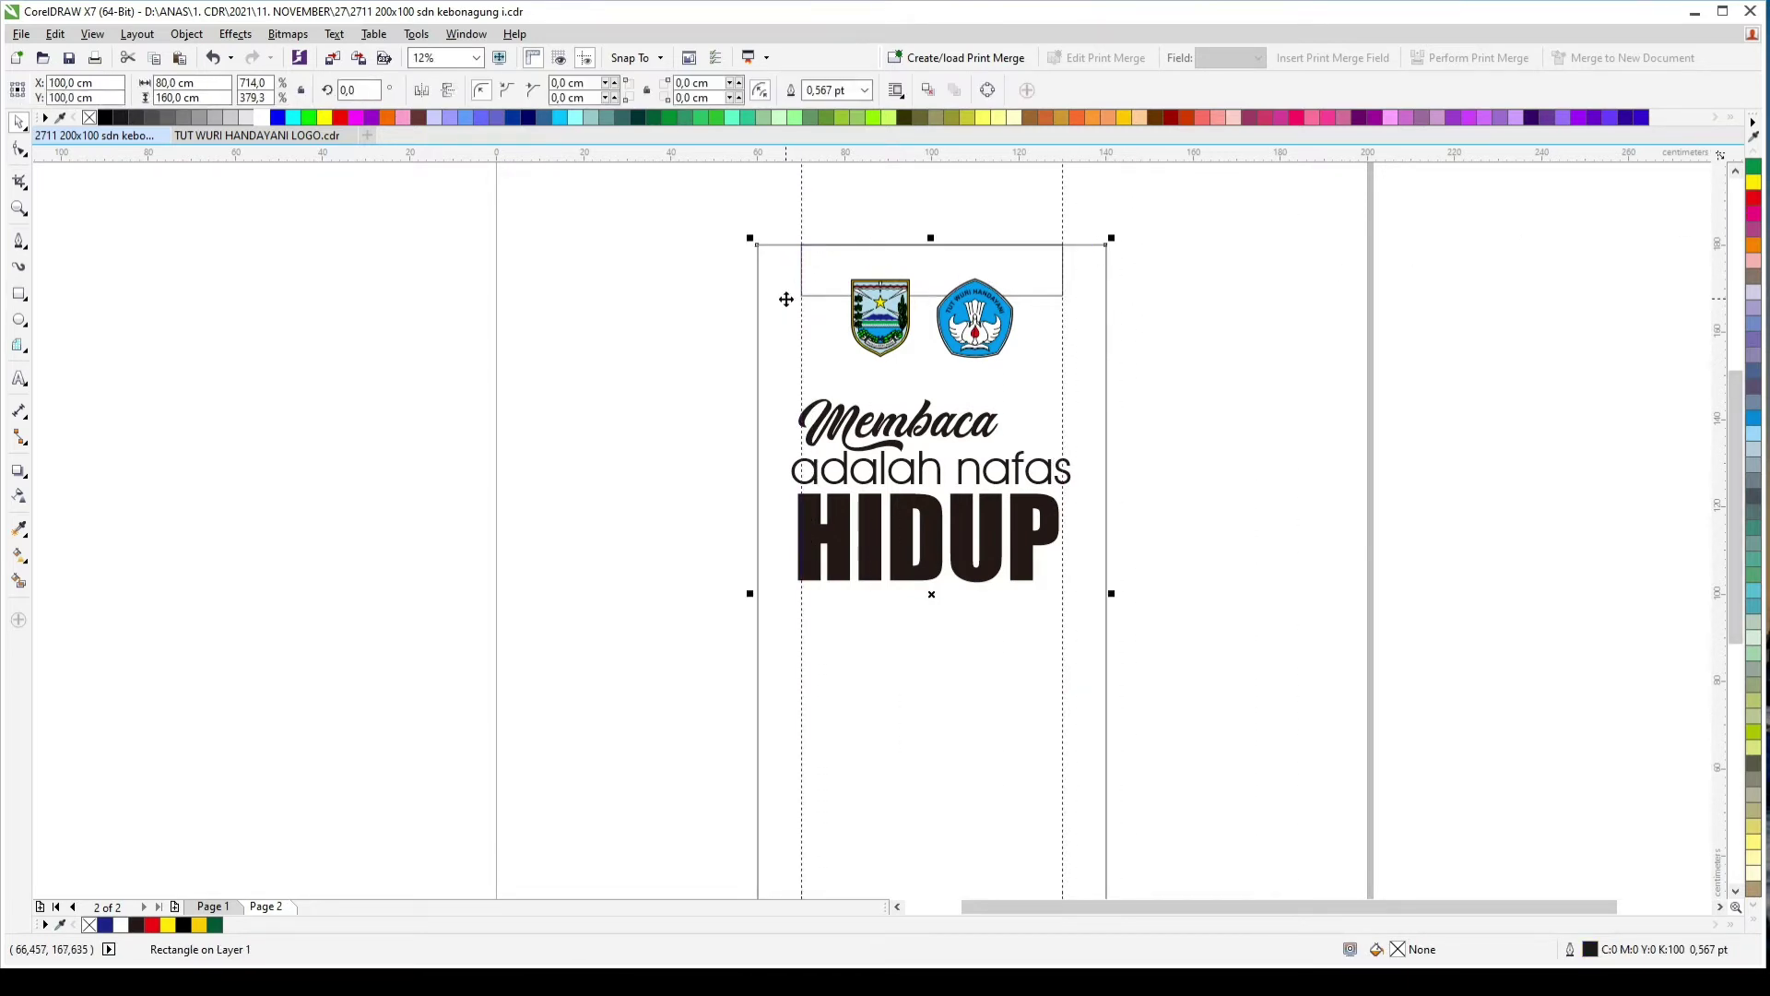
{"action": "key", "text": "ctrl+q"}
{"action": "left_click", "coordinate": [18, 152]}
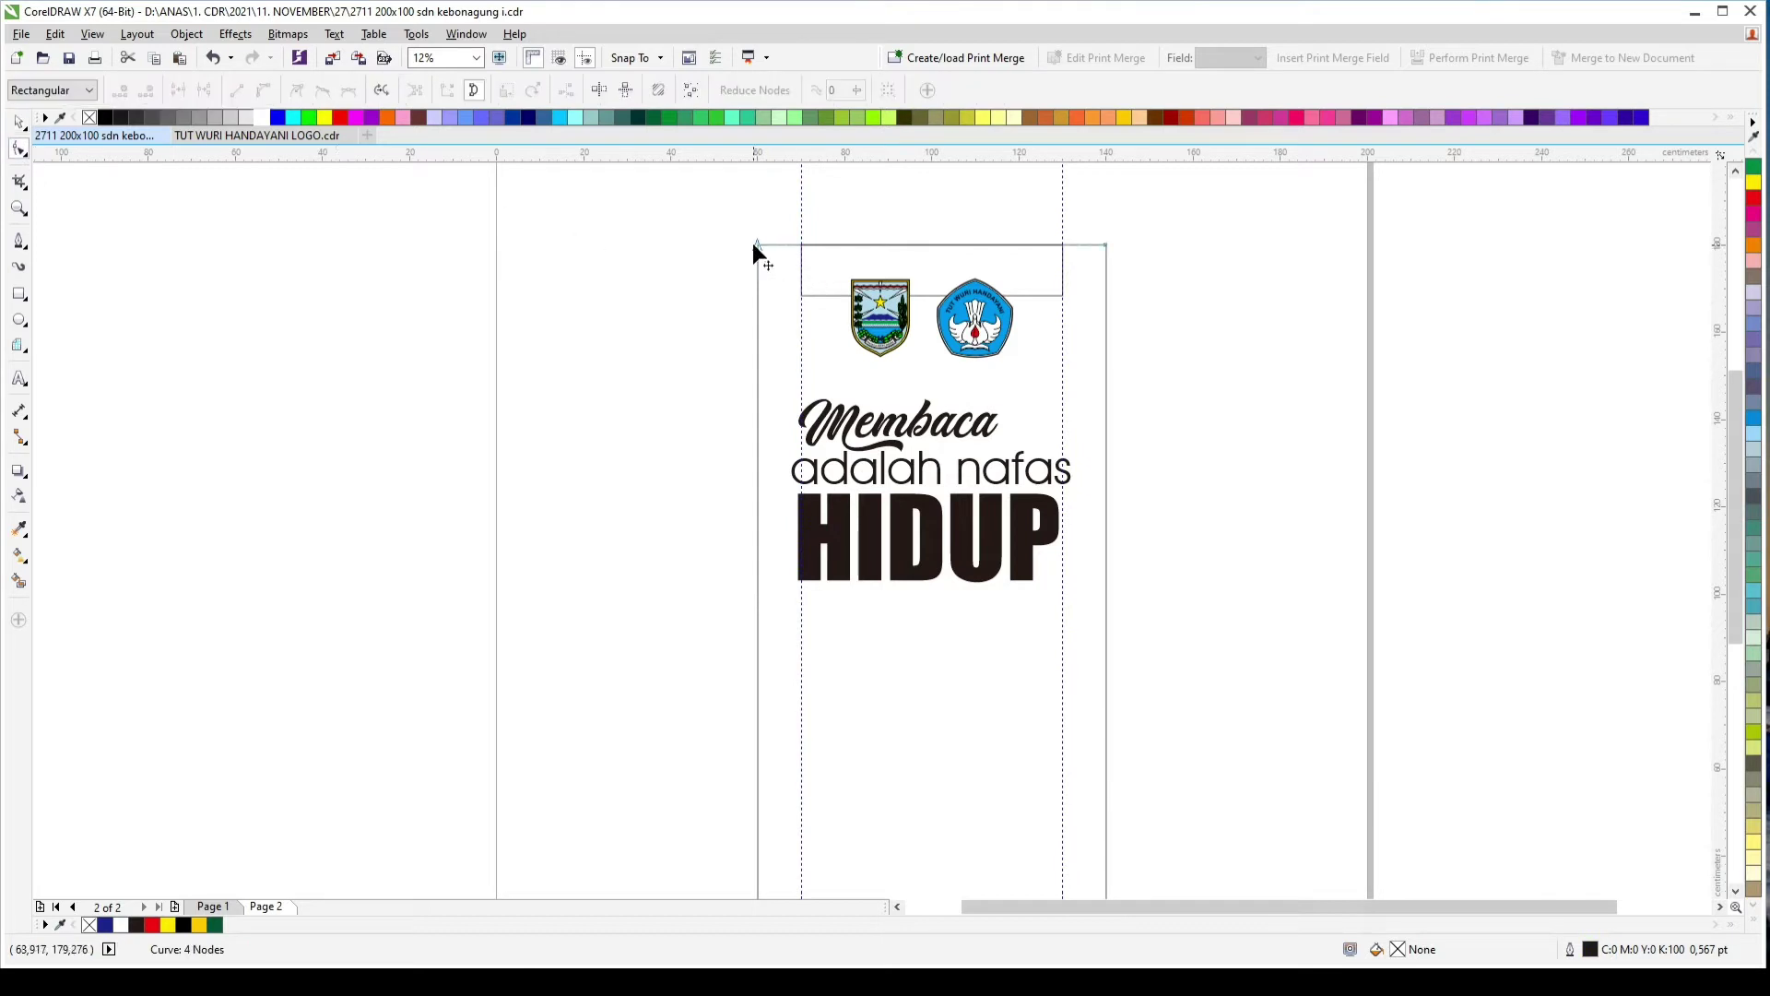
{"action": "left_click_drag", "start_coordinate": [757, 244], "coordinate": [801, 246]}
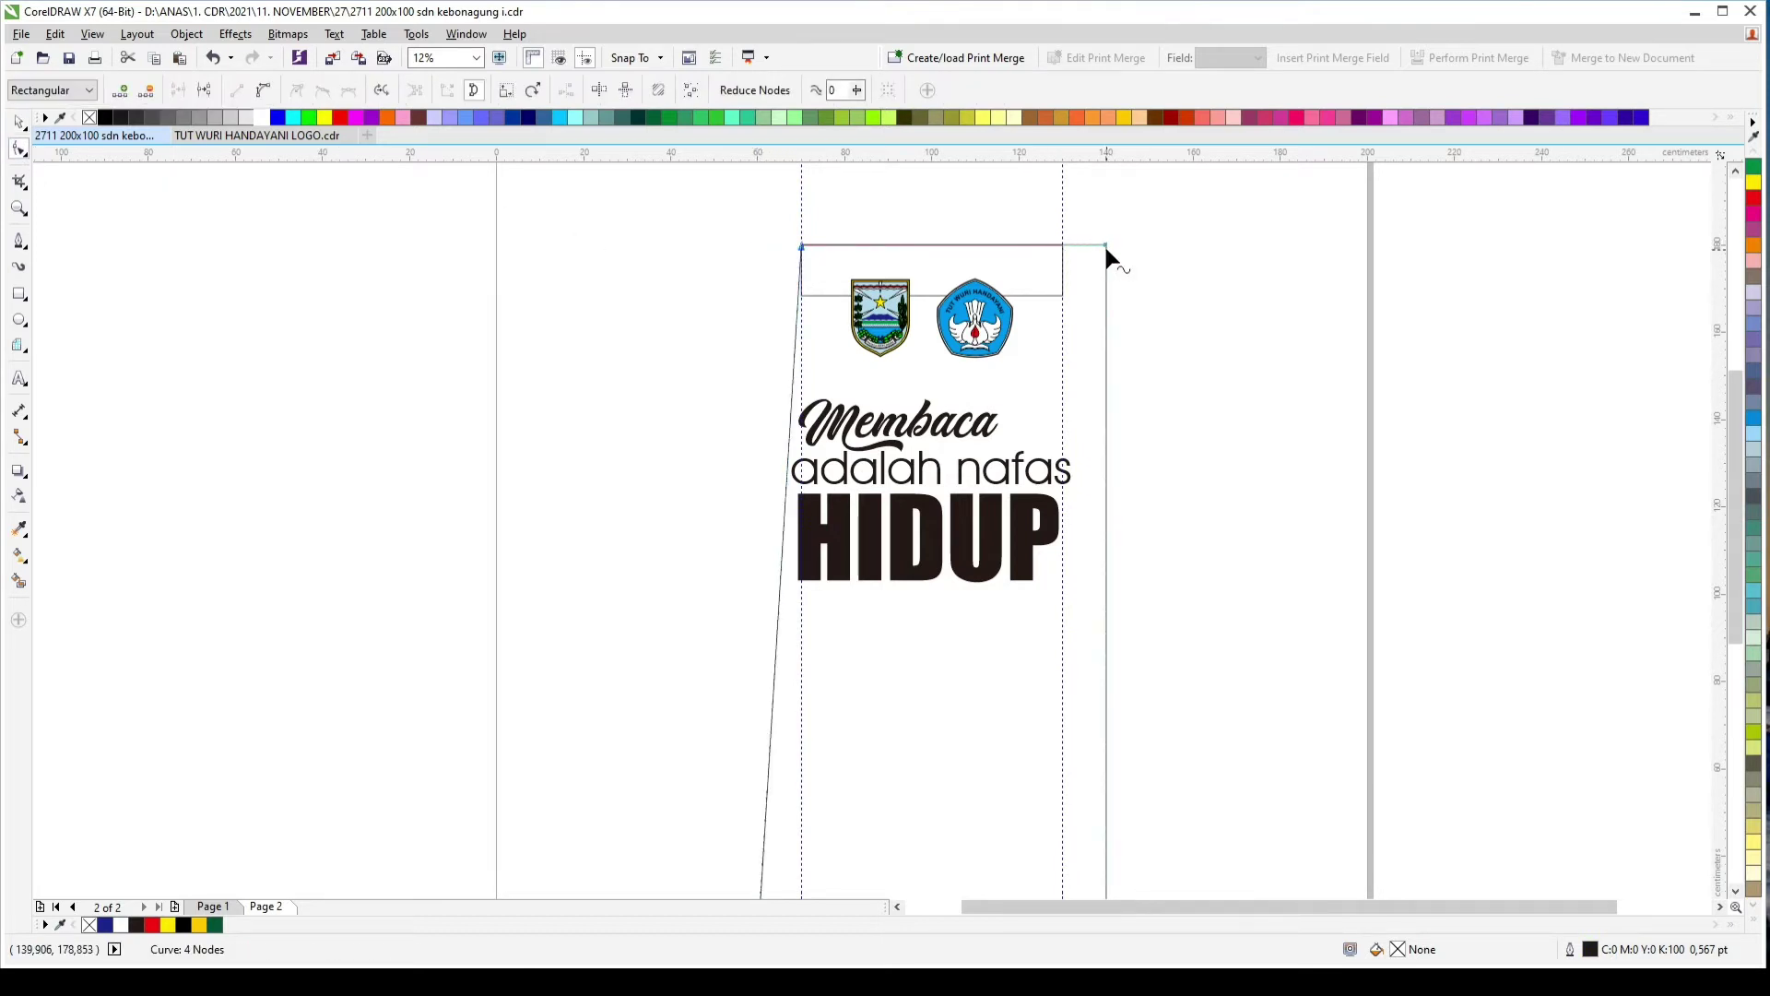
{"action": "left_click_drag", "start_coordinate": [1105, 245], "coordinate": [1063, 246]}
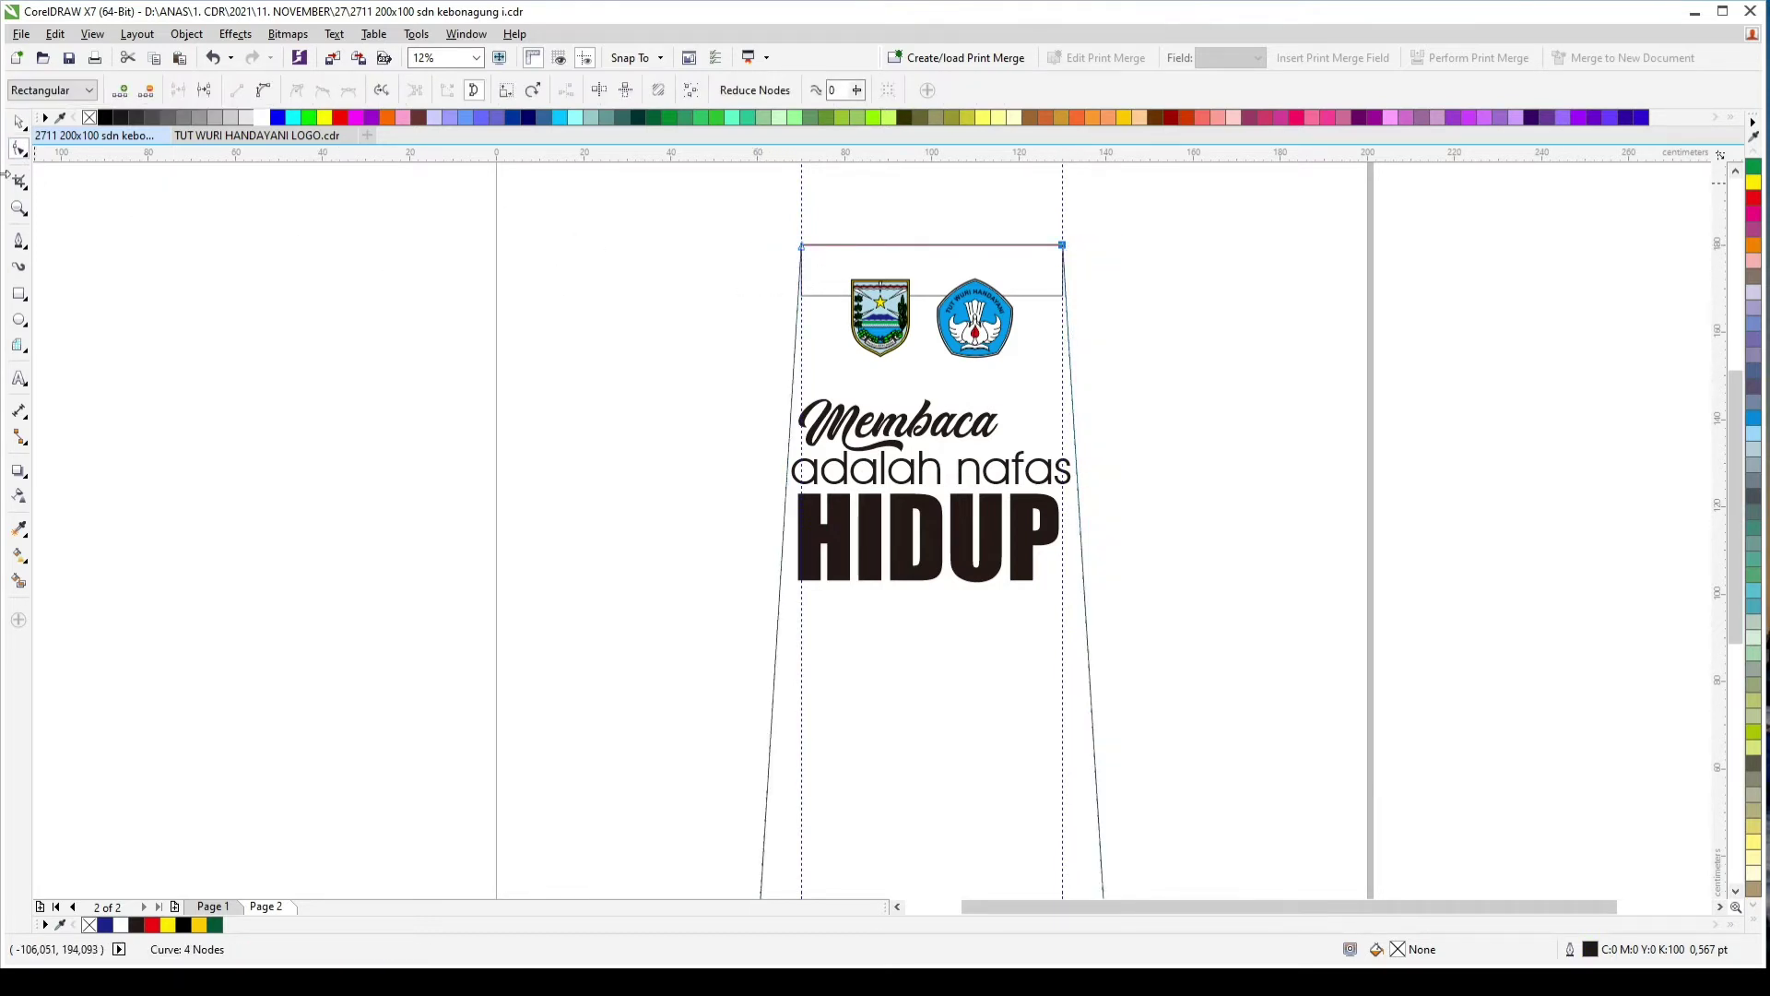
Step: Shrink the three text lines together to about 55 cm wide and centre them horizontally in the tapered banner shape
{"action": "left_click", "coordinate": [18, 121]}
{"action": "left_click_drag", "start_coordinate": [1206, 390], "coordinate": [717, 682]}
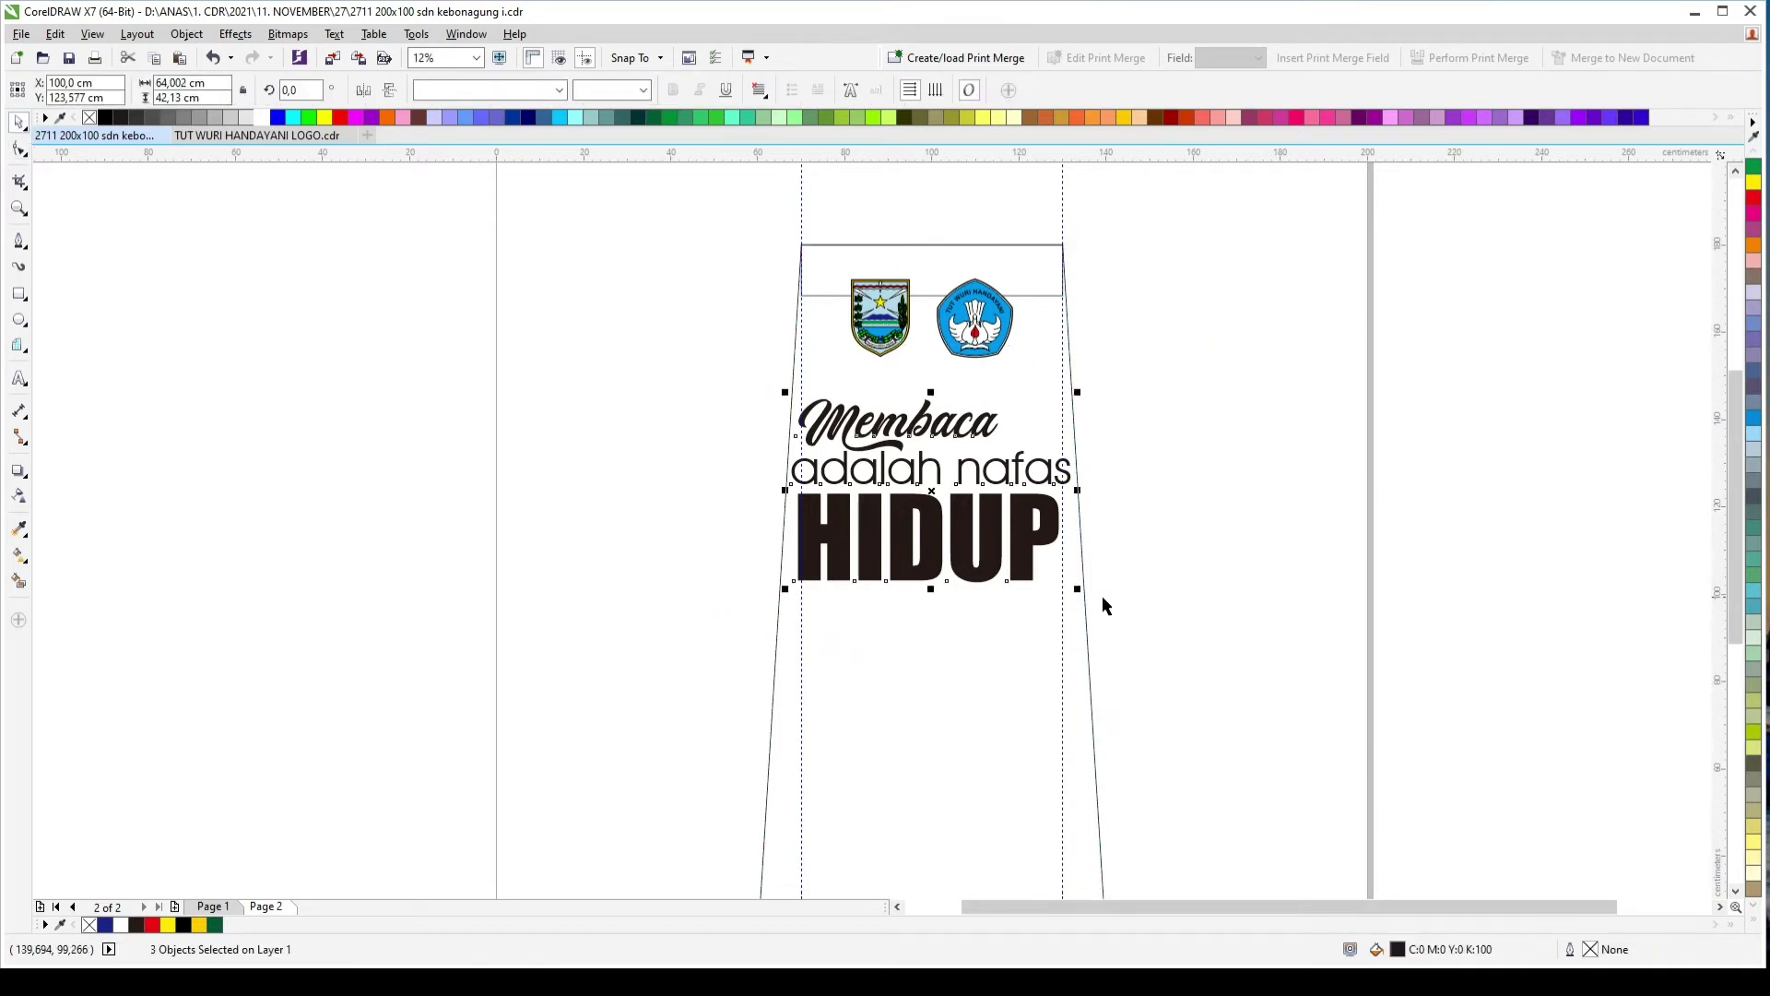
{"action": "left_click_drag", "start_coordinate": [1082, 588], "coordinate": [1057, 574]}
{"action": "left_click", "coordinate": [989, 647], "text": "shift"}
{"action": "key", "text": "c"}
{"action": "left_click", "coordinate": [1203, 423]}
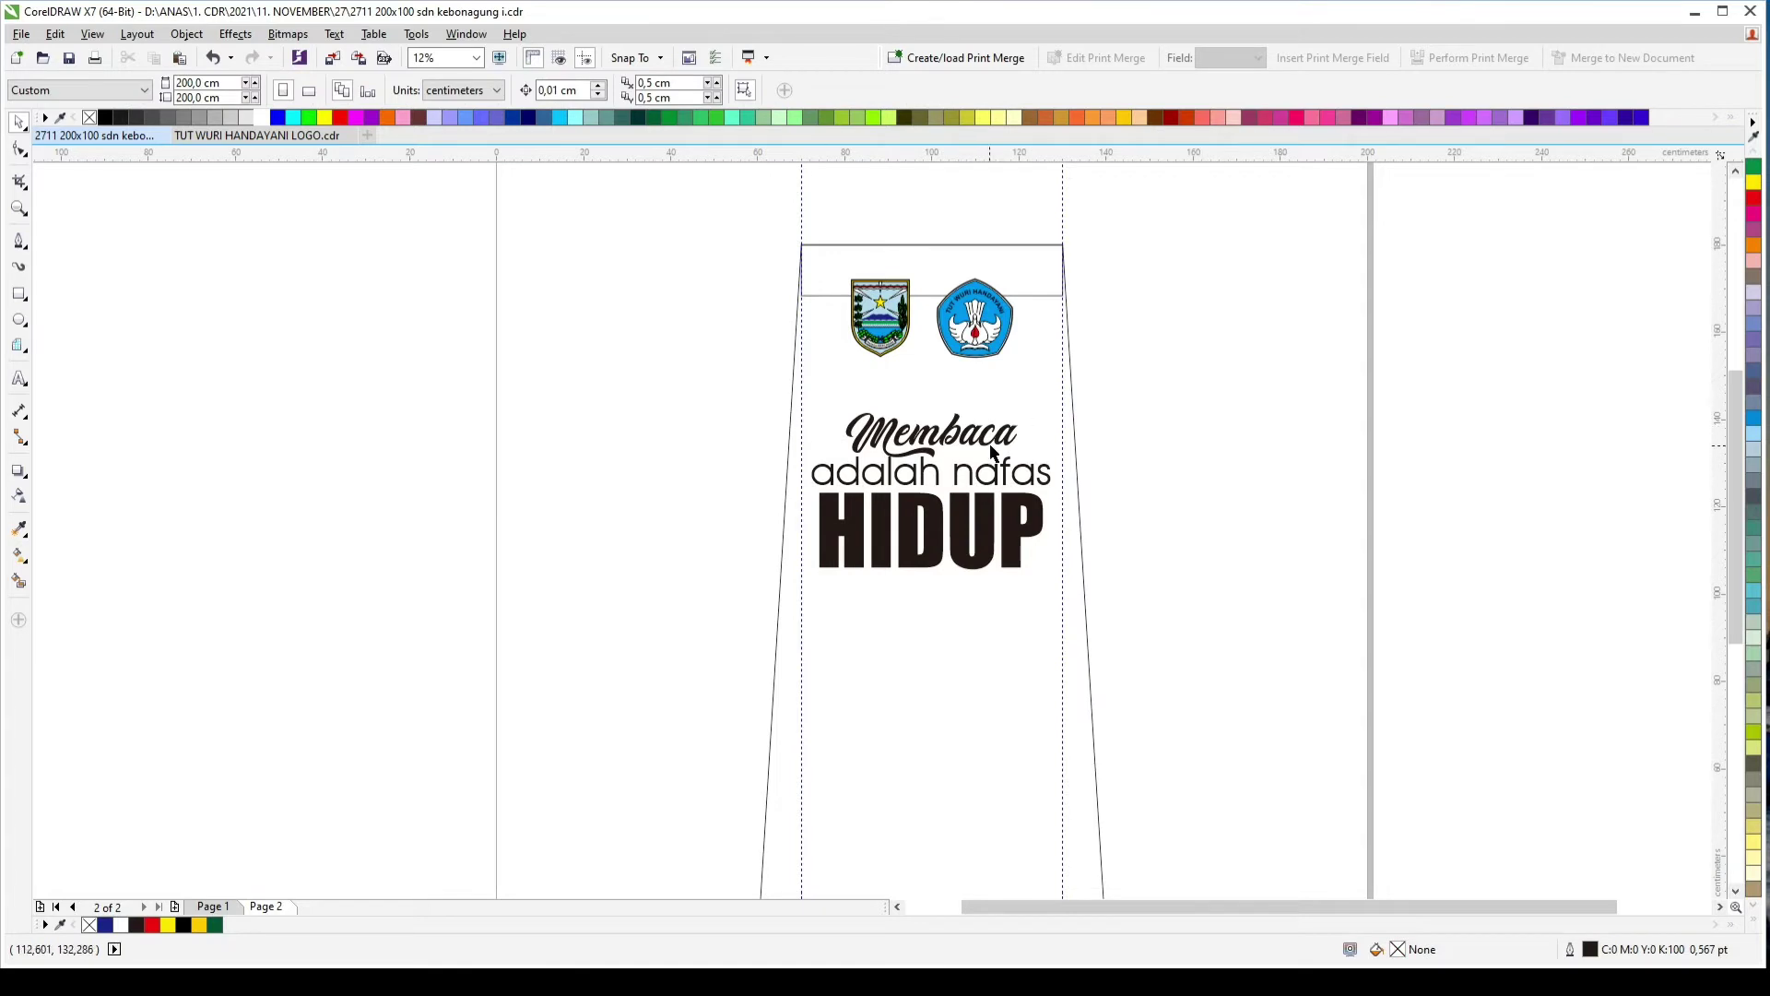
{"action": "scroll", "coordinate": [990, 445], "scroll_direction": "up", "scroll_amount": 1}
{"action": "left_click", "coordinate": [988, 417]}
{"action": "scroll", "coordinate": [1088, 472], "scroll_direction": "down", "scroll_amount": 2}
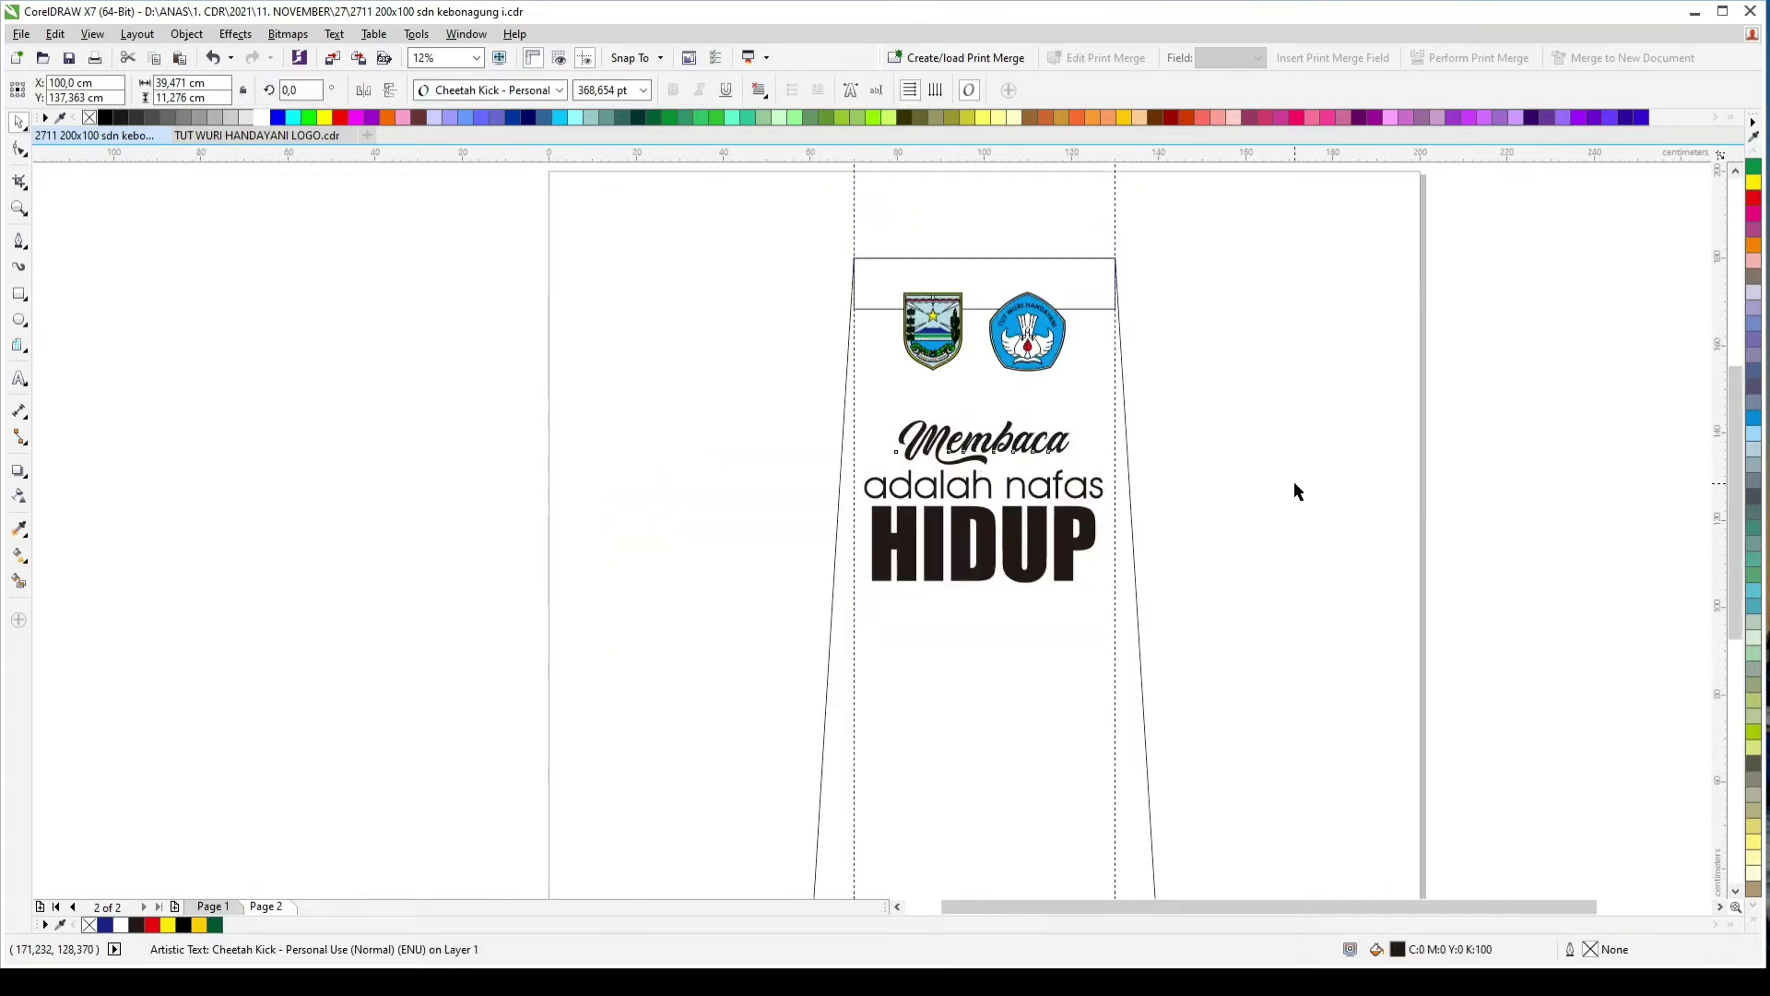
{"action": "left_click", "coordinate": [1155, 500]}
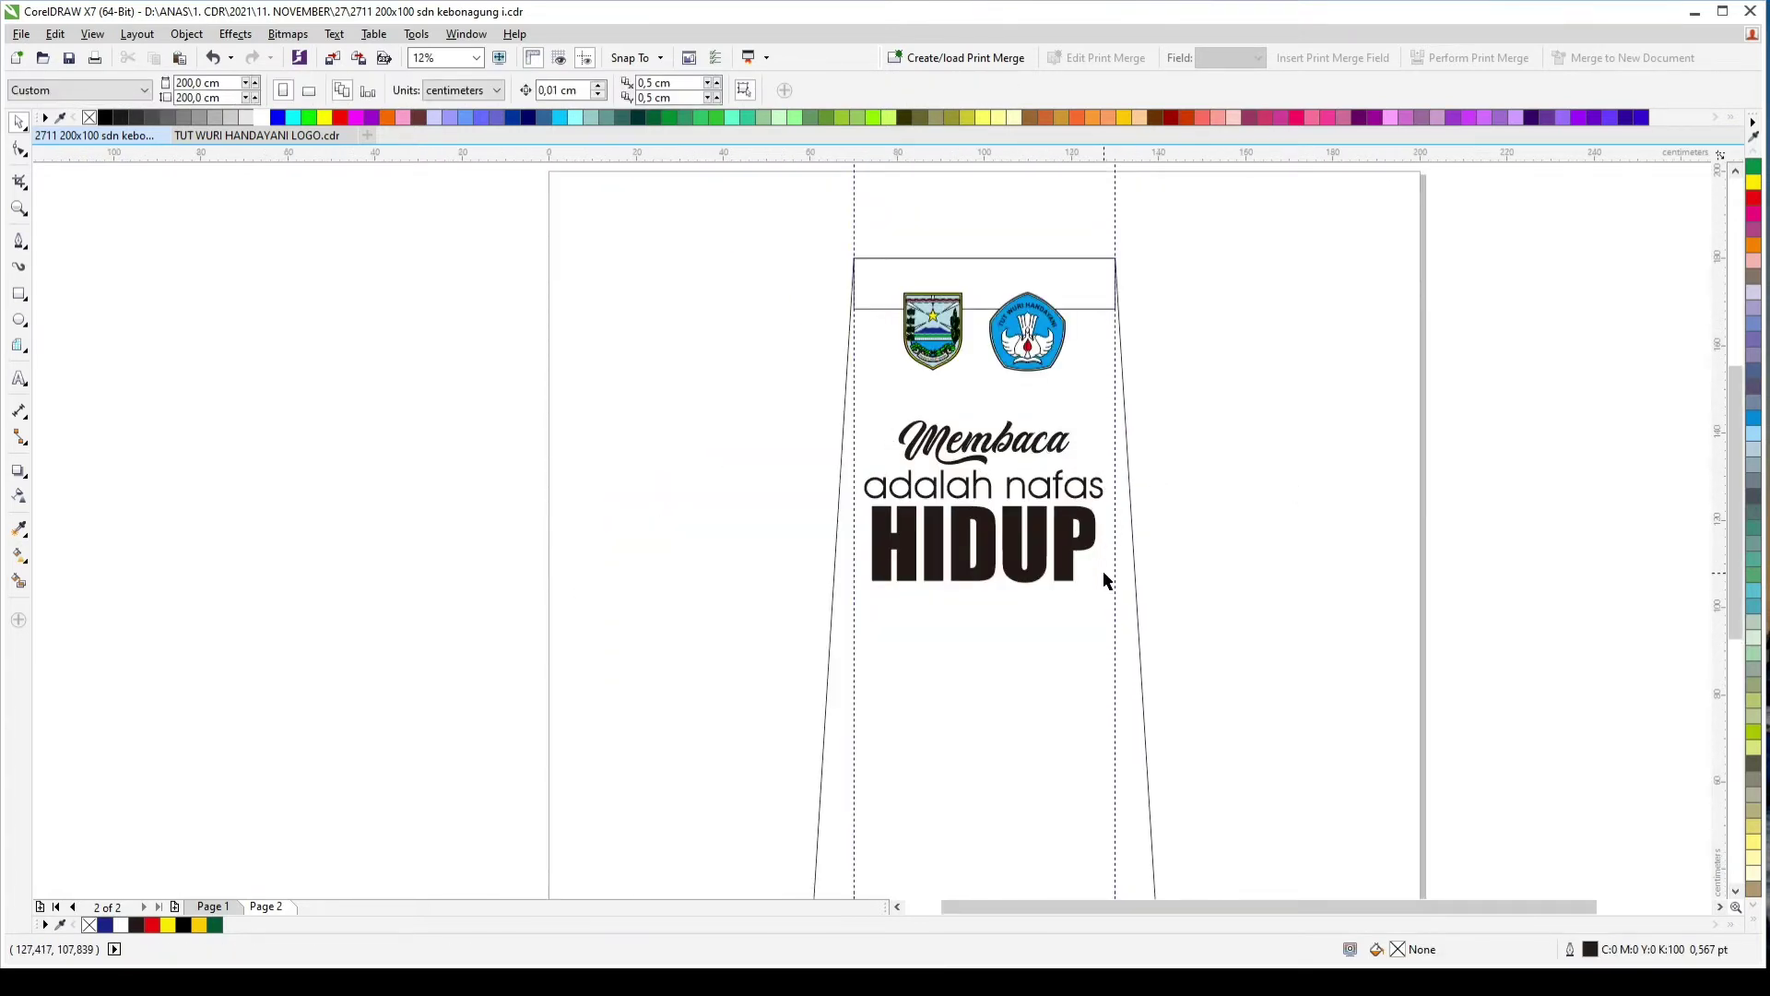
Step: Duplicate the "adalah nafas" line directly below "HIDUP" and replace the copy's wording with "dan jembatan"
{"action": "scroll", "coordinate": [1113, 608], "scroll_direction": "up", "scroll_amount": 2}
{"action": "left_click", "coordinate": [1003, 349]}
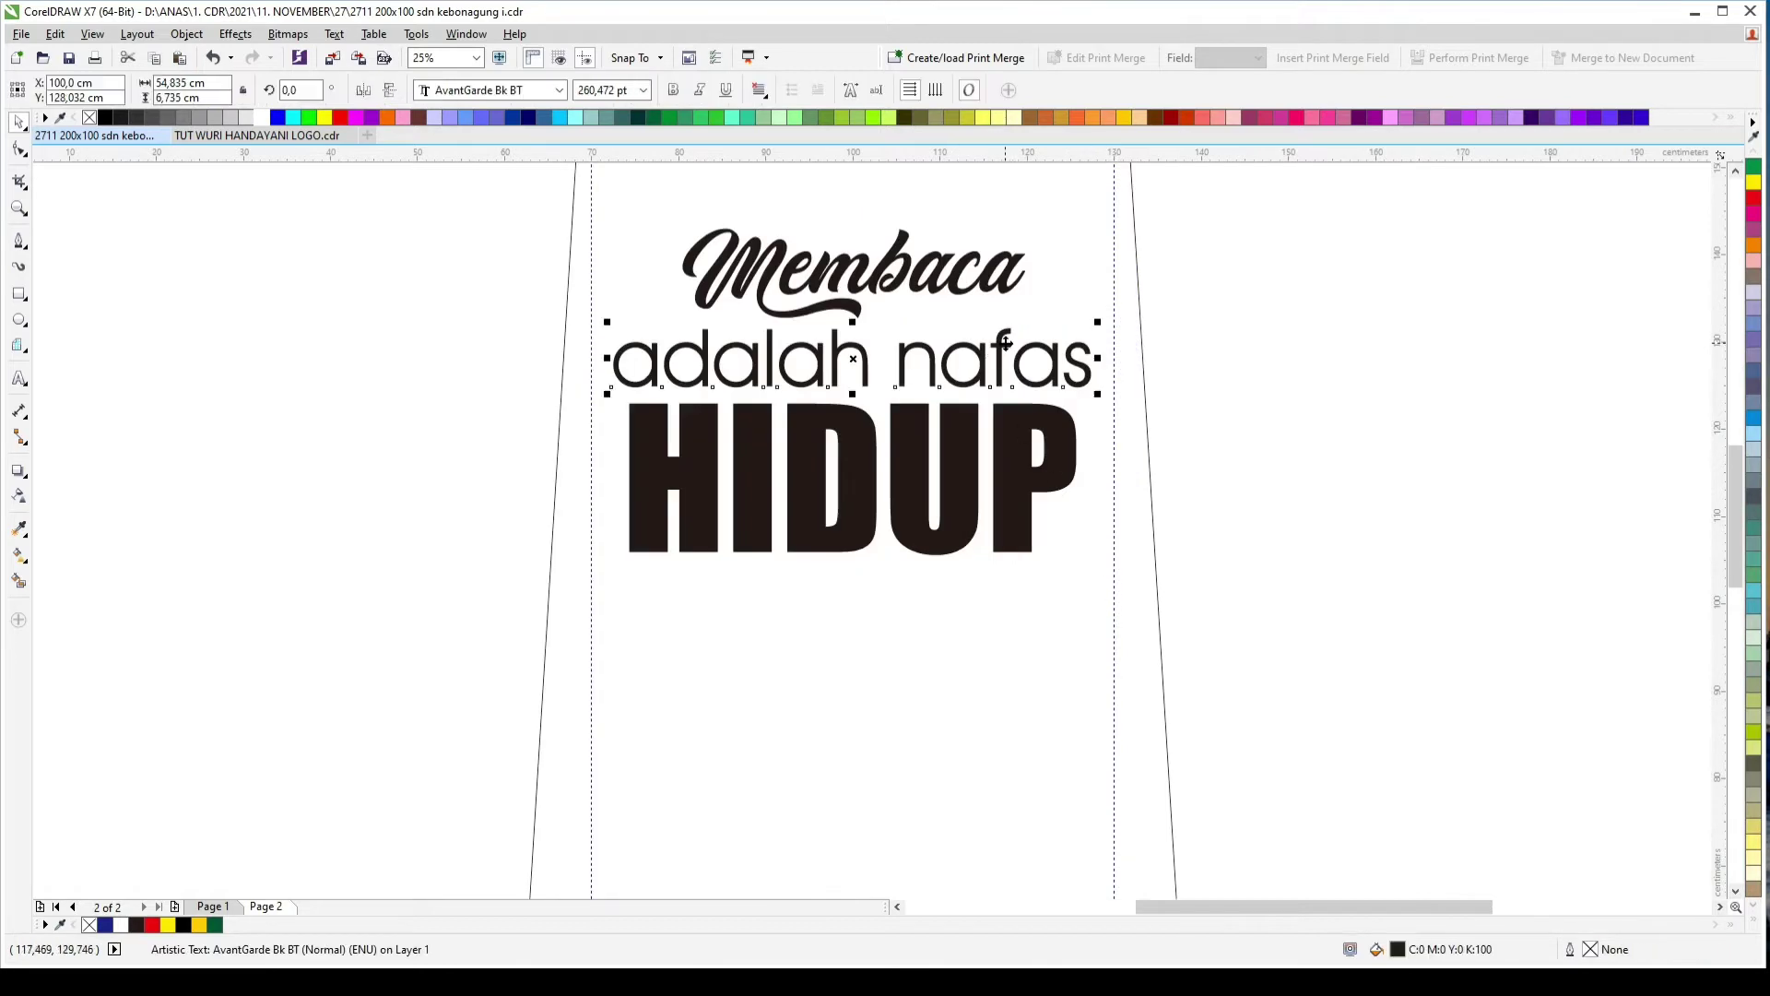
{"action": "left_click_drag", "start_coordinate": [1003, 339], "coordinate": [1003, 568]}
{"action": "right_click", "coordinate": [1002, 568]}
{"action": "key", "text": "F8"}
{"action": "type", "text": "DAN"}
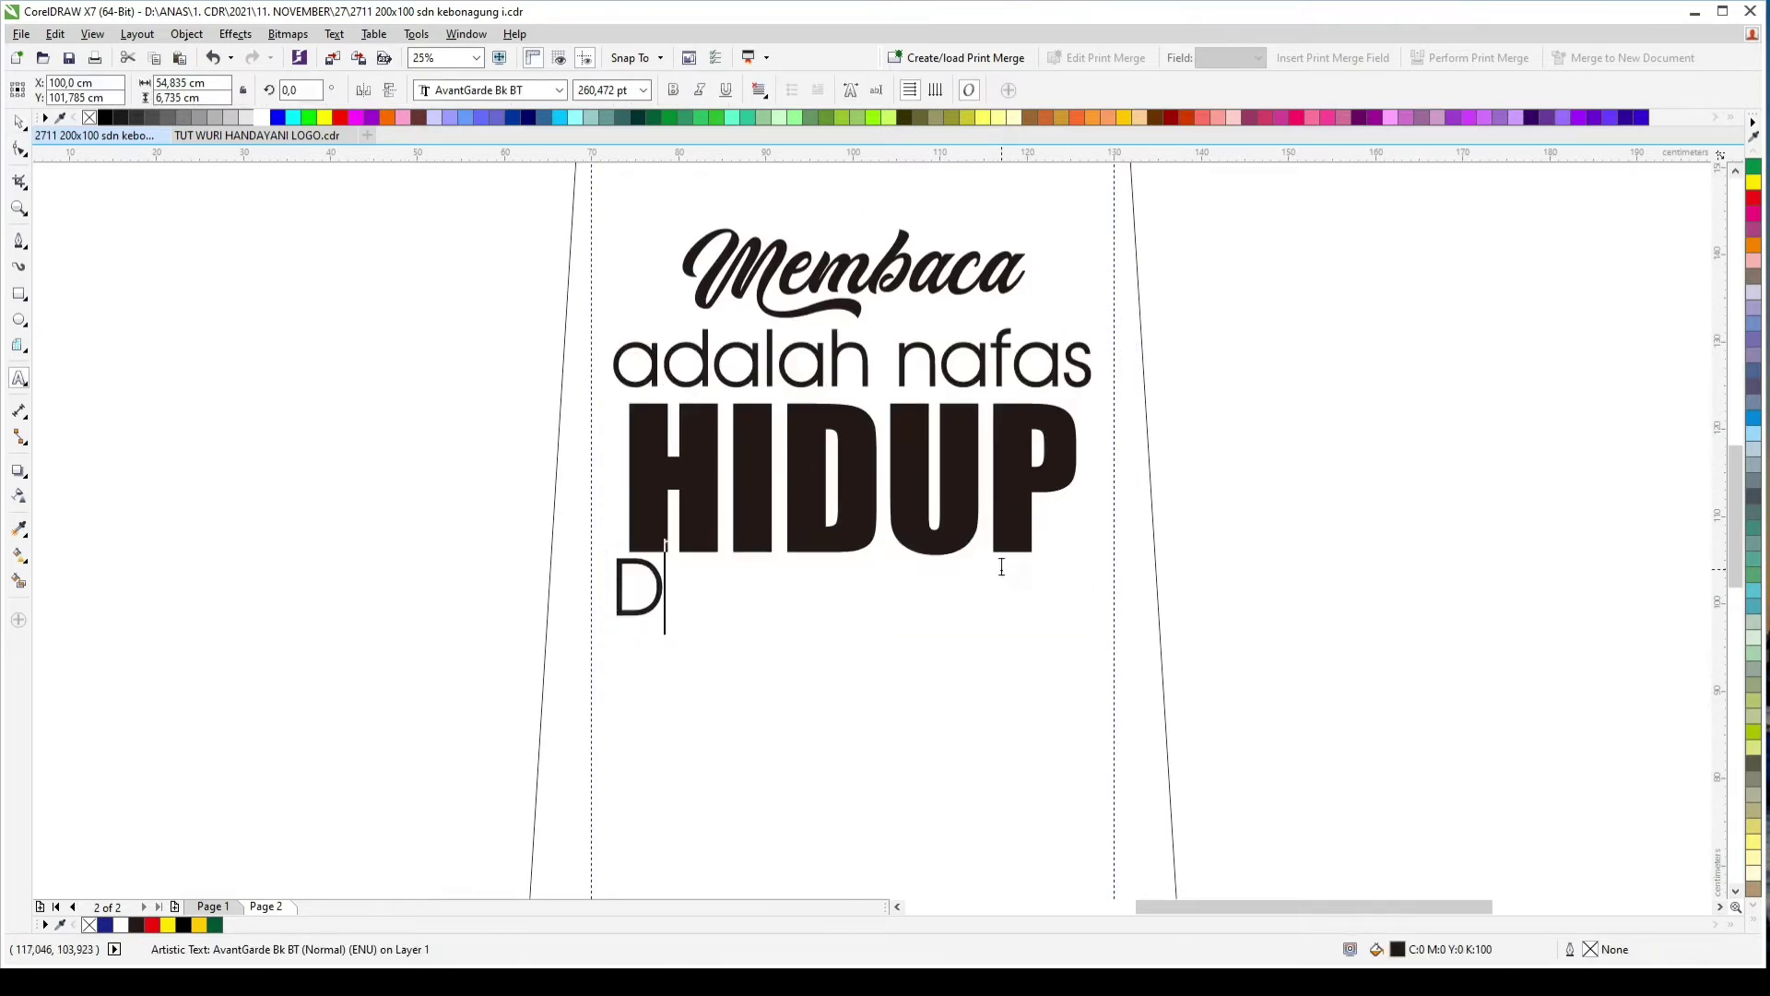
{"action": "key", "text": "BackSpace"}
{"action": "key", "text": "BackSpace"}
{"action": "key", "text": "BackSpace"}
{"action": "type", "text": "dan jembatan"}
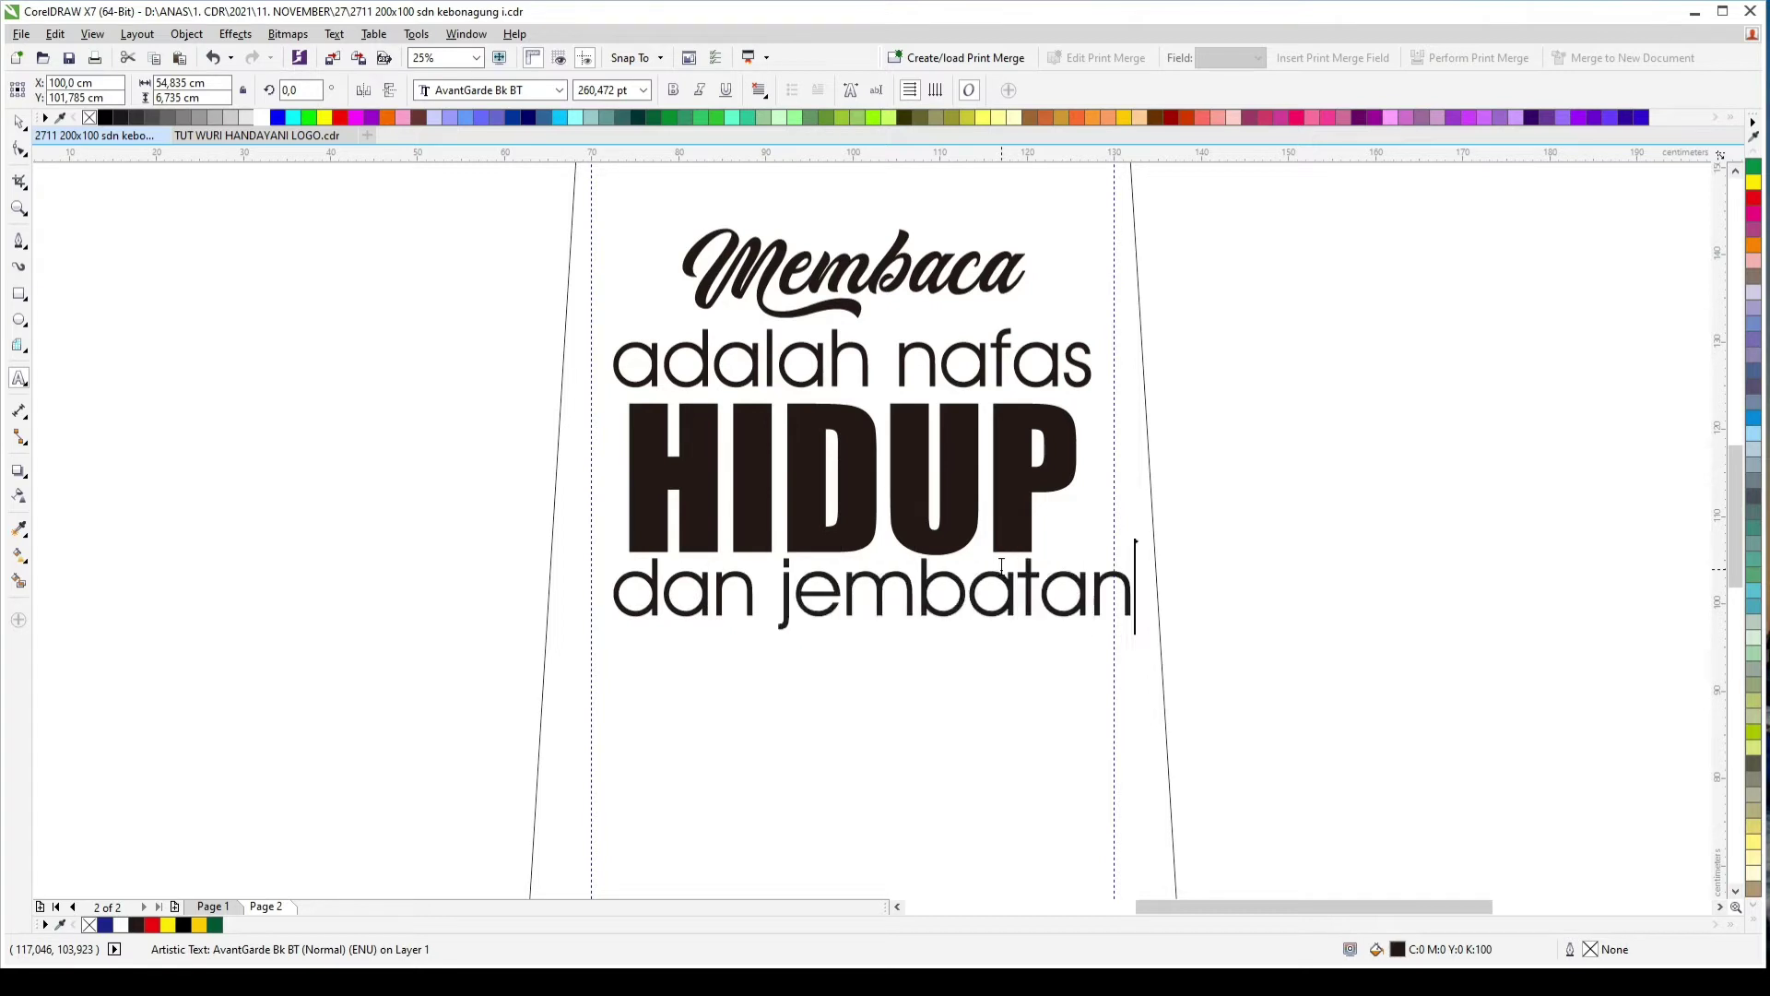
{"action": "key", "text": "ctrl+a"}
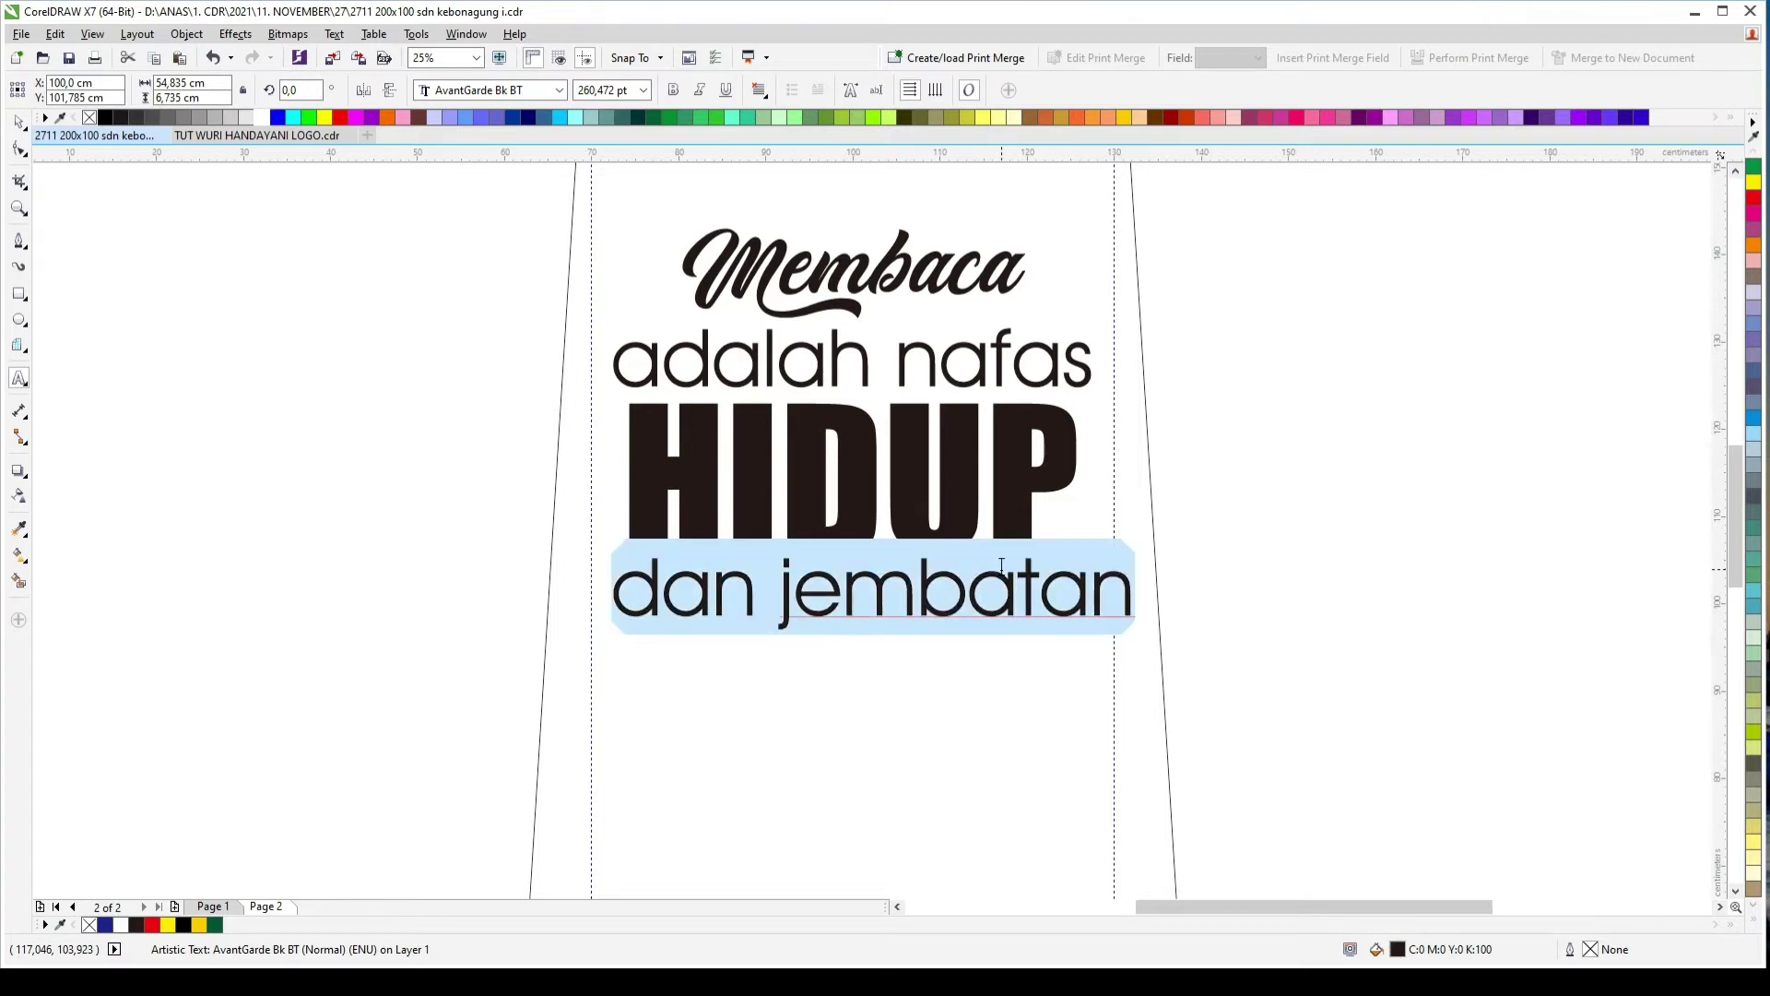
Step: Shrink the "dan jembatan" text to about 52.7 cm wide, centred in the banner, and make it bold
{"action": "left_click", "coordinate": [20, 122]}
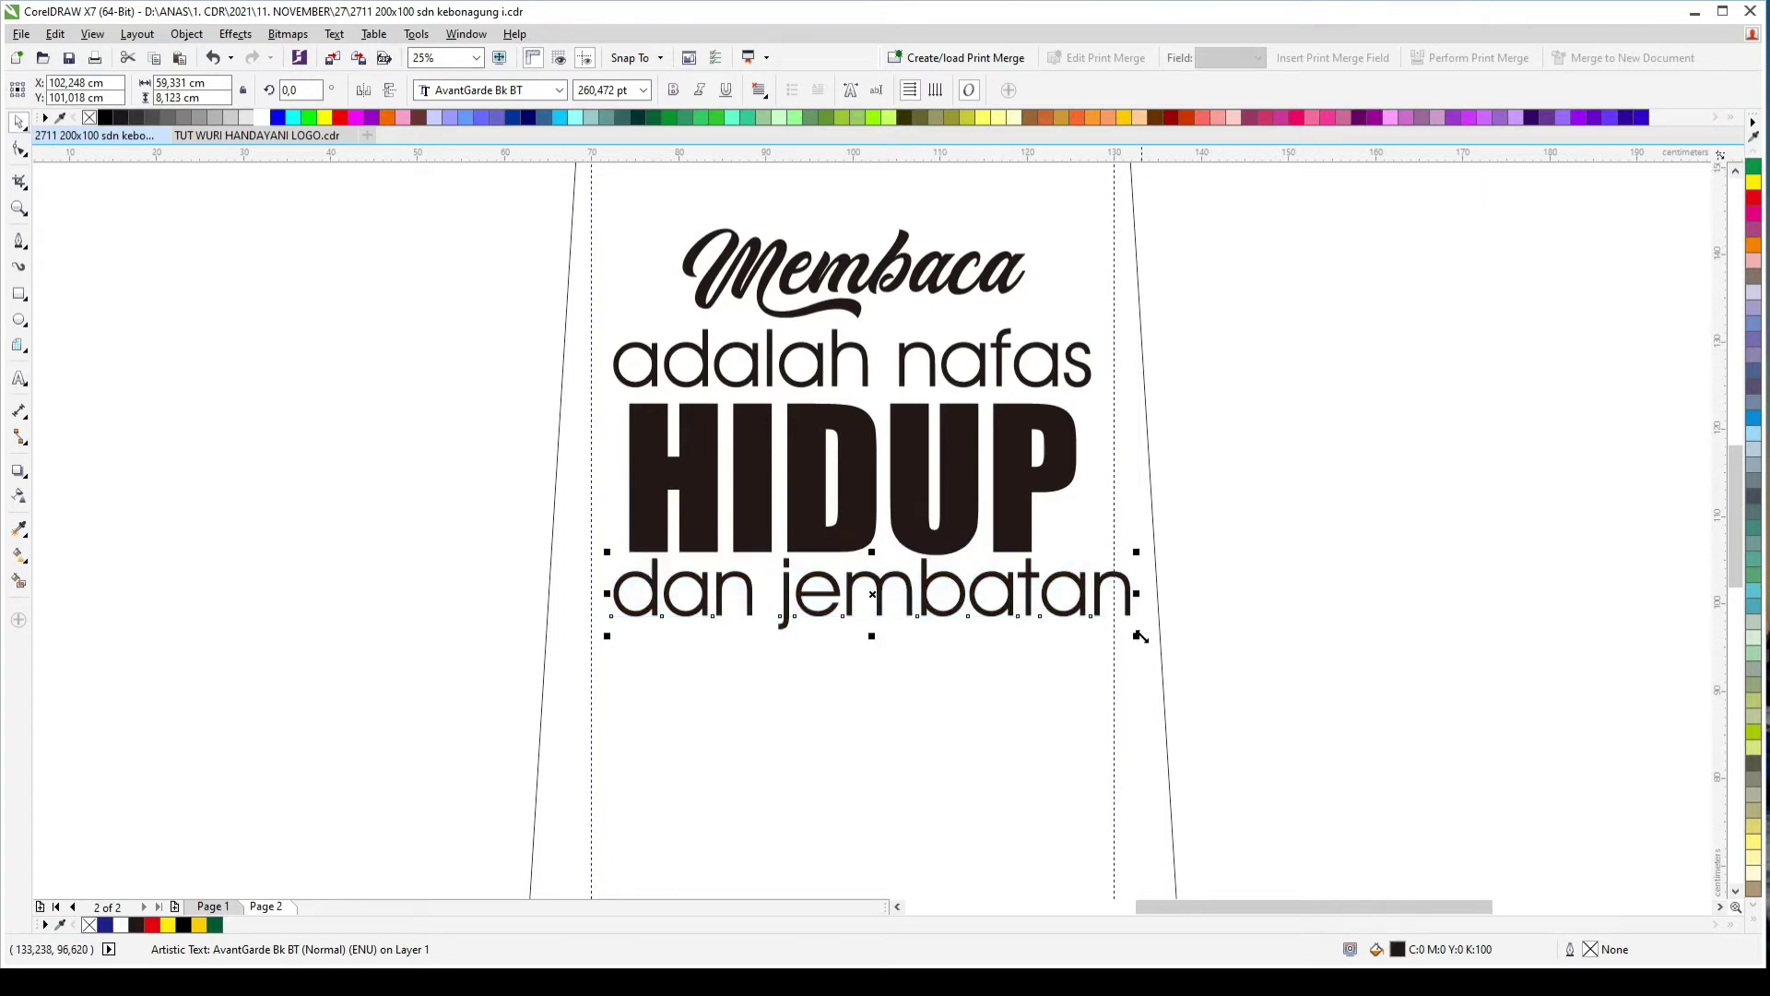
{"action": "left_click_drag", "start_coordinate": [1139, 636], "coordinate": [1094, 637]}
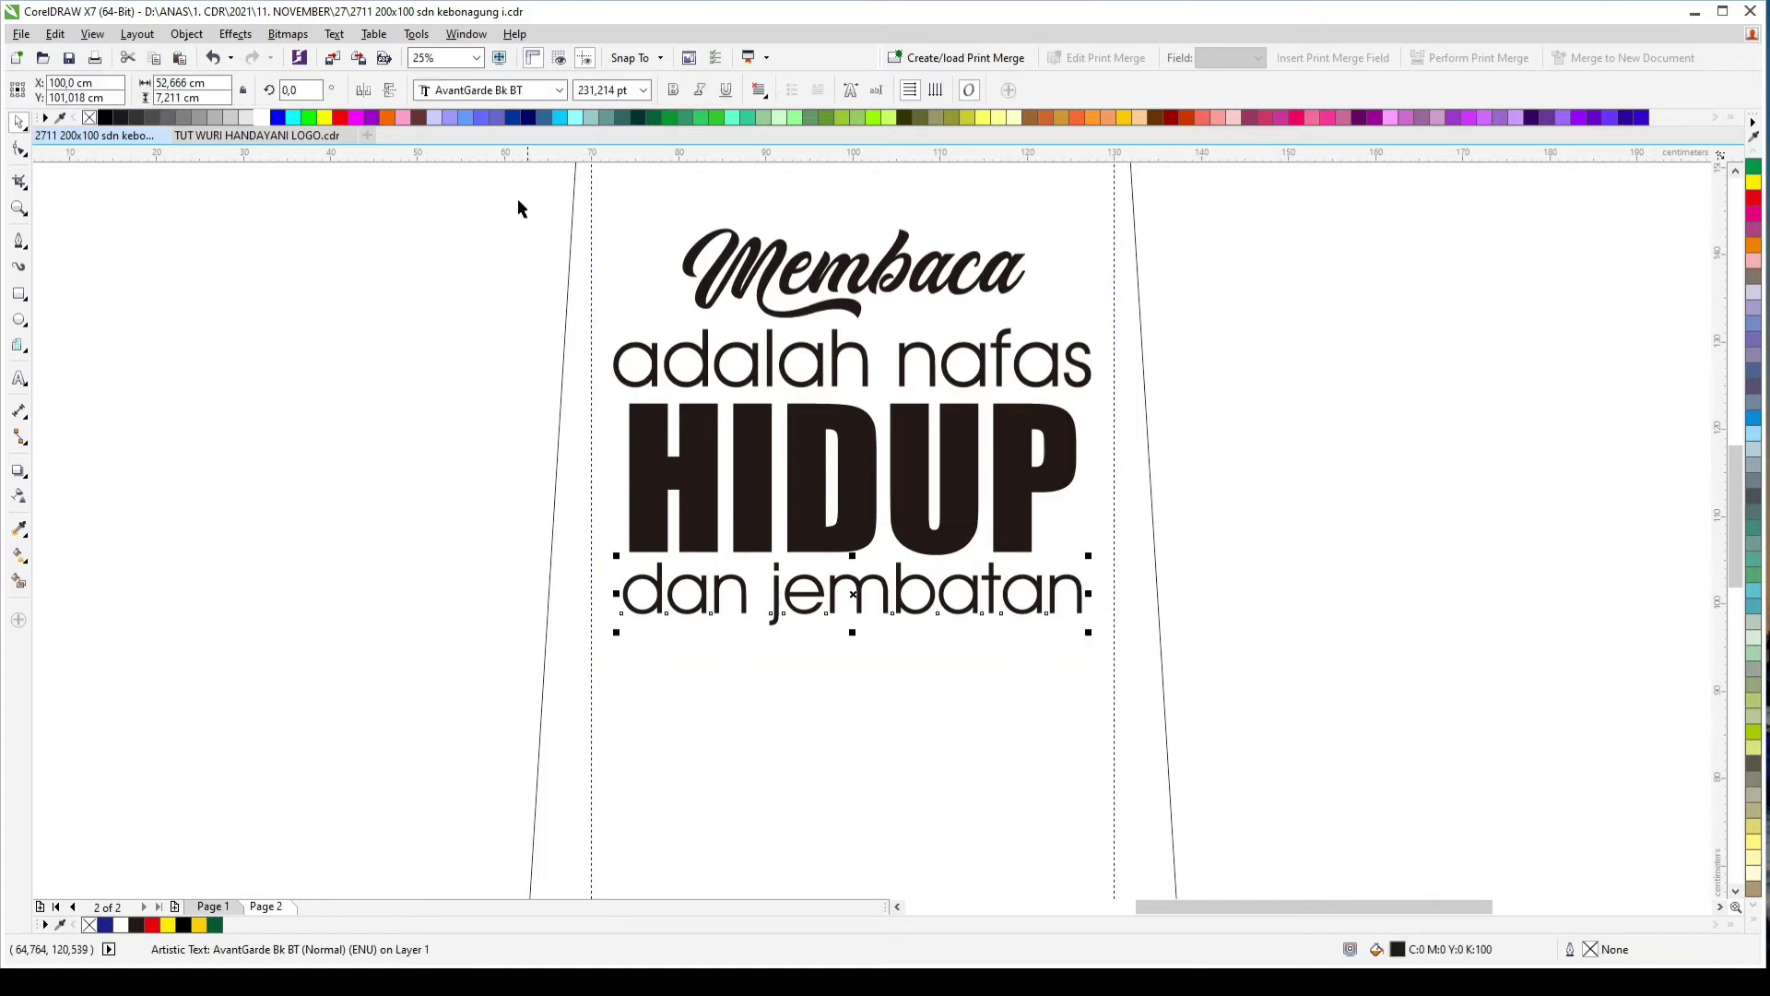
{"action": "left_click", "coordinate": [674, 92]}
Step: Duplicate the "adalah nafas" line below "dan jembatan" and replace the copy's wording with "menuju"
{"action": "left_click_drag", "start_coordinate": [1008, 364], "coordinate": [1003, 653]}
{"action": "right_click", "coordinate": [1003, 654]}
{"action": "double_click", "coordinate": [1003, 654]}
{"action": "key", "text": "ctrl+a"}
{"action": "type", "text": "e"}
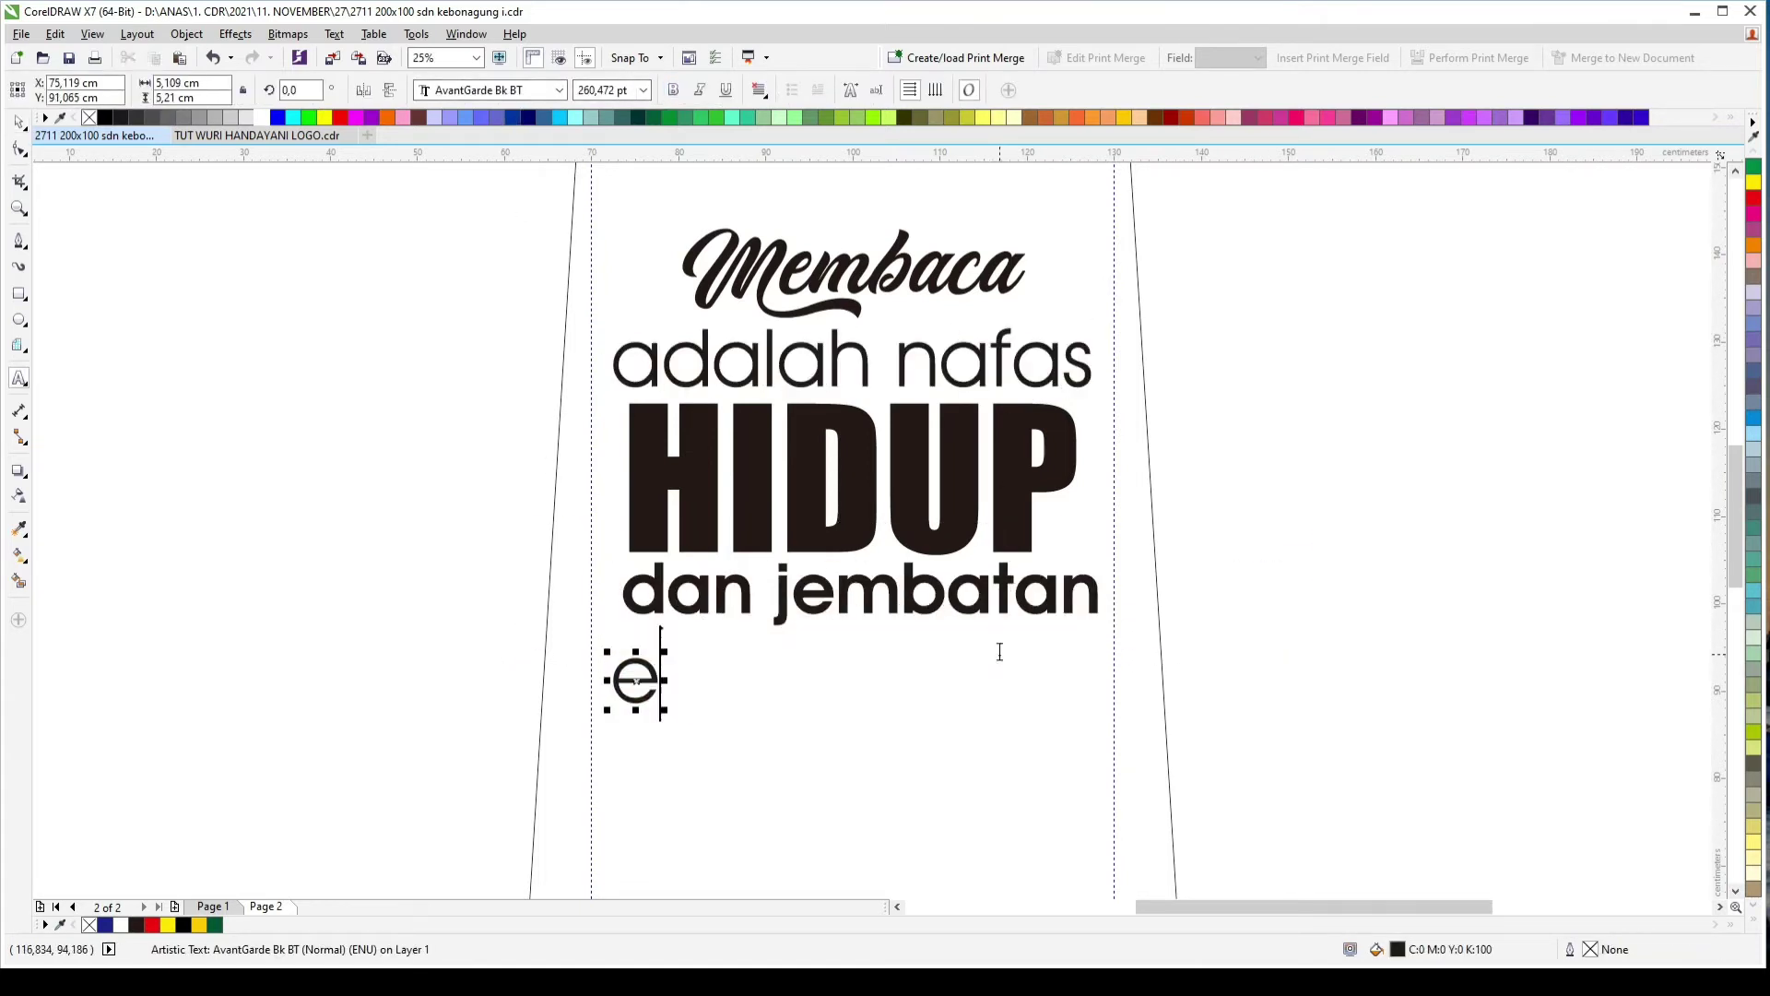
{"action": "key", "text": "BackSpace"}
{"action": "type", "text": "menuju"}
{"action": "key", "text": "ctrl+a"}
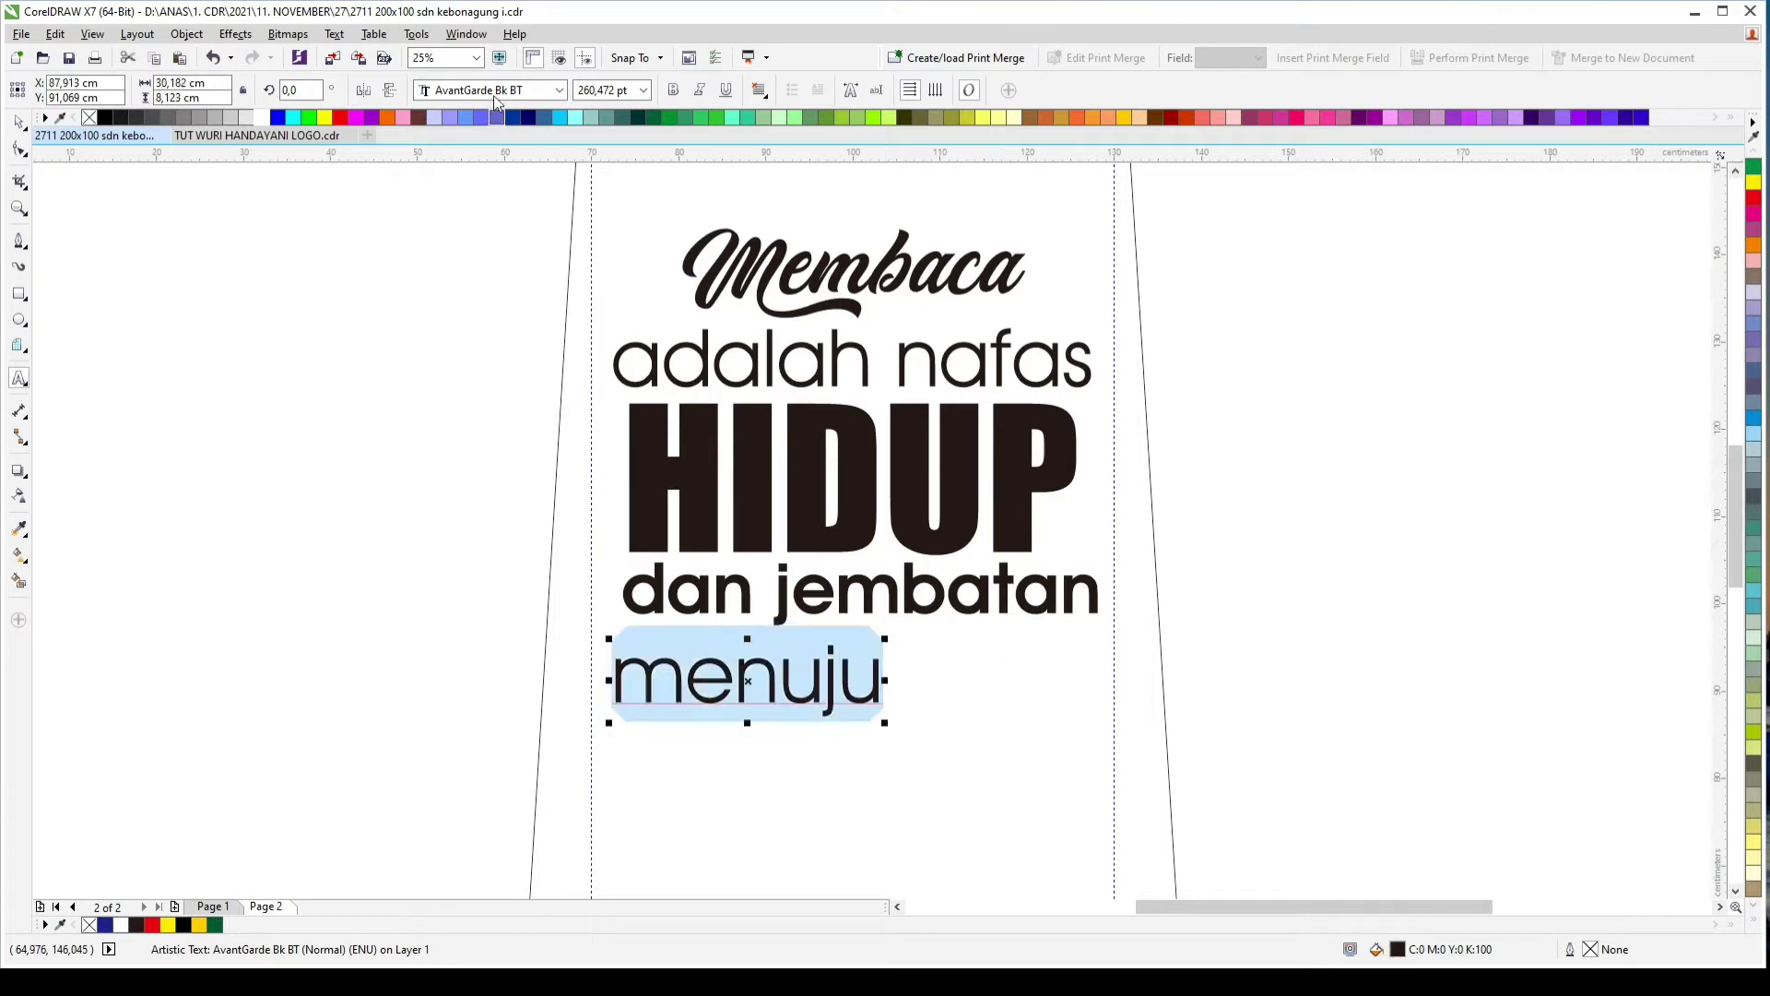
Step: Set the "menuju" text in the Bebas Neue font and centre it horizontally in the banner shape
{"action": "left_click", "coordinate": [498, 91]}
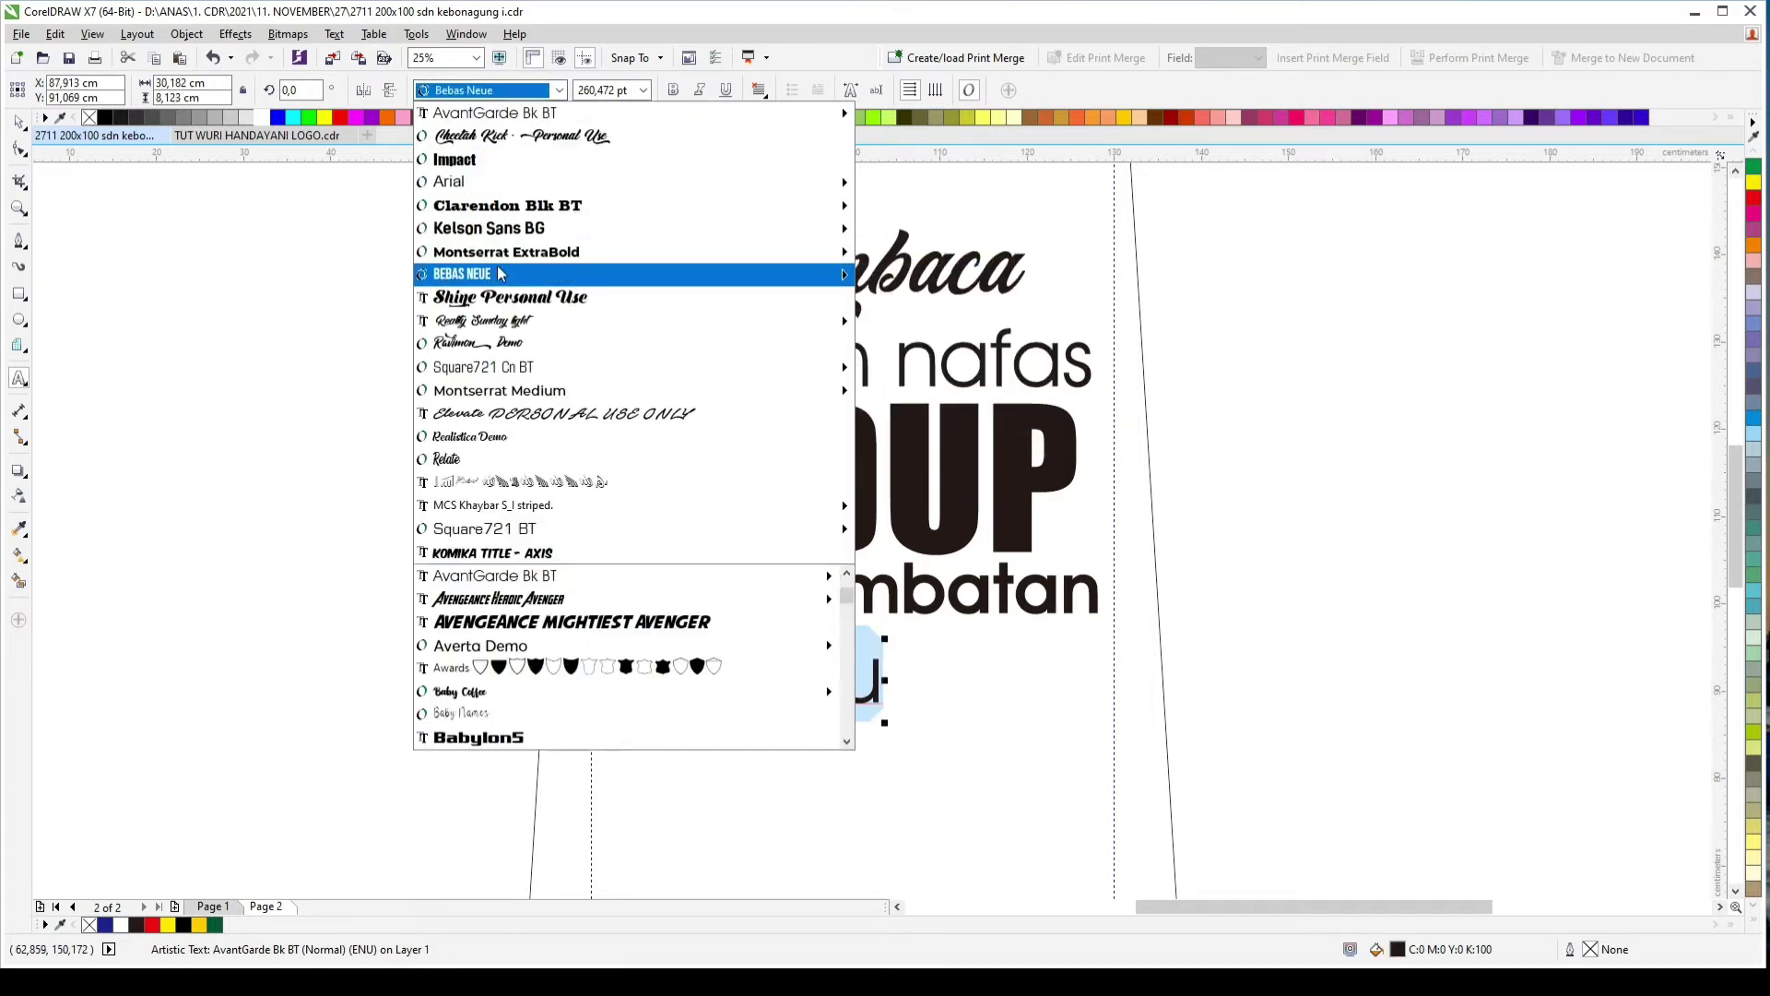
{"action": "left_click", "coordinate": [525, 272]}
{"action": "left_click", "coordinate": [17, 122]}
{"action": "left_click", "coordinate": [1022, 692], "text": "shift"}
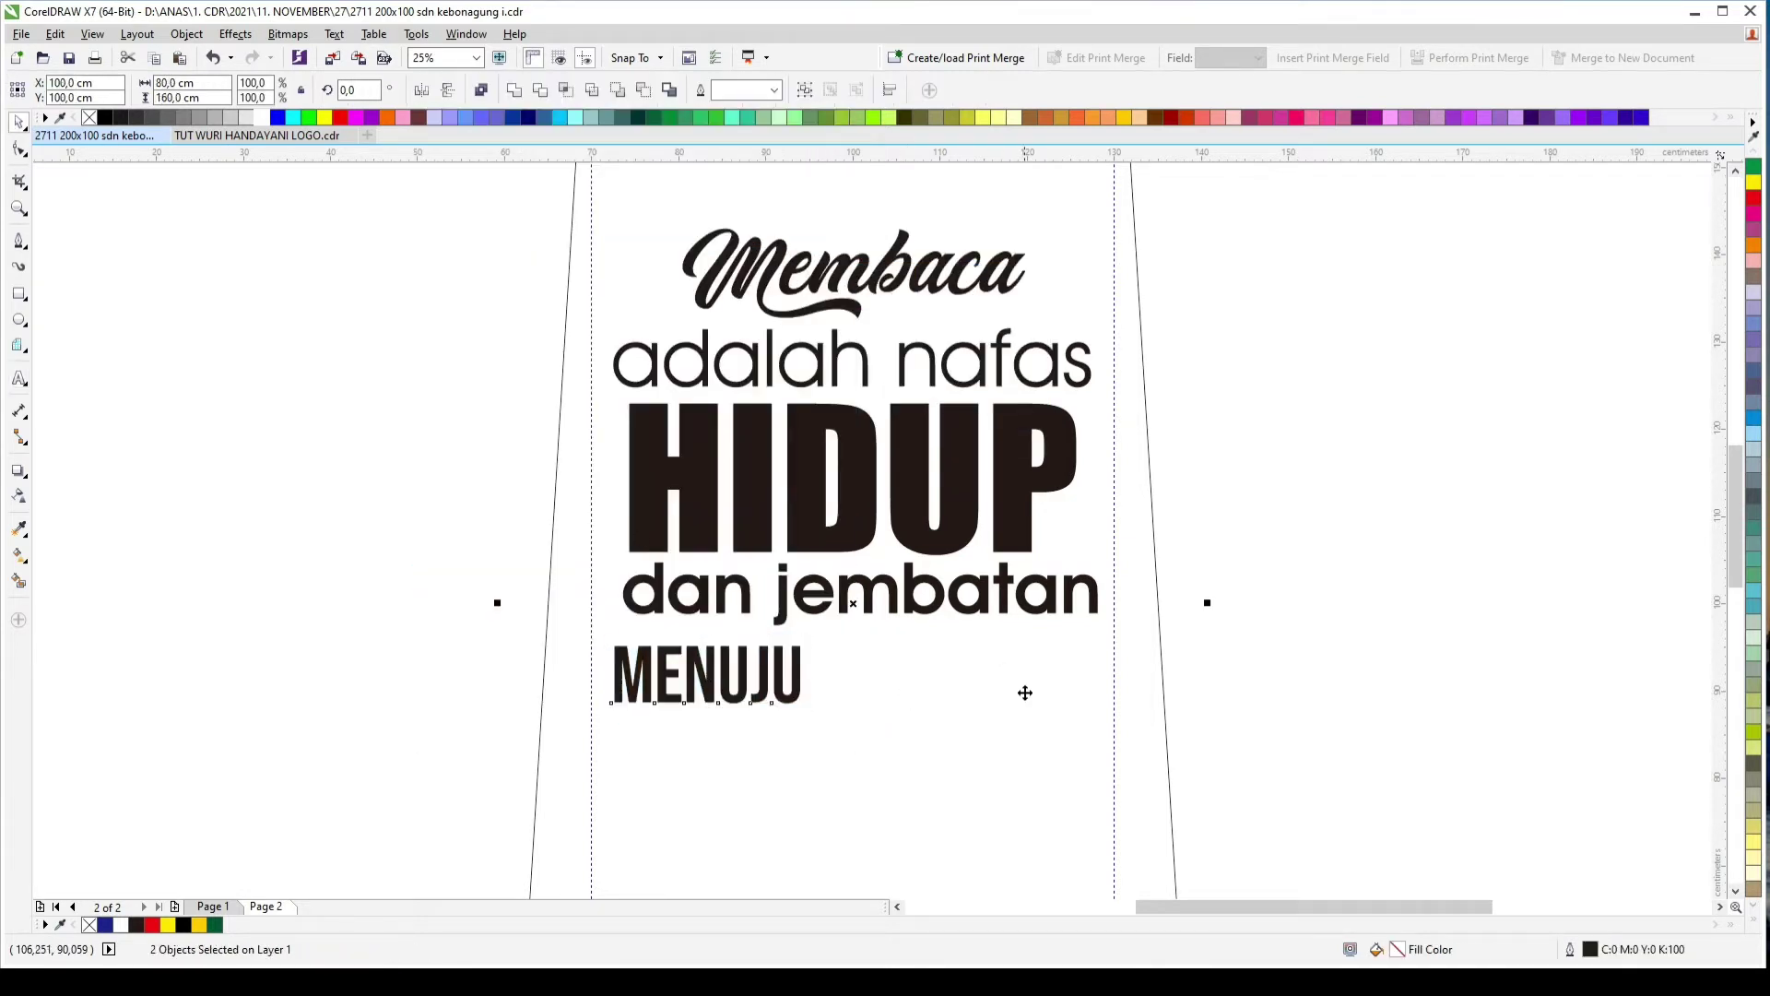
{"action": "key", "text": "c"}
{"action": "key", "text": "Escape"}
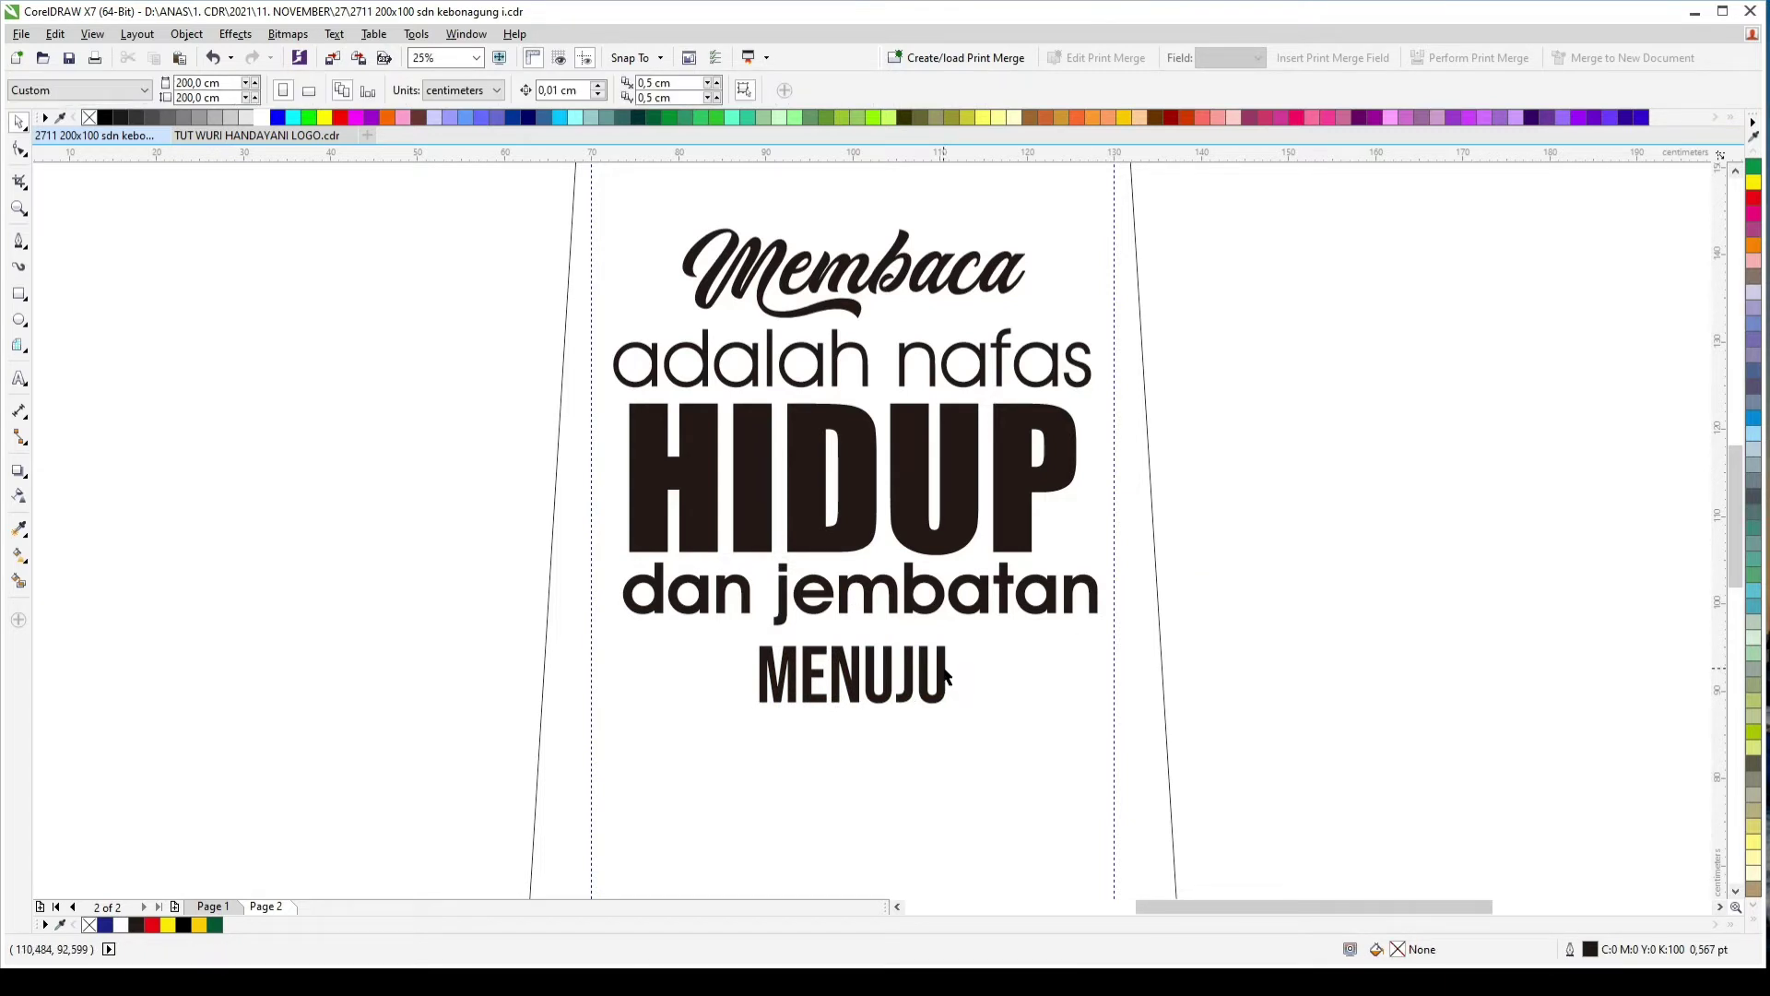
Step: Duplicate the "HIDUP" text below "MENUJU" and replace the copy's wording with "masa" and "depan" on two lines
{"action": "left_click", "coordinate": [950, 560]}
{"action": "scroll", "coordinate": [950, 560], "scroll_direction": "down", "scroll_amount": 1}
{"action": "left_click_drag", "start_coordinate": [959, 449], "coordinate": [959, 606]}
{"action": "double_click", "coordinate": [959, 606]}
{"action": "type", "text": "masa"}
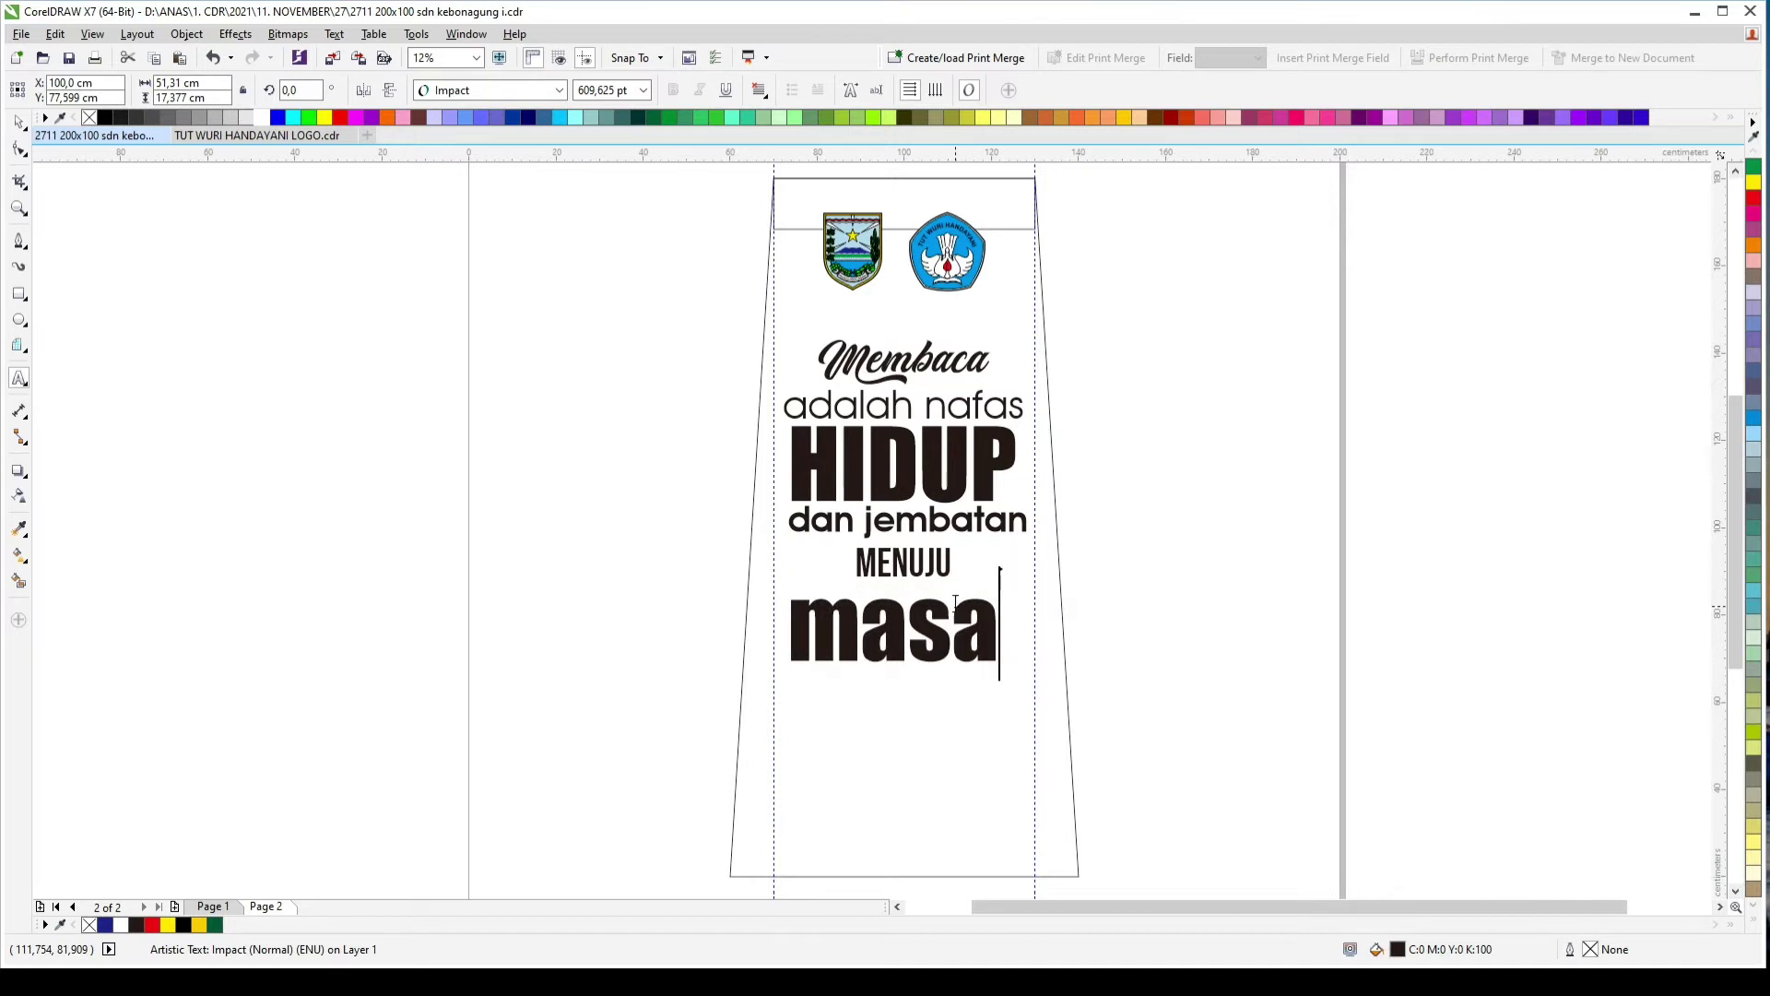
{"action": "key", "text": "Return"}
{"action": "type", "text": "depan"}
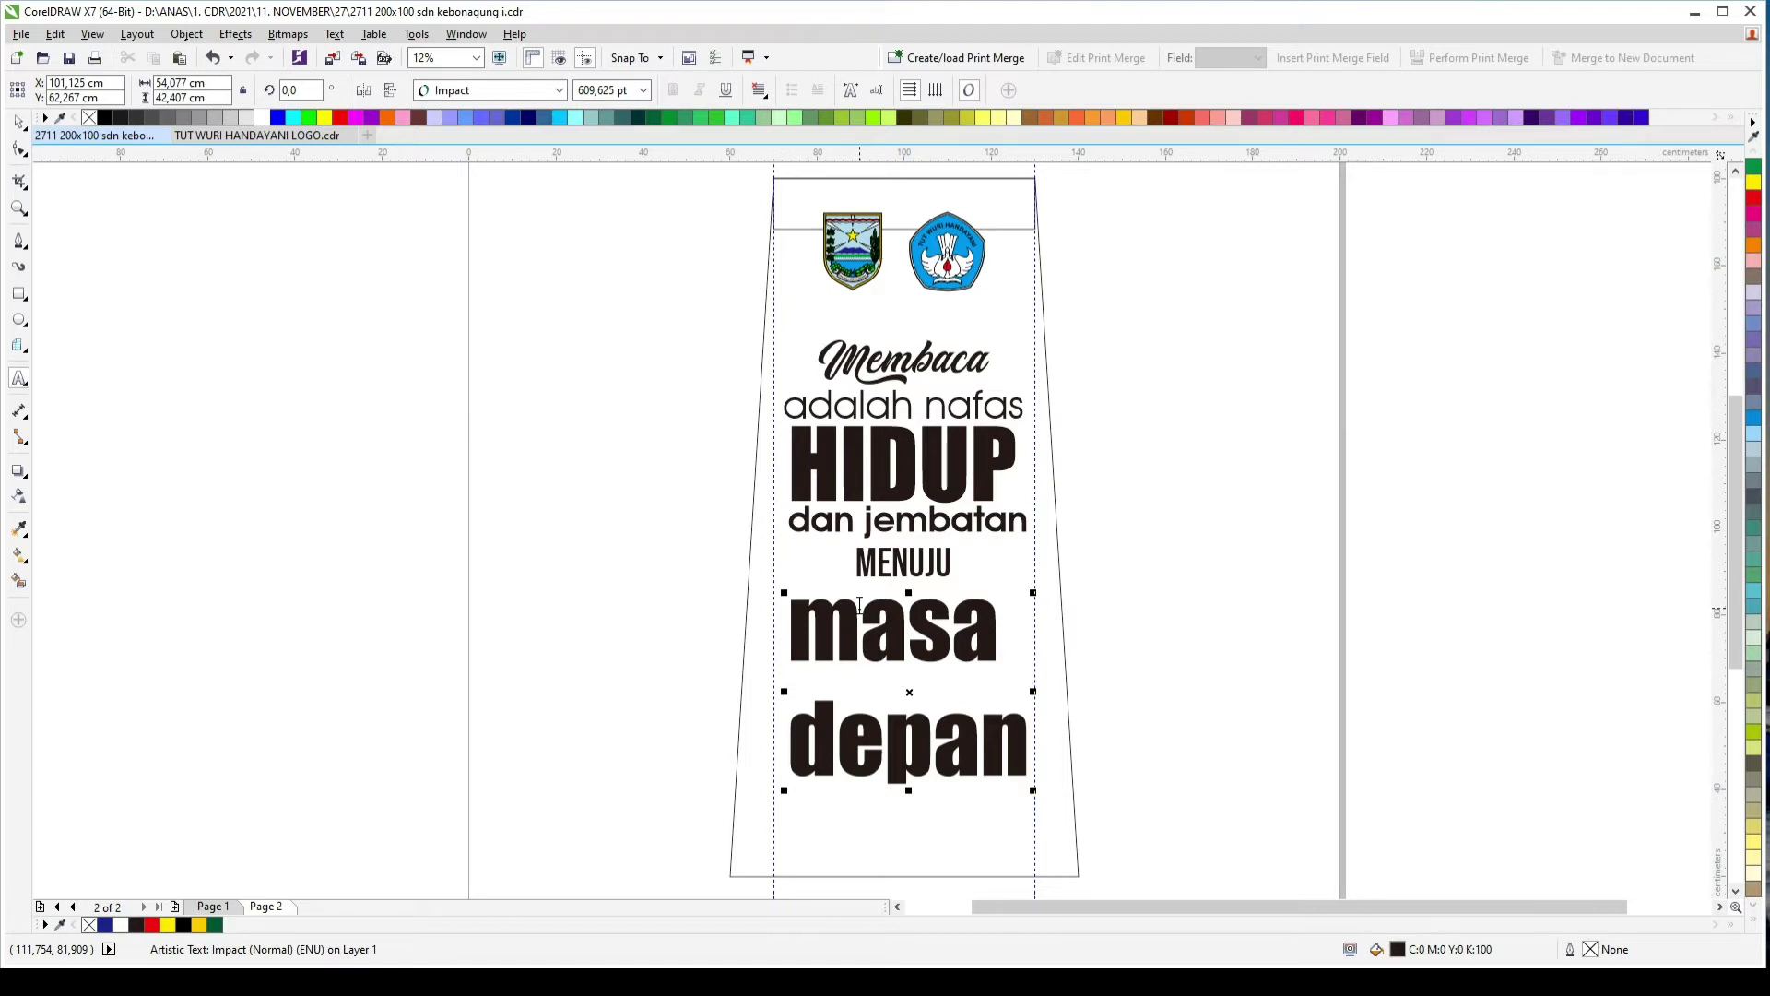
Step: Change the "masa depan" text to uppercase and tighten its line spacing so the block is about 37.1 cm tall
{"action": "key", "text": "ctrl+a"}
{"action": "key", "text": "shift+F3"}
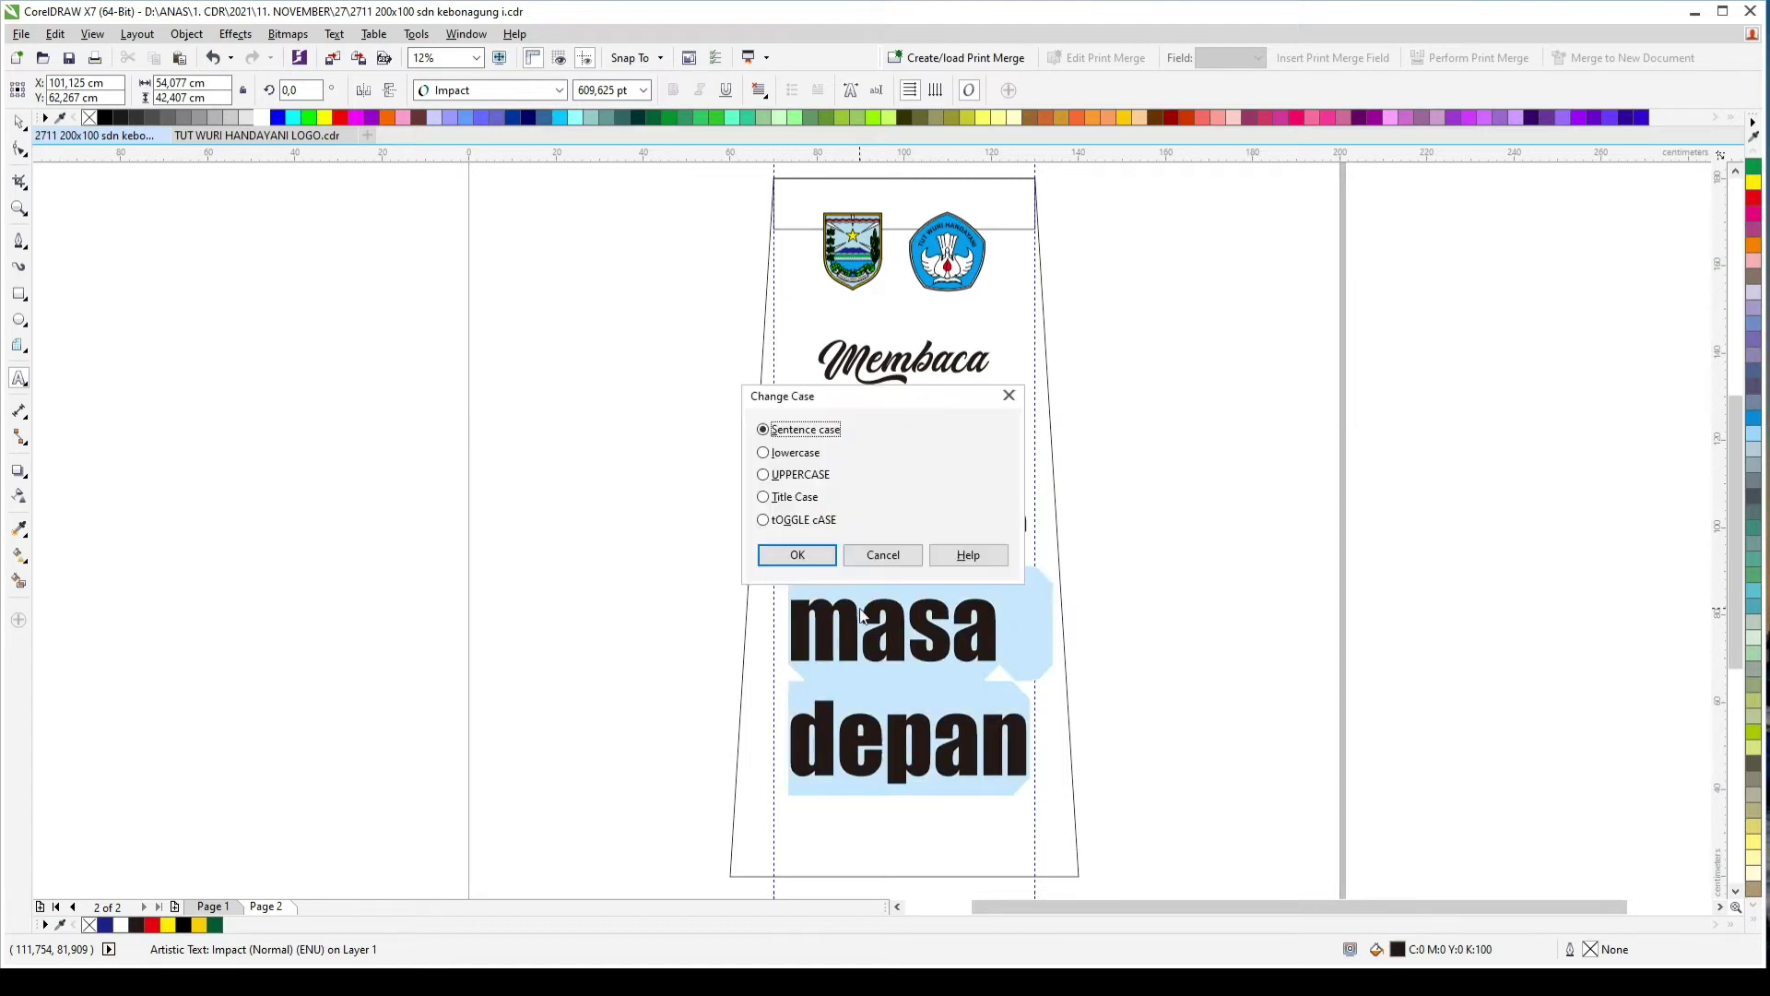
{"action": "left_click", "coordinate": [799, 555]}
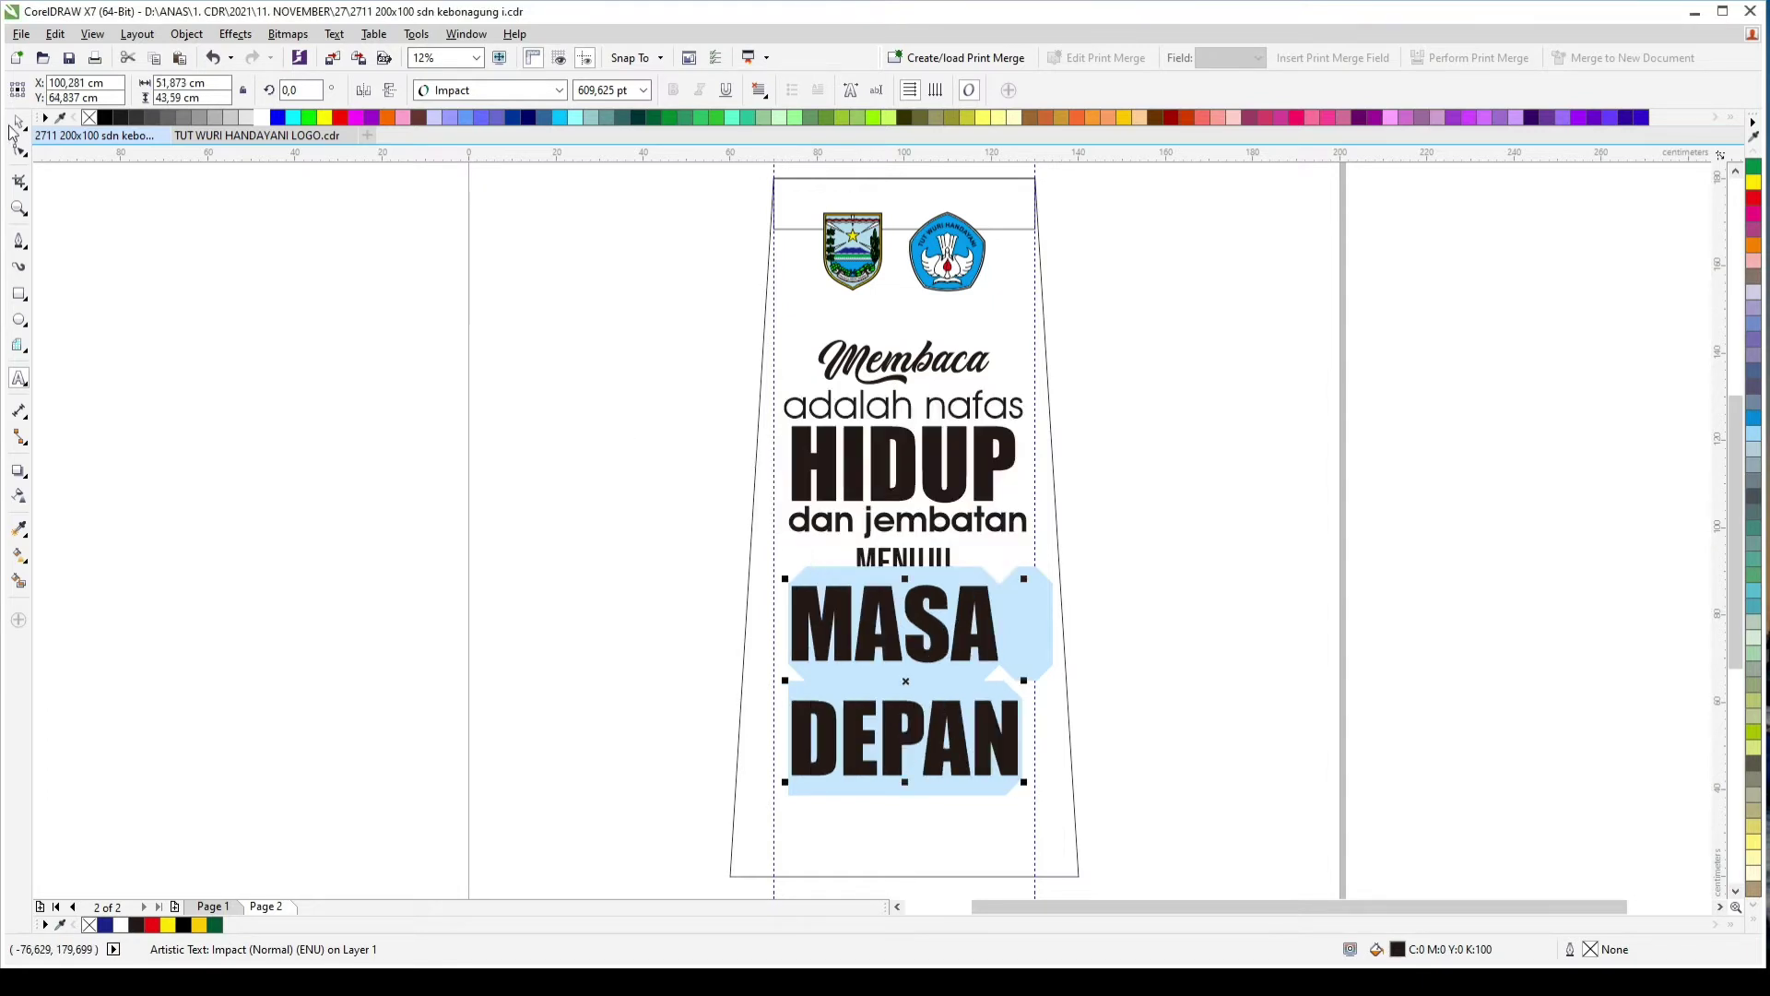
{"action": "key", "text": "ctrl+space"}
{"action": "key", "text": "F10"}
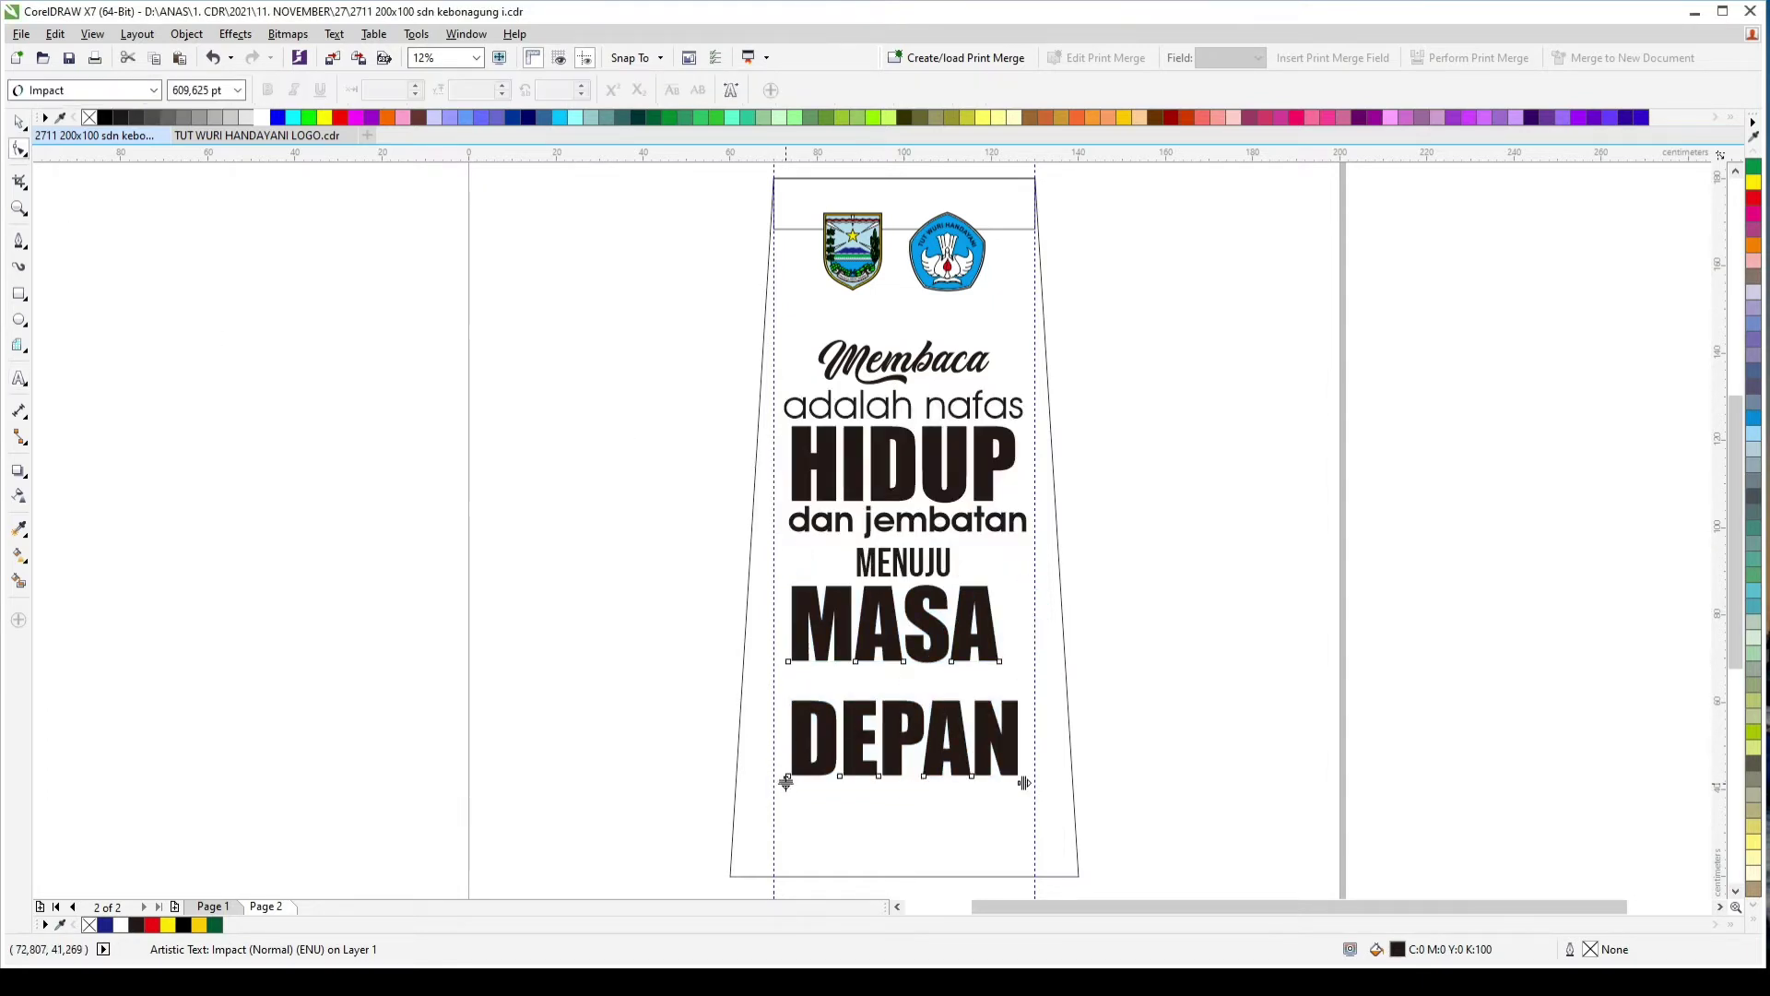
{"action": "left_click_drag", "start_coordinate": [786, 783], "coordinate": [785, 756]}
{"action": "key", "text": "ctrl+space"}
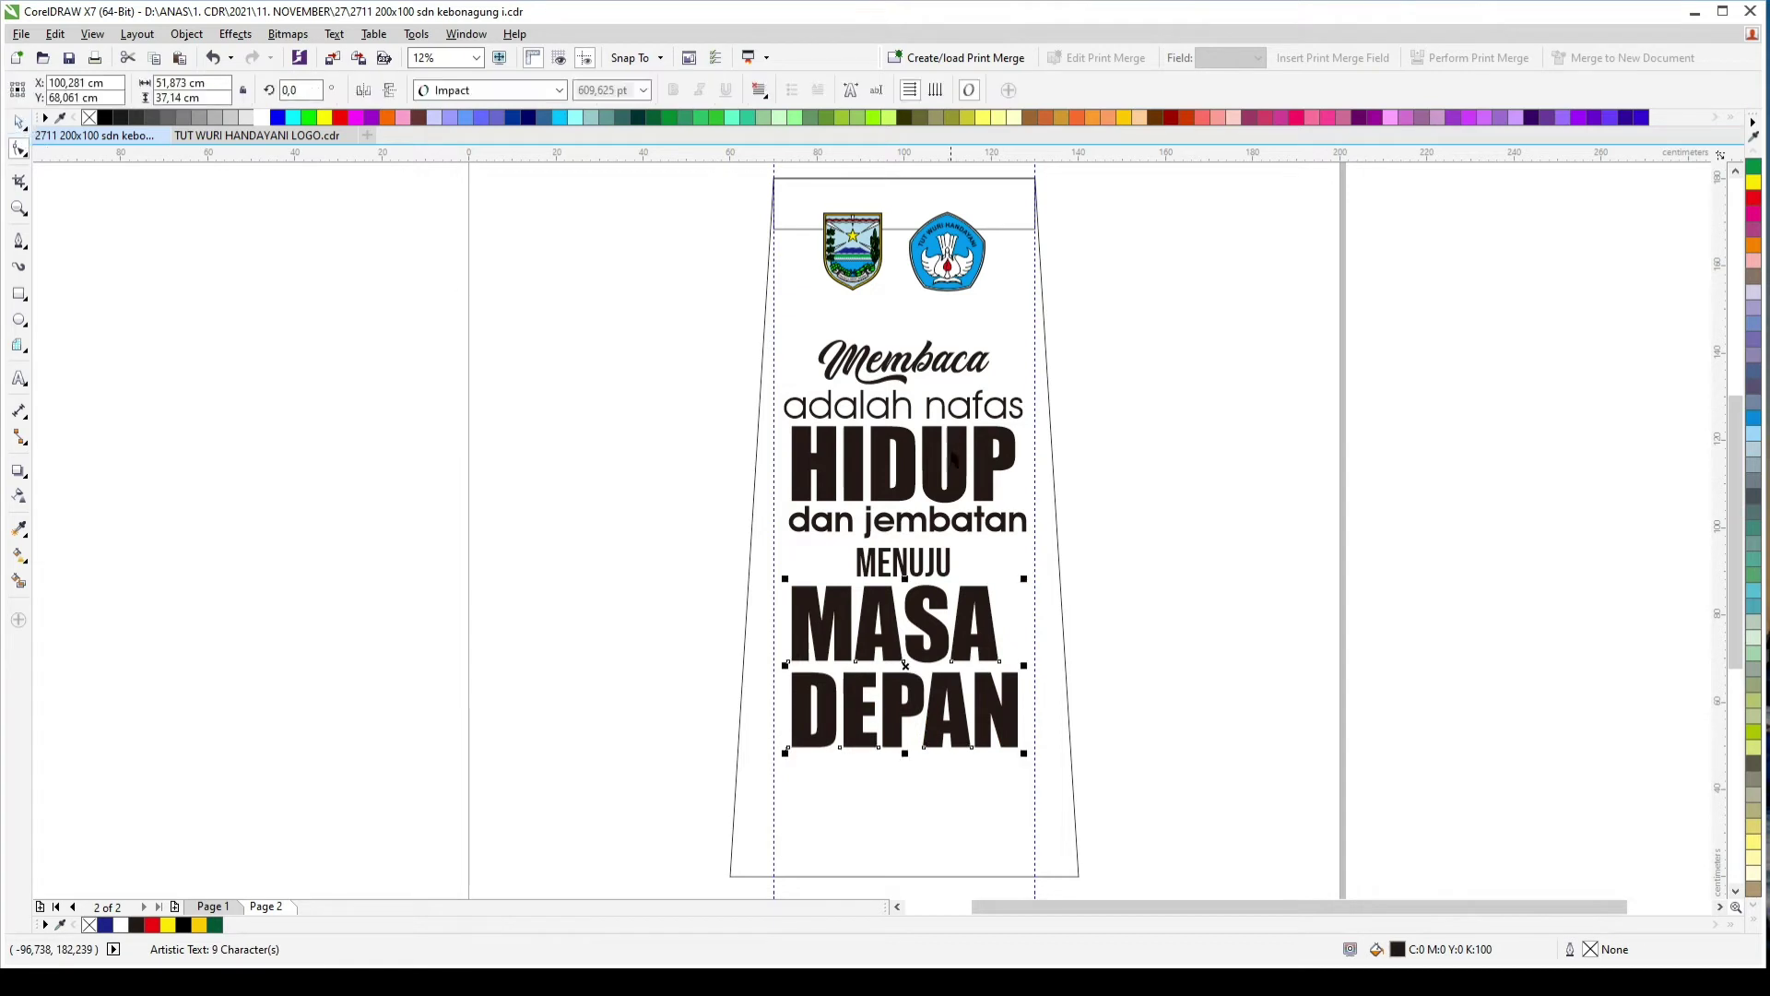
Step: Set the "menuju" text in the Cheetah Kick font and enlarge it to about 30.4 cm wide
{"action": "left_click", "coordinate": [904, 562]}
{"action": "left_click", "coordinate": [558, 90]}
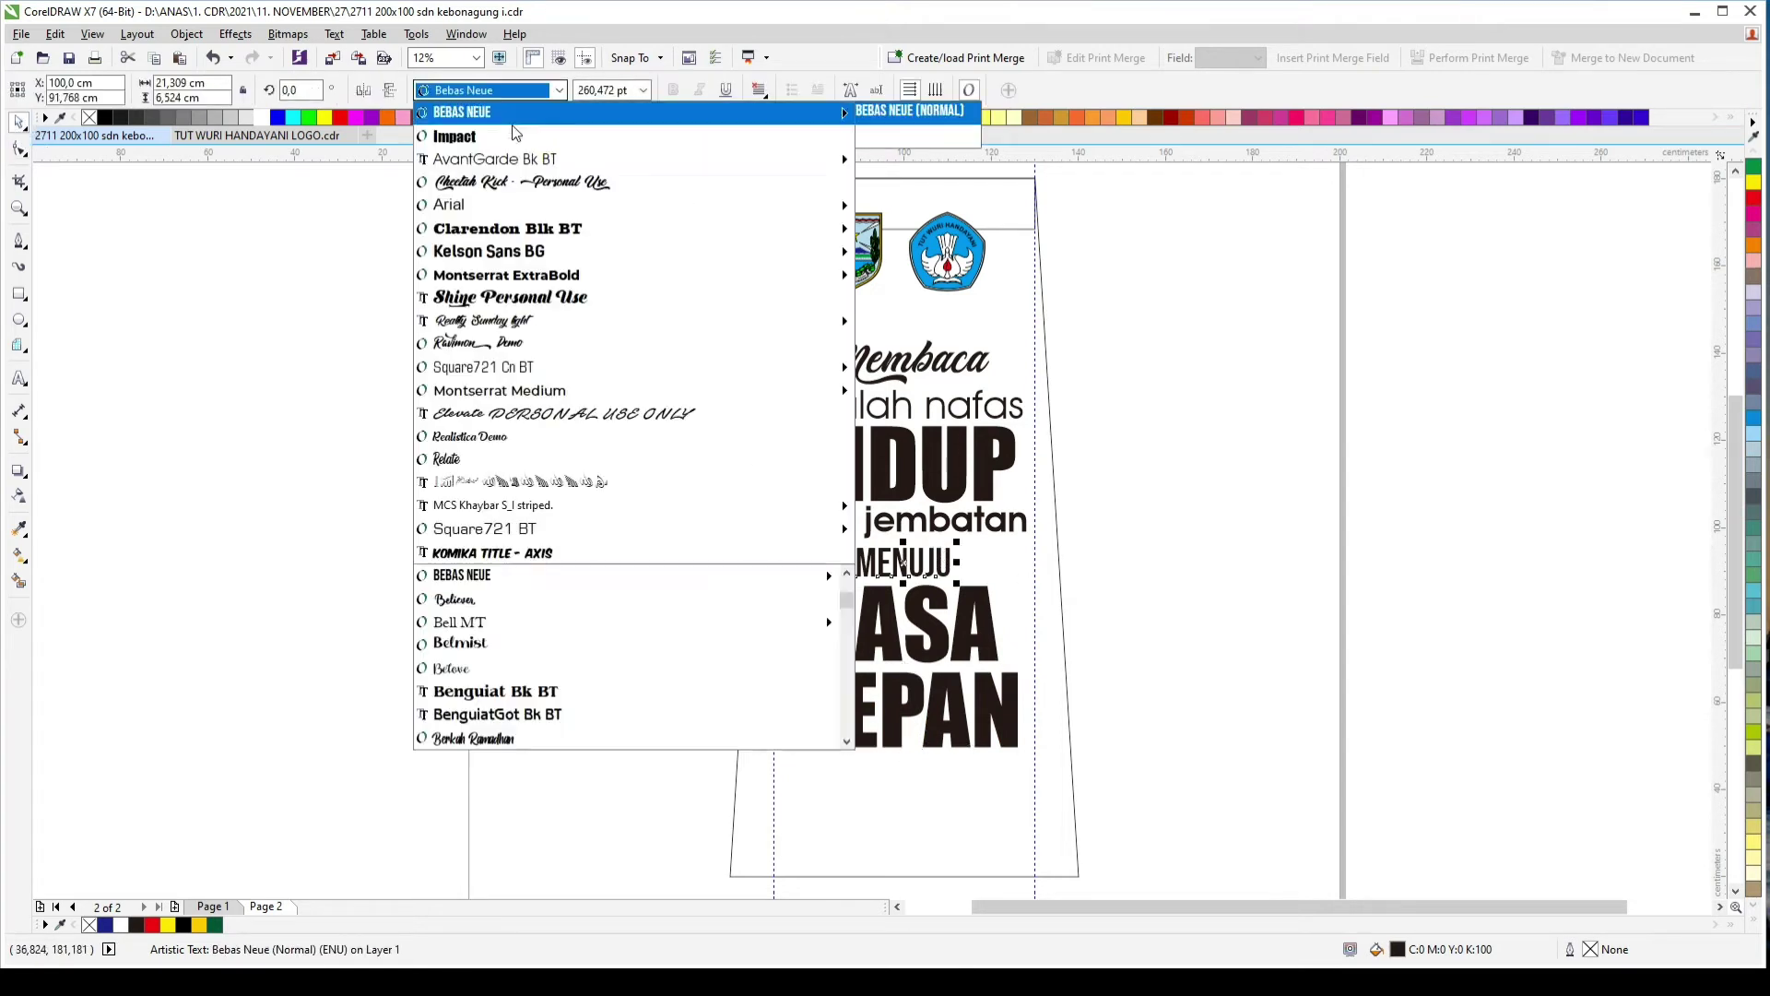
{"action": "left_click", "coordinate": [510, 181]}
{"action": "scroll", "coordinate": [948, 558], "scroll_direction": "up", "scroll_amount": 2}
{"action": "left_click_drag", "start_coordinate": [957, 544], "coordinate": [1066, 507]}
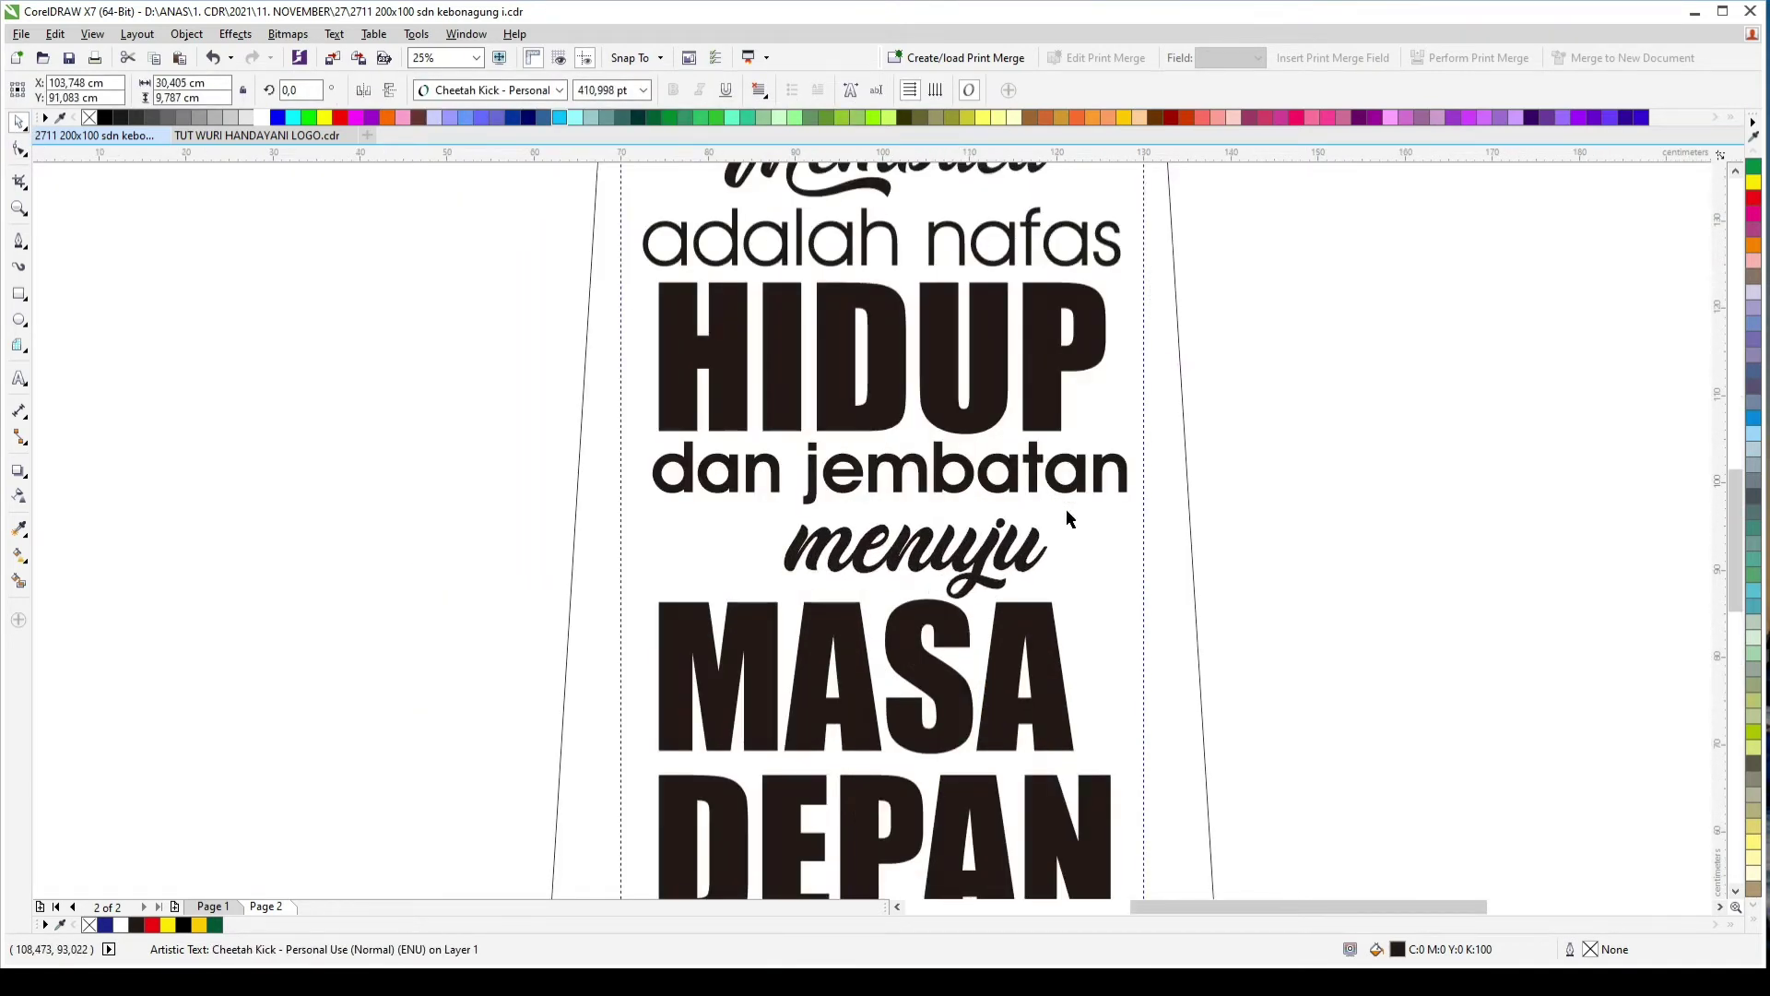
Step: Centre the "menuju" text horizontally on the page and nudge it up close beneath "dan jembatan"
{"action": "key", "text": "p"}
{"action": "key", "text": "Up"}
{"action": "key", "text": "Up"}
{"action": "key", "text": "Up"}
{"action": "key", "text": "Up"}
{"action": "key", "text": "Up"}
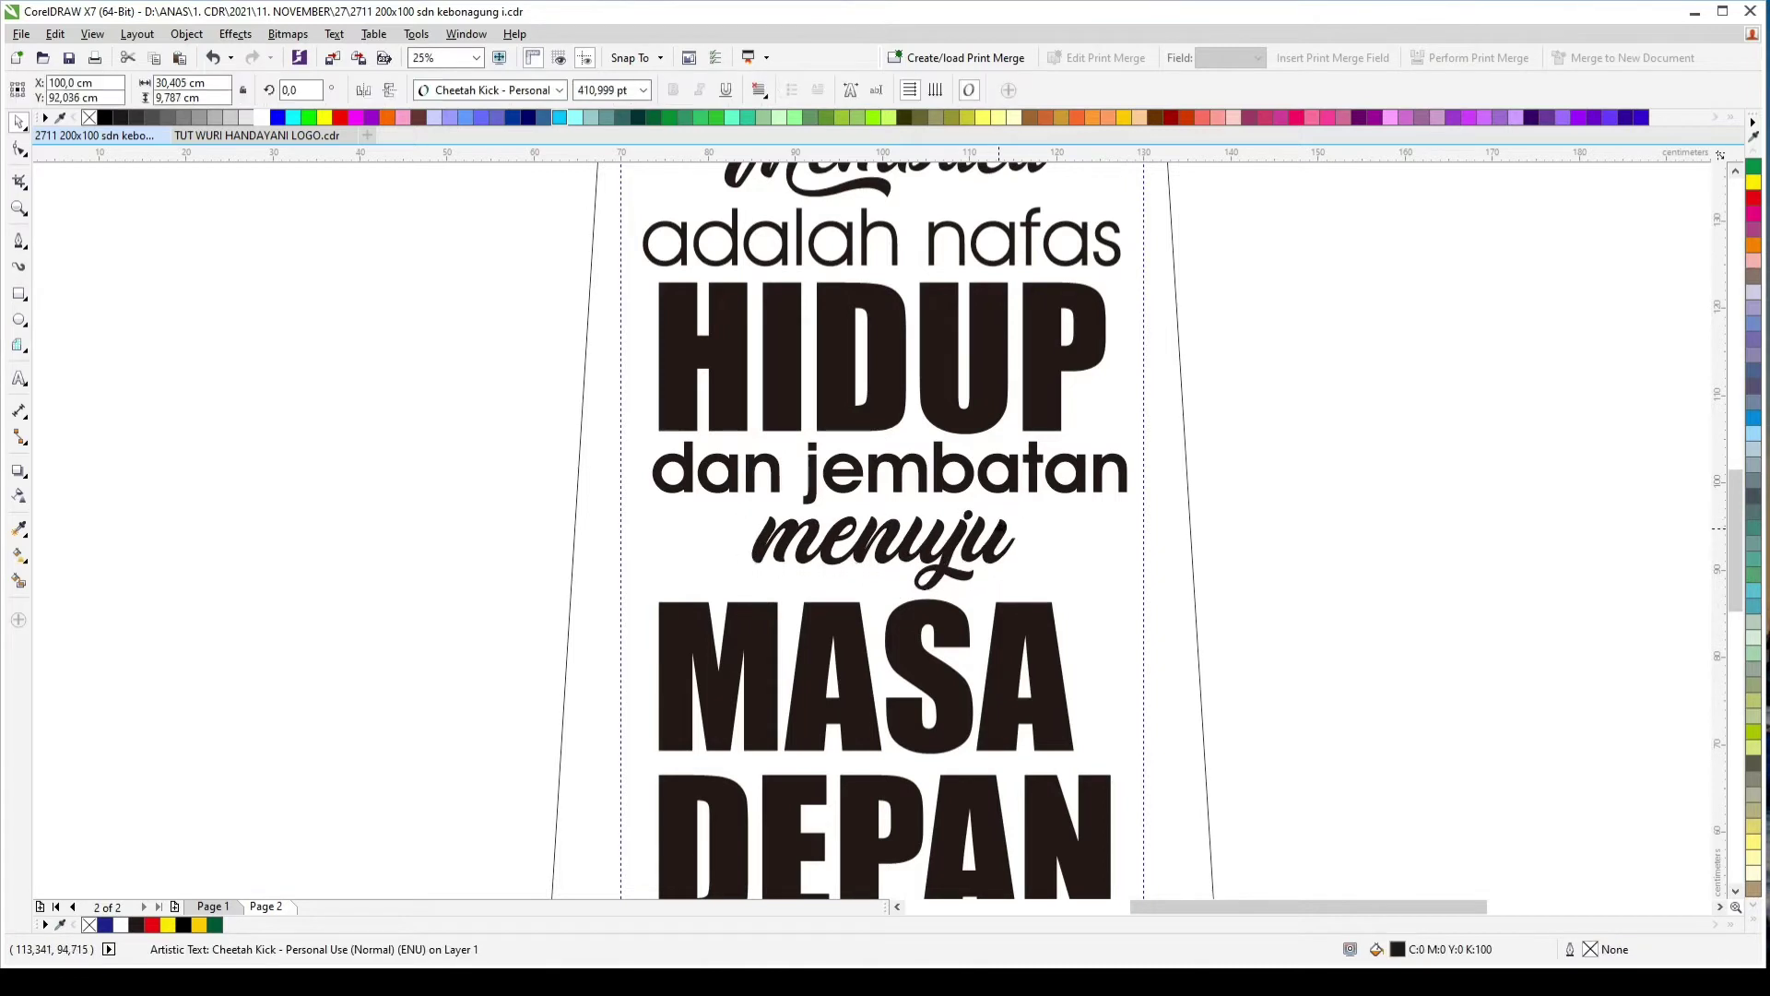
Step: Centre the "MASA DEPAN" text horizontally in the banner and set its paragraph alignment to Center
{"action": "scroll", "coordinate": [999, 551], "scroll_direction": "down", "scroll_amount": 1}
{"action": "left_click", "coordinate": [1019, 582]}
{"action": "left_click", "coordinate": [1098, 560], "text": "shift"}
{"action": "left_click", "coordinate": [1215, 544]}
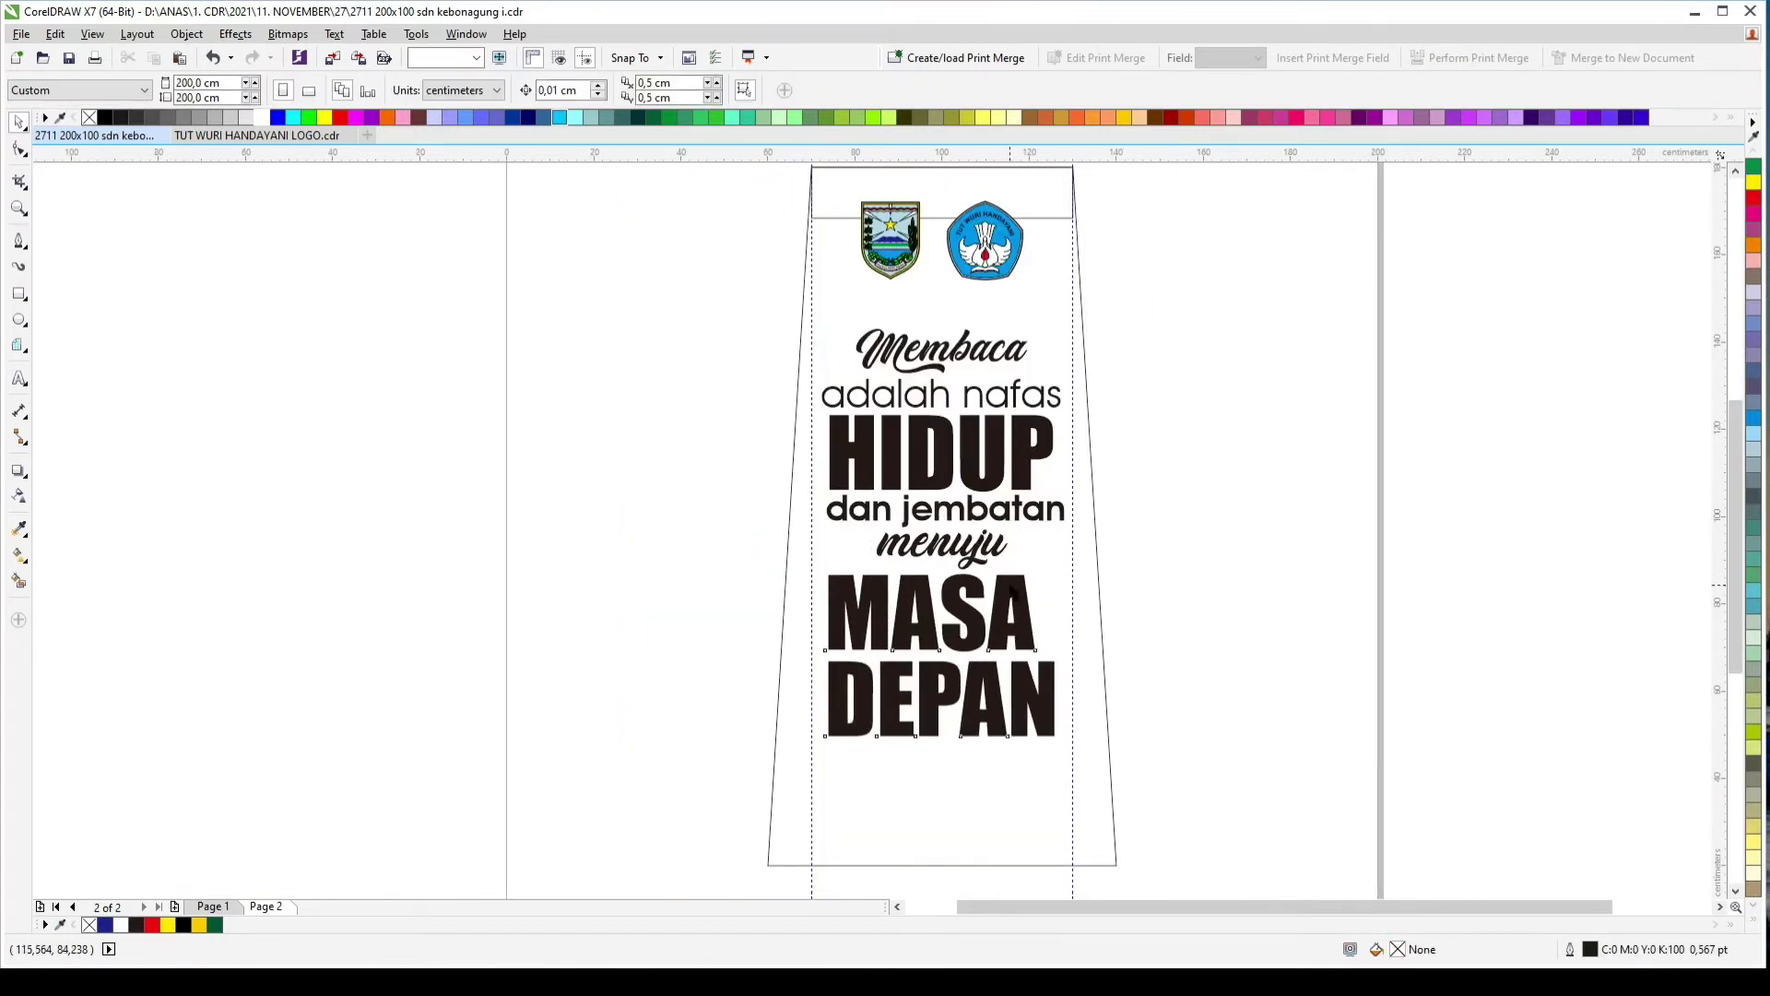
{"action": "left_click", "coordinate": [1000, 582]}
{"action": "left_click", "coordinate": [821, 91]}
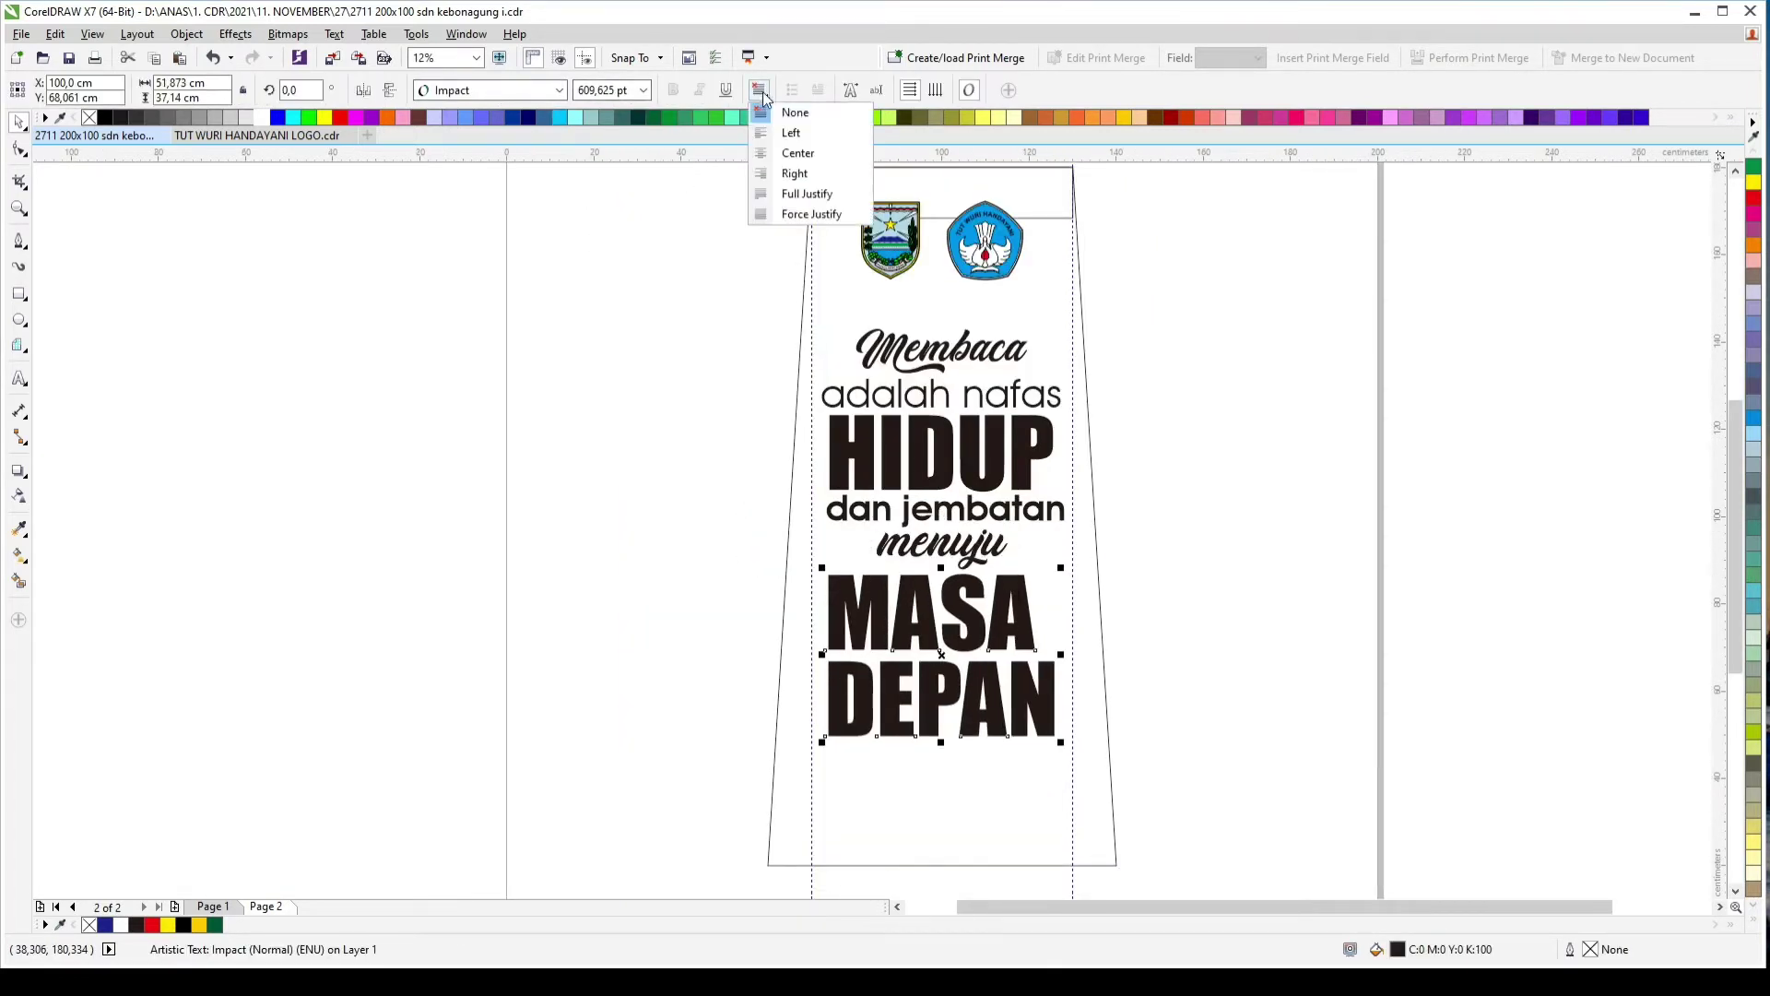
{"action": "left_click", "coordinate": [791, 154]}
{"action": "left_click", "coordinate": [1098, 583], "text": "shift"}
{"action": "left_click", "coordinate": [1149, 339]}
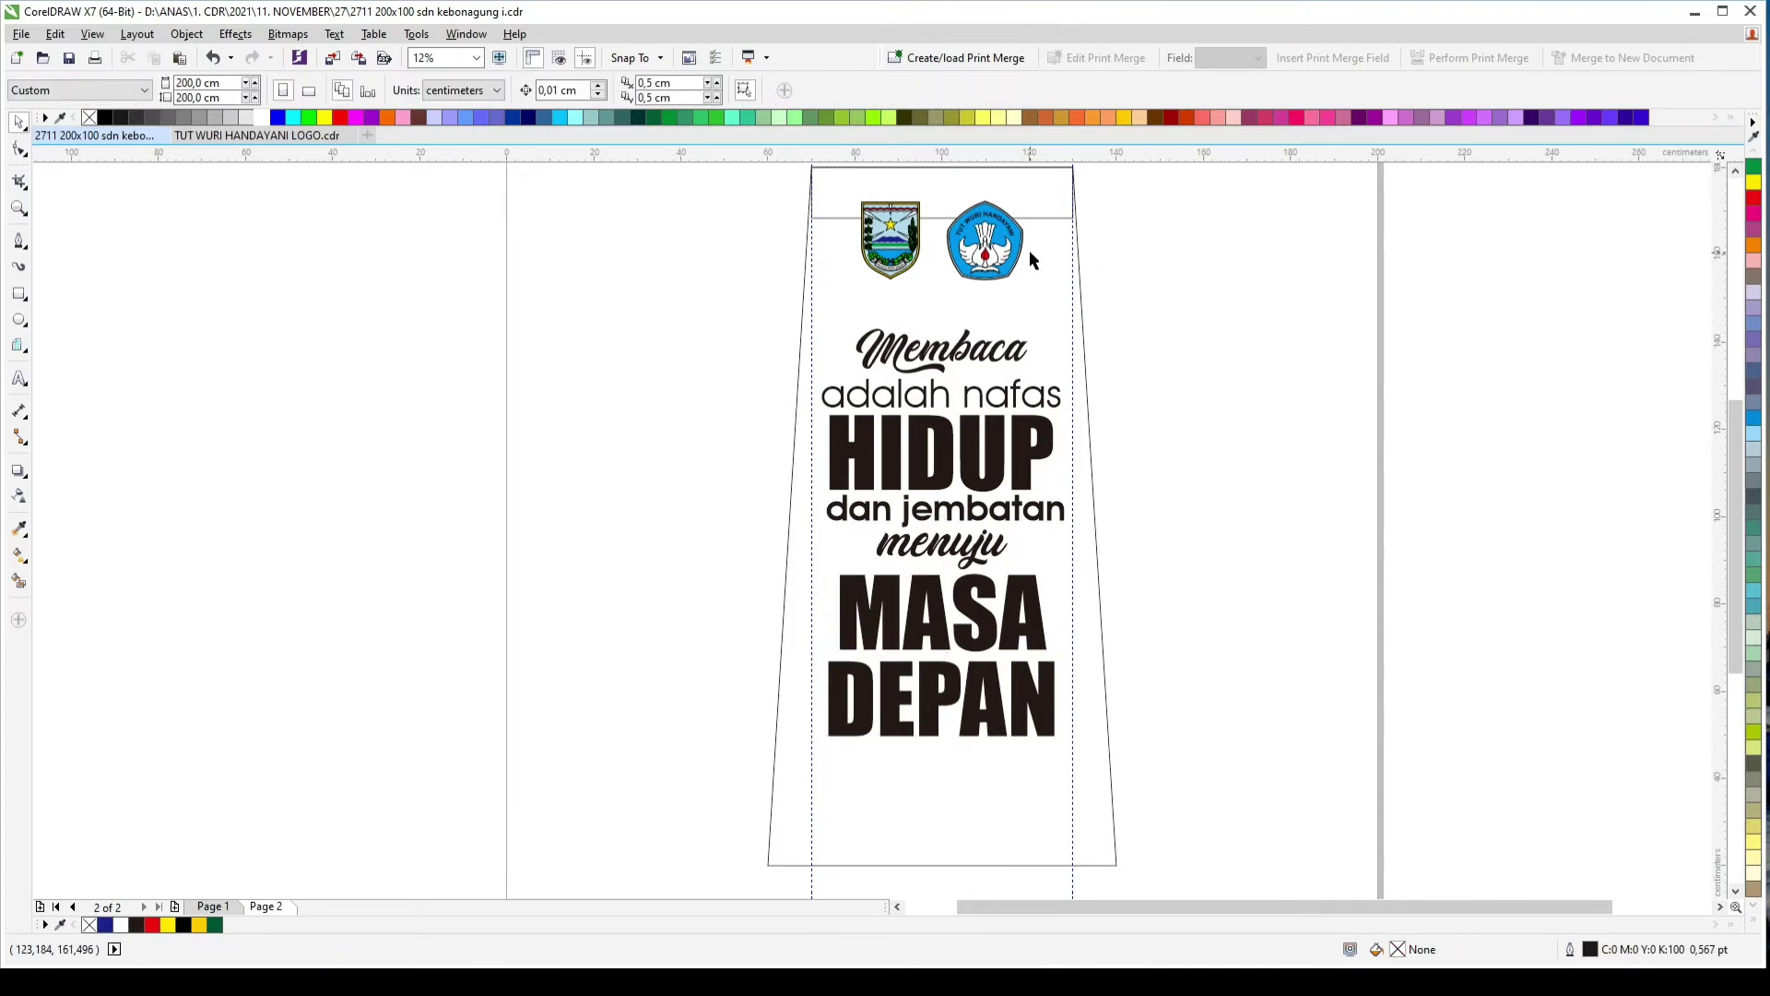
Step: Remove the helper rectangle at the banner's top, then slightly shrink the logo pair and move it down toward the slogan
{"action": "scroll", "coordinate": [1029, 251], "scroll_direction": "down", "scroll_amount": 2}
{"action": "scroll", "coordinate": [1004, 236], "scroll_direction": "up", "scroll_amount": 2}
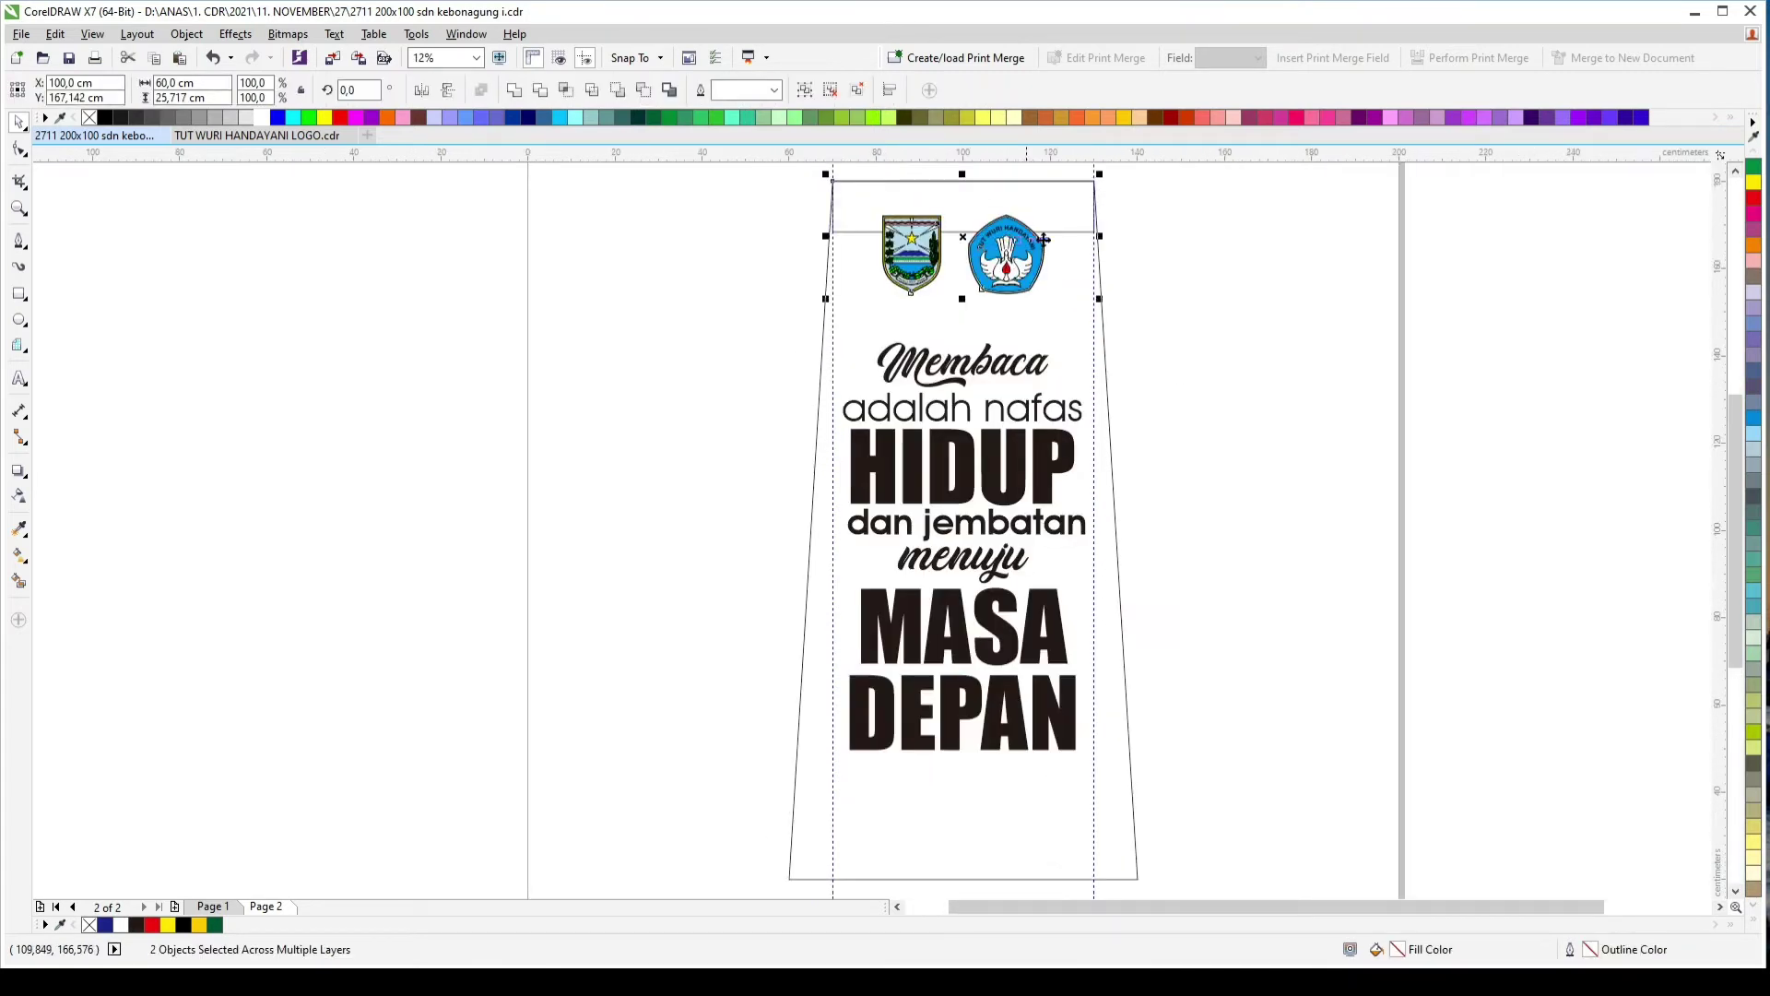
{"action": "scroll", "coordinate": [996, 293], "scroll_direction": "up", "scroll_amount": 2}
{"action": "left_click", "coordinate": [995, 294]}
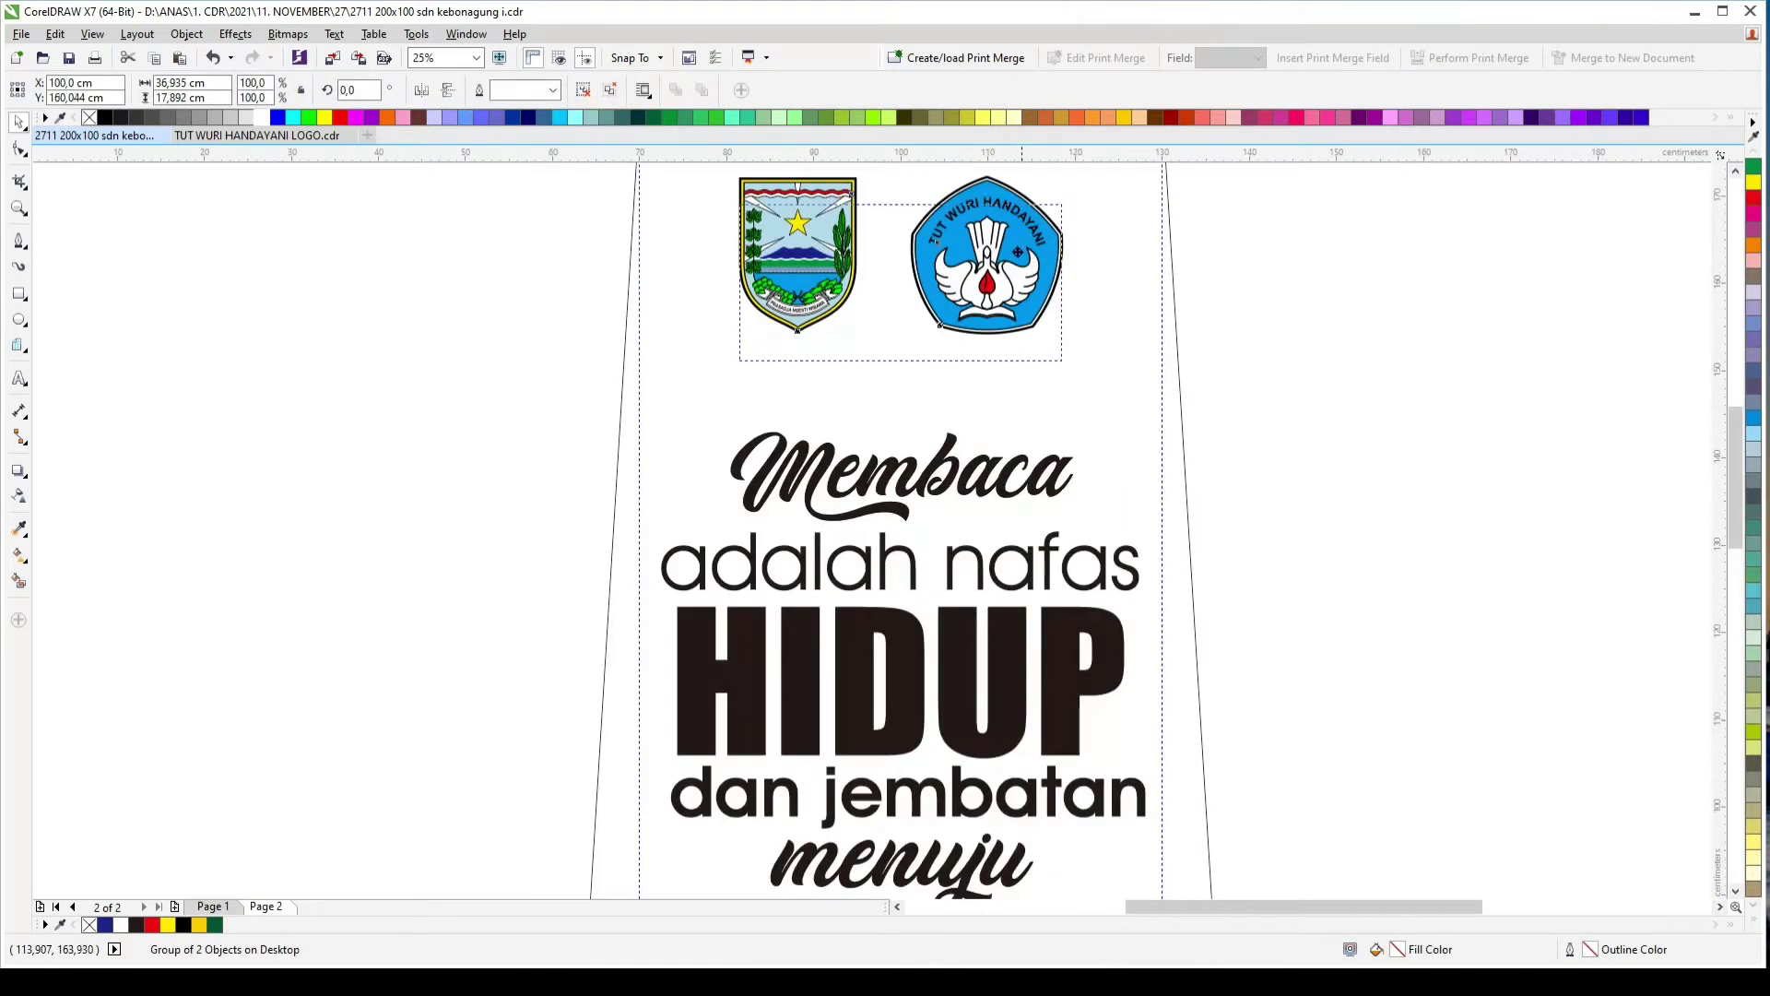
{"action": "left_click", "coordinate": [1057, 387]}
{"action": "scroll", "coordinate": [1296, 350], "scroll_direction": "down", "scroll_amount": 2}
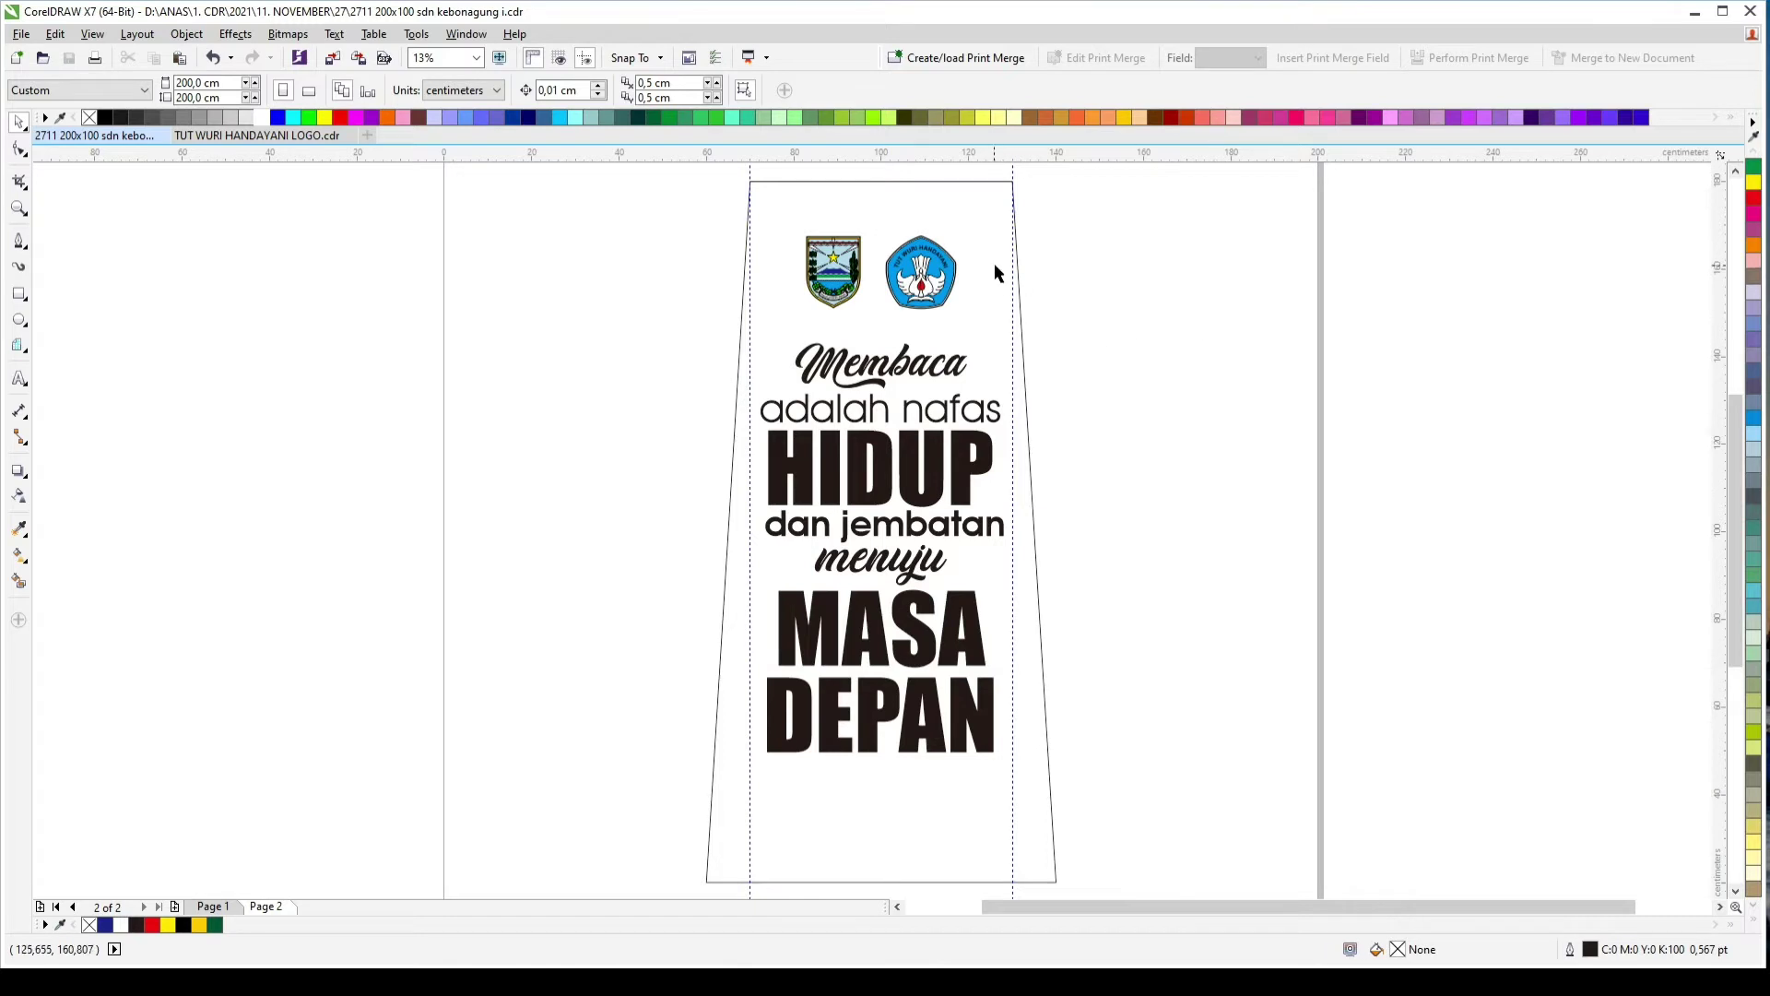
Step: Draw a horizontally centred rectangle about 86 cm wide and 29 cm tall over the banner's lower end and convert it to curves
{"action": "left_click", "coordinate": [19, 297]}
{"action": "scroll", "coordinate": [914, 667], "scroll_direction": "down", "scroll_amount": 1}
{"action": "scroll", "coordinate": [992, 788], "scroll_direction": "up", "scroll_amount": 1}
{"action": "left_click_drag", "start_coordinate": [1034, 808], "coordinate": [545, 647]}
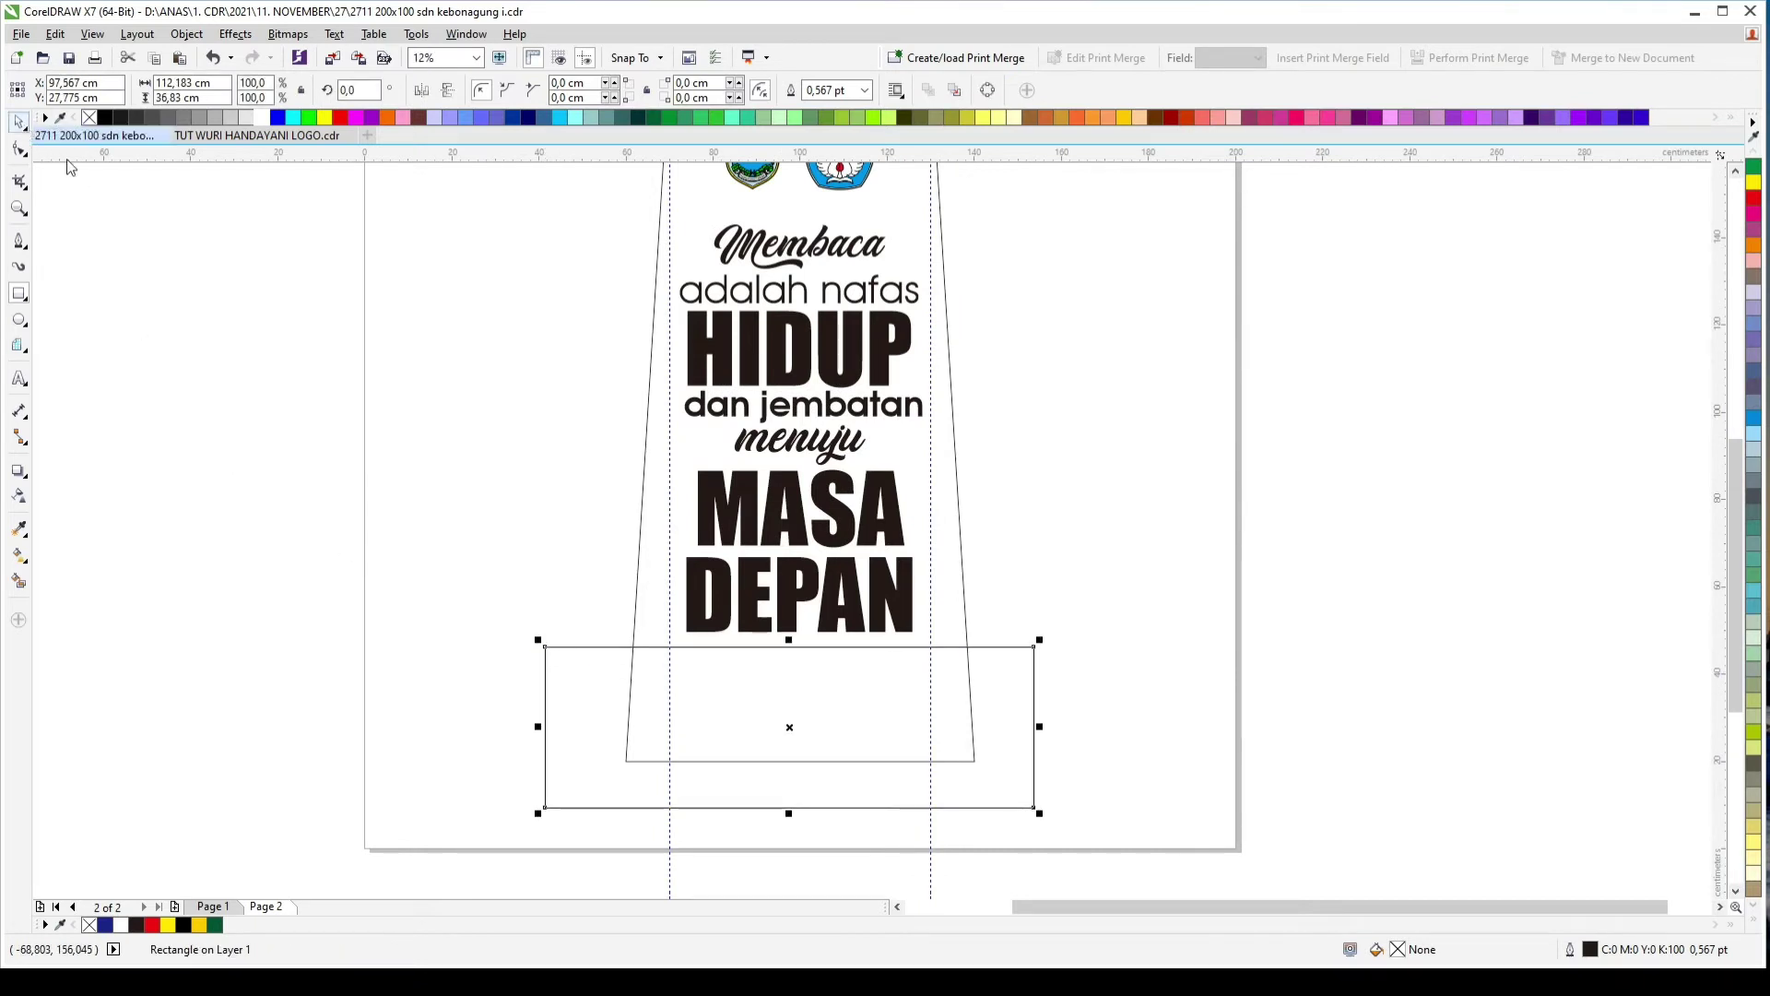
{"action": "key", "text": "c"}
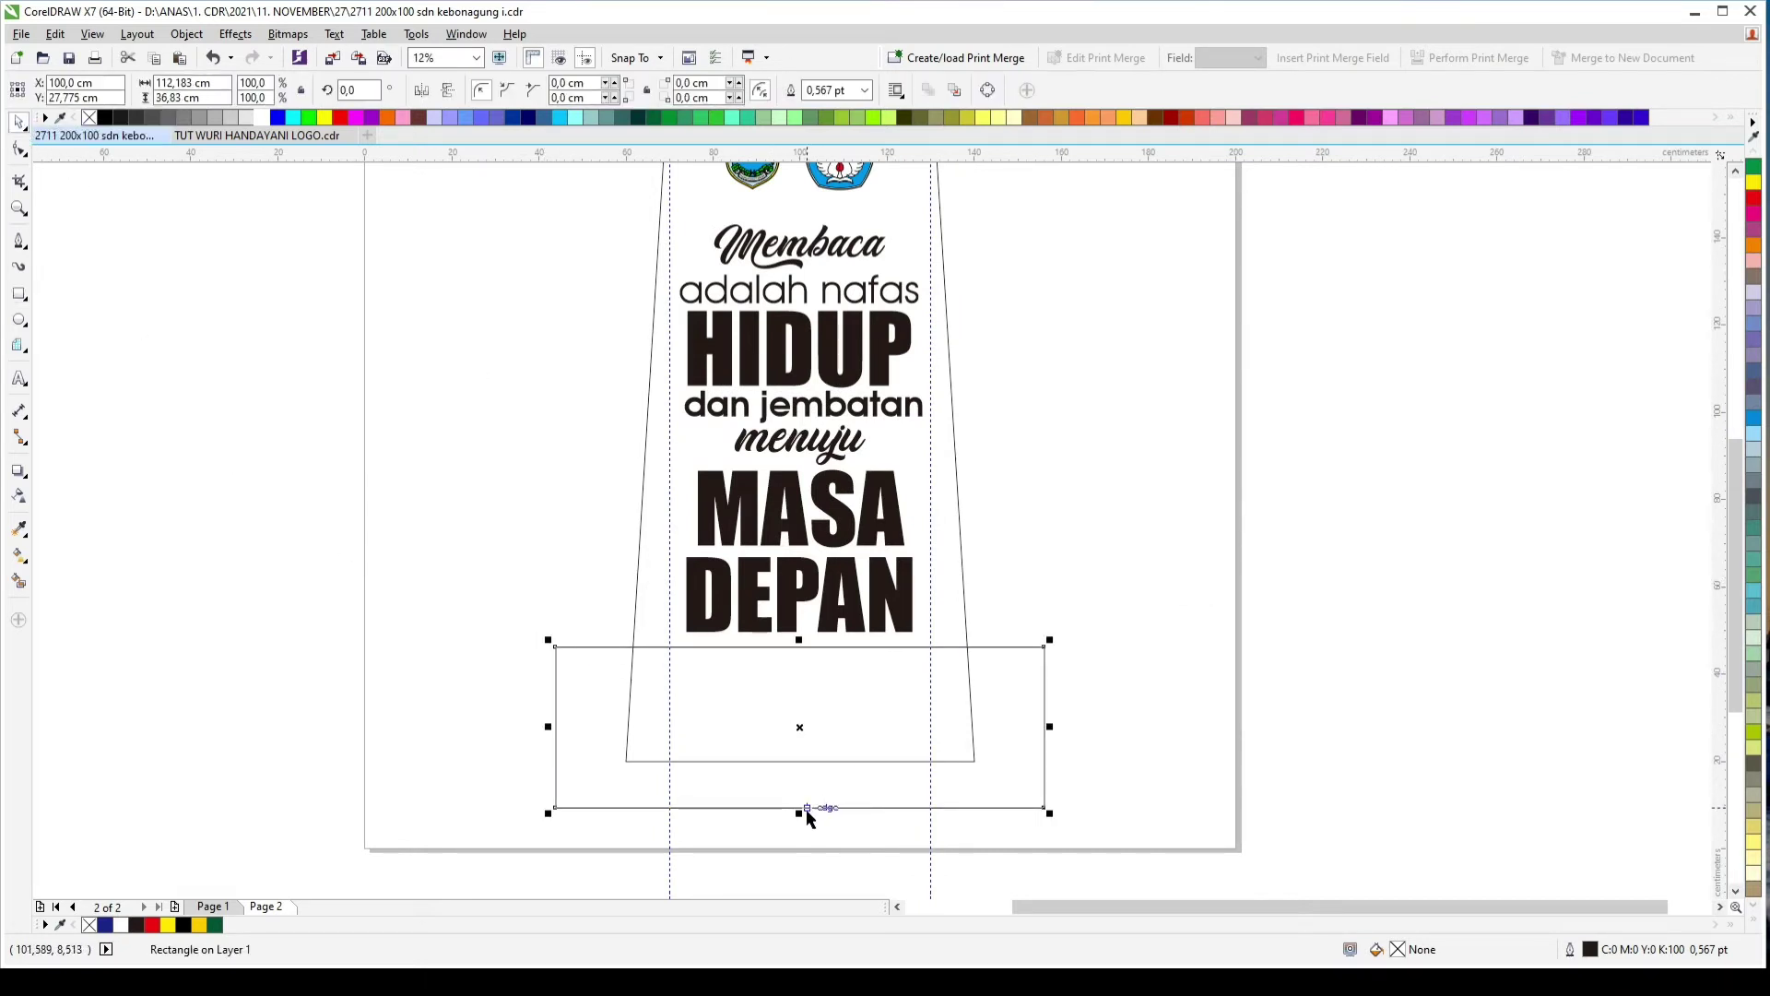
{"action": "left_click_drag", "start_coordinate": [807, 810], "coordinate": [806, 774]}
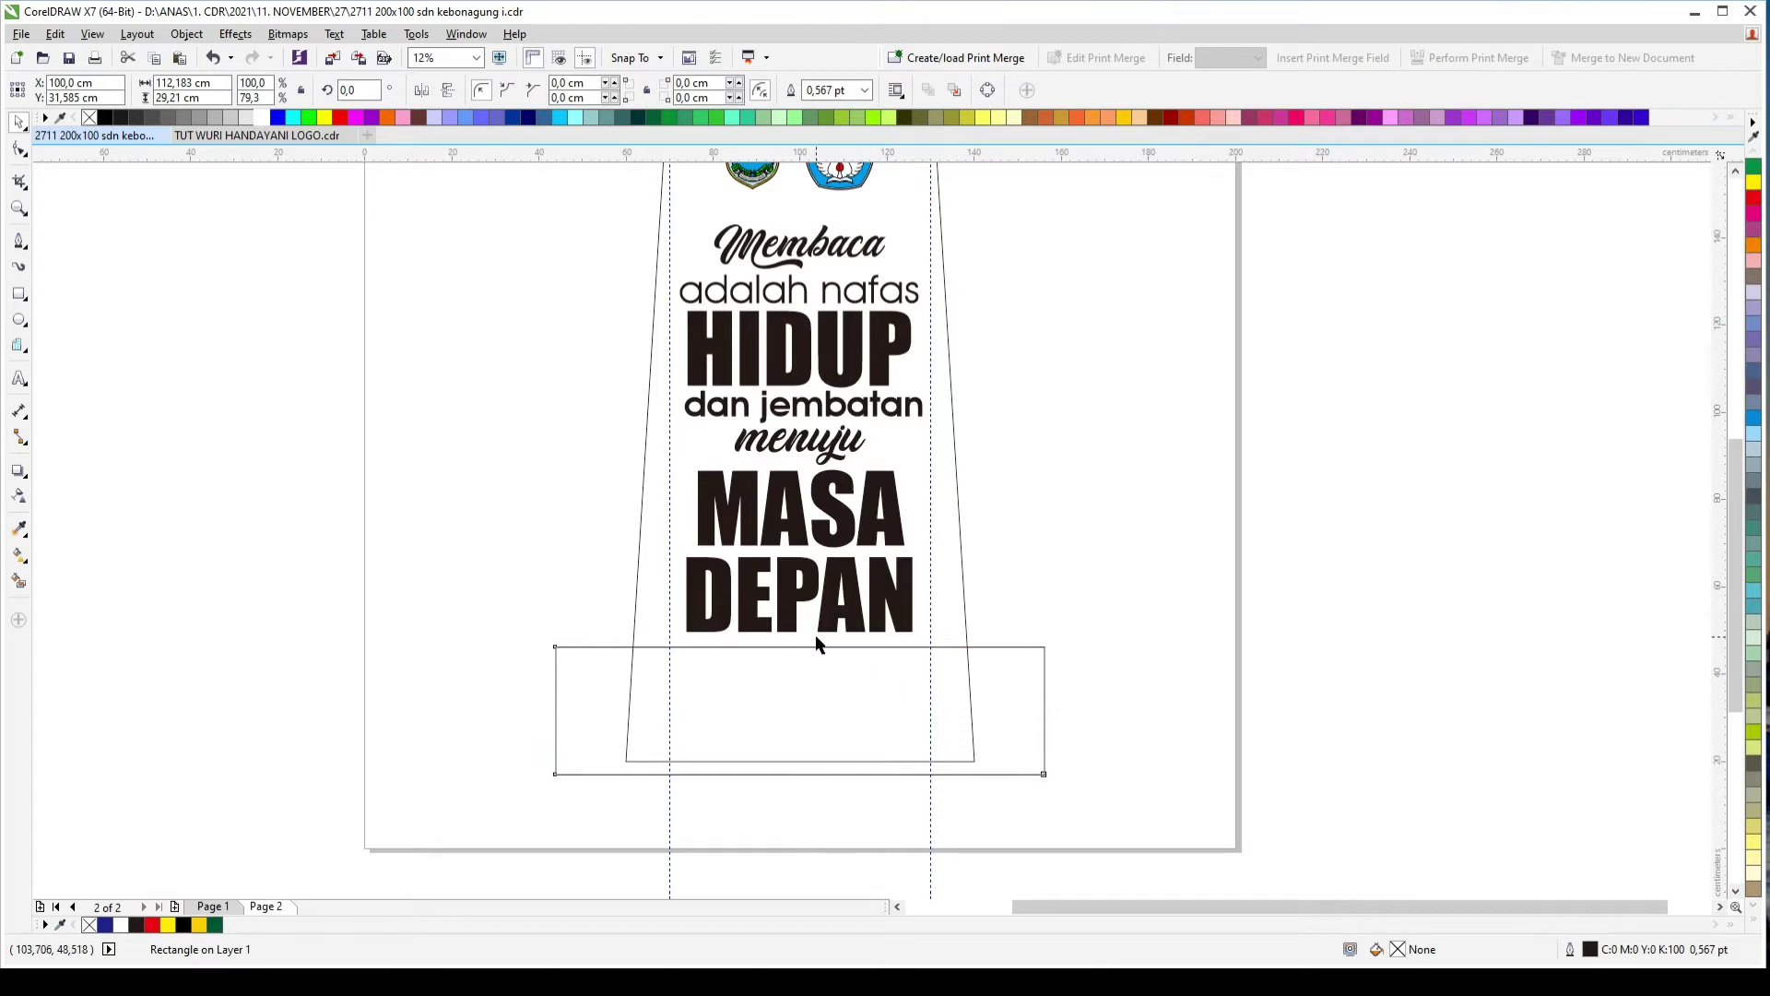
{"action": "key", "text": "ctrl+q"}
{"action": "left_click_drag", "start_coordinate": [547, 713], "coordinate": [604, 711]}
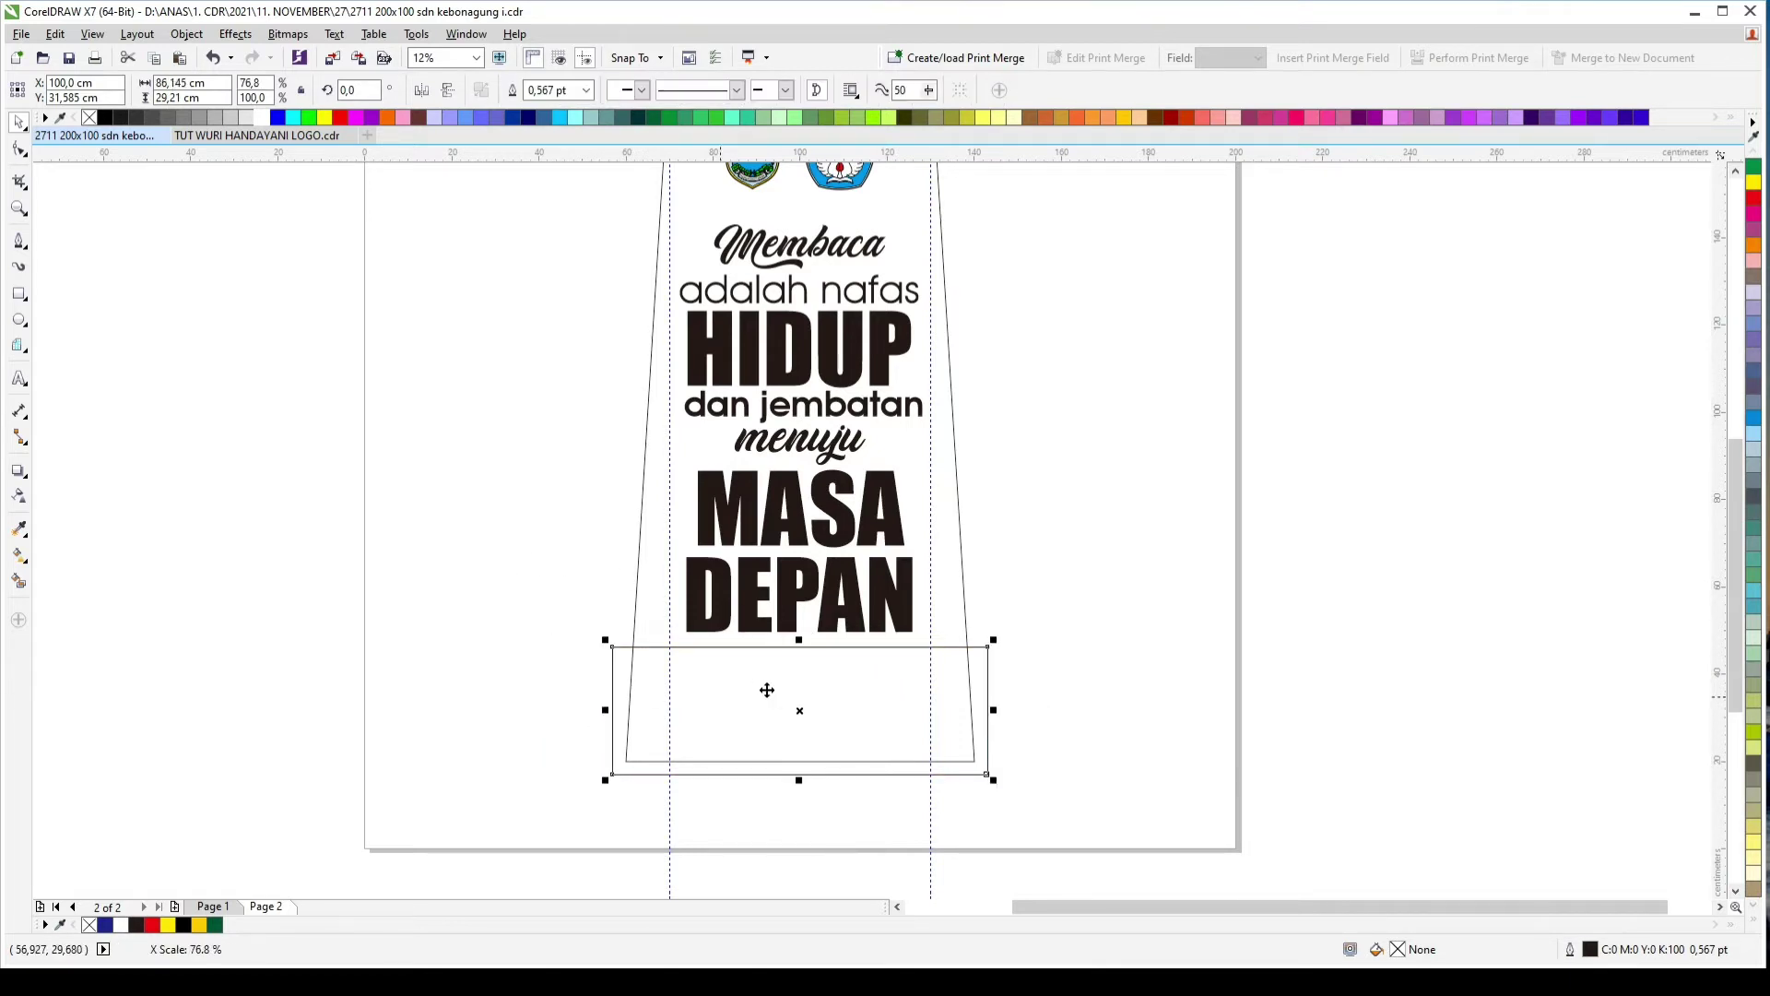
Step: Convert the top edge of the converted rectangle to a curve and bend it into a gentle wave
{"action": "left_click", "coordinate": [19, 150]}
{"action": "left_click", "coordinate": [988, 646]}
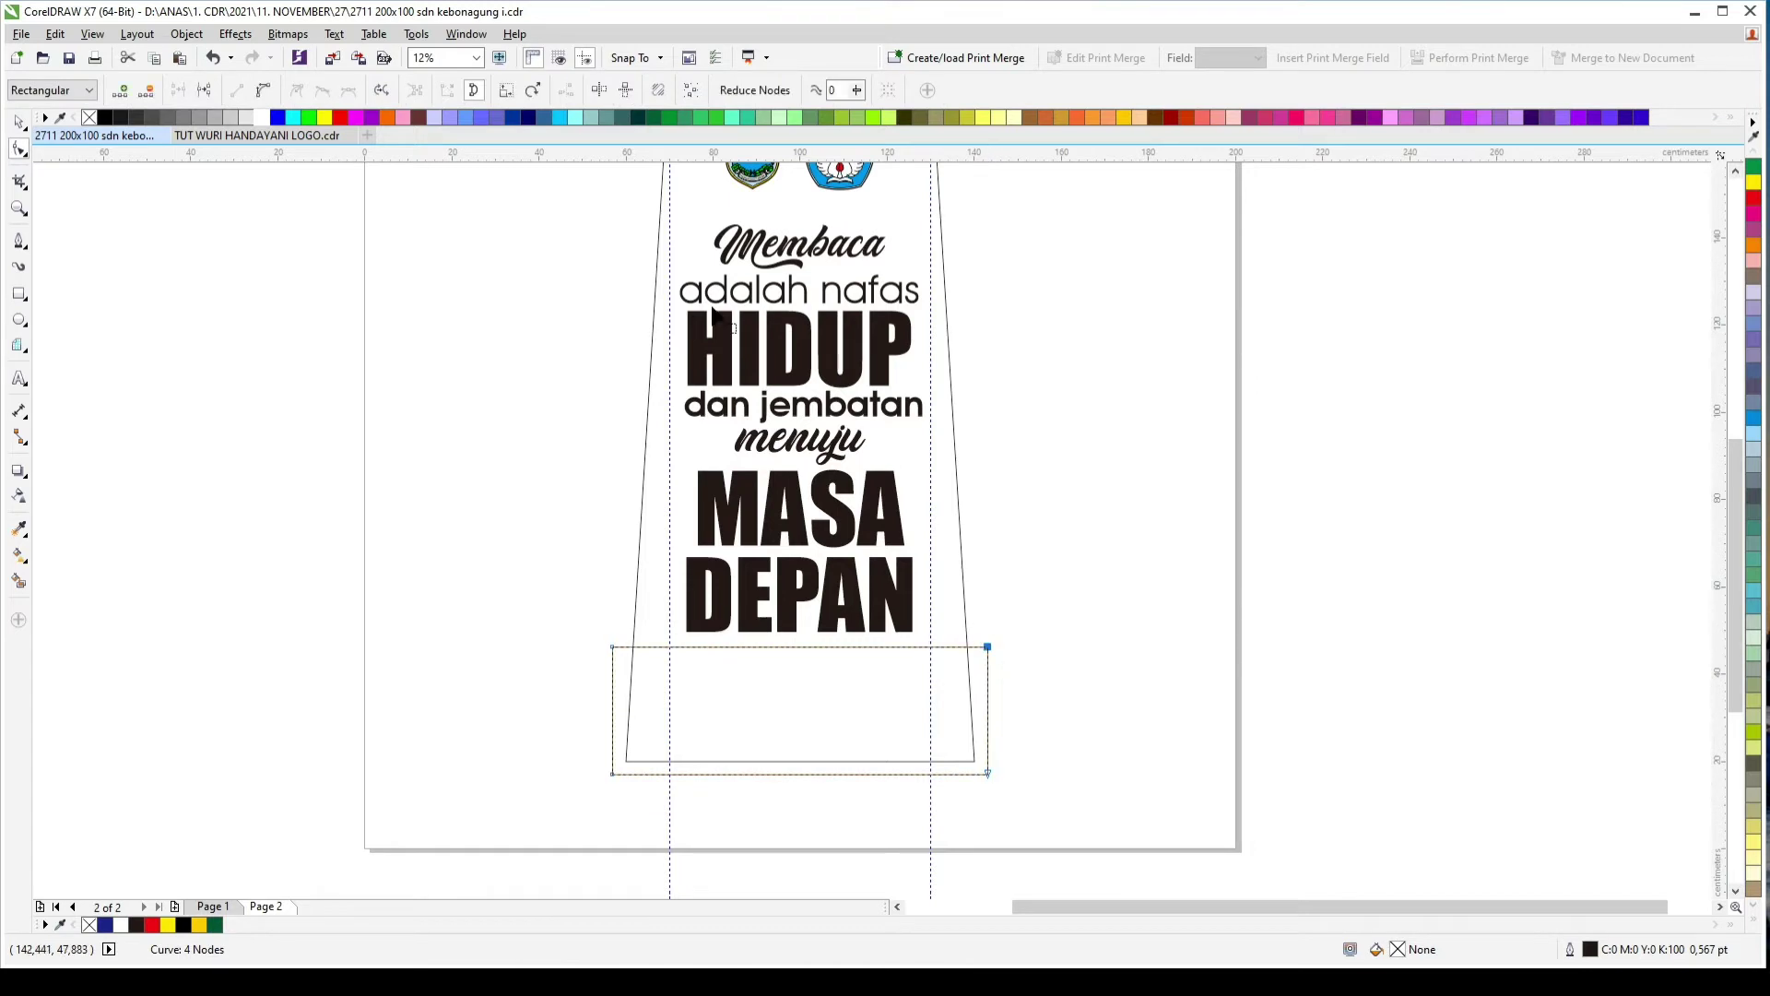
{"action": "left_click", "coordinate": [265, 91]}
{"action": "left_click_drag", "start_coordinate": [862, 647], "coordinate": [868, 712]}
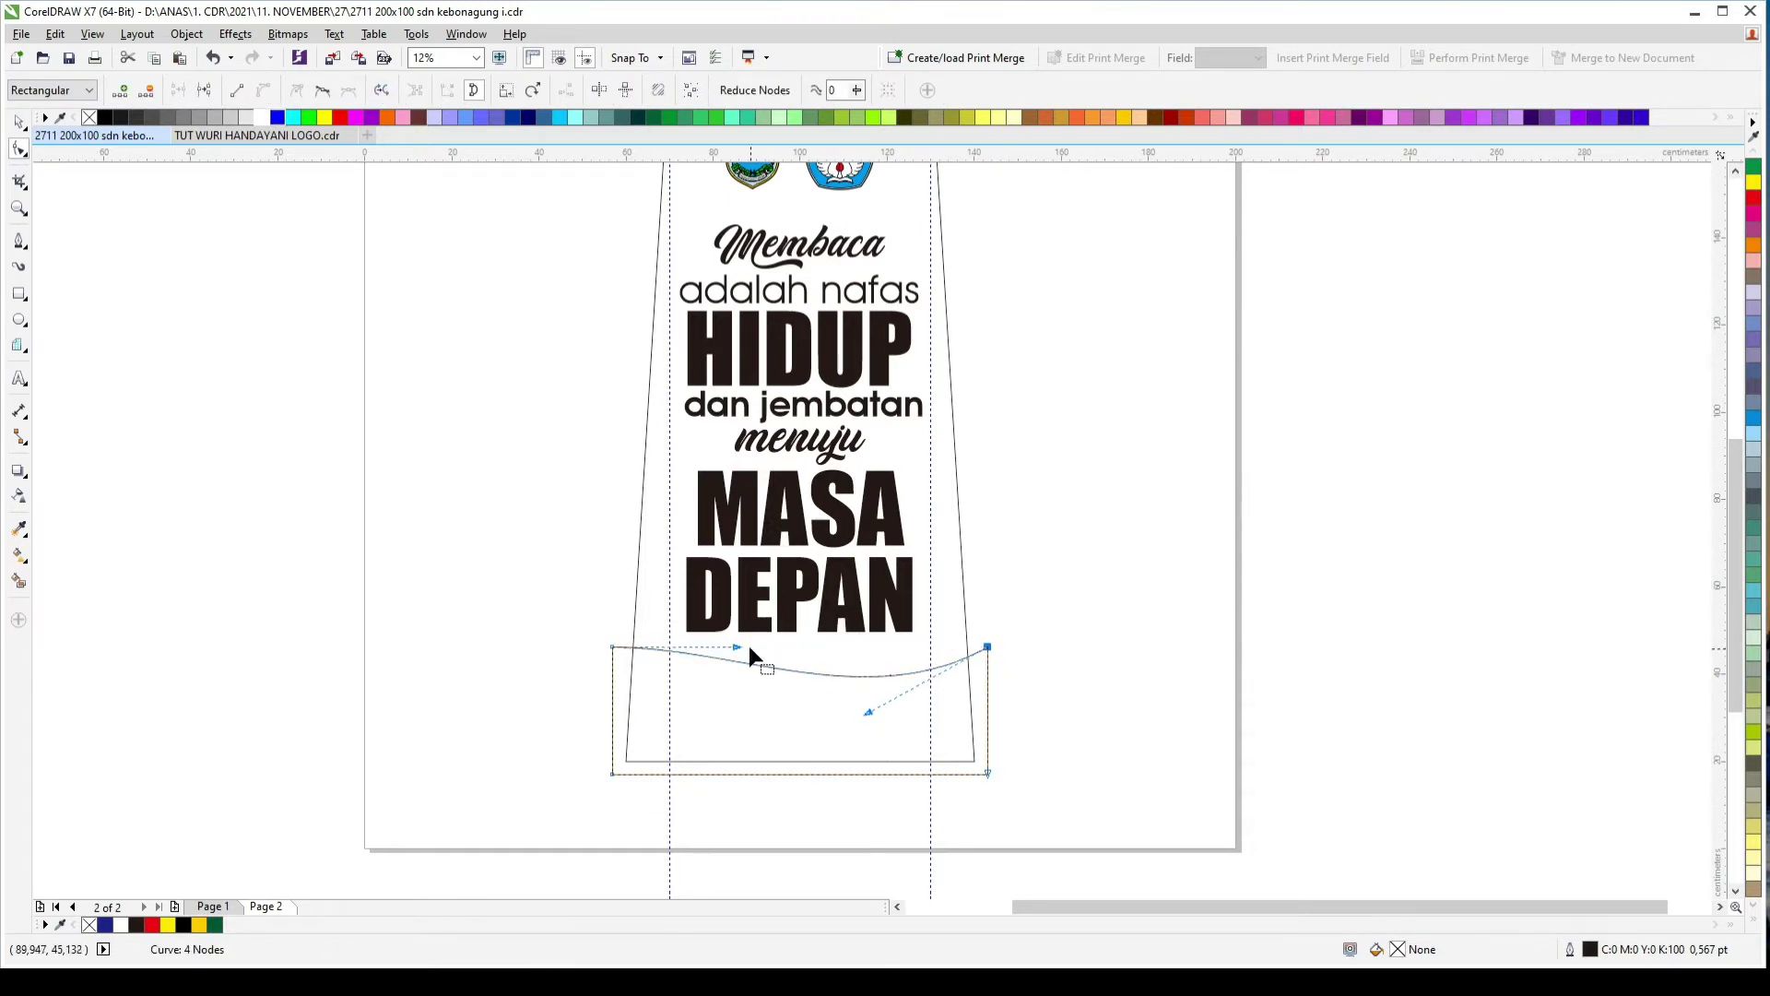
{"action": "left_click_drag", "start_coordinate": [738, 645], "coordinate": [736, 629]}
{"action": "left_click", "coordinate": [19, 121]}
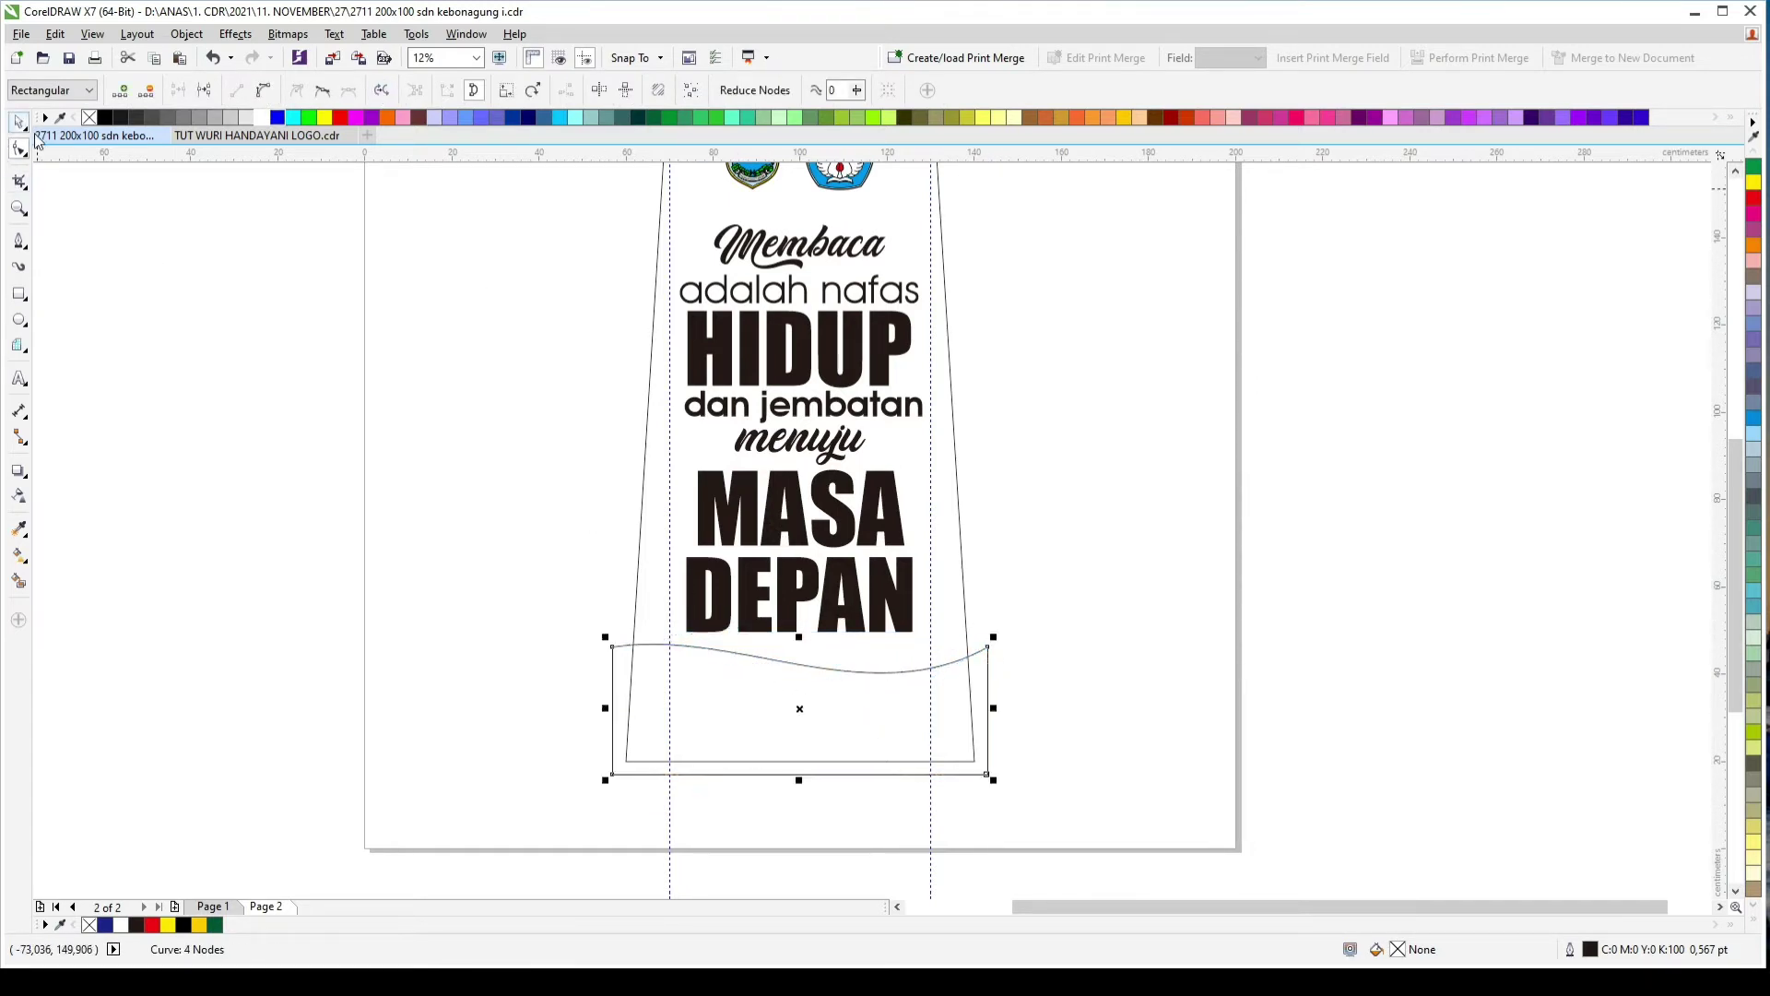
Step: Fill the wave shape with dark blue (C100 M100 Y0 K0) and remove its outline
{"action": "scroll", "coordinate": [767, 680], "scroll_direction": "up", "scroll_amount": 2}
{"action": "left_click", "coordinate": [1754, 246]}
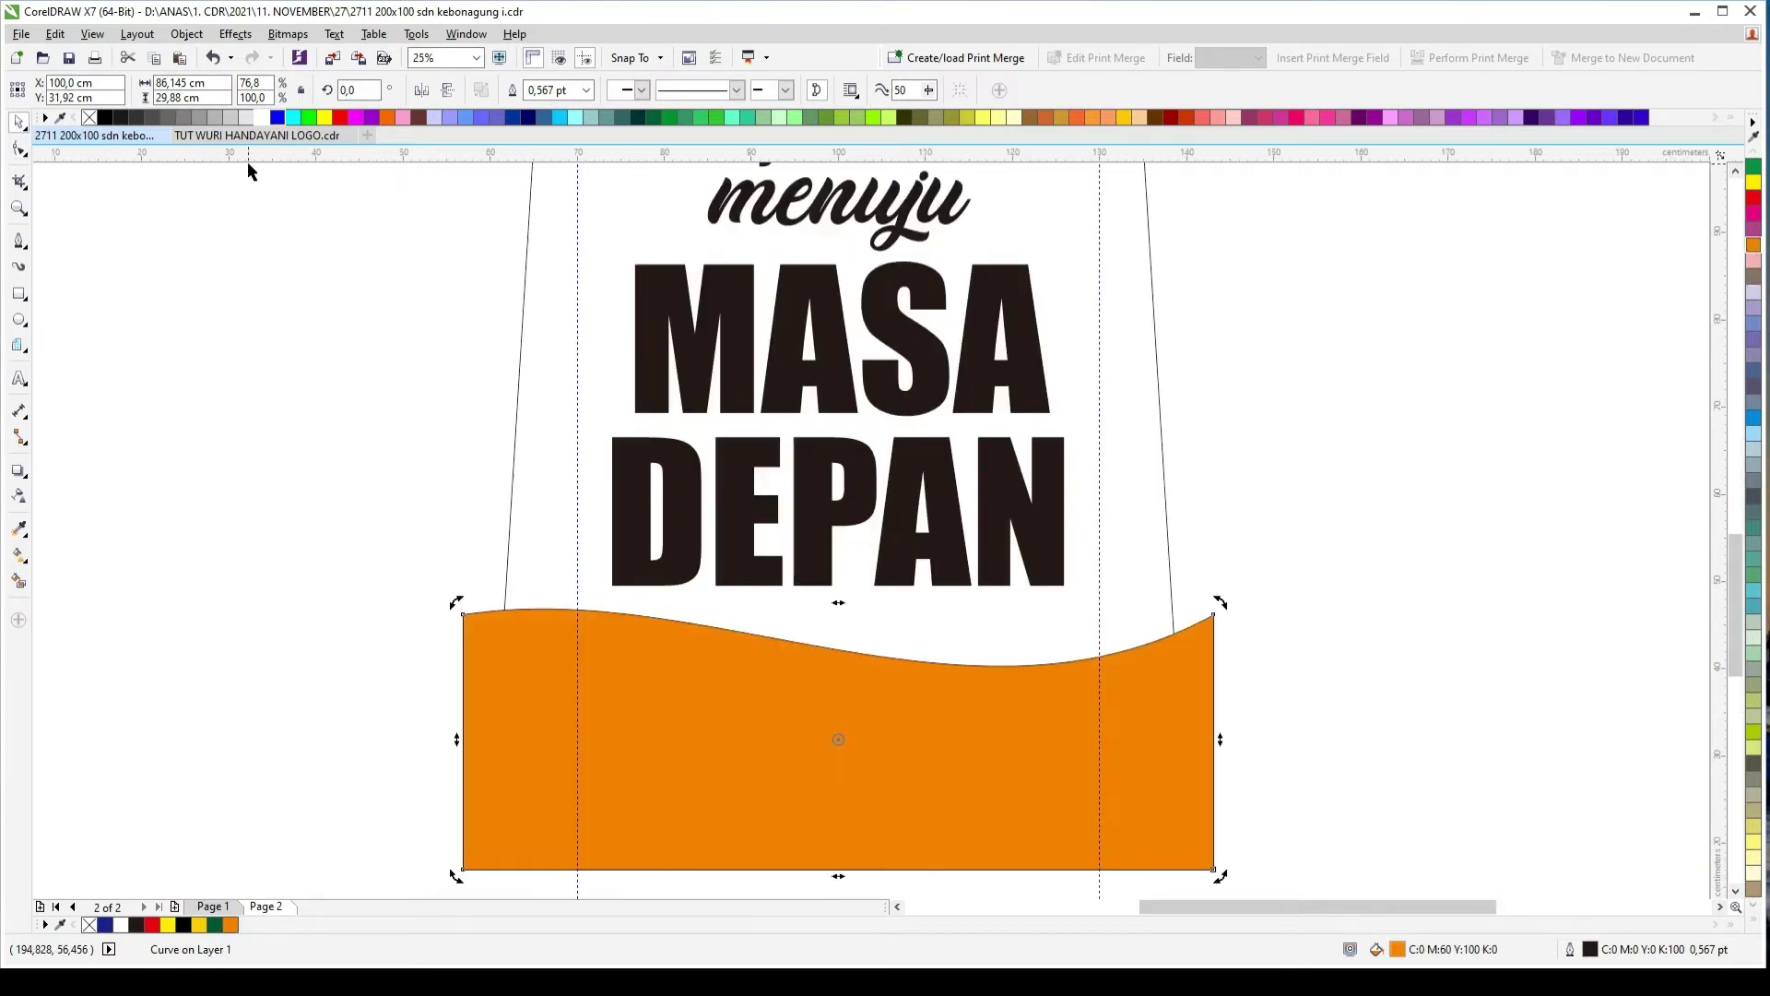
{"action": "right_click", "coordinate": [89, 117]}
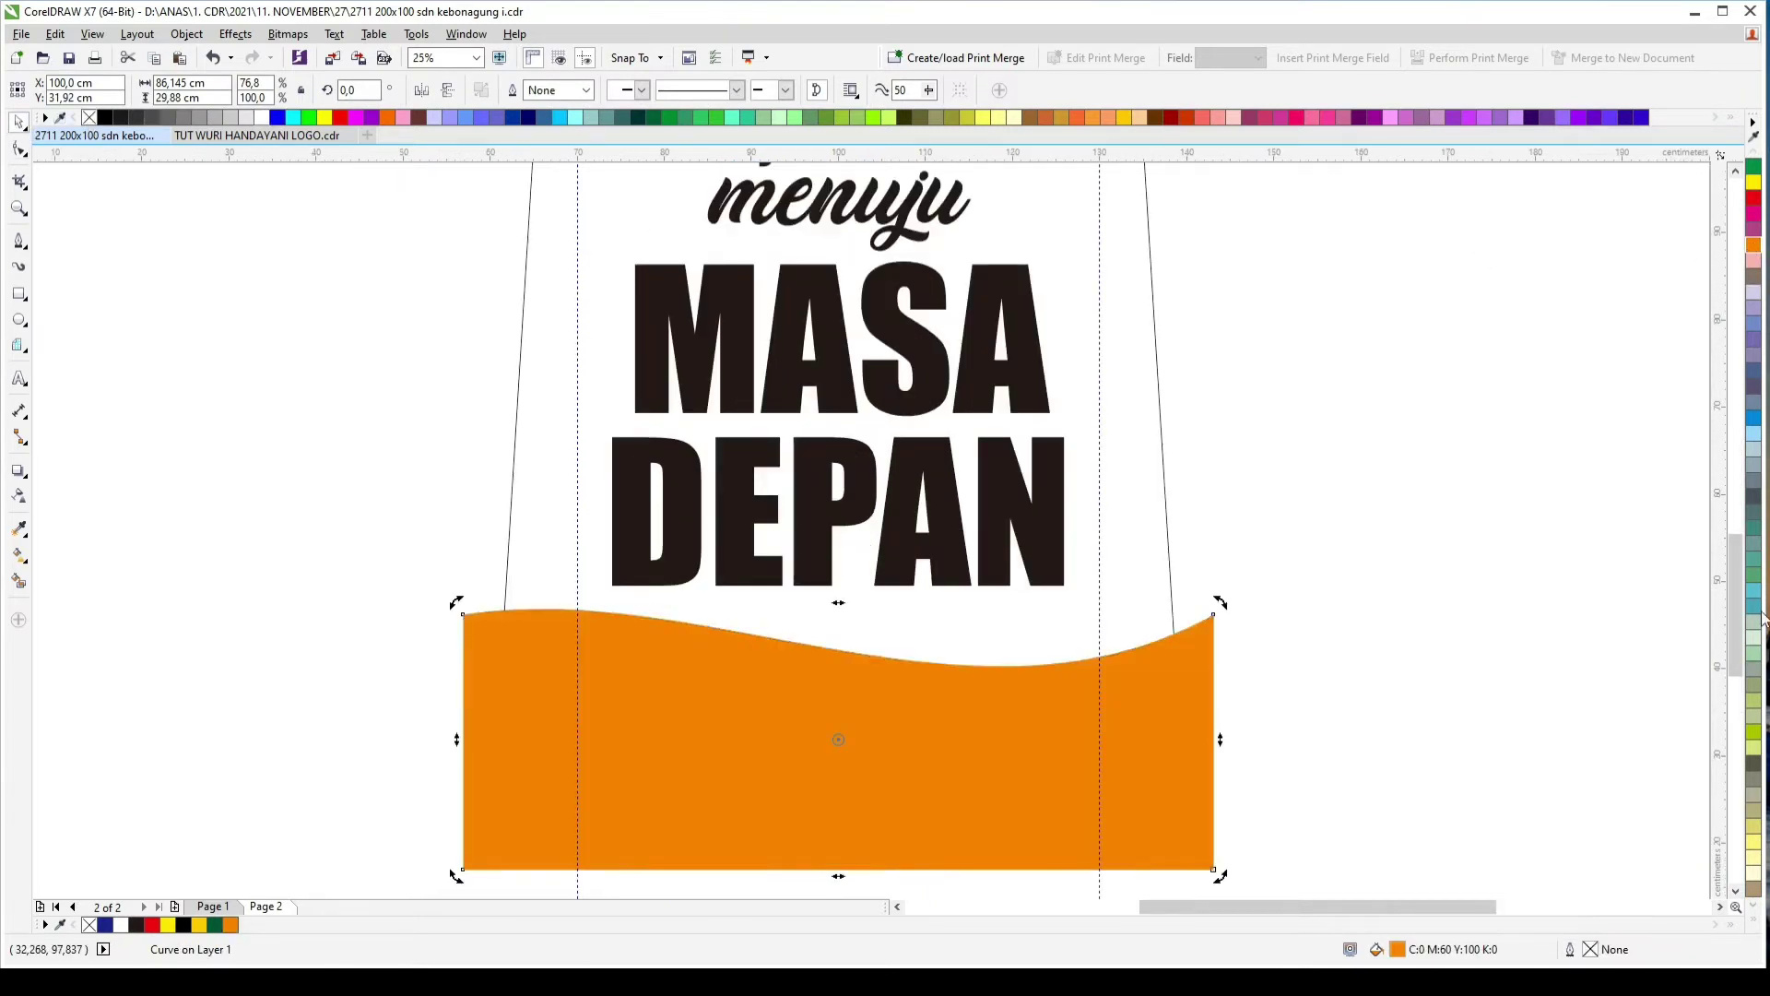
{"action": "left_click", "coordinate": [1755, 909]}
{"action": "left_click", "coordinate": [1707, 341]}
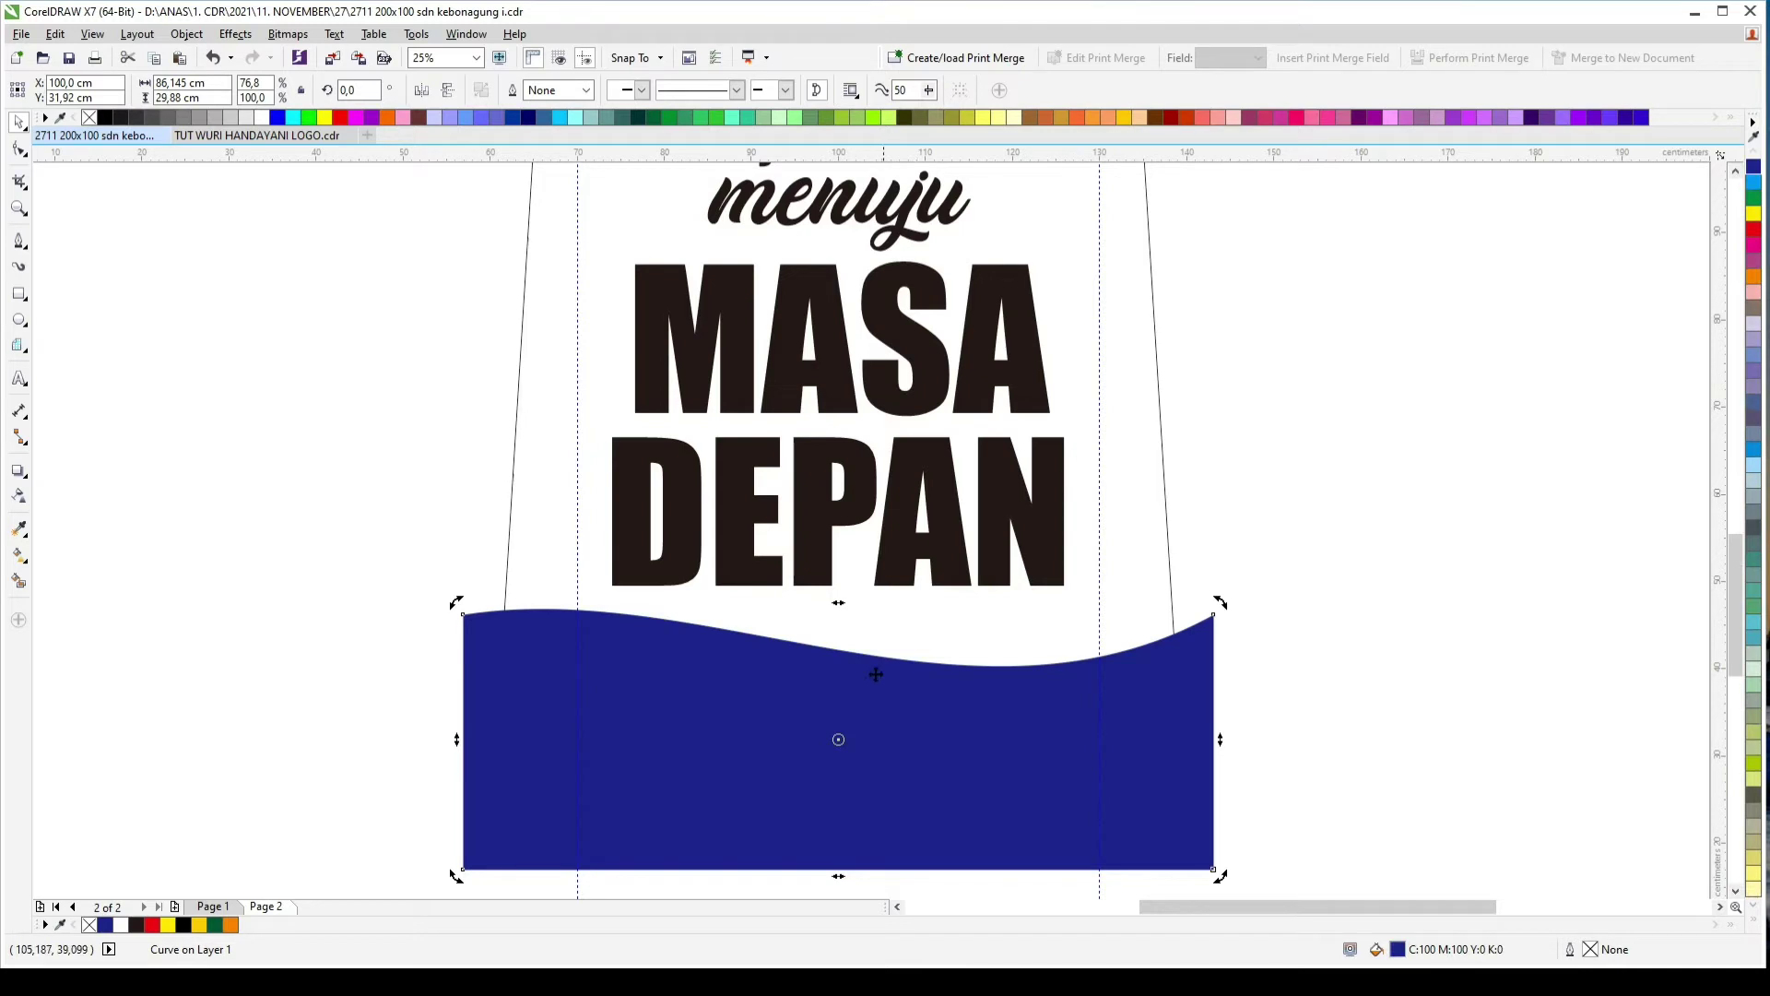
Step: Make a copy of the wave rotated about 4.5°, raise it slightly, fill it light blue (C100 M0 Y0 K0) and send it behind
{"action": "left_click", "coordinate": [741, 667]}
{"action": "left_click_drag", "start_coordinate": [1208, 611], "coordinate": [1216, 570]}
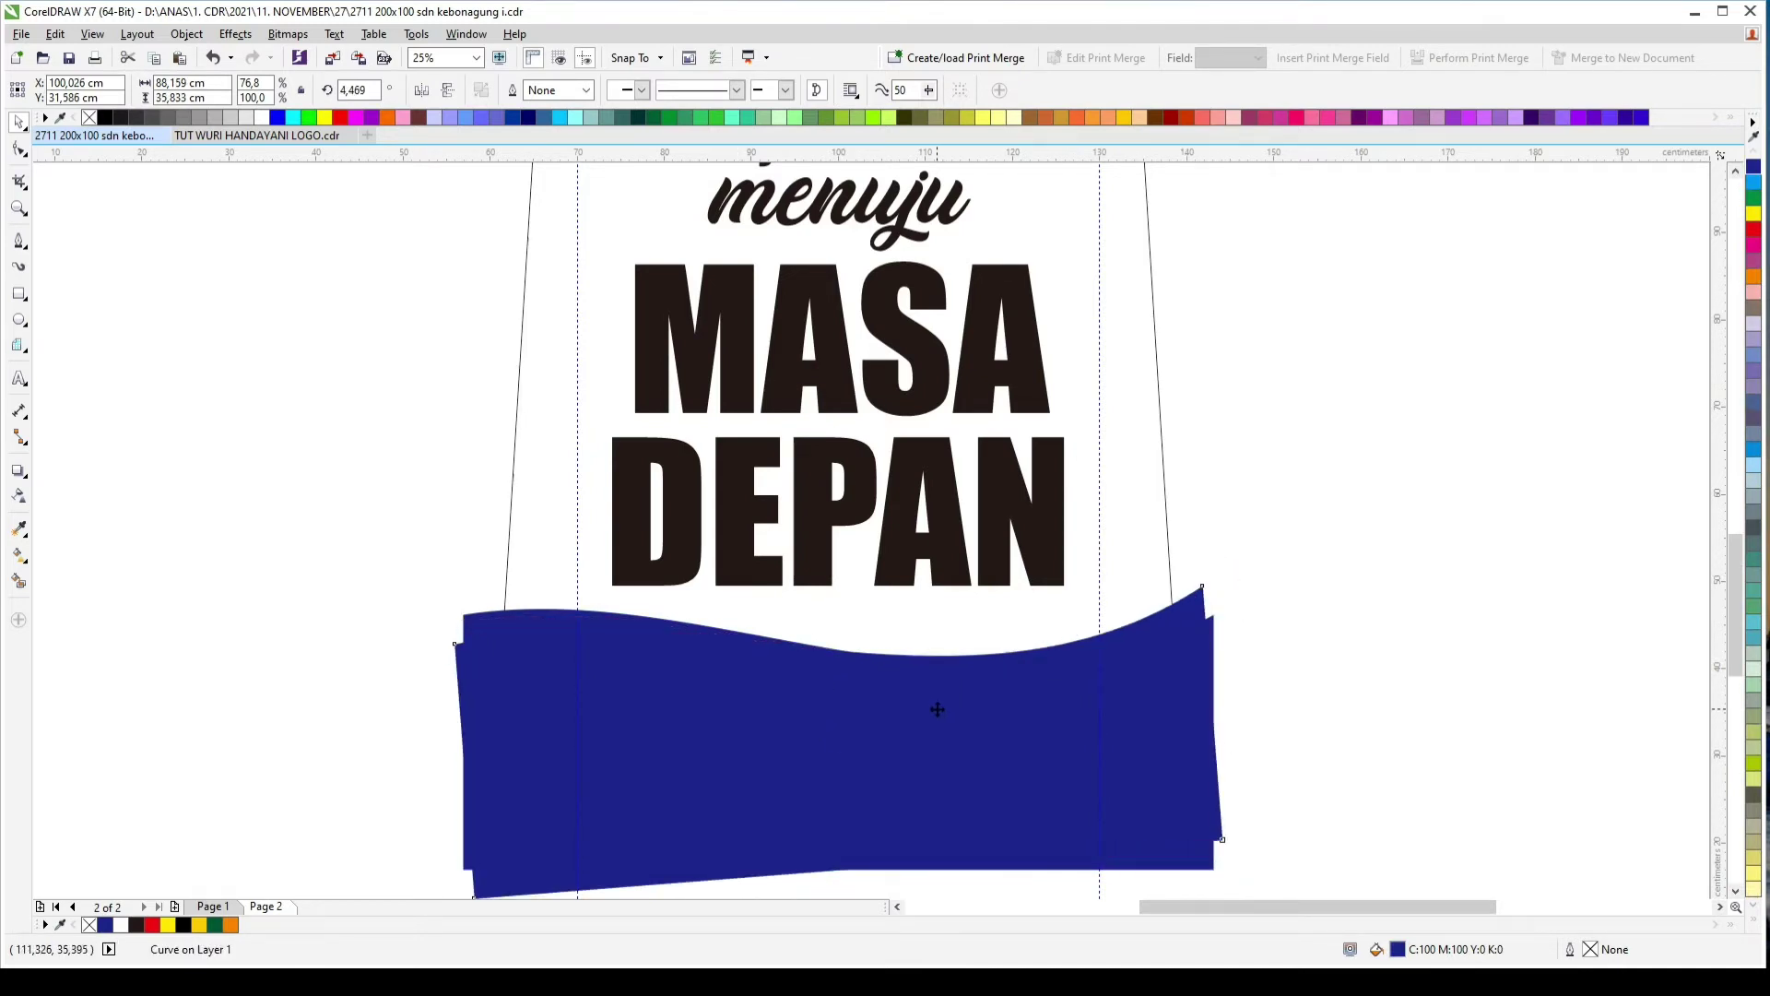
{"action": "left_click_drag", "start_coordinate": [937, 709], "coordinate": [949, 680]}
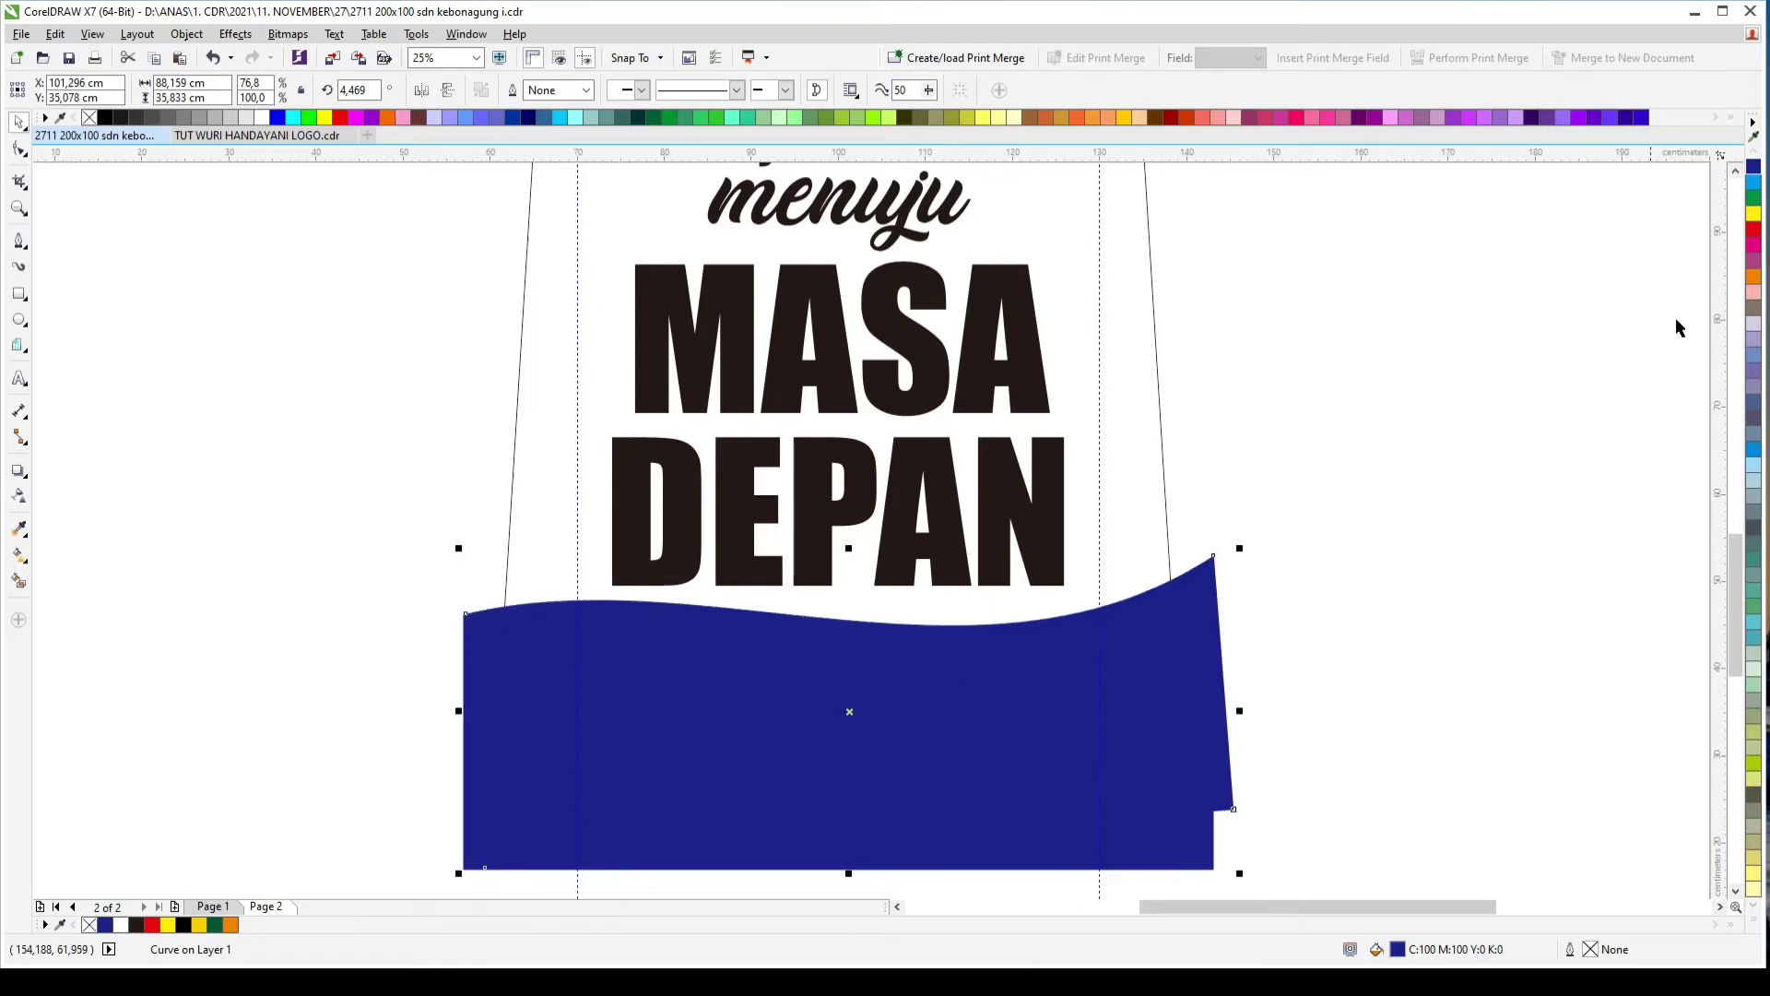
{"action": "left_click", "coordinate": [1753, 185]}
{"action": "key", "text": "shift+Page_Down"}
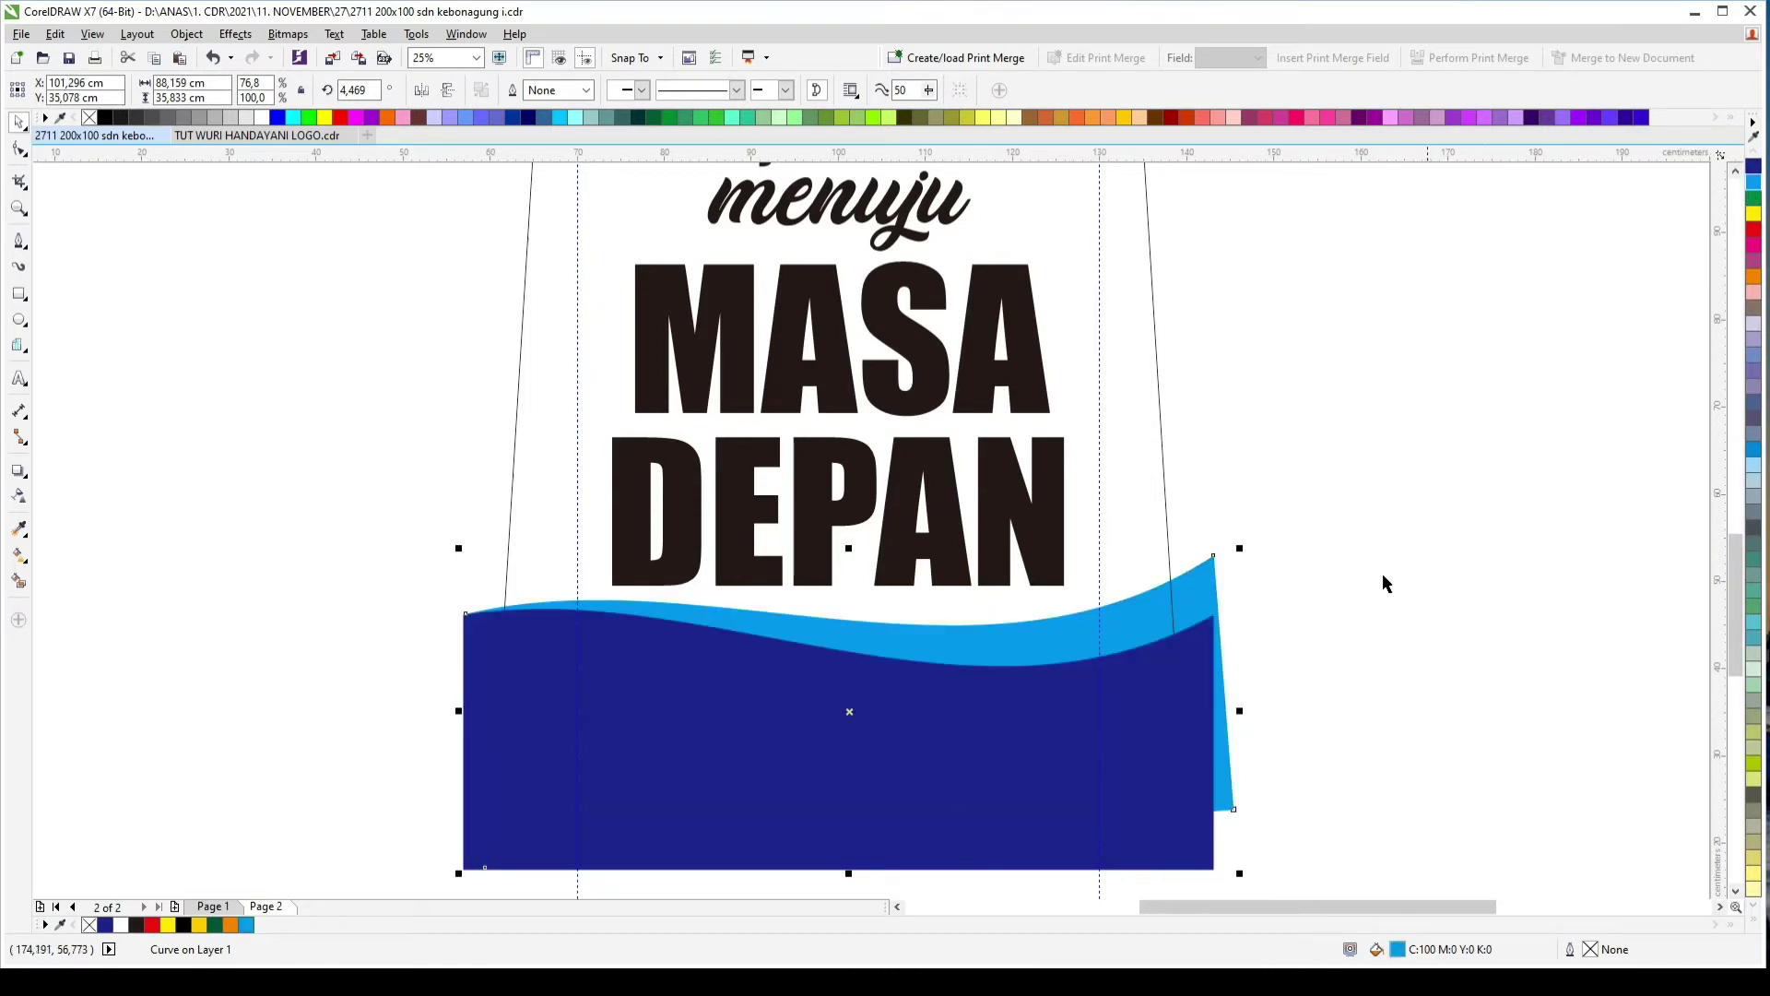
Step: PowerClip both blue waves inside the tapered banner shape
{"action": "left_click", "coordinate": [1136, 746], "text": "shift"}
{"action": "key", "text": "ctrl+1"}
{"action": "left_click", "coordinate": [1134, 536]}
{"action": "scroll", "coordinate": [1112, 537], "scroll_direction": "down", "scroll_amount": 1}
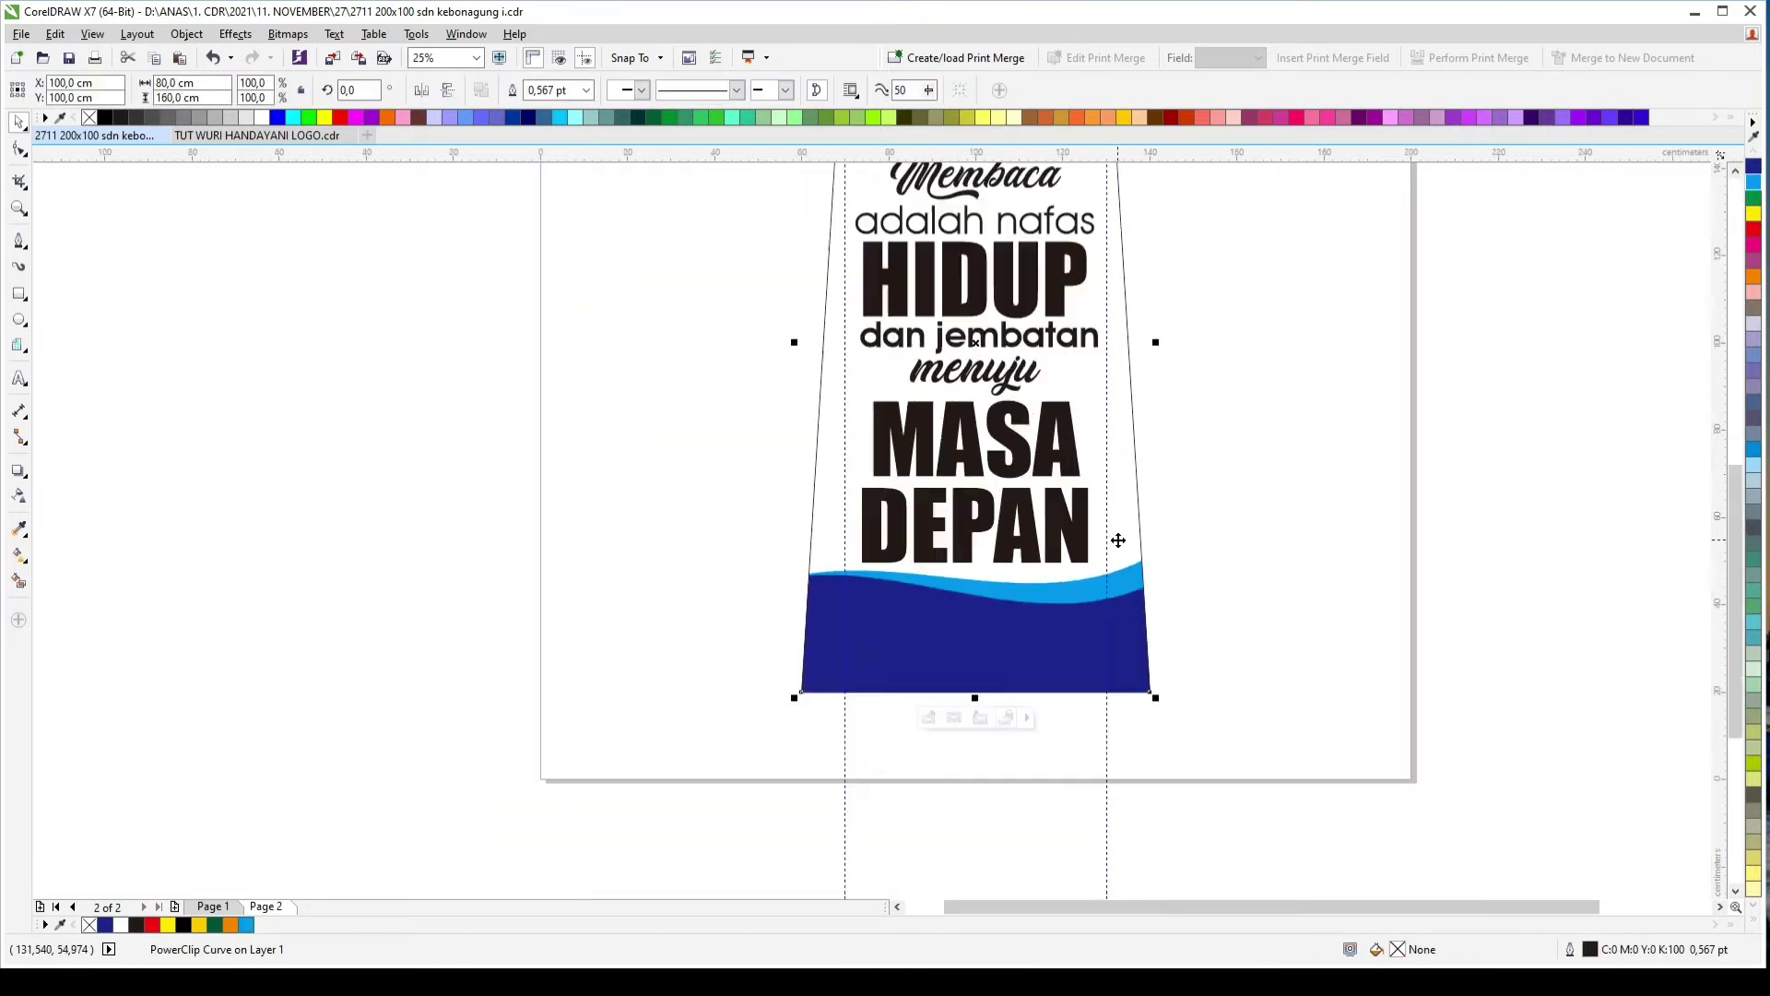
Step: Duplicate the "dan jembatan" text onto the dark blue wave and replace the copy's wording with "PERPUSTAKAAN"
{"action": "key", "text": "Escape"}
{"action": "left_click", "coordinate": [1048, 335]}
{"action": "left_click_drag", "start_coordinate": [1047, 334], "coordinate": [1049, 628]}
{"action": "double_click", "coordinate": [1050, 628]}
{"action": "type", "text": "PERPUSTA"}
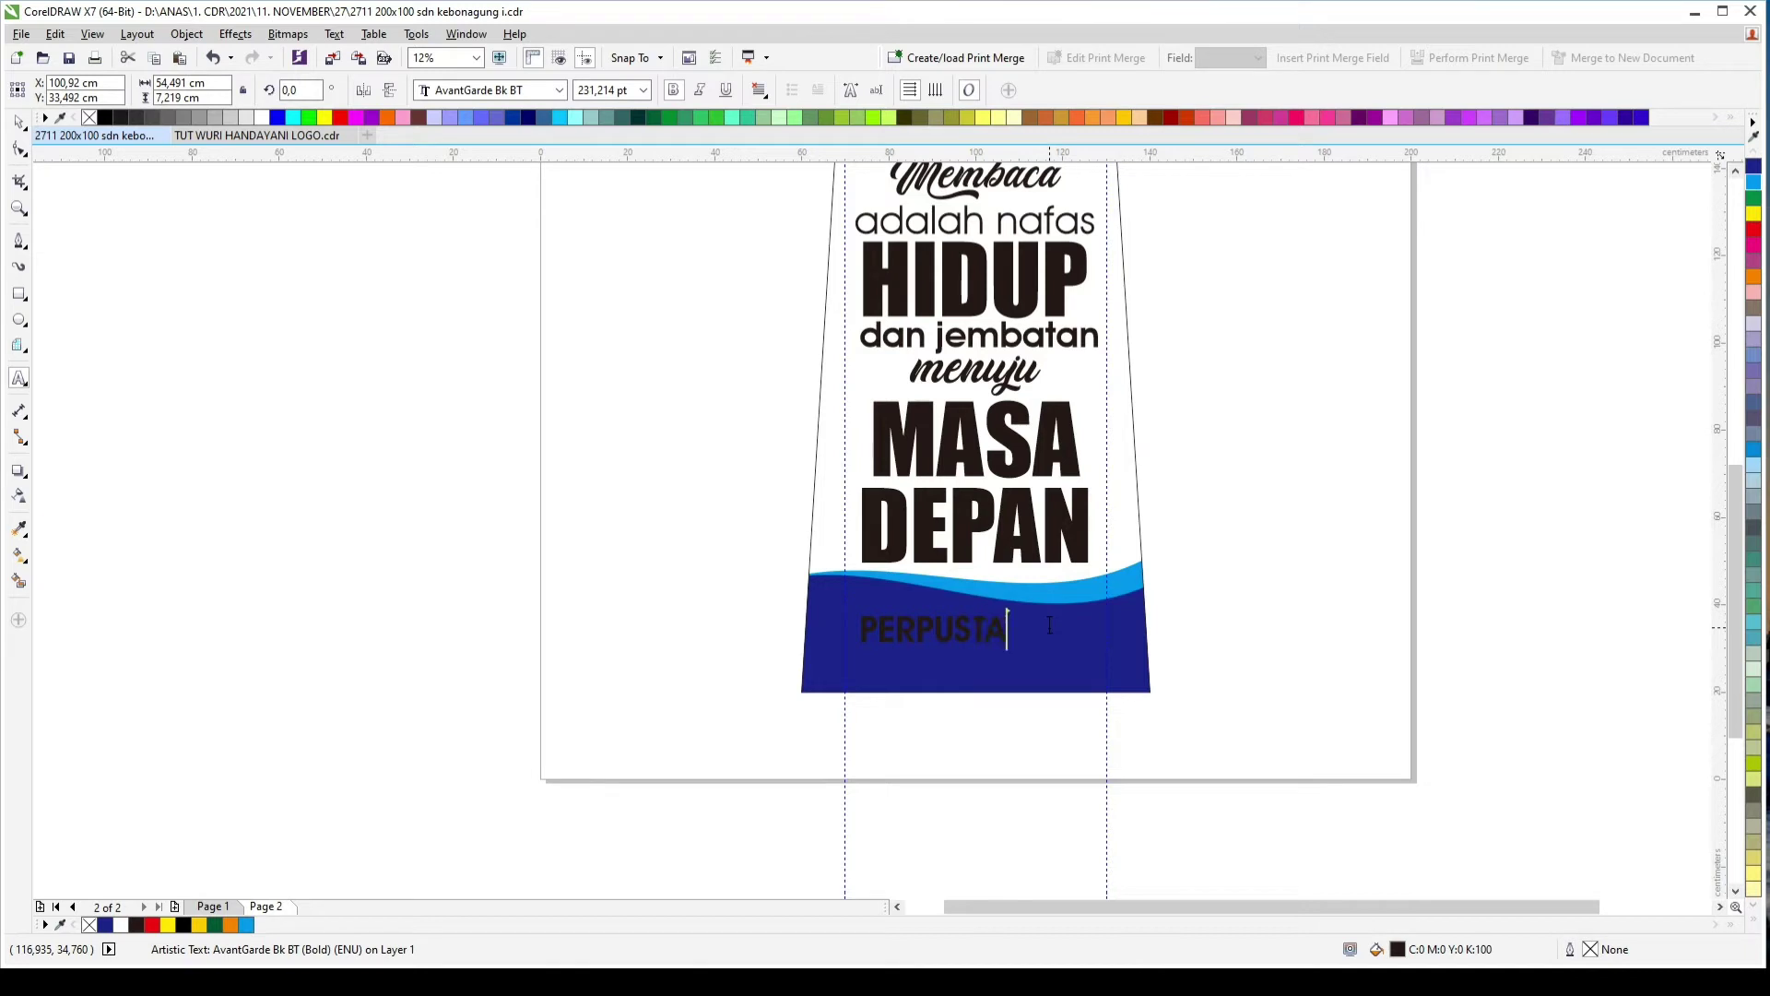
{"action": "type", "text": "KAAN"}
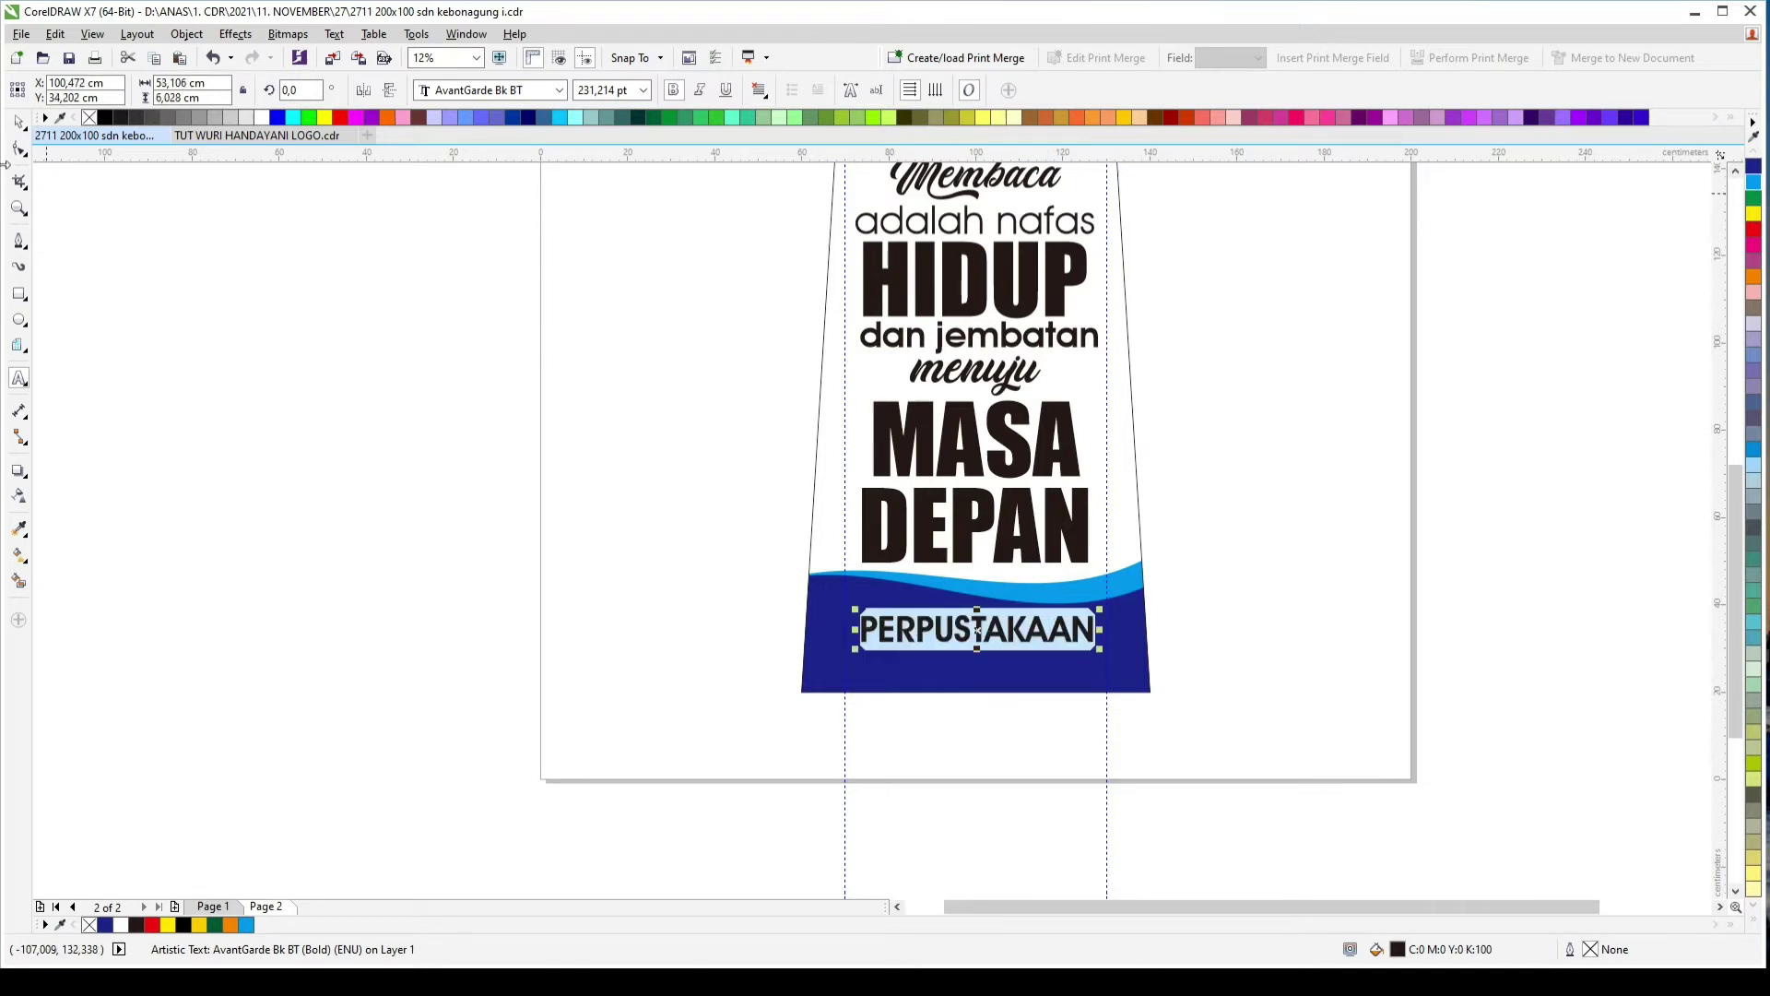
{"action": "key", "text": "ctrl+space"}
Step: Centre the "PERPUSTAKAAN" text horizontally in the banner and move it up near the wave's upper edge
{"action": "left_click", "coordinate": [1225, 573]}
{"action": "left_click_drag", "start_coordinate": [1227, 575], "coordinate": [778, 668]}
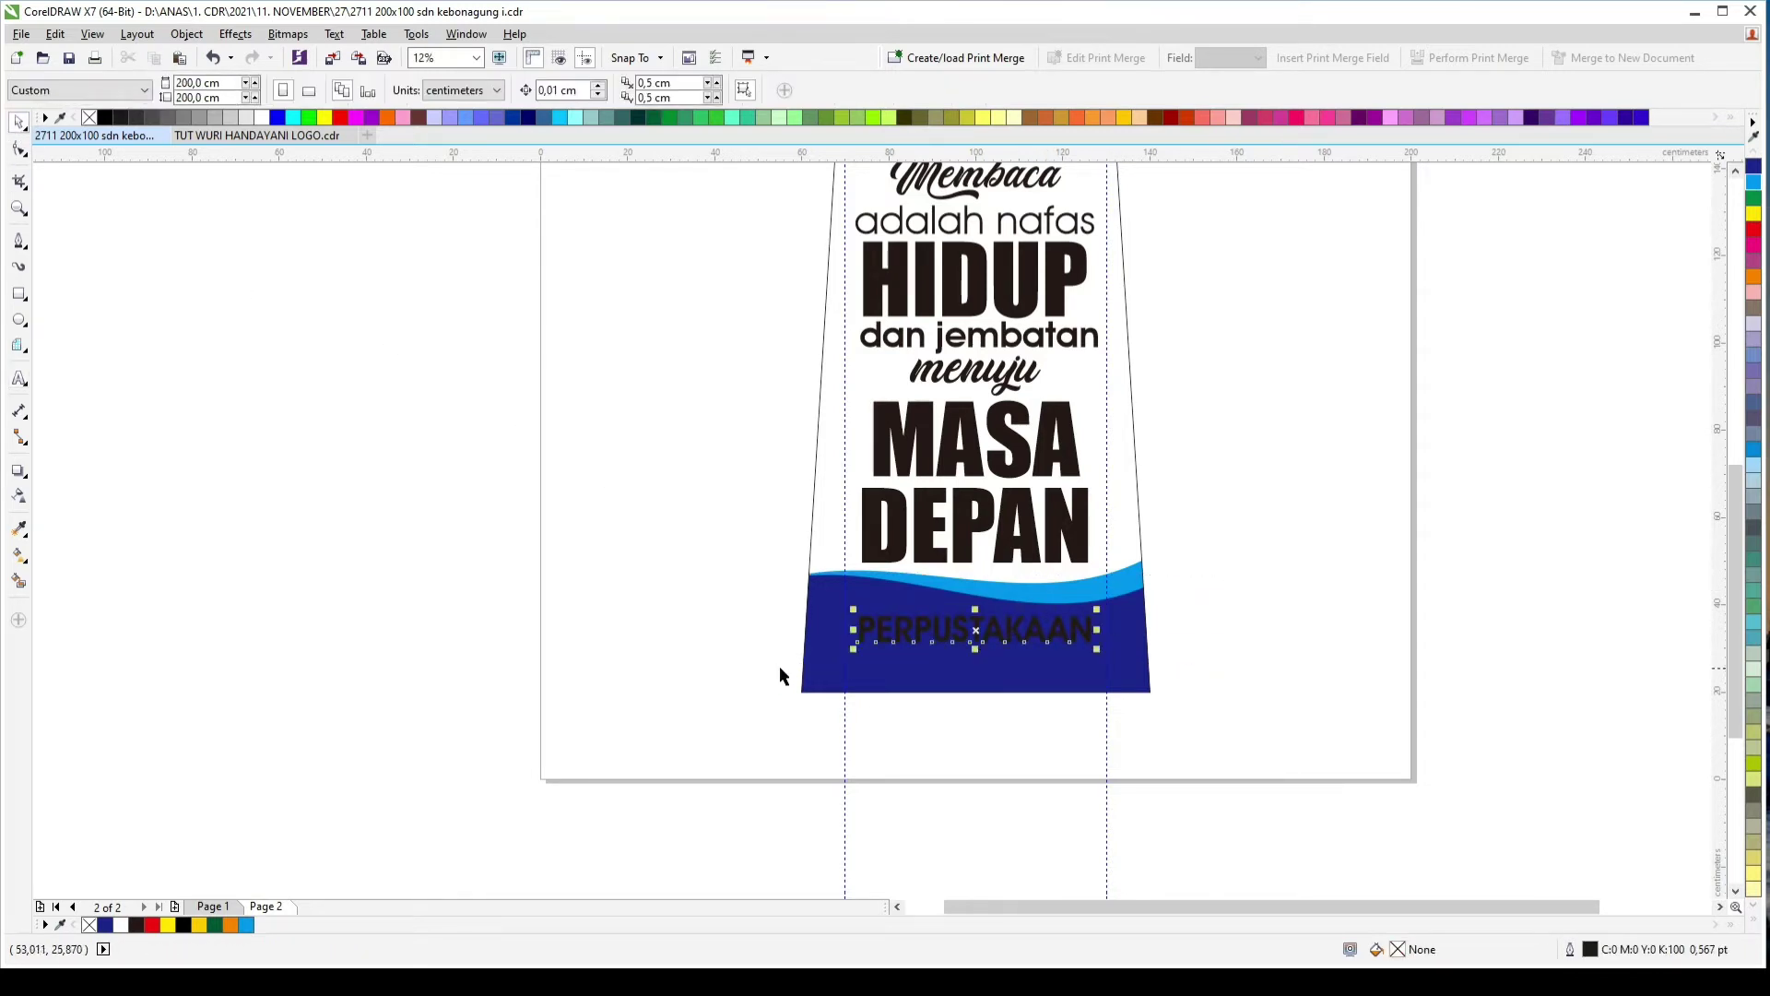
{"action": "scroll", "coordinate": [983, 634], "scroll_direction": "up", "scroll_amount": 1}
{"action": "left_click_drag", "start_coordinate": [1014, 616], "coordinate": [1011, 575]}
Step: Edit the banner's PowerClip contents and enlarge the dark blue wave to about 92.2 cm wide and 32 cm tall
{"action": "double_click", "coordinate": [1241, 632]}
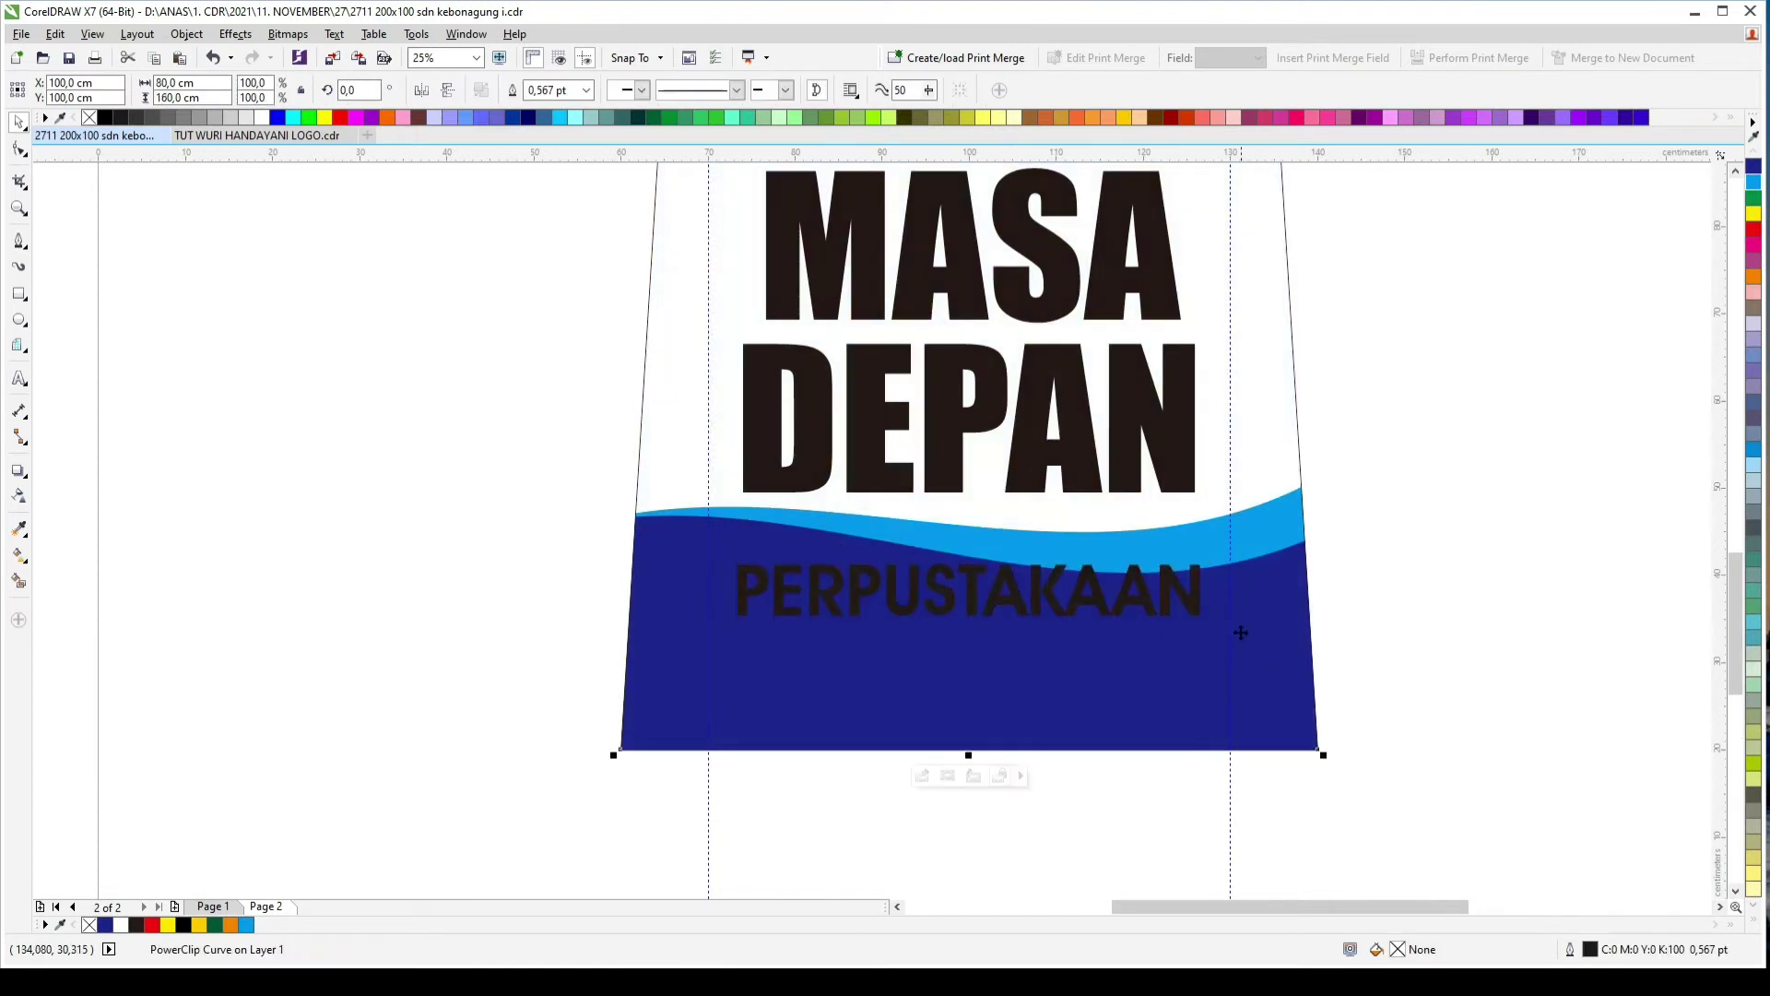
{"action": "left_click", "coordinate": [1280, 628]}
{"action": "left_click_drag", "start_coordinate": [1353, 512], "coordinate": [1403, 466]}
{"action": "left_click", "coordinate": [1395, 409]}
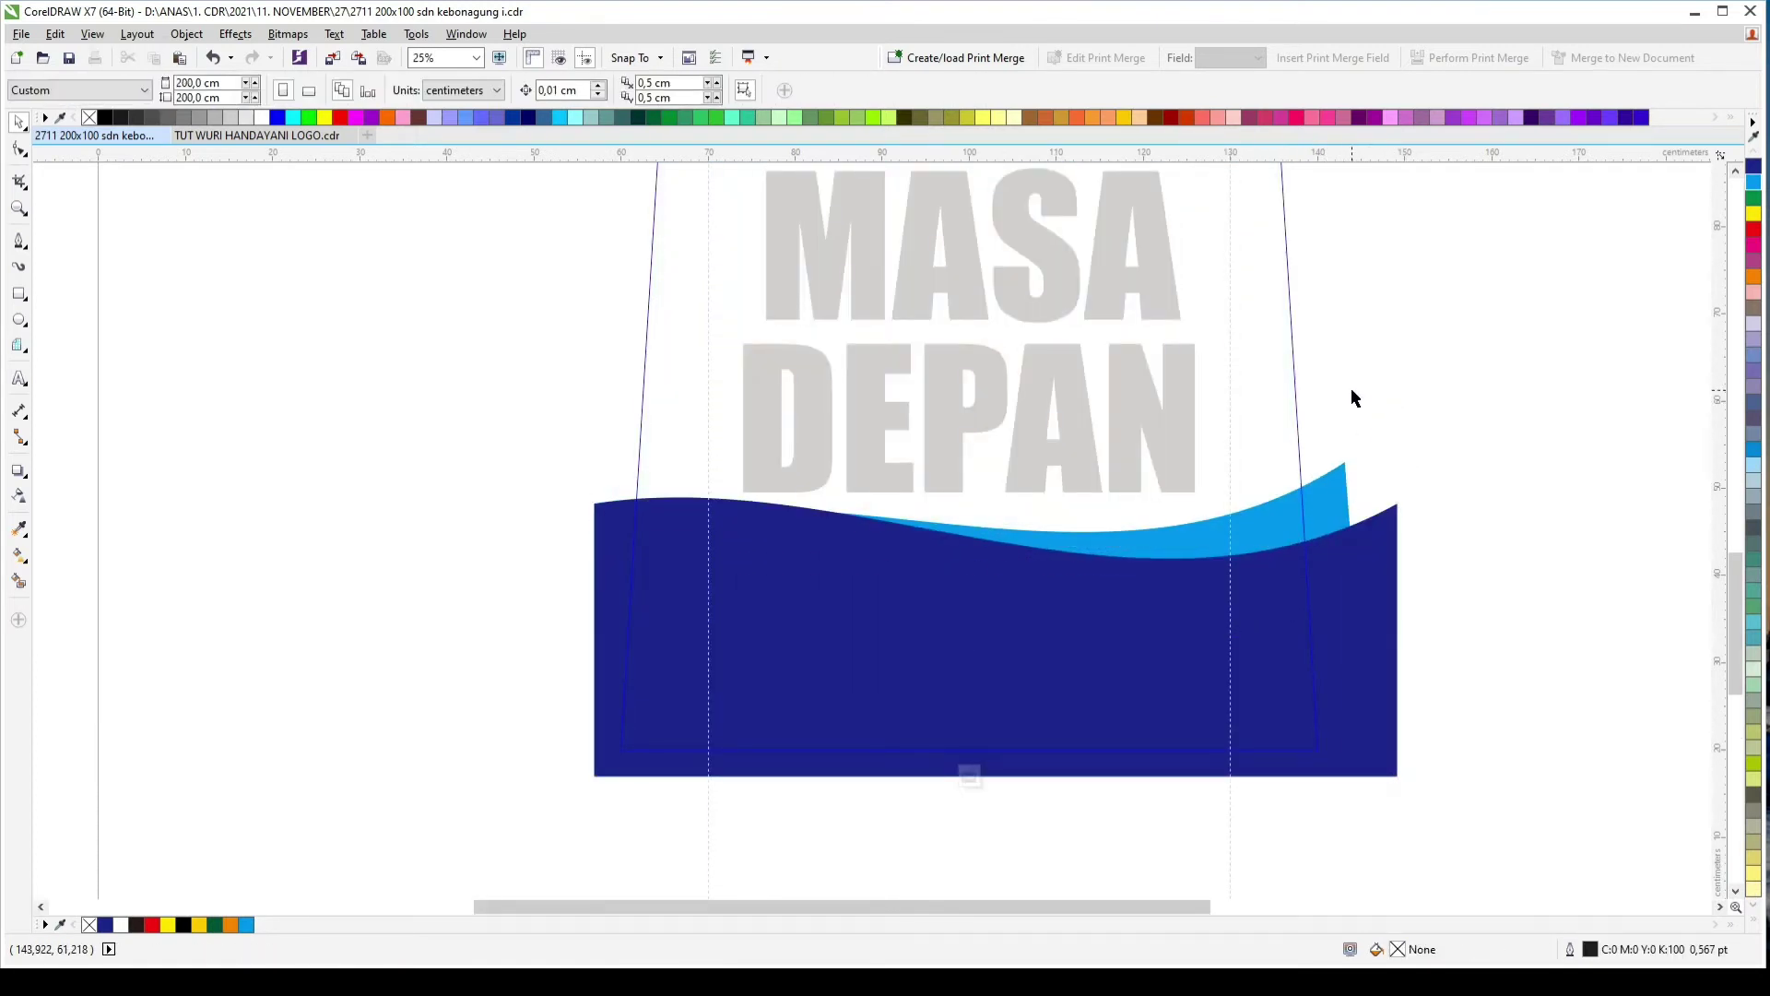
{"action": "left_click", "coordinate": [1352, 391], "text": "ctrl"}
Step: Reopen the banner's PowerClip contents and rotate the dark blue wave counterclockwise by about 2.9°
{"action": "scroll", "coordinate": [1141, 498], "scroll_direction": "down", "scroll_amount": 1}
{"action": "scroll", "coordinate": [1151, 527], "scroll_direction": "up", "scroll_amount": 1}
{"action": "double_click", "coordinate": [1242, 563]}
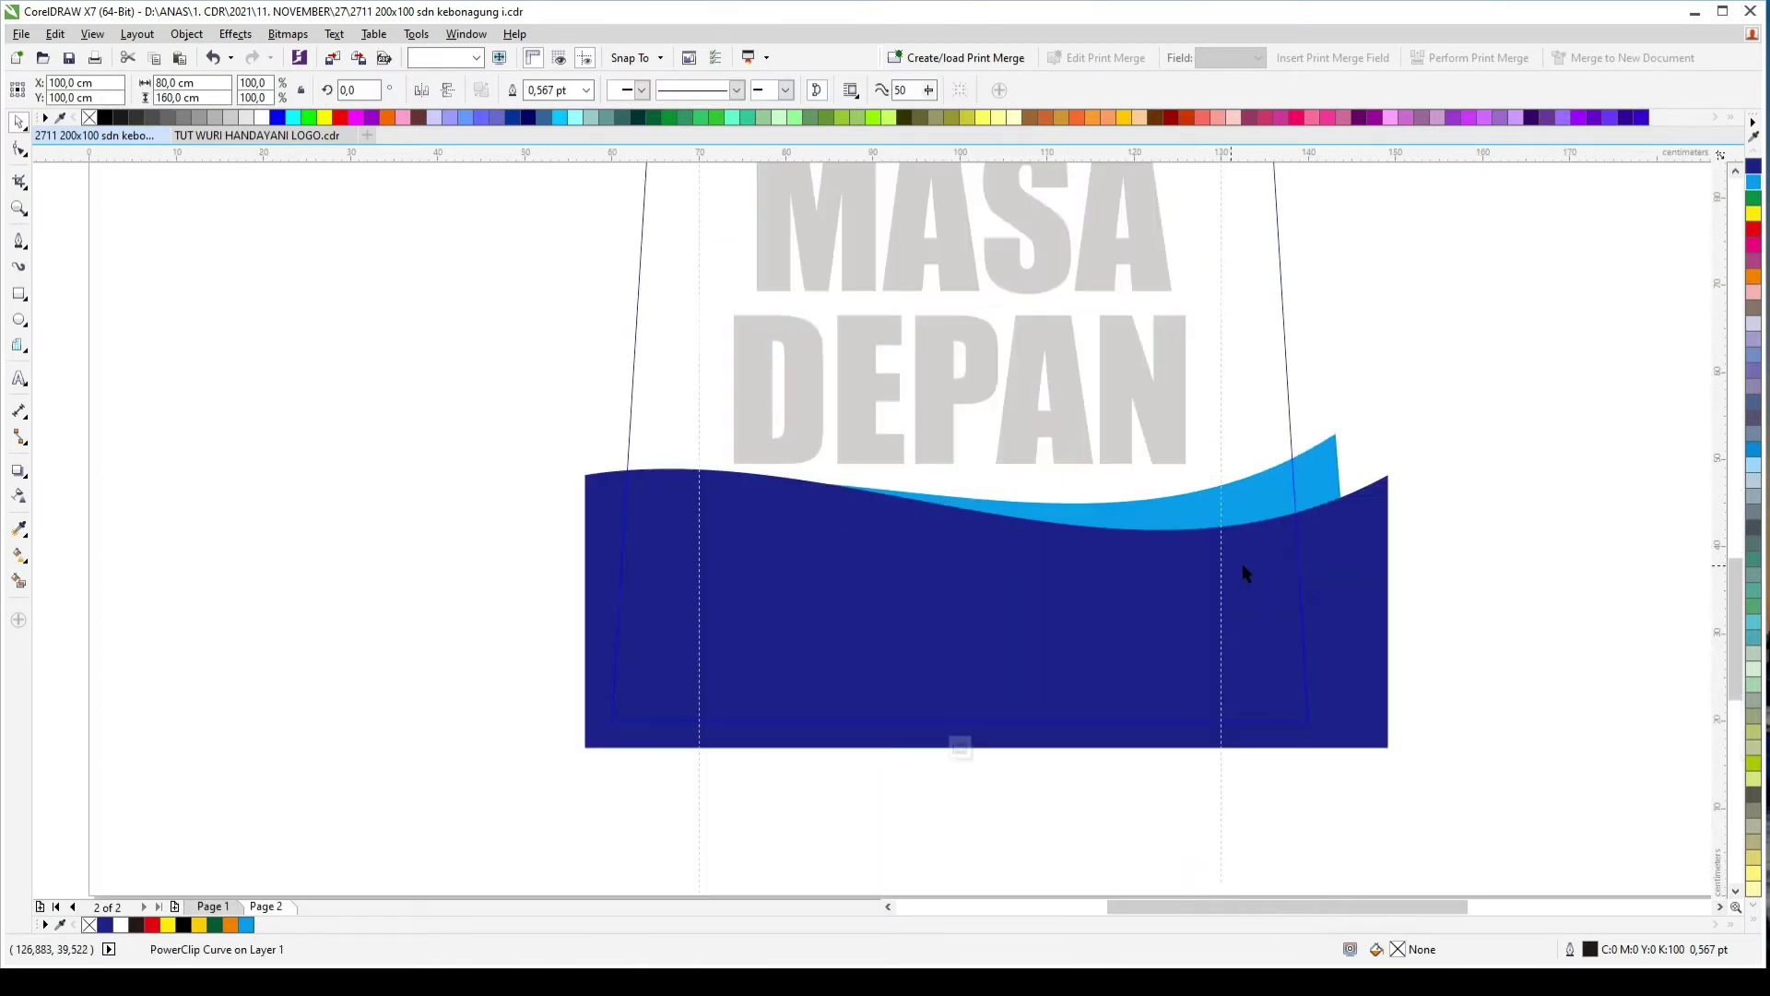
{"action": "left_click", "coordinate": [1394, 459]}
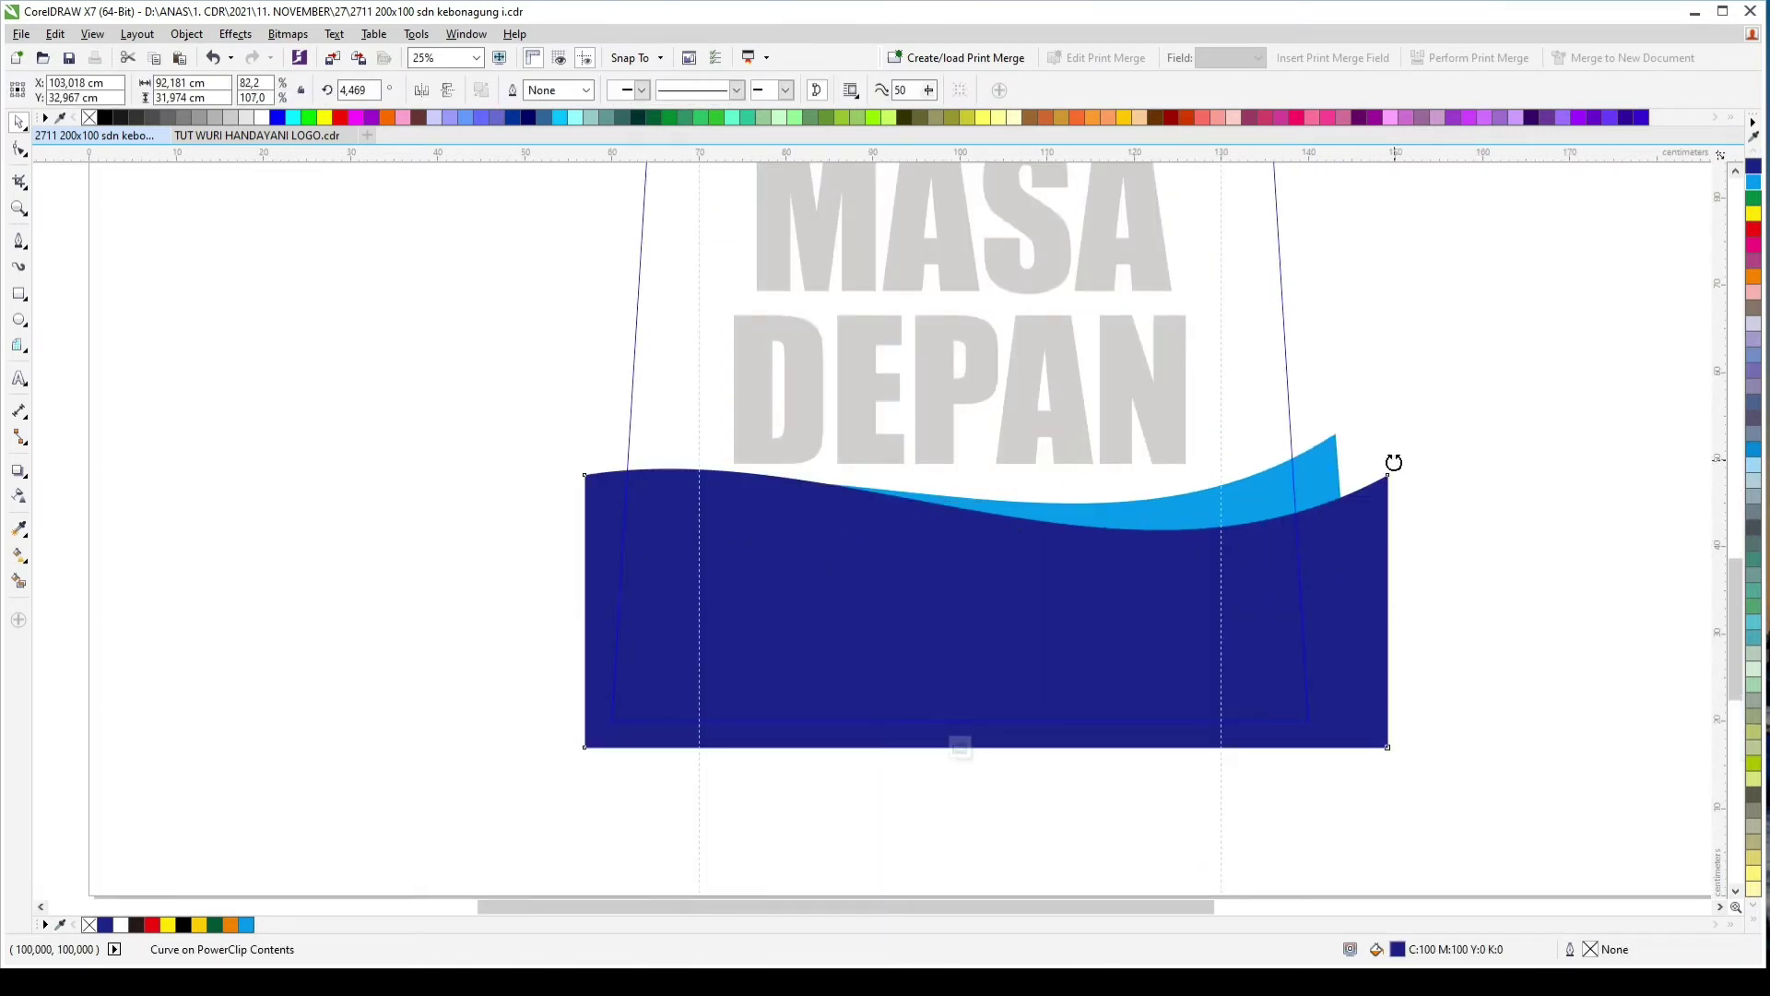
{"action": "left_click_drag", "start_coordinate": [1392, 462], "coordinate": [1403, 433]}
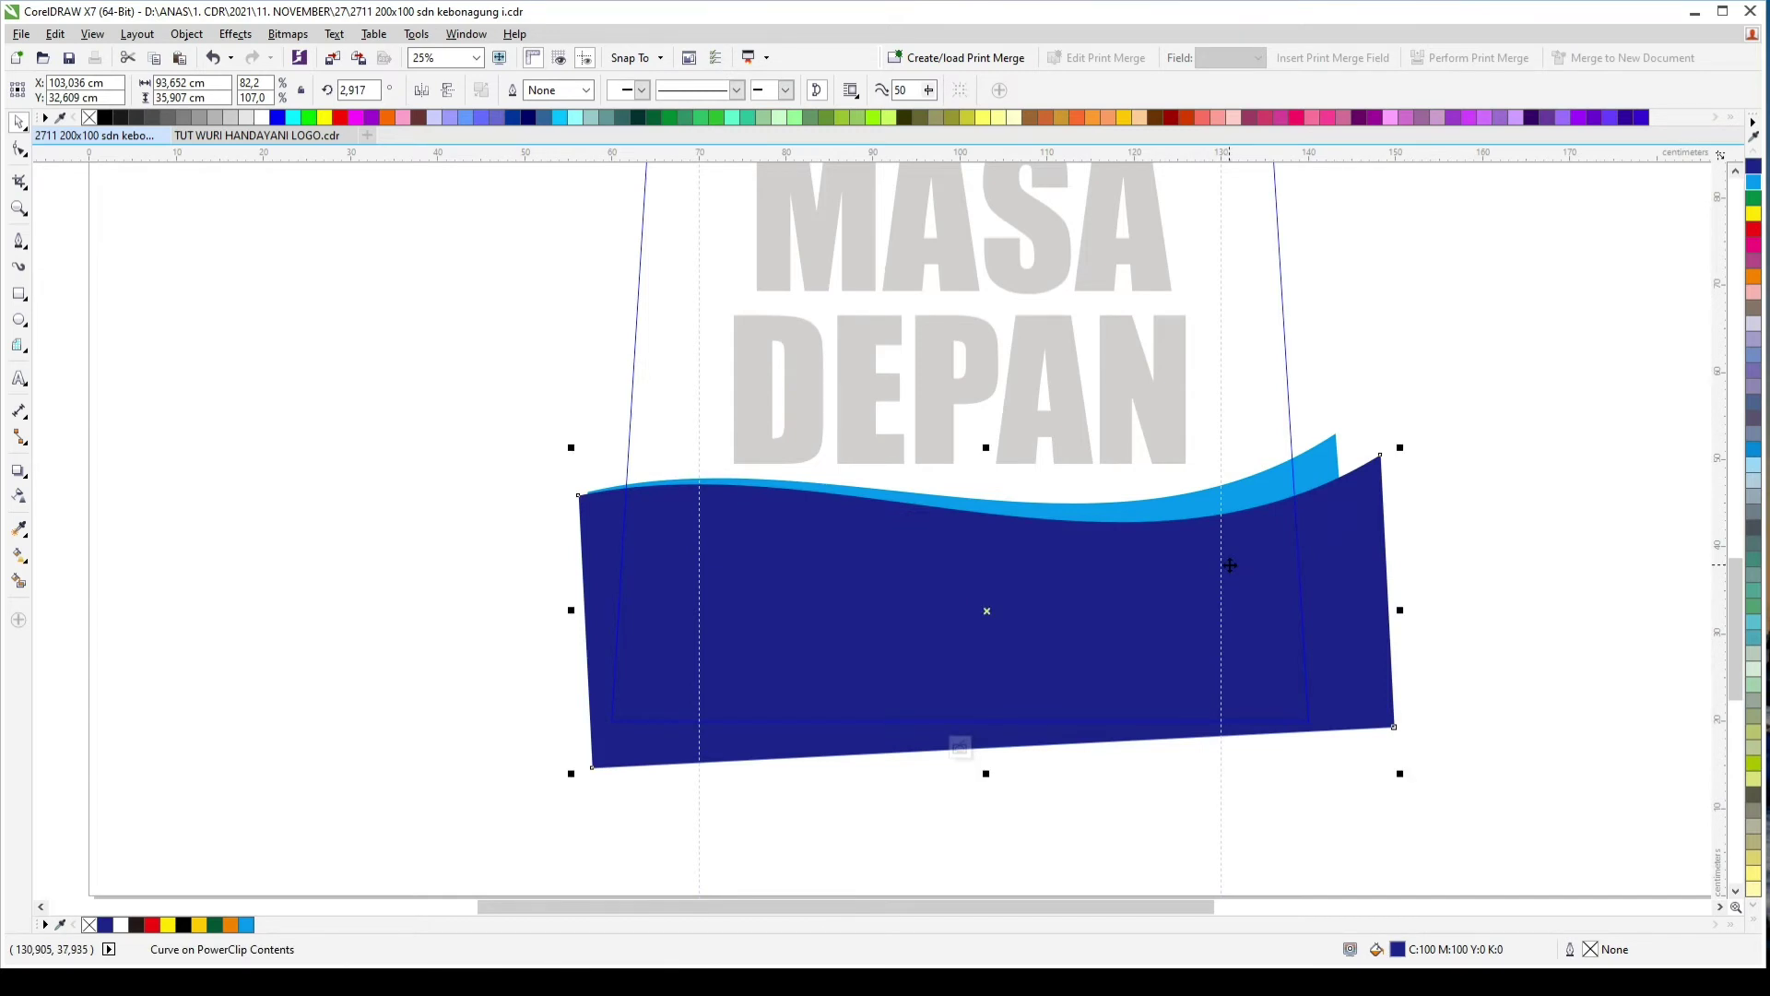
Step: Finish editing the PowerClip contents and scale the "PERPUSTAKAAN" text down to about 46.8 cm wide
{"action": "left_click", "coordinate": [1500, 494], "text": "ctrl"}
{"action": "left_click", "coordinate": [1499, 495]}
{"action": "left_click", "coordinate": [1140, 562]}
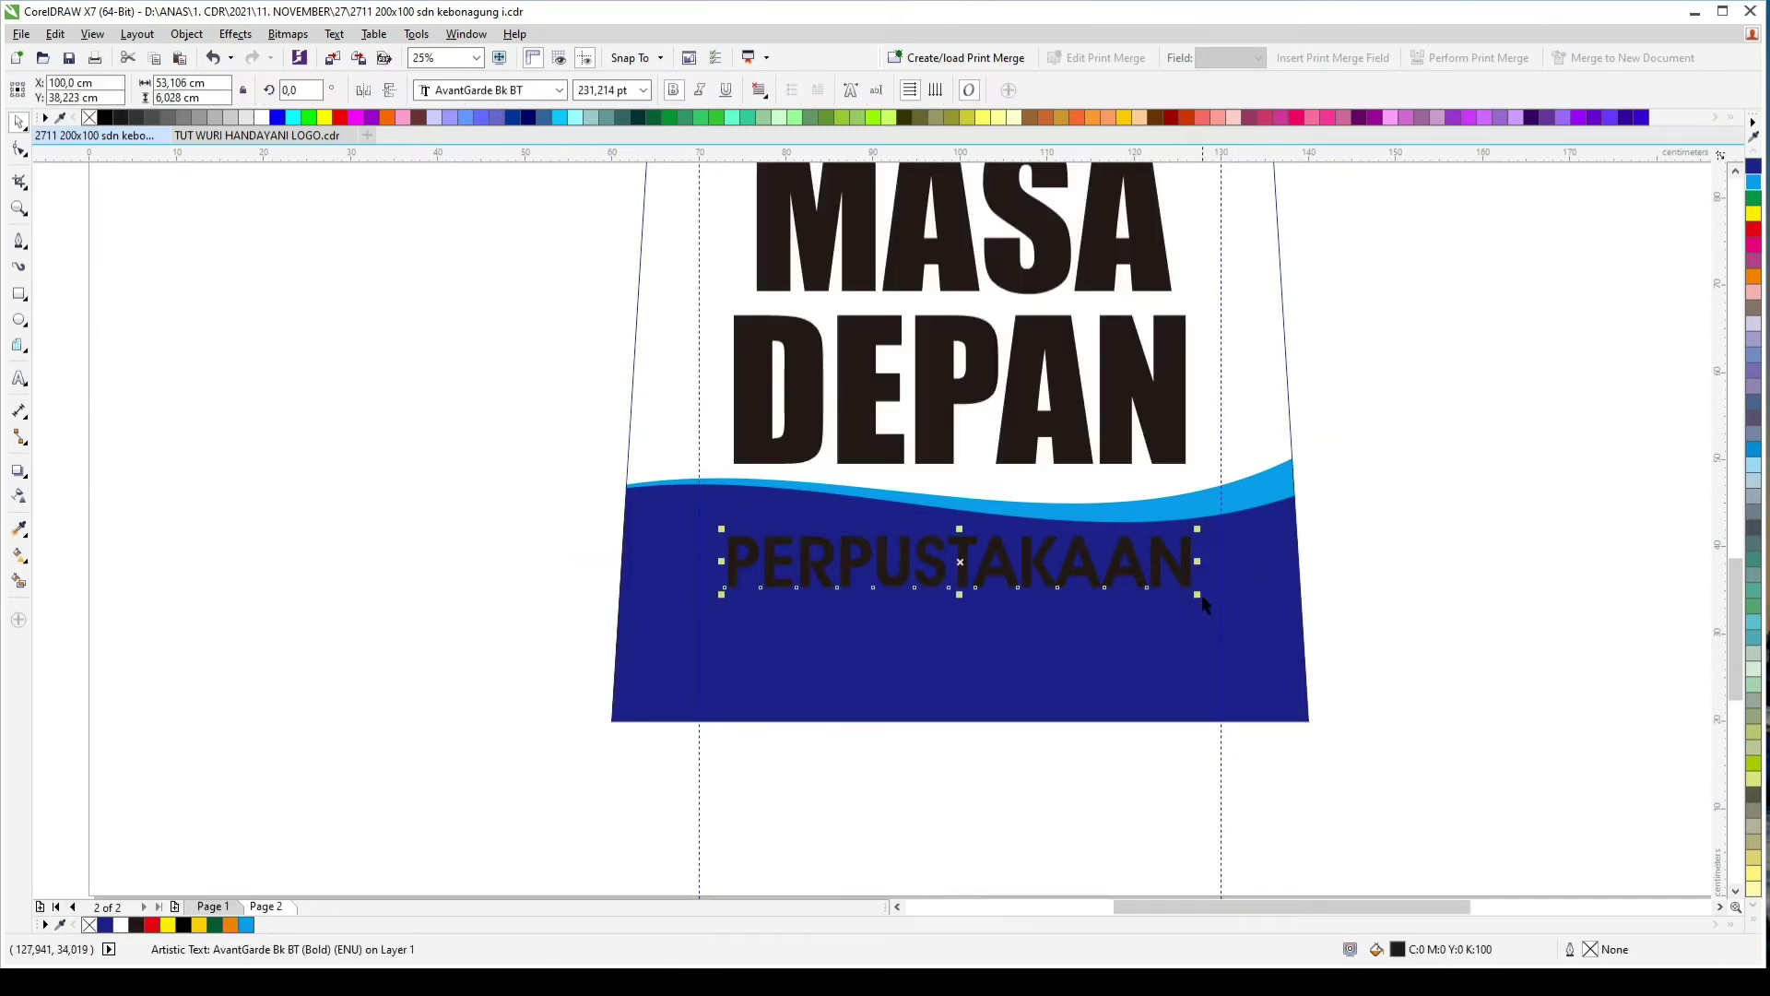
{"action": "left_click_drag", "start_coordinate": [1197, 595], "coordinate": [1169, 616]}
Step: Change the "PERPUSTAKAAN" text to title case and set its font to Cheetah Kick - Personal Use
{"action": "double_click", "coordinate": [1151, 569]}
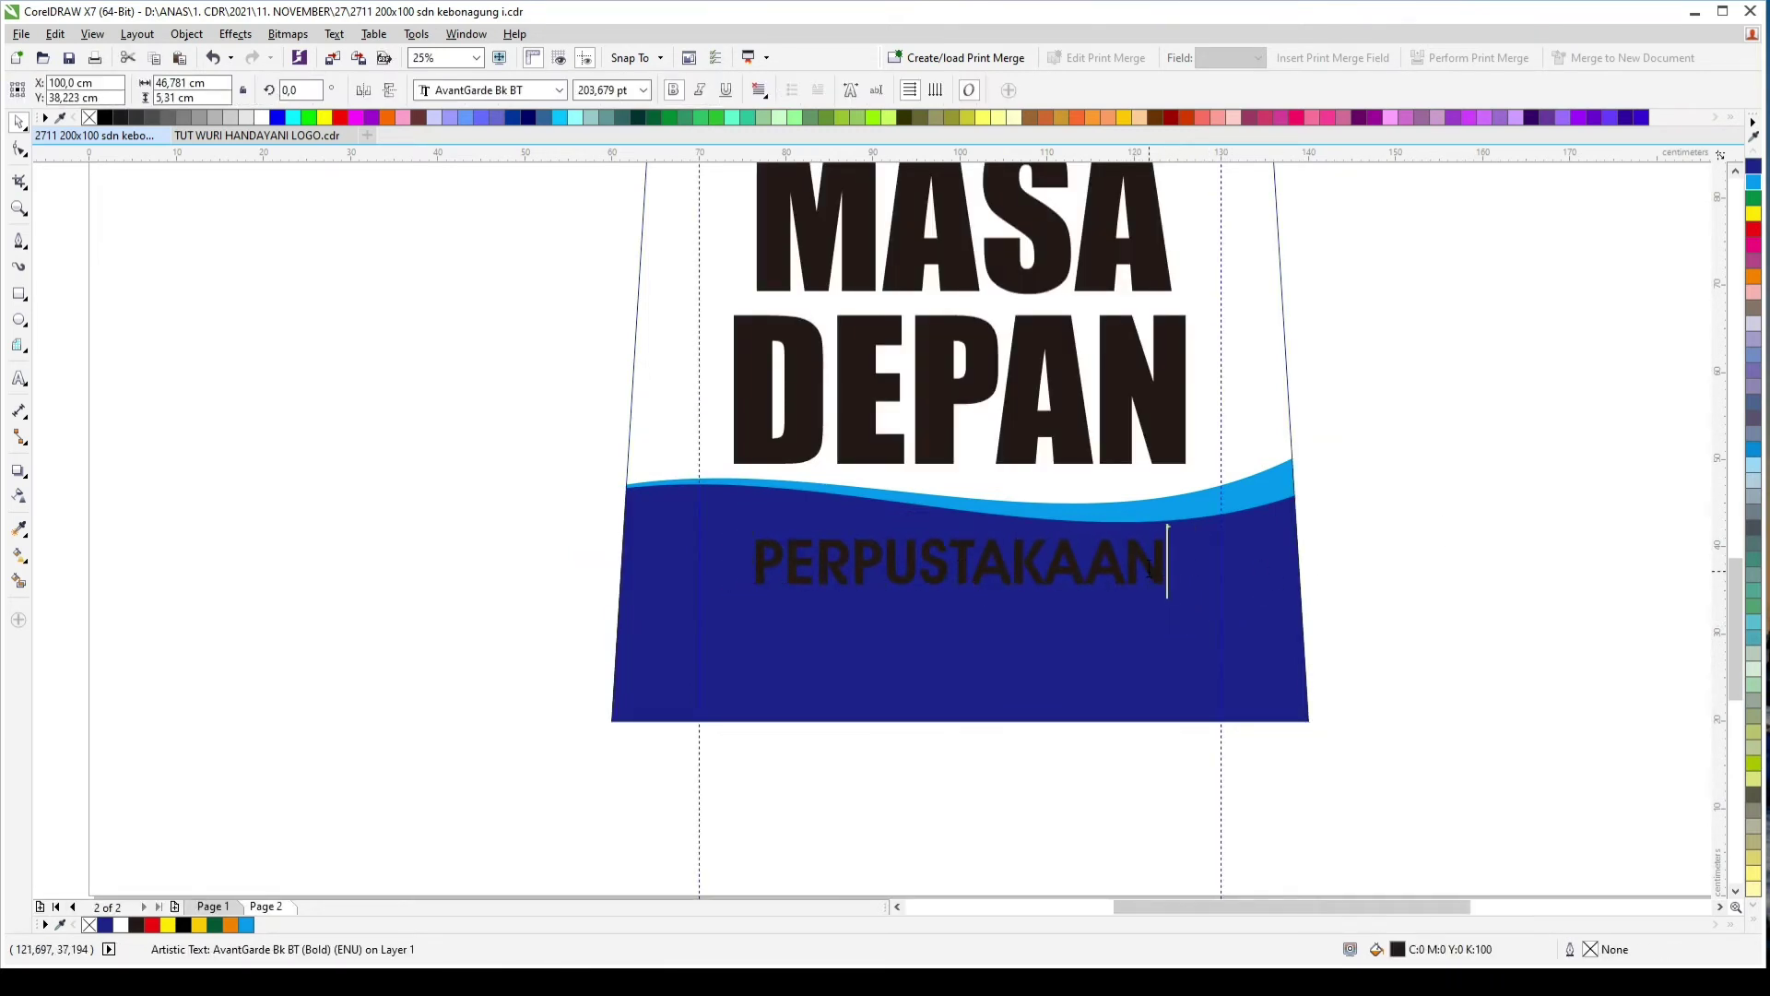
{"action": "key", "text": "ctrl+a"}
{"action": "key", "text": "shift+F3"}
{"action": "left_click", "coordinate": [798, 557]}
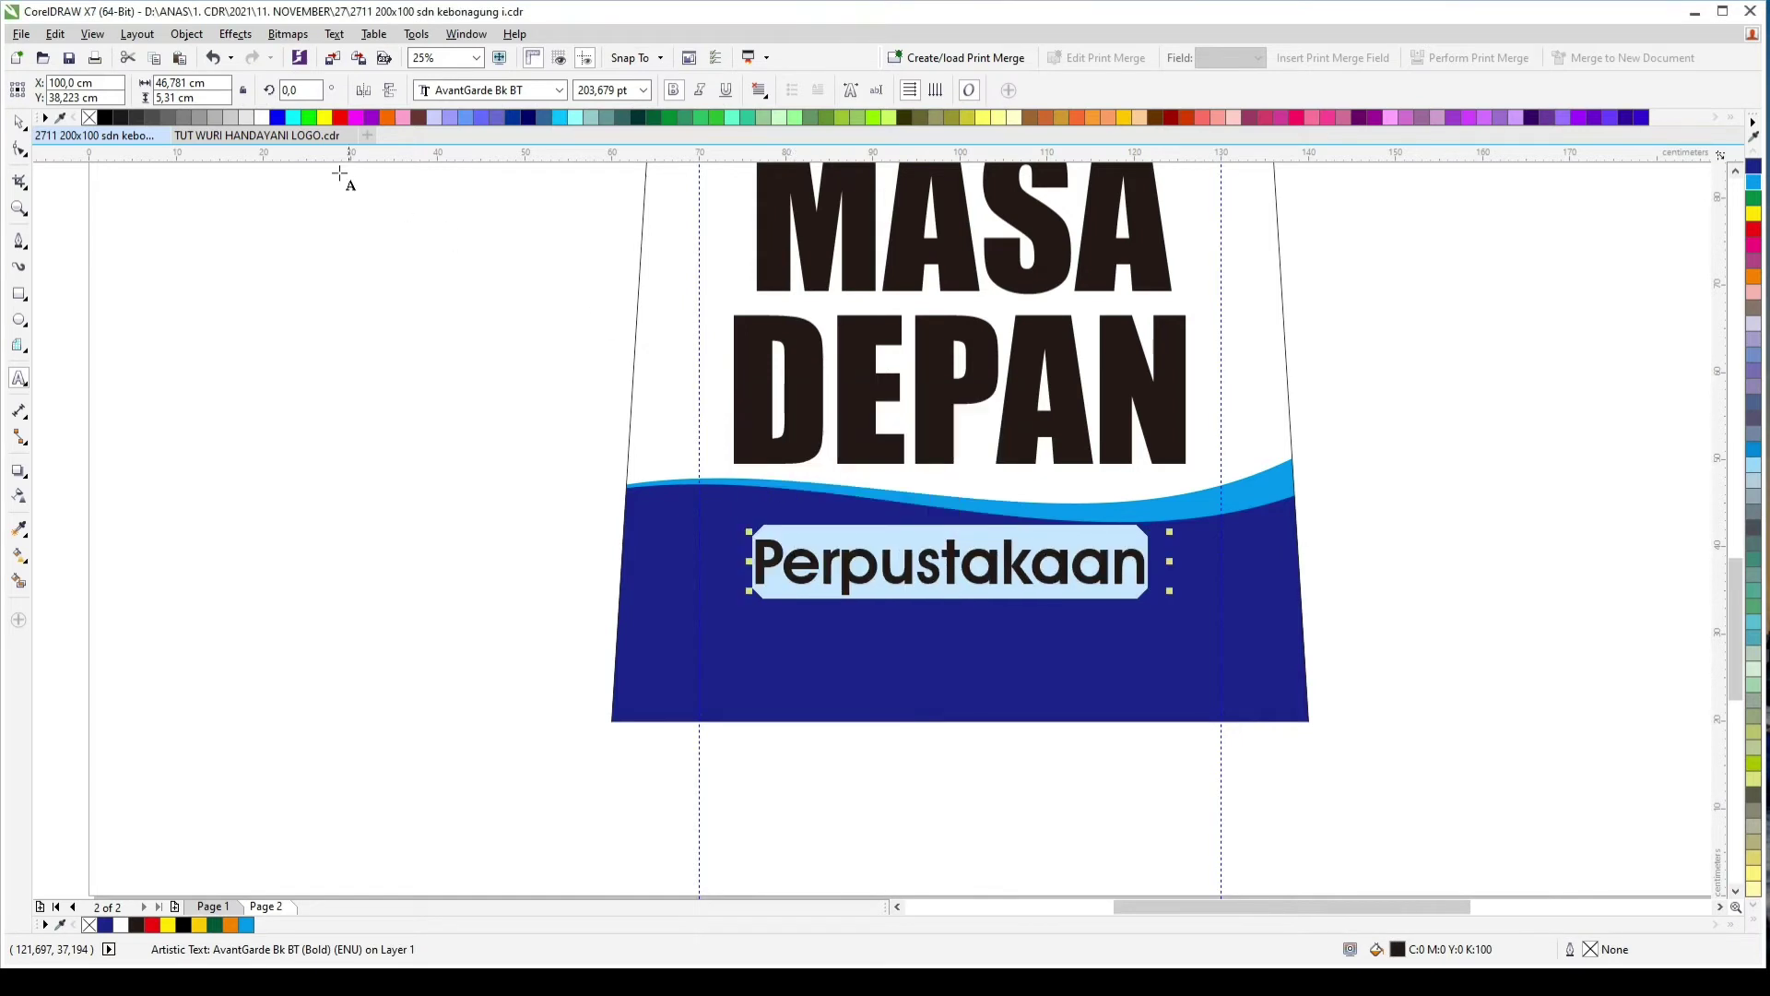
{"action": "left_click", "coordinate": [558, 90]}
{"action": "left_click", "coordinate": [498, 158]}
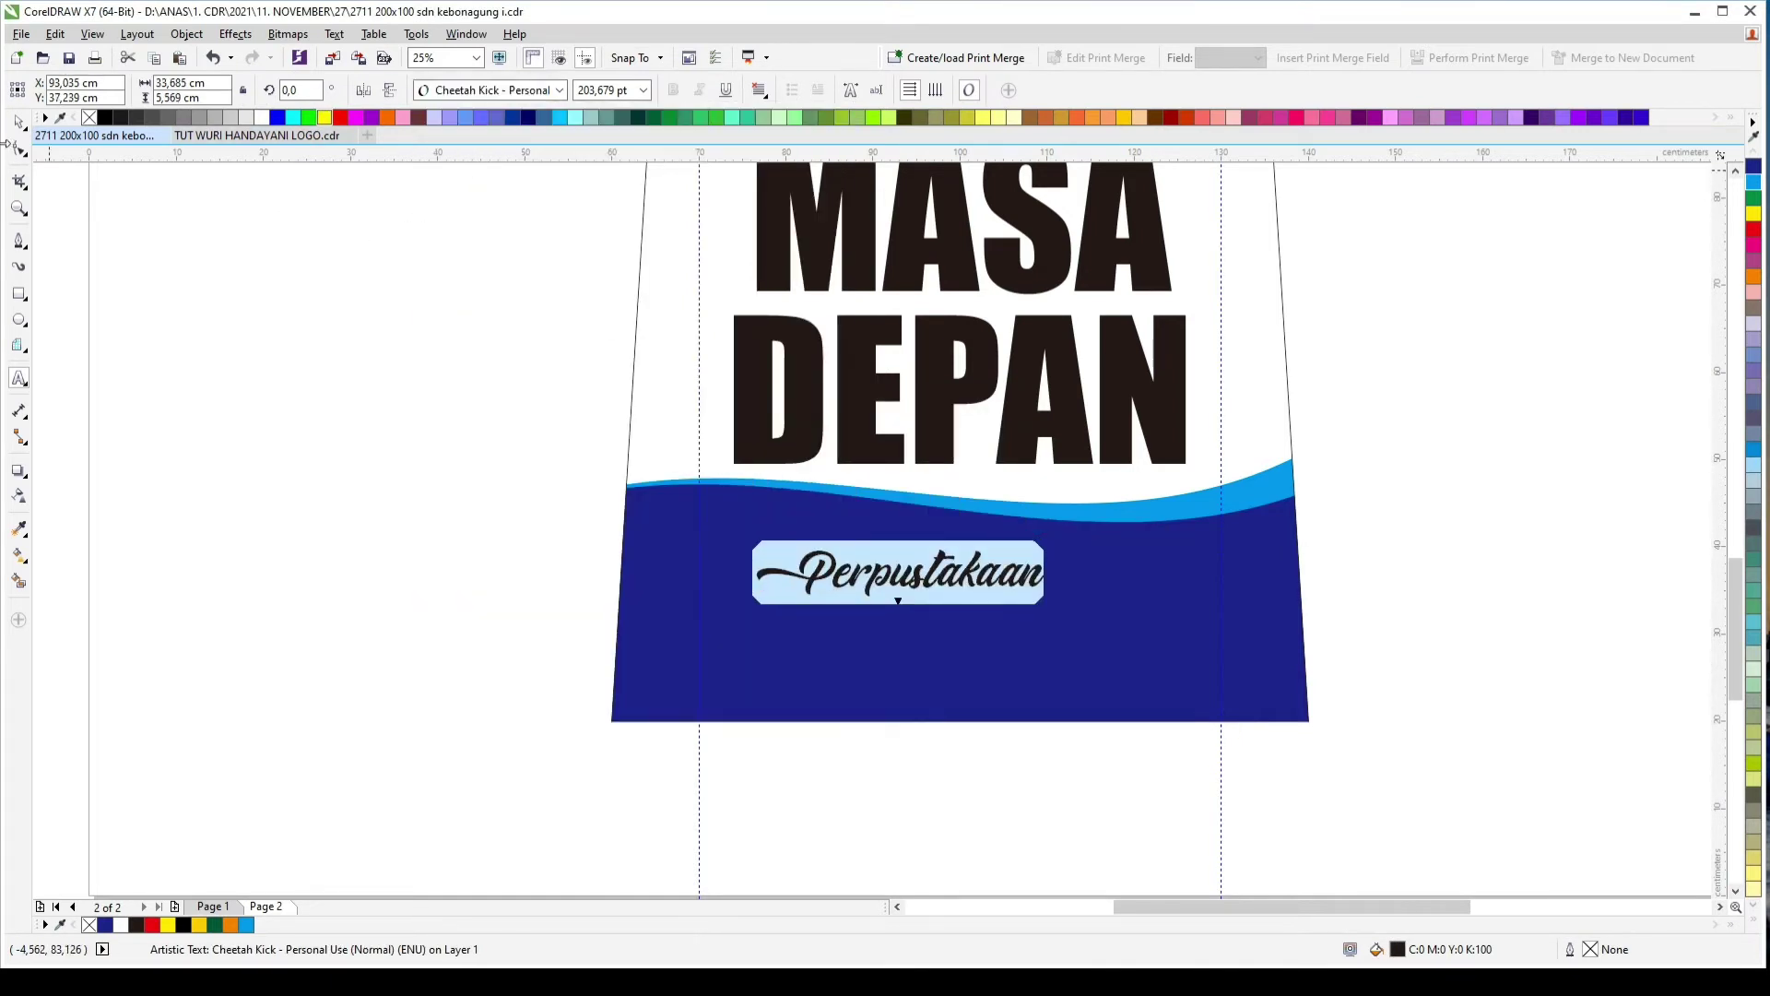
Step: Enlarge the "Perpustakaan" text to about 51.8 cm wide and shift it to the banner's horizontal centre
{"action": "left_click", "coordinate": [19, 122]}
{"action": "left_click_drag", "start_coordinate": [1051, 538], "coordinate": [1127, 524]}
{"action": "left_click_drag", "start_coordinate": [1056, 581], "coordinate": [1116, 581]}
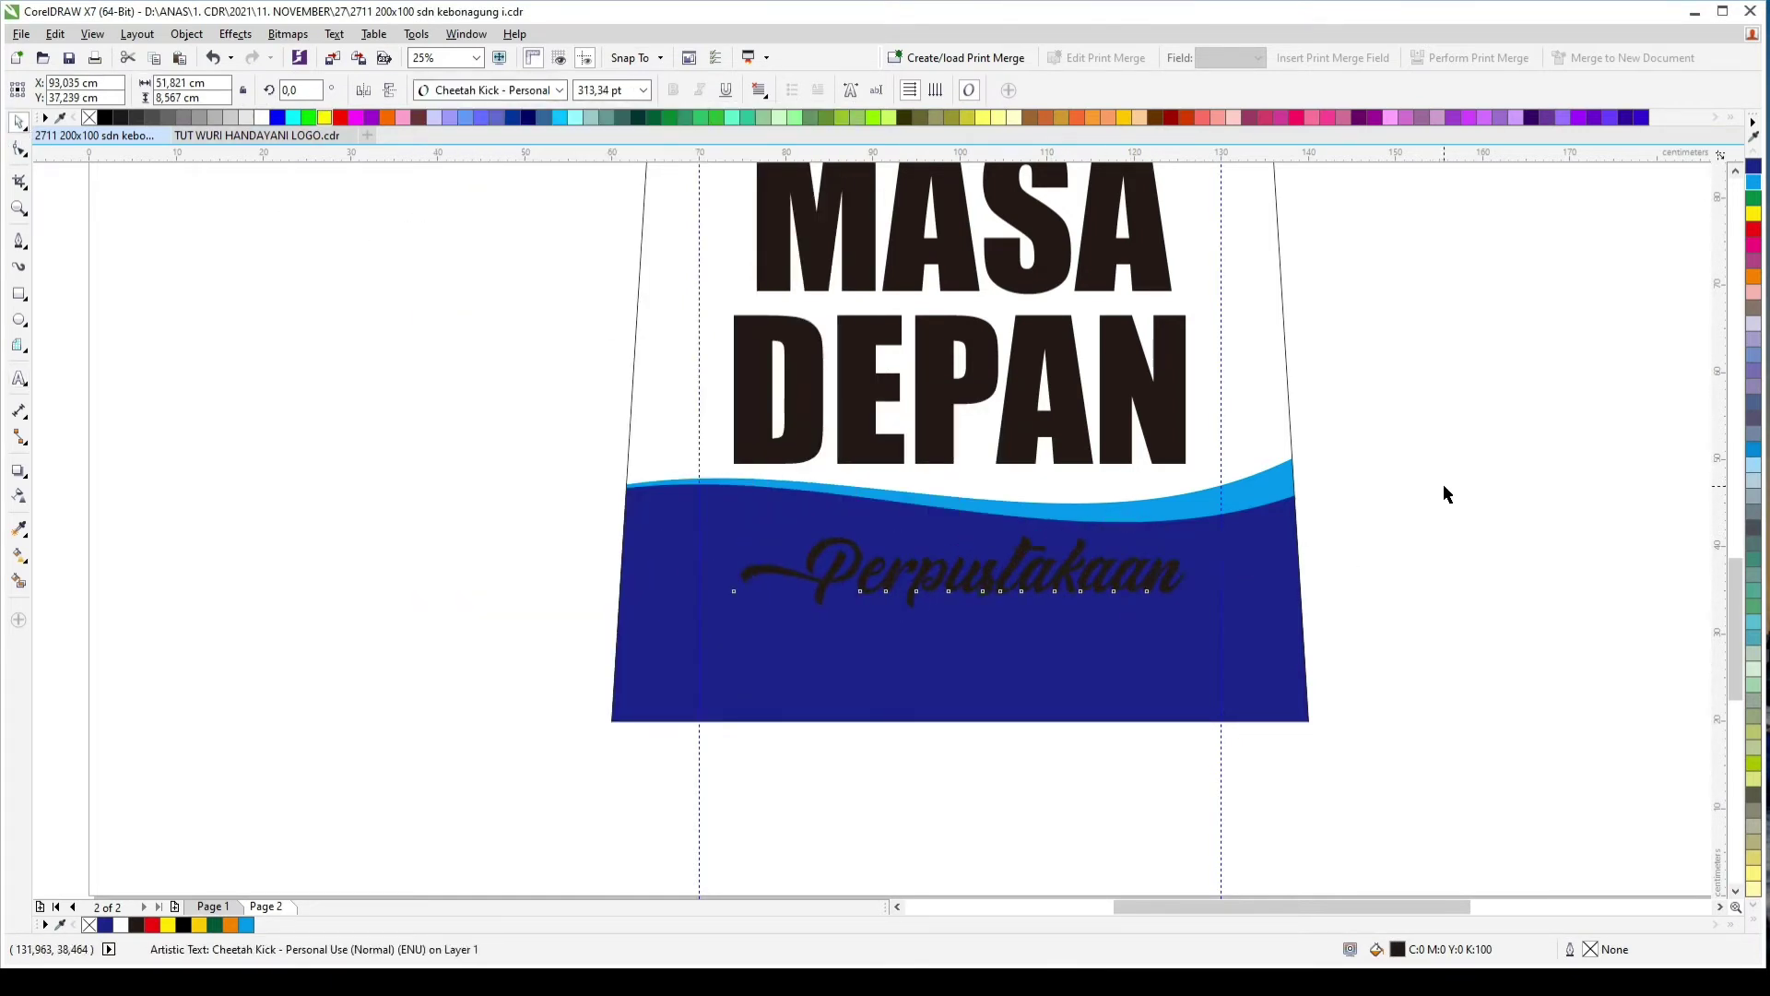
{"action": "left_click", "coordinate": [1442, 483]}
Step: Duplicate the "dan jembatan" text onto the dark blue wave directly below "Perpustakaan"
{"action": "scroll", "coordinate": [1107, 383], "scroll_direction": "down", "scroll_amount": 1}
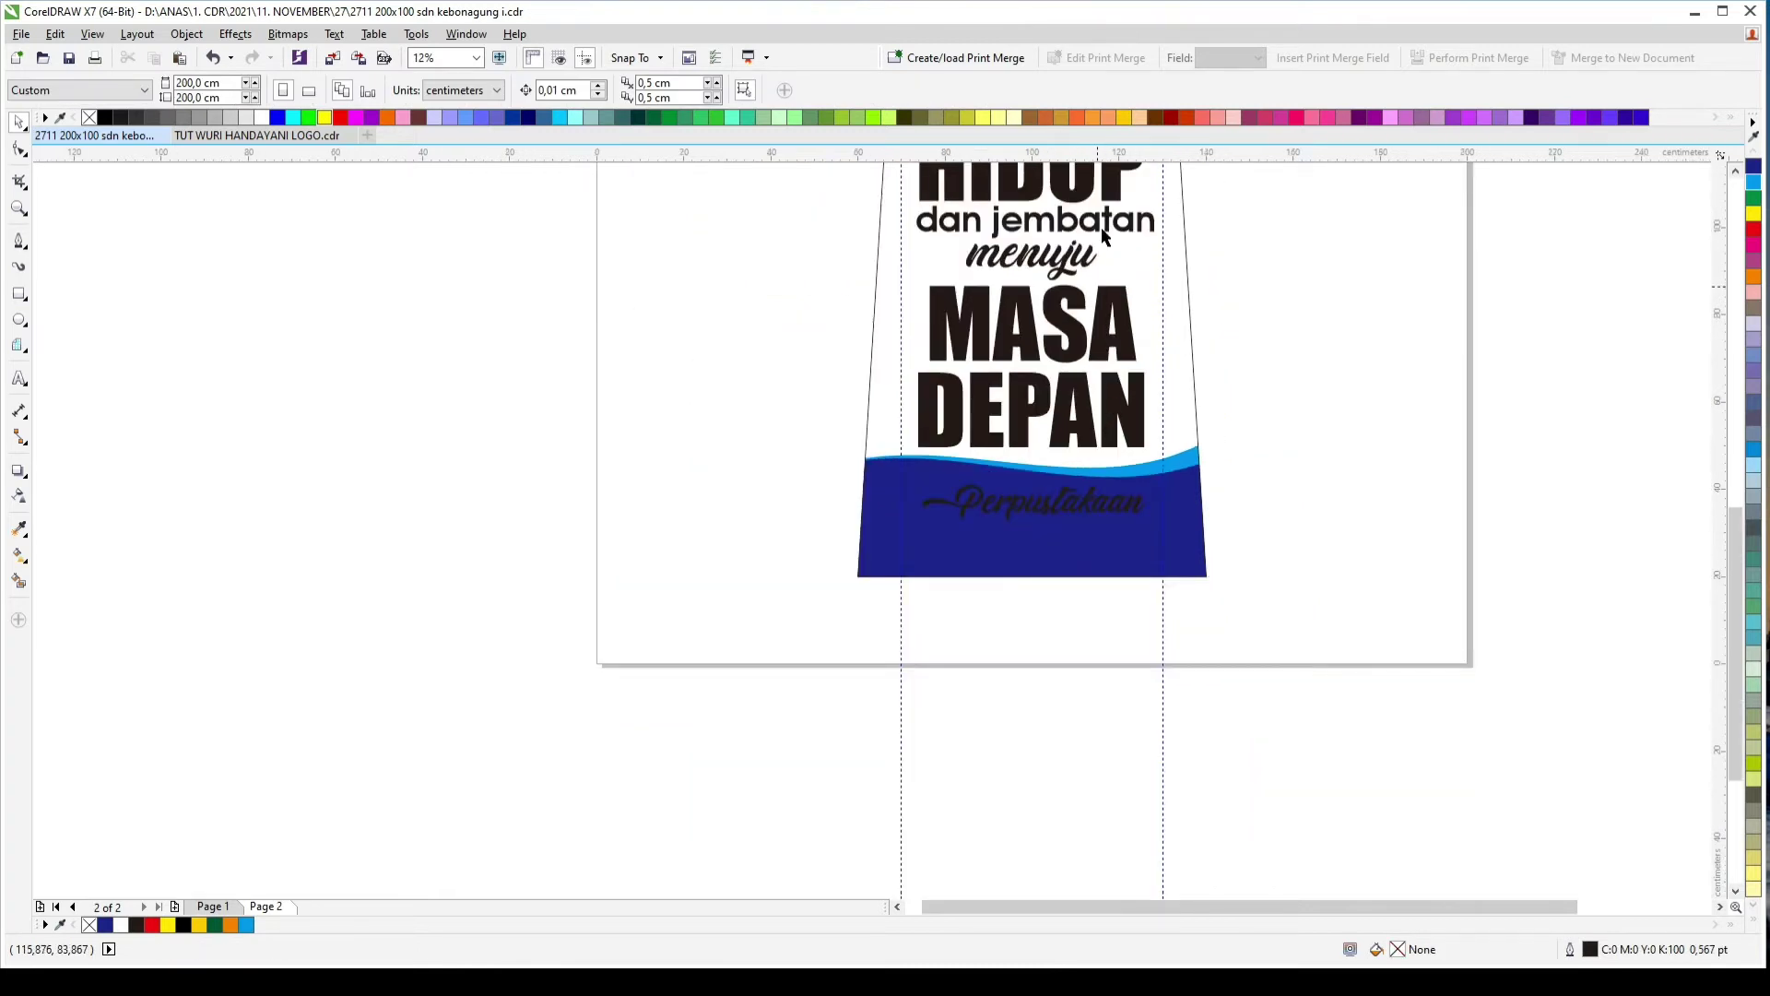
{"action": "left_click", "coordinate": [1106, 238]}
{"action": "left_click", "coordinate": [1106, 238], "text": "ctrl"}
{"action": "left_click_drag", "start_coordinate": [1105, 237], "coordinate": [1112, 530]}
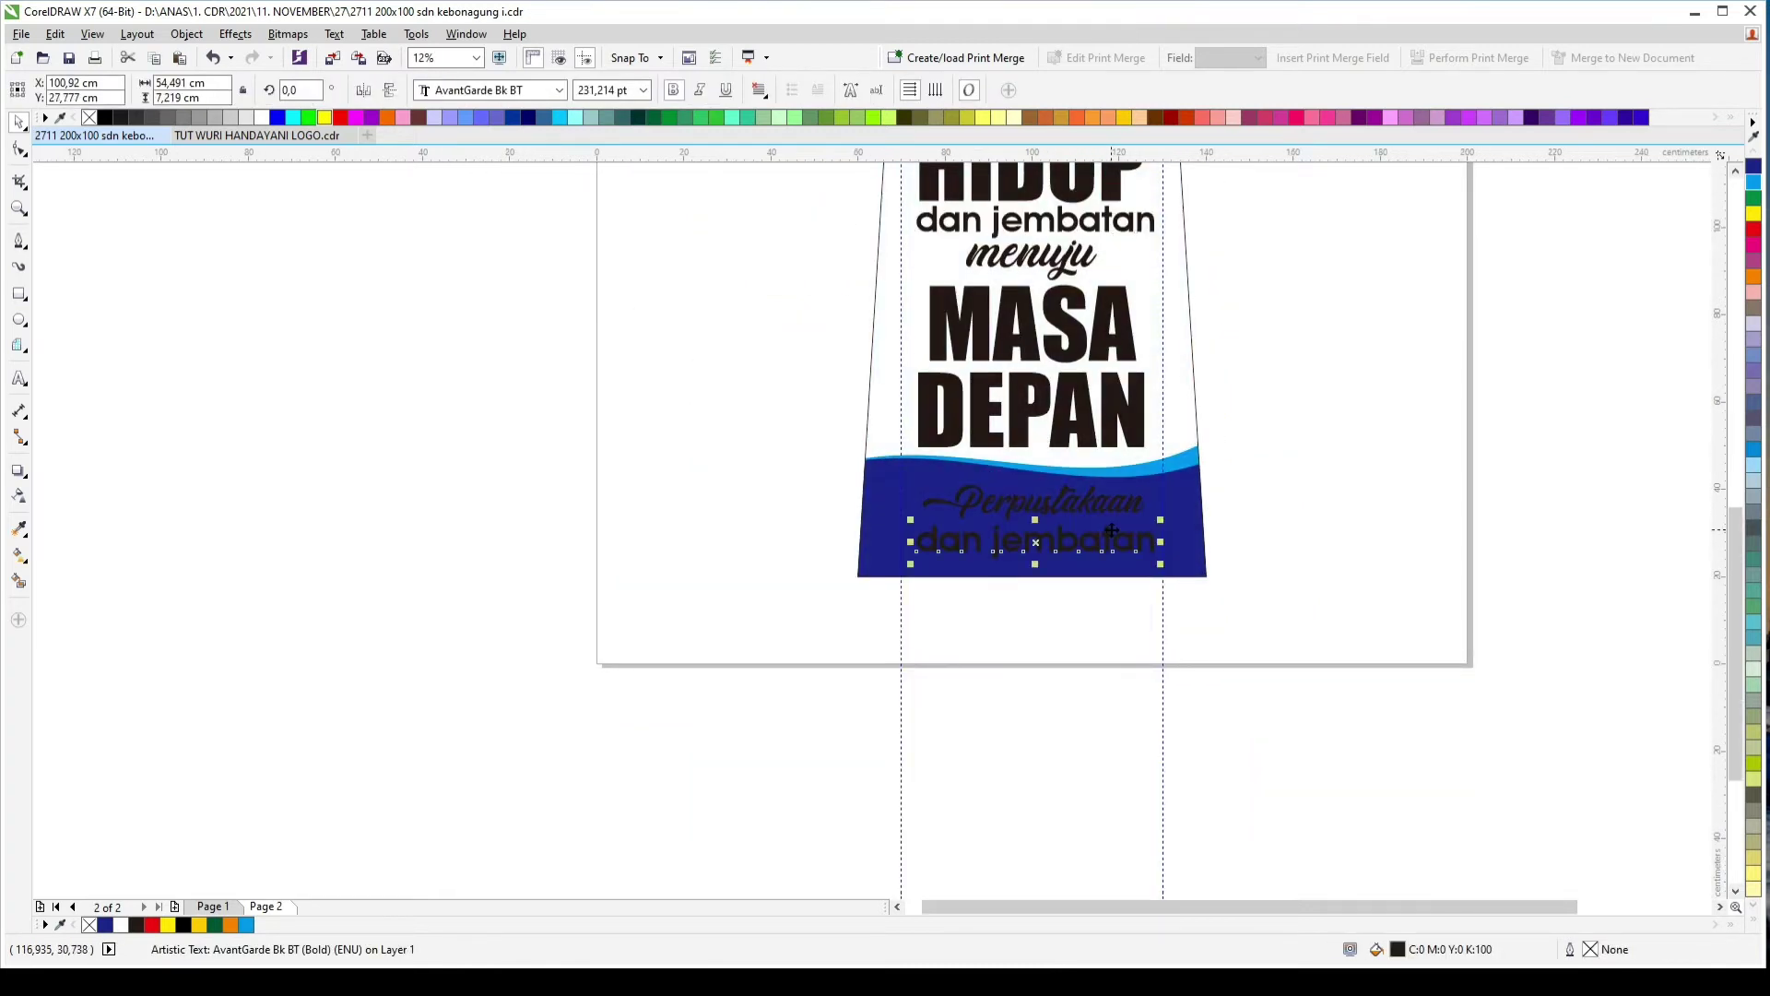
Step: Replace the wording of the "dan jembatan" copy on the wave with "SDN KEBONAGUNG I"
{"action": "scroll", "coordinate": [1112, 530], "scroll_direction": "up", "scroll_amount": 1}
{"action": "double_click", "coordinate": [1111, 529]}
{"action": "left_click", "coordinate": [18, 123]}
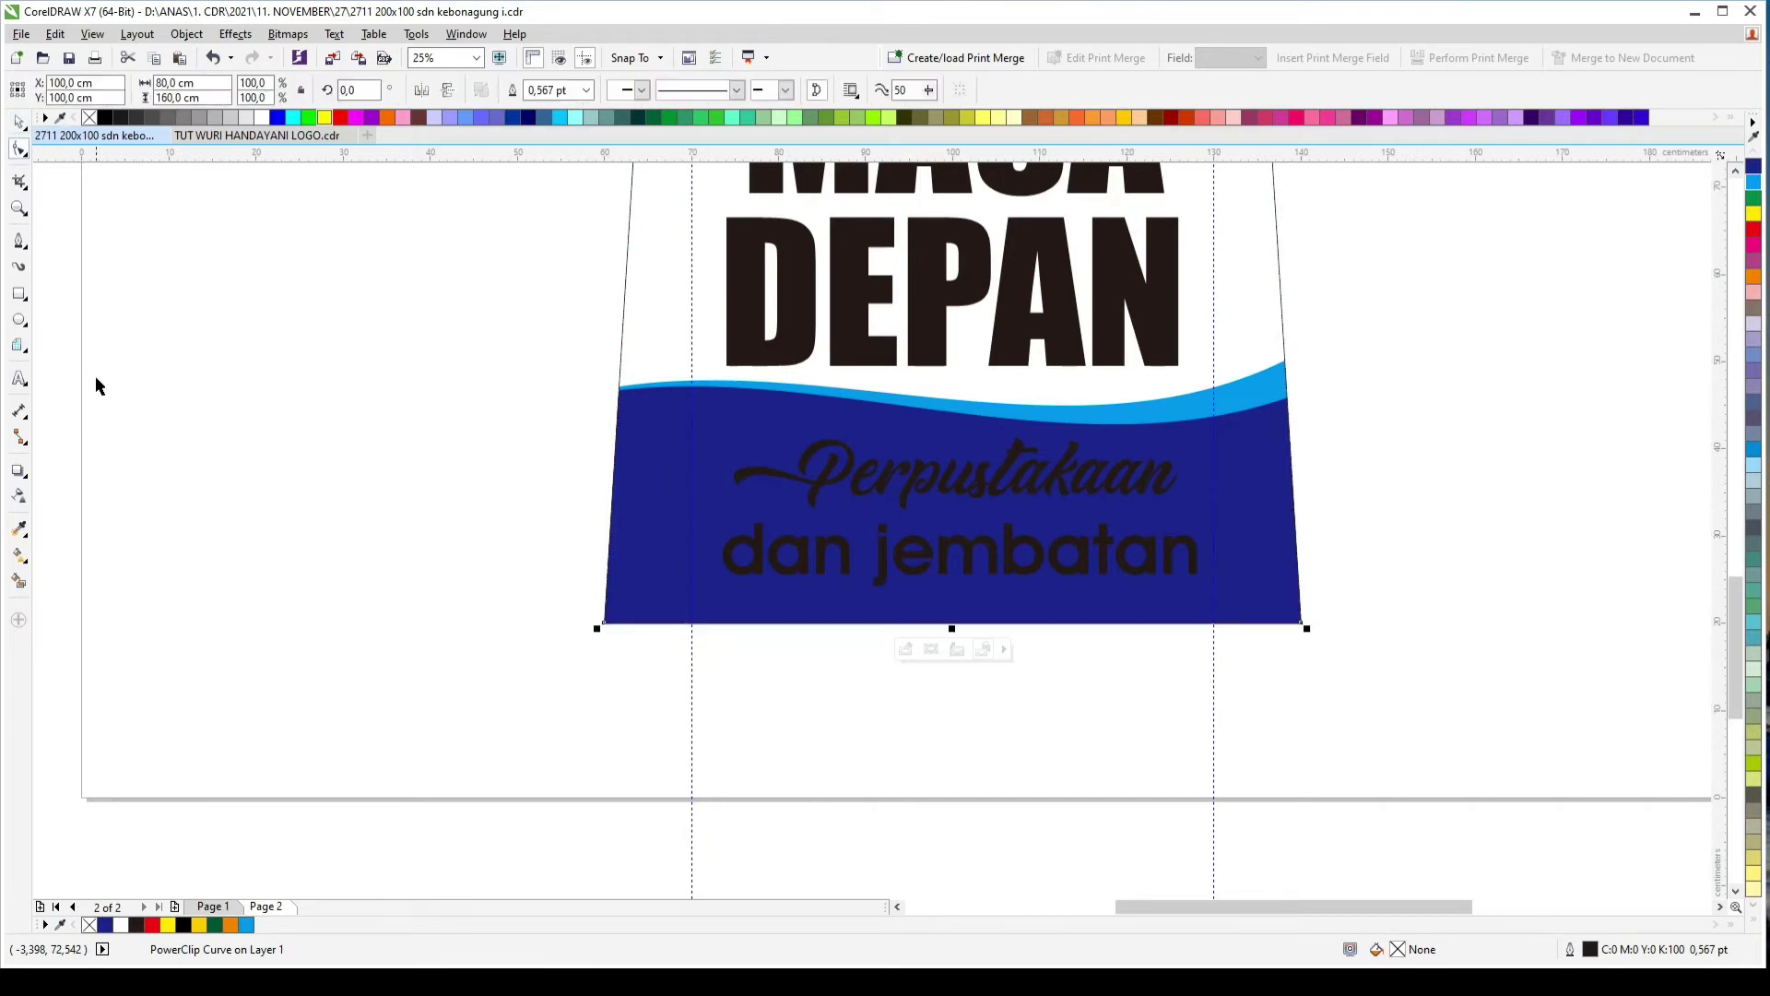
{"action": "left_click", "coordinate": [96, 386]}
{"action": "key", "text": "space"}
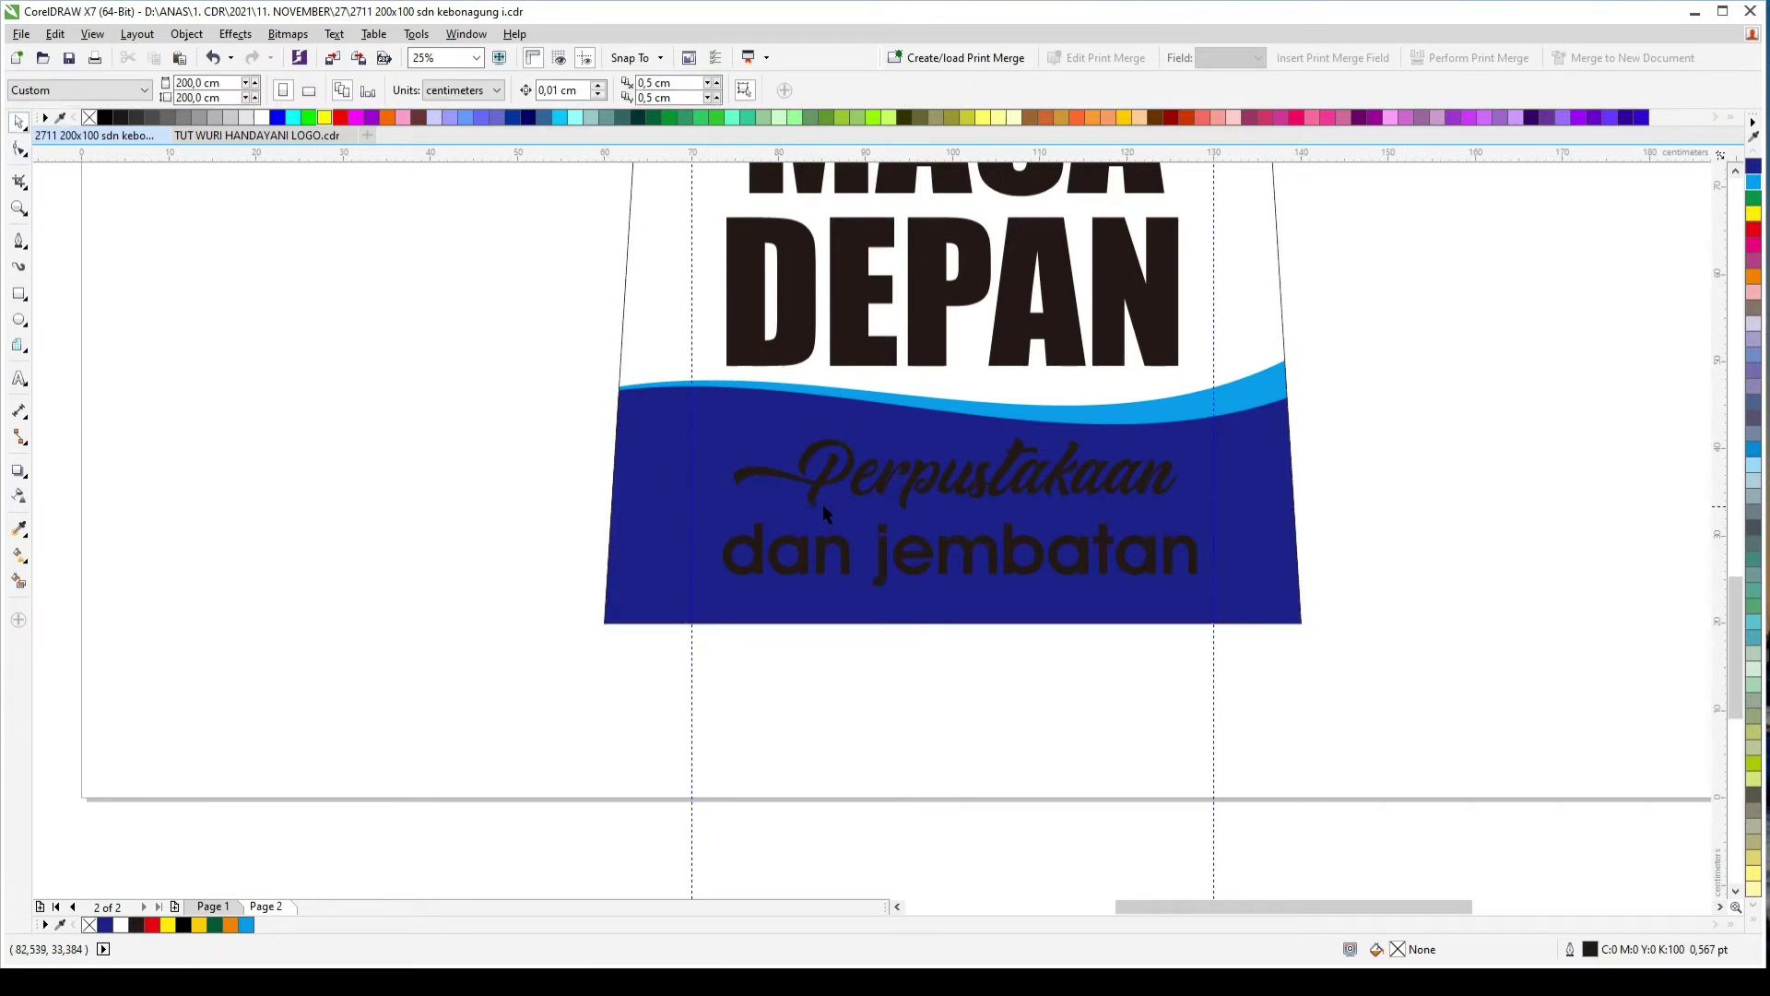
{"action": "double_click", "coordinate": [887, 549]}
{"action": "key", "text": "ctrl+a"}
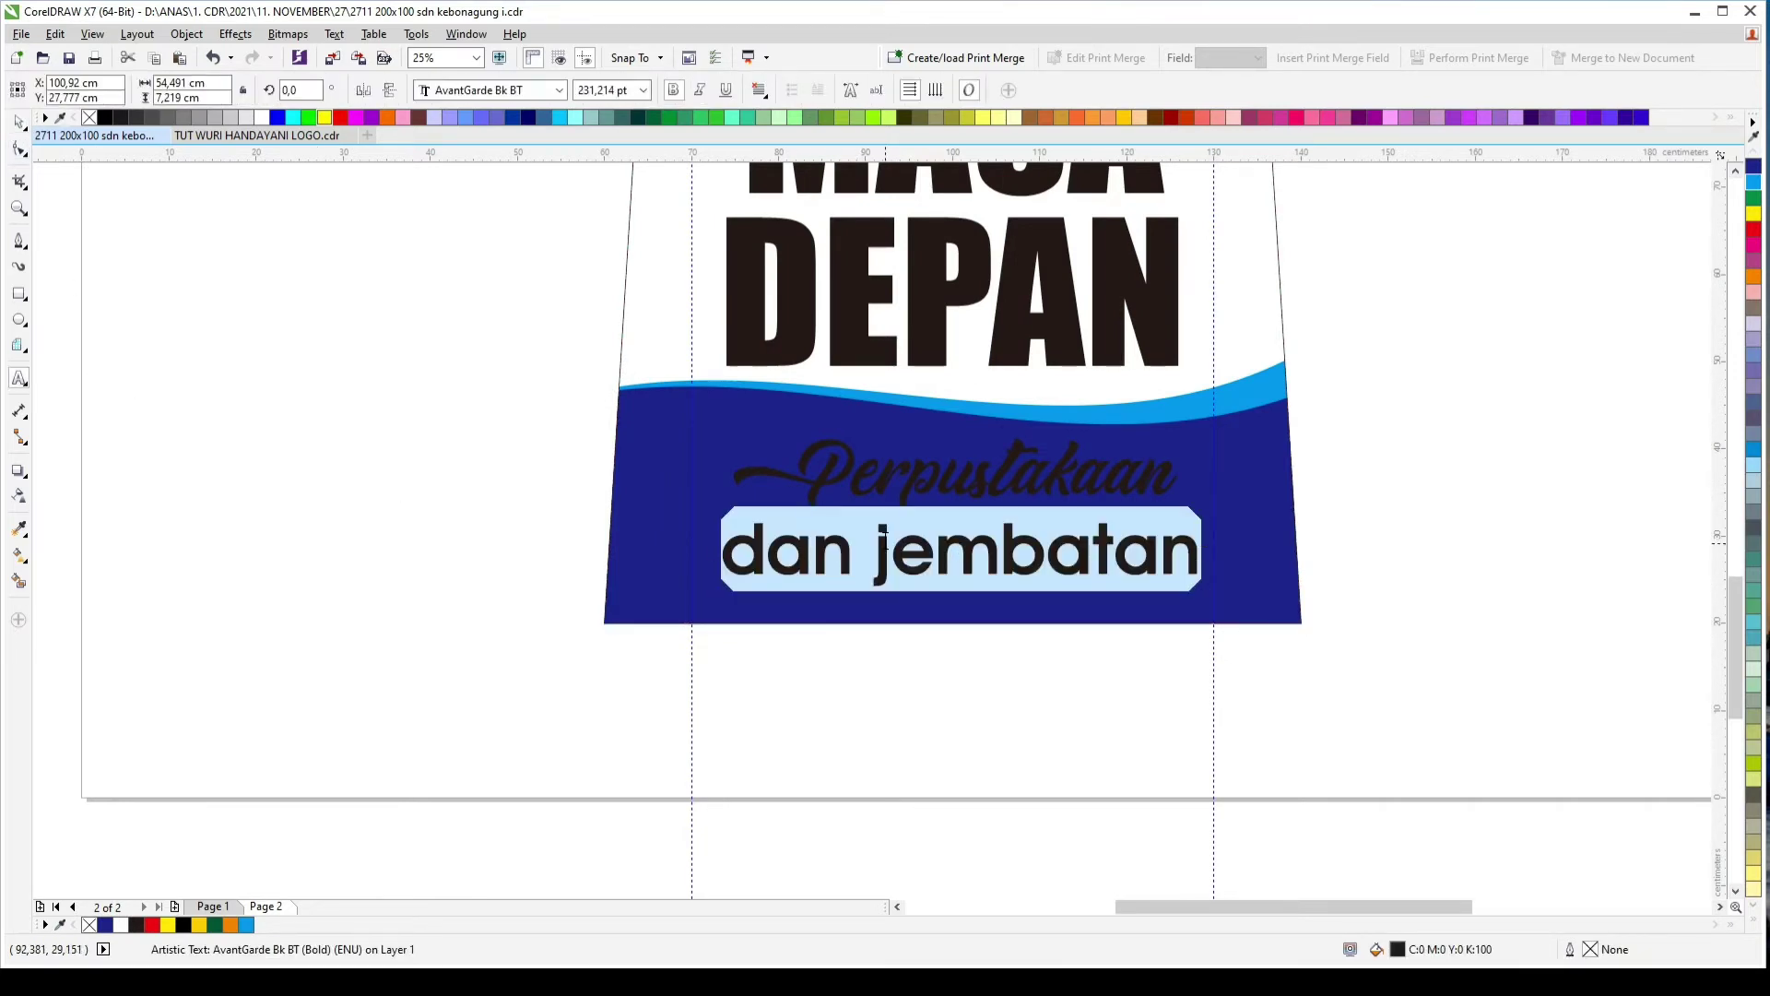
{"action": "type", "text": "sc"}
{"action": "key", "text": "BackSpace"}
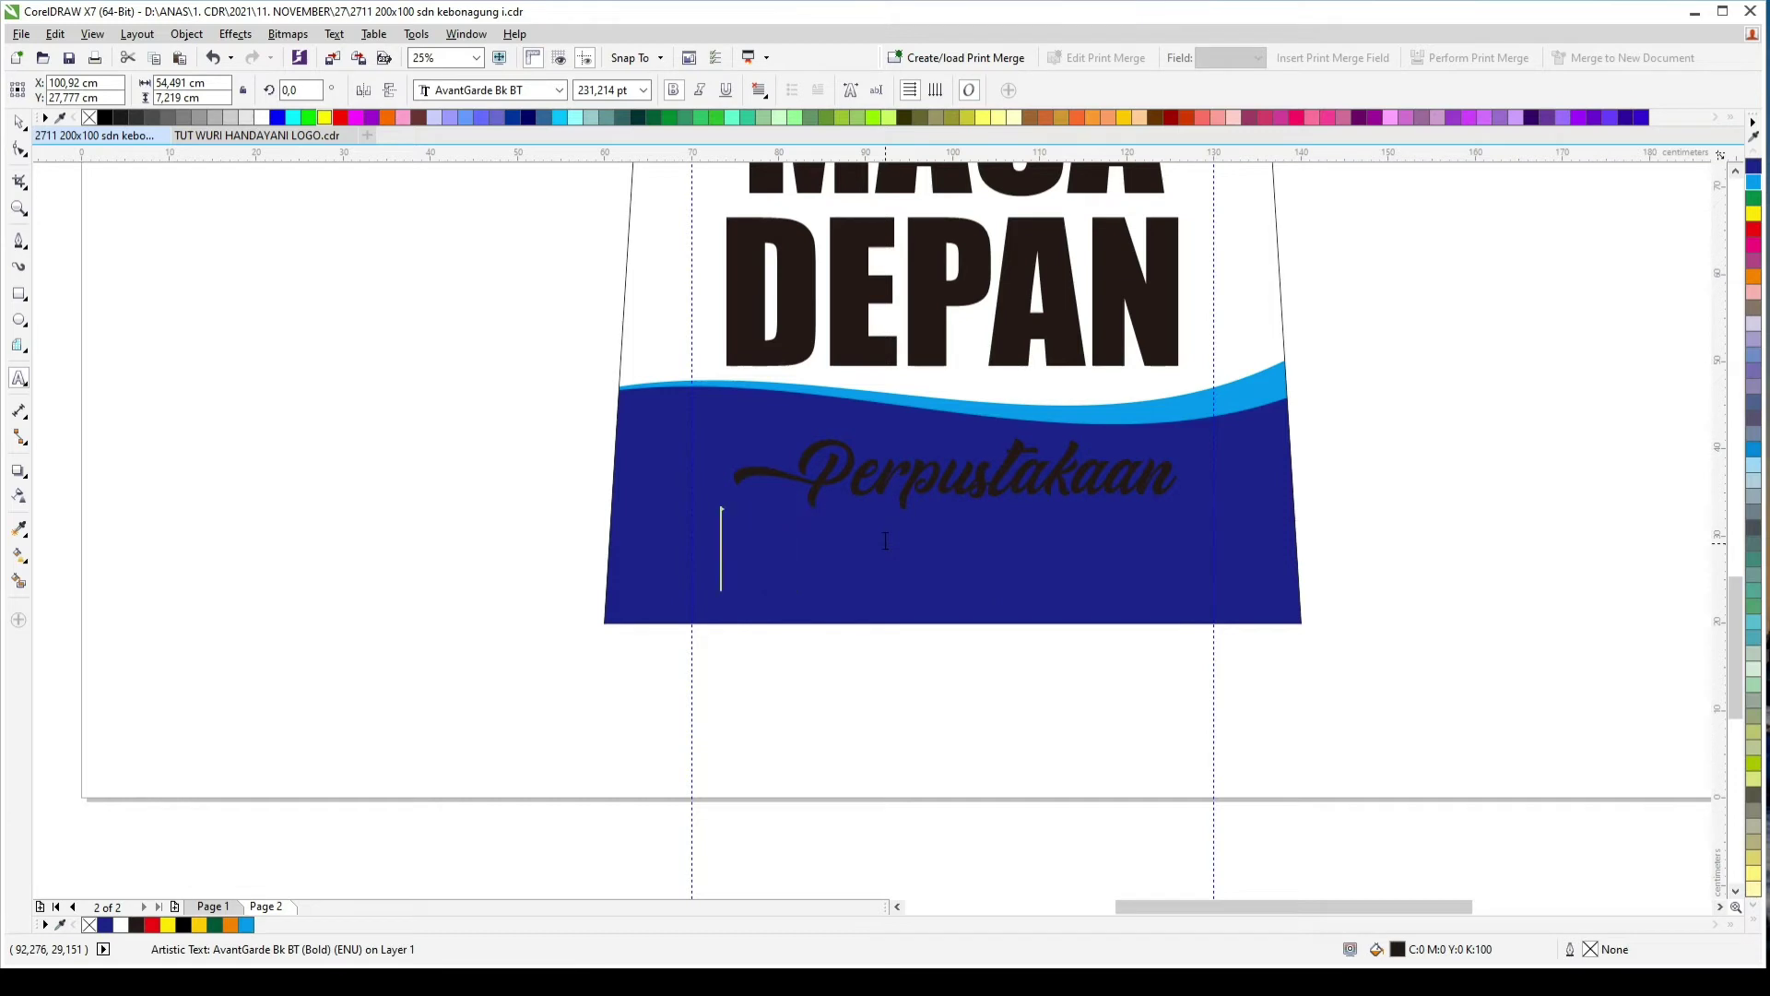
{"action": "type", "text": "SDN "}
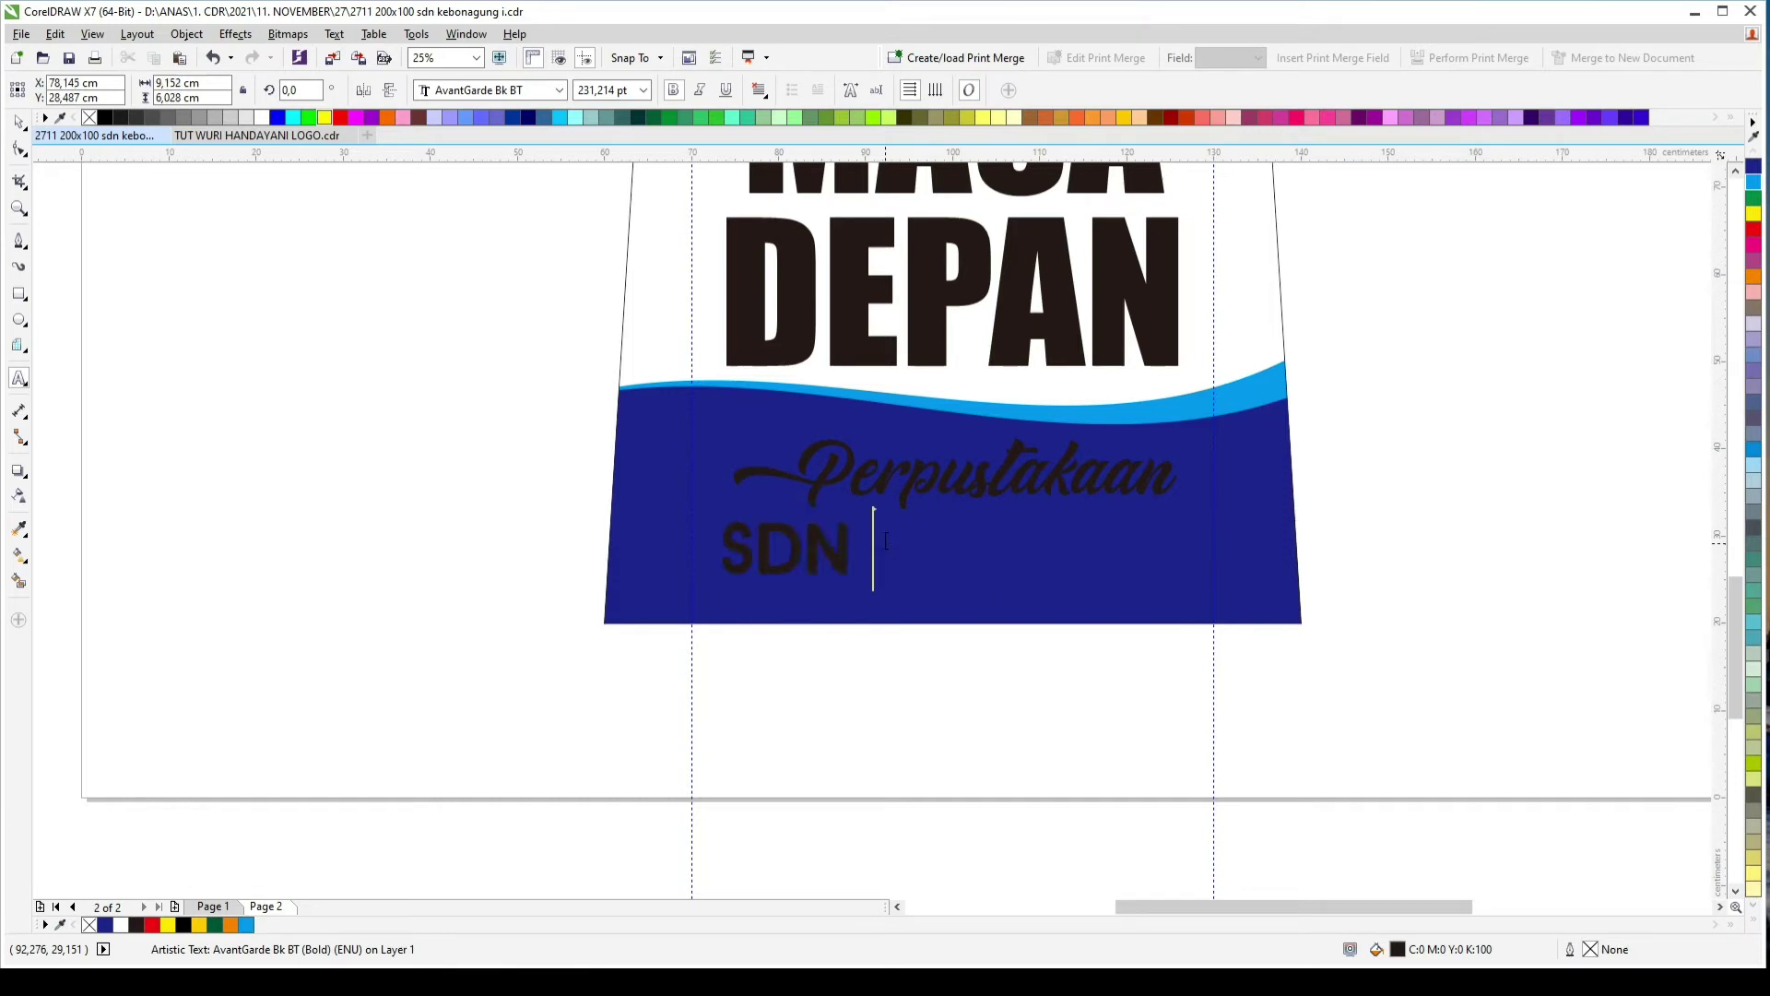
{"action": "type", "text": "KEBONAGUNG "}
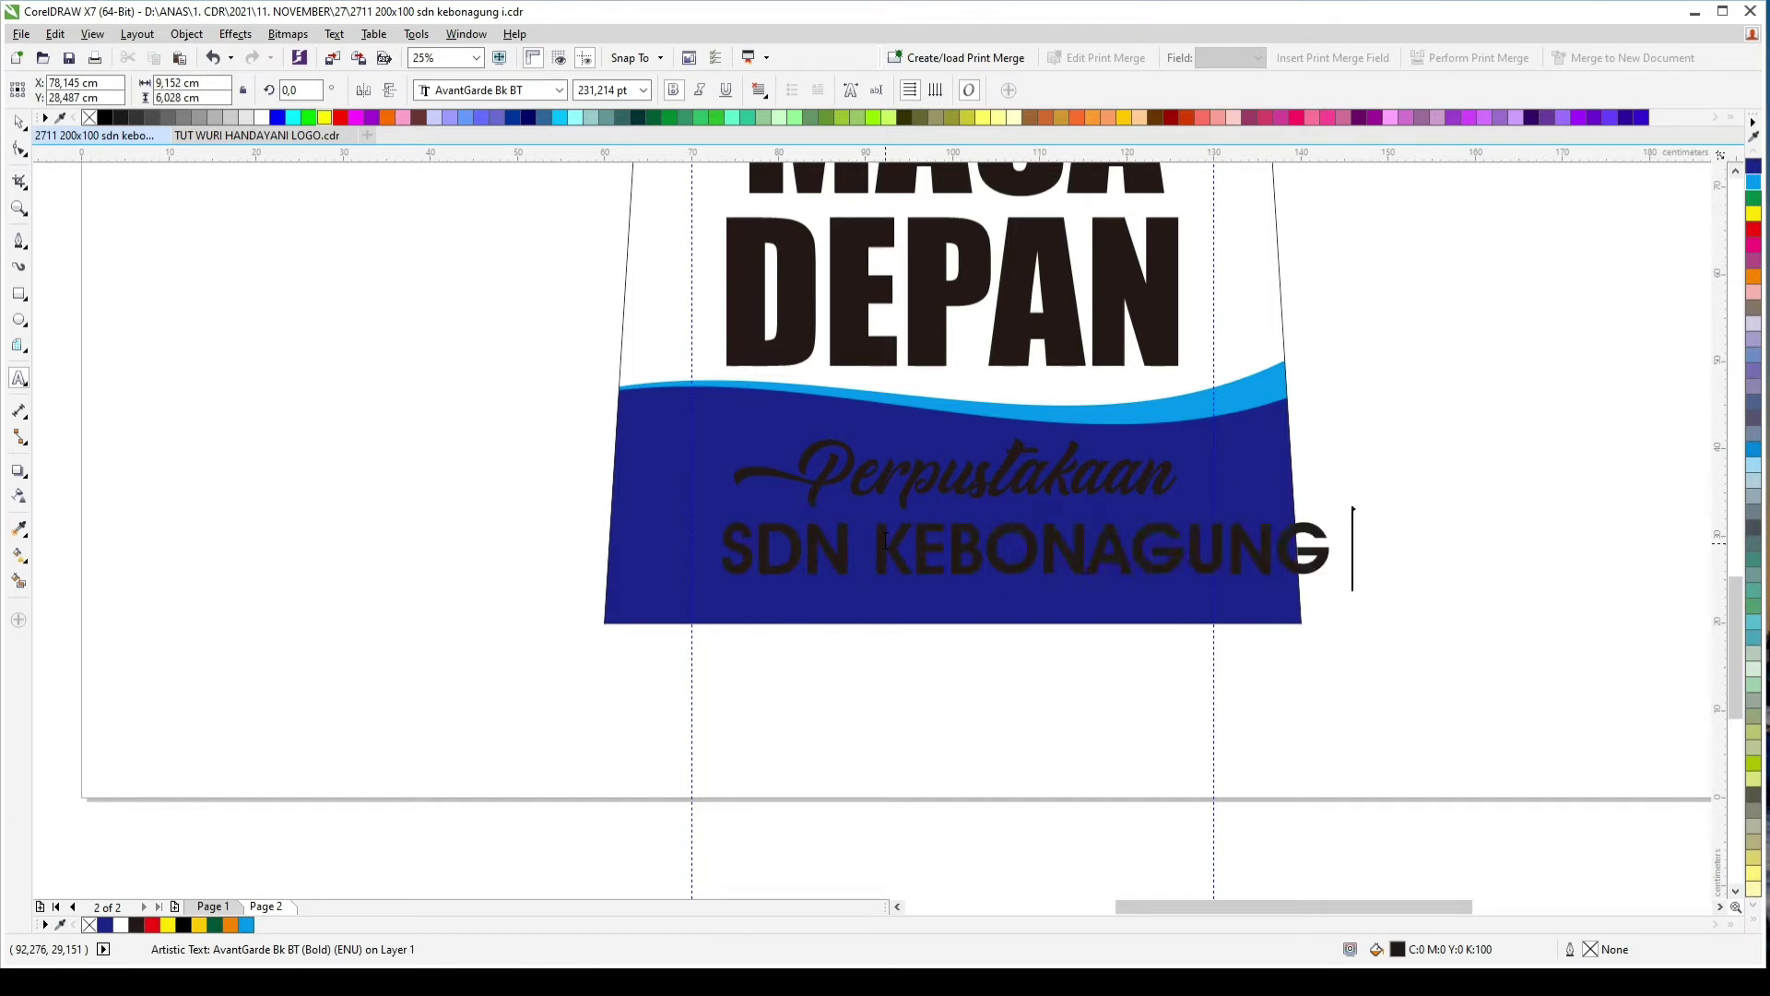
{"action": "type", "text": "I"}
{"action": "key", "text": "ctrl+a"}
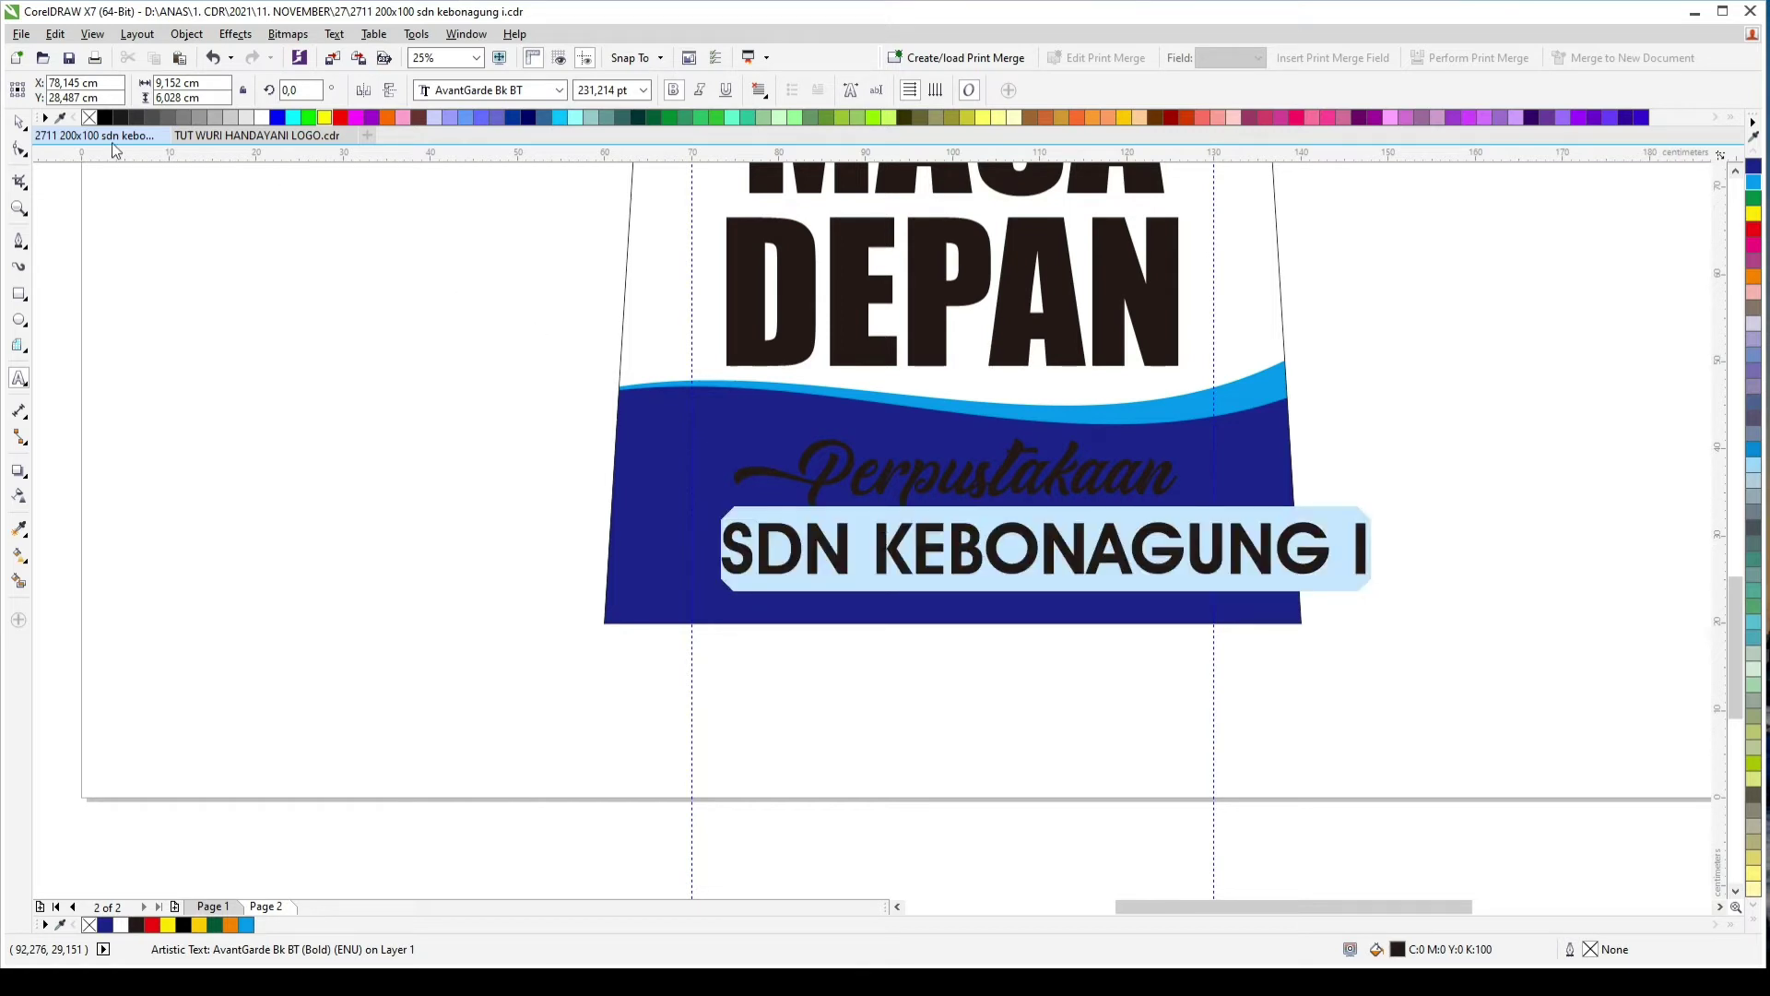
Step: Centre "SDN KEBONAGUNG I" horizontally in the banner, shrink it to fit between the vertical guidelines and move it up slightly
{"action": "left_click", "coordinate": [23, 123]}
{"action": "key", "text": "c"}
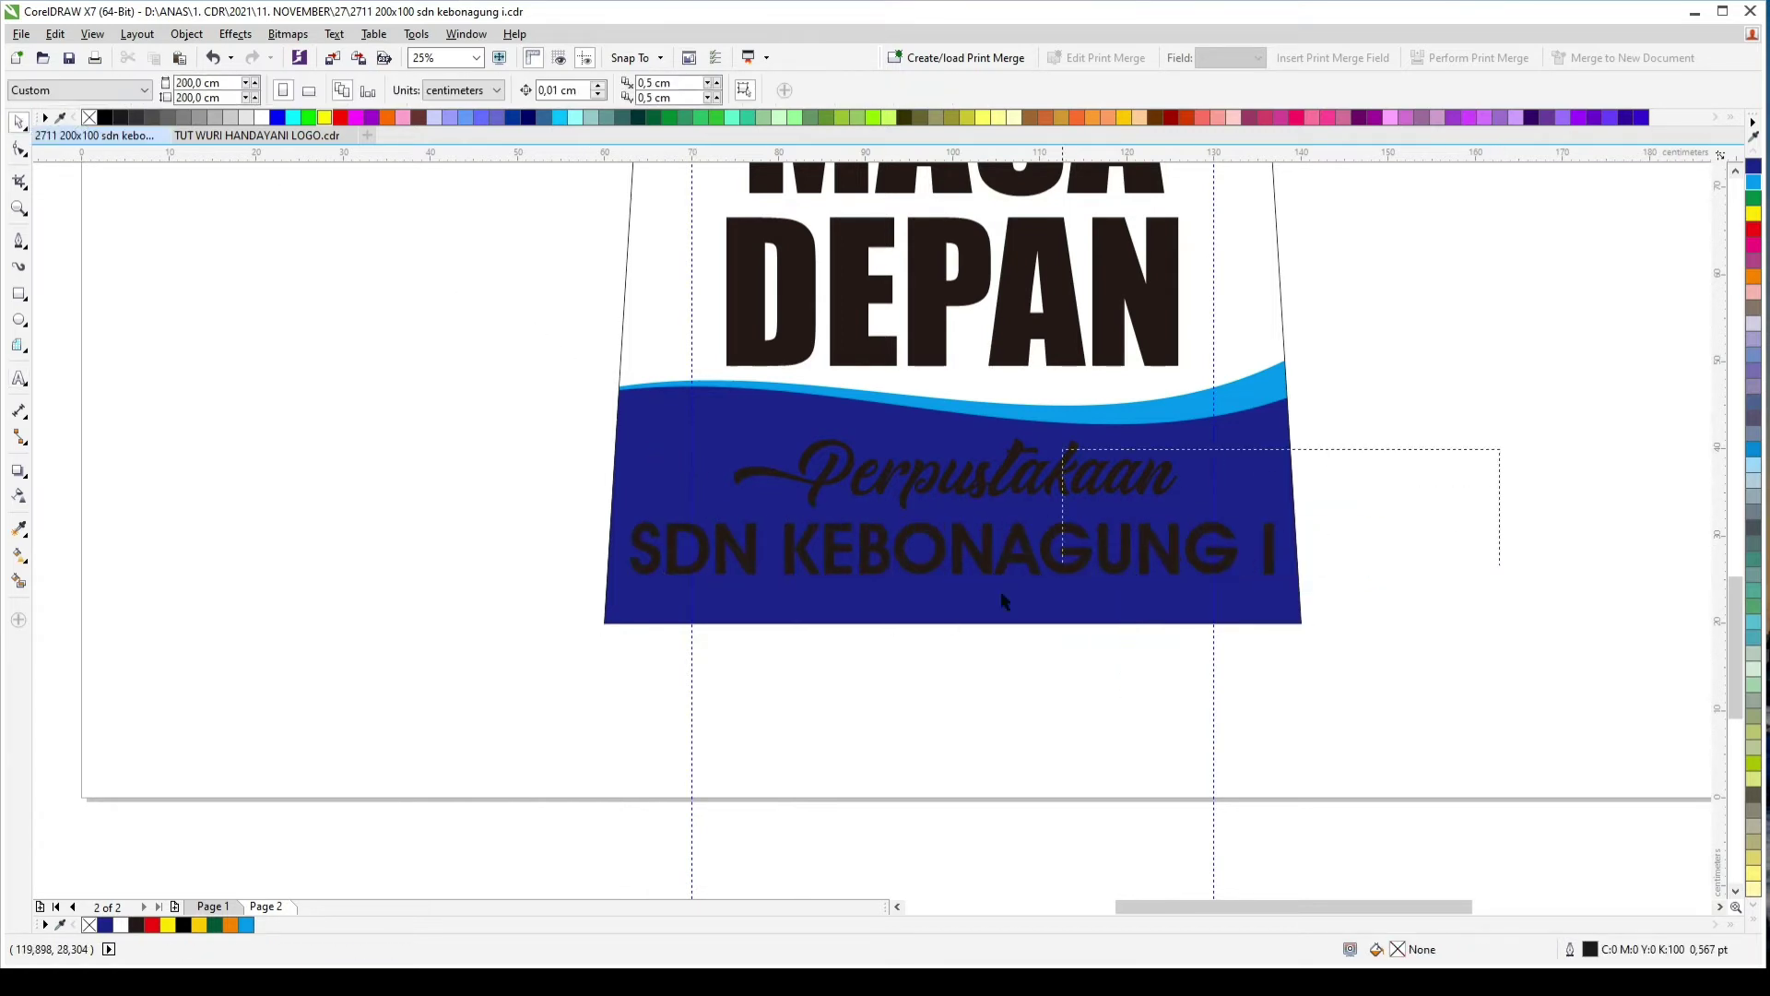
{"action": "left_click_drag", "start_coordinate": [1281, 580], "coordinate": [1214, 605]}
{"action": "left_click_drag", "start_coordinate": [1170, 536], "coordinate": [1171, 523]}
Step: Fill "Perpustakaan" and "SDN KEBONAGUNG I" with yellow and move both texts slightly down on the wave
{"action": "left_click_drag", "start_coordinate": [1374, 417], "coordinate": [593, 624]}
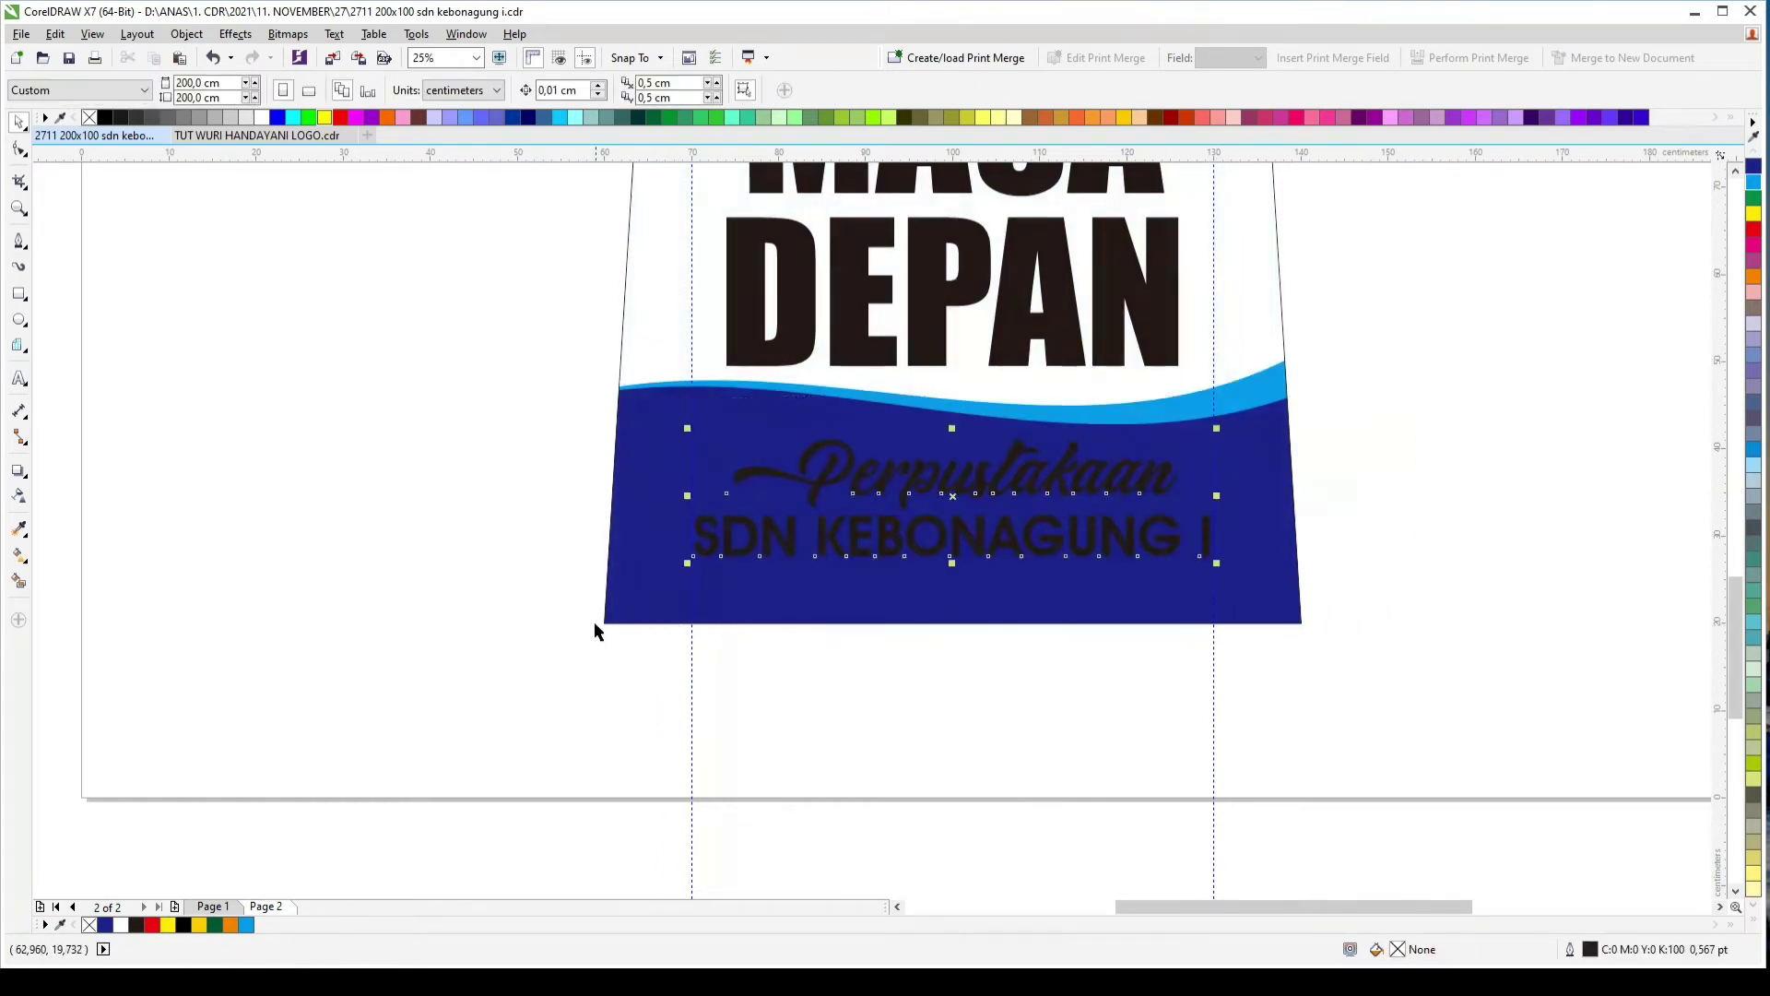
{"action": "left_click", "coordinate": [1754, 213]}
{"action": "left_click_drag", "start_coordinate": [1483, 384], "coordinate": [539, 595]}
{"action": "left_click_drag", "start_coordinate": [1053, 463], "coordinate": [1053, 474]}
{"action": "left_click", "coordinate": [1459, 477]}
{"action": "left_click", "coordinate": [1458, 475]}
Step: Move the whole slogan block from "Membaca" to "MASA DEPAN" slightly up, away from the wave
{"action": "key", "text": "F4"}
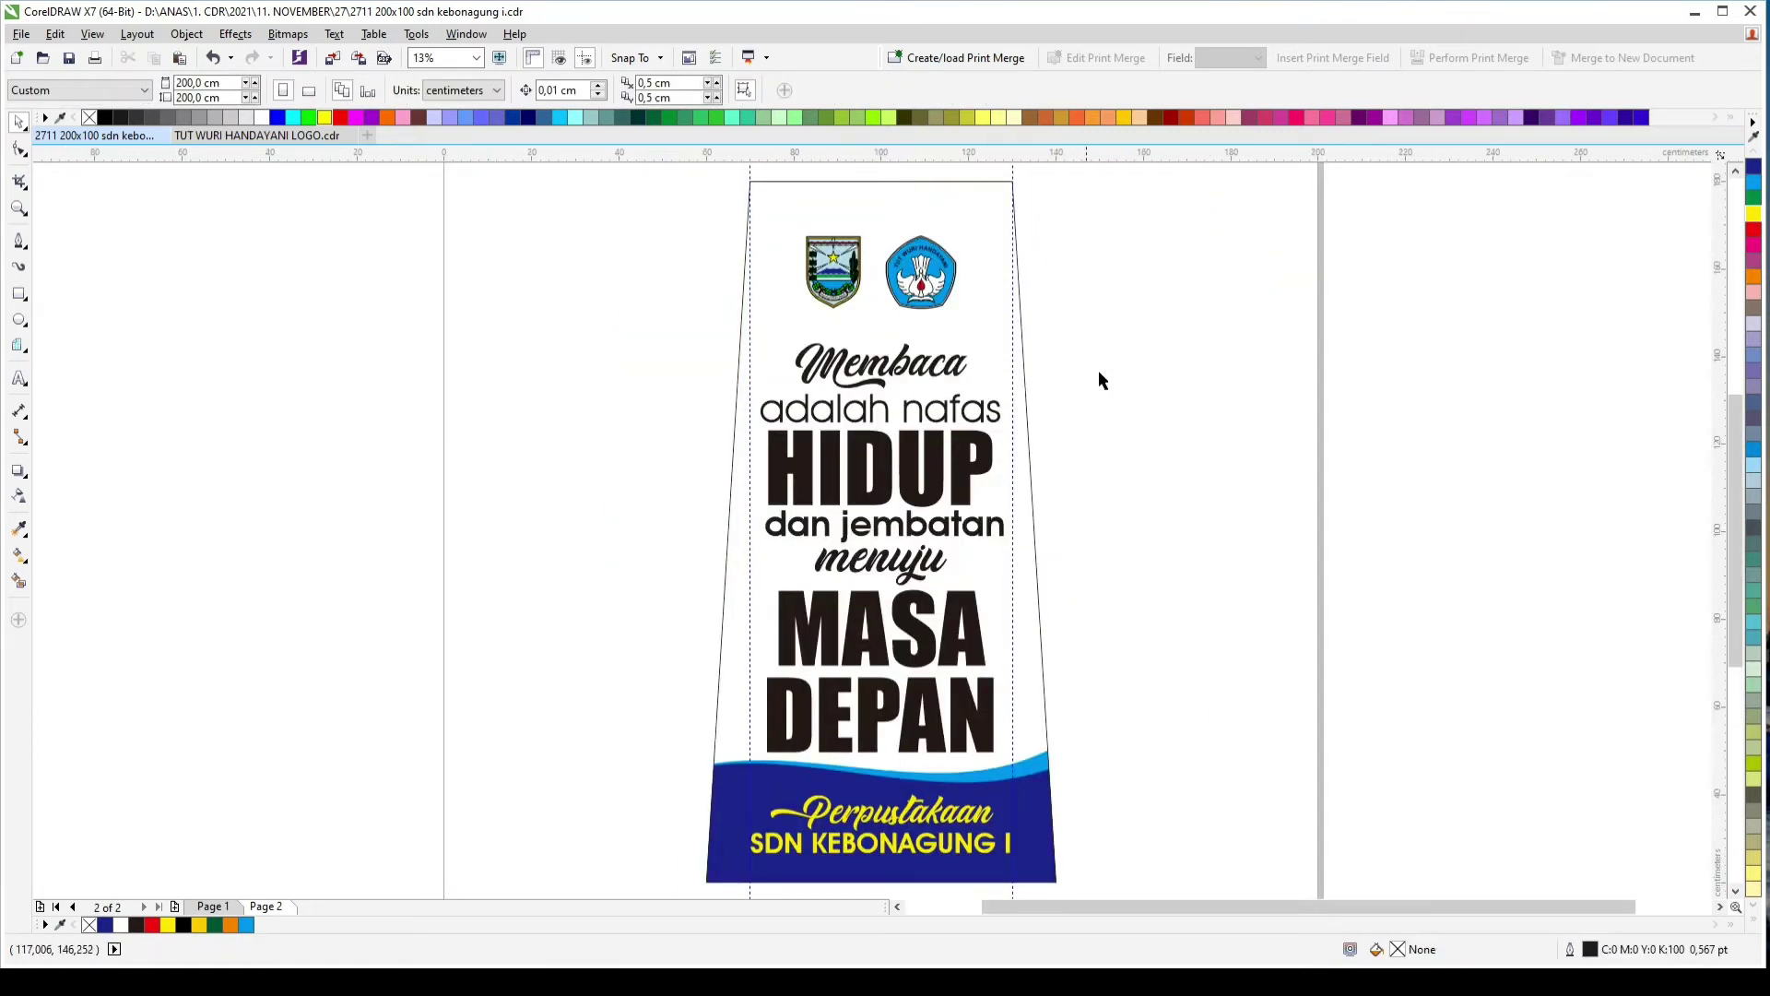
{"action": "left_click_drag", "start_coordinate": [1127, 295], "coordinate": [668, 757]}
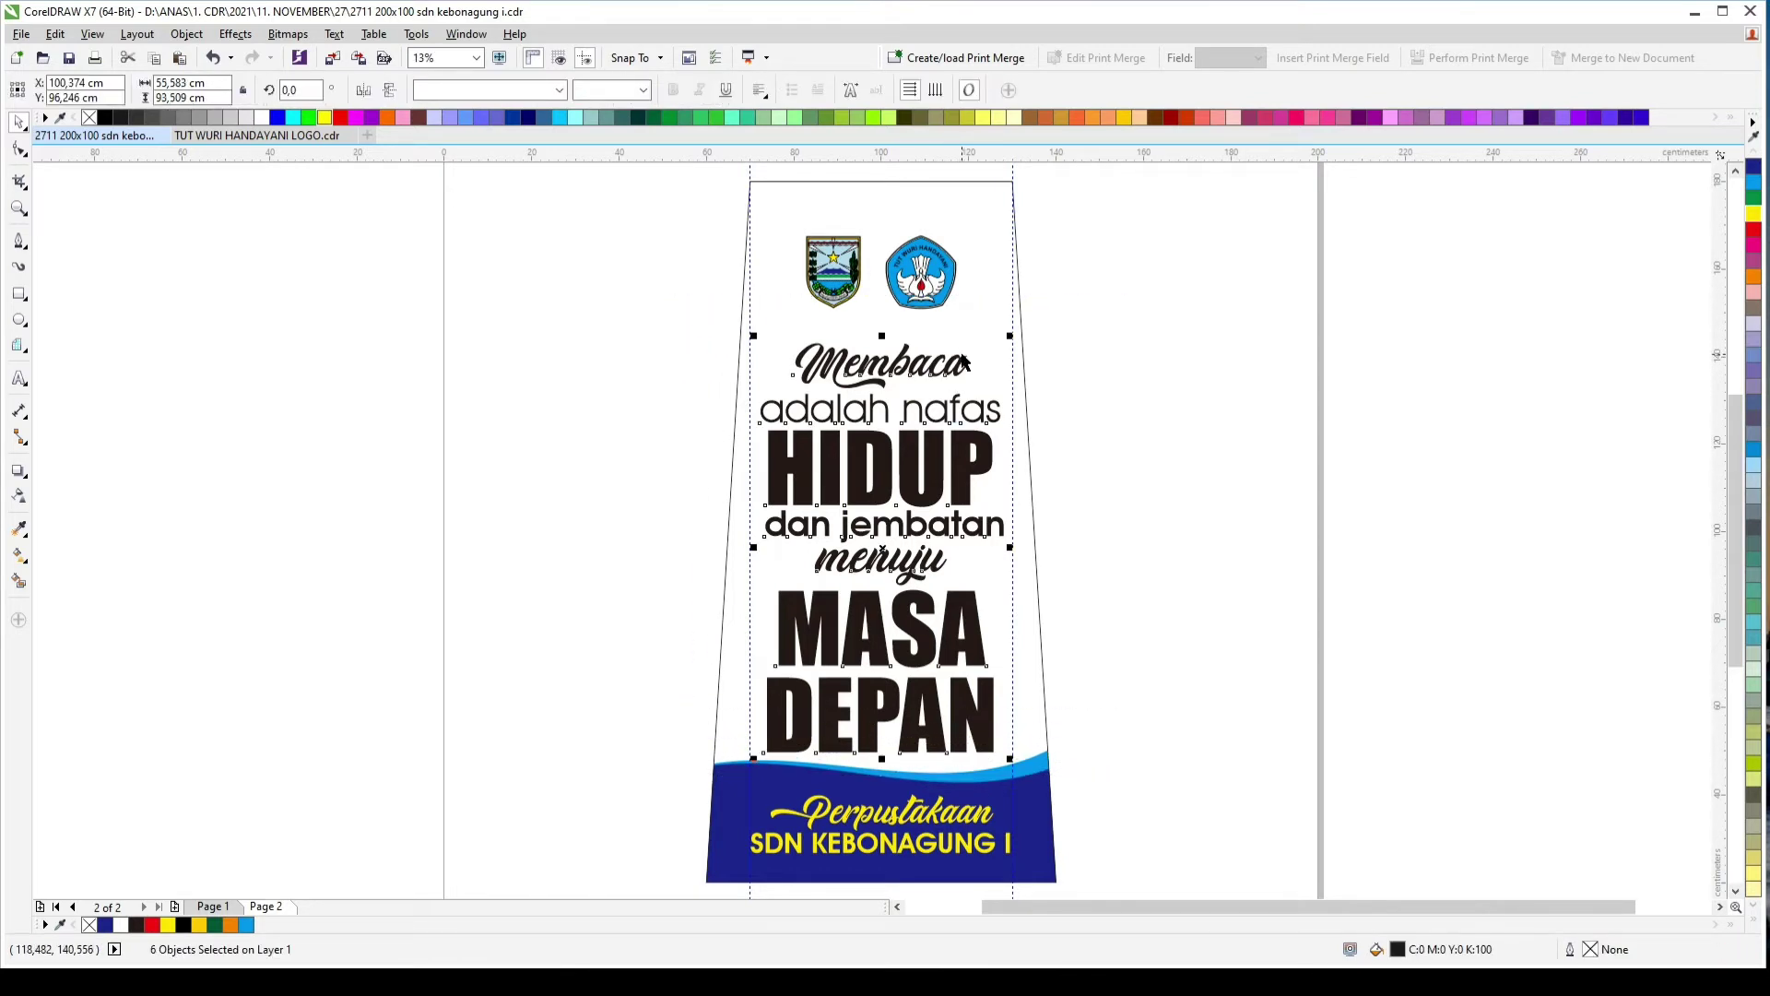
{"action": "left_click_drag", "start_coordinate": [963, 363], "coordinate": [964, 349]}
{"action": "left_click", "coordinate": [1068, 345]}
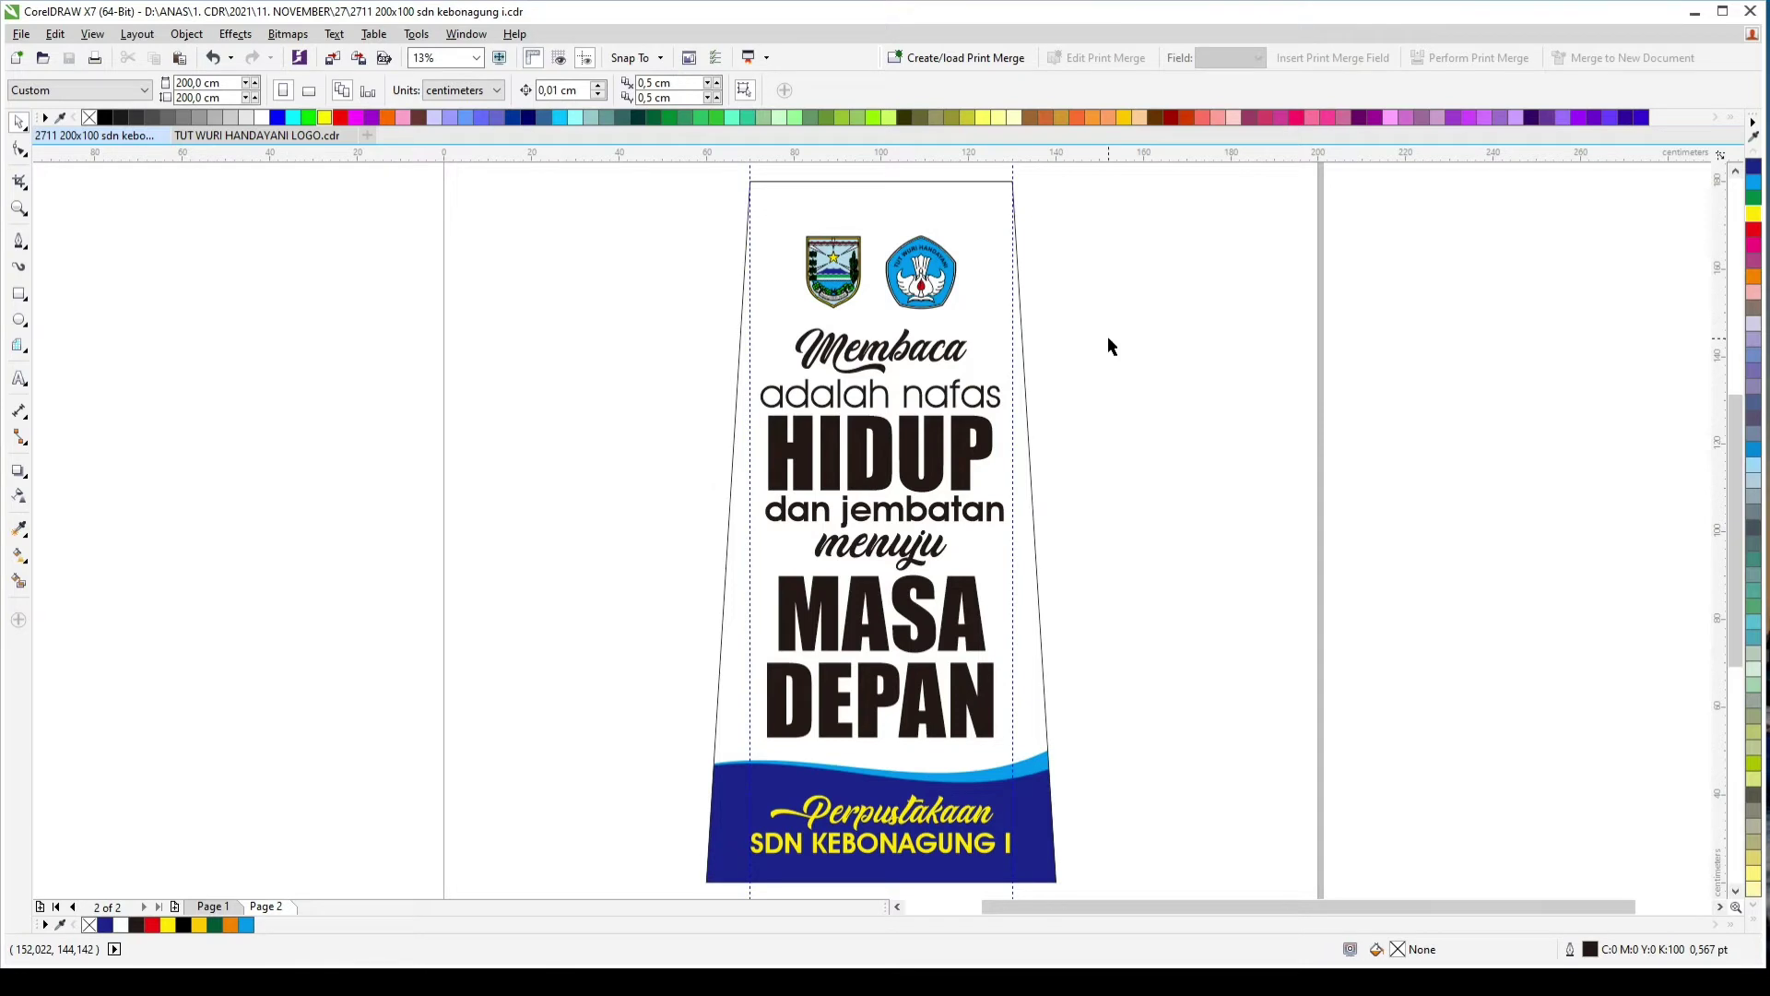
Step: Move the complete banner to the left side of the page and place a duplicate on the right side
{"action": "key", "text": "ctrl+a"}
{"action": "left_click_drag", "start_coordinate": [979, 352], "coordinate": [723, 347]}
{"action": "left_click_drag", "start_coordinate": [587, 318], "coordinate": [1060, 343]}
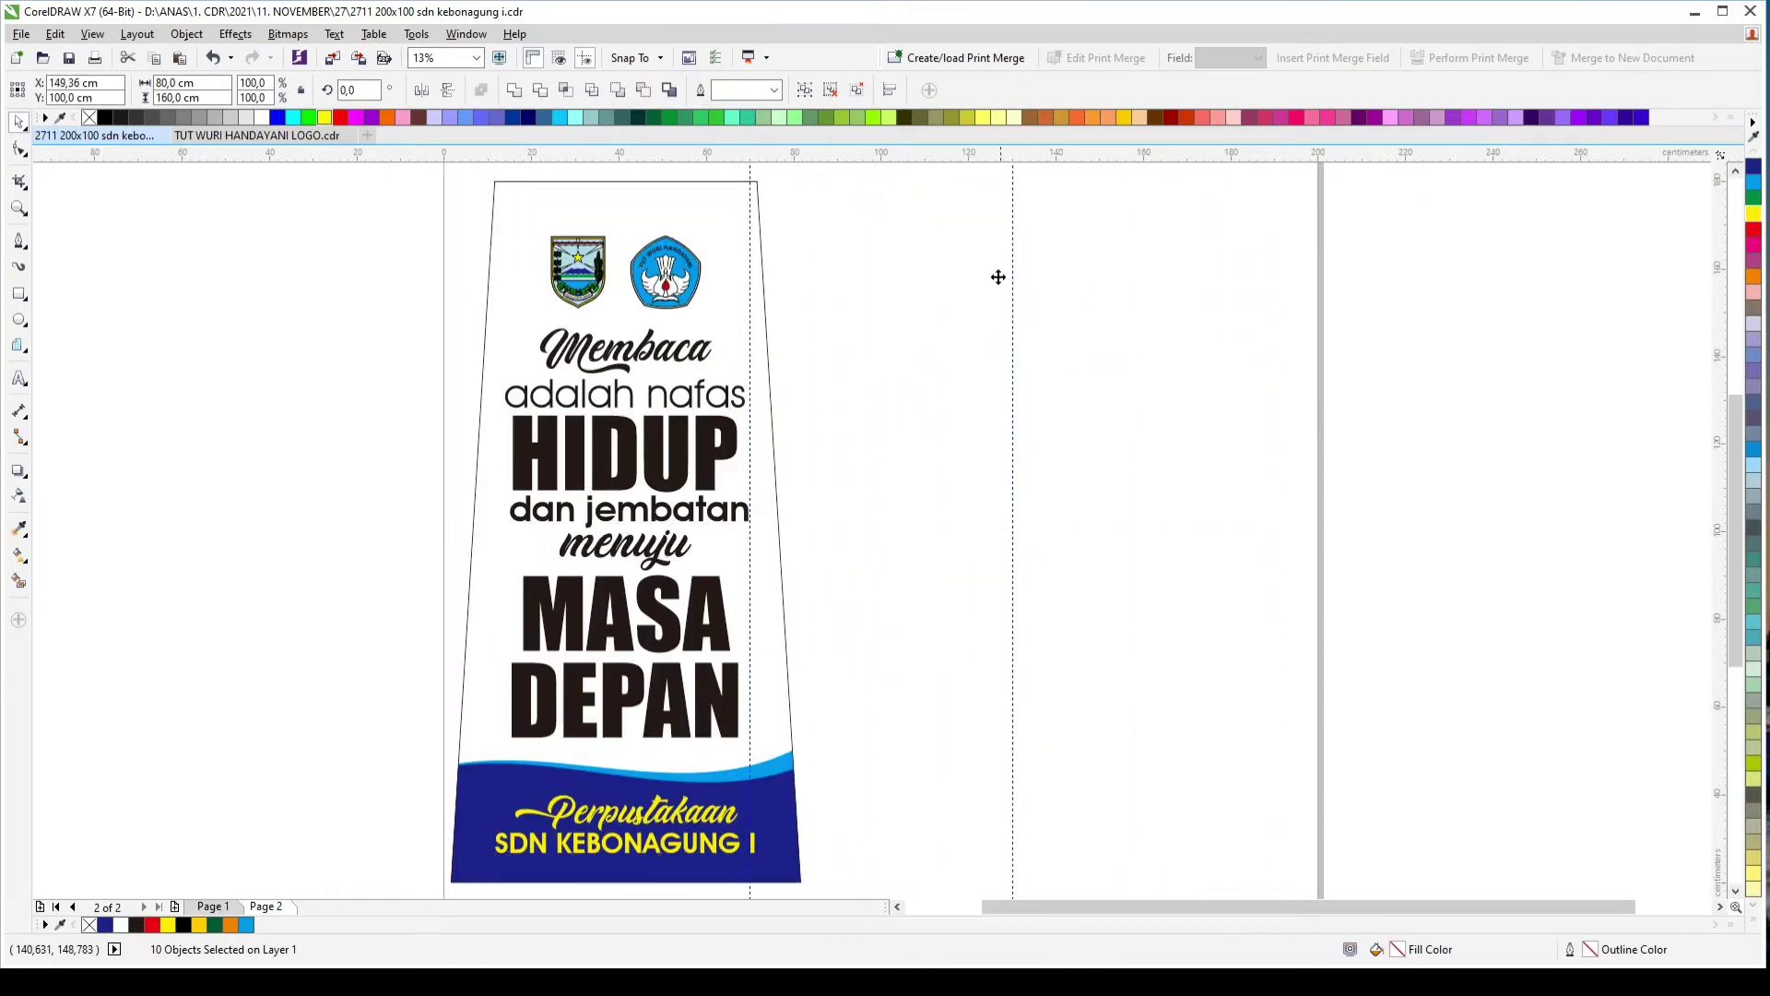
Step: Delete the two vertical guidelines from the page
{"action": "left_click_drag", "start_coordinate": [998, 277], "coordinate": [1016, 183]}
{"action": "left_click", "coordinate": [1012, 172]}
{"action": "key", "text": "Delete"}
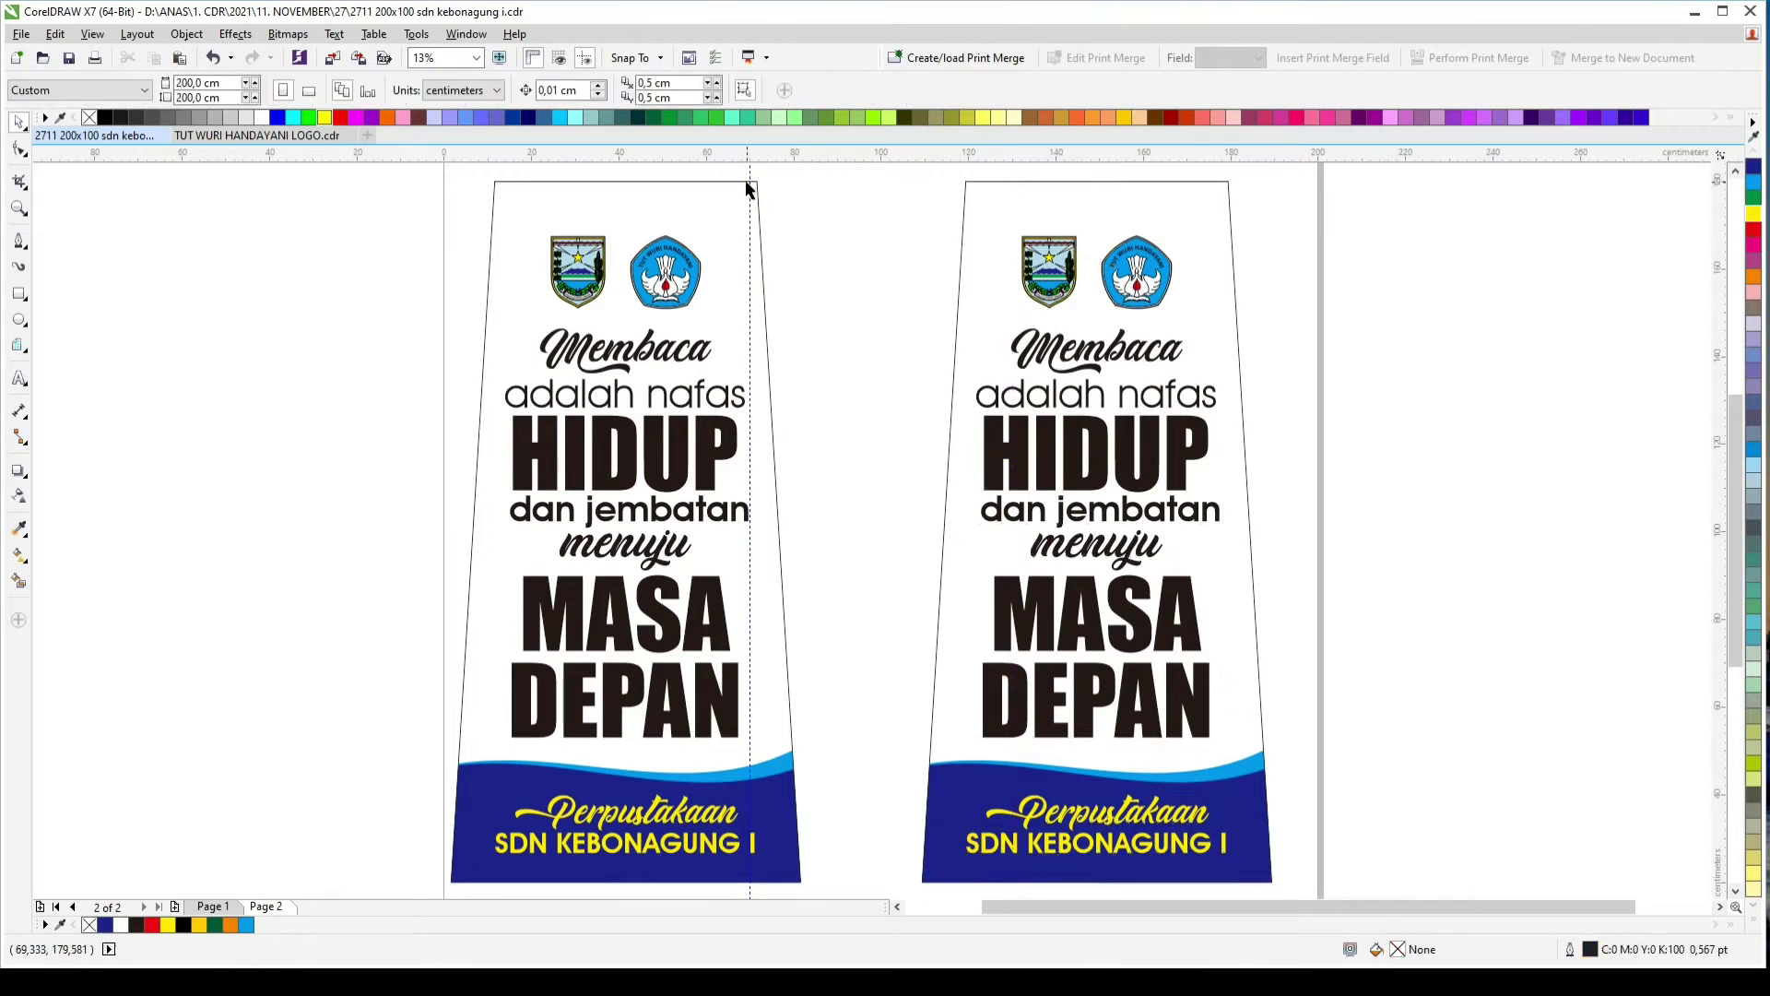
{"action": "left_click", "coordinate": [750, 172]}
{"action": "key", "text": "Delete"}
Step: Replace "Membaca" on the right banner with "Menjelajah" and centre it horizontally in the banner
{"action": "scroll", "coordinate": [891, 522], "scroll_direction": "down", "scroll_amount": 2}
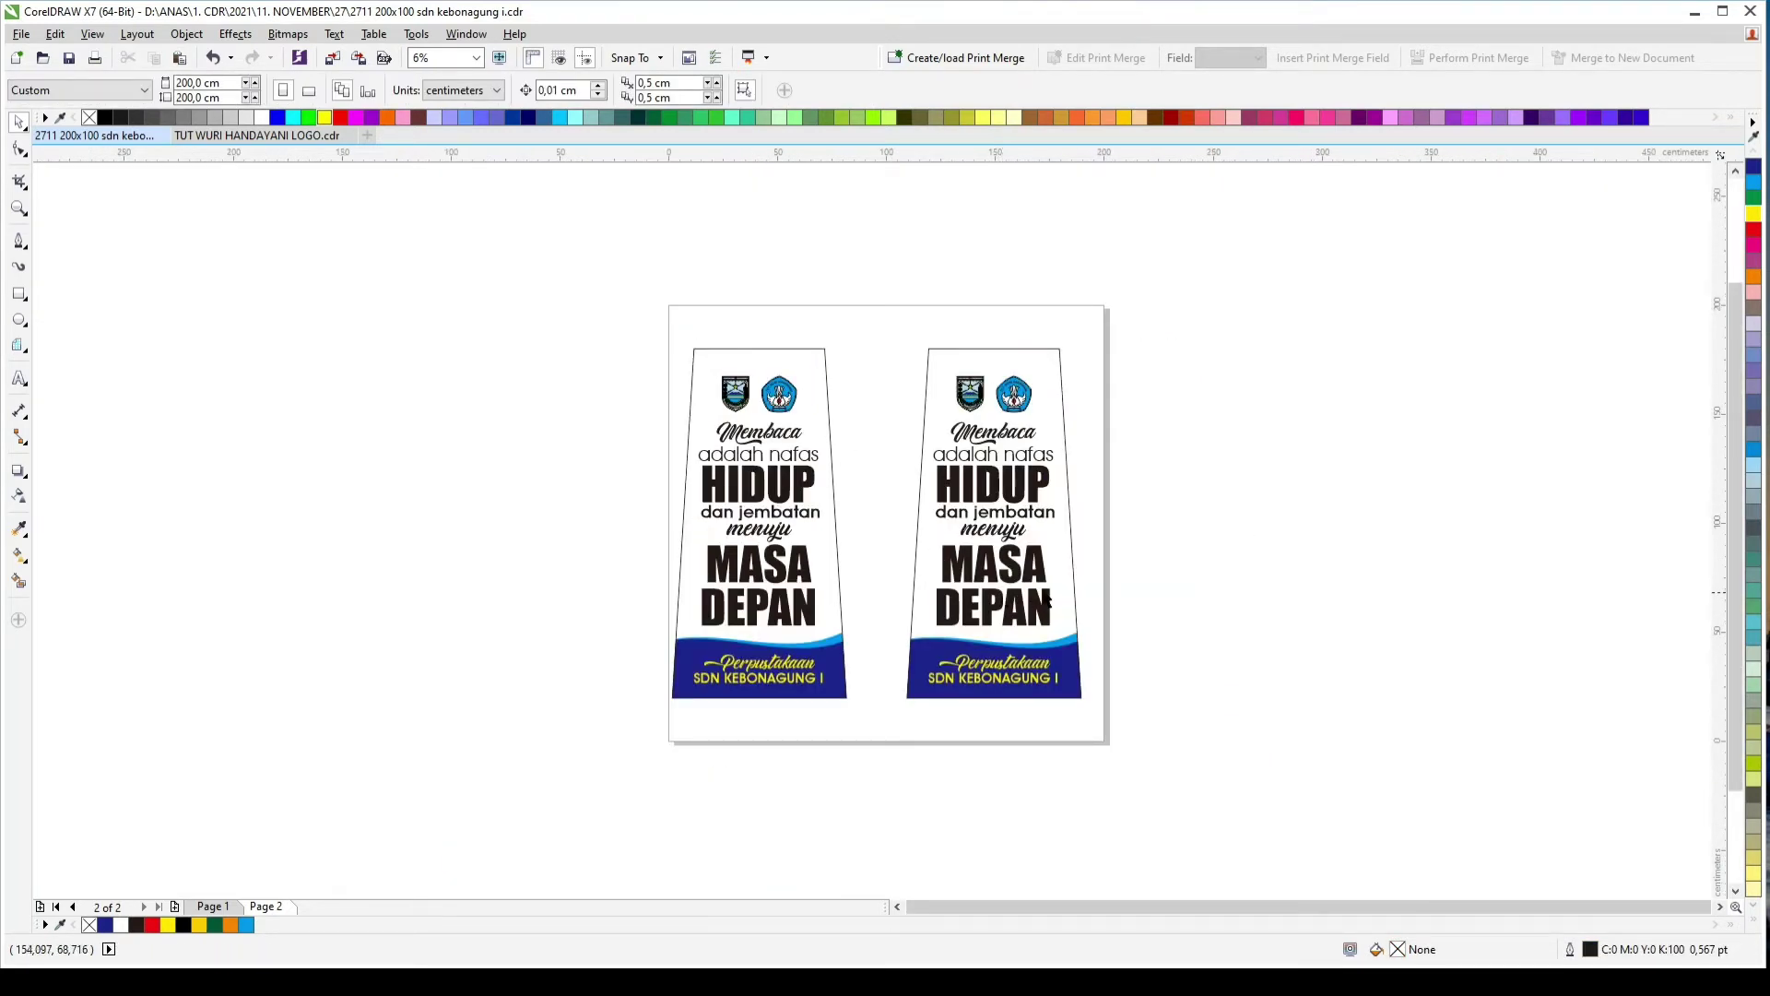
{"action": "scroll", "coordinate": [1047, 597], "scroll_direction": "up", "scroll_amount": 2}
{"action": "double_click", "coordinate": [1010, 292]}
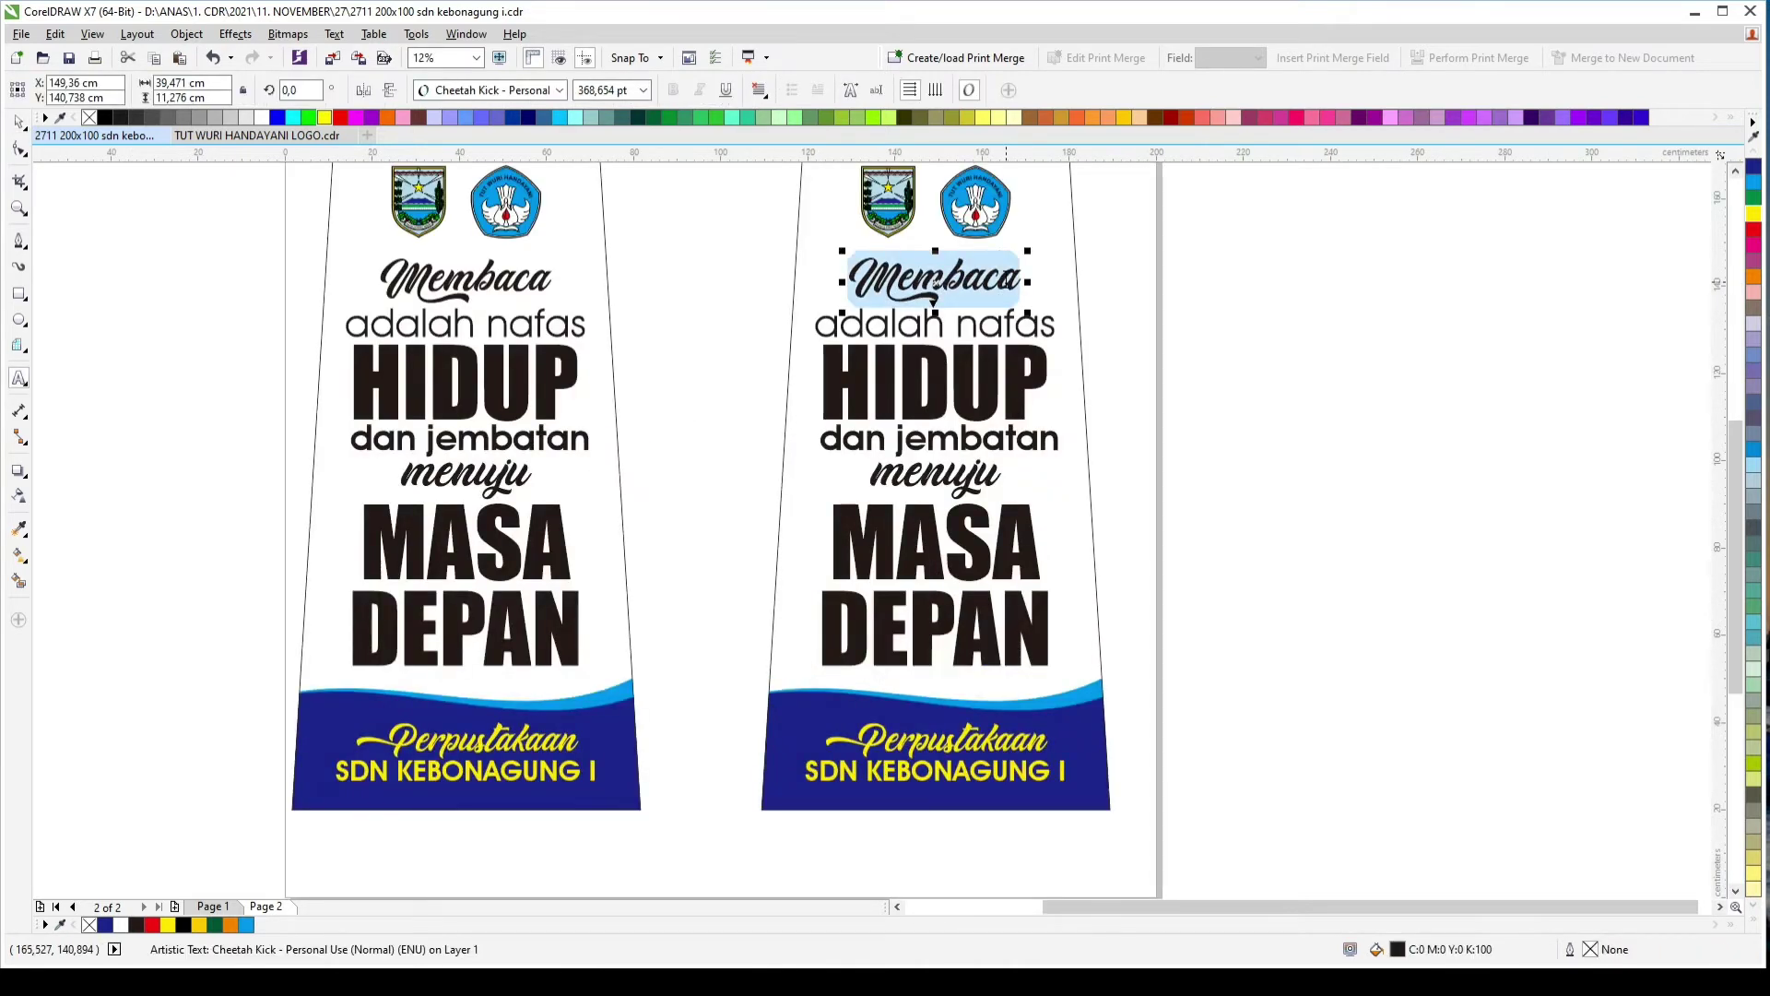
{"action": "type", "text": "Menjelajah"}
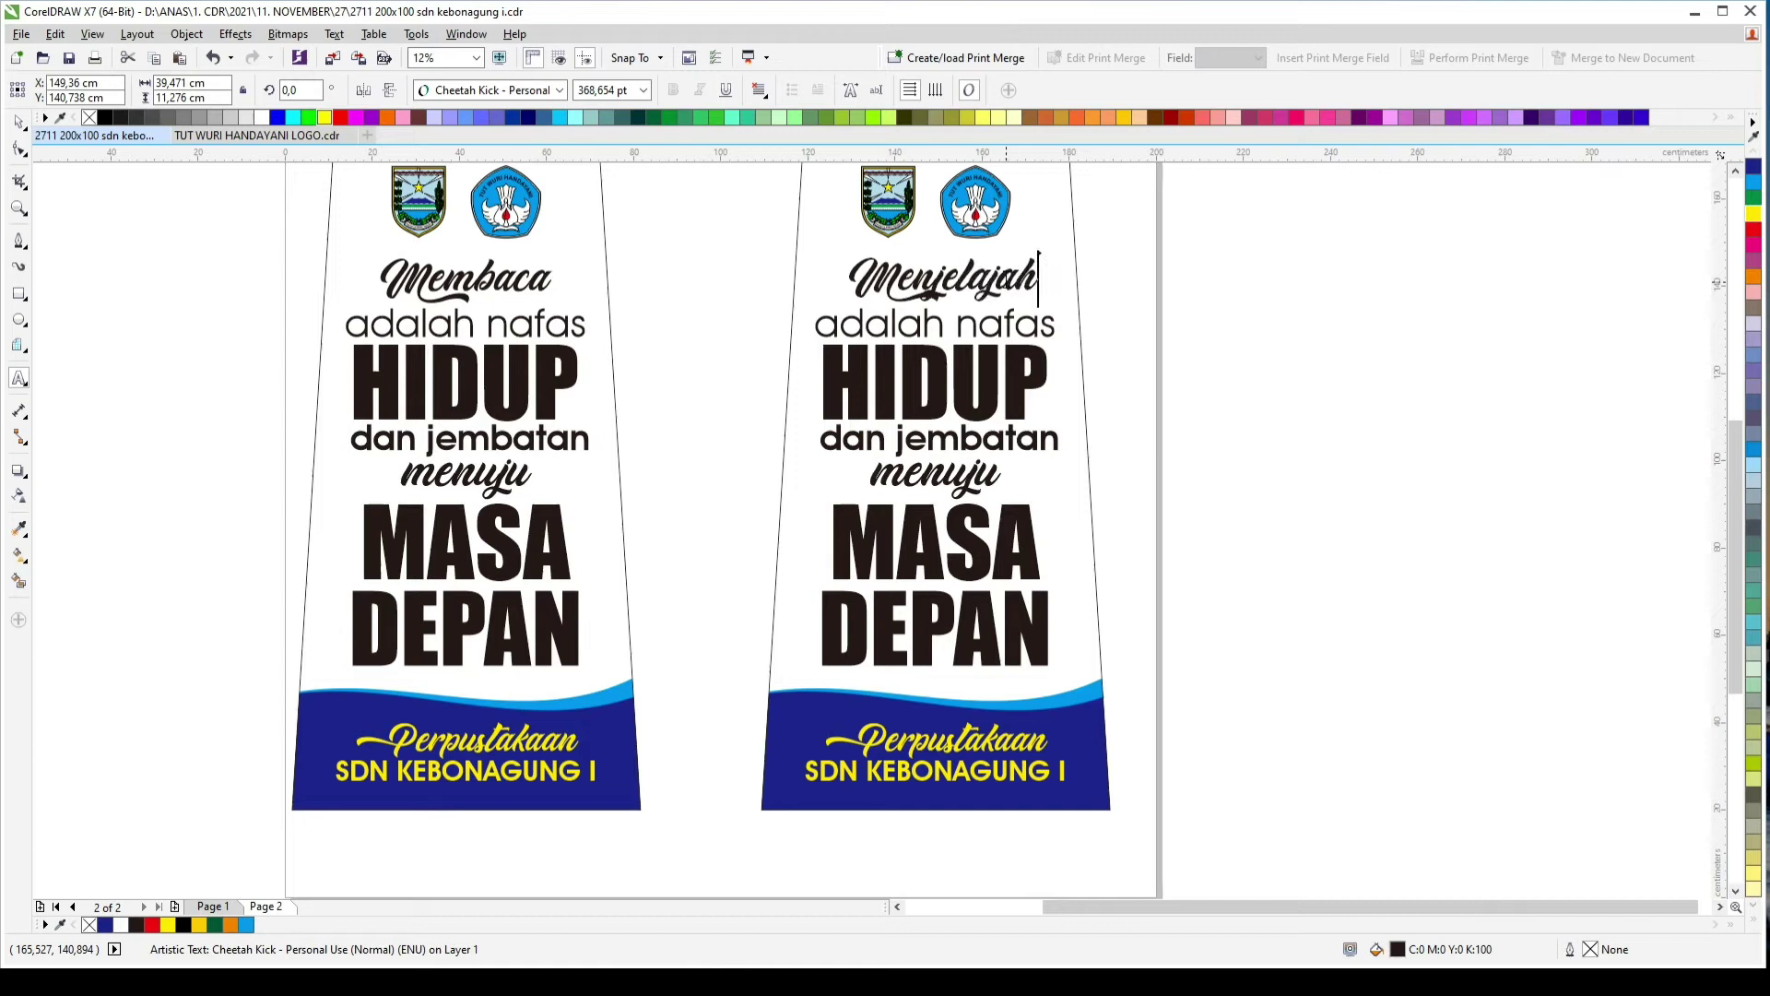
{"action": "double_click", "coordinate": [1007, 279]}
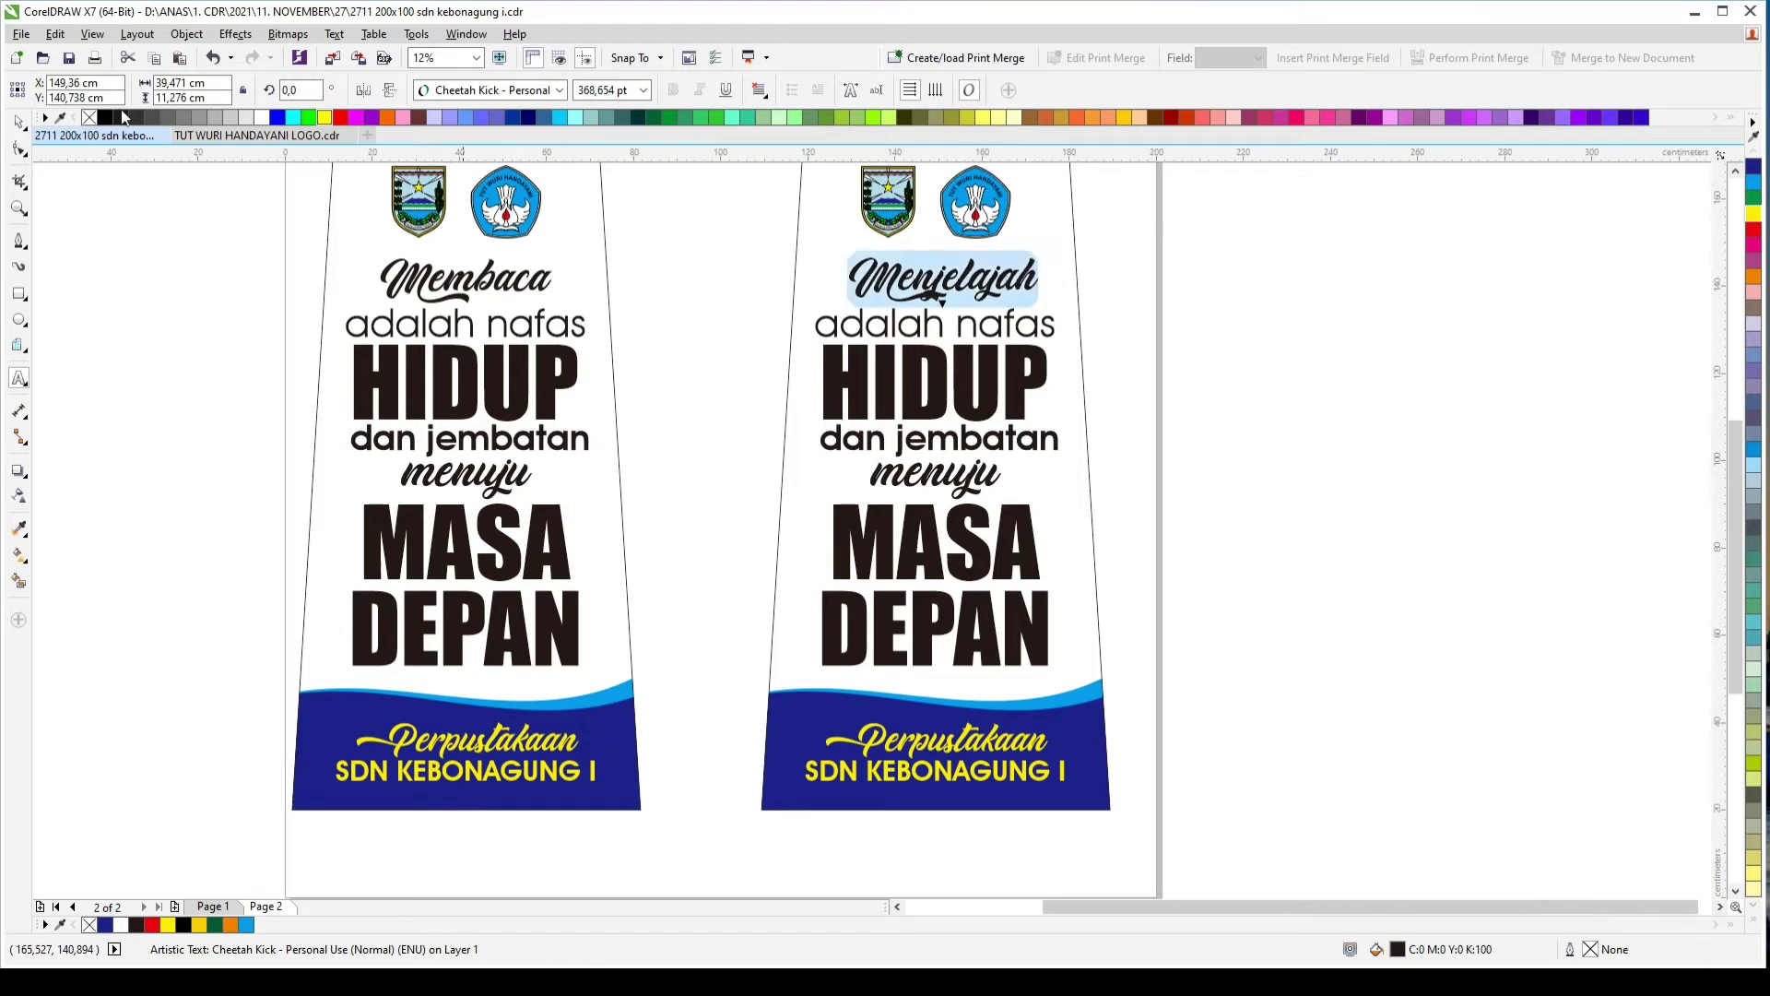
{"action": "left_click", "coordinate": [19, 121]}
{"action": "left_click", "coordinate": [841, 236], "text": "shift"}
{"action": "left_click", "coordinate": [1160, 284]}
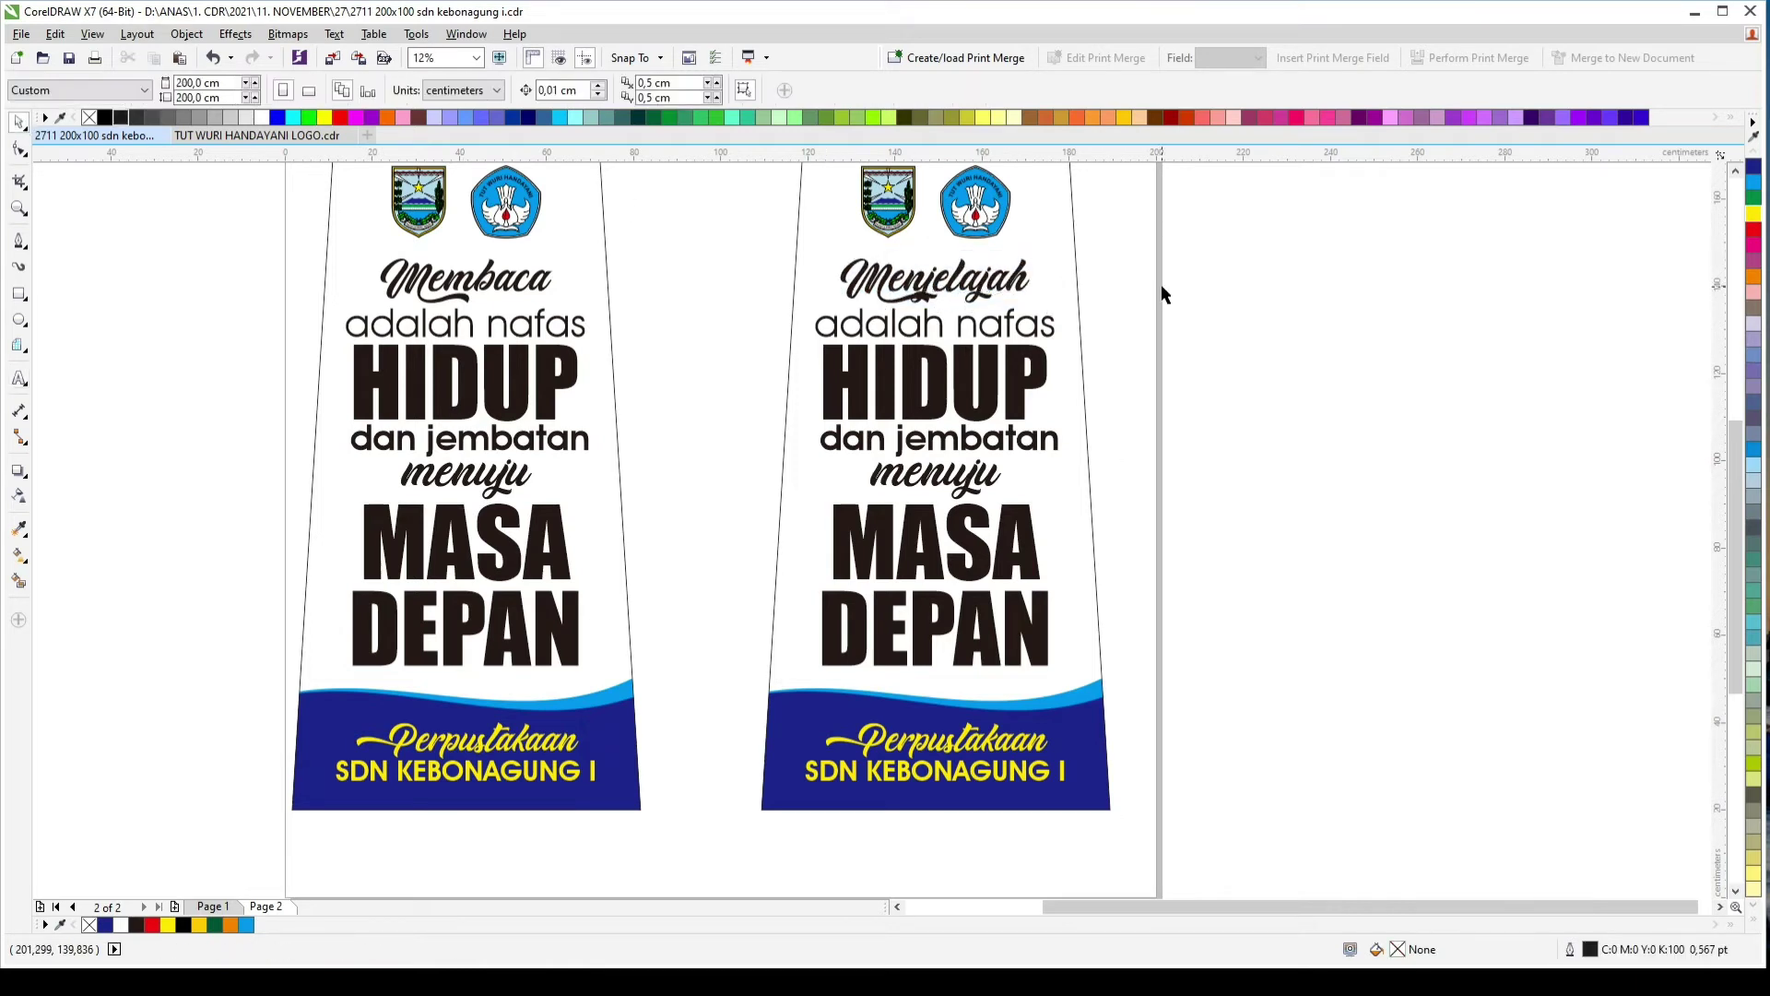
Step: Delete the "adalah nafas" line from the right banner and replace "HIDUP" with "BUKU"
{"action": "left_click", "coordinate": [1015, 321]}
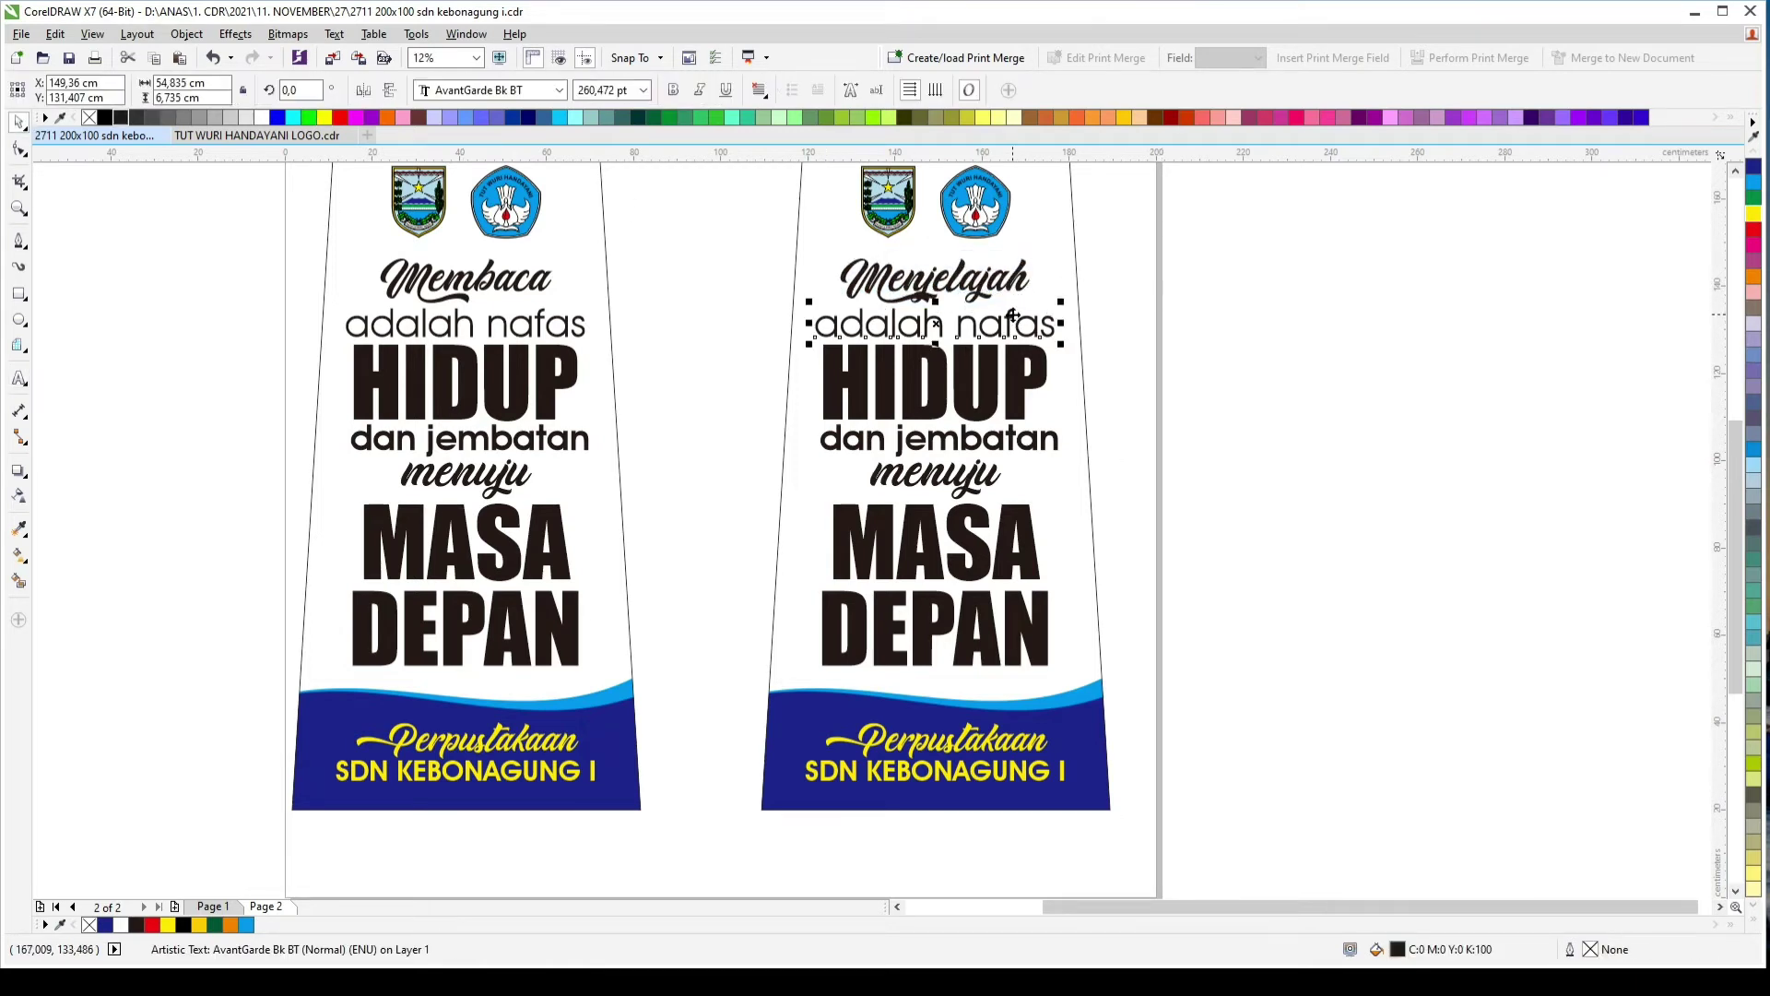
{"action": "key", "text": "Delete"}
{"action": "left_click", "coordinate": [998, 357]}
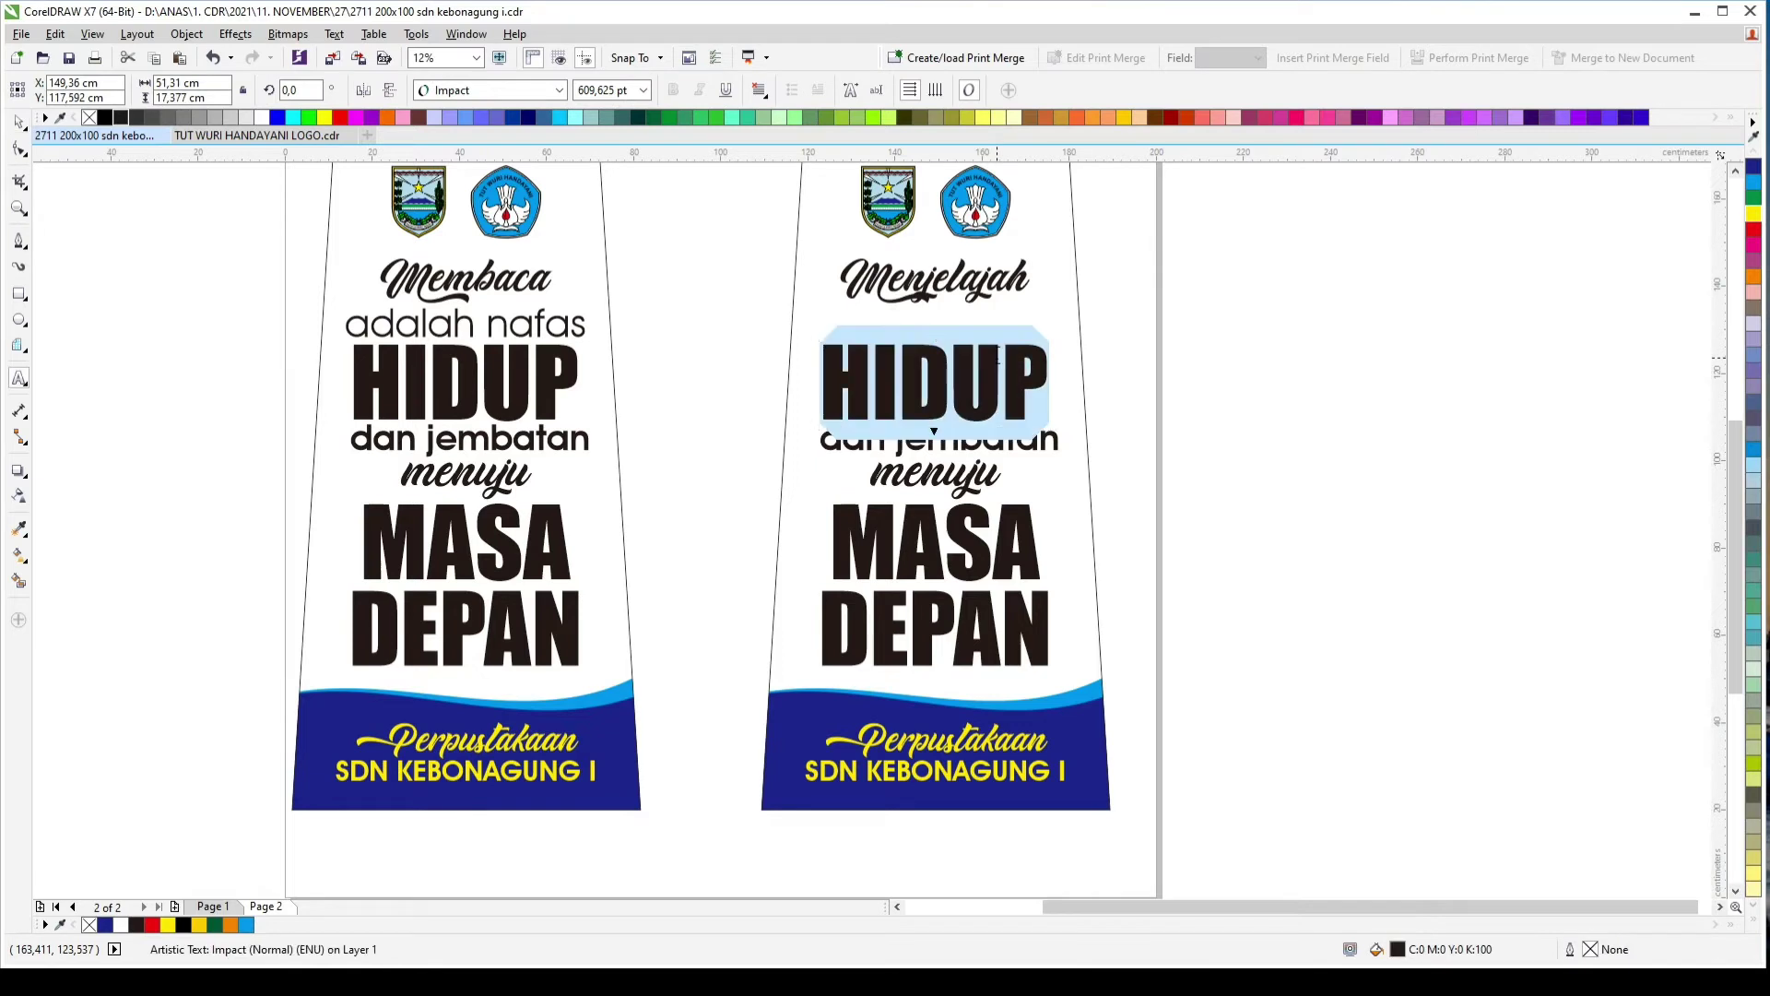
{"action": "type", "text": "BUKU"}
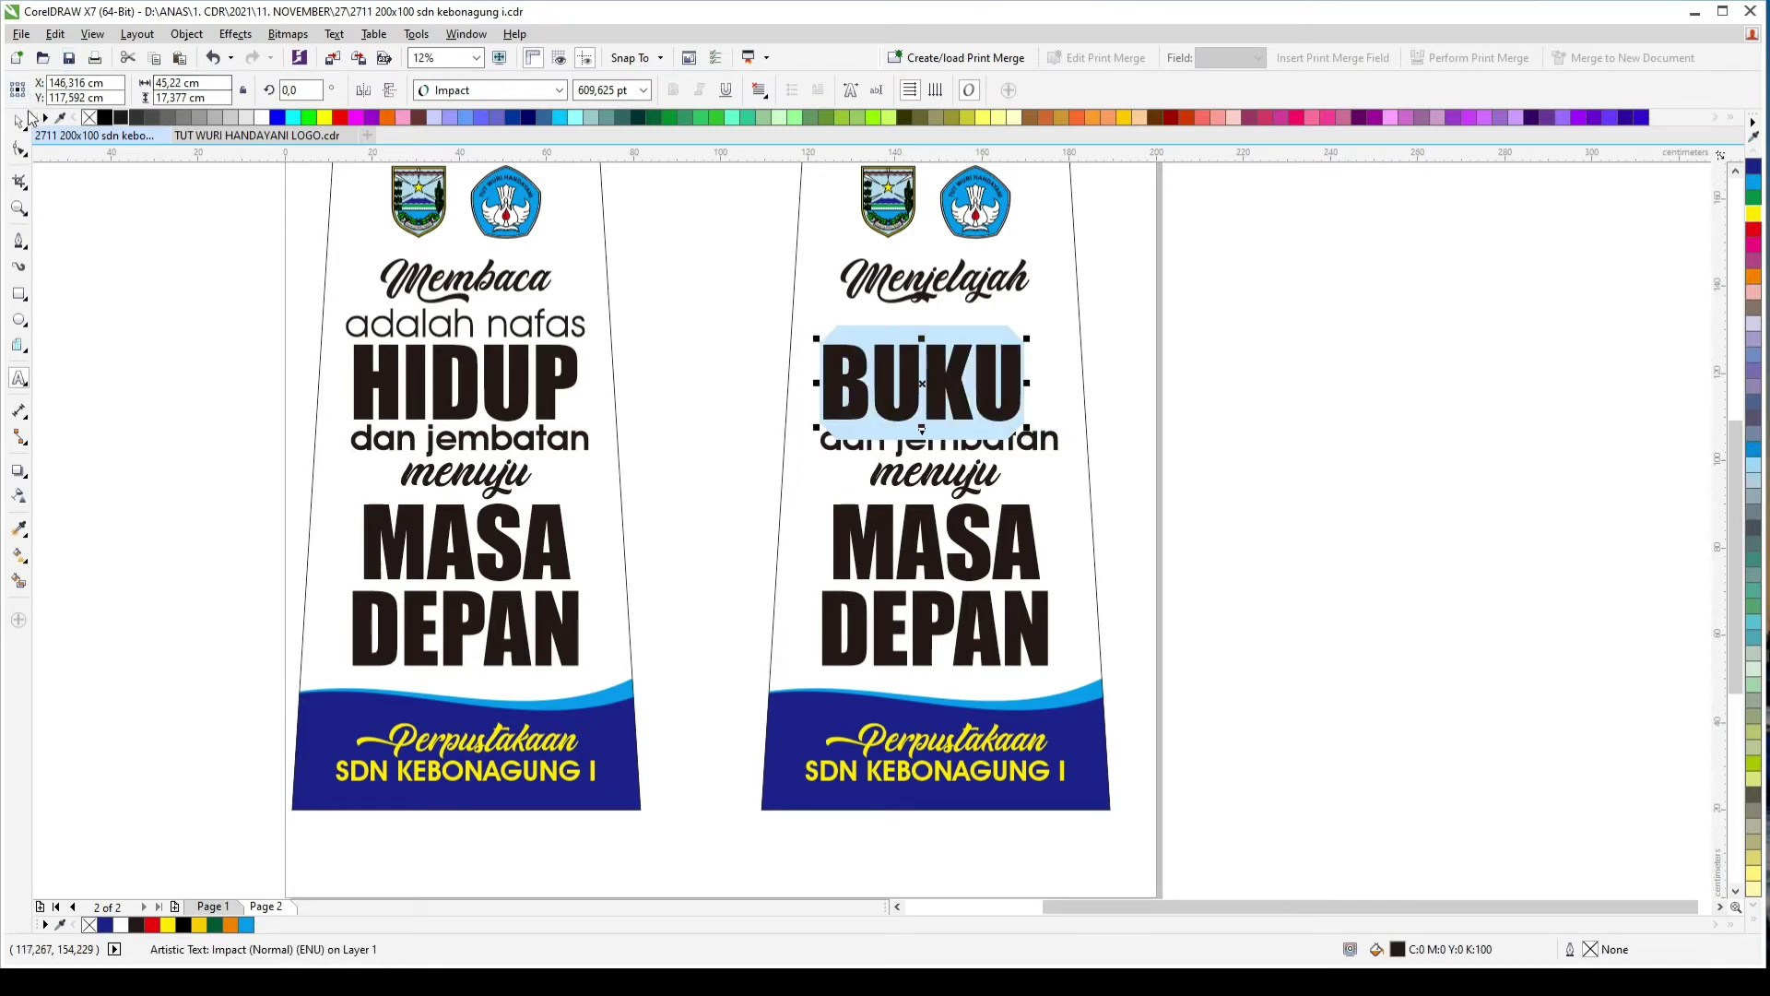
Step: Enlarge the "BUKU" text up into the gap below "Menjelajah" and centre it horizontally in the right banner
{"action": "left_click", "coordinate": [18, 122]}
{"action": "left_click", "coordinate": [1072, 301], "text": "shift"}
{"action": "left_click_drag", "start_coordinate": [1039, 338], "coordinate": [1012, 301]}
{"action": "key", "text": "c"}
{"action": "key", "text": "Escape"}
Step: Move the "Menjelajah" text slightly down, closer to "BUKU"
{"action": "scroll", "coordinate": [1048, 338], "scroll_direction": "up", "scroll_amount": 1}
{"action": "left_click_drag", "start_coordinate": [844, 214], "coordinate": [843, 229]}
{"action": "scroll", "coordinate": [1018, 322], "scroll_direction": "down", "scroll_amount": 1}
{"action": "left_click", "coordinate": [1383, 556]}
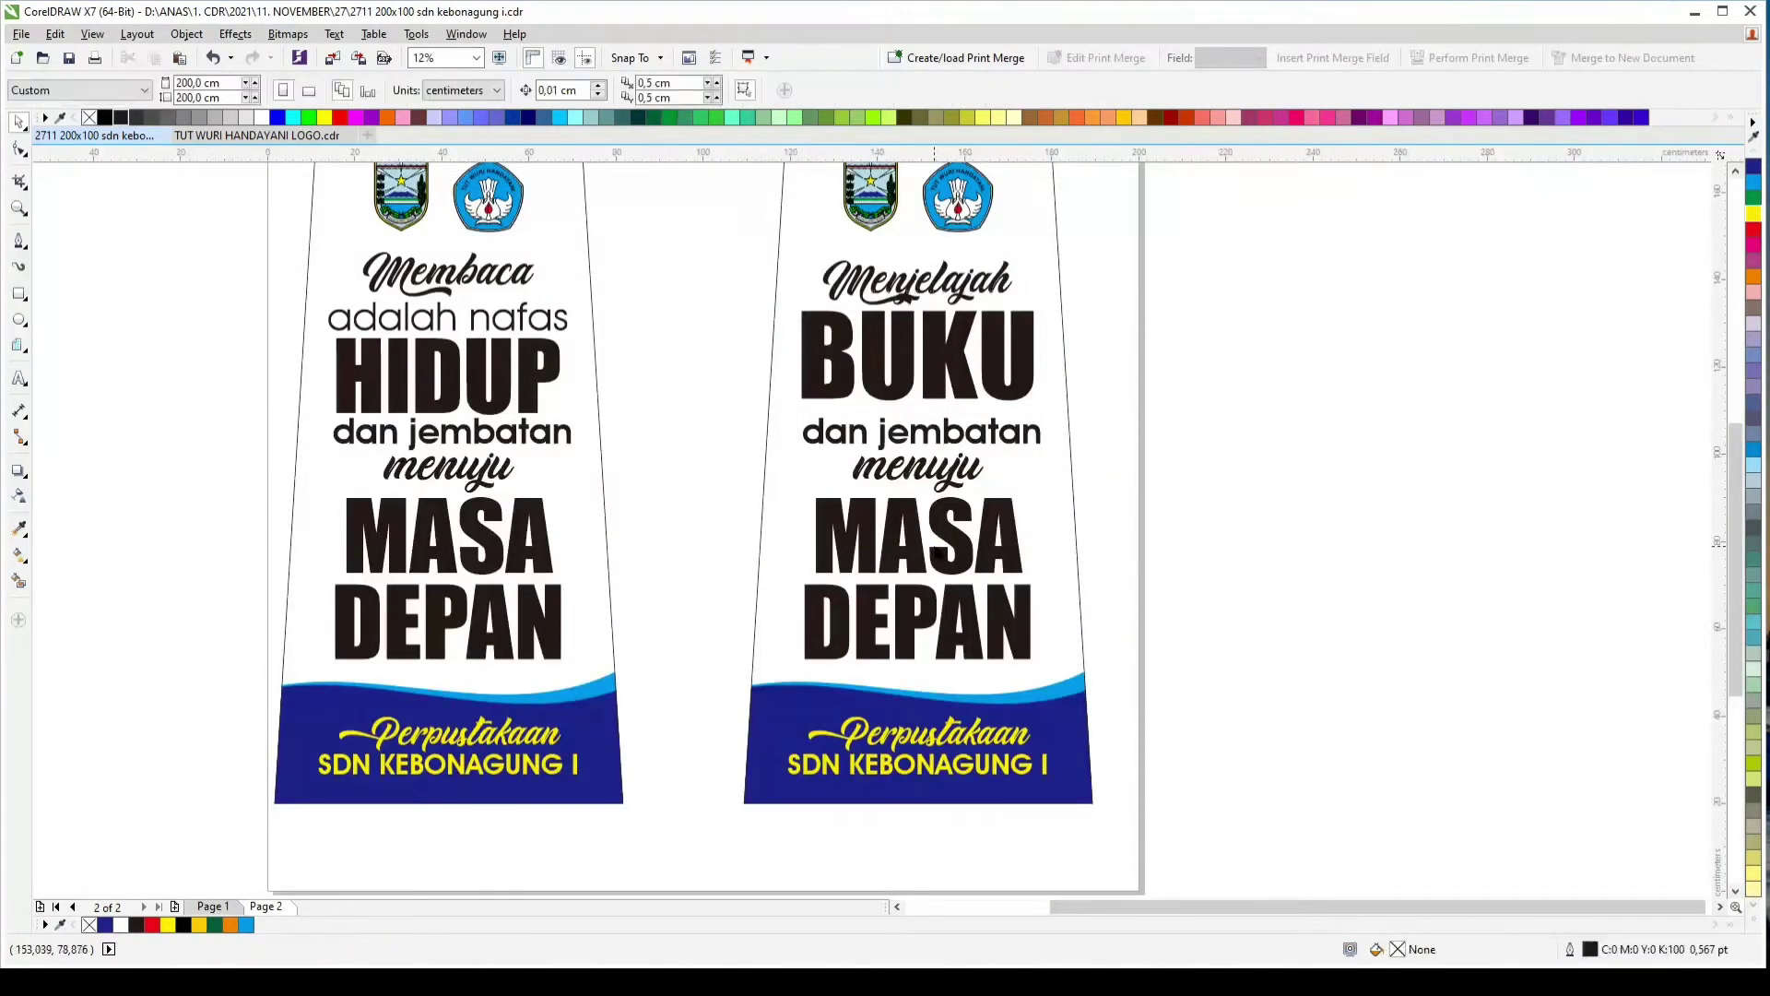
Step: Replace "dan jembatan" on the right banner with "MEMBUKA" and enlarge it to match the width of "BUKU"
{"action": "double_click", "coordinate": [985, 437]}
{"action": "key", "text": "ctrl+a"}
{"action": "type", "text": "ME"}
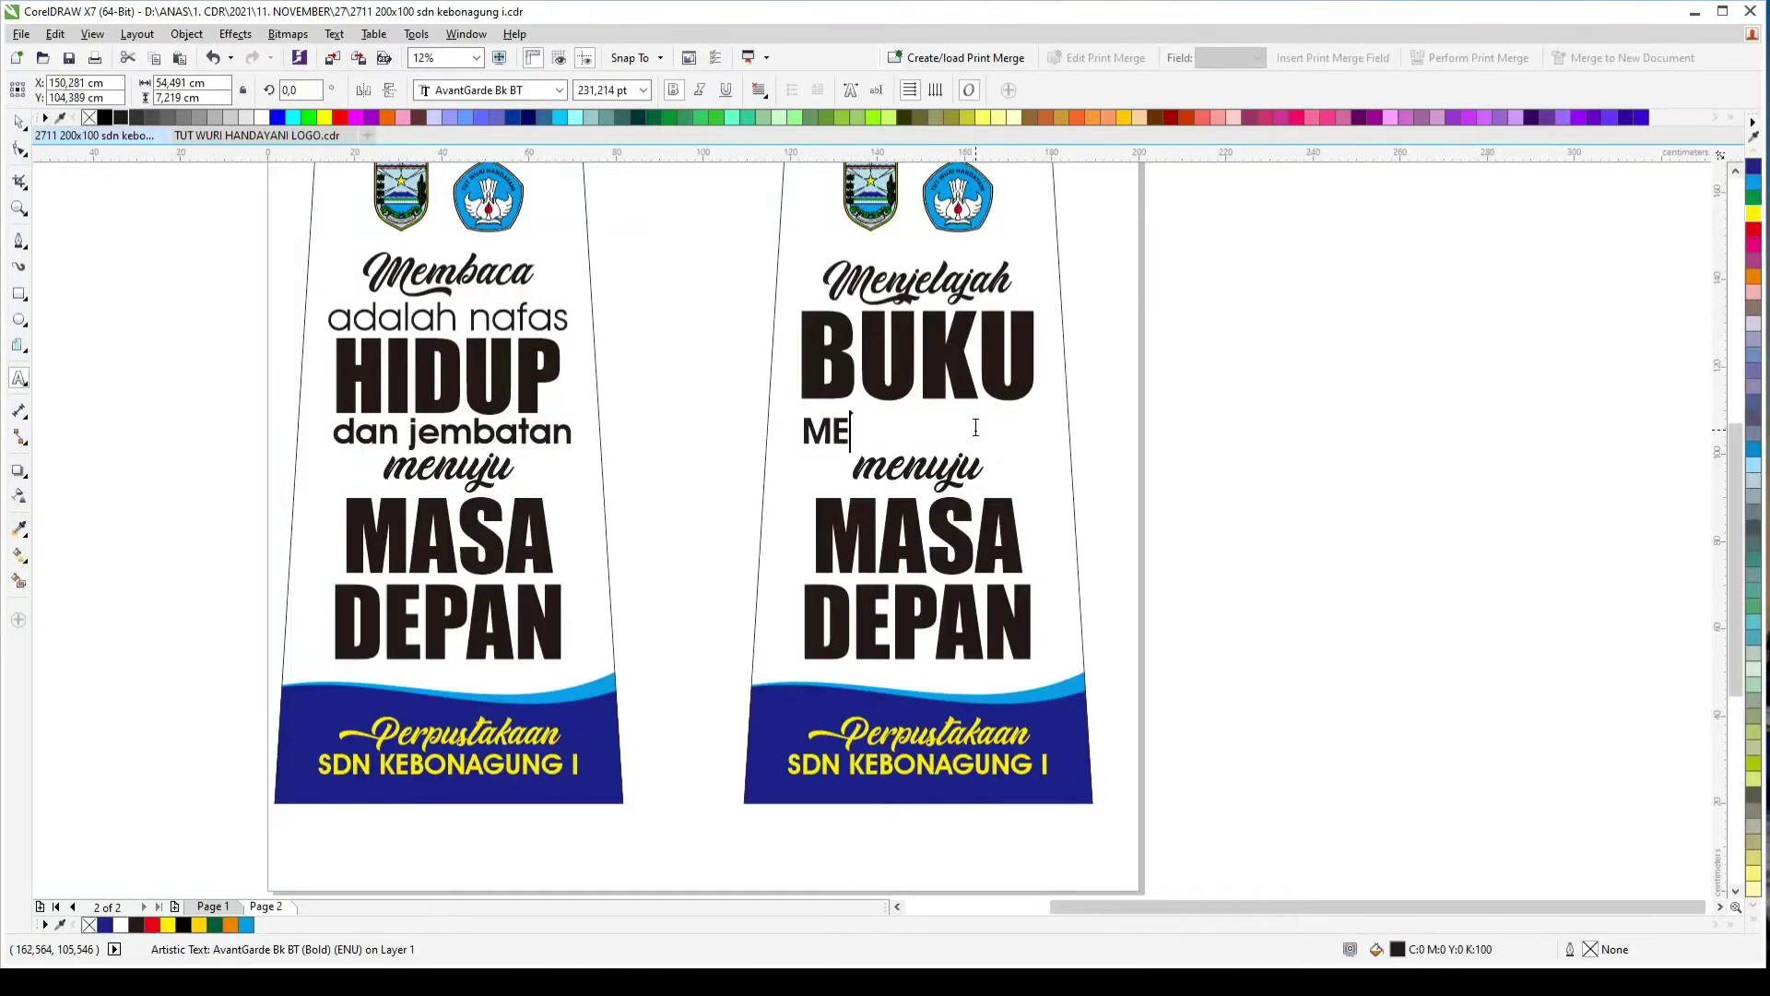
{"action": "key", "text": "ctrl+space"}
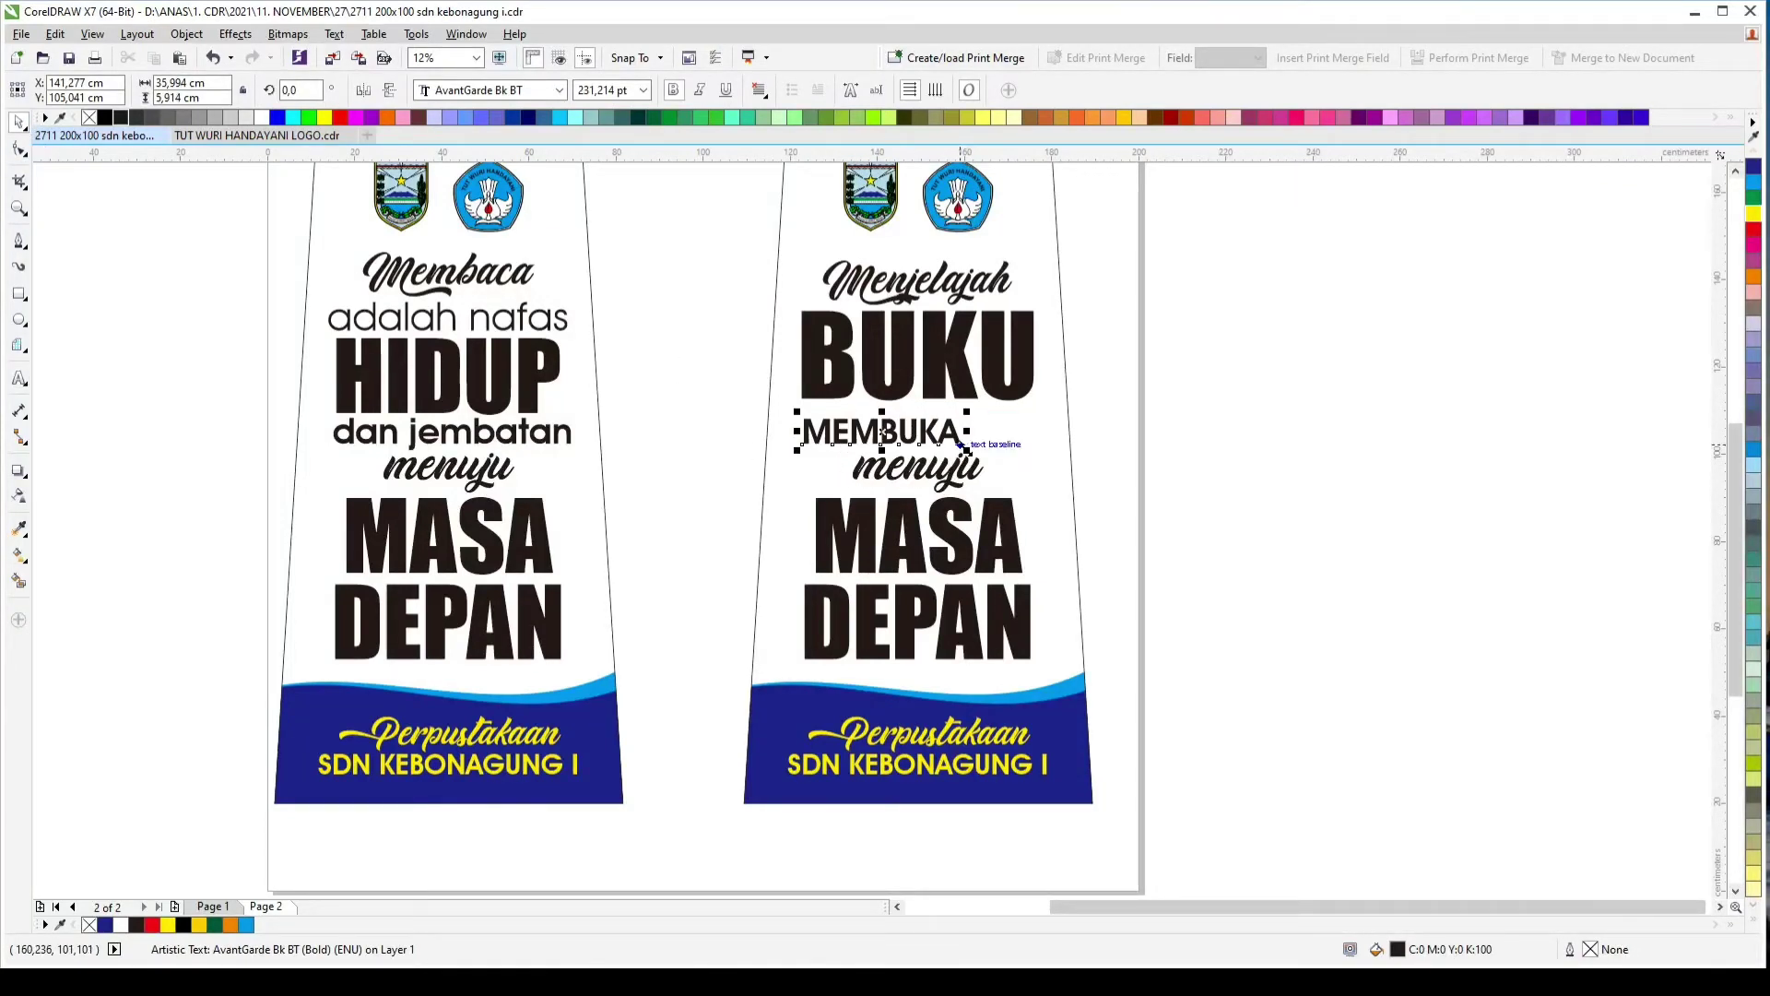
{"action": "left_click_drag", "start_coordinate": [964, 450], "coordinate": [1025, 427]}
Step: Delete "menuju" from the right banner and replace "MASA DEPAN" with "MATA DUNIA" on two lines
{"action": "left_click", "coordinate": [917, 468]}
{"action": "key", "text": "Delete"}
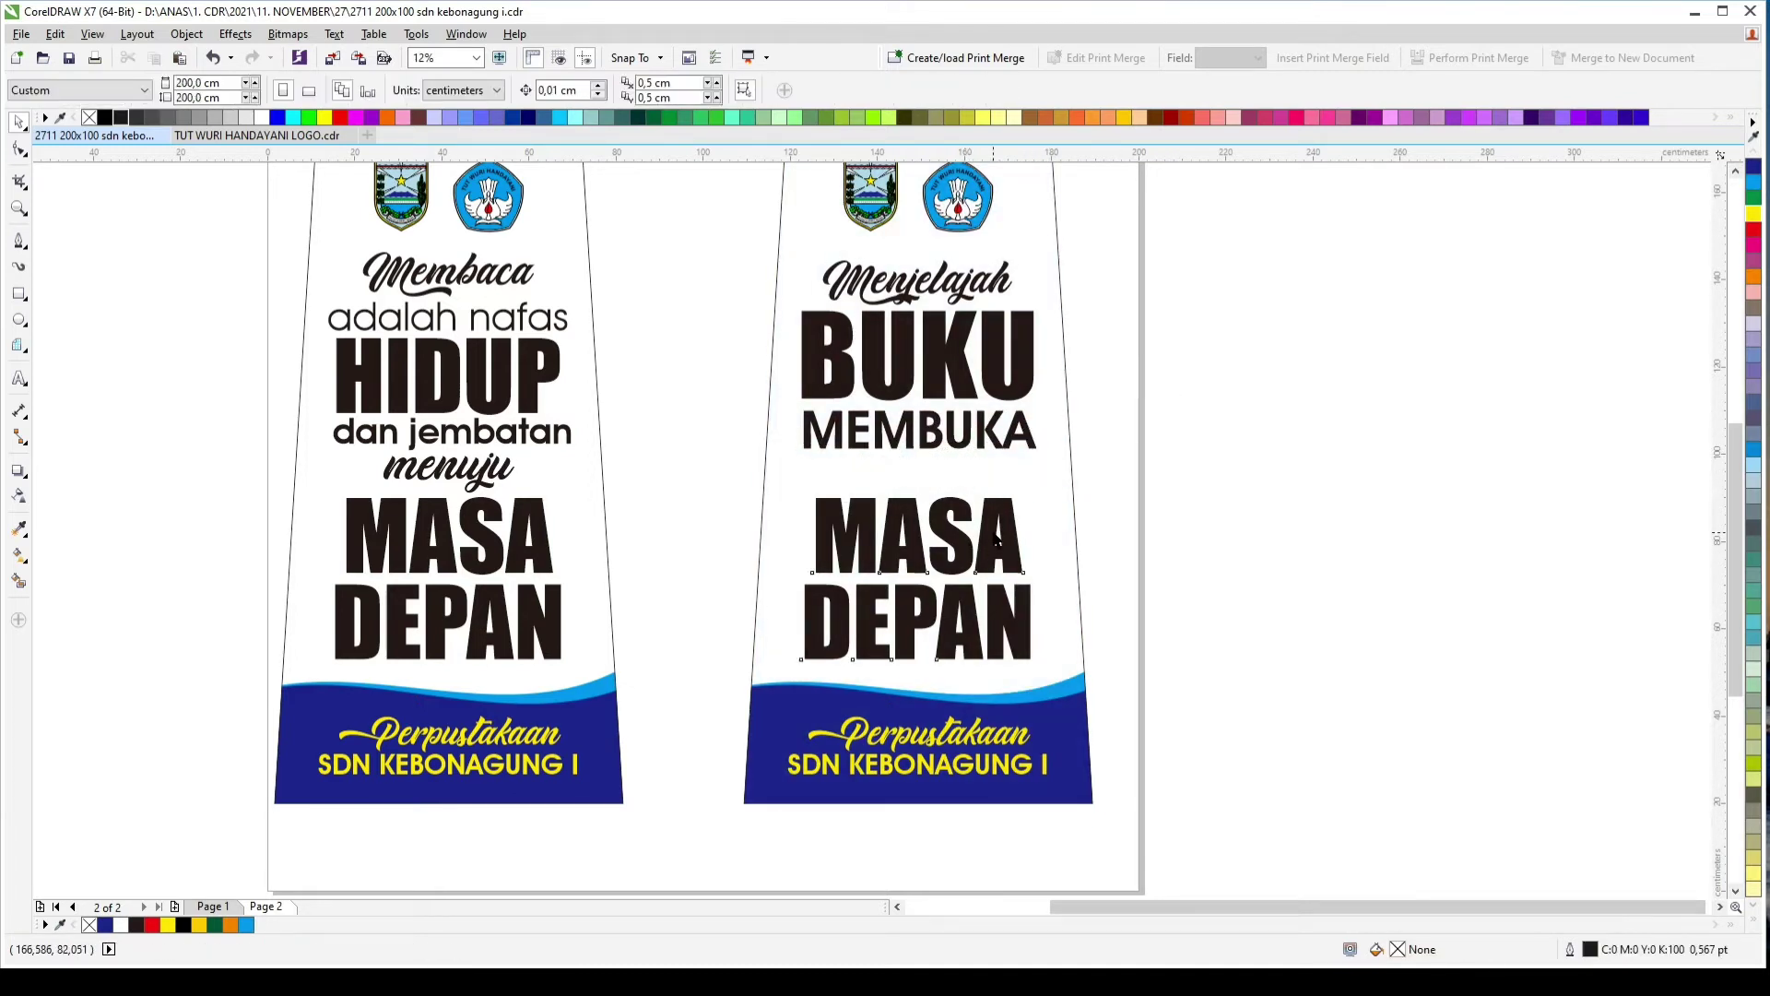
{"action": "double_click", "coordinate": [996, 539]}
{"action": "key", "text": "ctrl+a"}
{"action": "type", "text": "MATA"}
{"action": "key", "text": "Return"}
{"action": "type", "text": "D"}
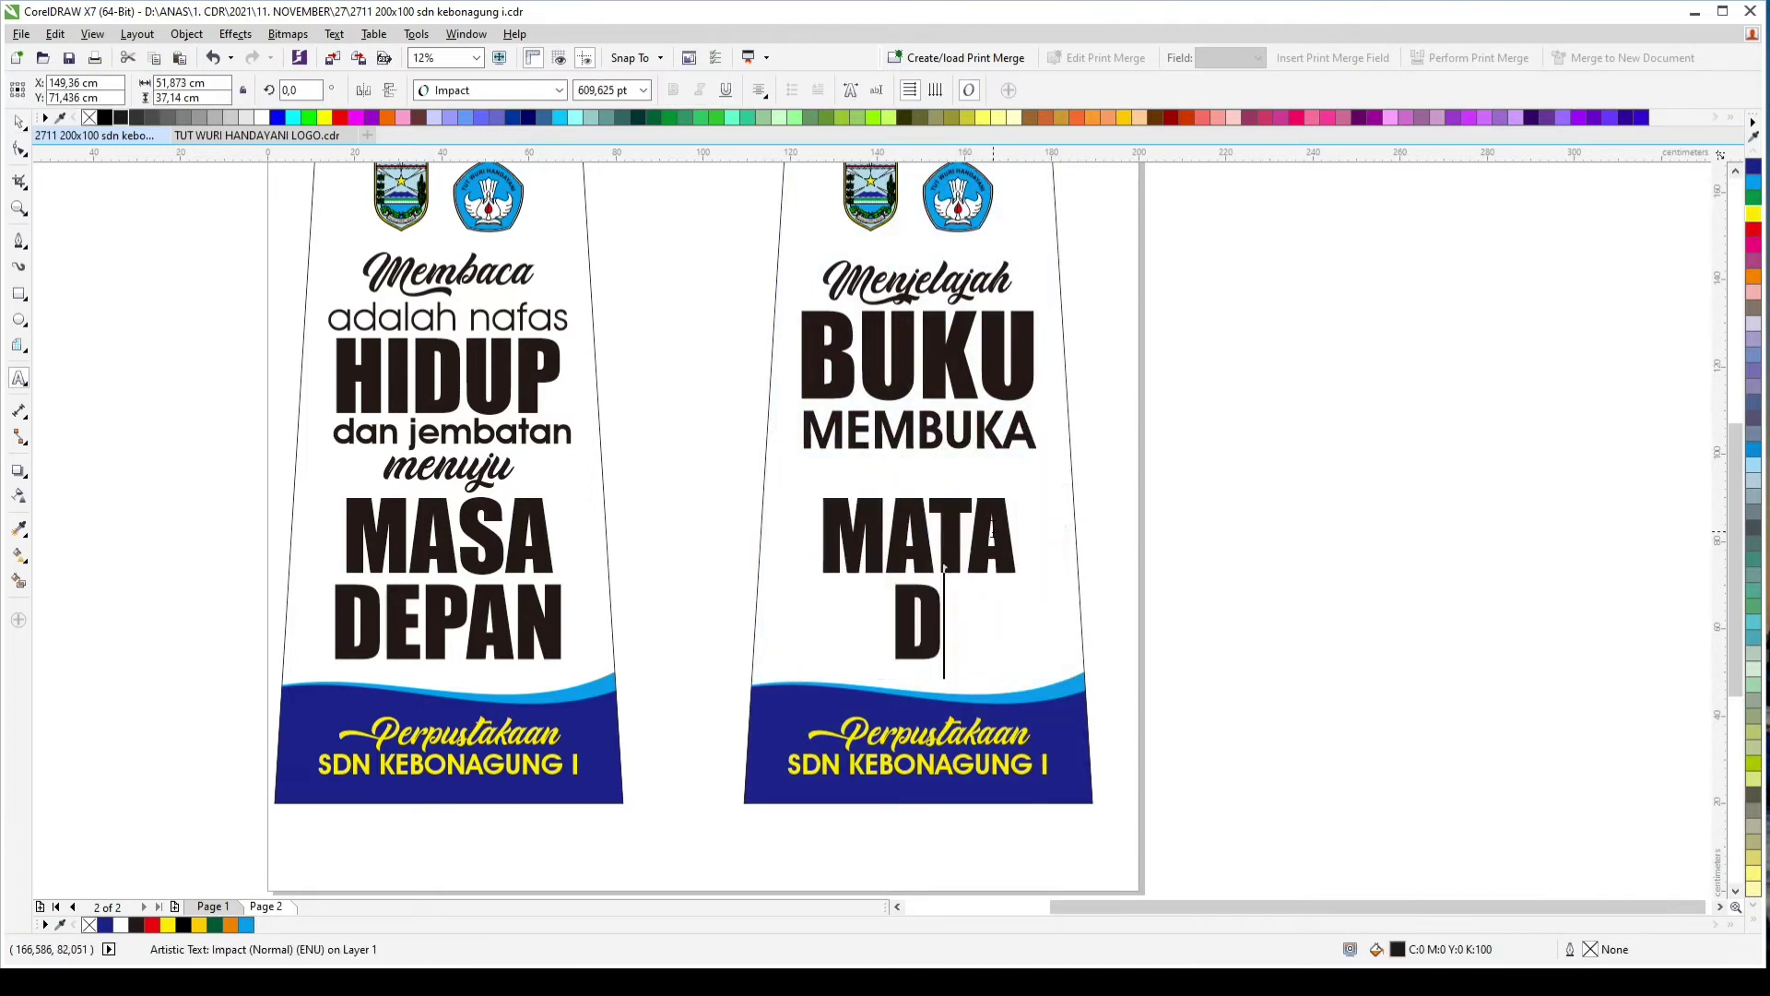
{"action": "type", "text": "UNIA"}
{"action": "key", "text": "ctrl+a"}
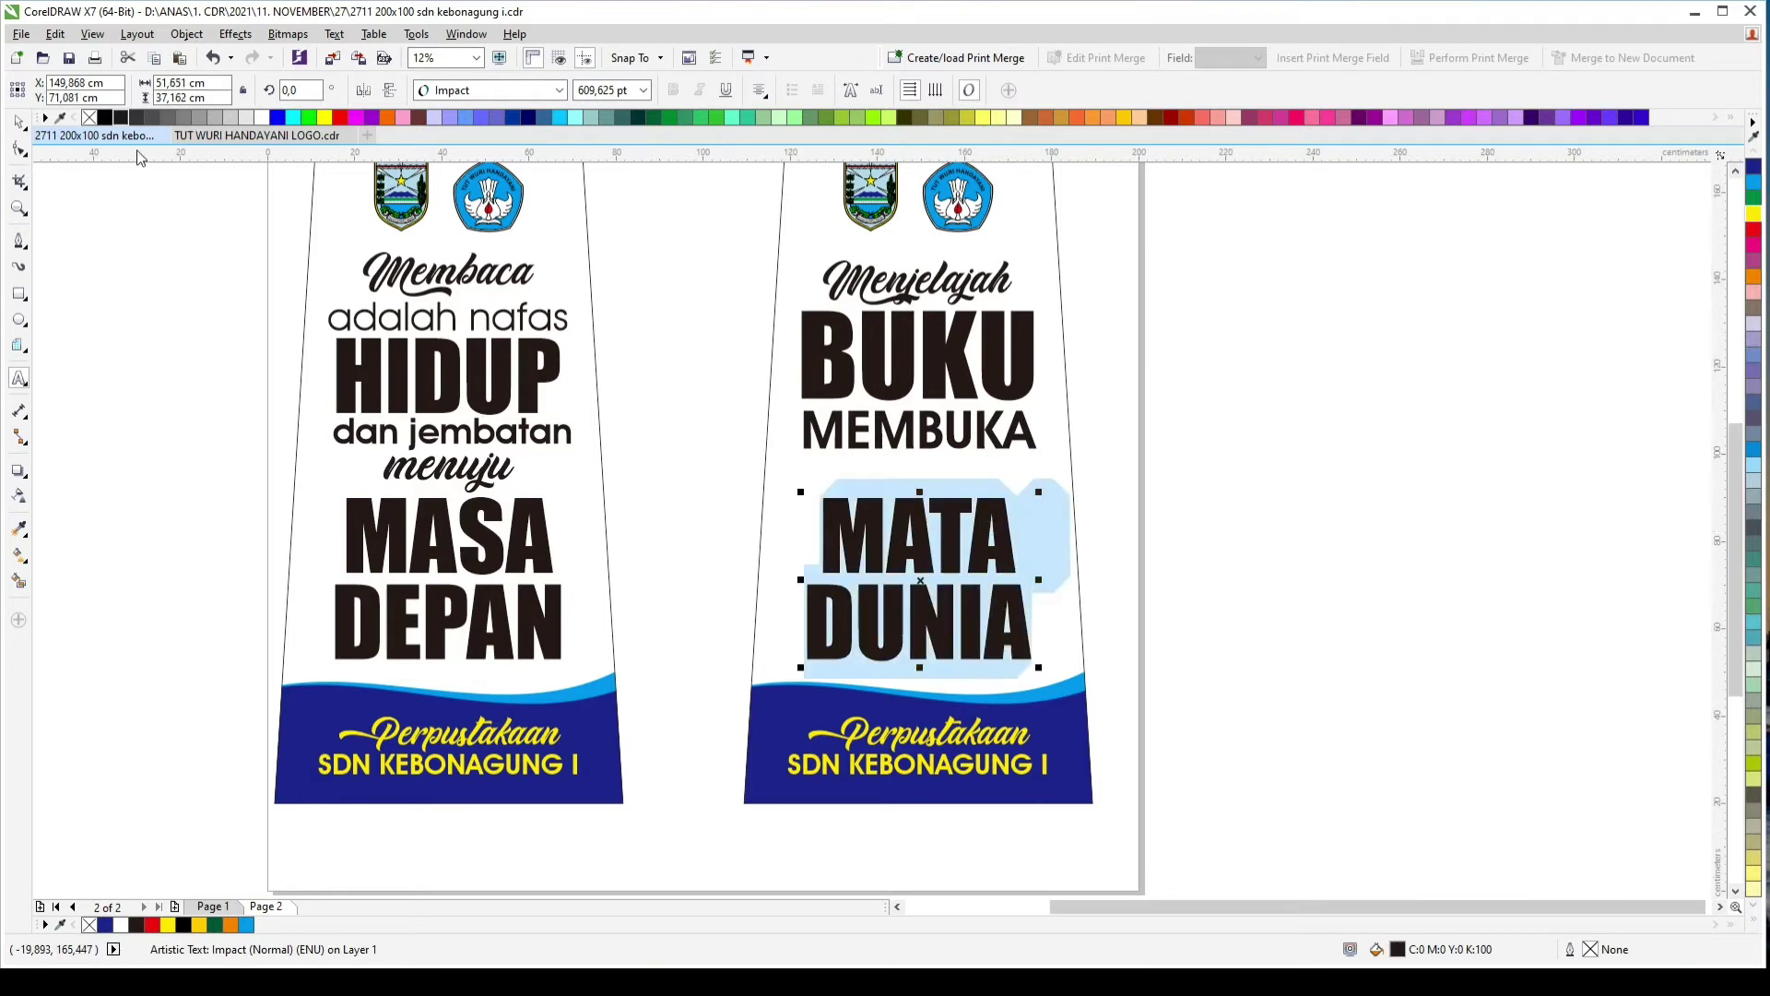
Step: Move "Menjelajah", "BUKU" and "MEMBUKA" on the right banner down together, closer to "MATA DUNIA"
{"action": "left_click", "coordinate": [18, 122]}
{"action": "left_click_drag", "start_coordinate": [1263, 238], "coordinate": [704, 473]}
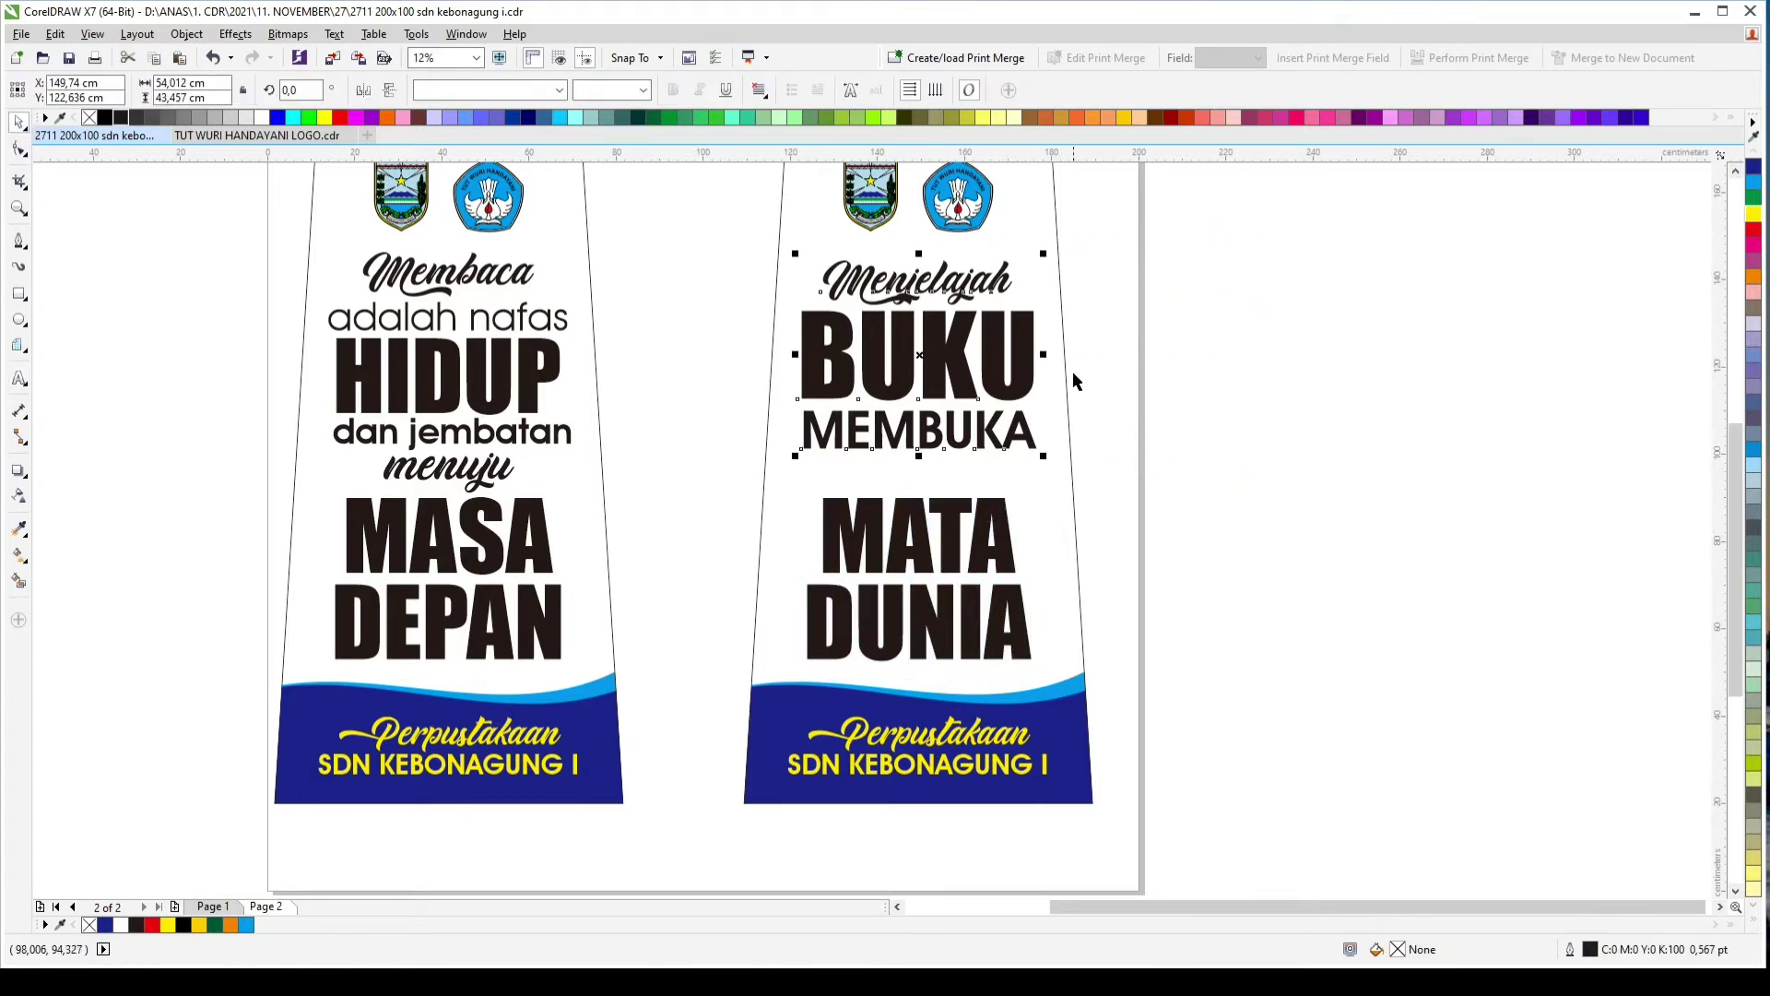
{"action": "left_click_drag", "start_coordinate": [1033, 355], "coordinate": [1033, 378]}
{"action": "left_click", "coordinate": [1342, 369]}
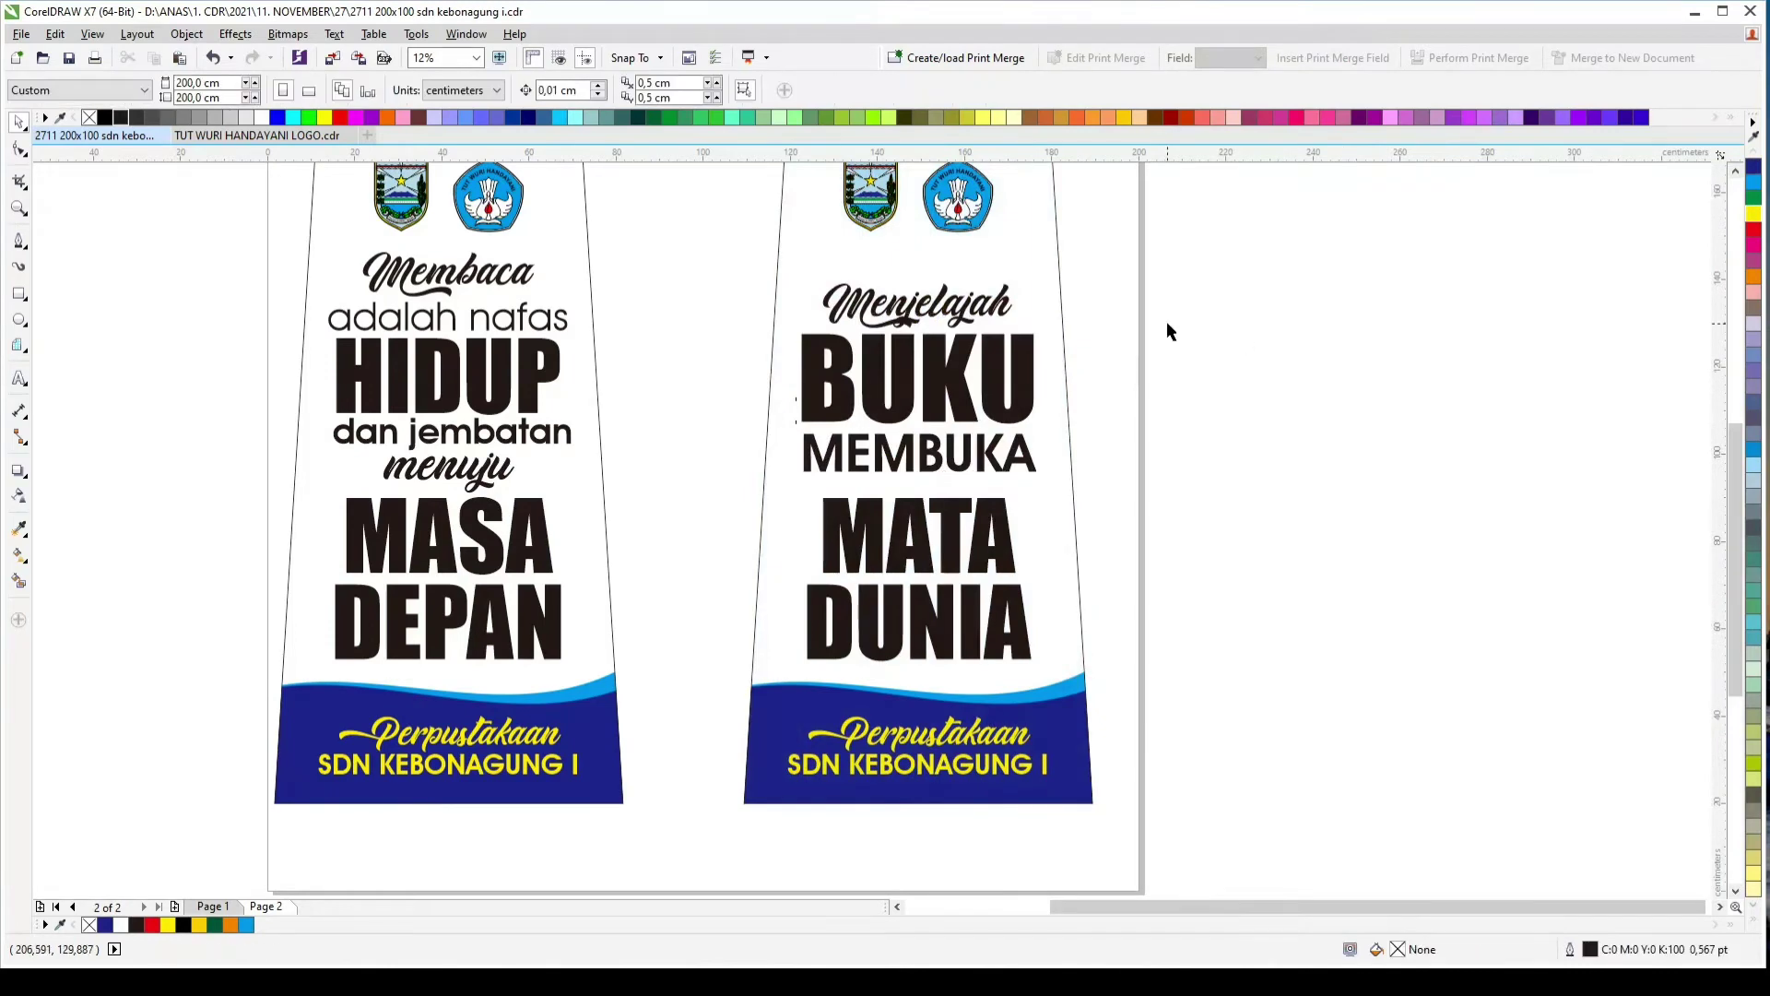
Step: Shift the whole "MATA DUNIA" banner about 20 cm towards the first banner to narrow the gap between them
{"action": "scroll", "coordinate": [1166, 321], "scroll_direction": "down", "scroll_amount": 1}
{"action": "left_click_drag", "start_coordinate": [1175, 184], "coordinate": [943, 563]}
{"action": "scroll", "coordinate": [1049, 288], "scroll_direction": "up", "scroll_amount": 1}
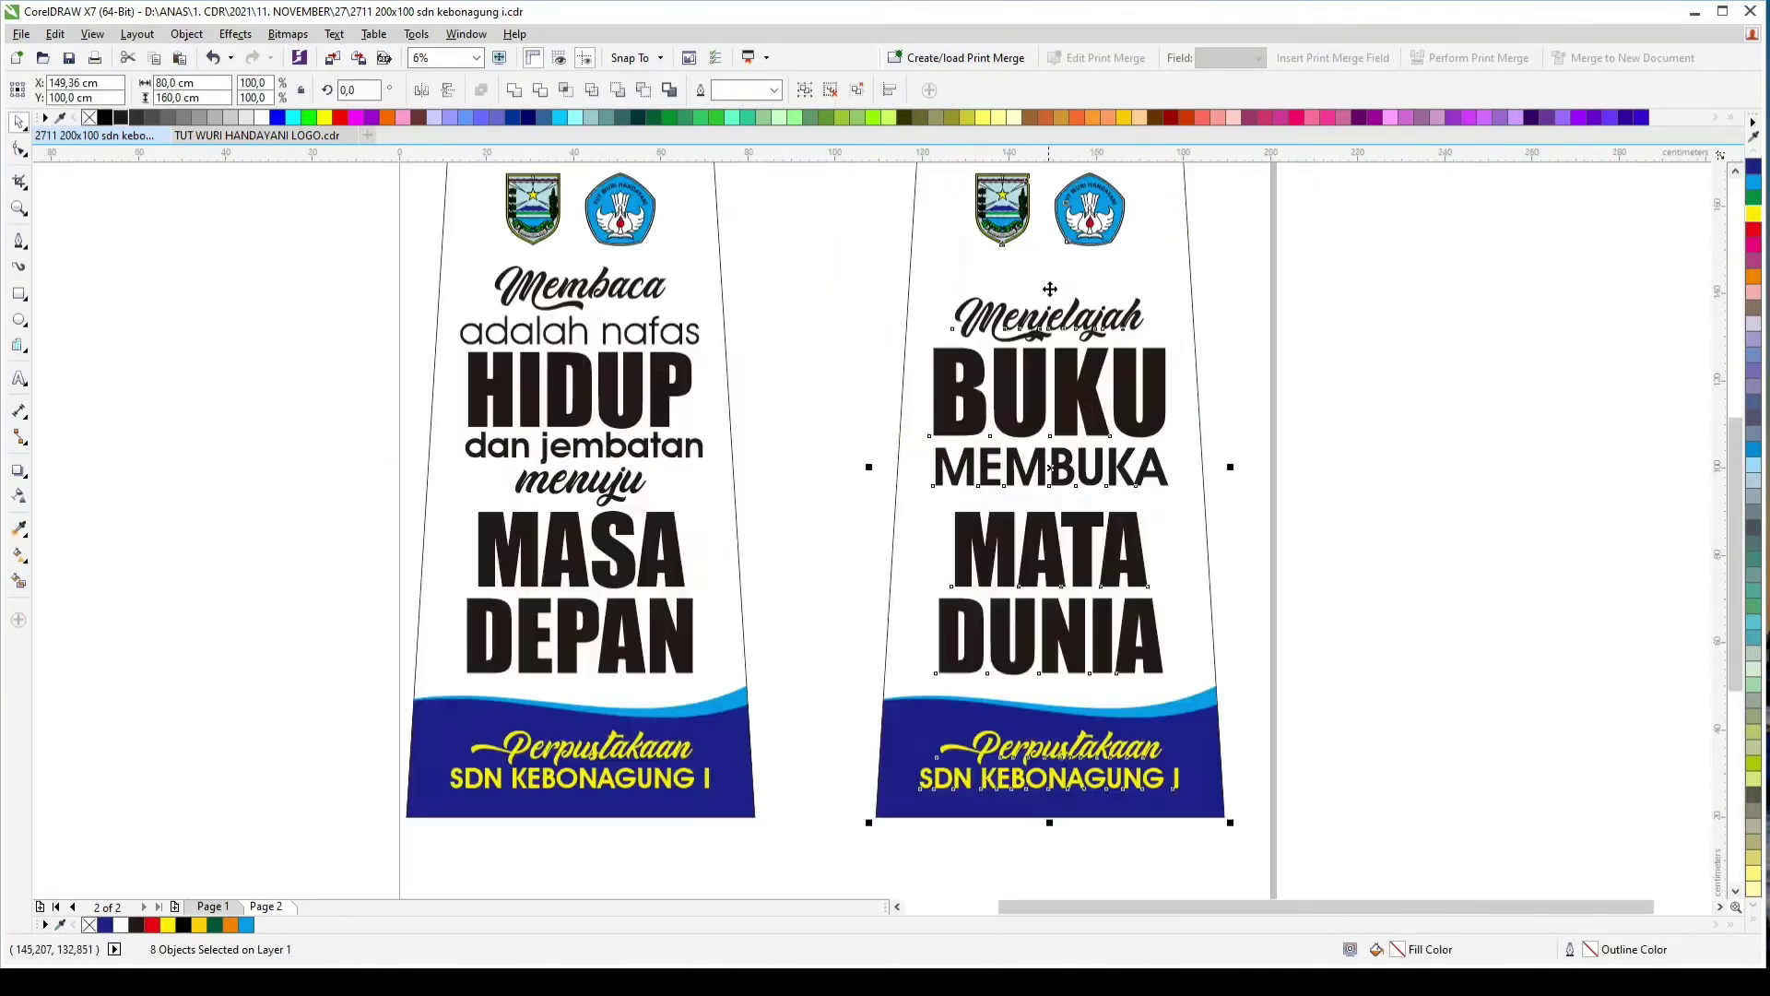
{"action": "left_click_drag", "start_coordinate": [1051, 289], "coordinate": [963, 273]}
{"action": "scroll", "coordinate": [1083, 417], "scroll_direction": "down", "scroll_amount": 1}
{"action": "left_click", "coordinate": [1159, 235]}
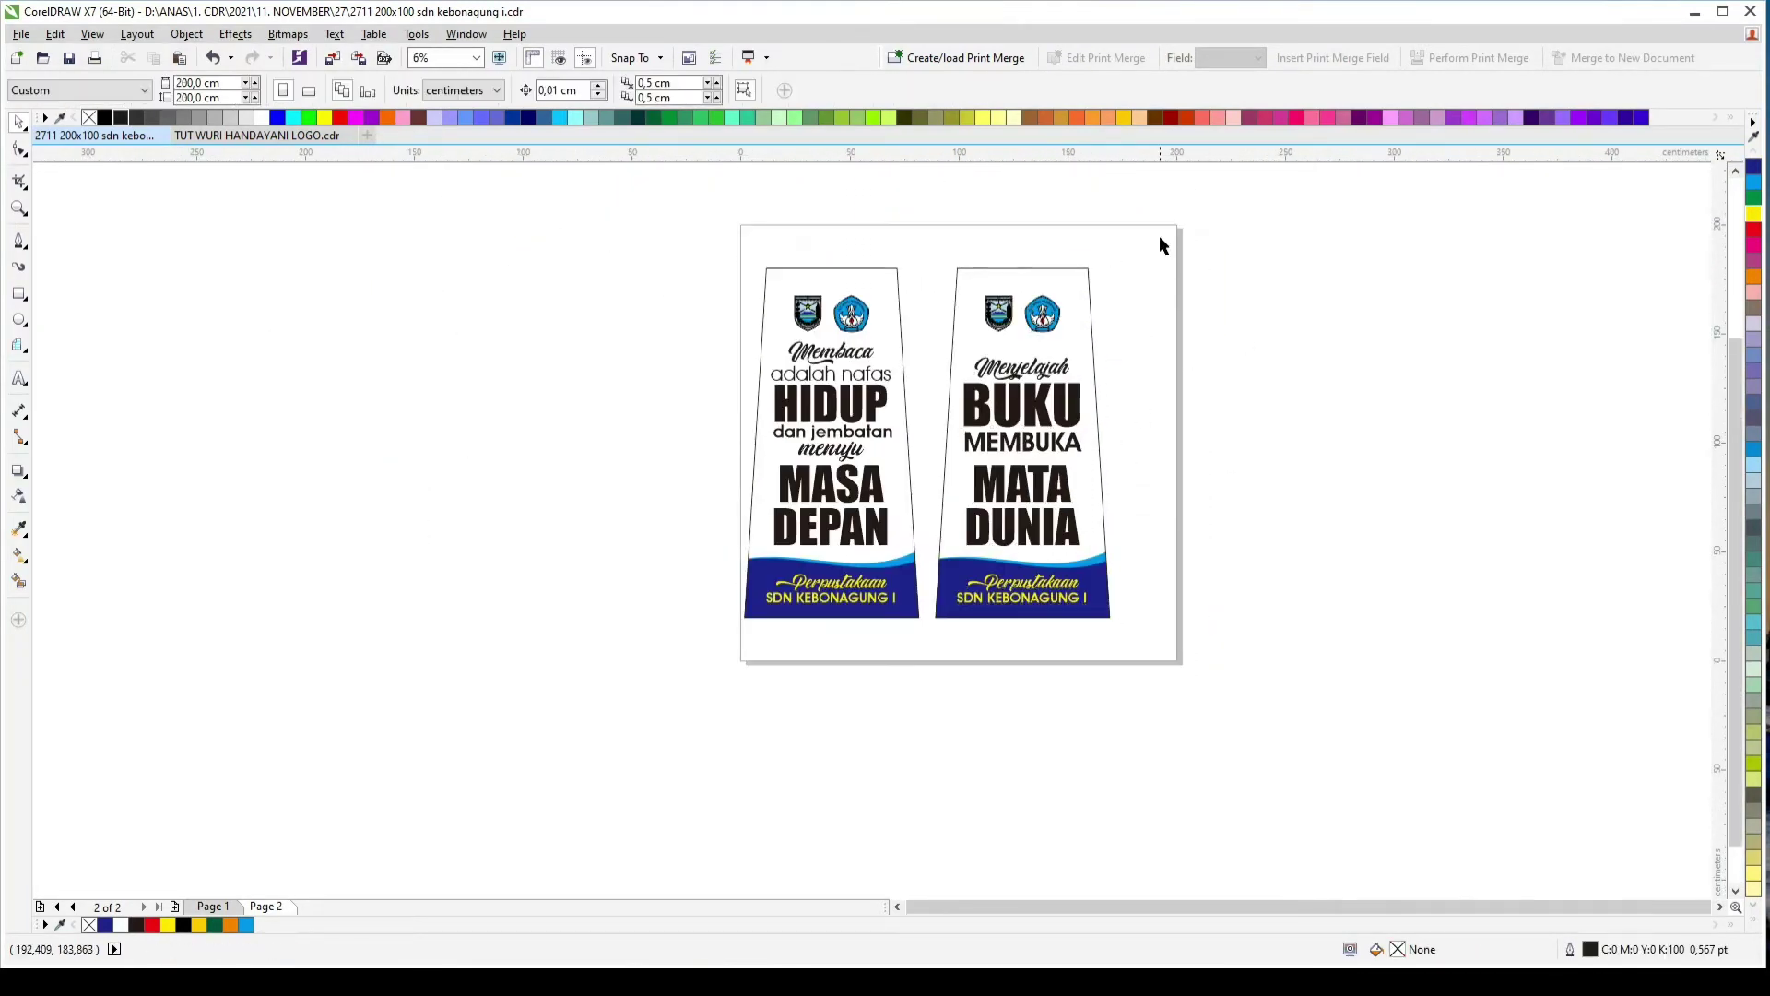
Step: Duplicate the "MATA DUNIA" banner to its right as a third banner with a similar gap
{"action": "left_click_drag", "start_coordinate": [1231, 203], "coordinate": [915, 631]}
{"action": "scroll", "coordinate": [1093, 280], "scroll_direction": "up", "scroll_amount": 2}
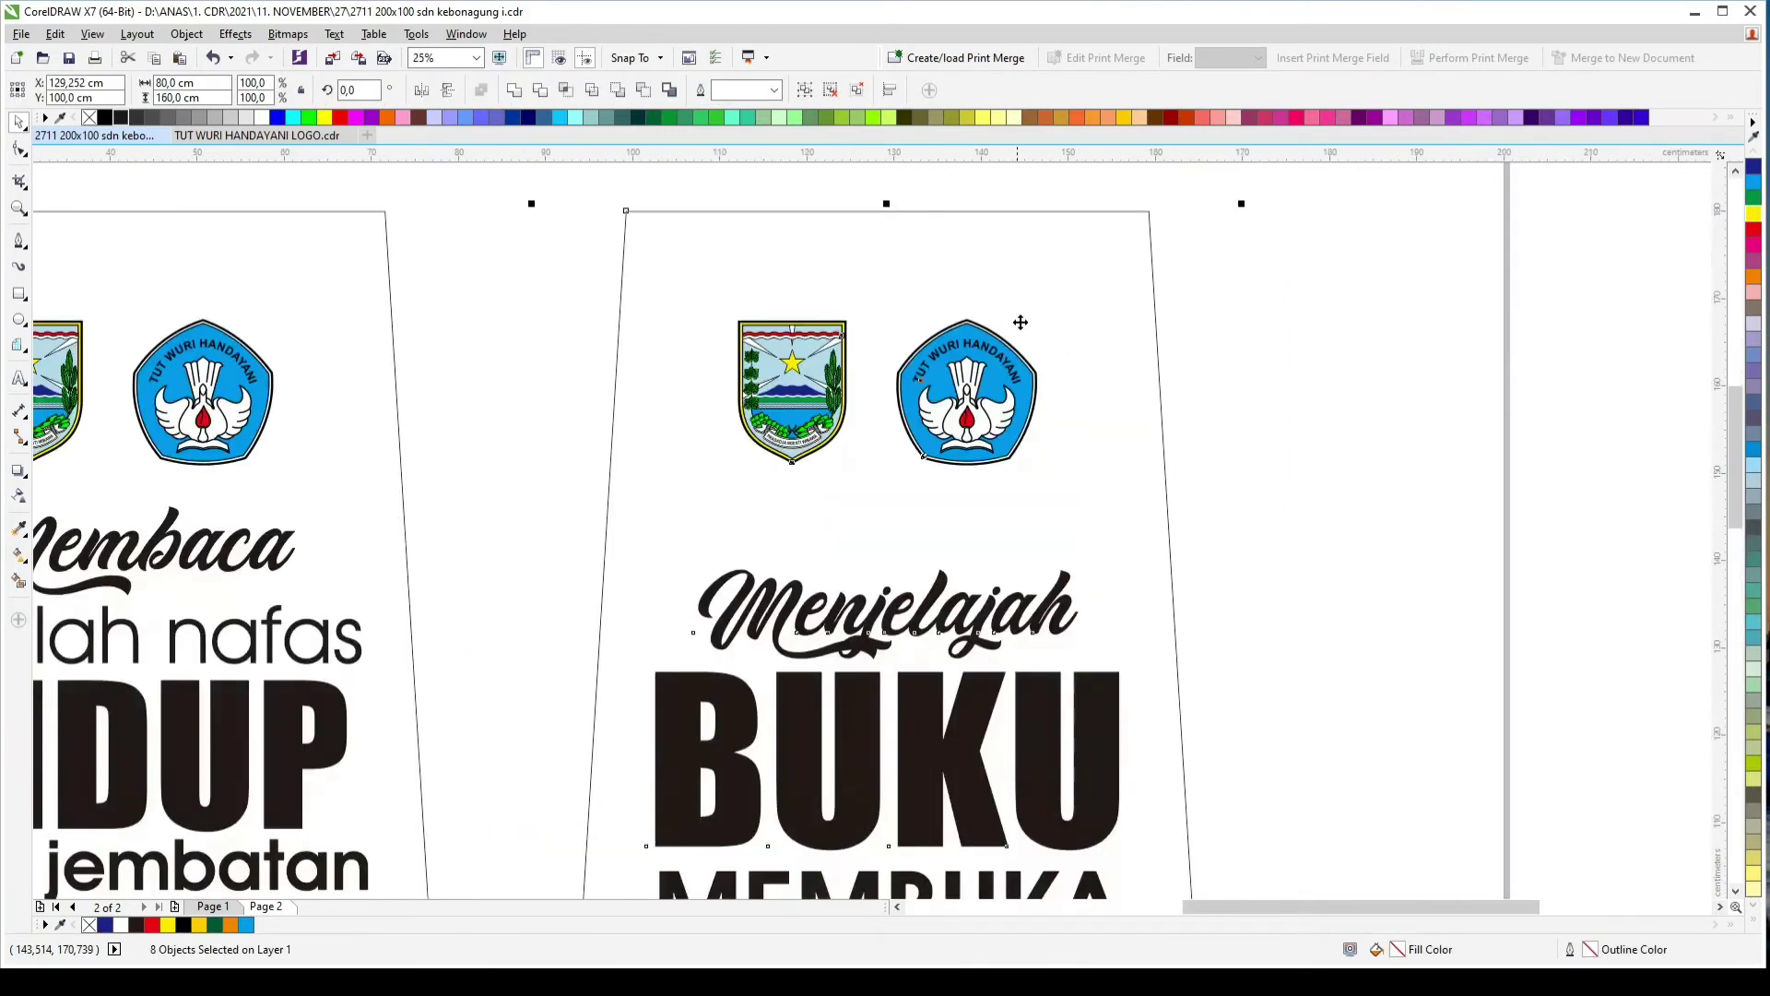
{"action": "scroll", "coordinate": [931, 322], "scroll_direction": "down", "scroll_amount": 1}
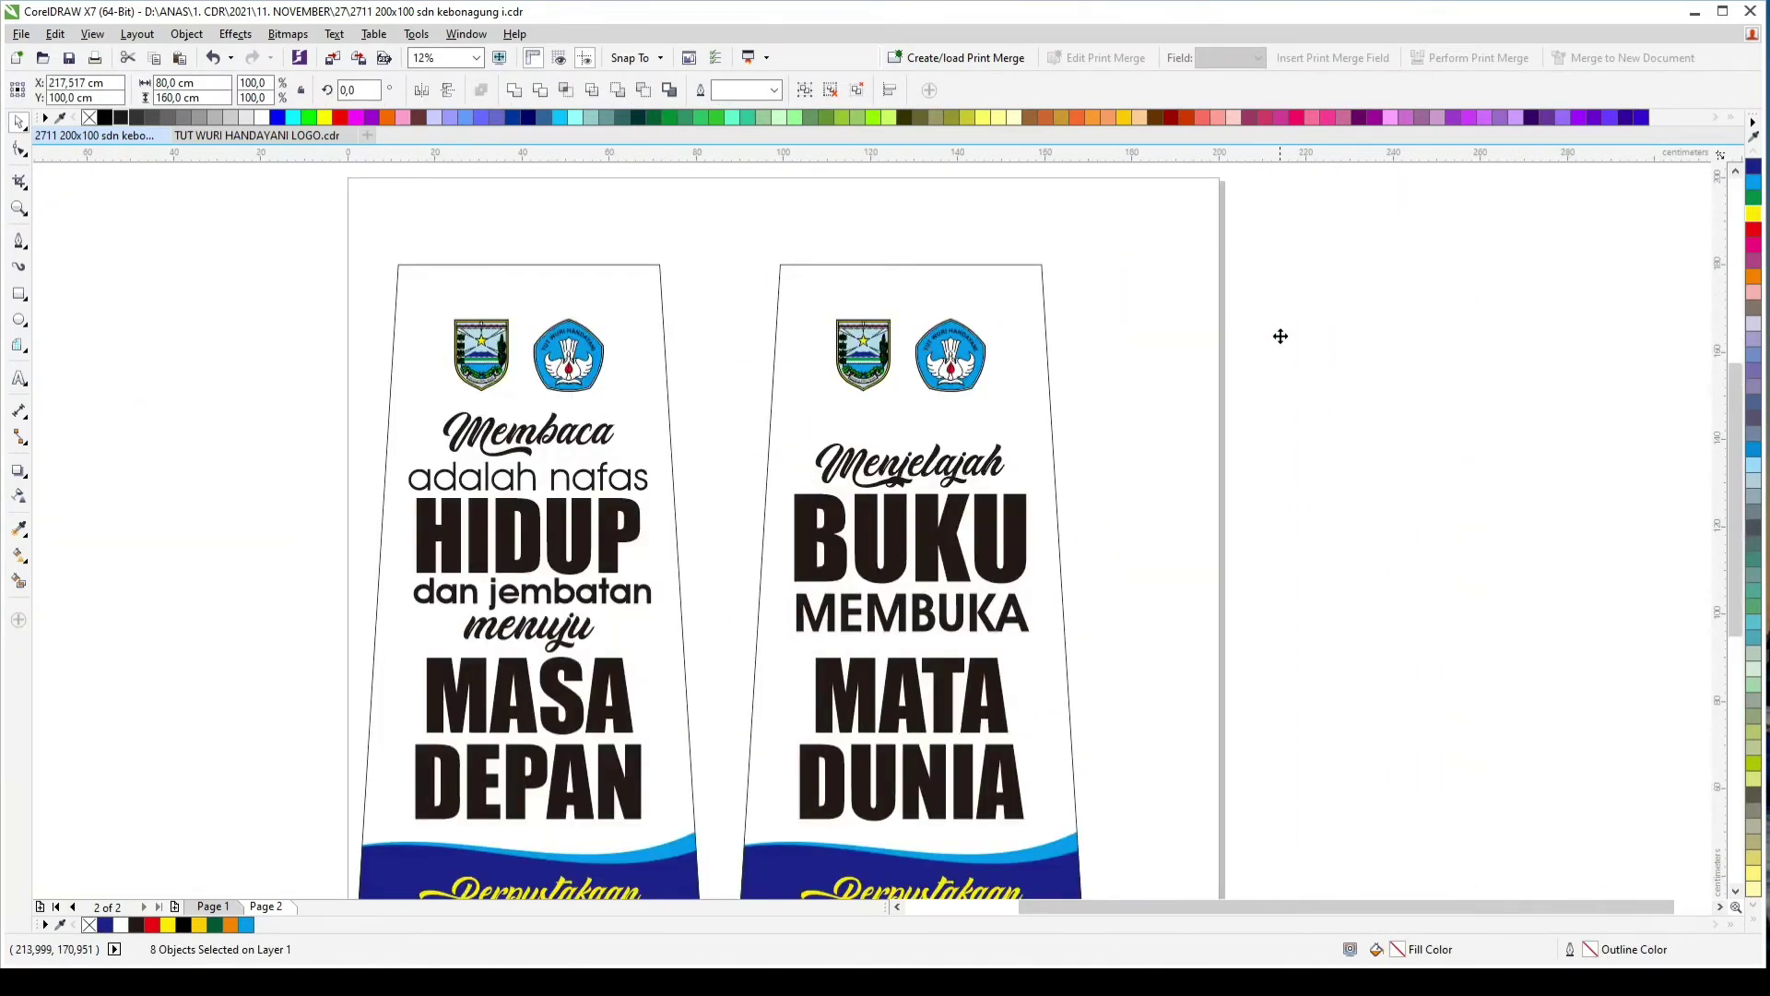
{"action": "key", "text": "F4"}
{"action": "left_click_drag", "start_coordinate": [1222, 510], "coordinate": [1204, 543]}
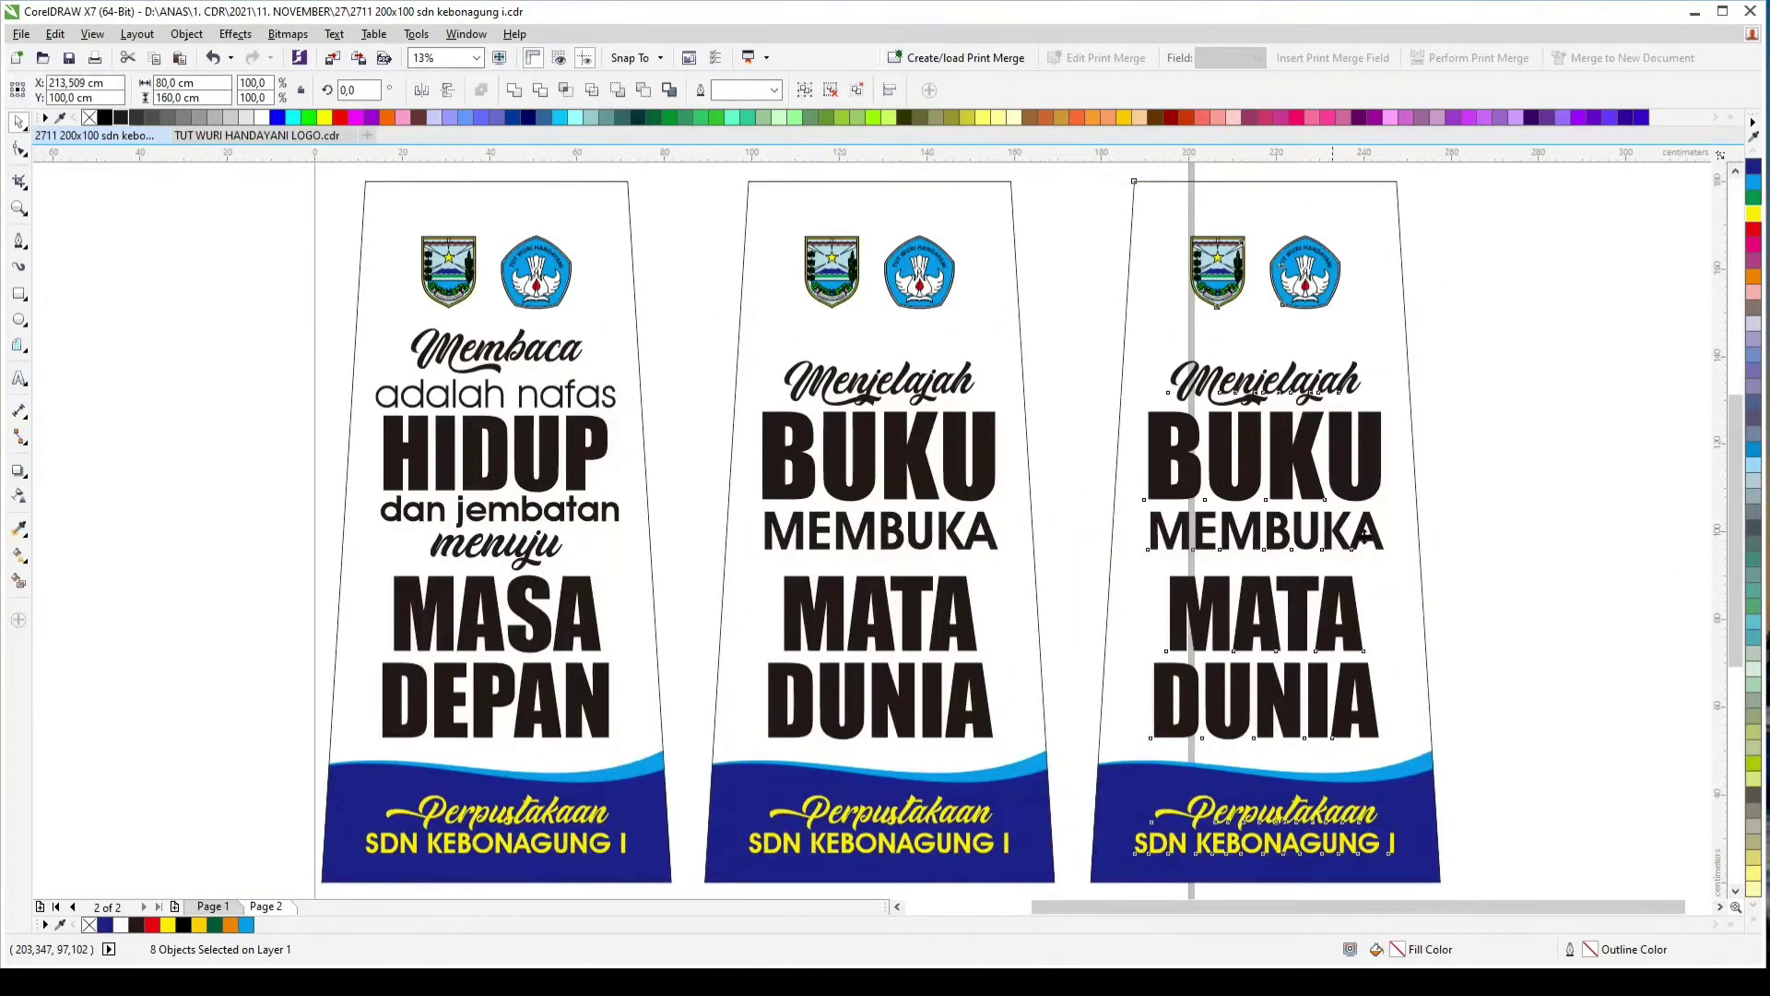
{"action": "left_click", "coordinate": [1461, 526]}
Step: Group all three banners and centre them on the page
{"action": "key", "text": "ctrl+a"}
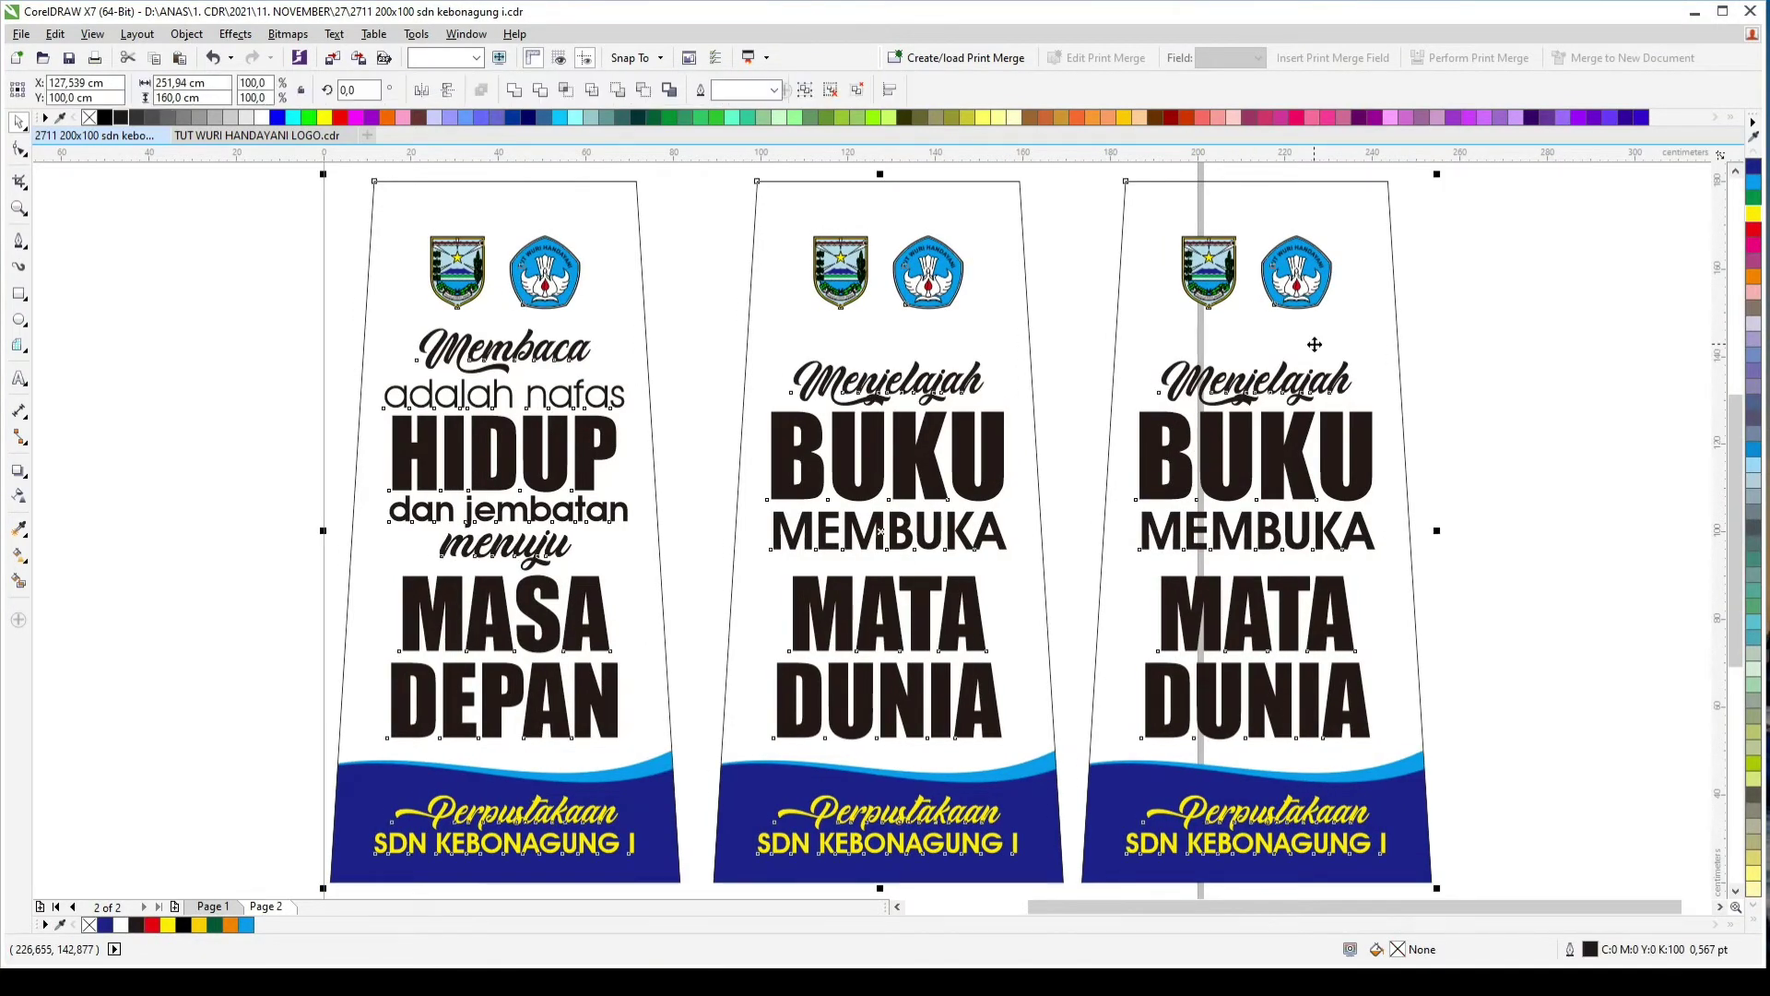
{"action": "key", "text": "ctrl+g"}
{"action": "key", "text": "p"}
{"action": "key", "text": "F4"}
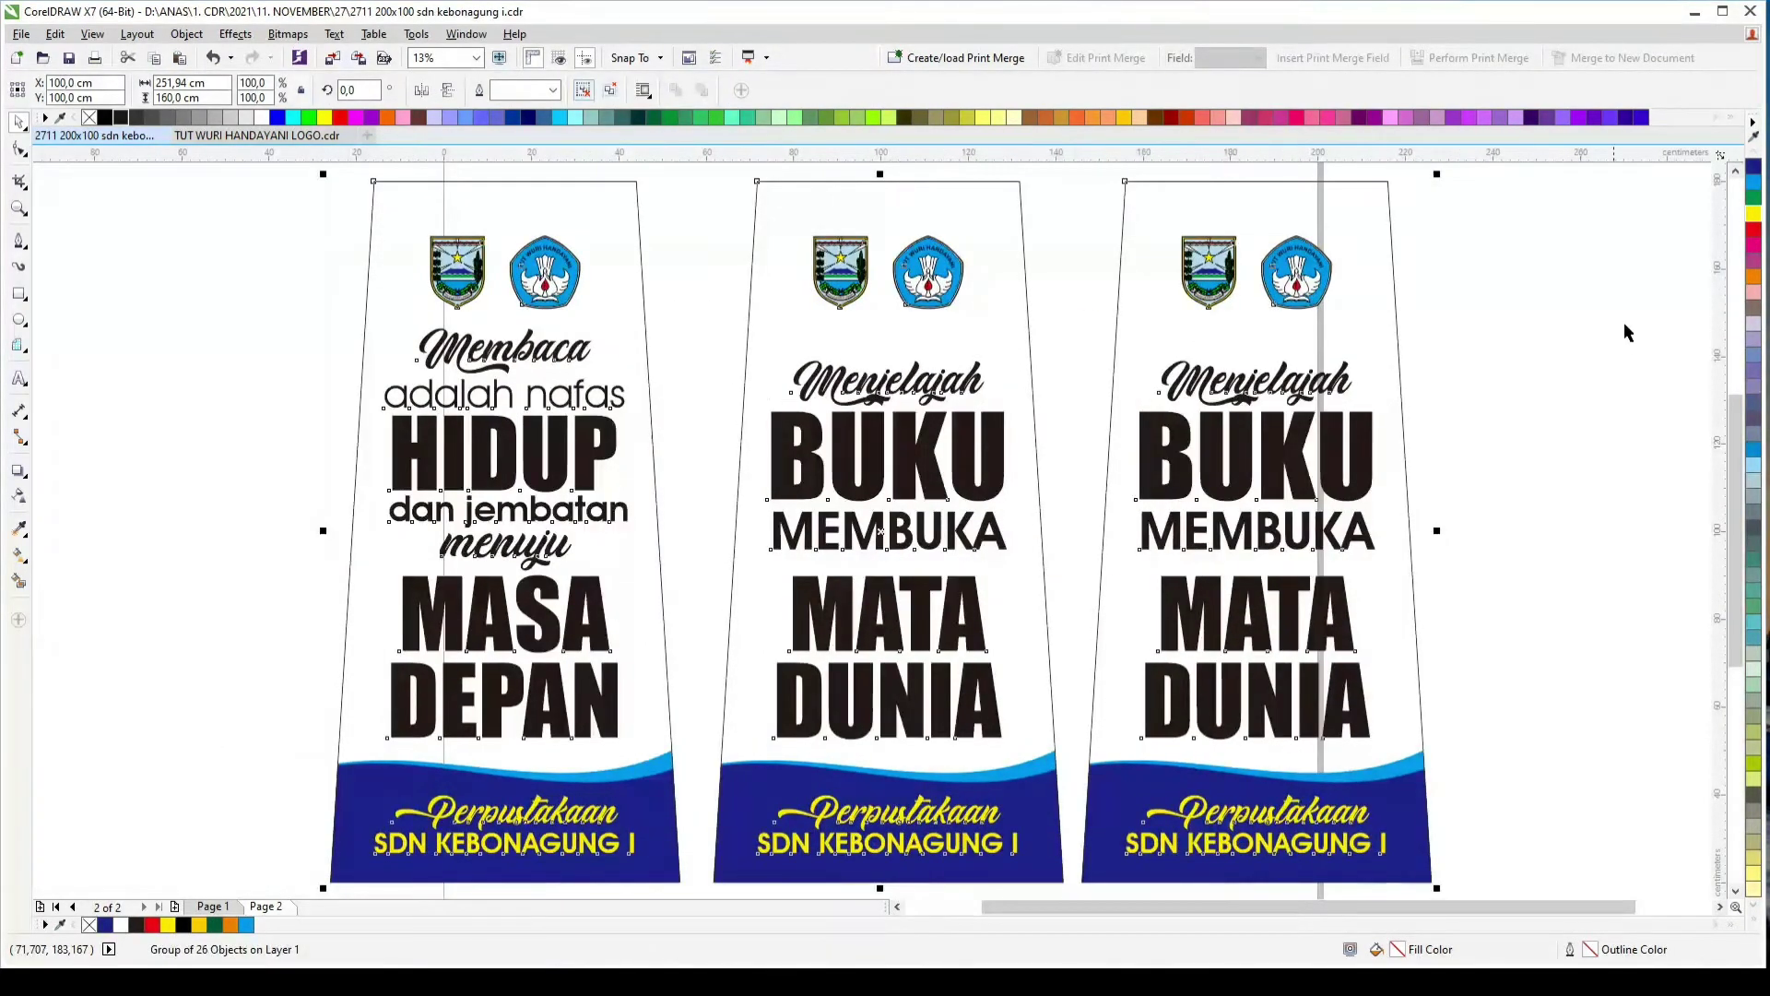
{"action": "left_click", "coordinate": [1624, 323]}
Step: Replace "Menjelajah" on the third banner with "Raihlah"
{"action": "scroll", "coordinate": [1270, 336], "scroll_direction": "down", "scroll_amount": 2}
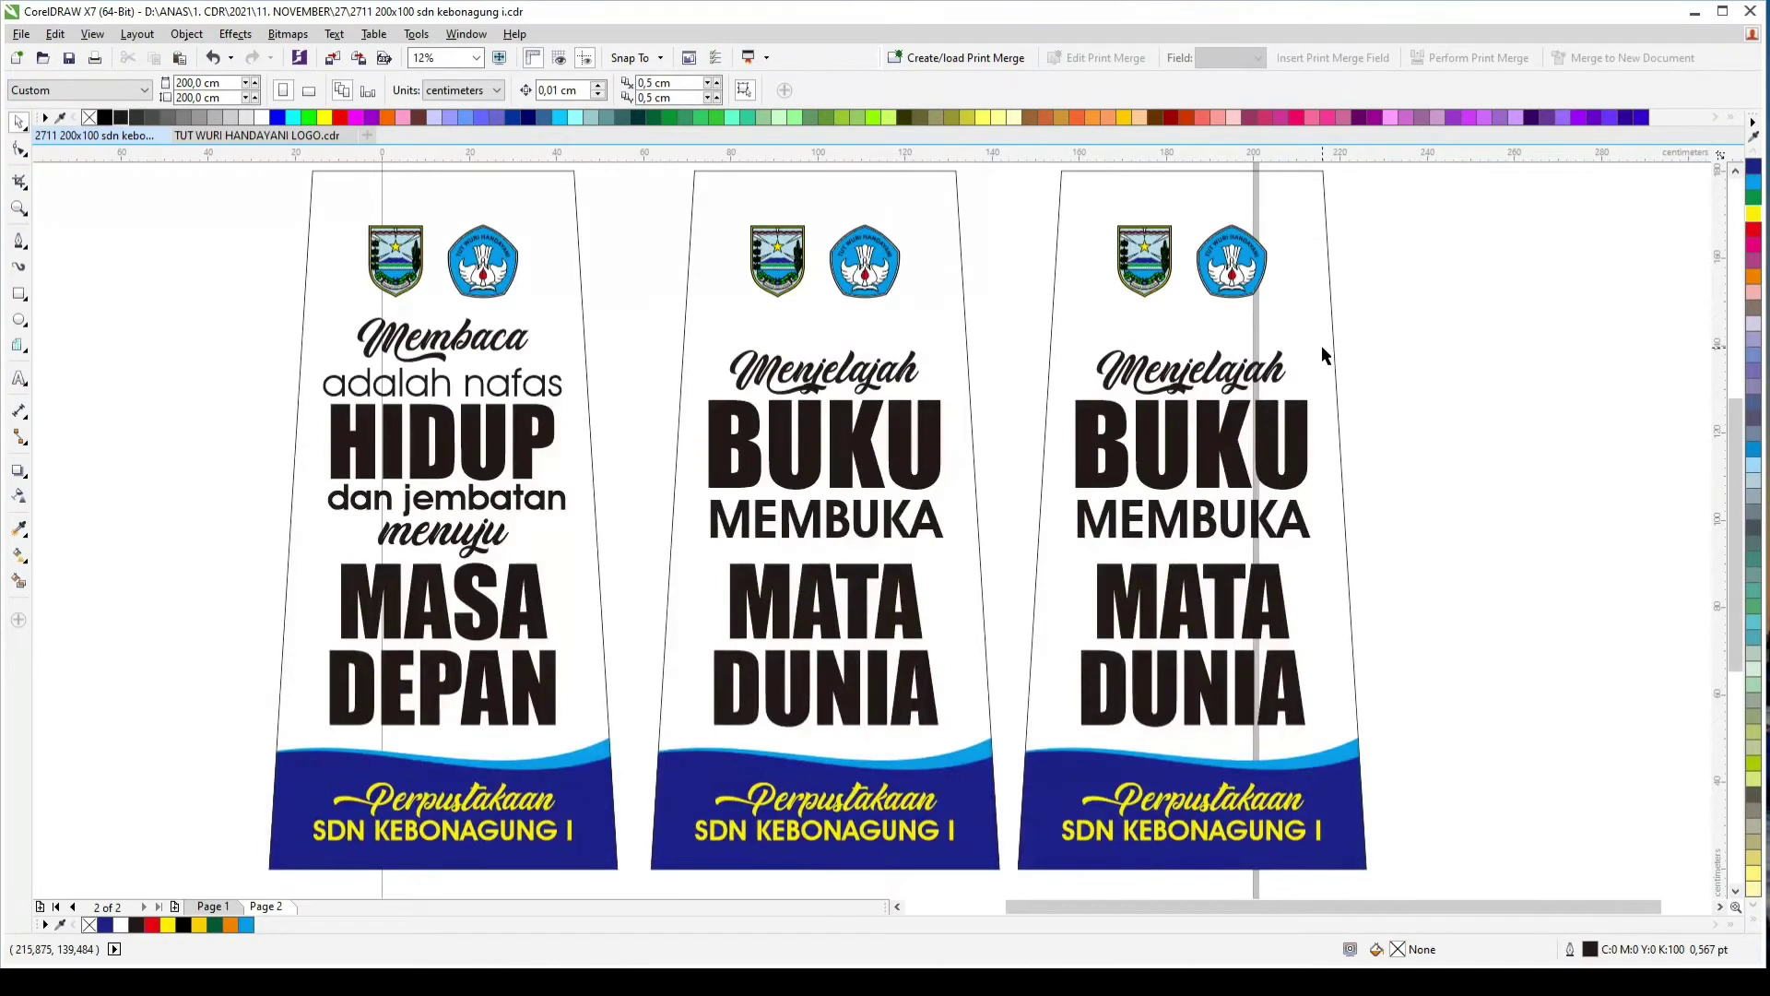
{"action": "left_click", "coordinate": [1252, 378]}
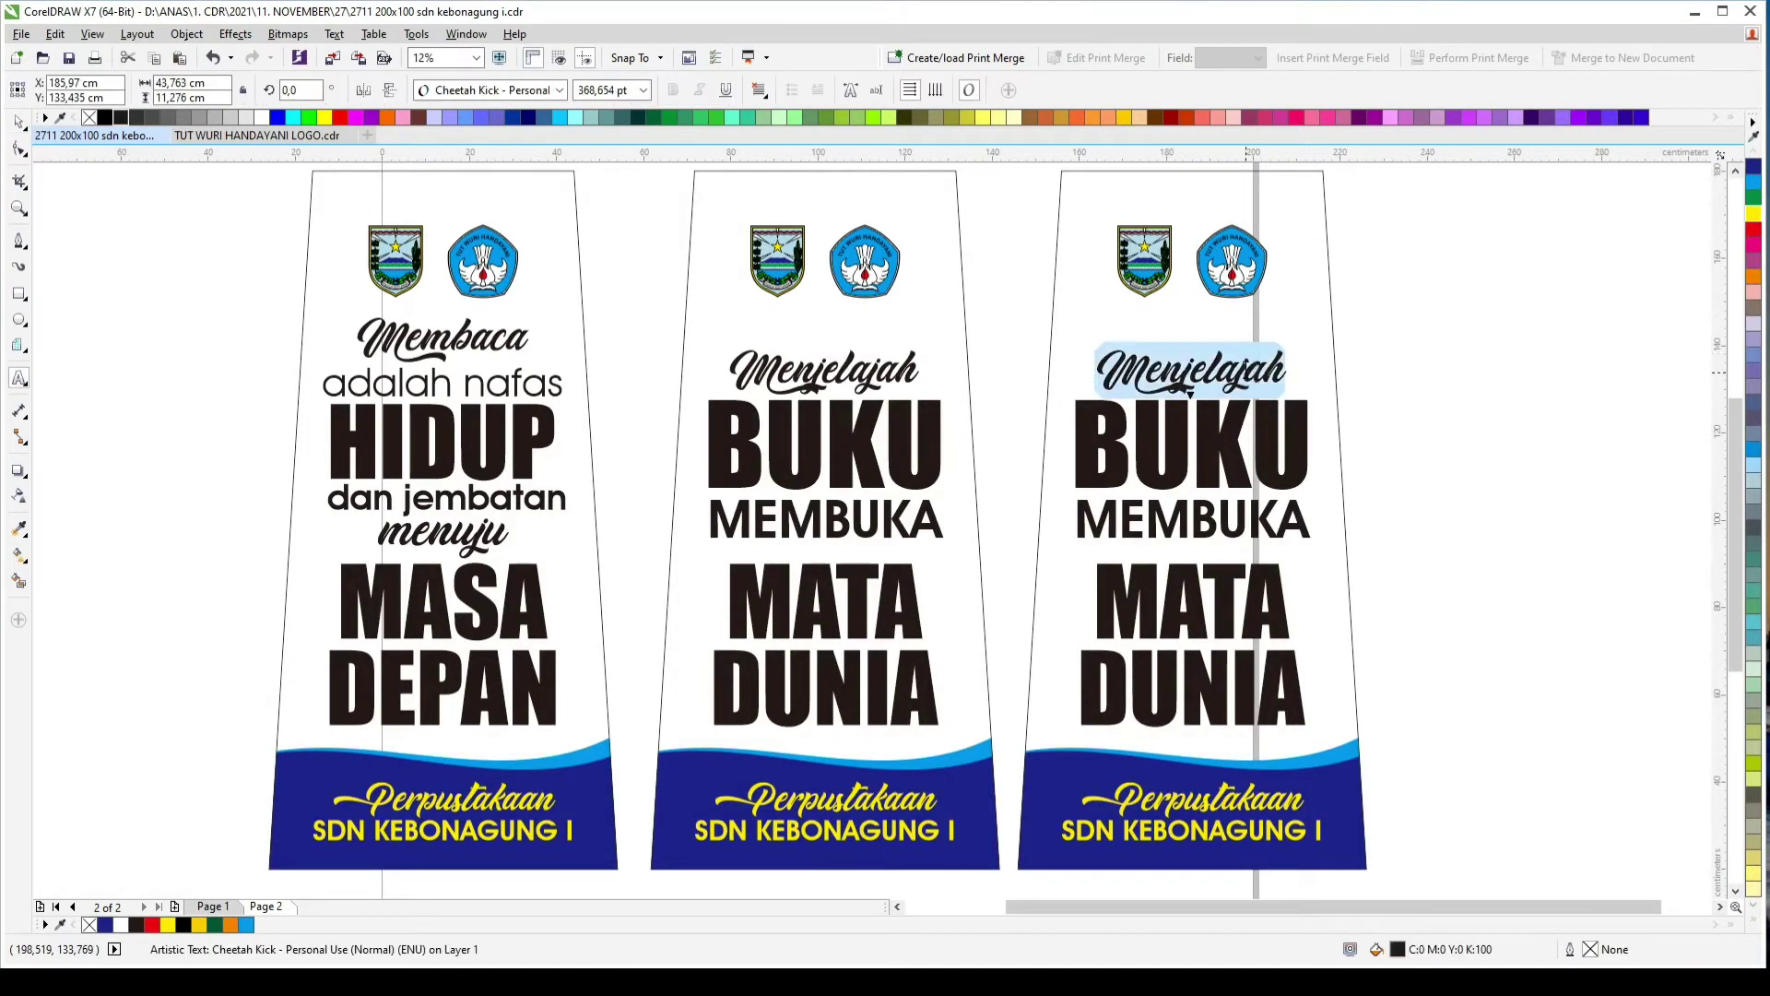
{"action": "type", "text": "Raihlah"}
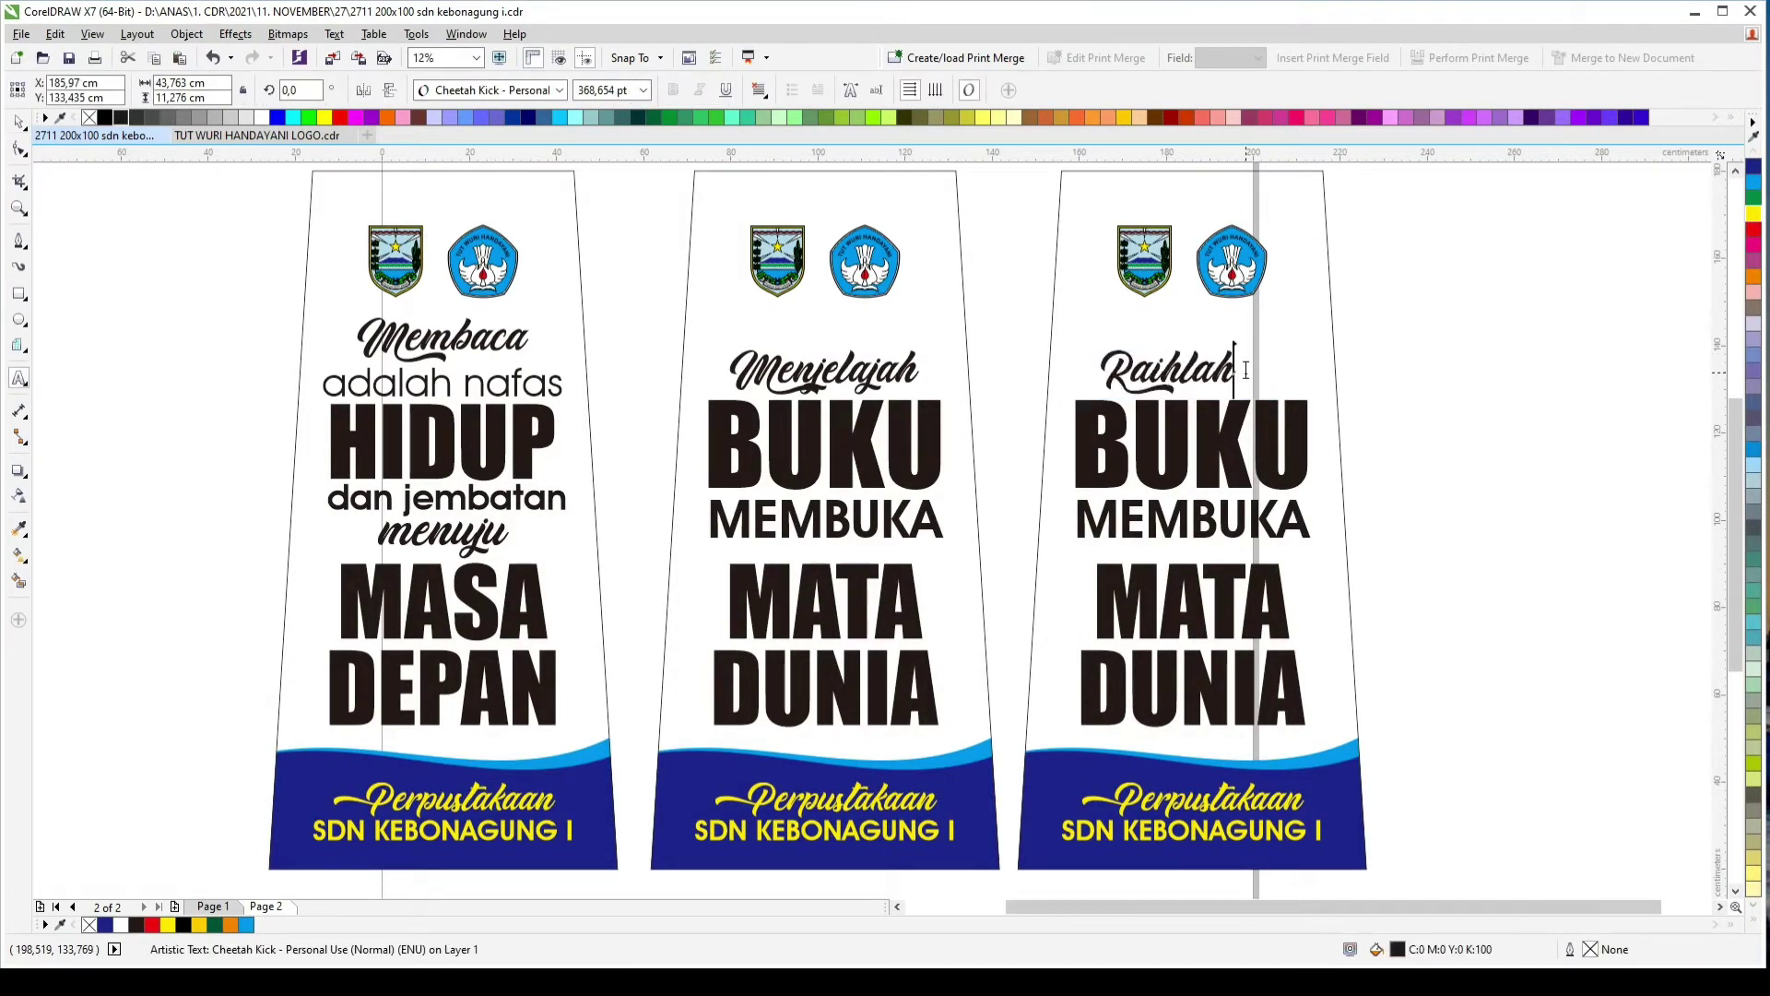
{"action": "left_click", "coordinate": [18, 122]}
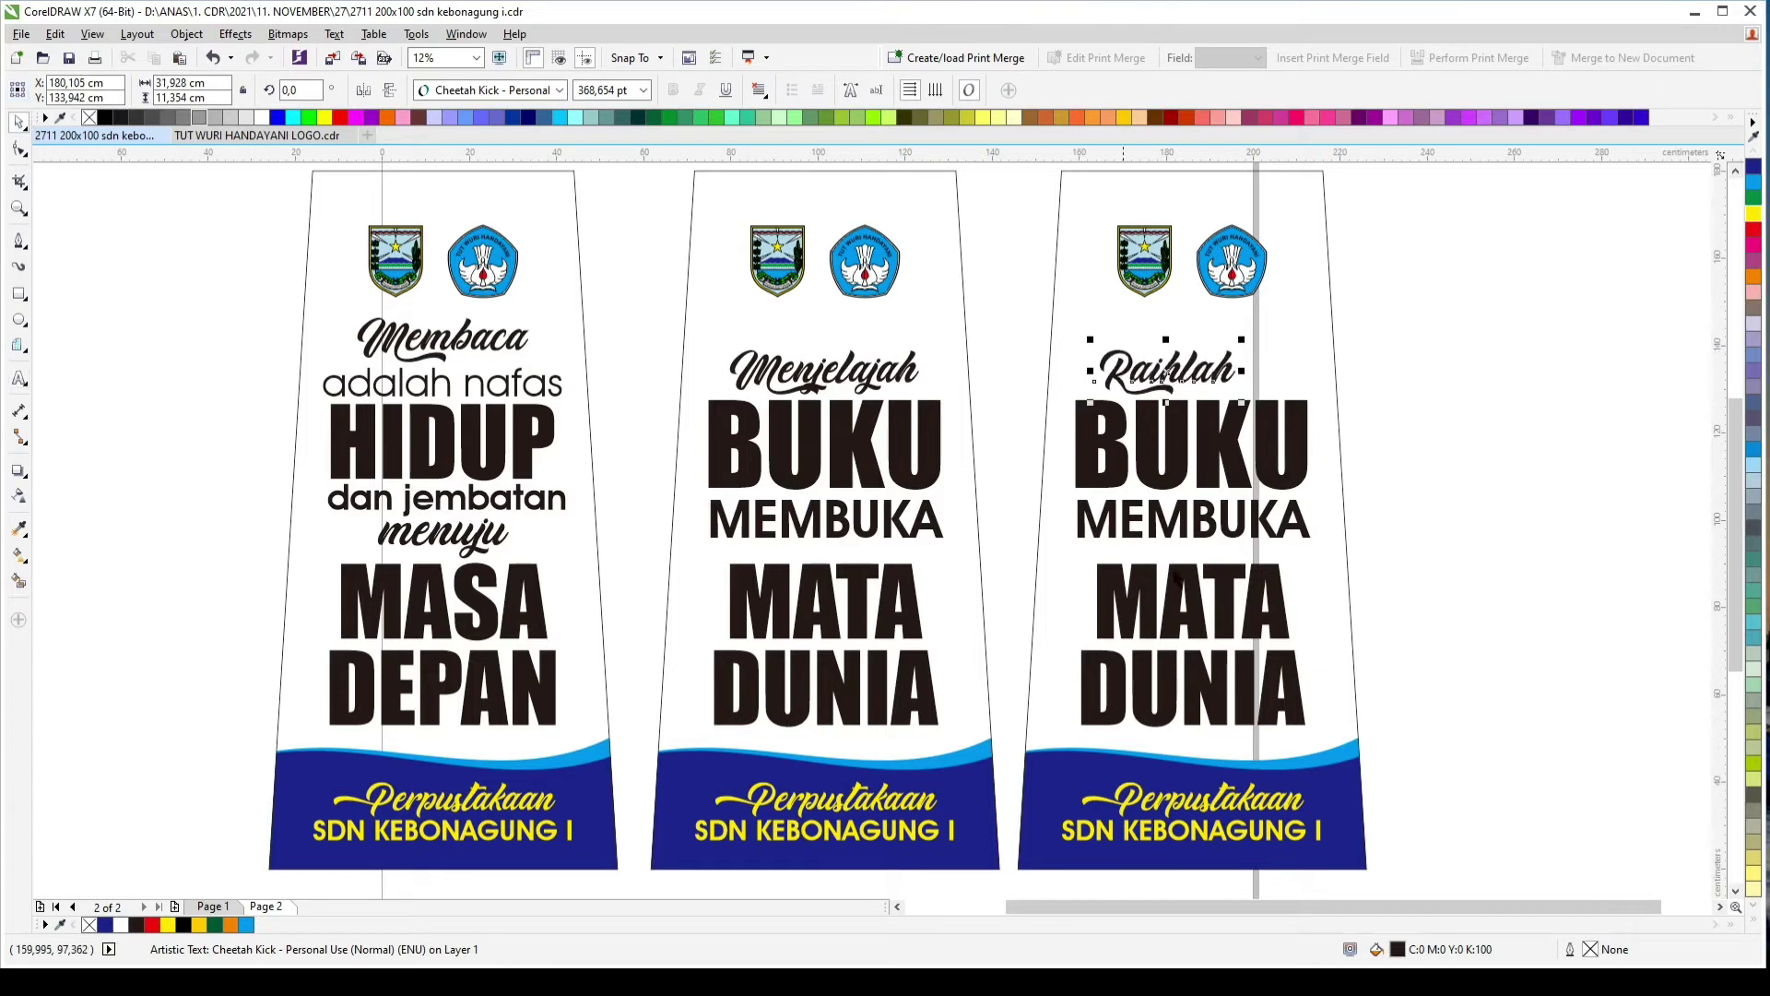
Step: Replace "BUKU" on the third banner with "ILMU" and centre it horizontally in the banner
{"action": "double_click", "coordinate": [1296, 420]}
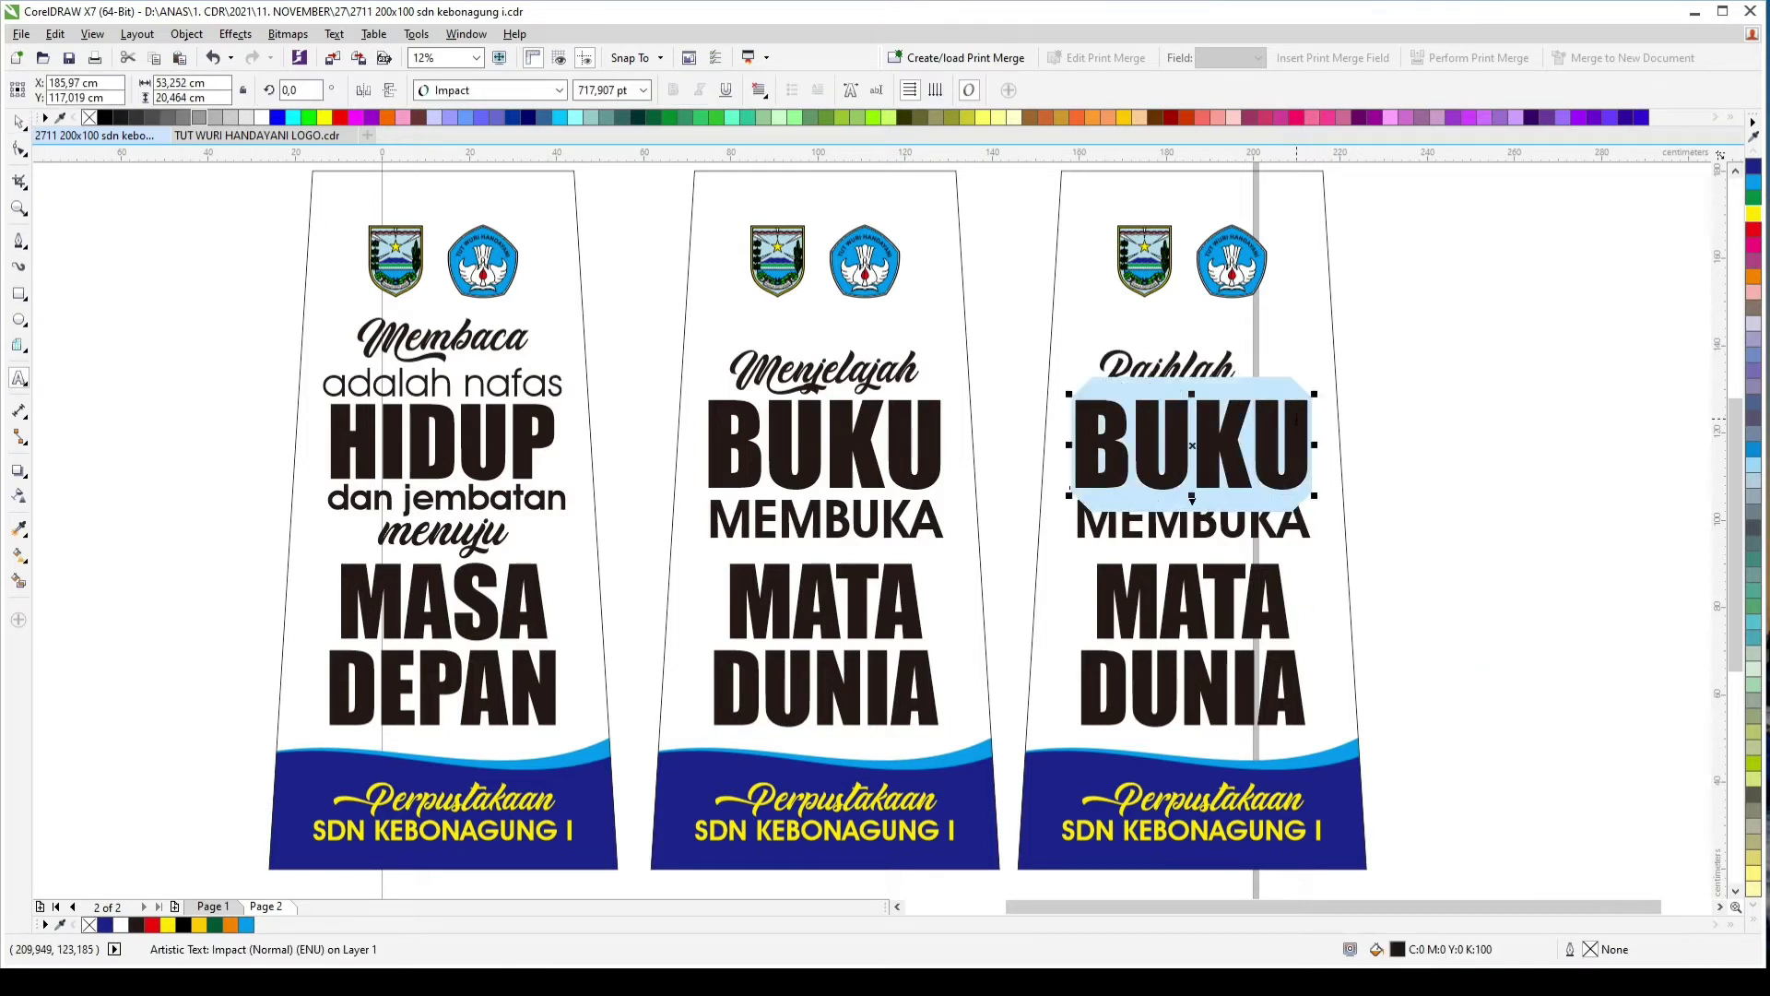
{"action": "type", "text": "ilmu"}
{"action": "key", "text": "BackSpace"}
{"action": "key", "text": "BackSpace"}
{"action": "key", "text": "BackSpace"}
{"action": "key", "text": "BackSpace"}
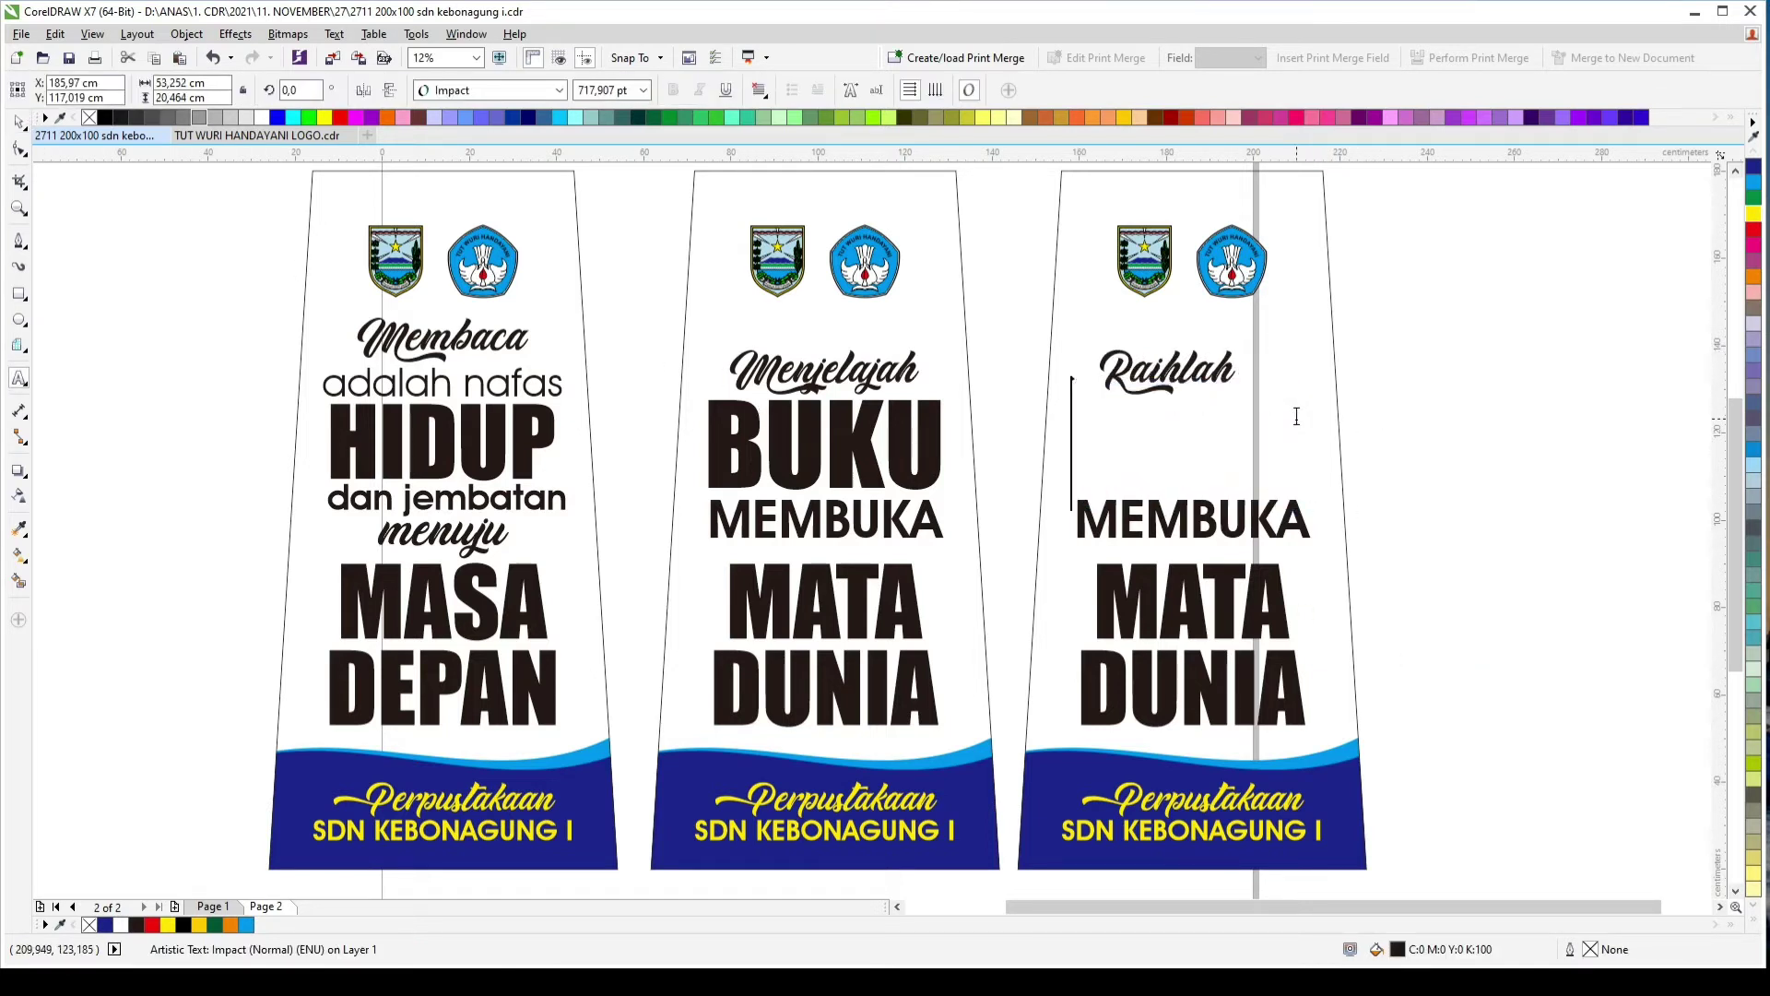
{"action": "type", "text": "ILMU"}
{"action": "left_click", "coordinate": [23, 119]}
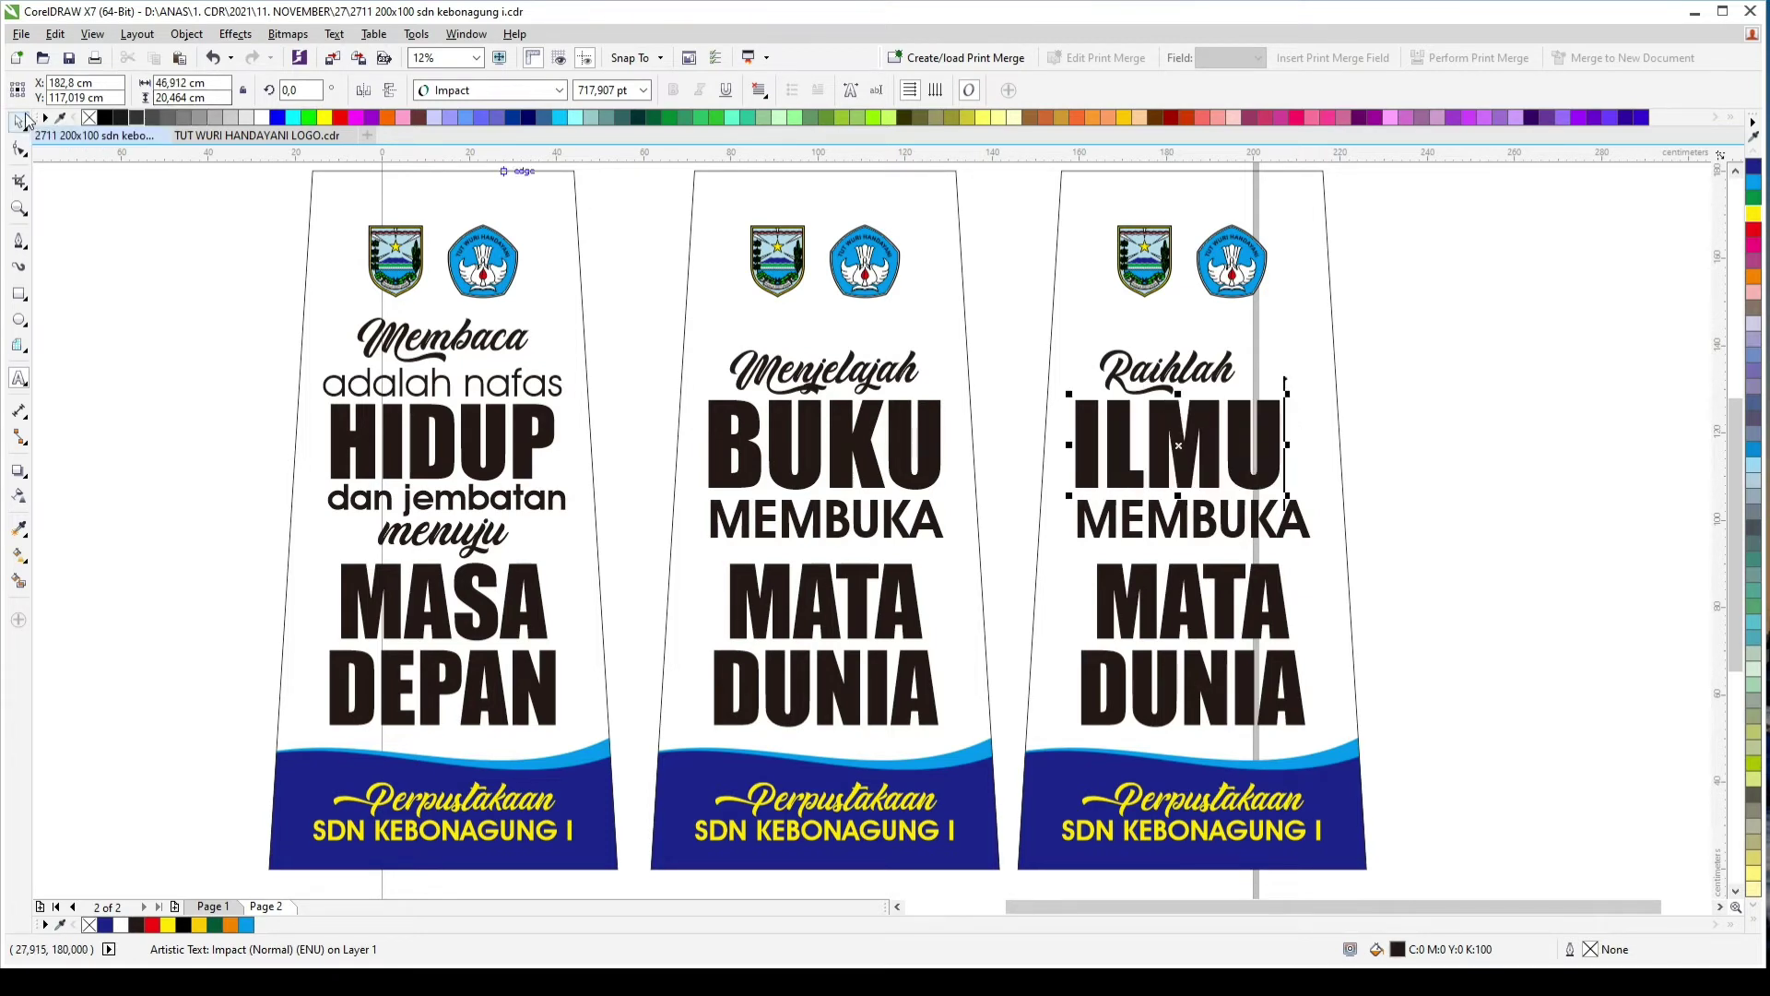
{"action": "left_click", "coordinate": [1332, 337], "text": "shift"}
{"action": "key", "text": "c"}
{"action": "left_click", "coordinate": [1400, 356]}
Step: Enlarge "Raihlah" to about the width of "ILMU" and centre it above that word
{"action": "left_click", "coordinate": [1231, 364]}
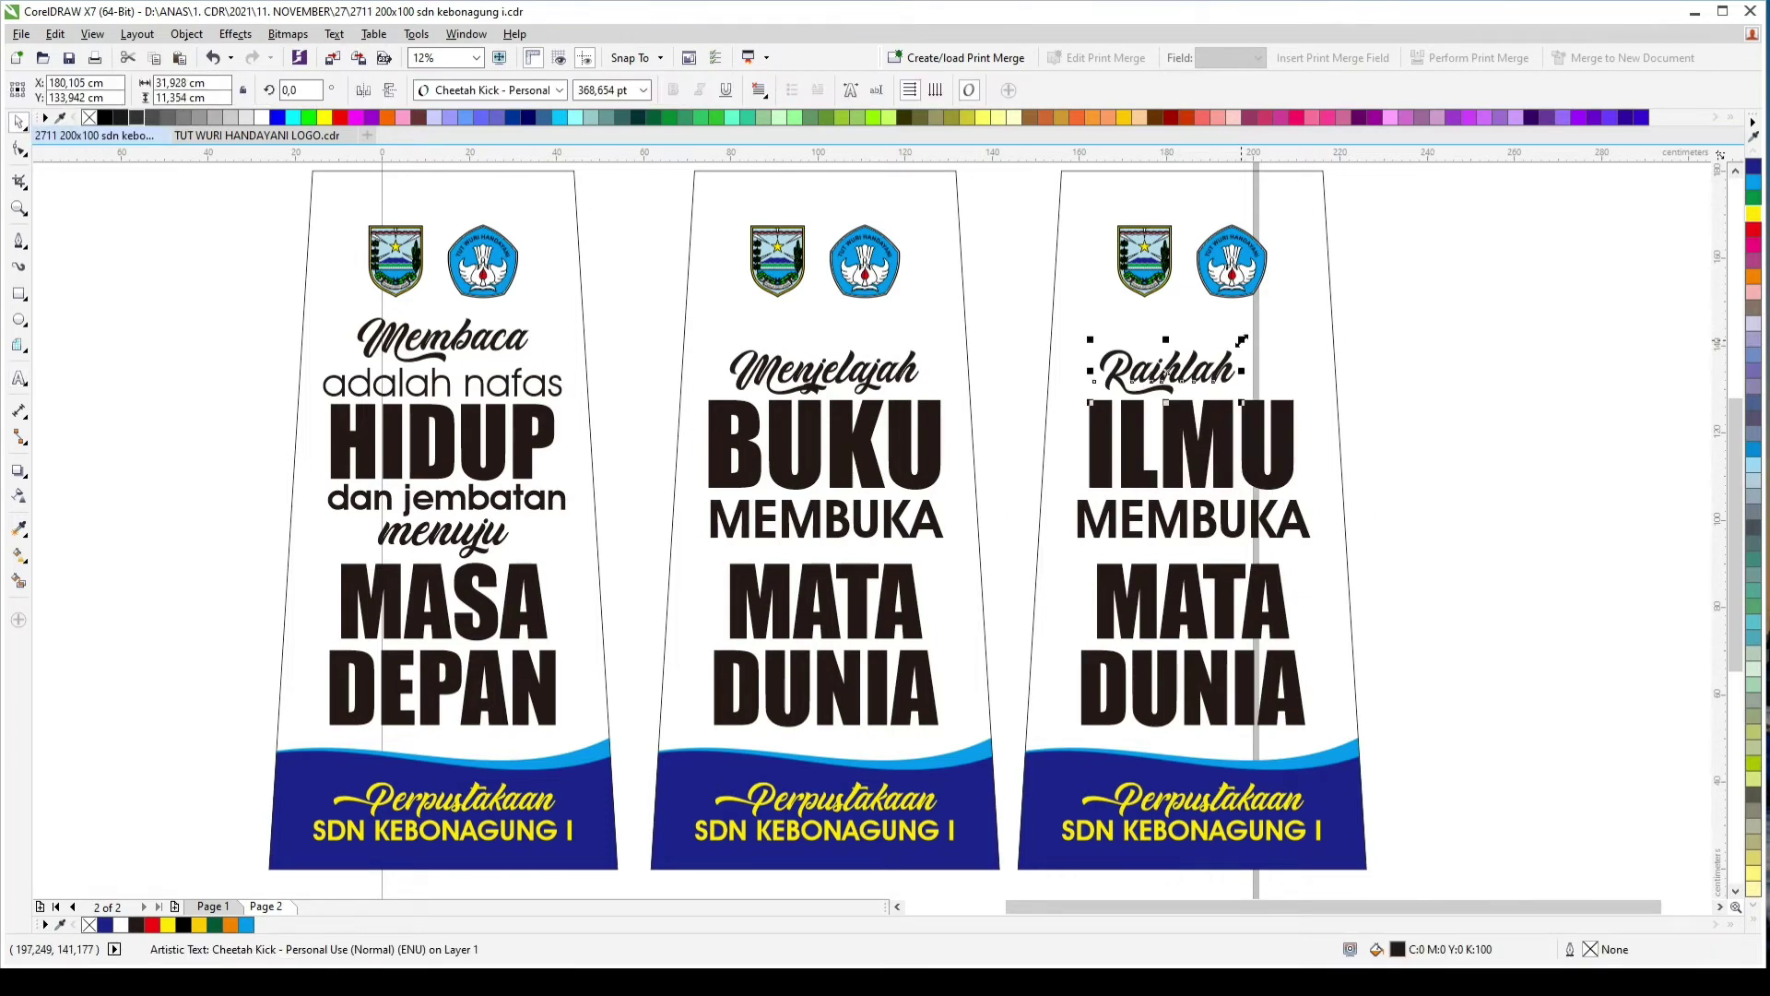
{"action": "left_click_drag", "start_coordinate": [1239, 344], "coordinate": [1314, 296]}
{"action": "key", "text": "c"}
{"action": "left_click", "coordinate": [1340, 301]}
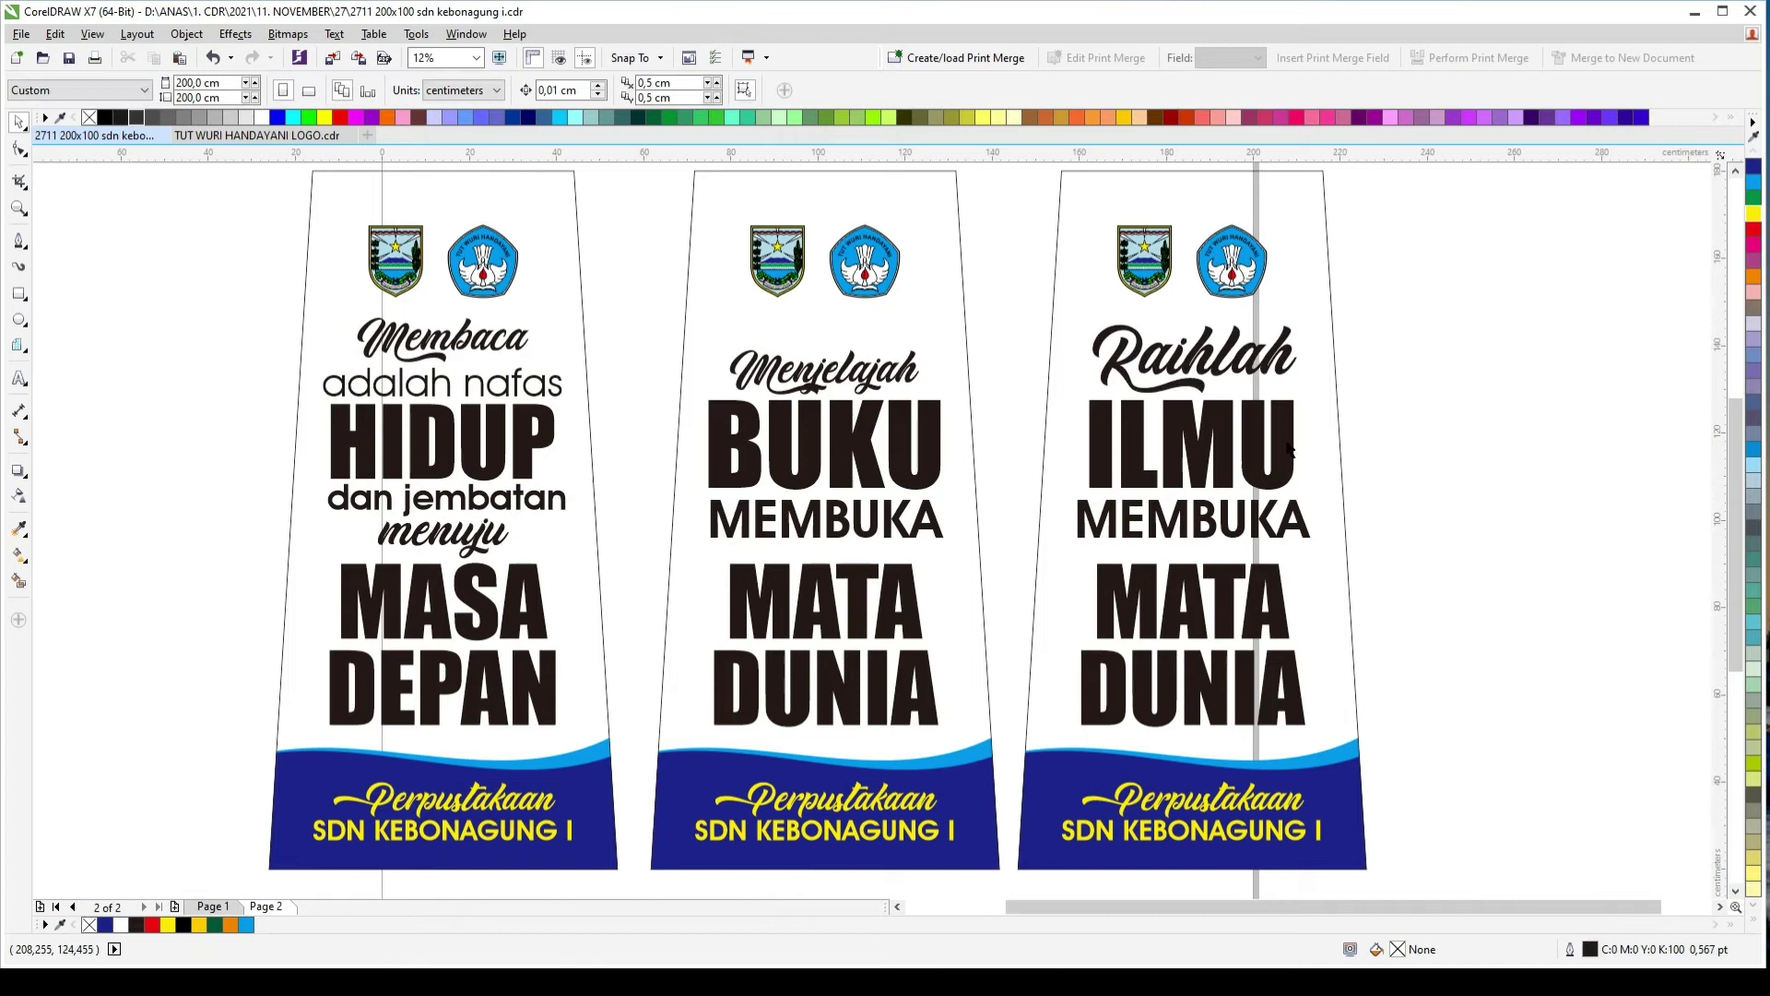
Step: Replace "MEMBUKA" on the third banner with "DENGAN BANYAK"
{"action": "double_click", "coordinate": [1289, 533]}
{"action": "key", "text": "ctrl+a"}
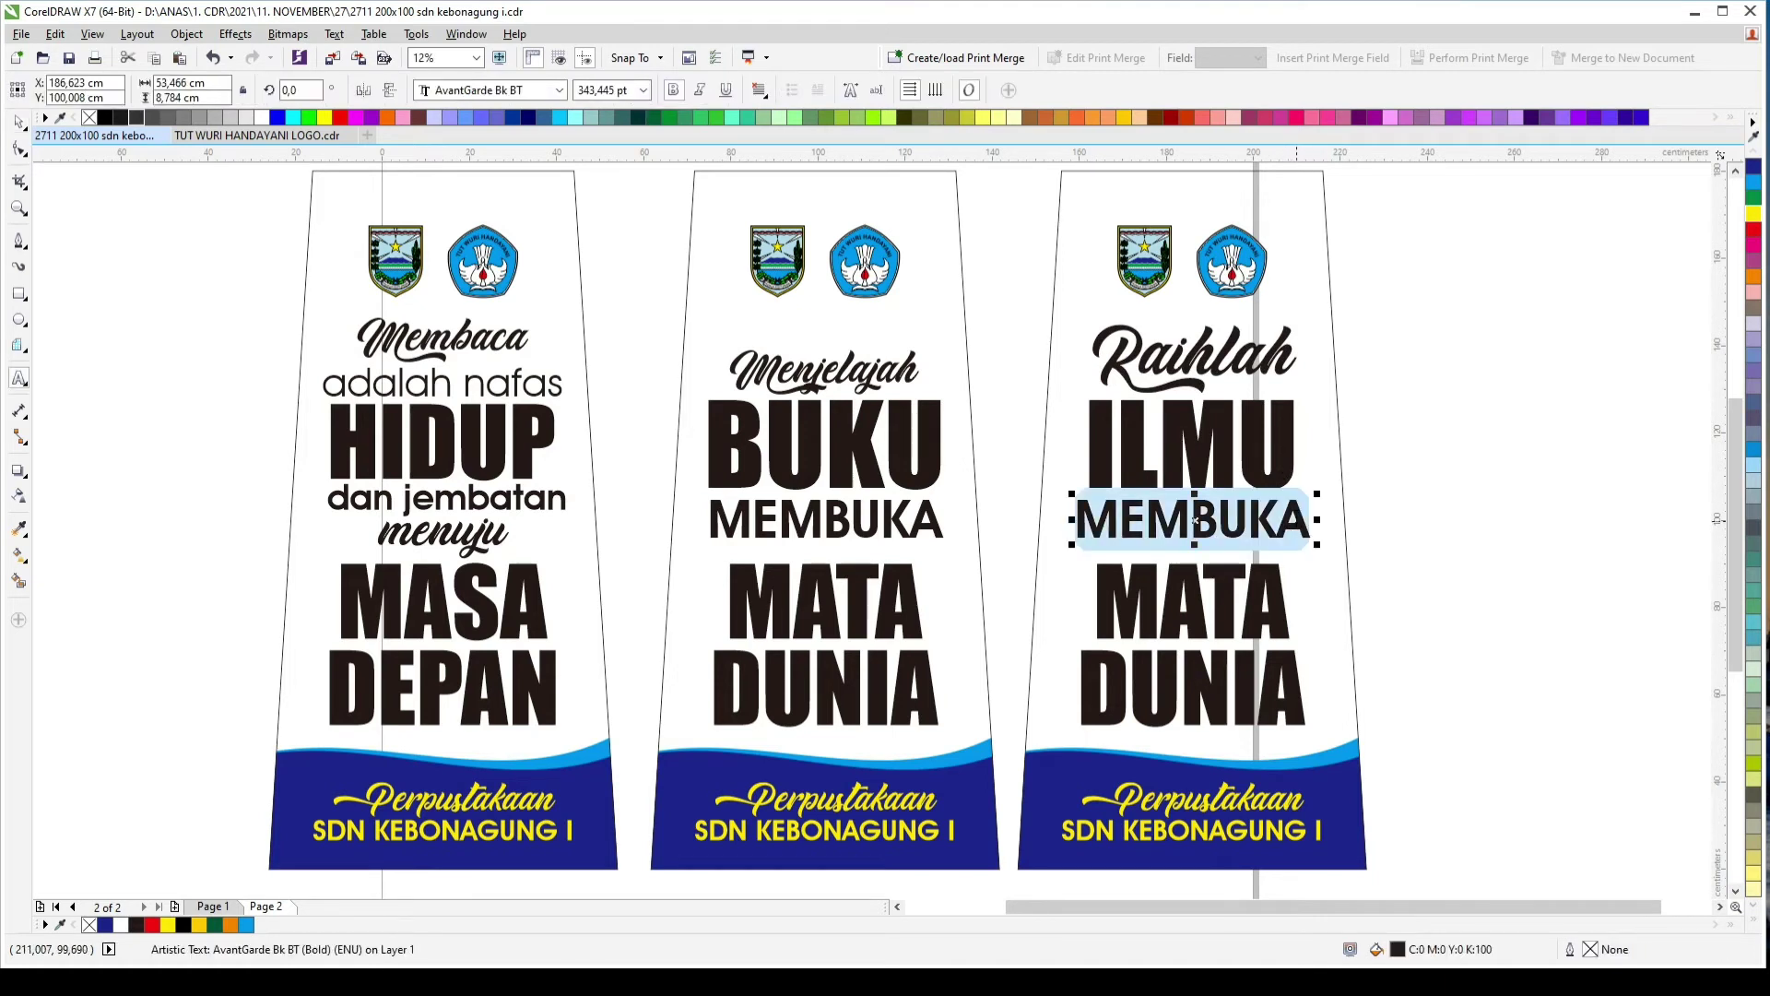
{"action": "type", "text": "DENGAN BANYAK"}
{"action": "key", "text": "ctrl+a"}
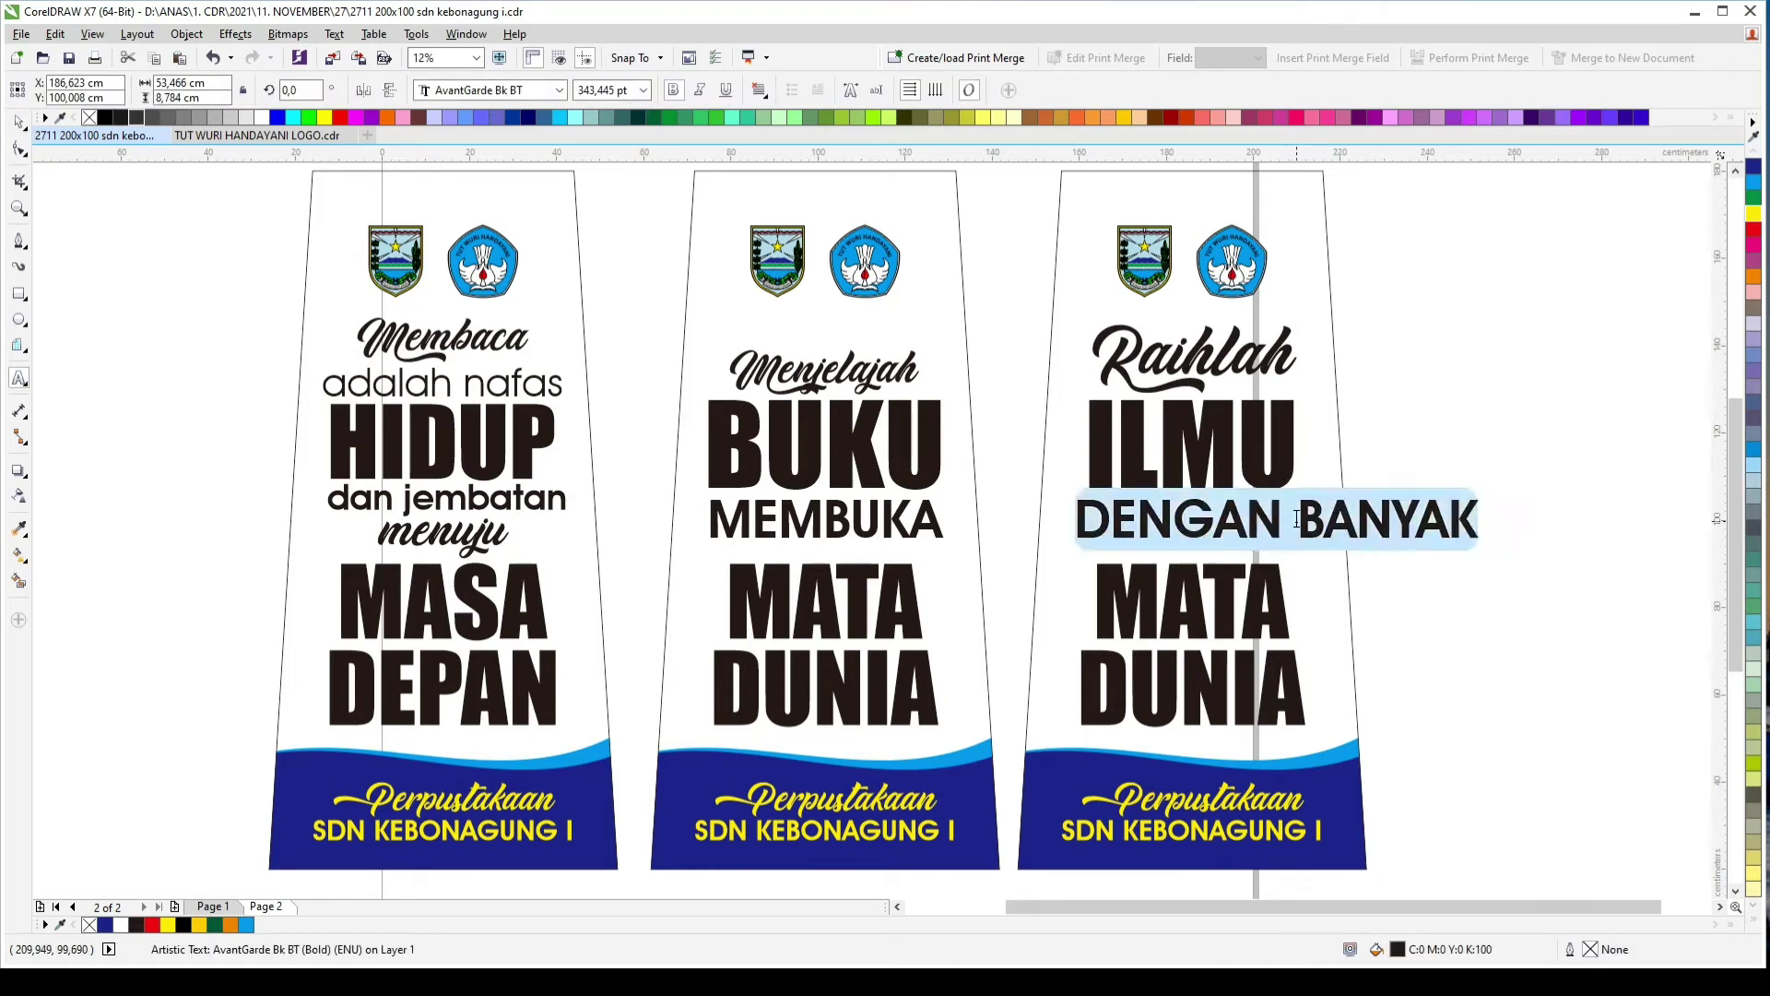
{"action": "left_click", "coordinate": [20, 123]}
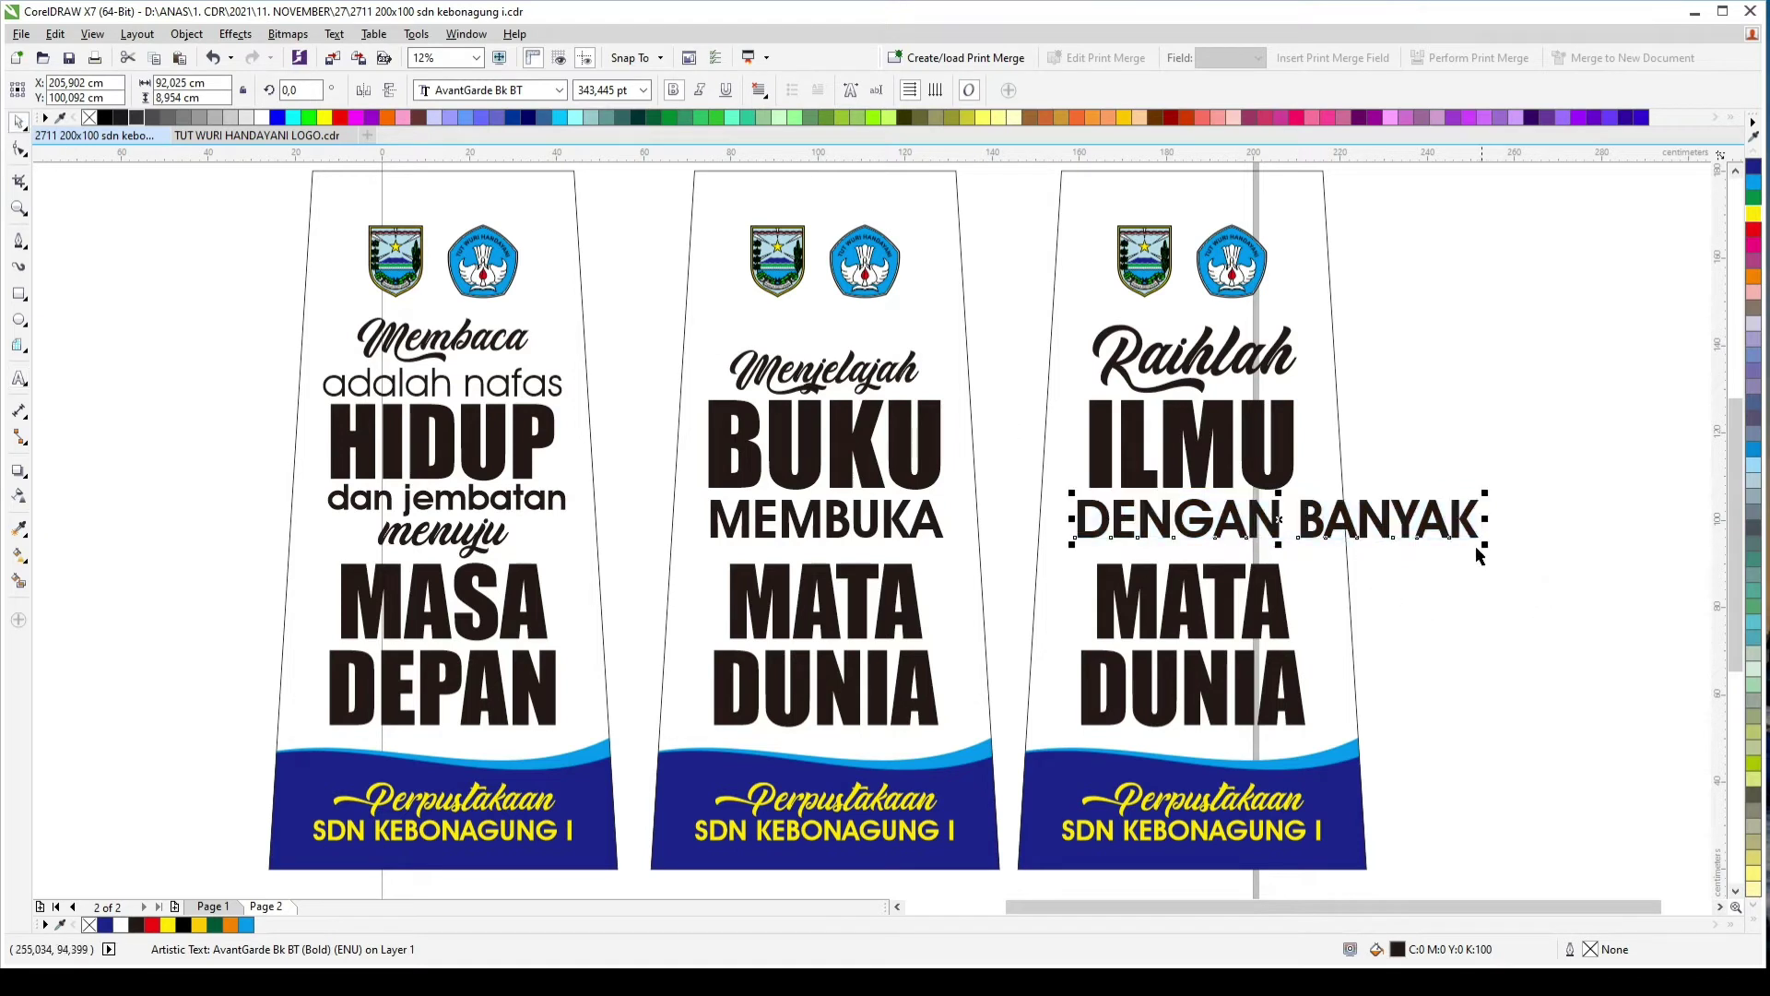
Step: Shrink "DENGAN BANYAK" to fit inside the third banner and centre it horizontally
{"action": "left_click_drag", "start_coordinate": [1490, 548], "coordinate": [1316, 577]}
{"action": "left_click", "coordinate": [1334, 568], "text": "shift"}
{"action": "key", "text": "c"}
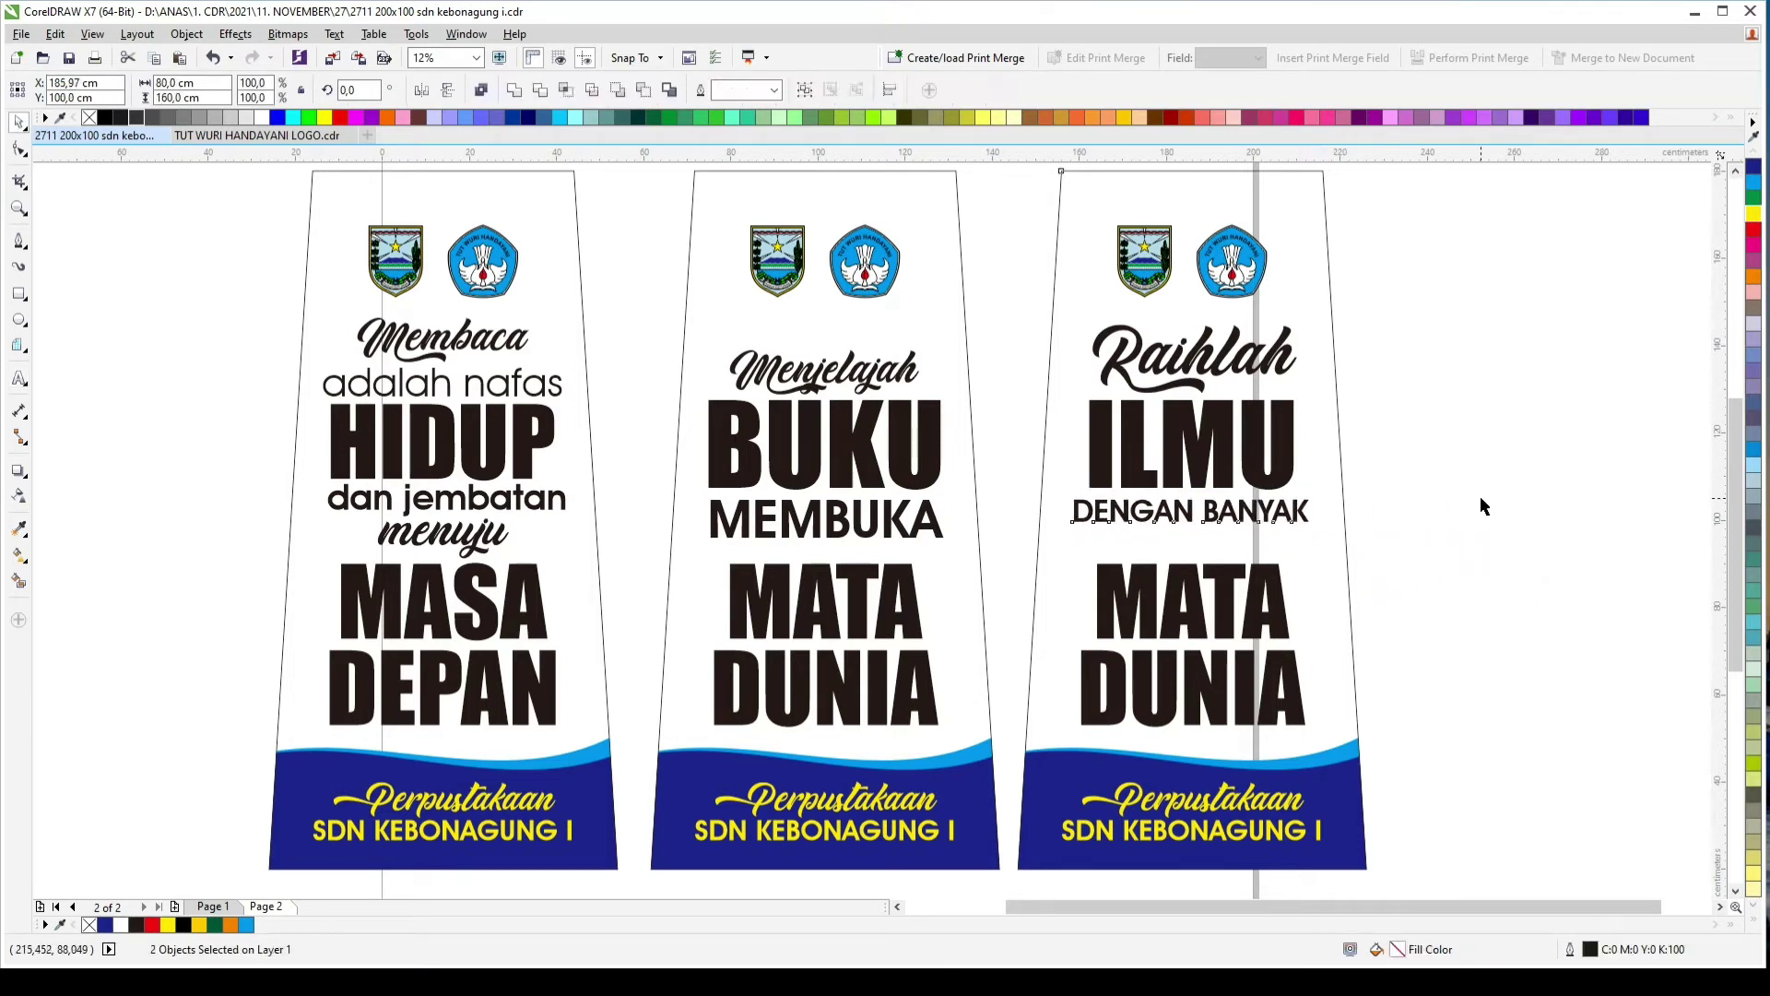
{"action": "left_click", "coordinate": [1480, 498]}
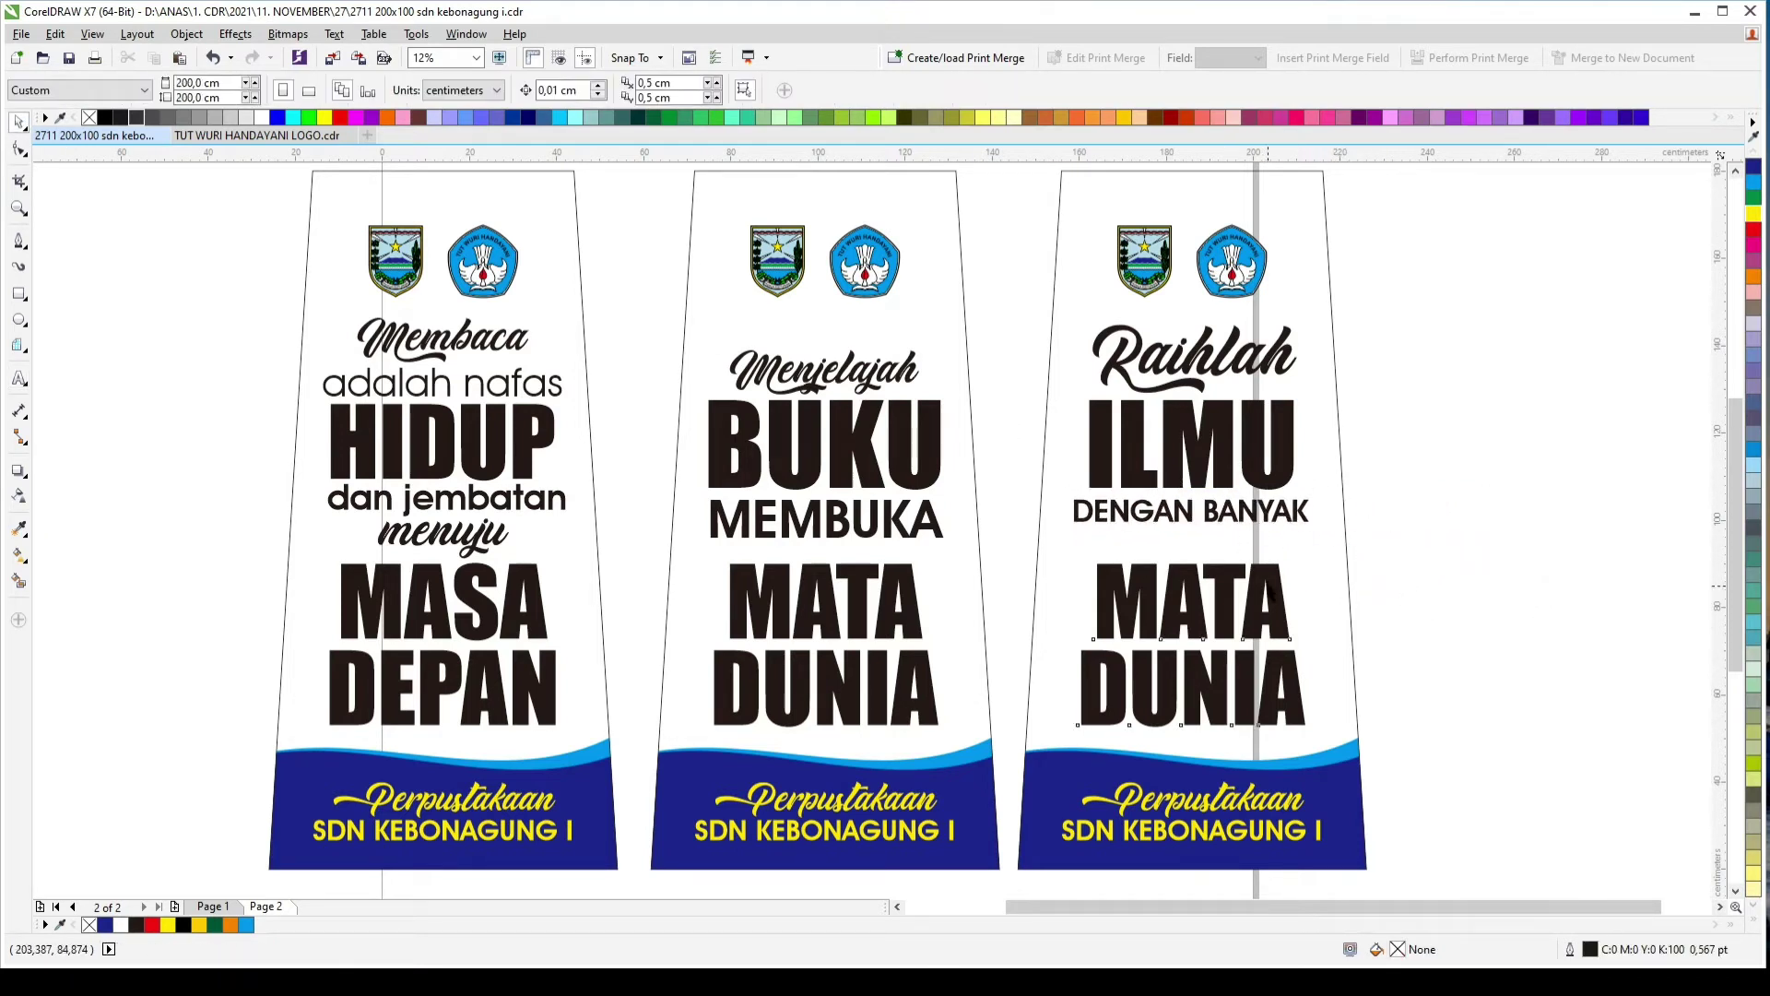
Step: Replace "MATA DUNIA" on the third banner with "MEMBACA" on a single line
{"action": "double_click", "coordinate": [1270, 595]}
{"action": "type", "text": "MEM"}
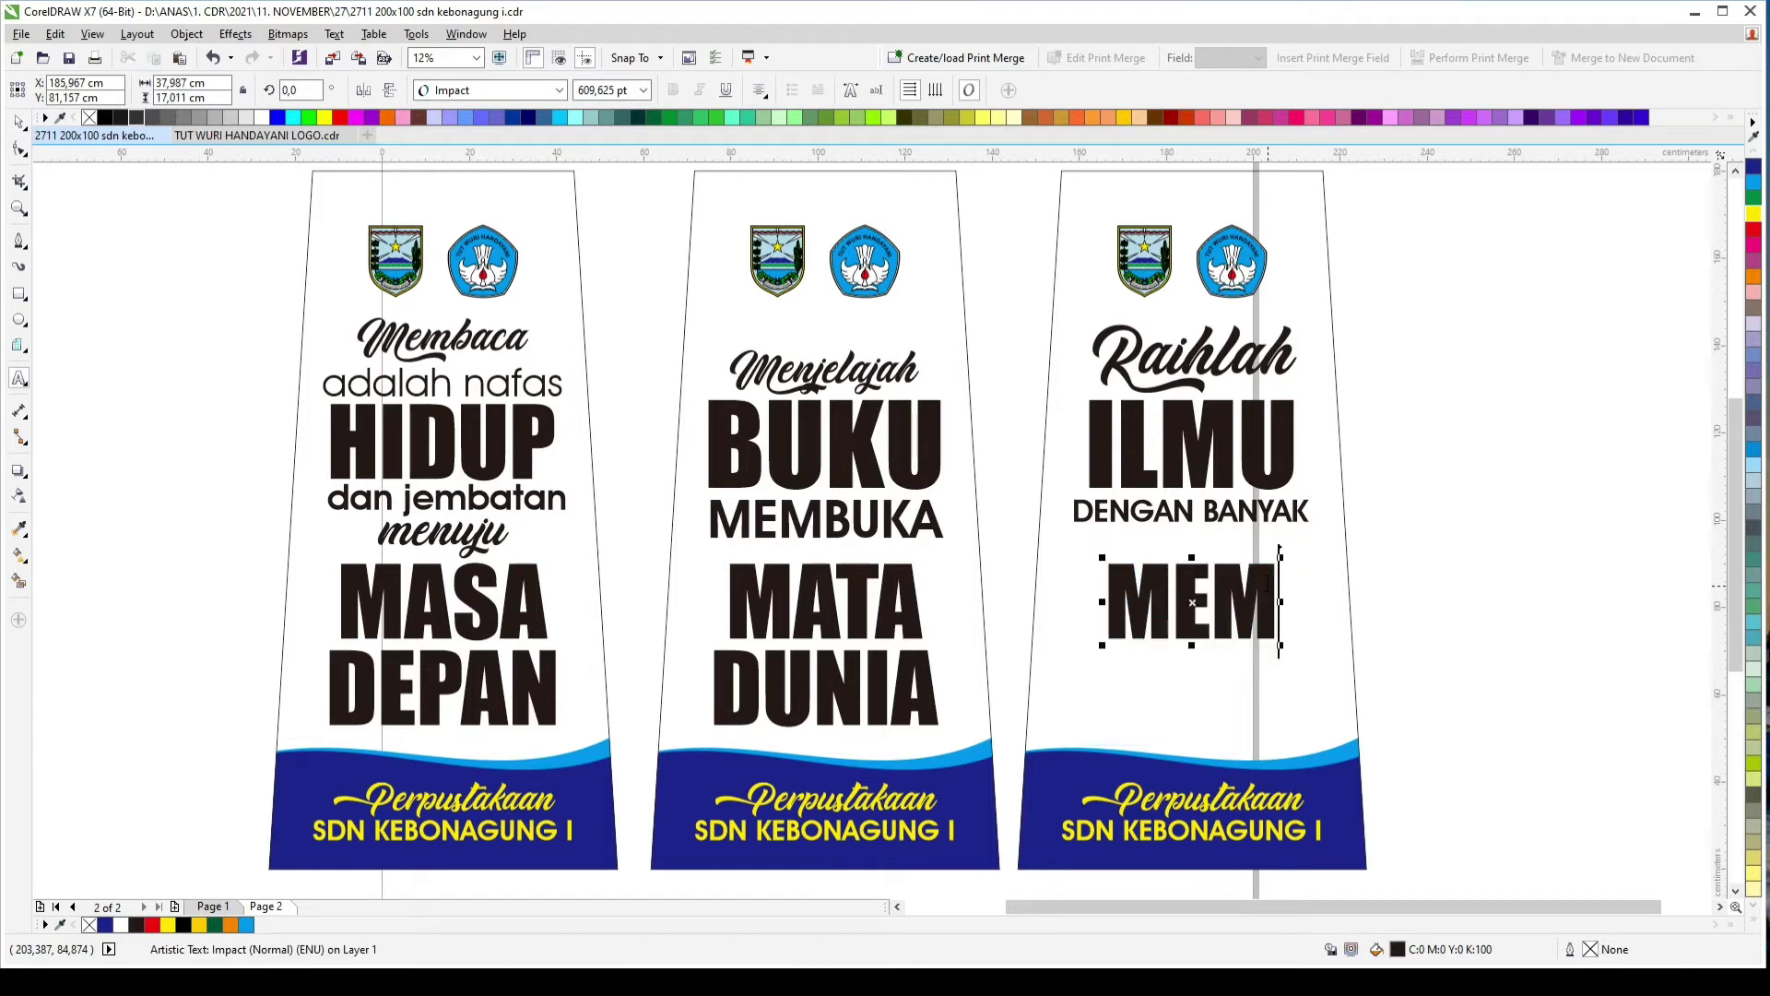
{"action": "type", "text": "BACA"}
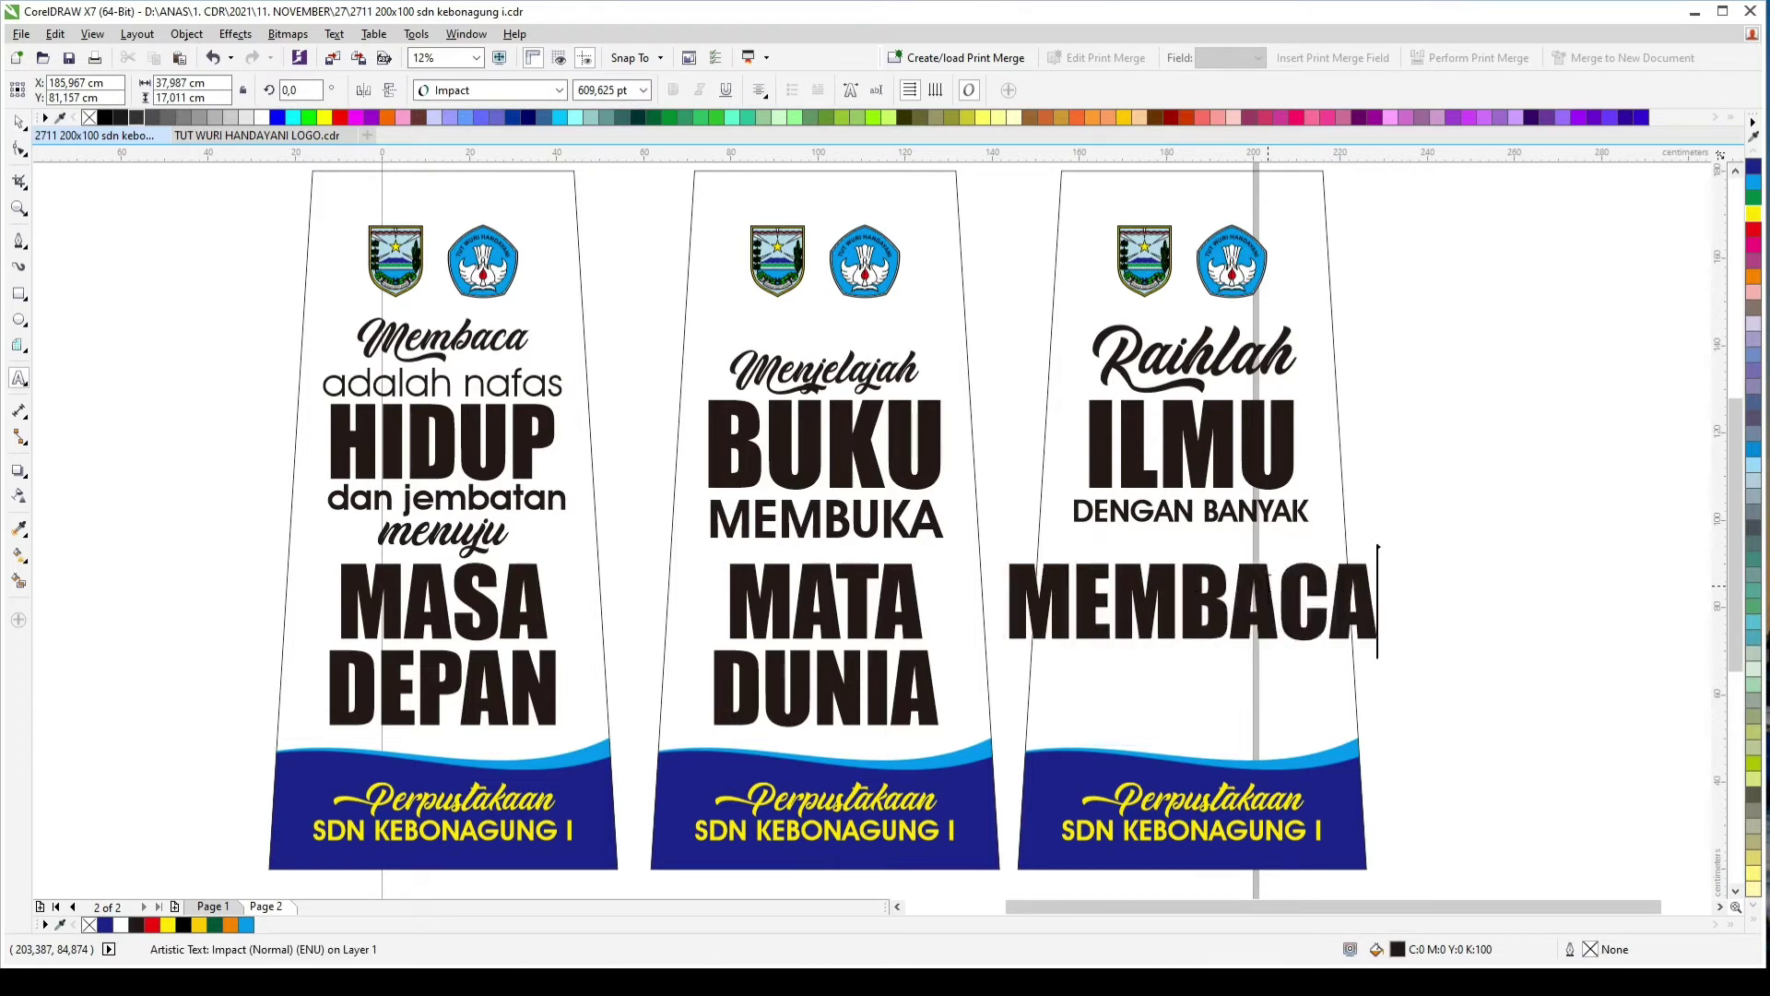
{"action": "left_click", "coordinate": [21, 122]}
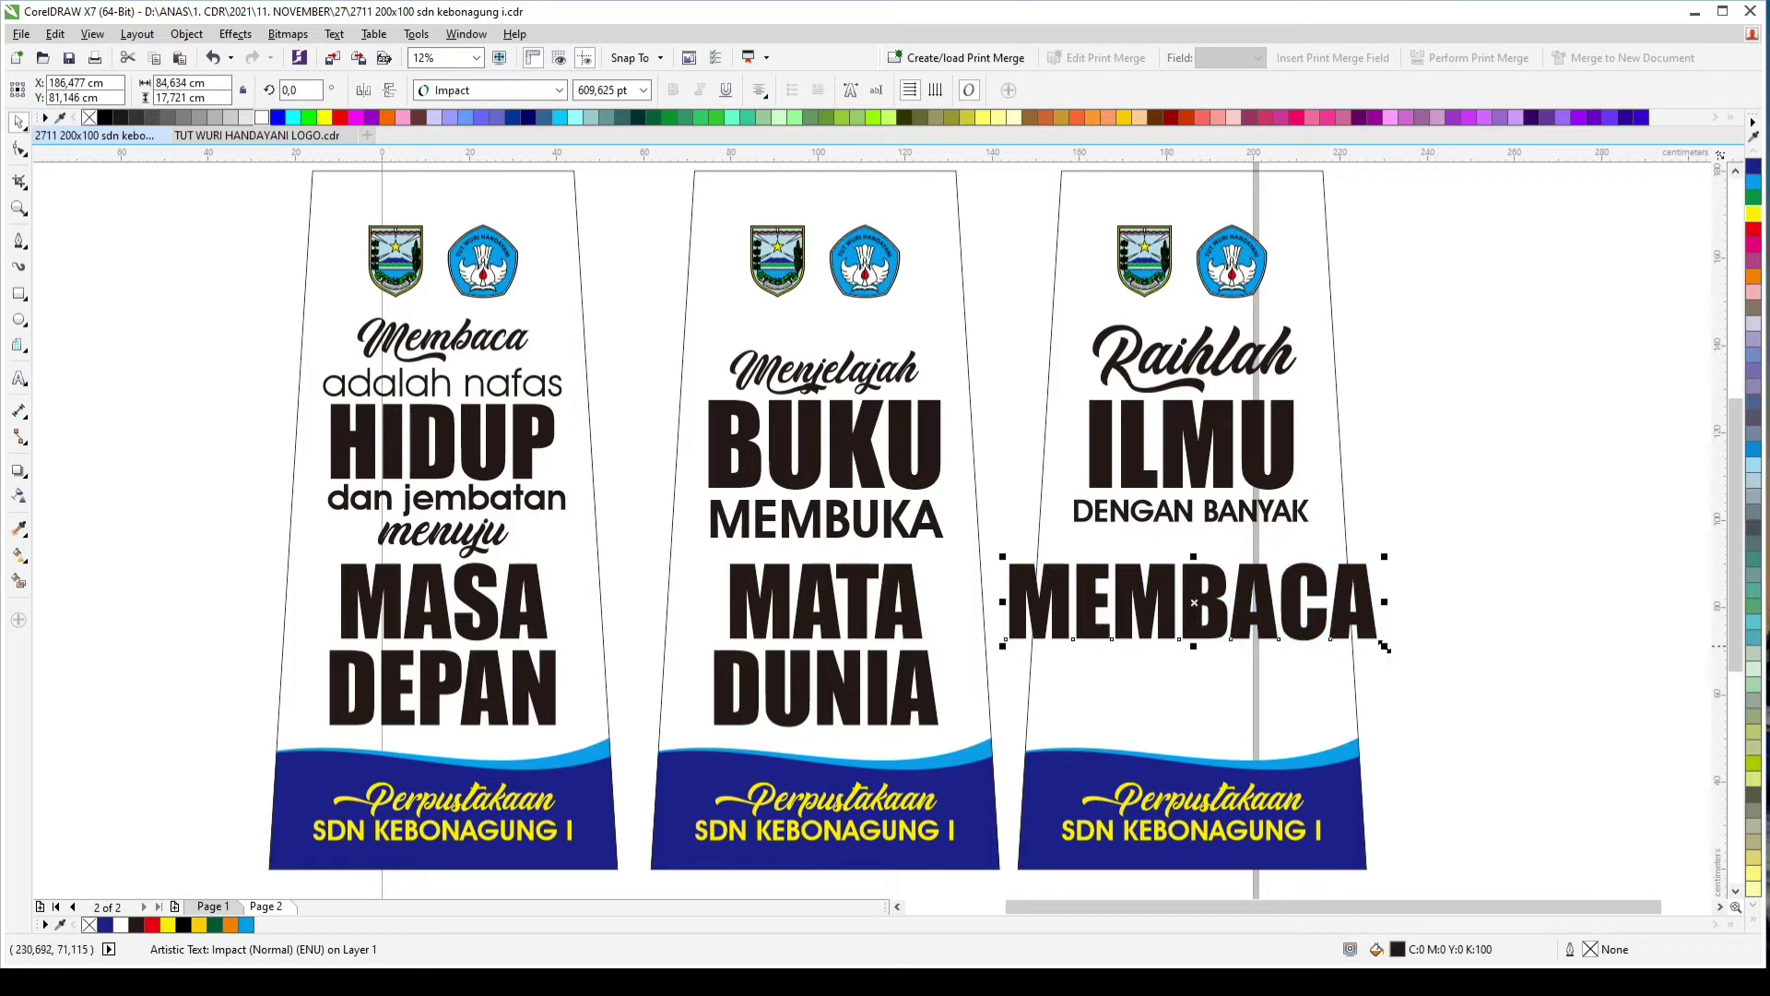
Step: Shrink "MEMBACA" to the width of "DENGAN BANYAK", move it up just below that line and centre it in the banner
{"action": "left_click_drag", "start_coordinate": [1385, 647], "coordinate": [1316, 688]}
{"action": "left_click_drag", "start_coordinate": [1267, 587], "coordinate": [1267, 548]}
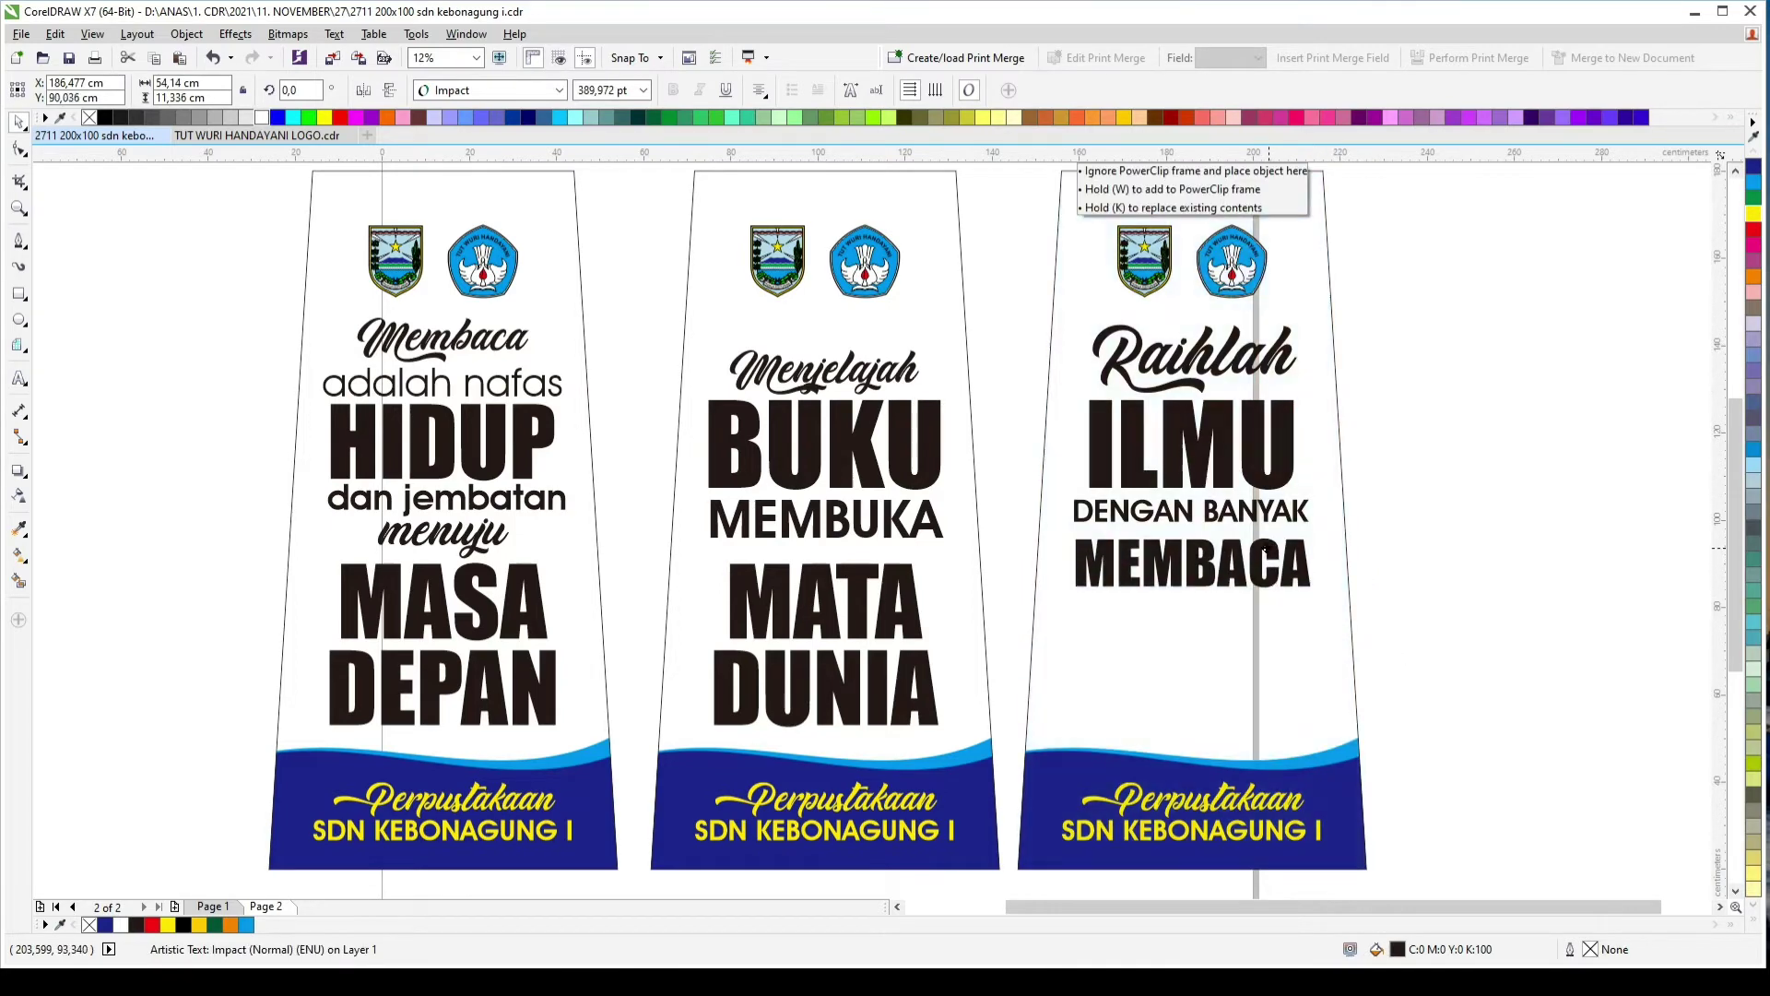
{"action": "left_click", "coordinate": [1288, 636], "text": "shift"}
{"action": "key", "text": "c"}
{"action": "key", "text": "Escape"}
{"action": "scroll", "coordinate": [1345, 533], "scroll_direction": "up", "scroll_amount": 1}
{"action": "left_click_drag", "start_coordinate": [1483, 398], "coordinate": [1257, 720]}
{"action": "scroll", "coordinate": [1480, 581], "scroll_direction": "down", "scroll_amount": 1}
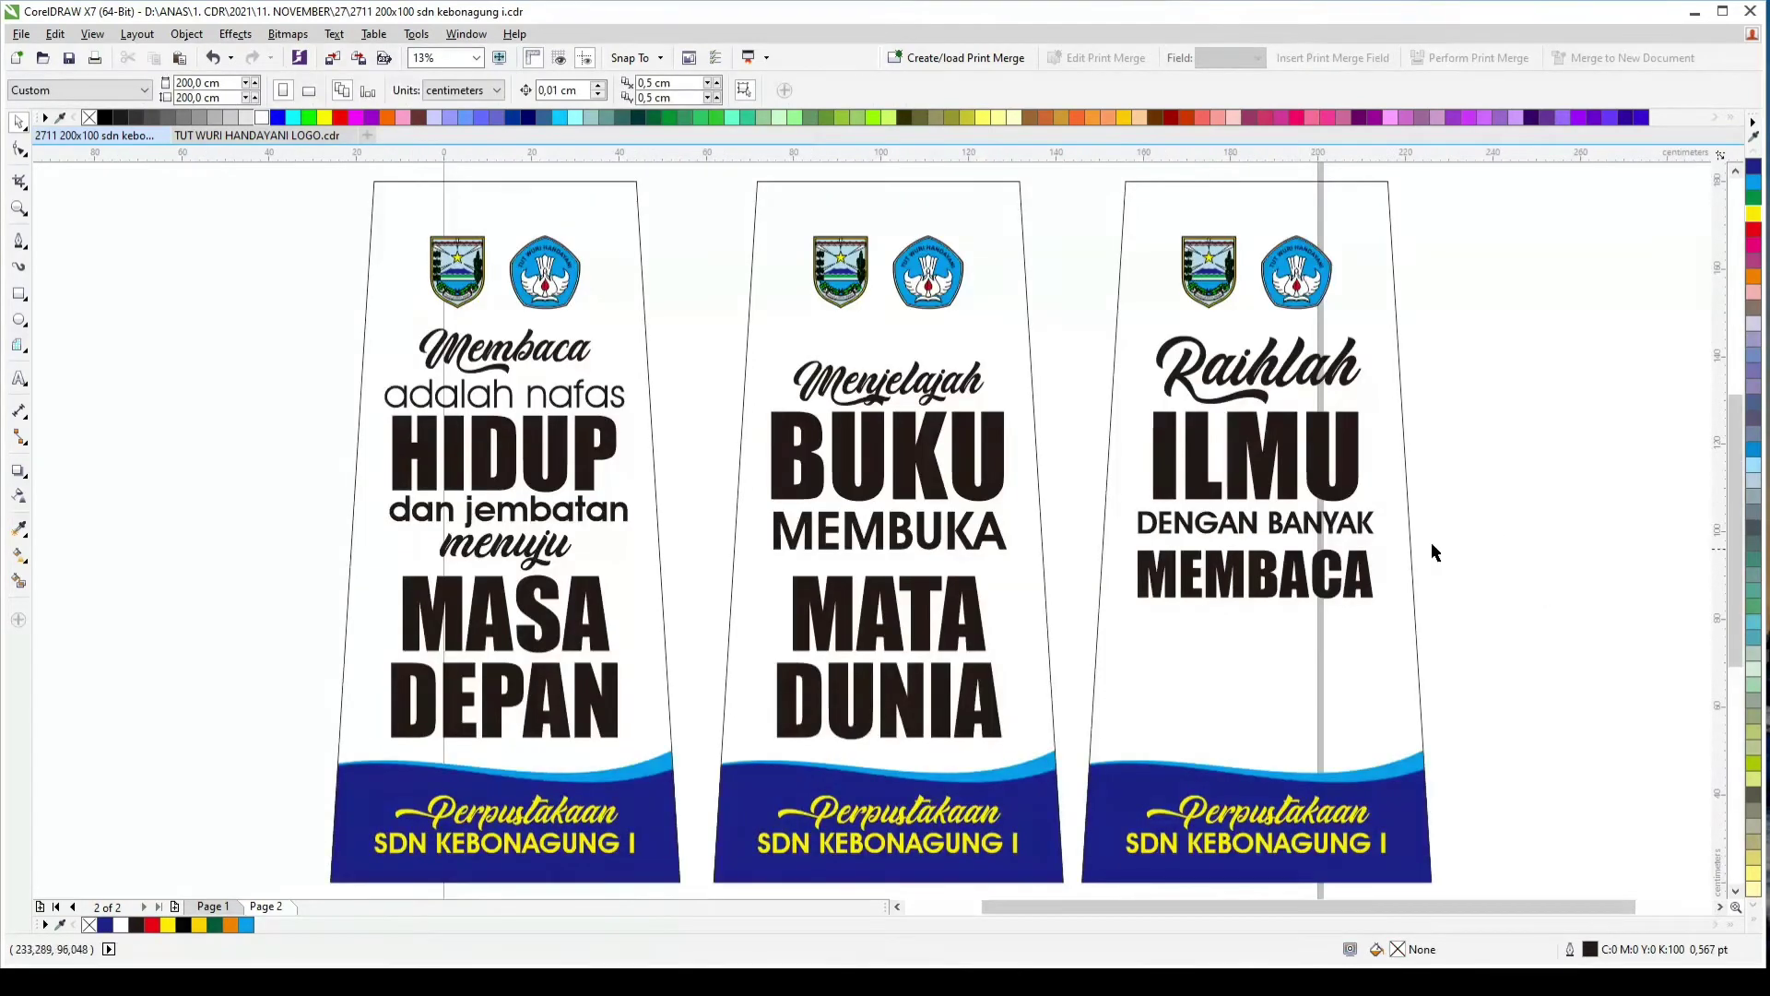
Step: Put "MATA DUNIA" on the middle banner on one line and shrink it to fit the banner's width
{"action": "double_click", "coordinate": [784, 678]}
{"action": "key", "text": "BackSpace"}
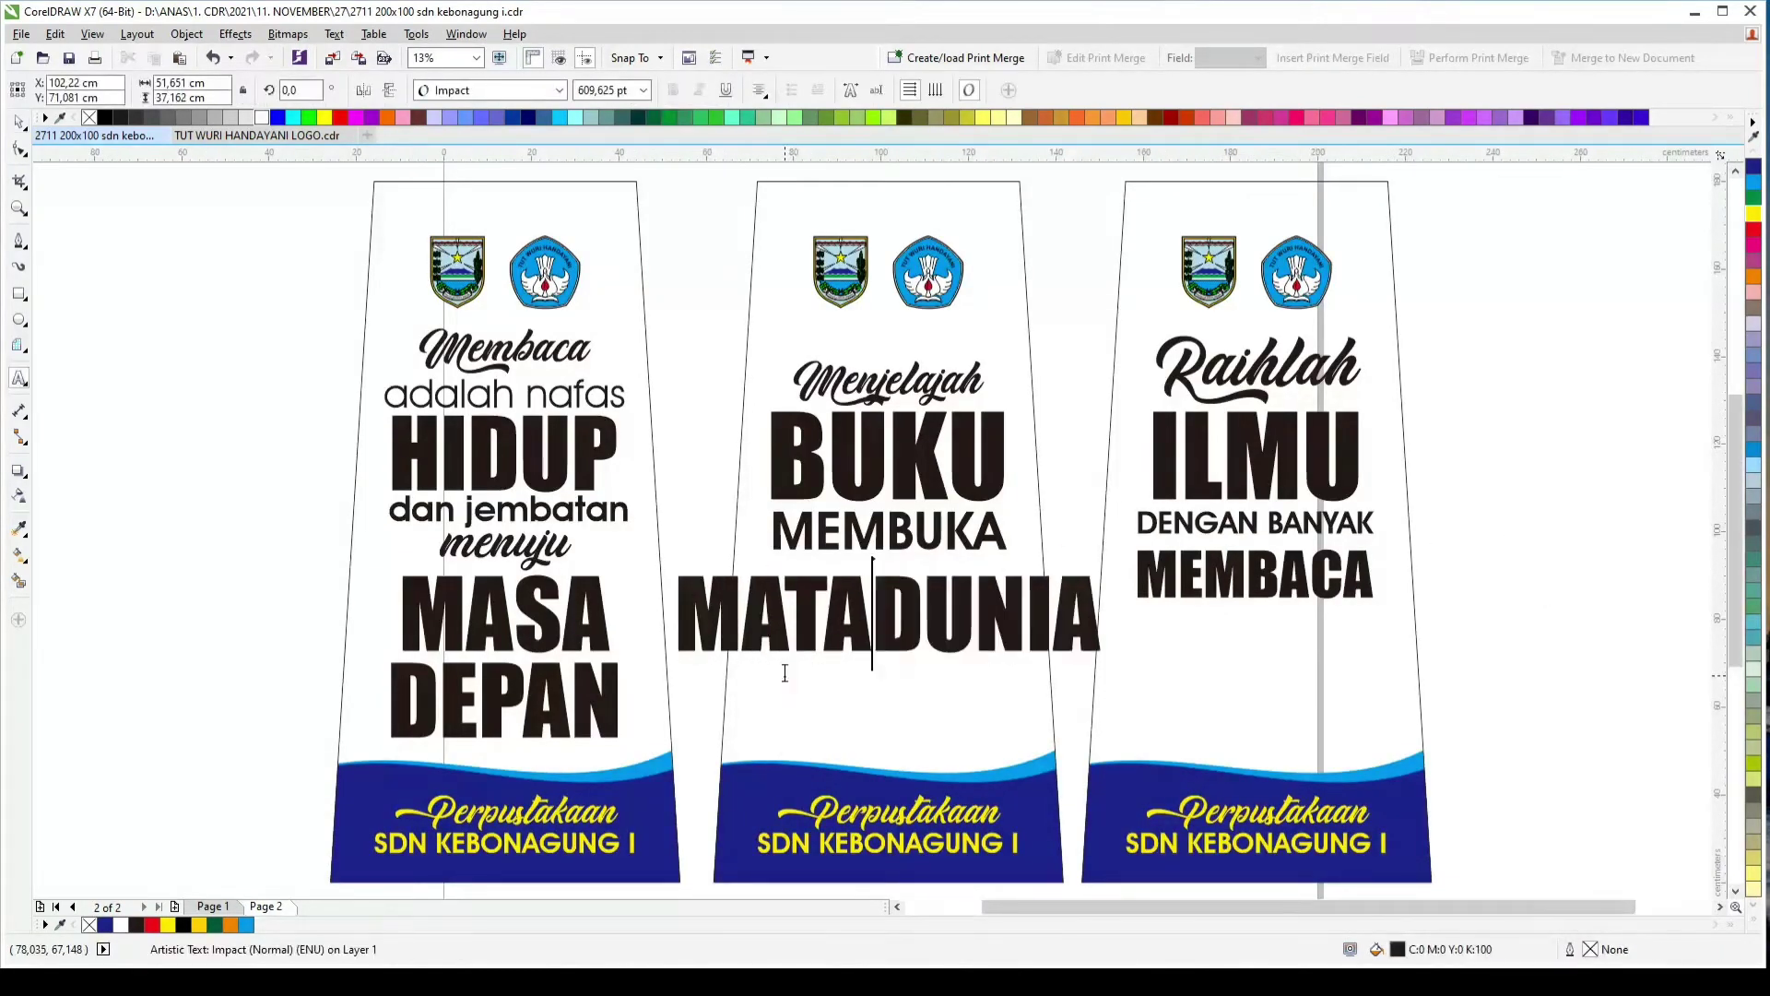
{"action": "key", "text": "ctrl+a"}
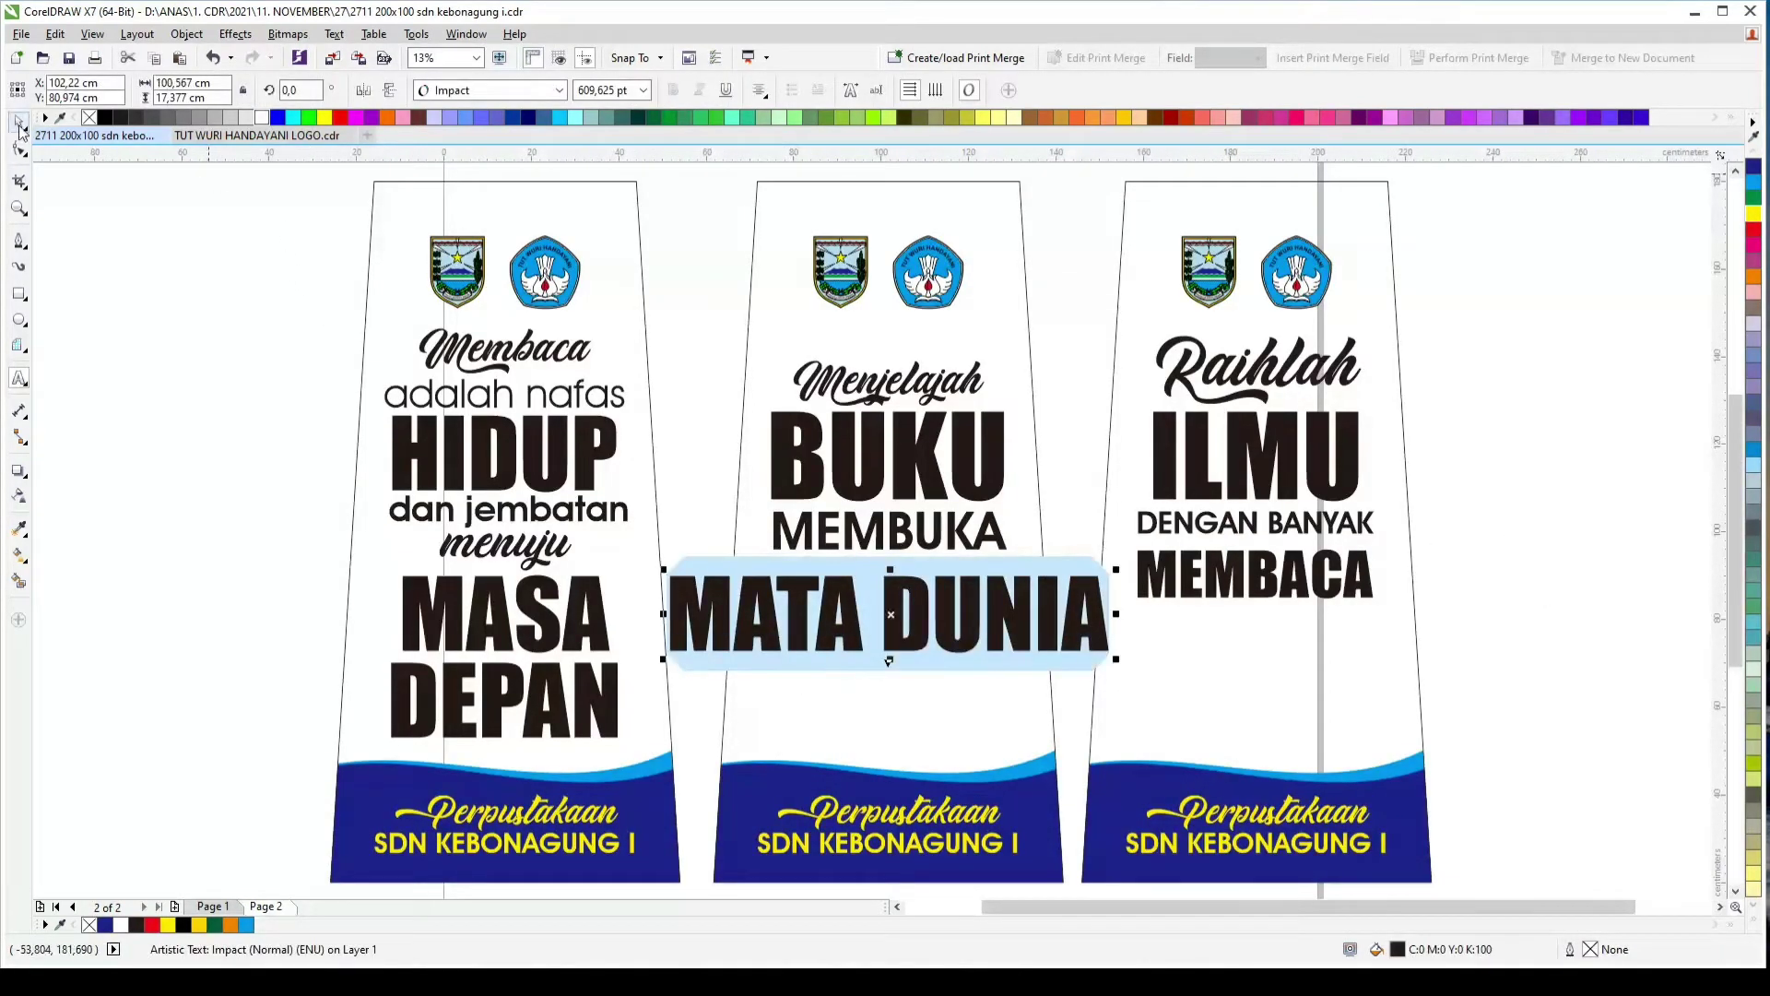
{"action": "left_click", "coordinate": [18, 121]}
{"action": "left_click_drag", "start_coordinate": [1115, 658], "coordinate": [1019, 580]}
Step: Change "MEMBUKA" on the middle banner to title case and set it in the Cheetah Kick - Personal Use font
{"action": "scroll", "coordinate": [1013, 602], "scroll_direction": "up", "scroll_amount": 1}
{"action": "double_click", "coordinate": [972, 445]}
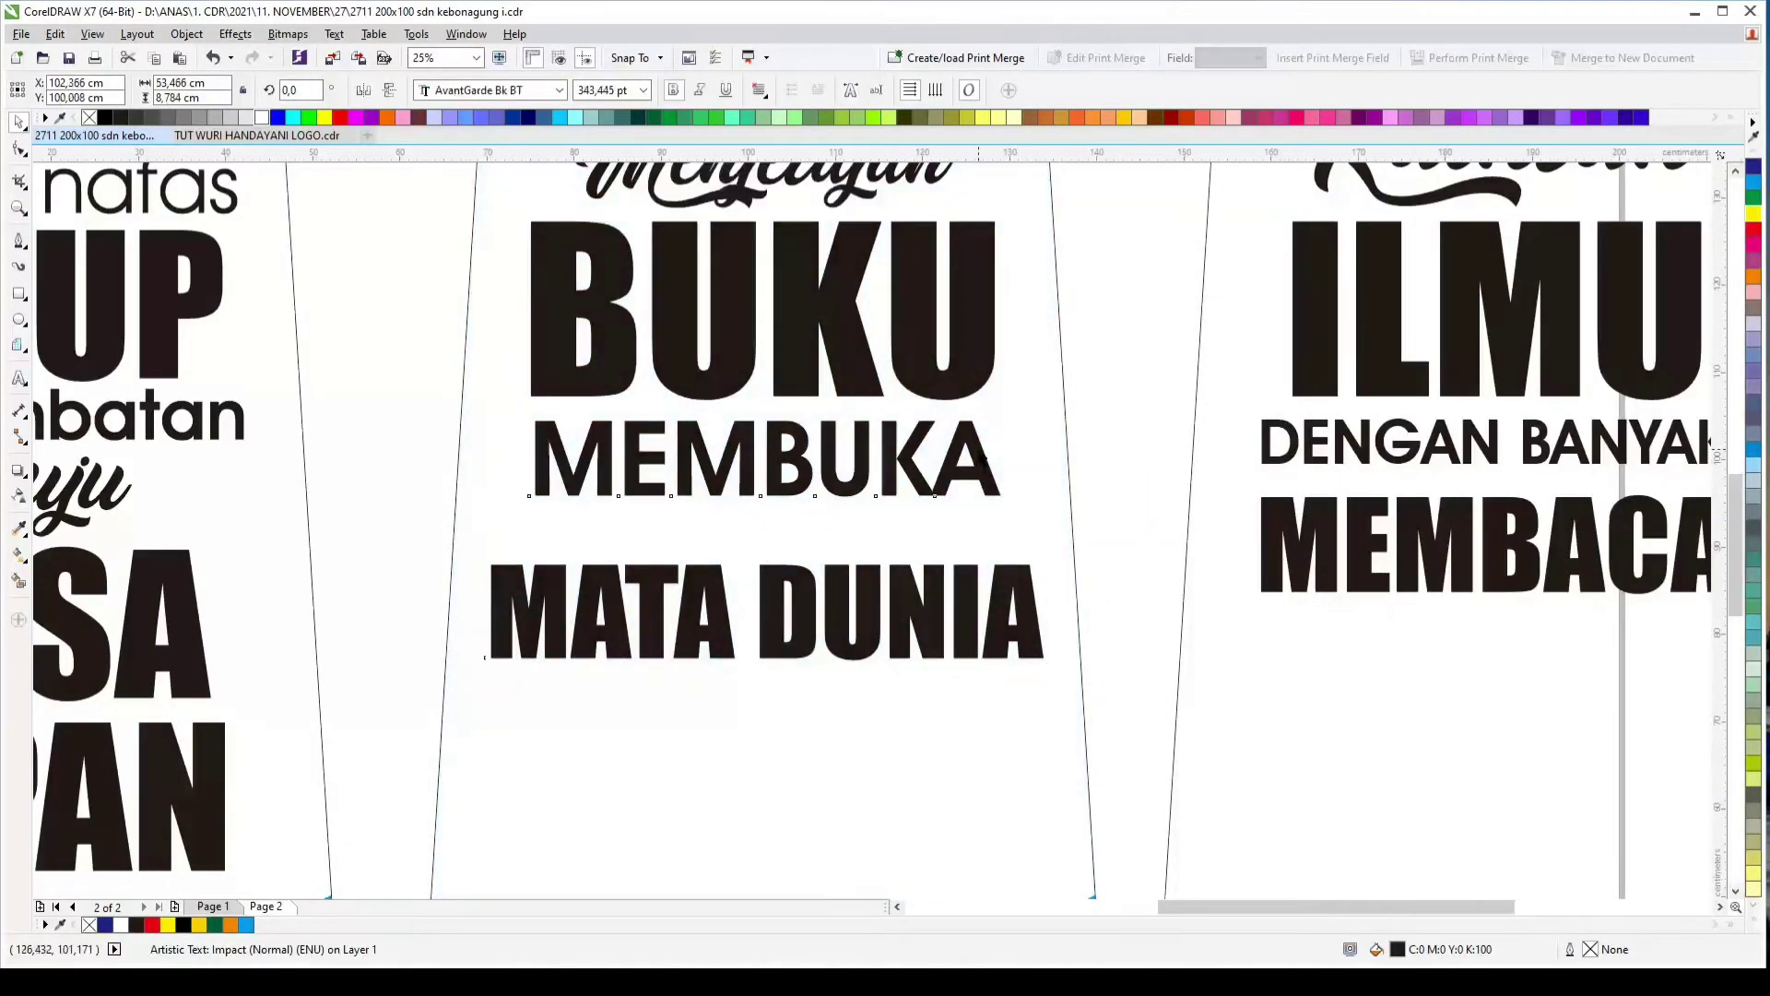
{"action": "key", "text": "ctrl+a"}
{"action": "key", "text": "shift+F3"}
{"action": "left_click", "coordinate": [796, 555]}
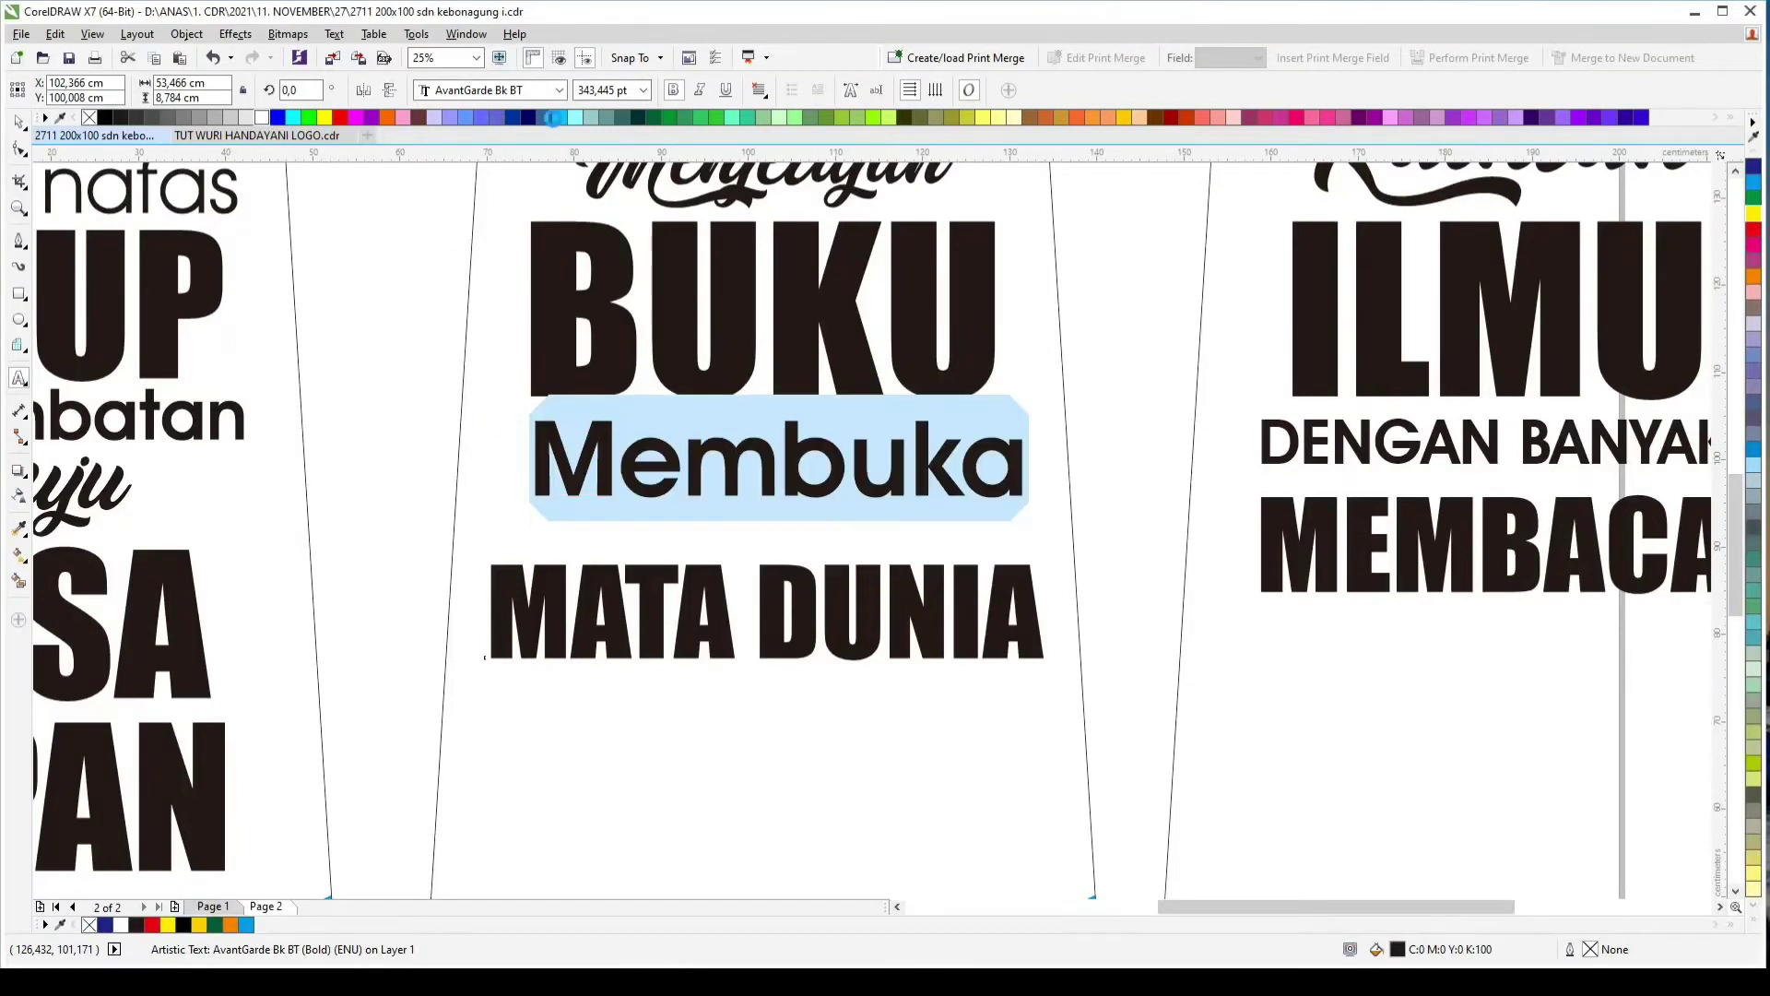
{"action": "left_click", "coordinate": [559, 89]}
{"action": "left_click", "coordinate": [433, 226]}
{"action": "left_click", "coordinate": [19, 120]}
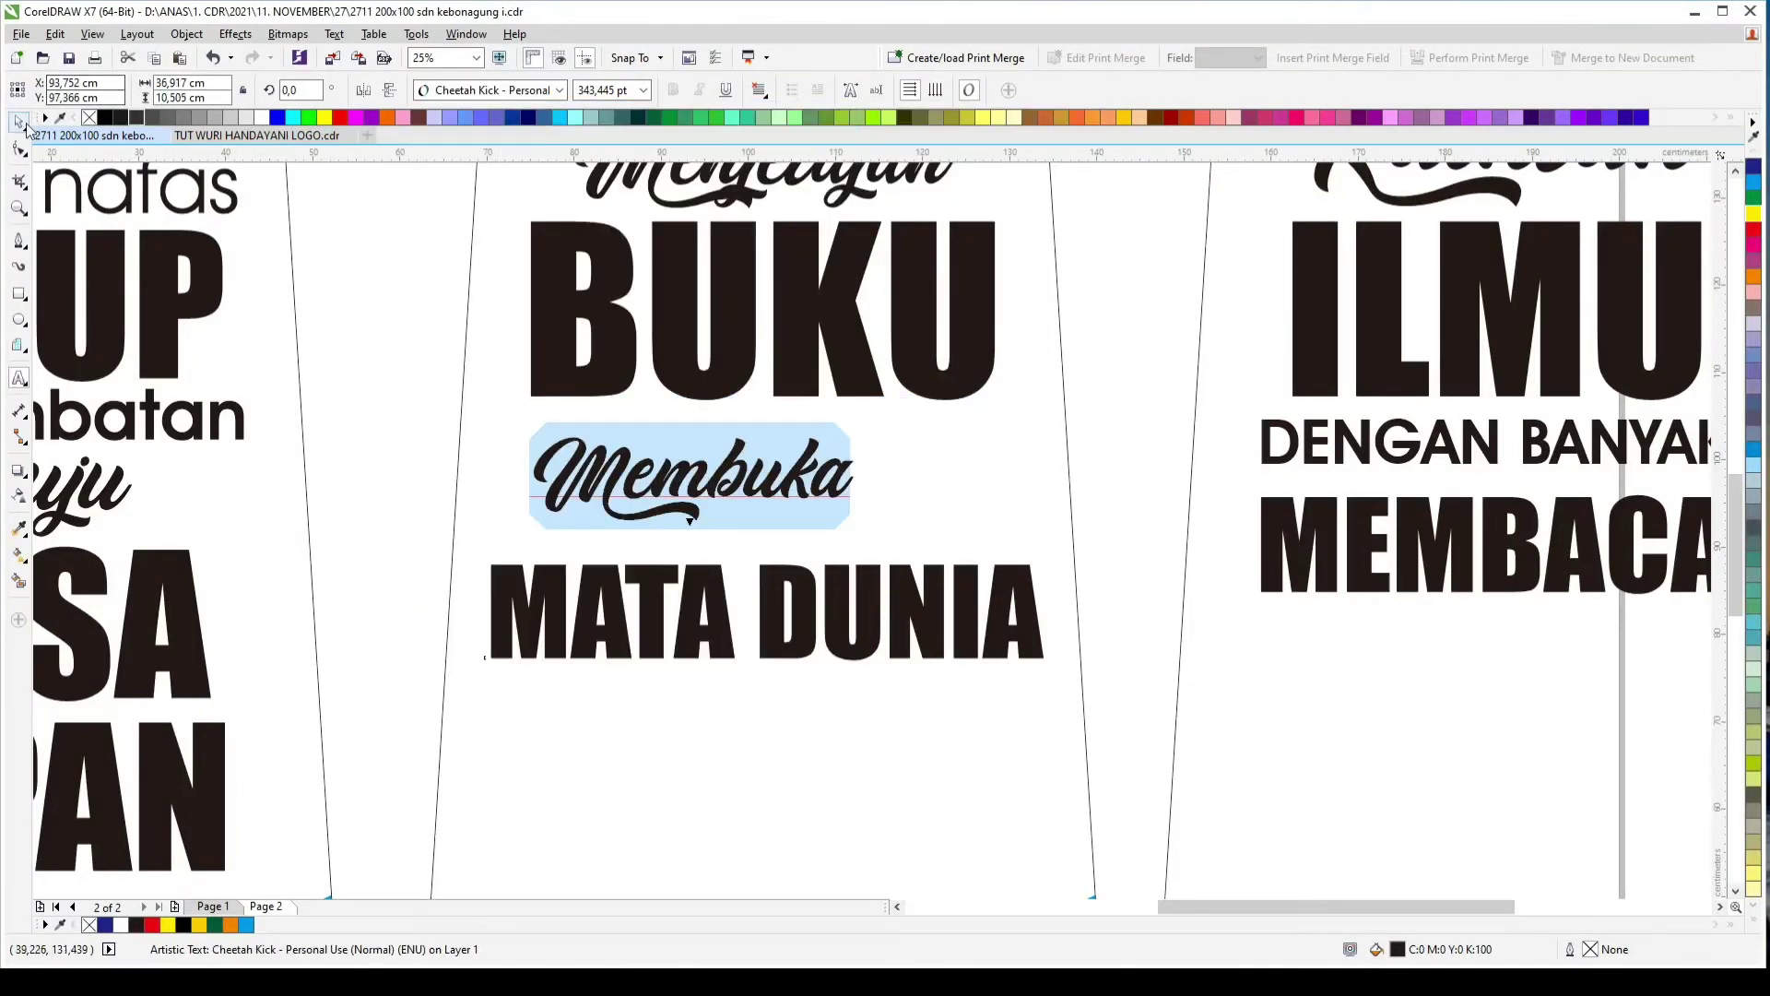
Step: Enlarge "Membuka" to about 43 cm wide and centre it horizontally in the middle banner
{"action": "left_click_drag", "start_coordinate": [866, 427], "coordinate": [932, 408]}
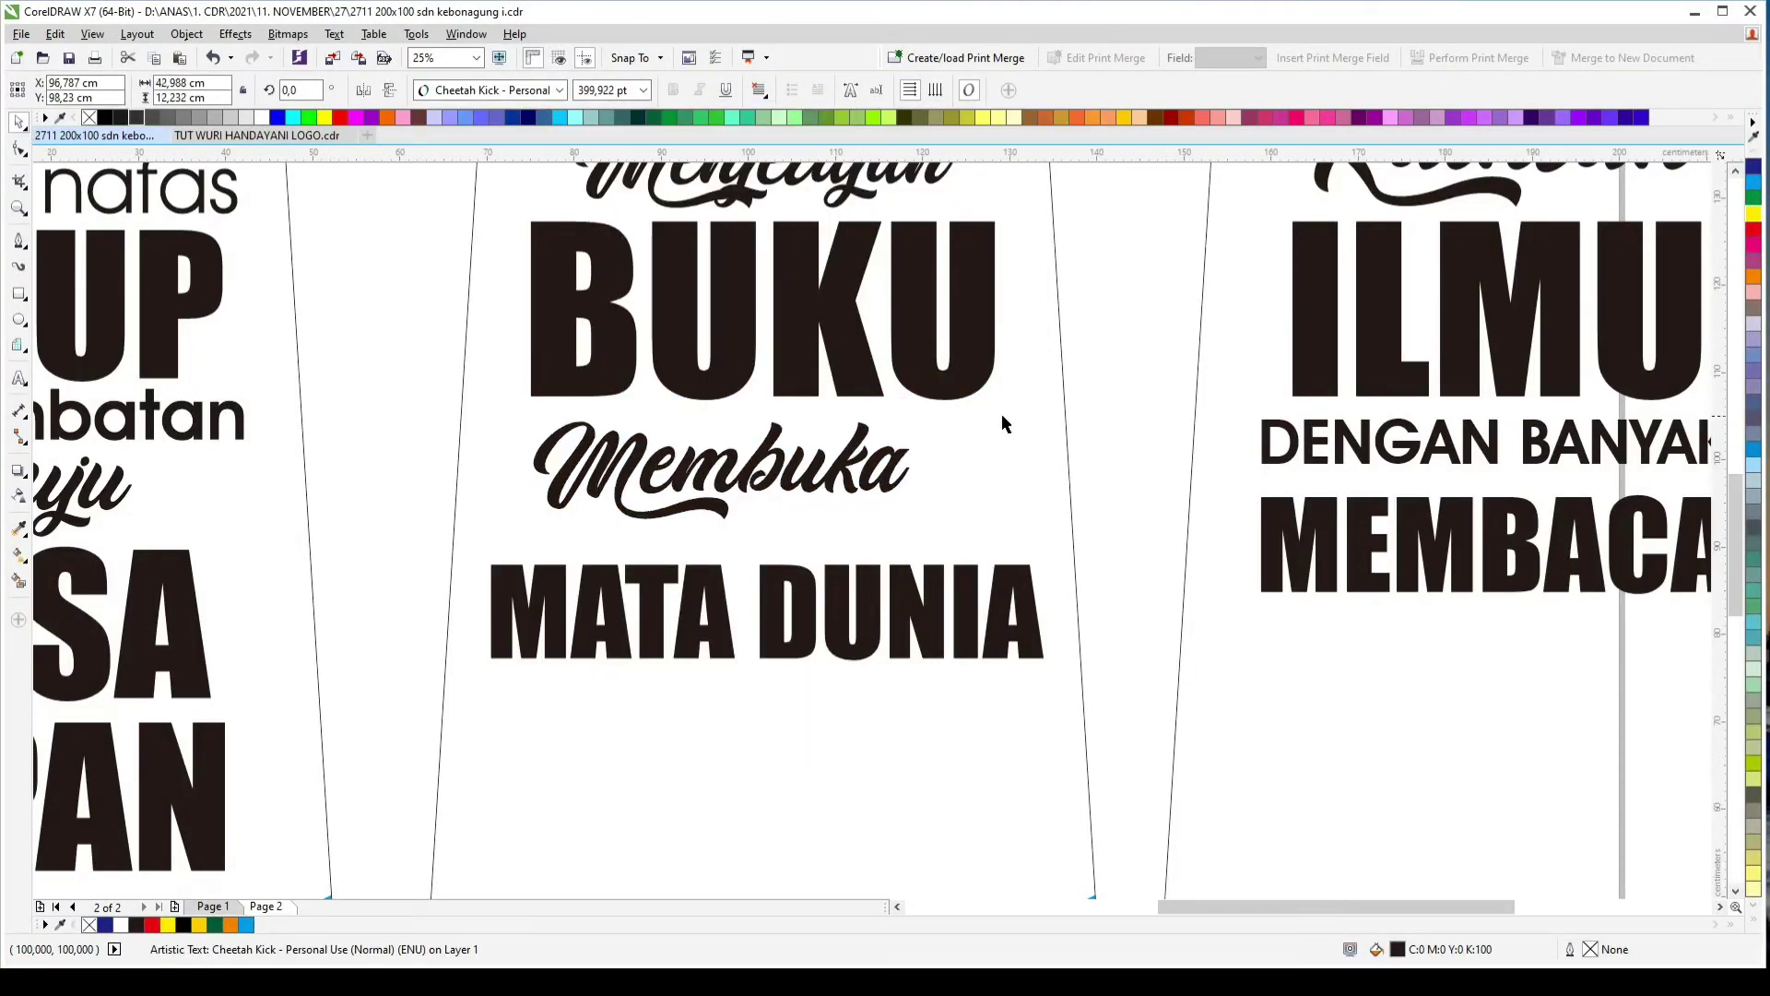
{"action": "left_click", "coordinate": [1064, 390], "text": "shift"}
{"action": "key", "text": "c"}
{"action": "left_click", "coordinate": [1119, 369]}
Step: Move "MATA DUNIA" up closer to "Membuka" and centre it horizontally in the middle banner
{"action": "left_click_drag", "start_coordinate": [1027, 582], "coordinate": [1028, 573]}
{"action": "left_click", "coordinate": [1071, 517], "text": "shift"}
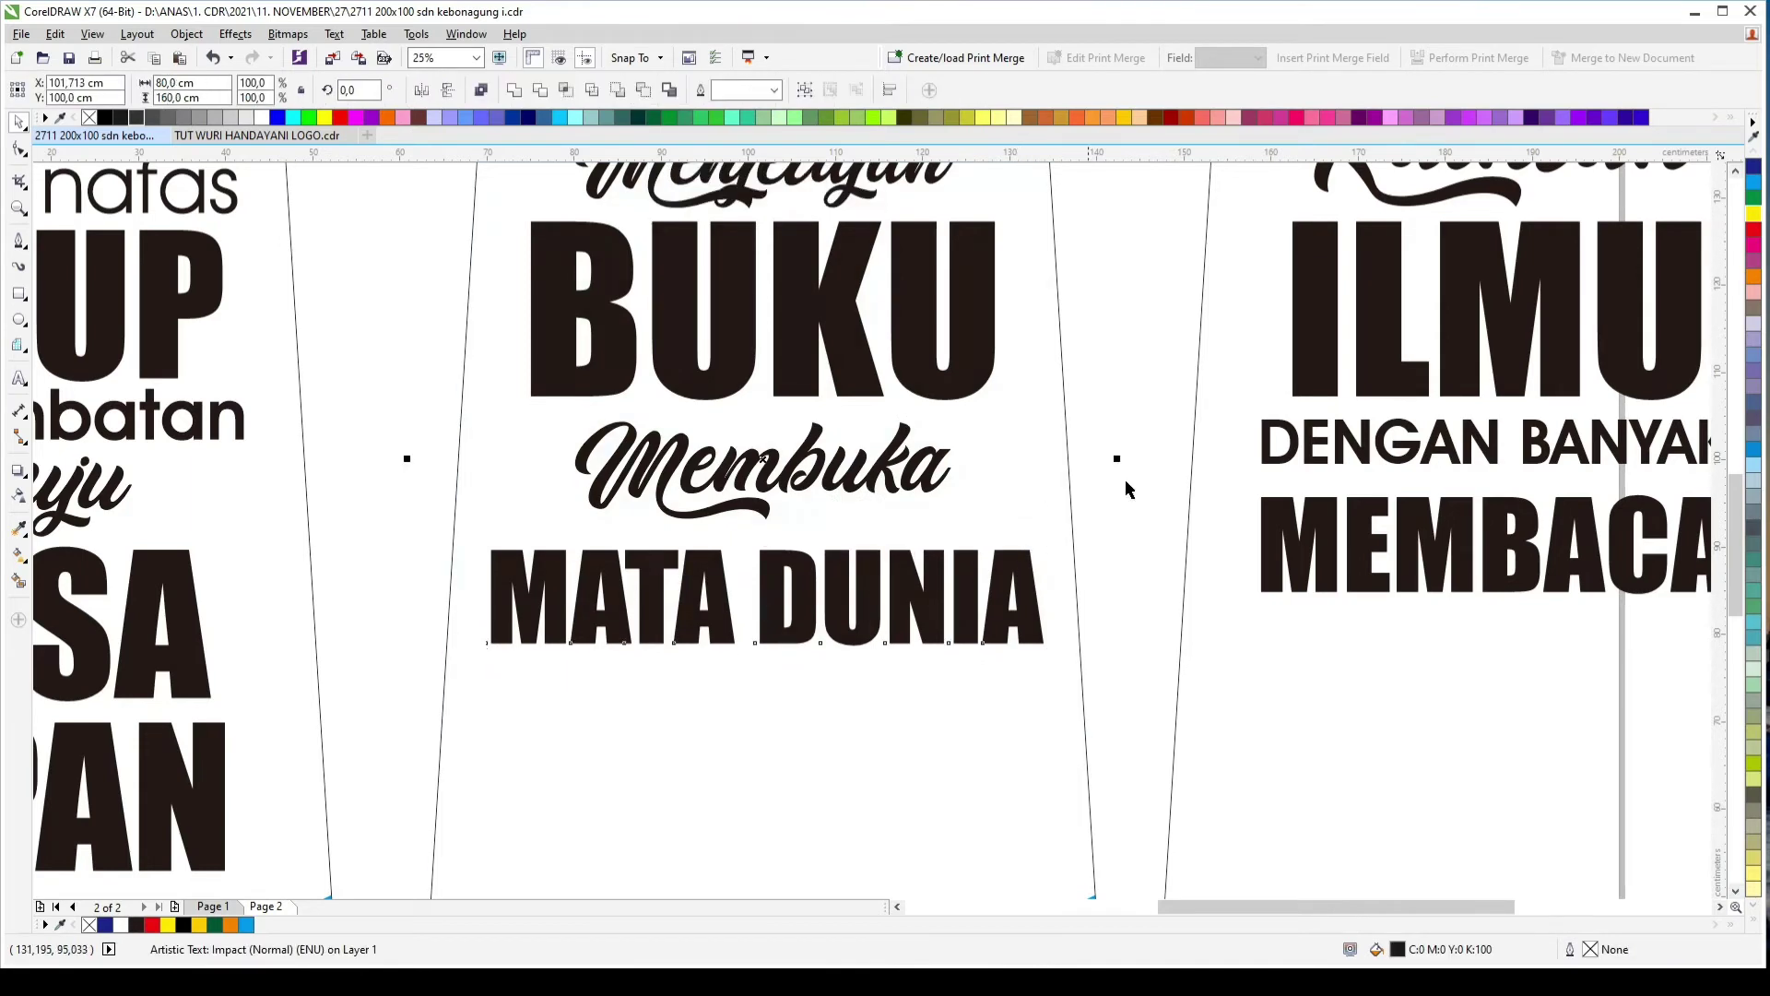
{"action": "key", "text": "c"}
{"action": "left_click", "coordinate": [1124, 477]}
{"action": "scroll", "coordinate": [1058, 461], "scroll_direction": "down", "scroll_amount": 2}
{"action": "scroll", "coordinate": [981, 523], "scroll_direction": "up", "scroll_amount": 2}
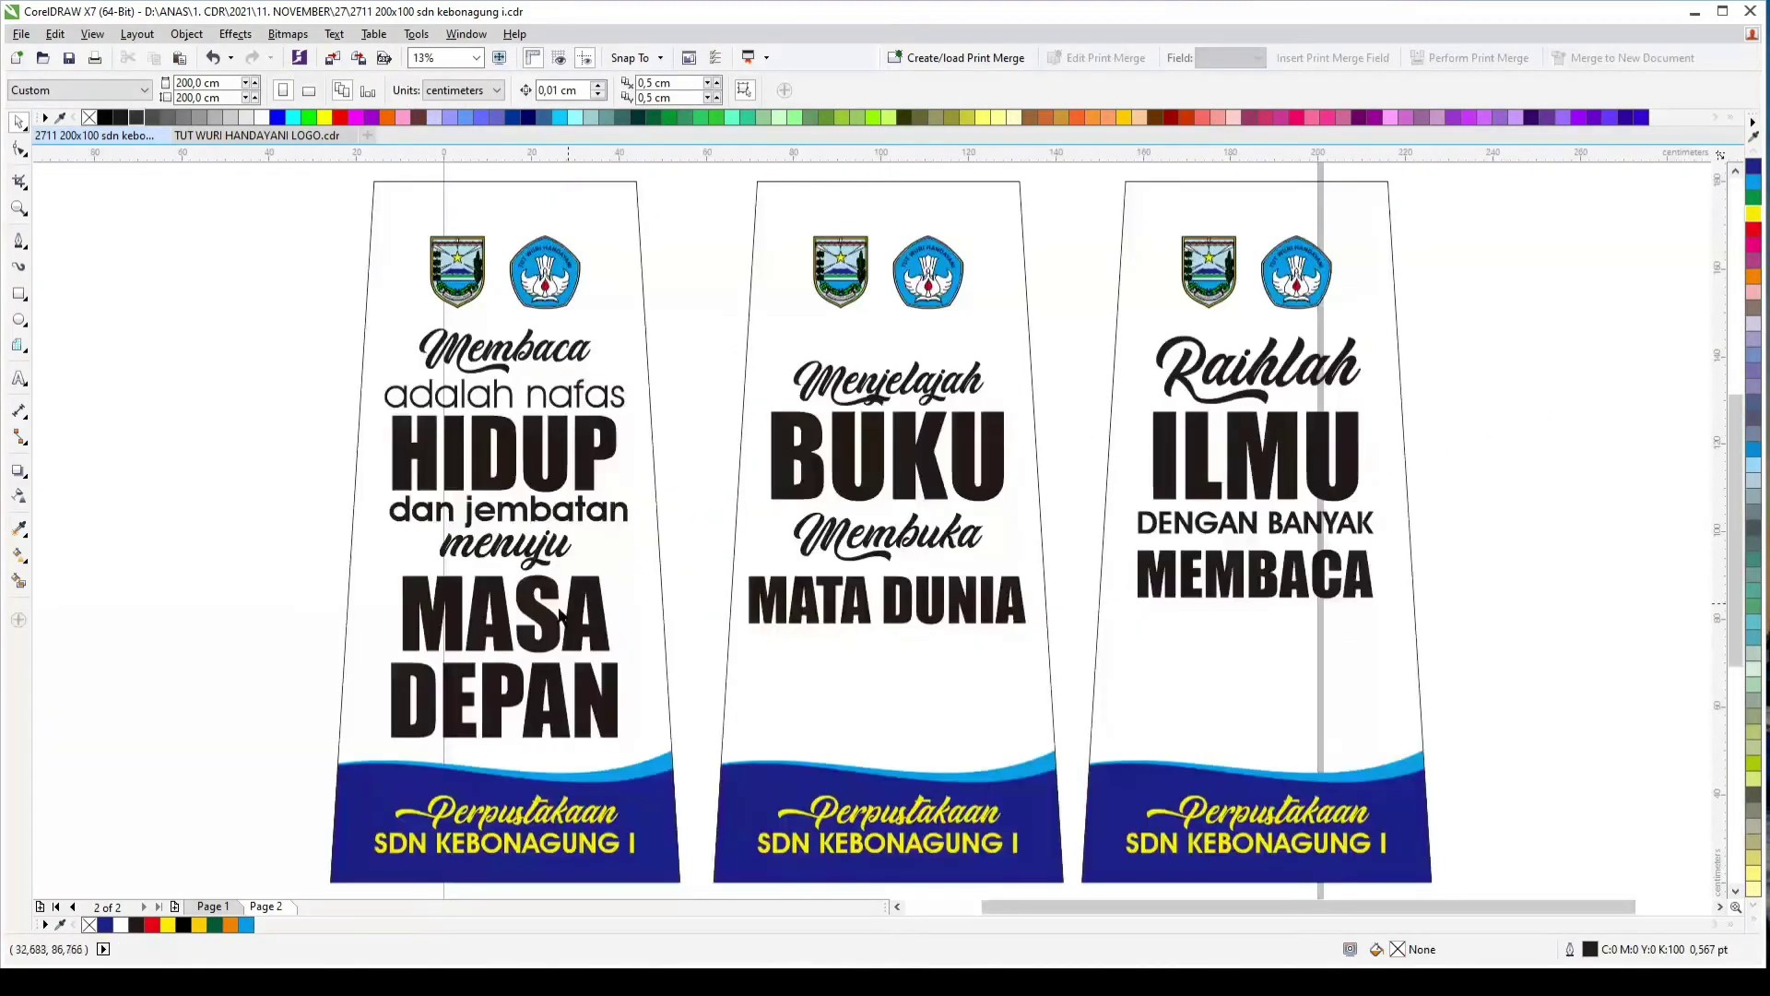
Step: Join "MASA" and "DEPAN" into one line on the first banner and shrink it to about 63 cm wide, centred in the banner
{"action": "double_click", "coordinate": [398, 684]}
{"action": "key", "text": "BackSpace"}
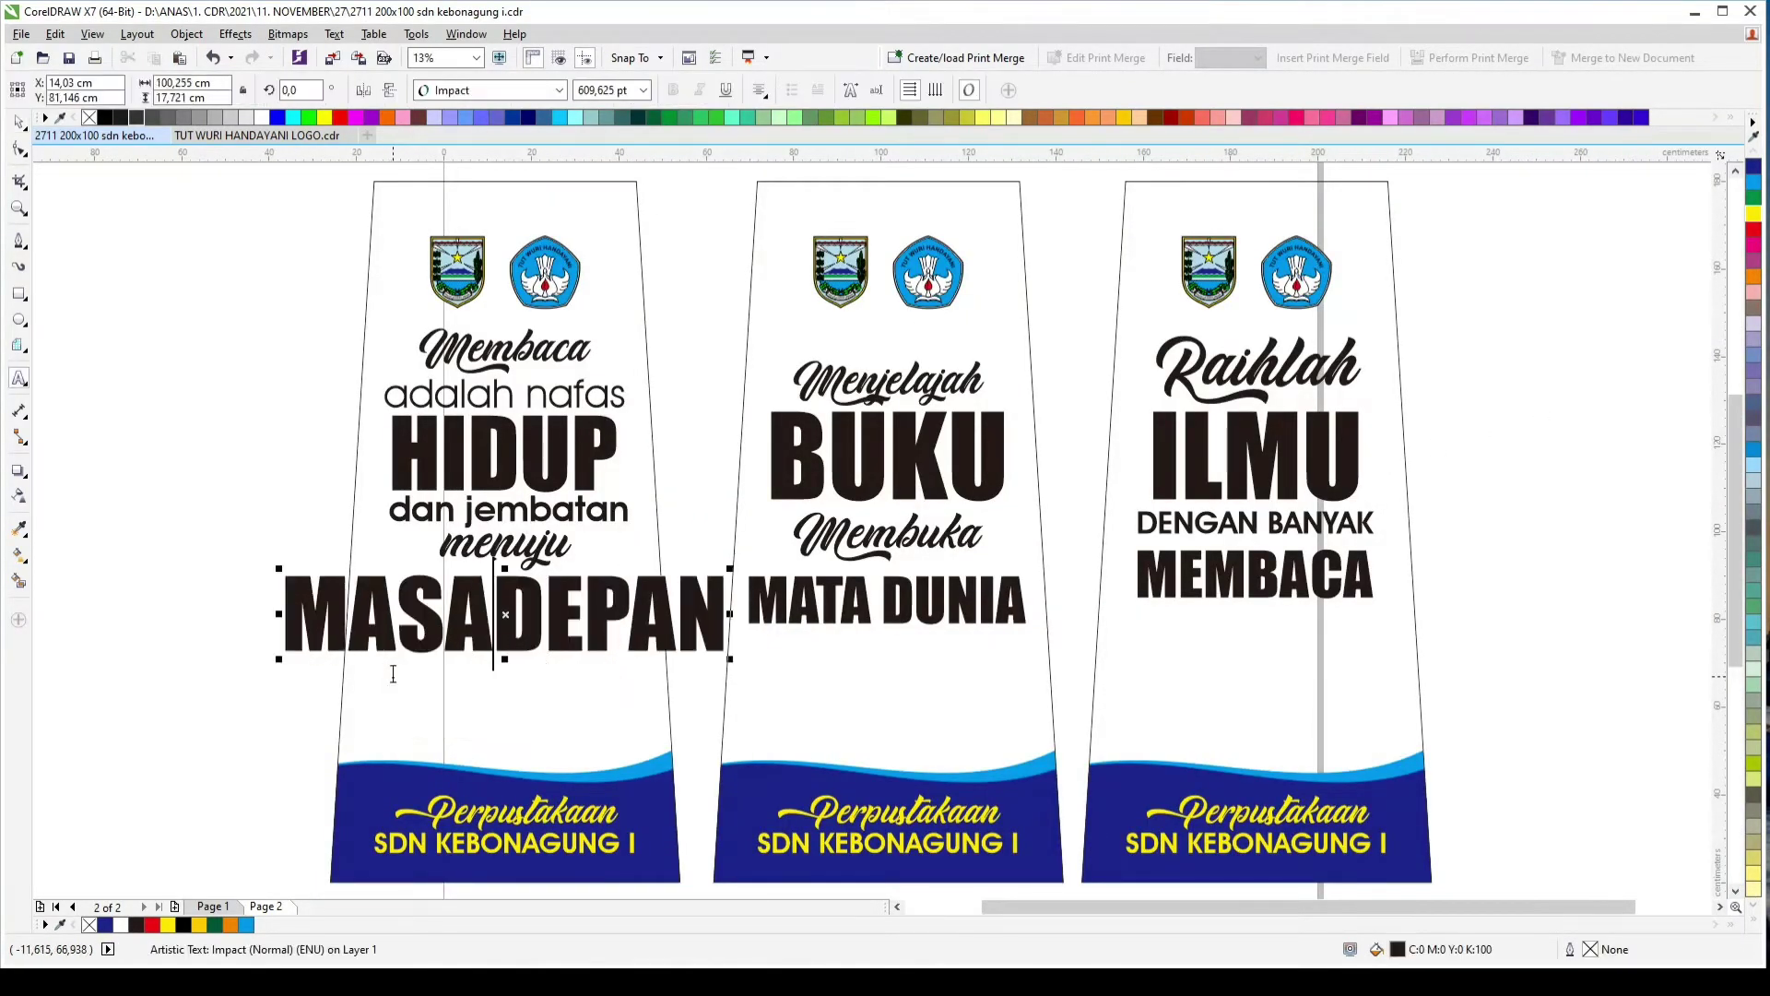
{"action": "left_click", "coordinate": [17, 120]}
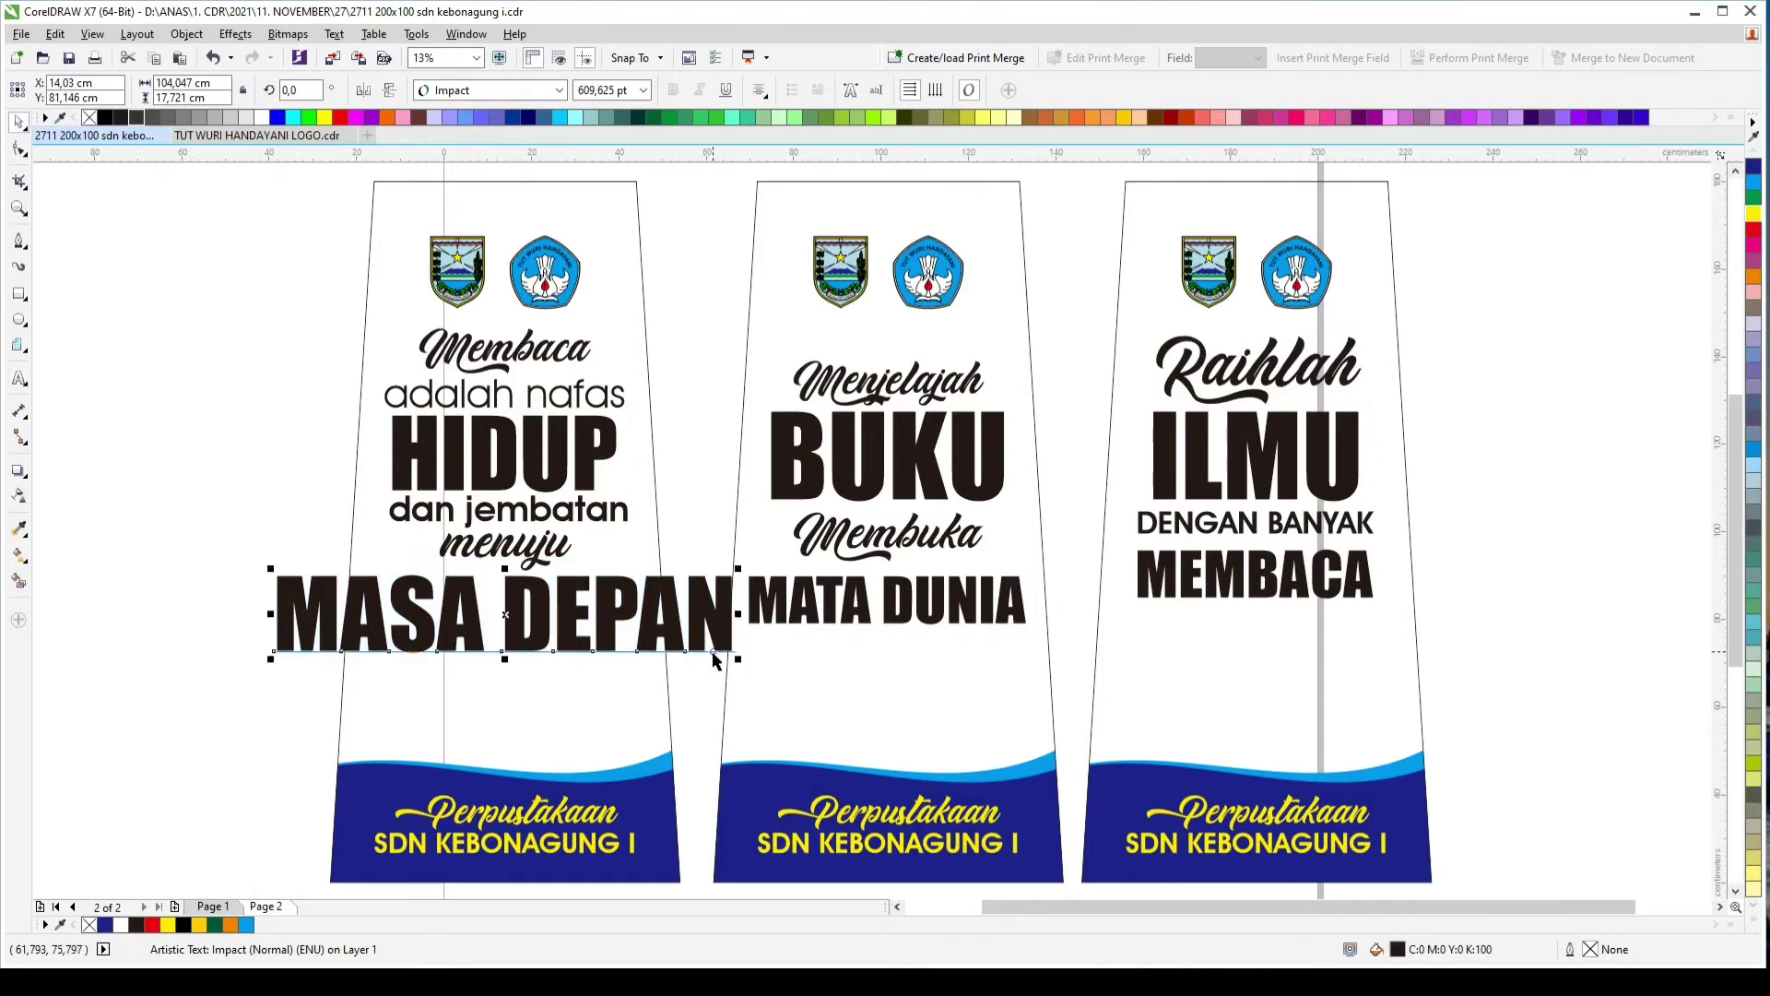
{"action": "left_click_drag", "start_coordinate": [739, 659], "coordinate": [652, 700]}
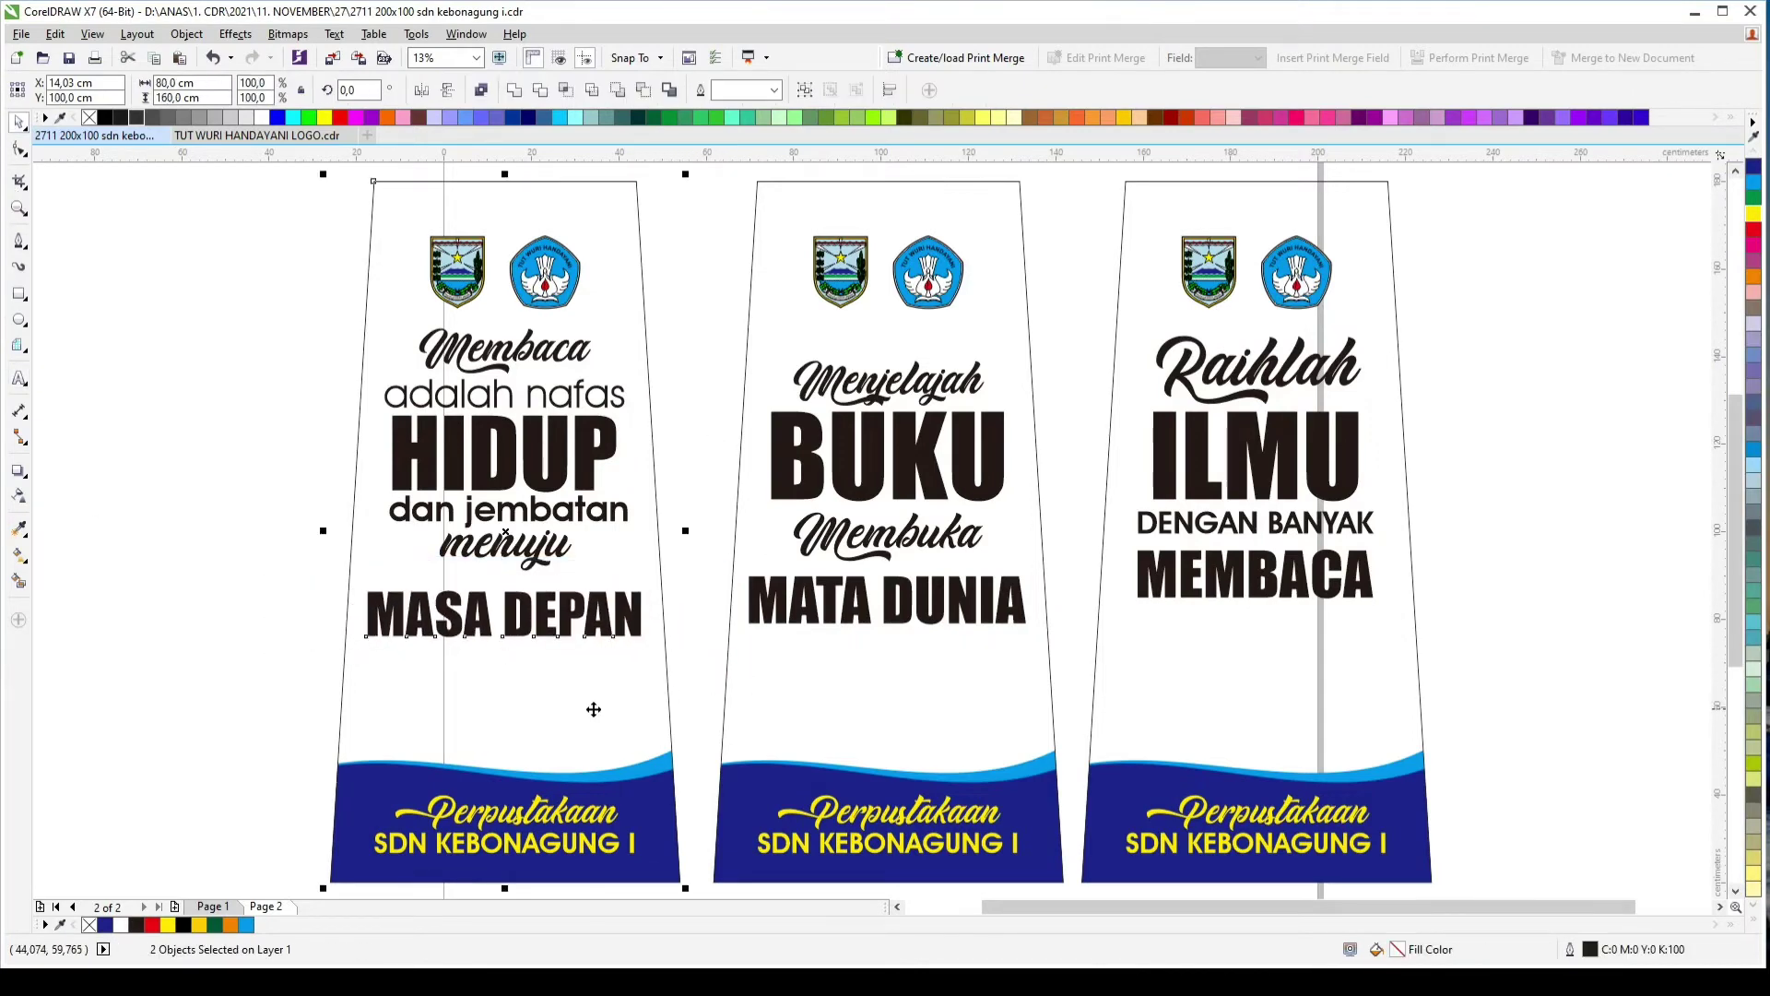
{"action": "scroll", "coordinate": [587, 627], "scroll_direction": "up", "scroll_amount": 2}
{"action": "left_click_drag", "start_coordinate": [586, 629], "coordinate": [586, 606]}
Step: Change "menuju" on the first banner to "Menuju" with a capital M
{"action": "double_click", "coordinate": [401, 509]}
{"action": "key", "text": "BackSpace"}
{"action": "type", "text": "M"}
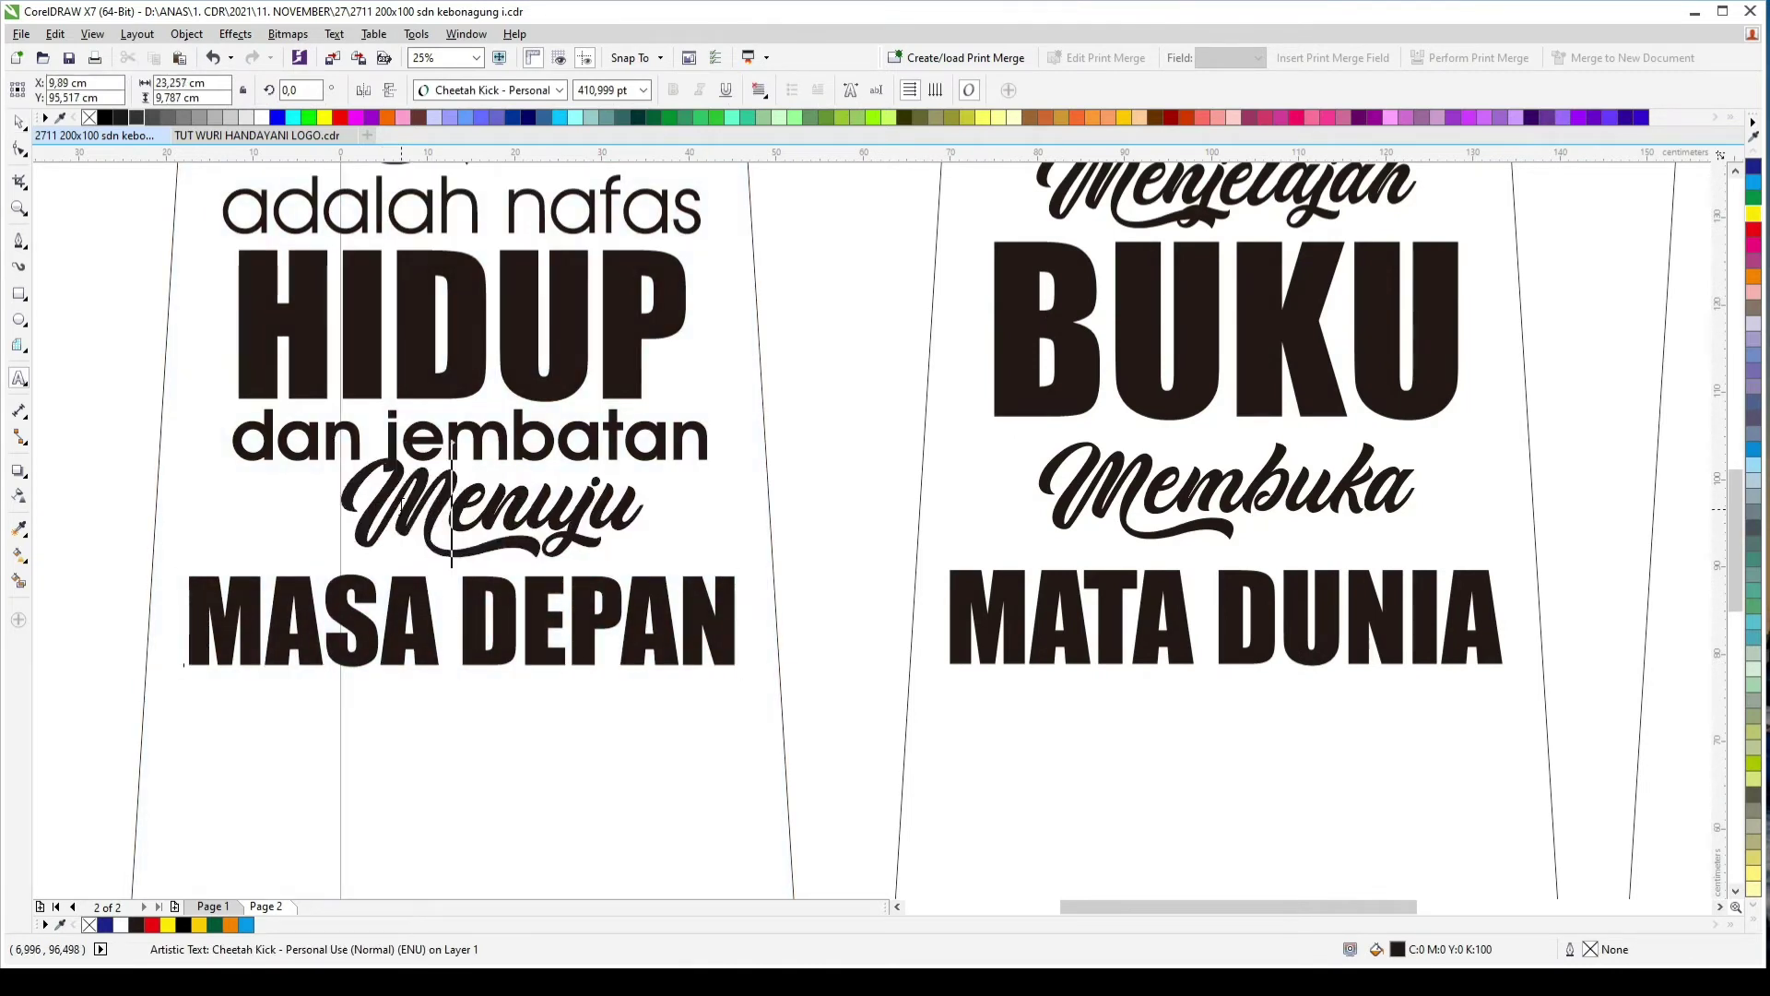
{"action": "key", "text": "ctrl+a"}
{"action": "left_click", "coordinate": [18, 121]}
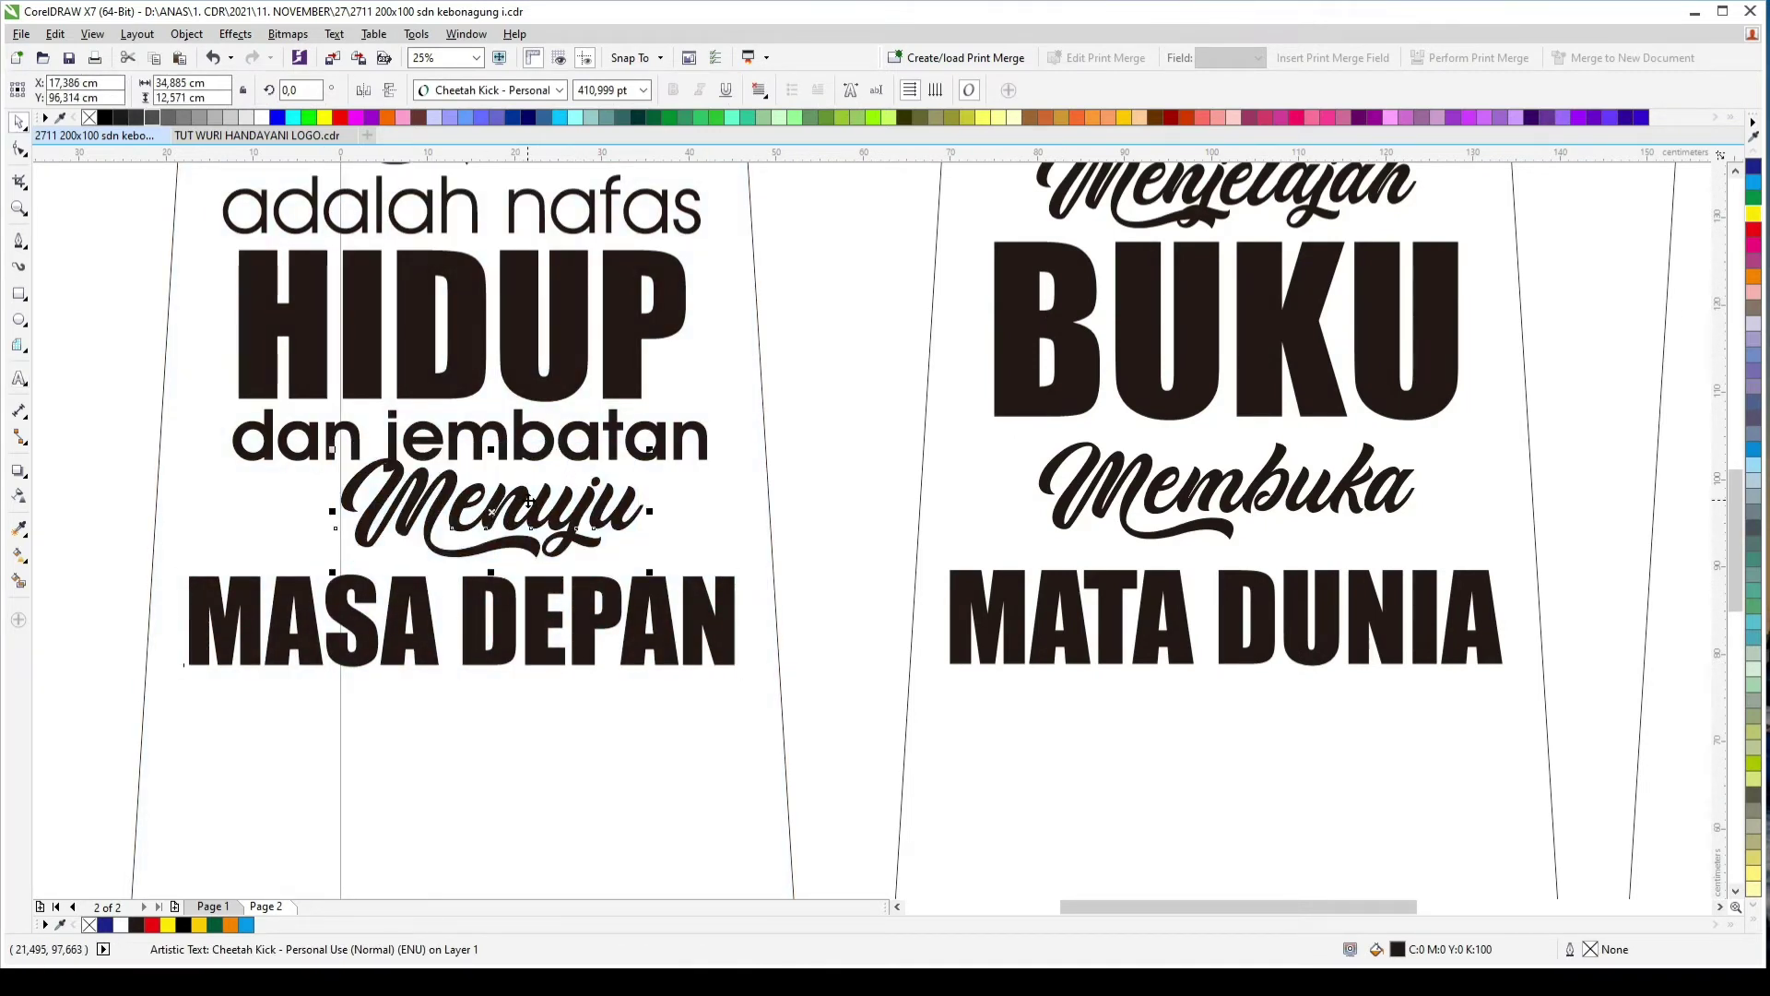
Step: Move "Menuju" down below "dan jembatan" and "MASA DEPAN" down beneath it, centring both in the first banner
{"action": "left_click_drag", "start_coordinate": [530, 502], "coordinate": [503, 537]}
{"action": "left_click", "coordinate": [588, 585]}
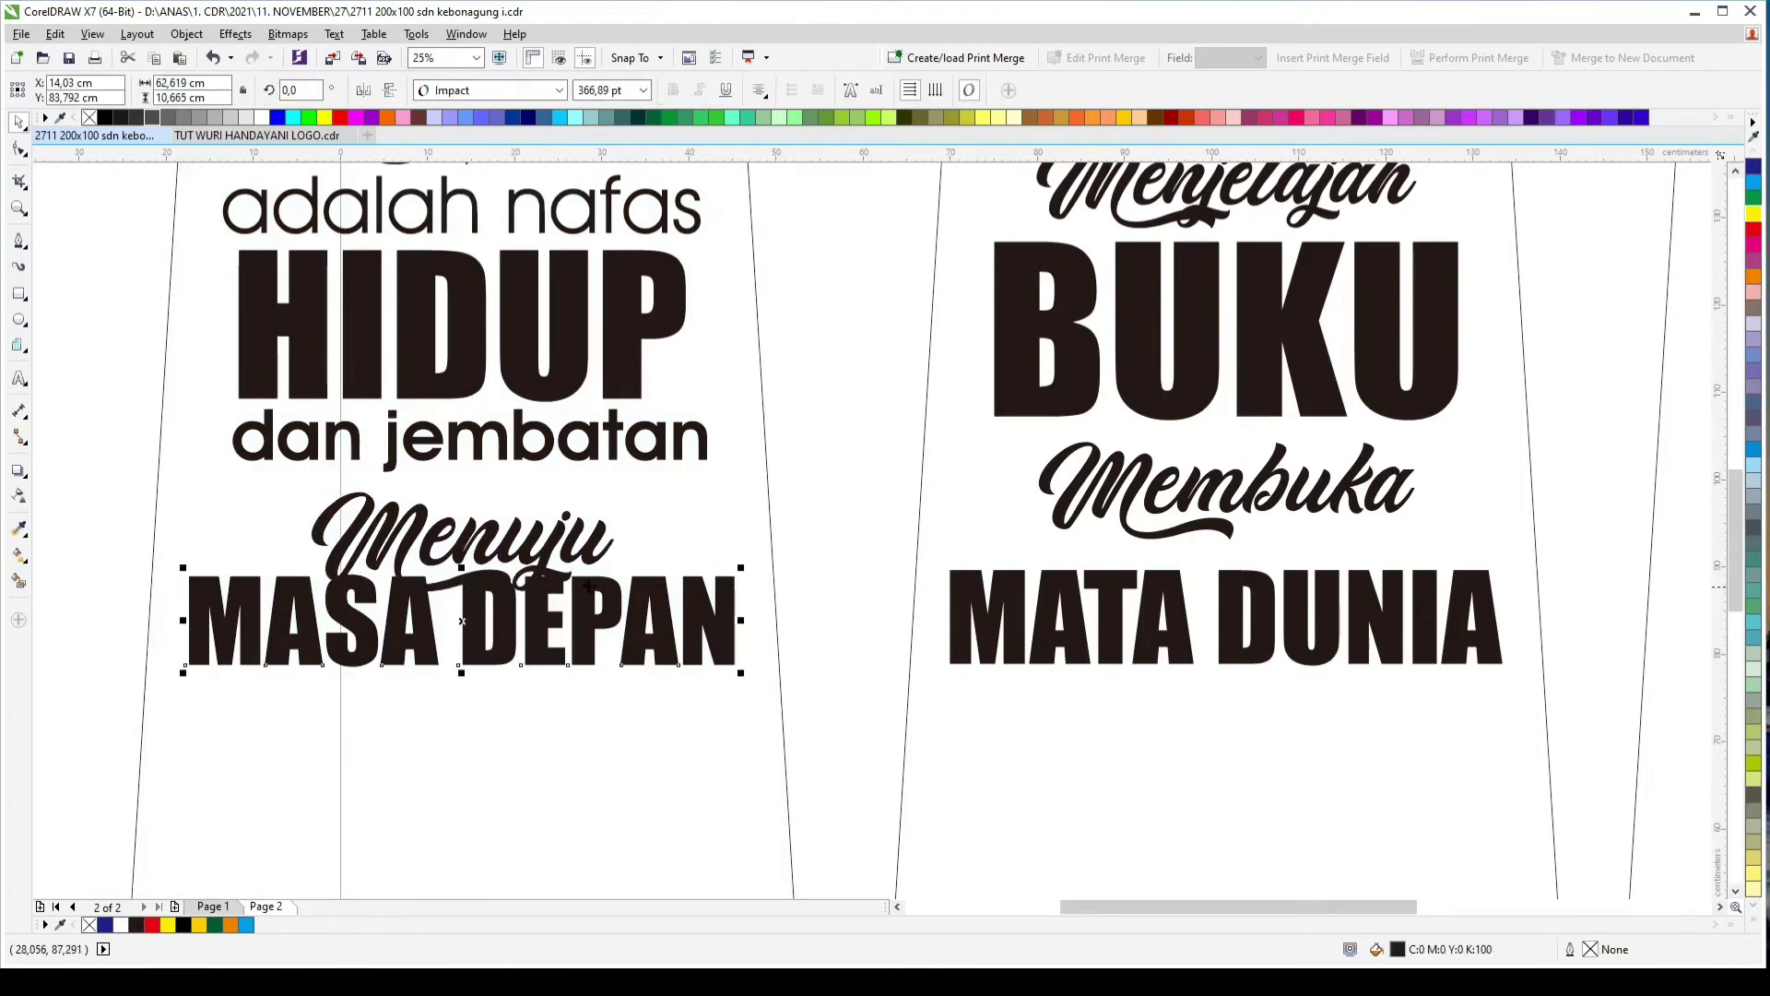
{"action": "left_click_drag", "start_coordinate": [588, 584], "coordinate": [588, 621]}
{"action": "left_click", "coordinate": [636, 565], "text": "shift"}
{"action": "key", "text": "F4"}
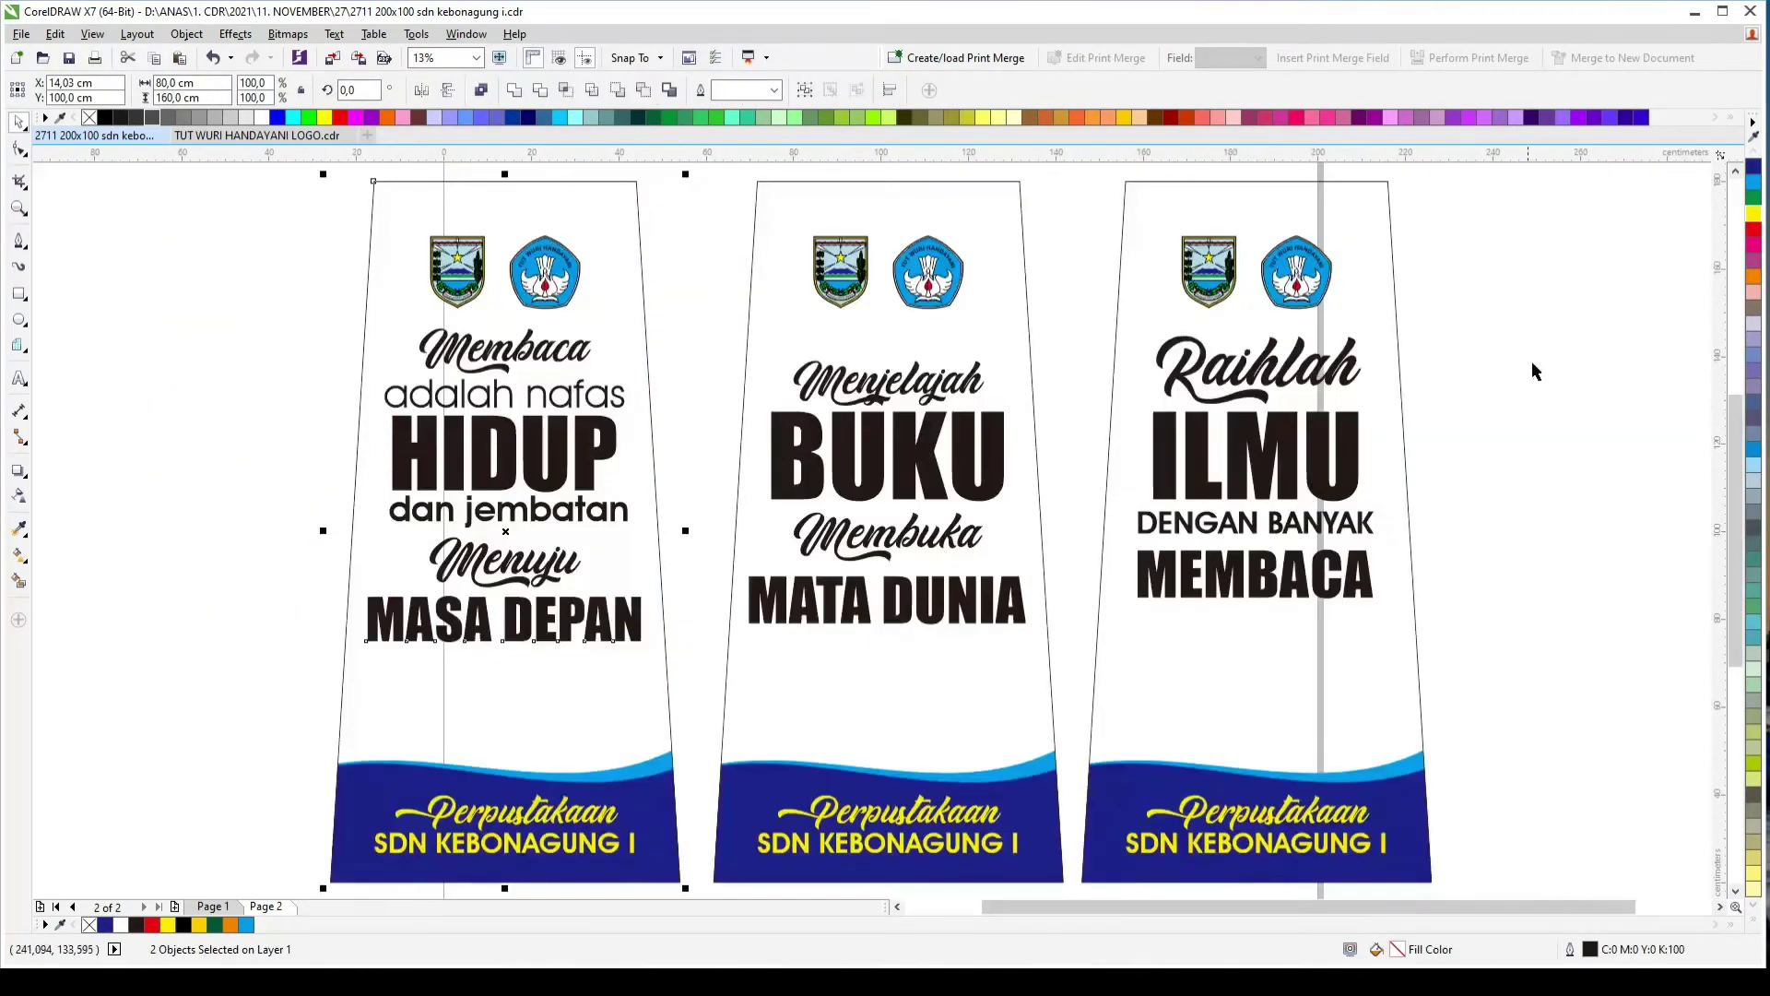
{"action": "left_click", "coordinate": [1533, 363]}
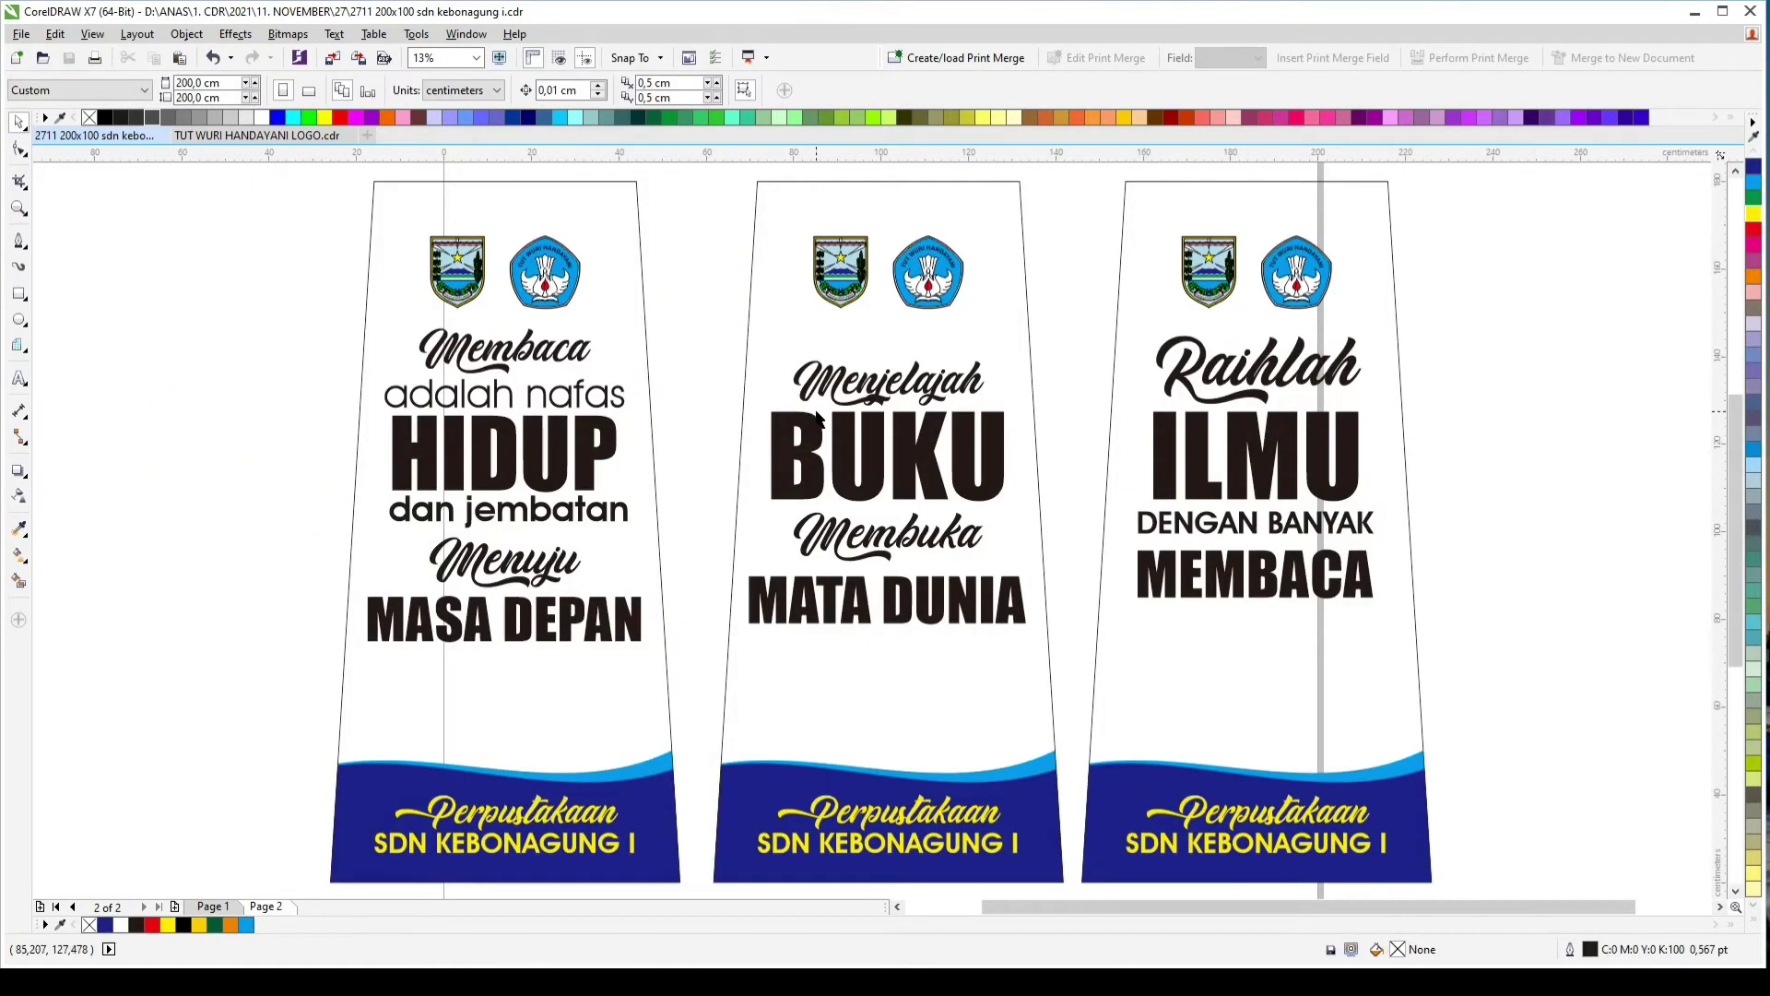
Step: Place the illustration of three reading children on the third banner and move the middle banner's slogan up about 6 cm
{"action": "scroll", "coordinate": [745, 472], "scroll_direction": "down", "scroll_amount": 2}
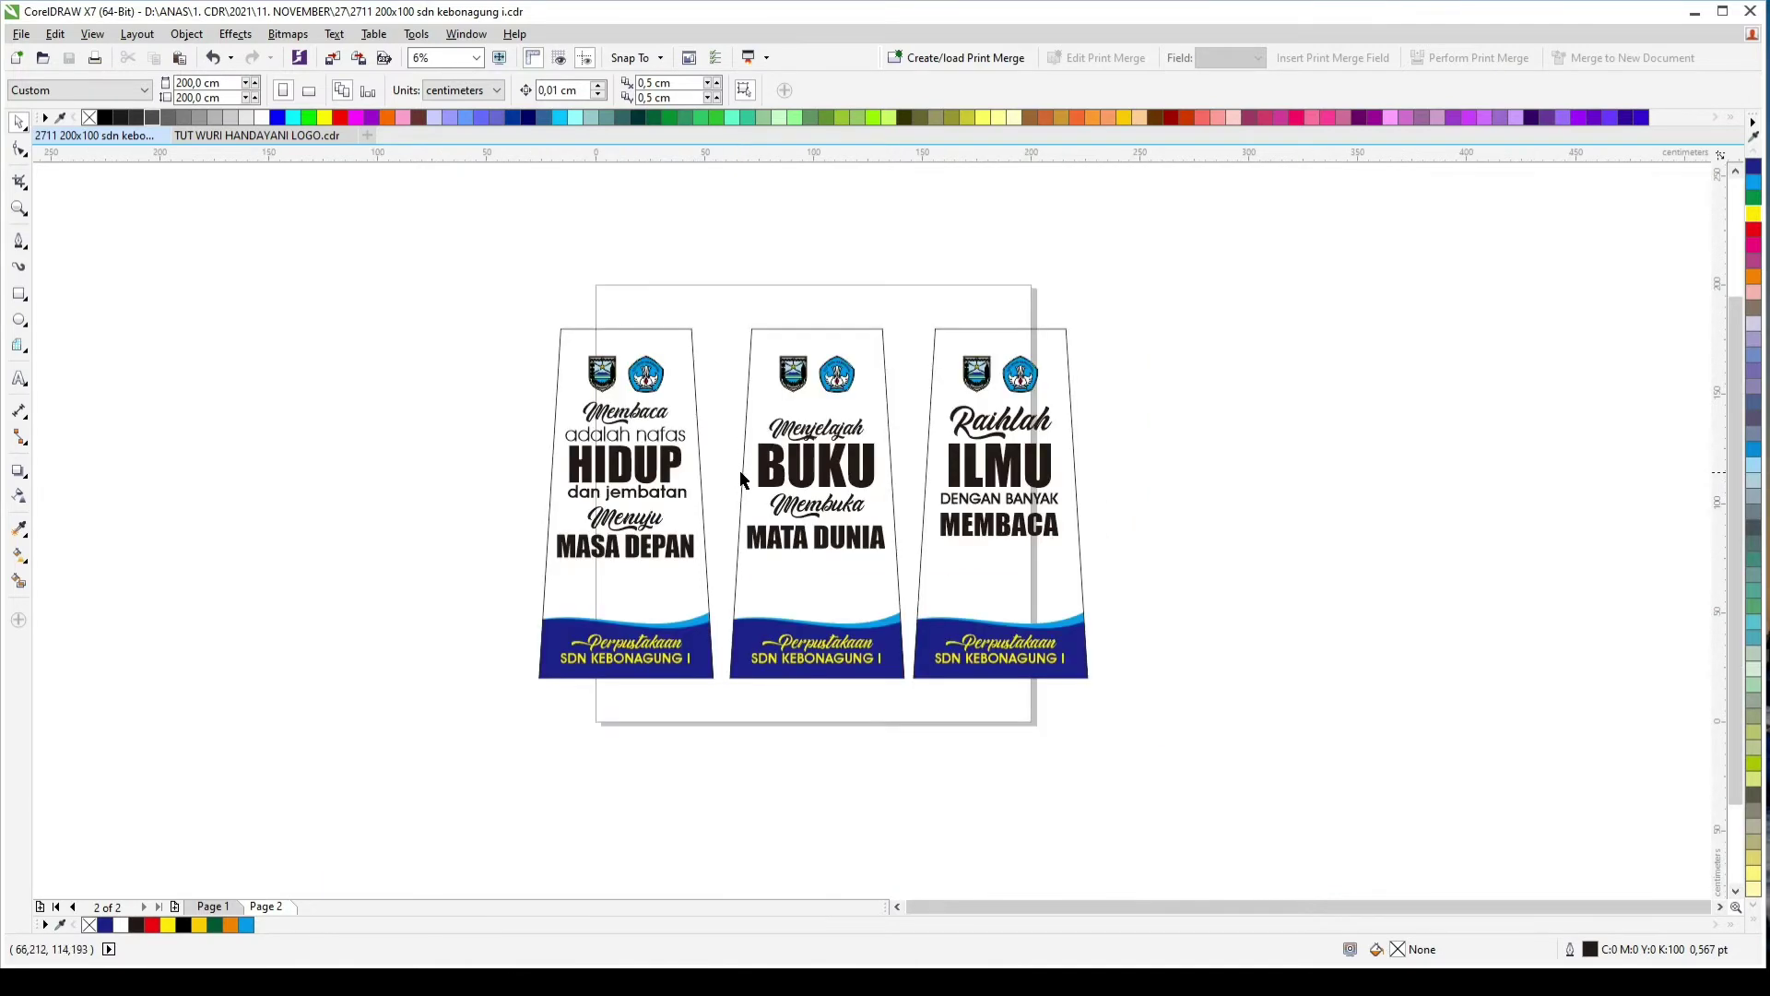
{"action": "scroll", "coordinate": [756, 466], "scroll_direction": "up", "scroll_amount": 2}
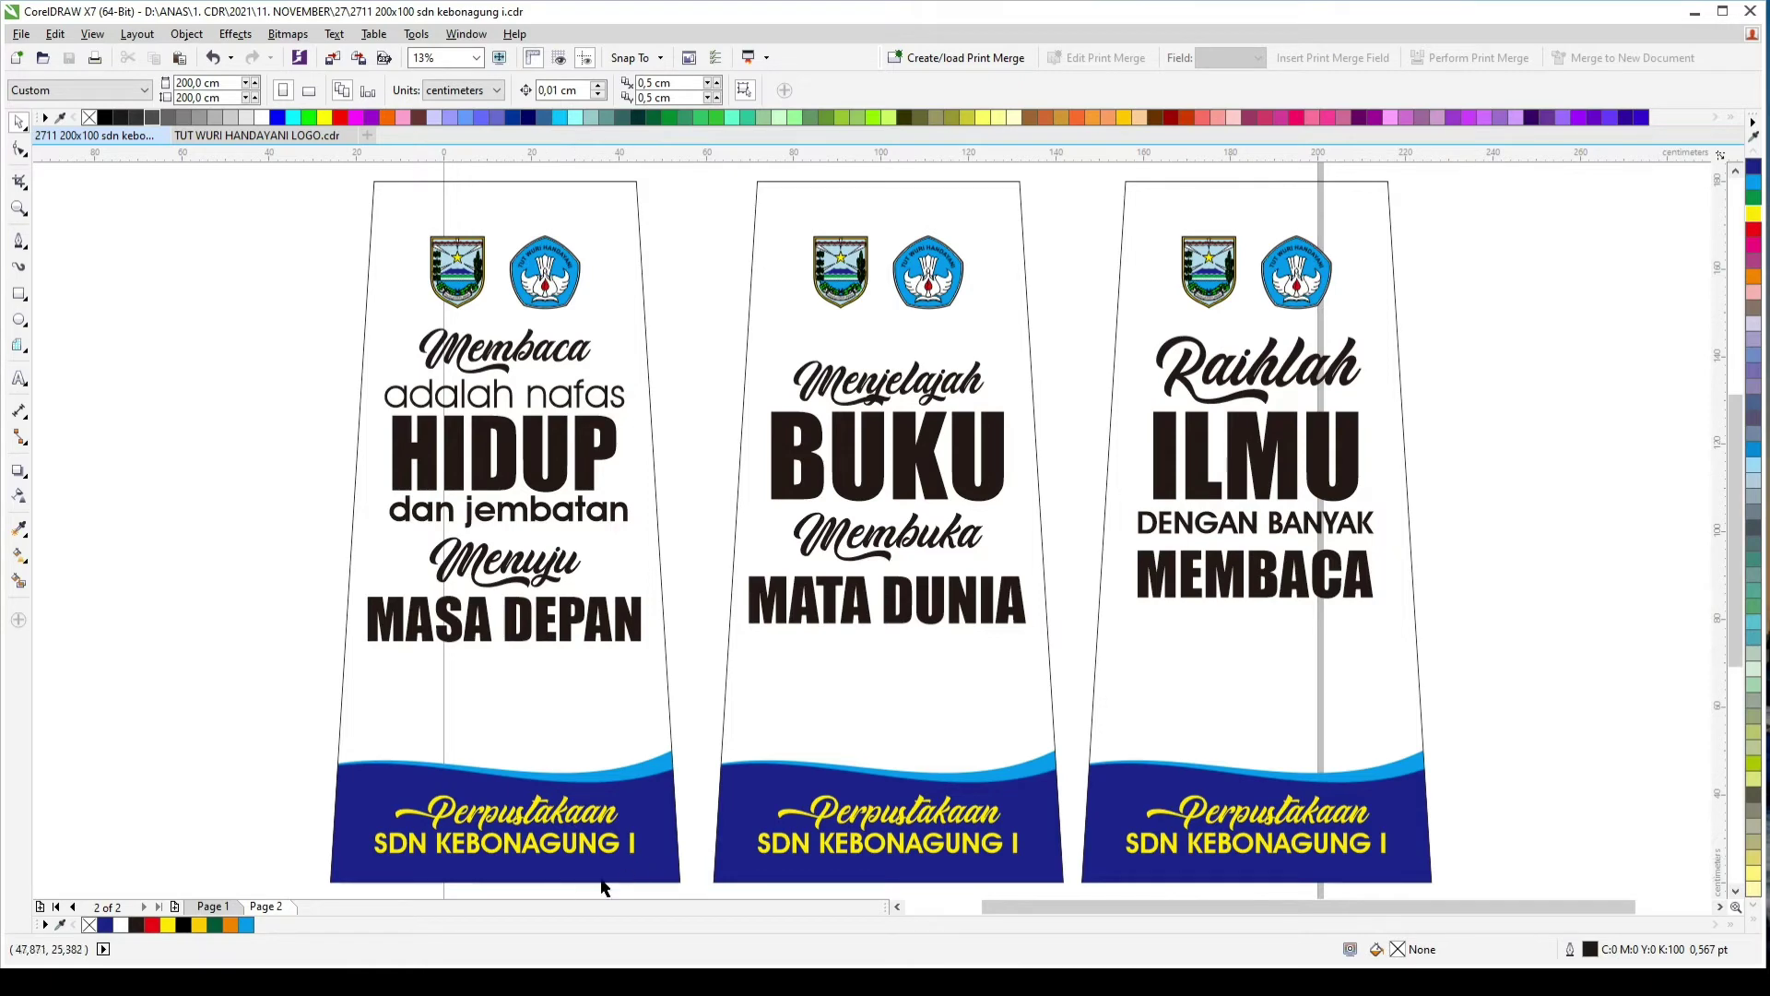
{"action": "left_click_drag", "start_coordinate": [602, 887], "coordinate": [1279, 680]}
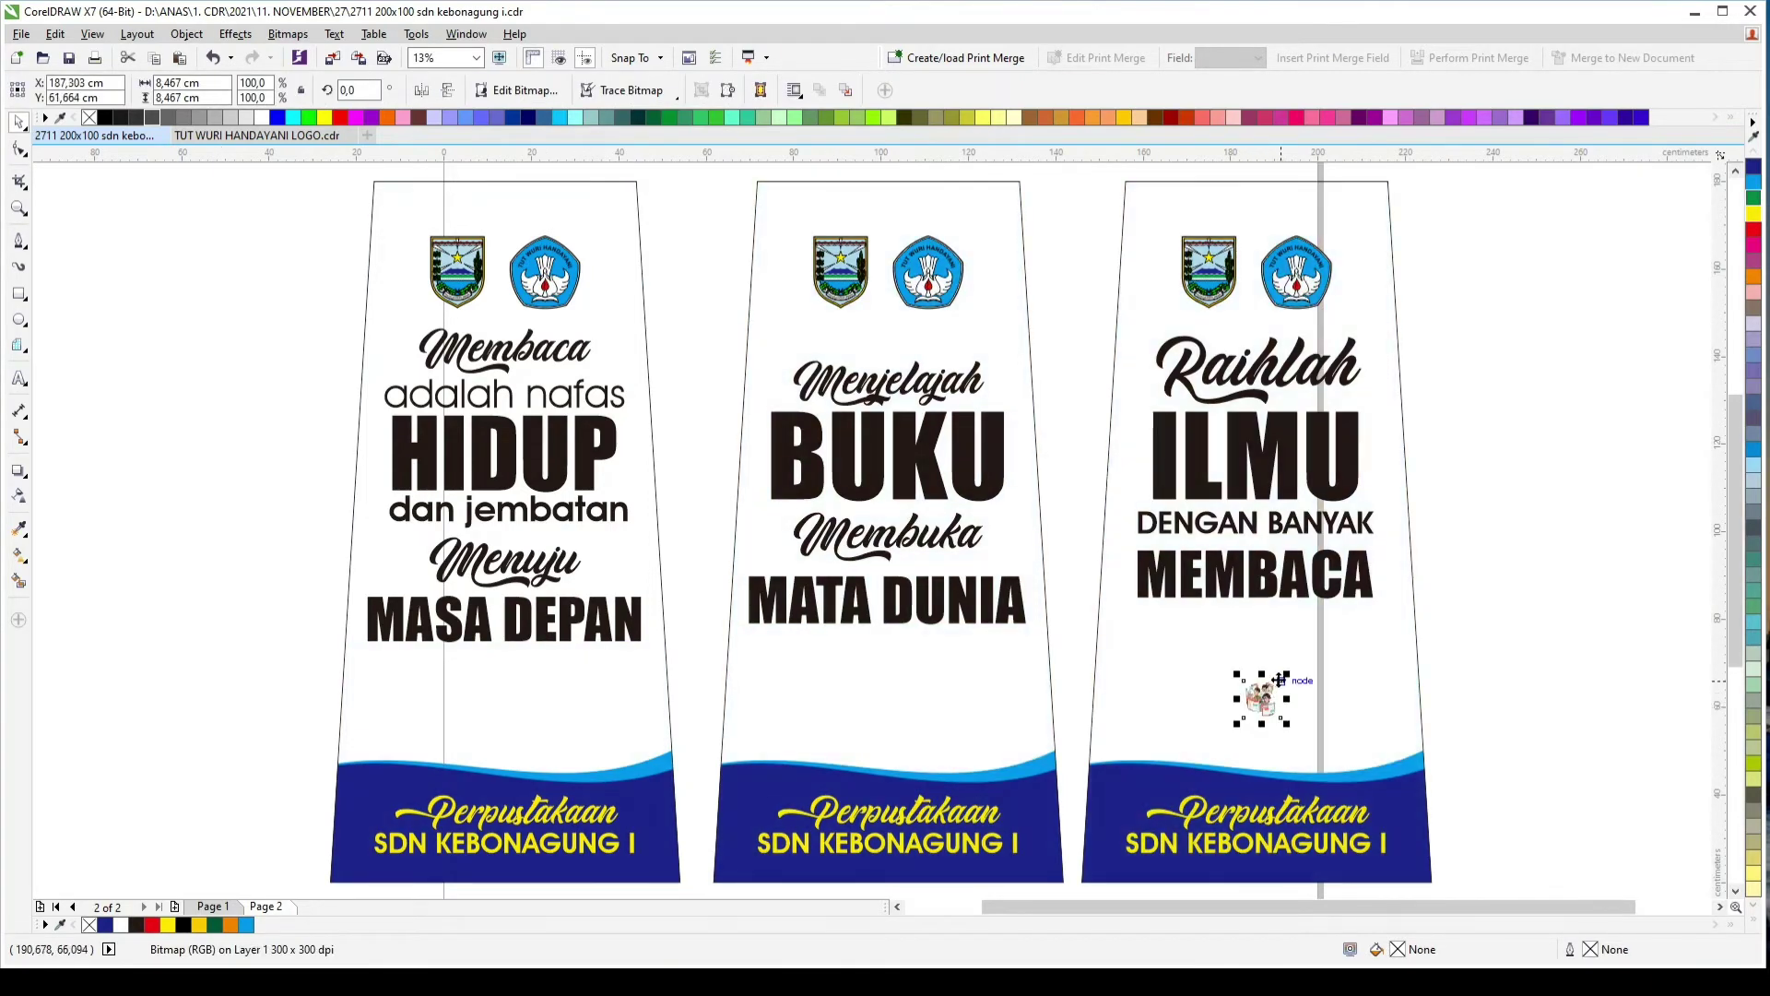
{"action": "left_click_drag", "start_coordinate": [1048, 333], "coordinate": [739, 660]}
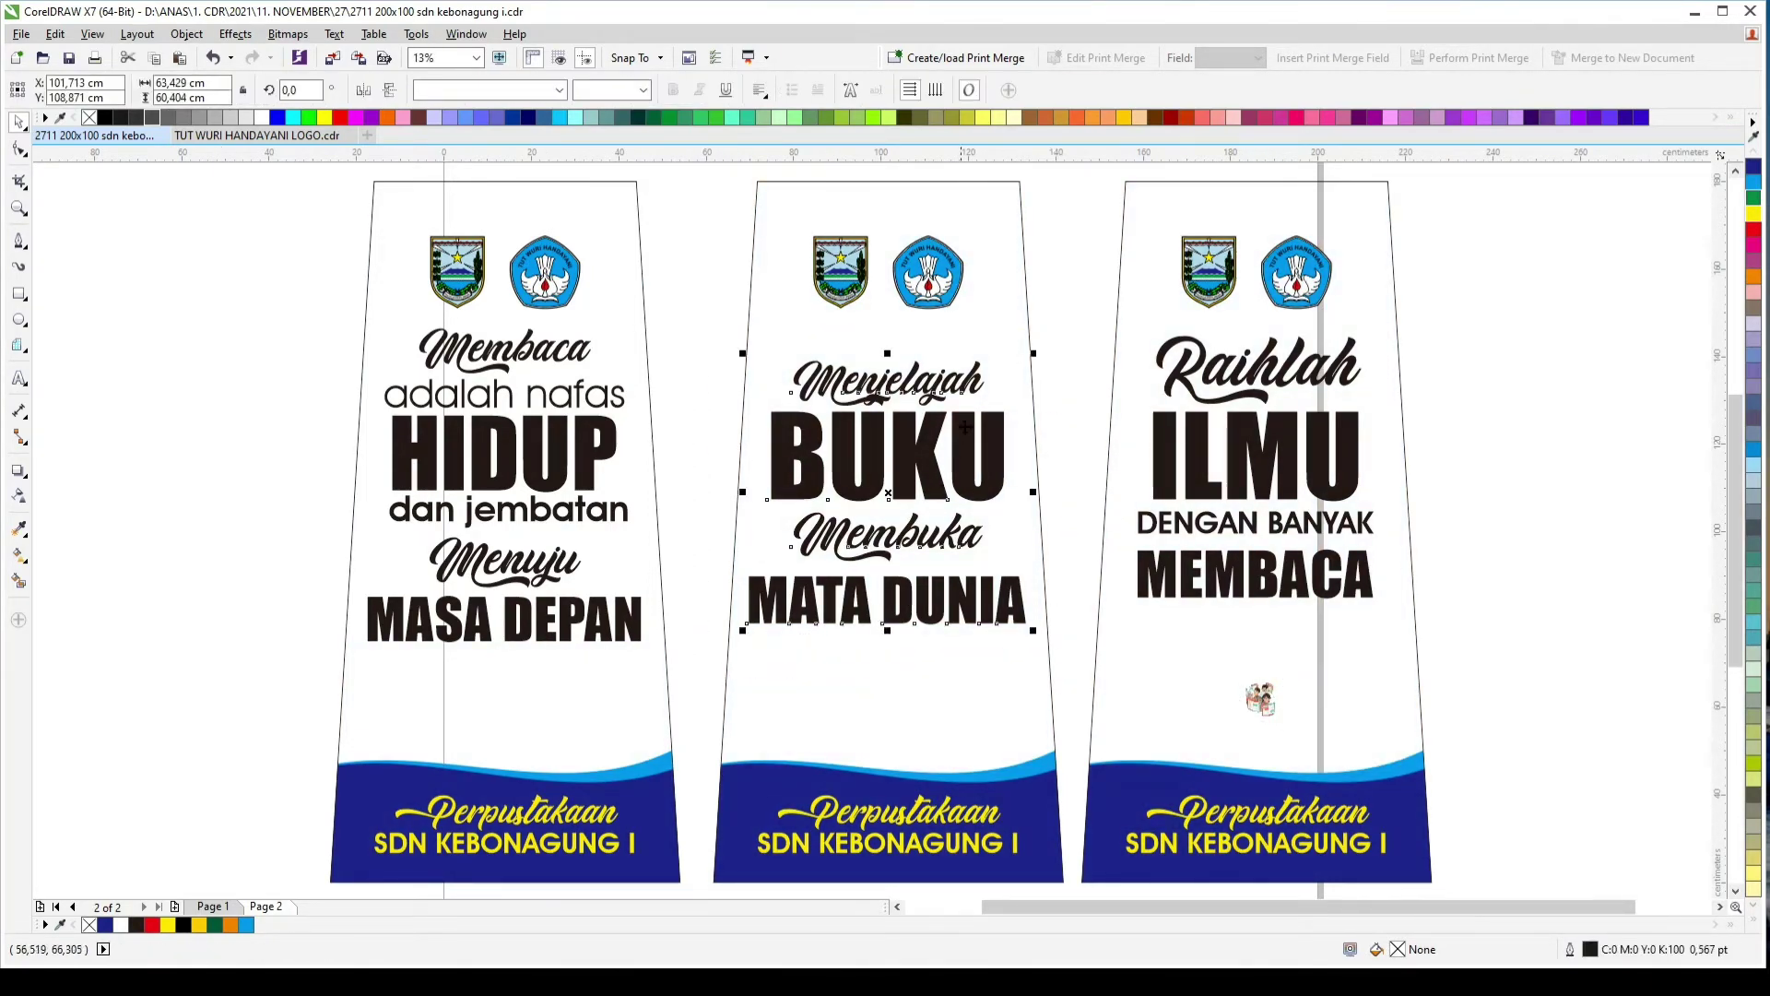
{"action": "left_click_drag", "start_coordinate": [968, 376], "coordinate": [971, 349]}
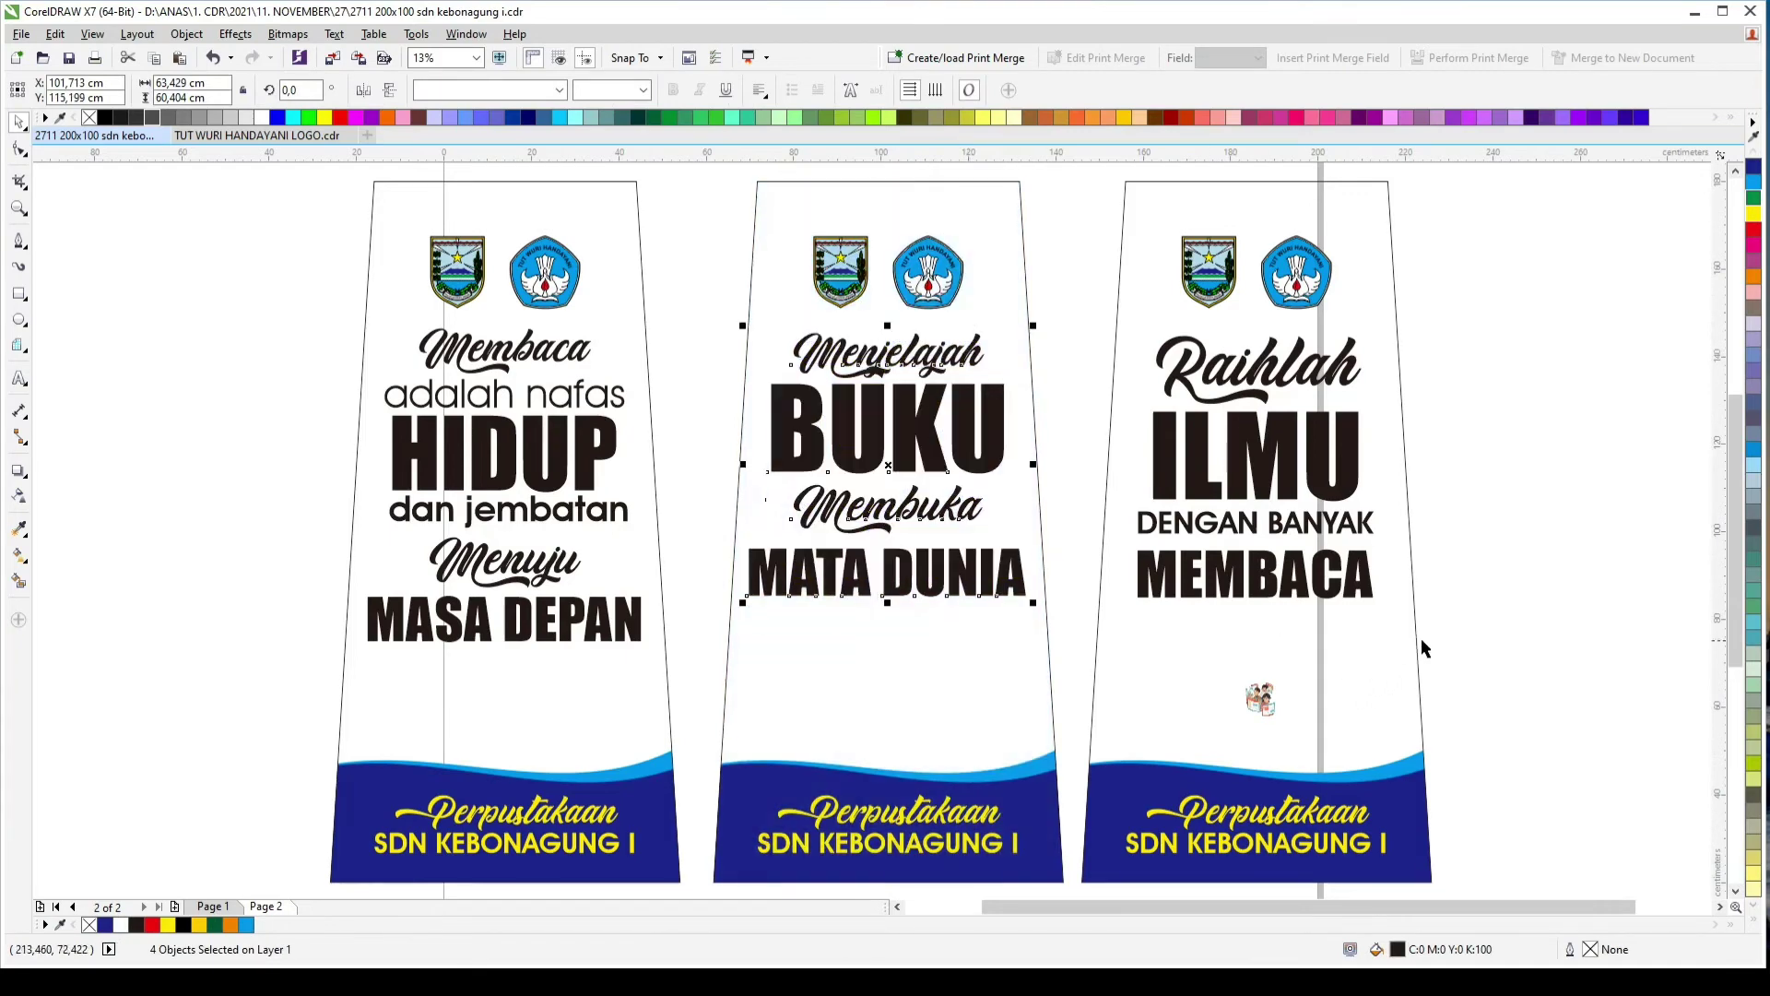
Step: Enlarge the reading children illustration to about 41 cm wide and move "MEMBACA" up close below "DENGAN BANYAK"
{"action": "left_click_drag", "start_coordinate": [1501, 614], "coordinate": [1111, 758]}
{"action": "left_click_drag", "start_coordinate": [1289, 675], "coordinate": [1361, 601]}
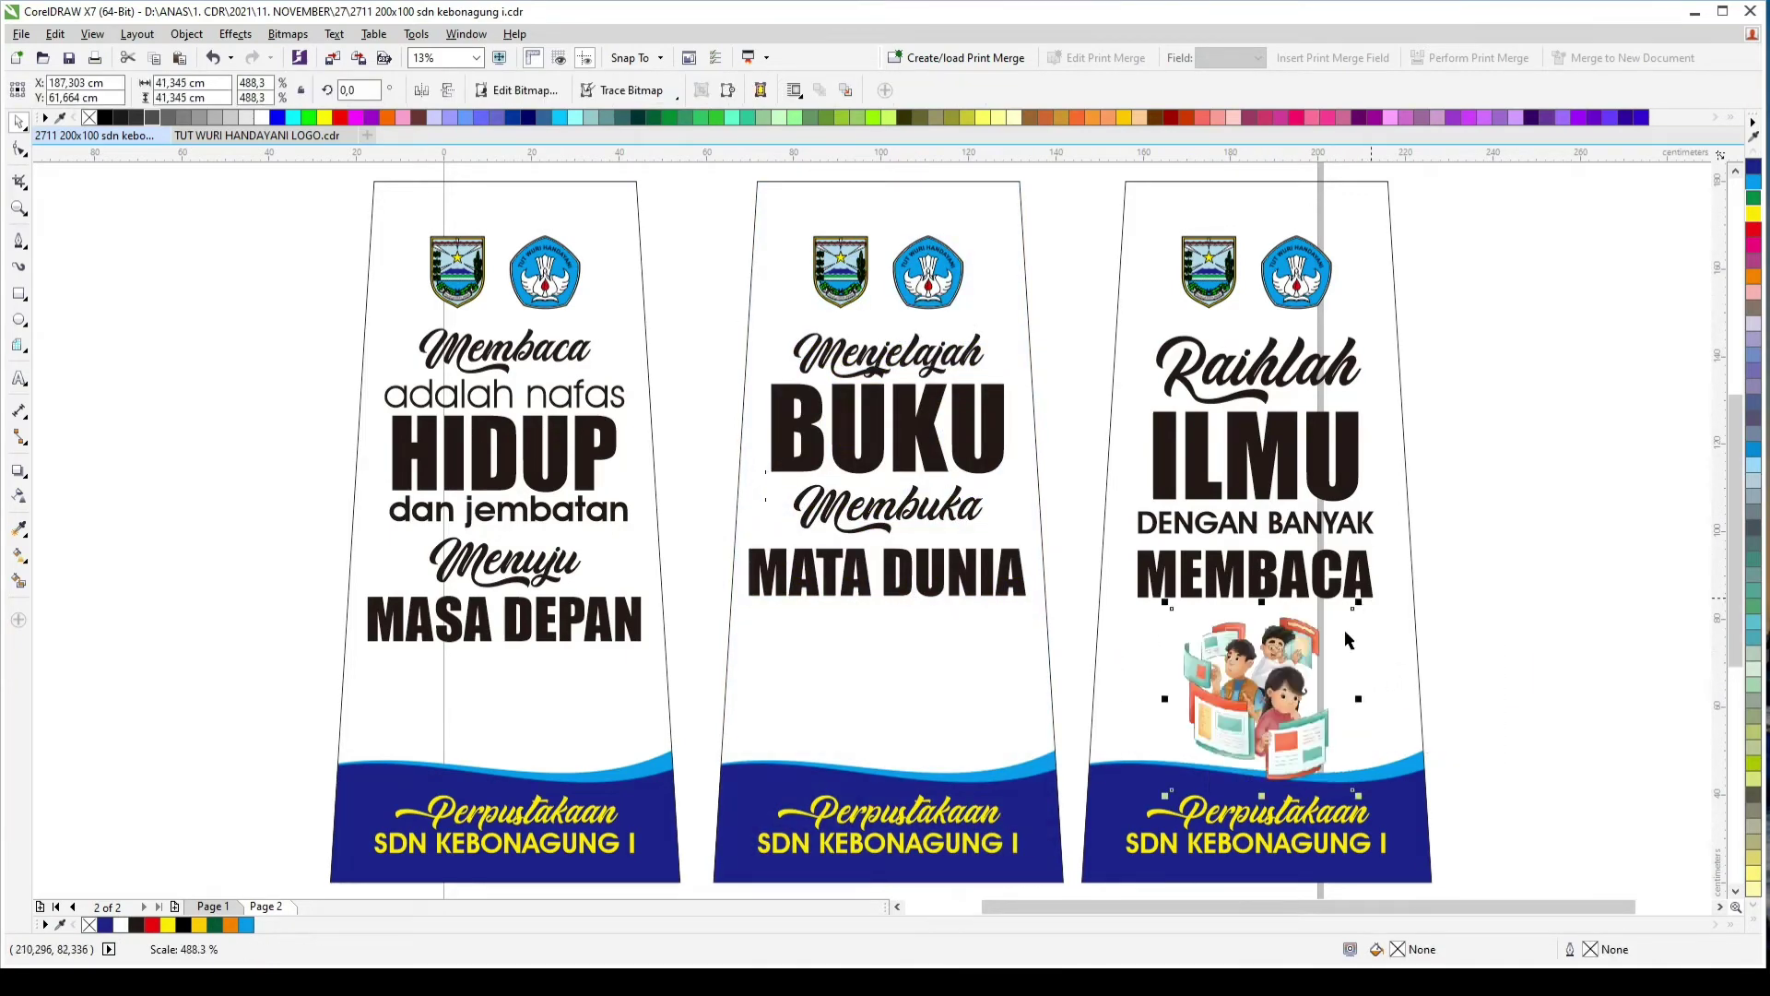
{"action": "scroll", "coordinate": [1345, 629], "scroll_direction": "up", "scroll_amount": 2}
{"action": "scroll", "coordinate": [1395, 502], "scroll_direction": "down", "scroll_amount": 1}
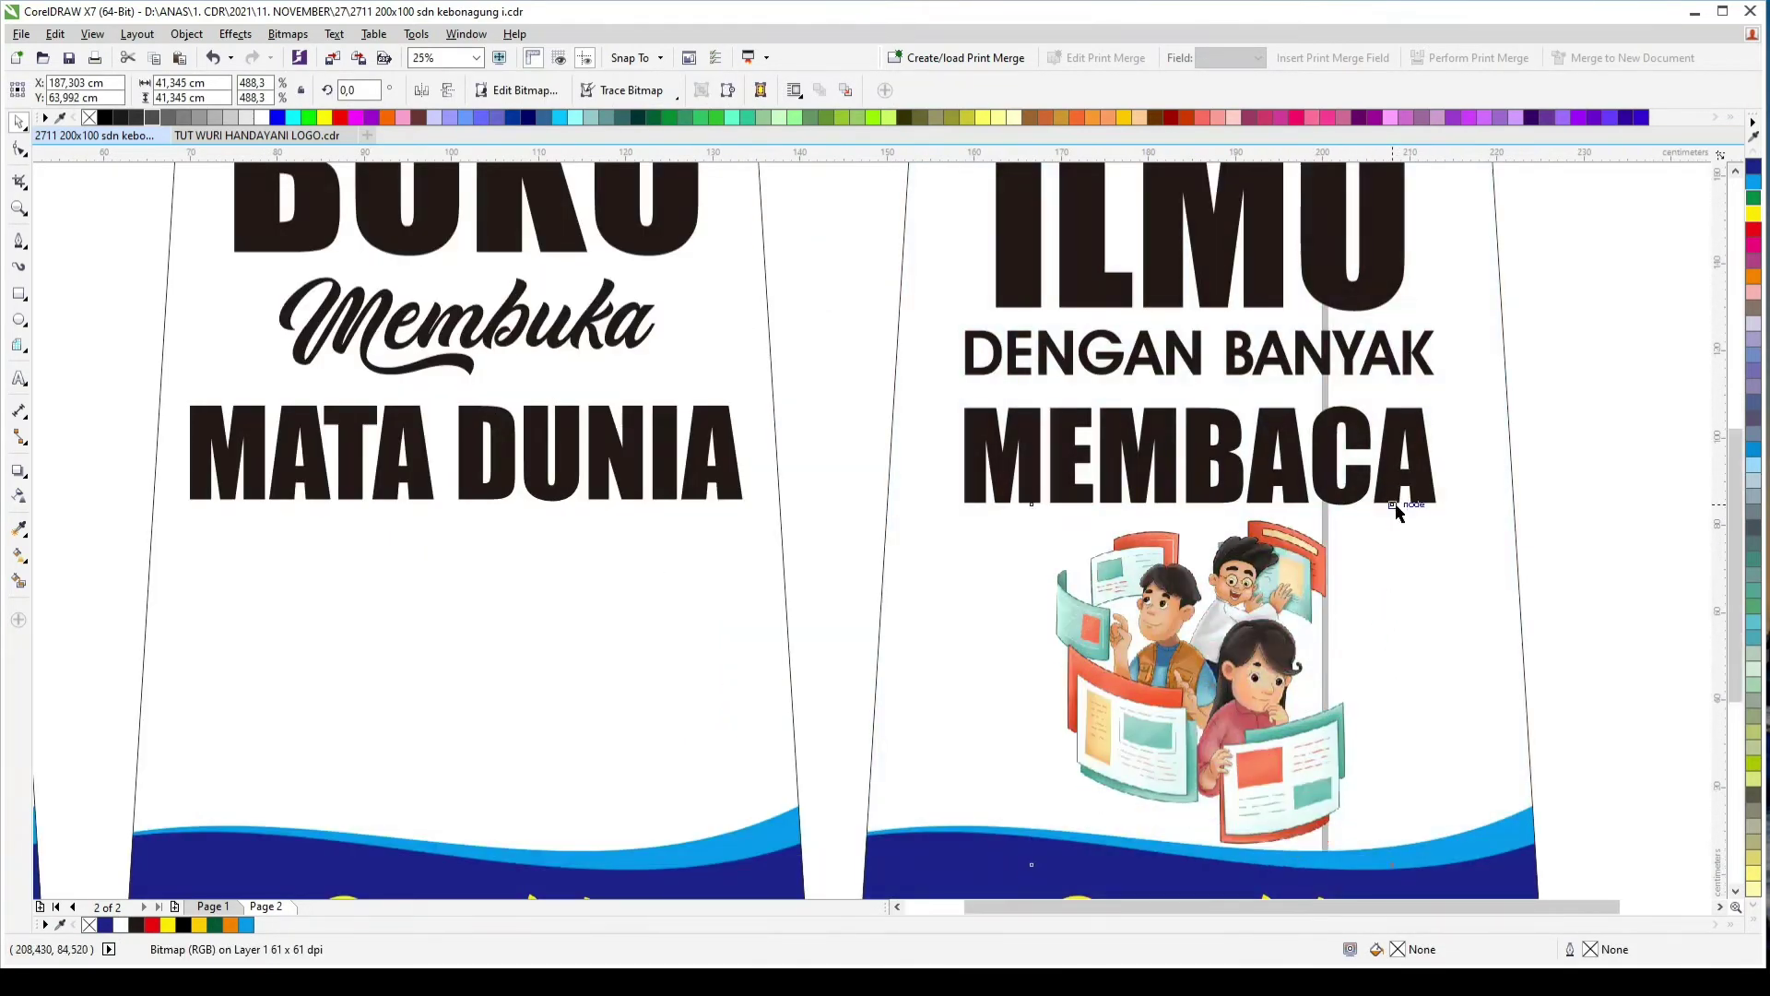
{"action": "scroll", "coordinate": [1398, 474], "scroll_direction": "up", "scroll_amount": 1}
{"action": "left_click_drag", "start_coordinate": [1408, 451], "coordinate": [1408, 435]}
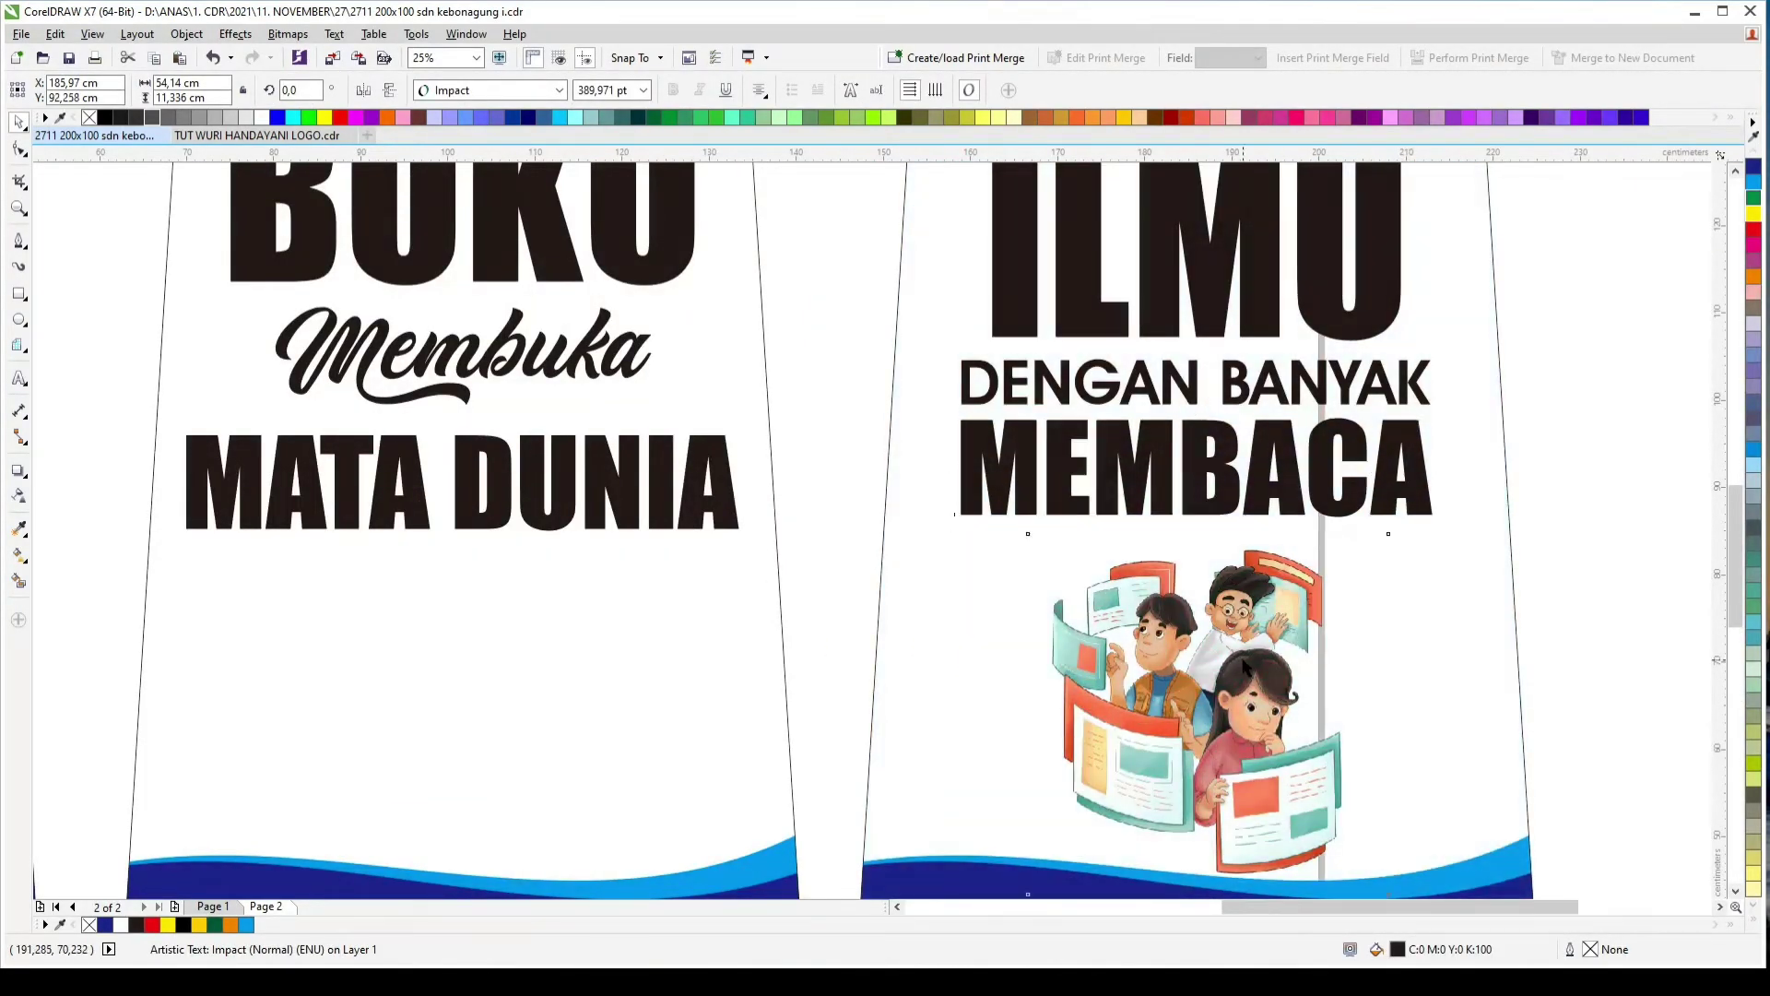
Step: Enlarge the reading children illustration to fill the space below "MEMBACA", centre it and PowerClip it inside the third banner
{"action": "left_click", "coordinate": [1242, 646]}
{"action": "left_click_drag", "start_coordinate": [1391, 530], "coordinate": [1417, 503]}
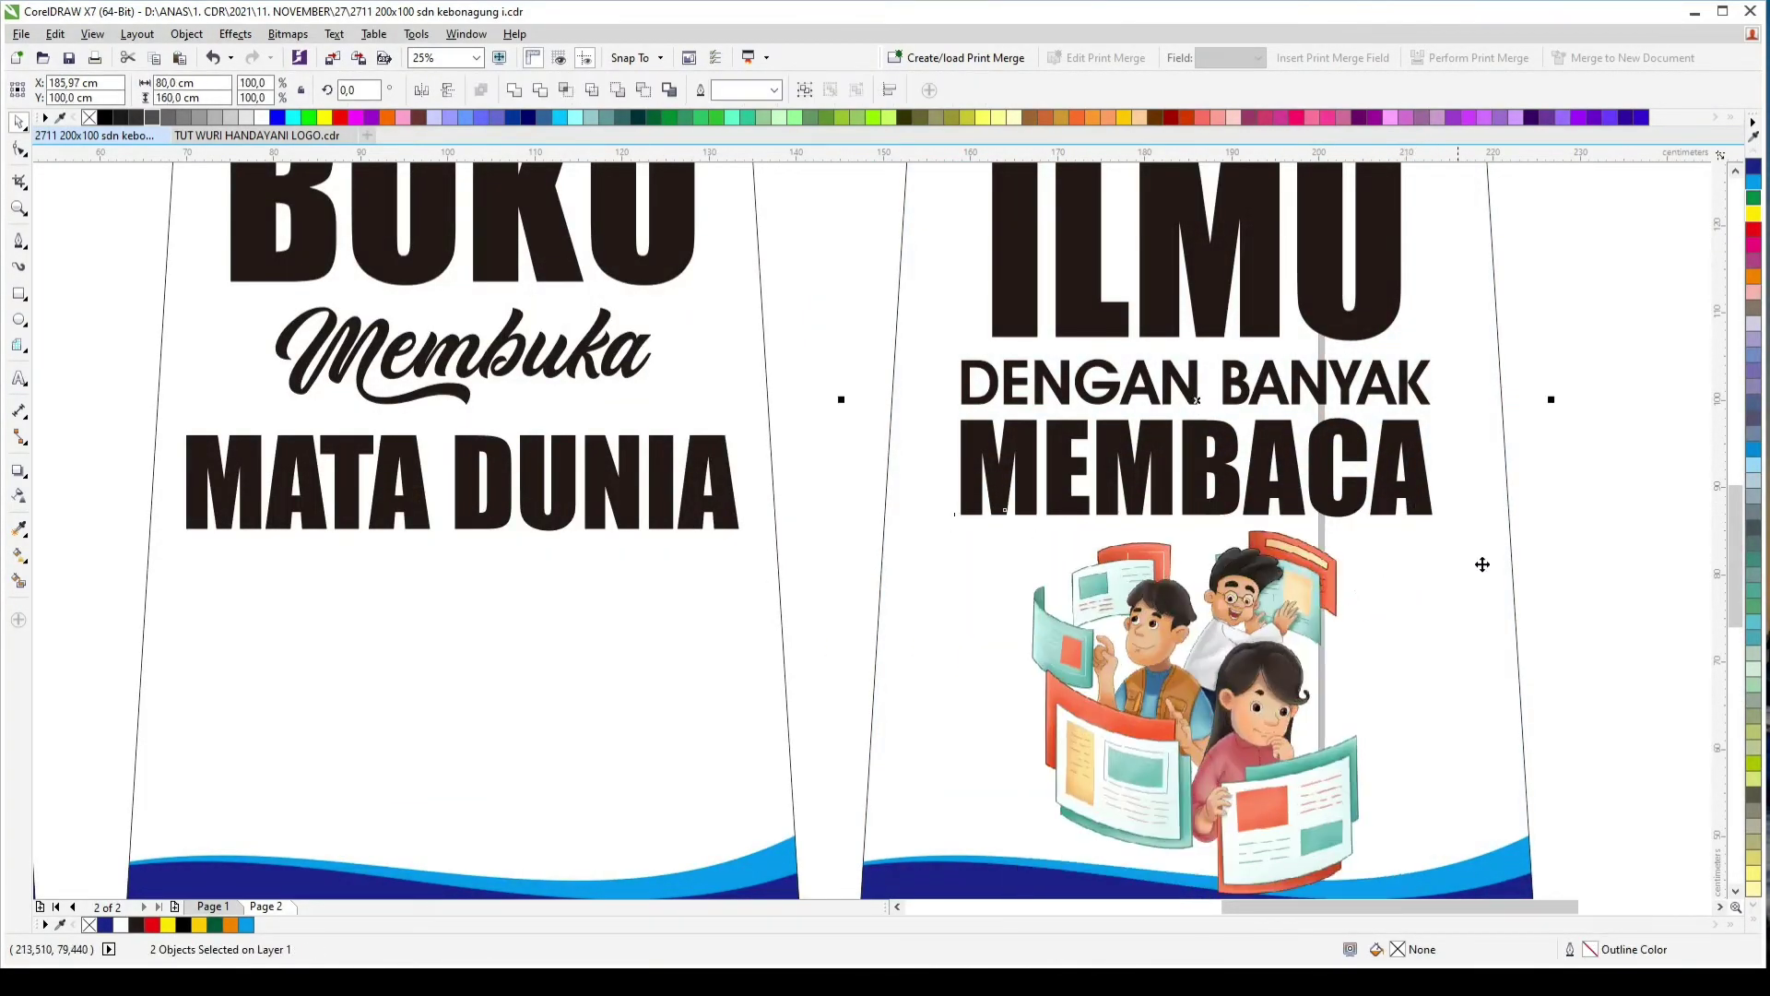
{"action": "scroll", "coordinate": [1333, 669], "scroll_direction": "down", "scroll_amount": 2}
{"action": "key", "text": "ctrl+1"}
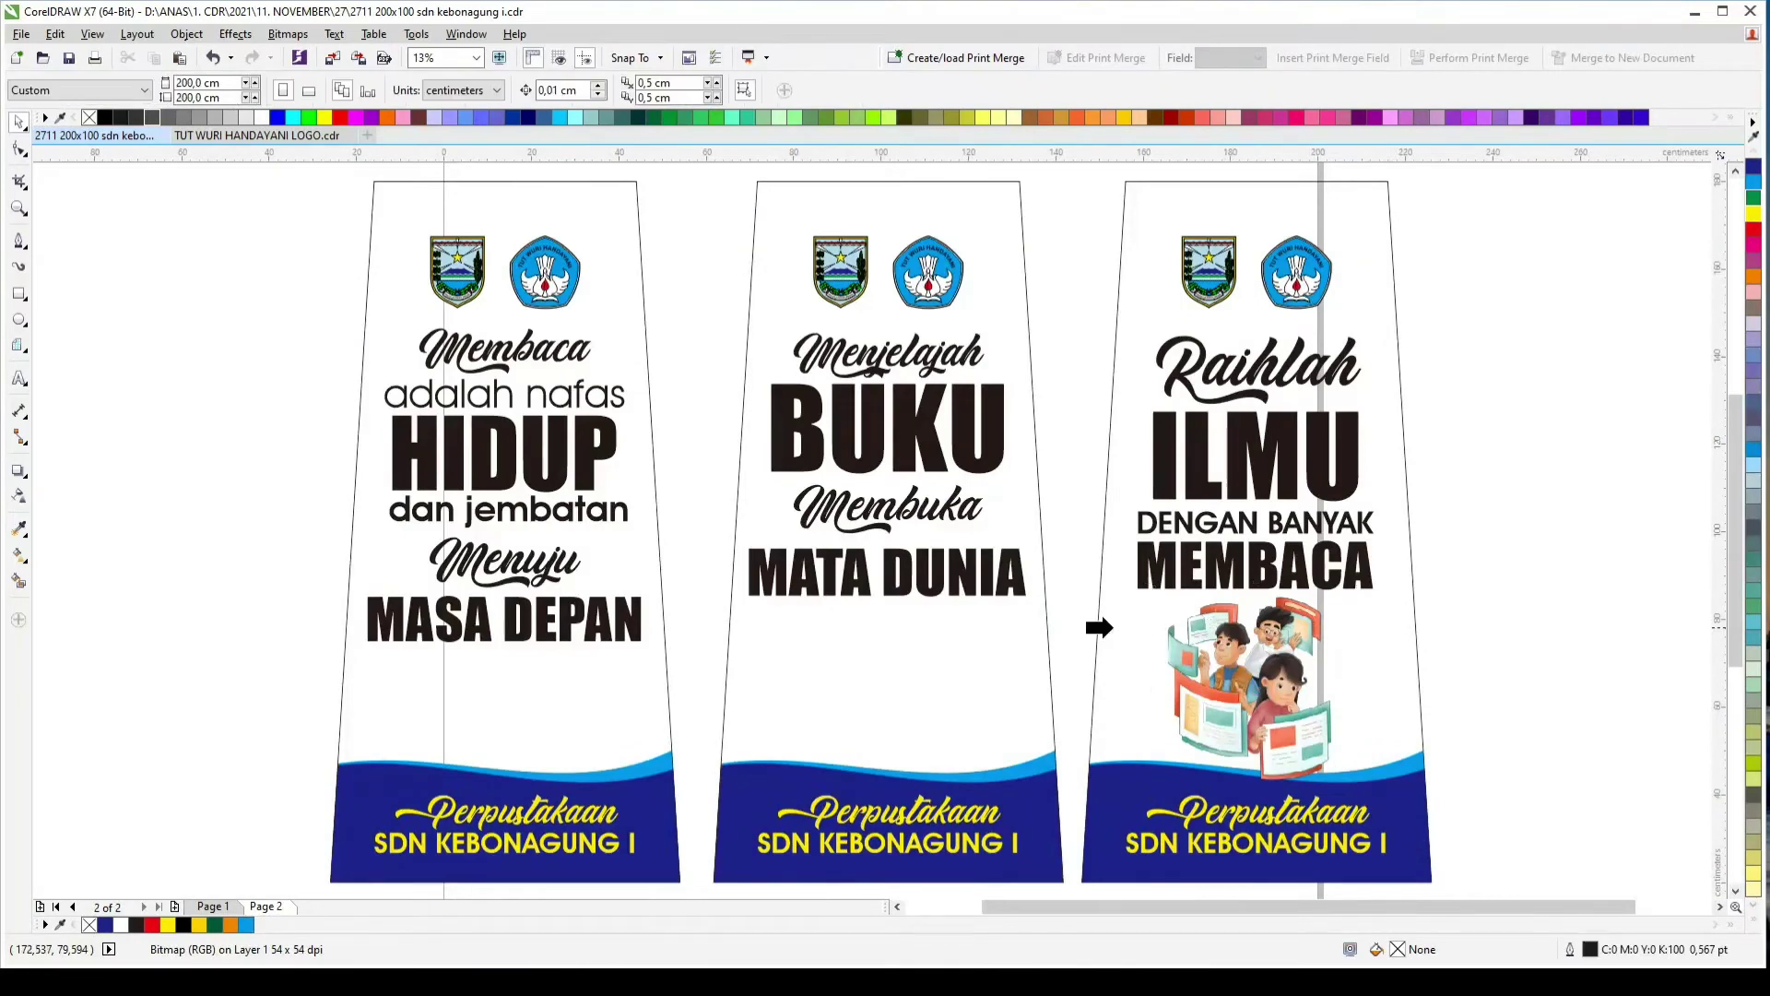
{"action": "left_click", "coordinate": [1099, 624]}
Step: Place the illustration of children around a globe on the middle banner, centred below "MATA DUNIA" and about 51 cm wide
{"action": "left_click_drag", "start_coordinate": [66, 319], "coordinate": [1025, 550]}
{"action": "left_click_drag", "start_coordinate": [975, 644], "coordinate": [926, 715]}
{"action": "scroll", "coordinate": [952, 689], "scroll_direction": "up", "scroll_amount": 1}
{"action": "left_click", "coordinate": [1072, 620], "text": "shift"}
{"action": "key", "text": "c"}
{"action": "left_click", "coordinate": [974, 610]}
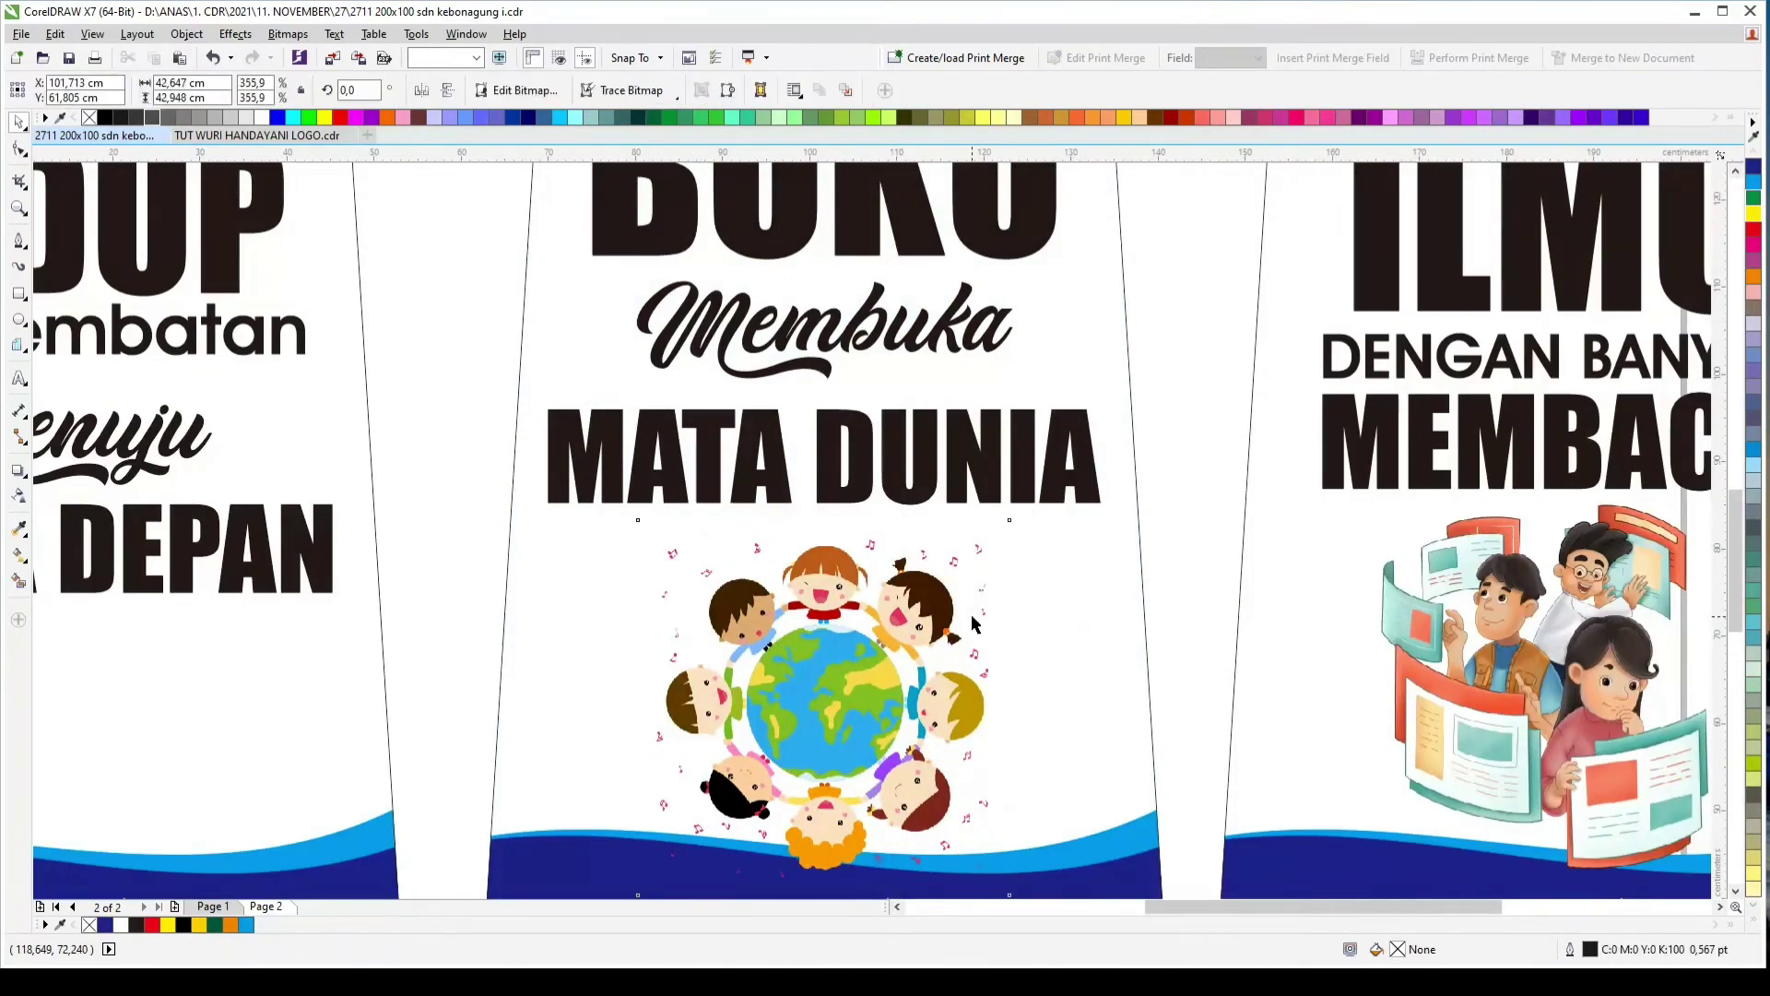
{"action": "left_click_drag", "start_coordinate": [1012, 520], "coordinate": [1049, 482]}
{"action": "left_click", "coordinate": [1071, 567], "text": "shift"}
{"action": "key", "text": "Escape"}
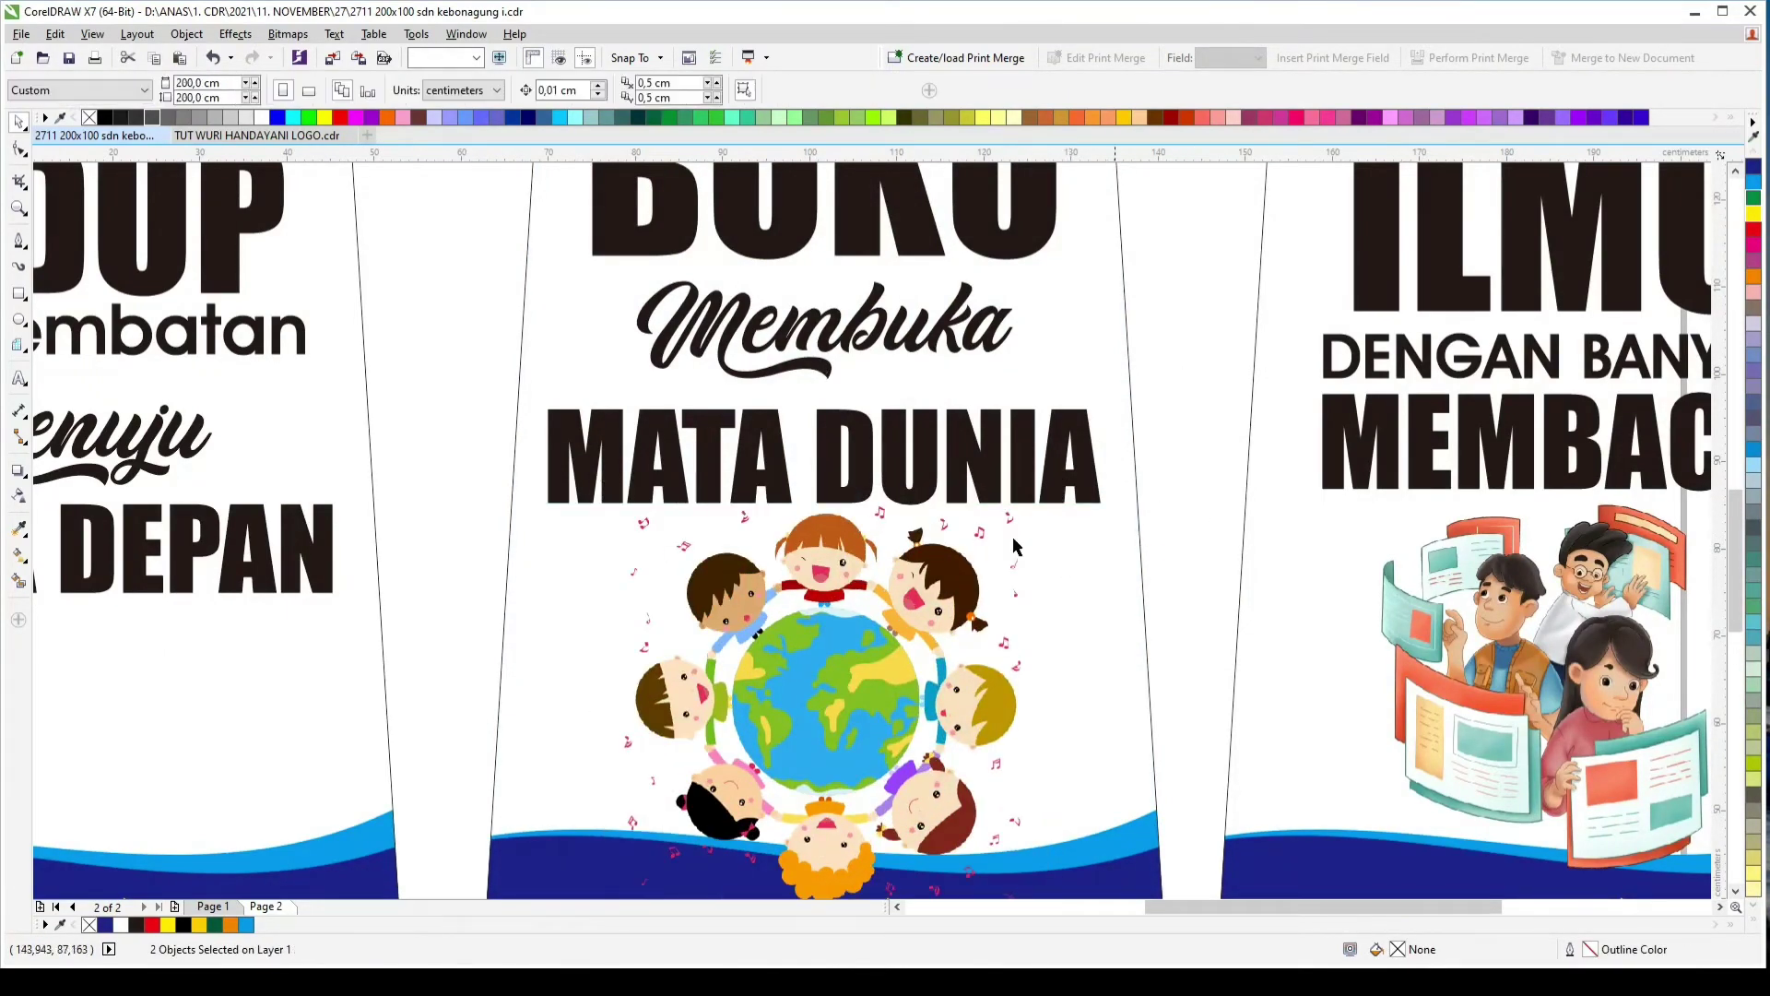
Step: Place the stack of books picture on the middle banner and shrink it to fit inside the globe
{"action": "scroll", "coordinate": [822, 605], "scroll_direction": "down", "scroll_amount": 2}
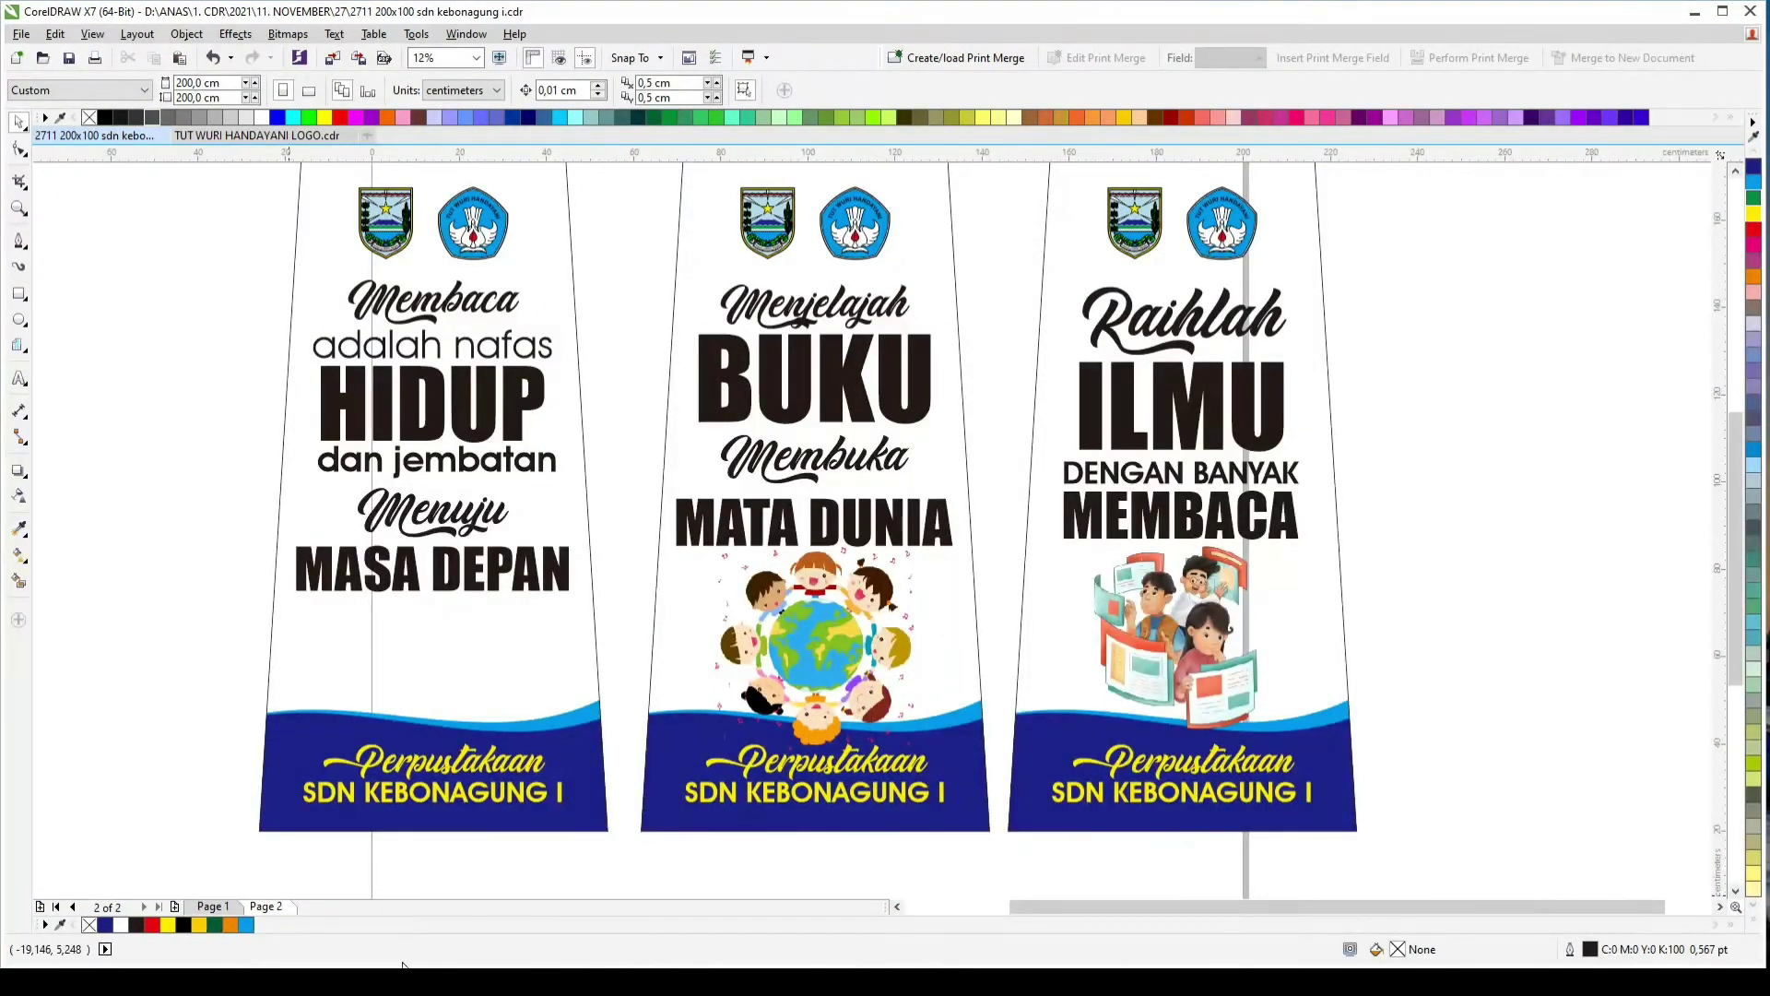
{"action": "left_click_drag", "start_coordinate": [402, 964], "coordinate": [868, 629]}
{"action": "scroll", "coordinate": [829, 632], "scroll_direction": "up", "scroll_amount": 1}
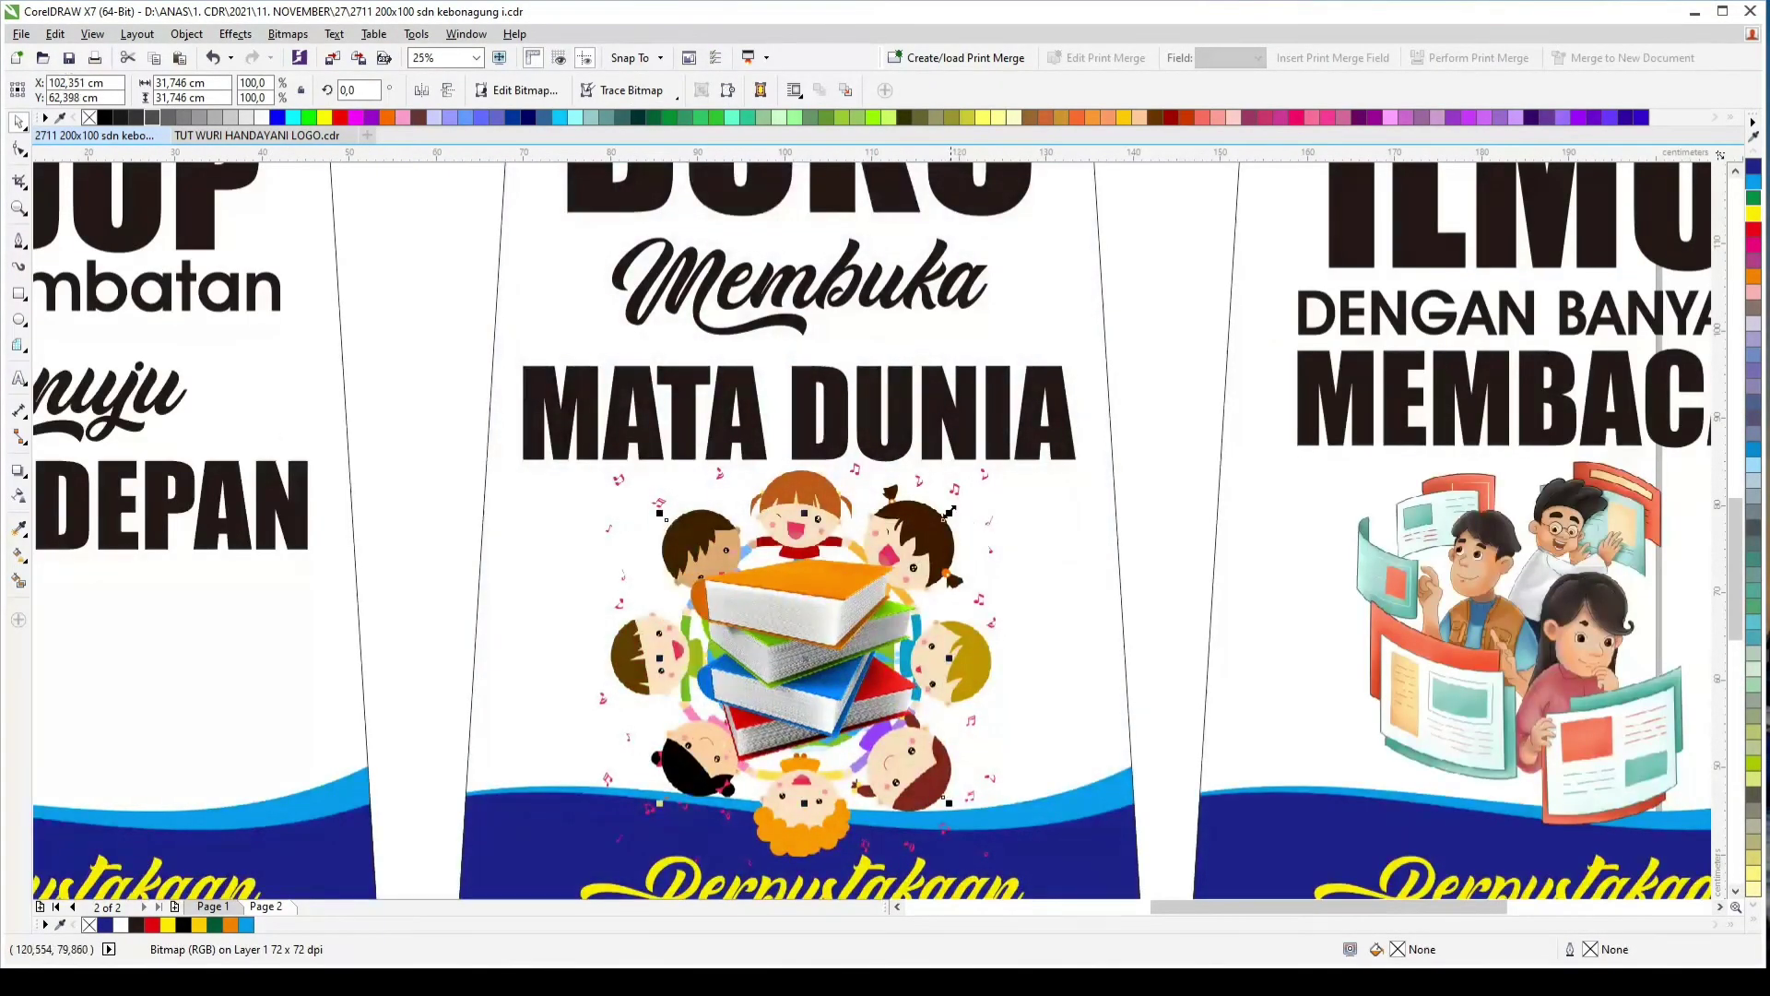
{"action": "left_click_drag", "start_coordinate": [951, 521], "coordinate": [890, 574]}
Step: PowerClip the book stack and the globe illustration together inside the middle banner
{"action": "left_click", "coordinate": [916, 625], "text": "shift"}
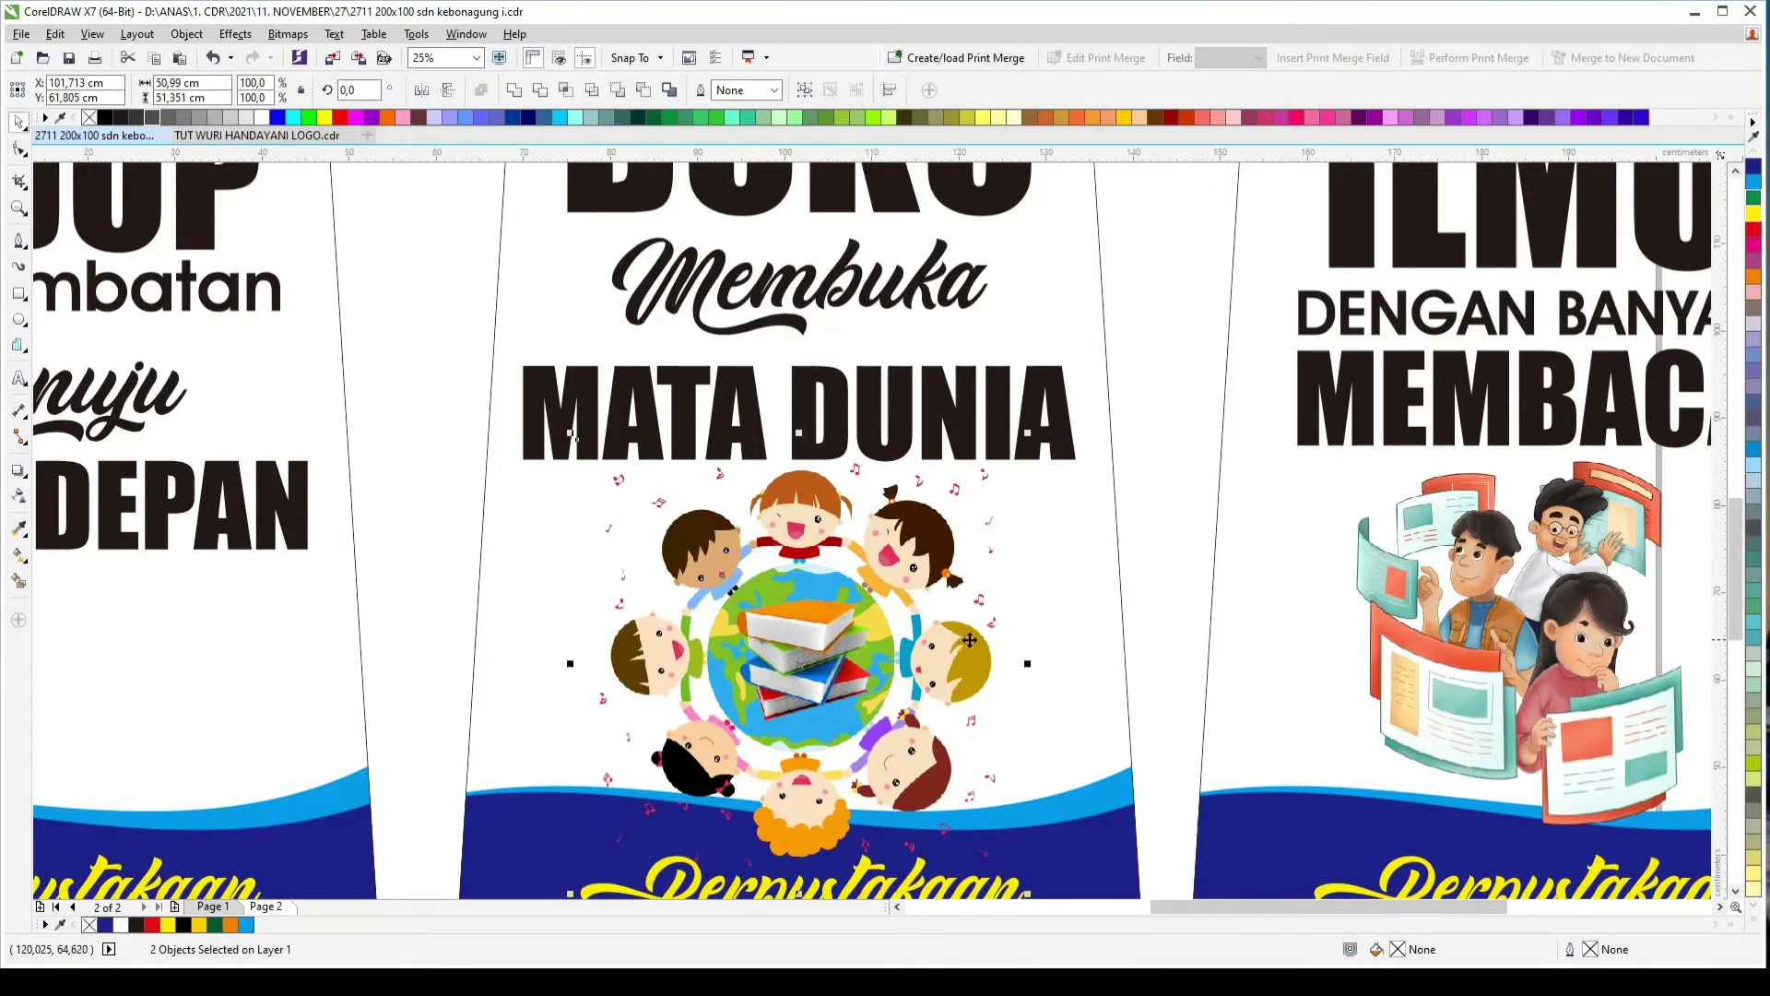
{"action": "key", "text": "ctrl+1"}
{"action": "left_click", "coordinate": [1075, 607]}
{"action": "key", "text": "F4"}
{"action": "left_click", "coordinate": [1626, 510]}
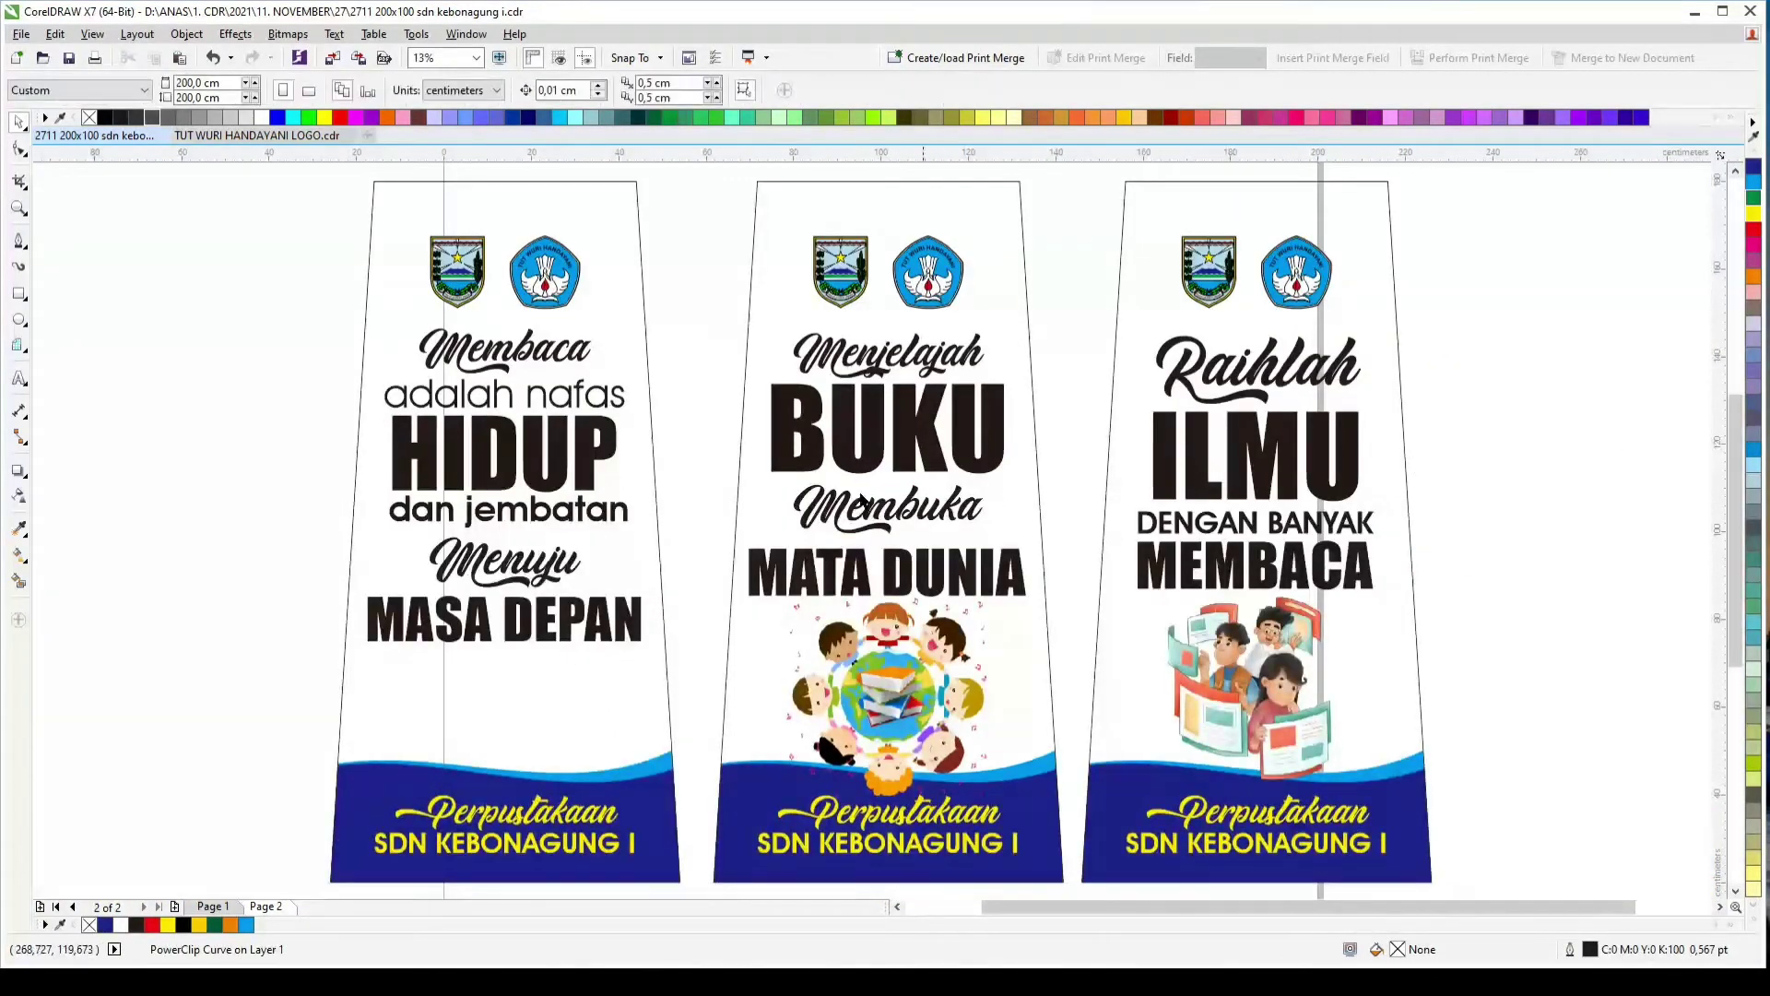
Step: Place the illustration of children behind an open book below "MASA DEPAN" on the first banner and enlarge it to about 62.5 cm wide
{"action": "key", "text": "ctrl+v"}
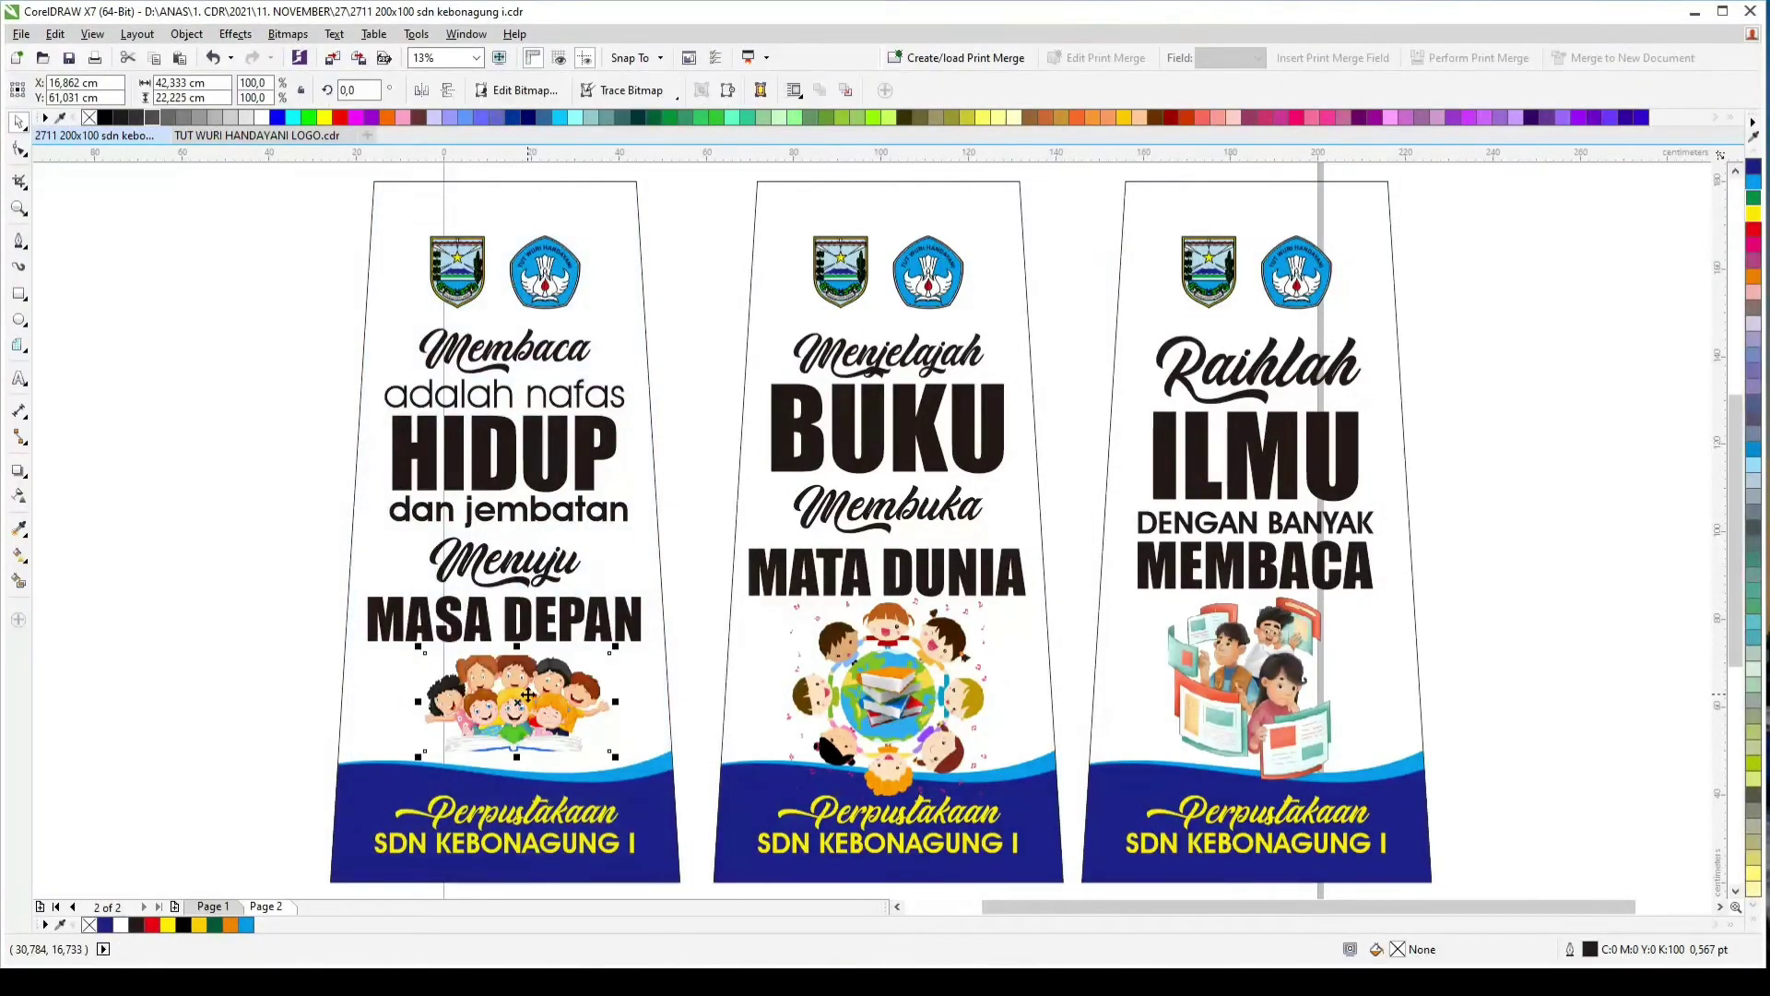
{"action": "scroll", "coordinate": [574, 623], "scroll_direction": "up", "scroll_amount": 3}
{"action": "scroll", "coordinate": [489, 635], "scroll_direction": "down", "scroll_amount": 2}
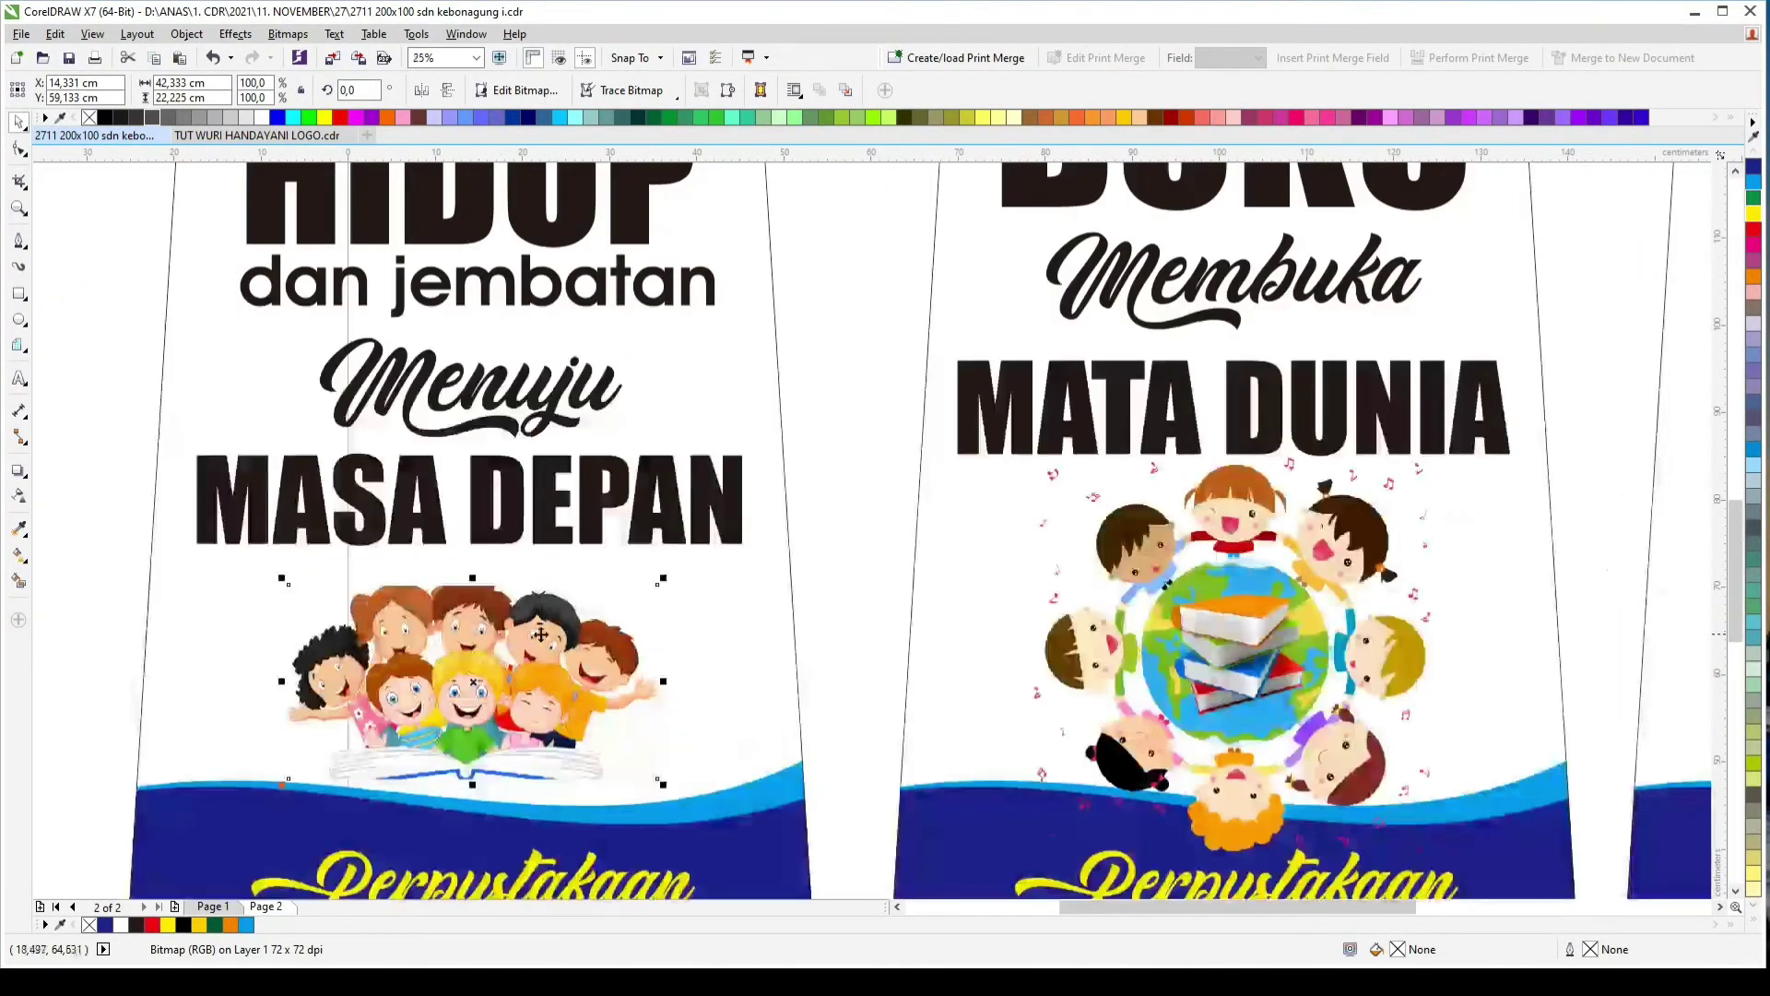
{"action": "left_click_drag", "start_coordinate": [676, 571], "coordinate": [752, 518]}
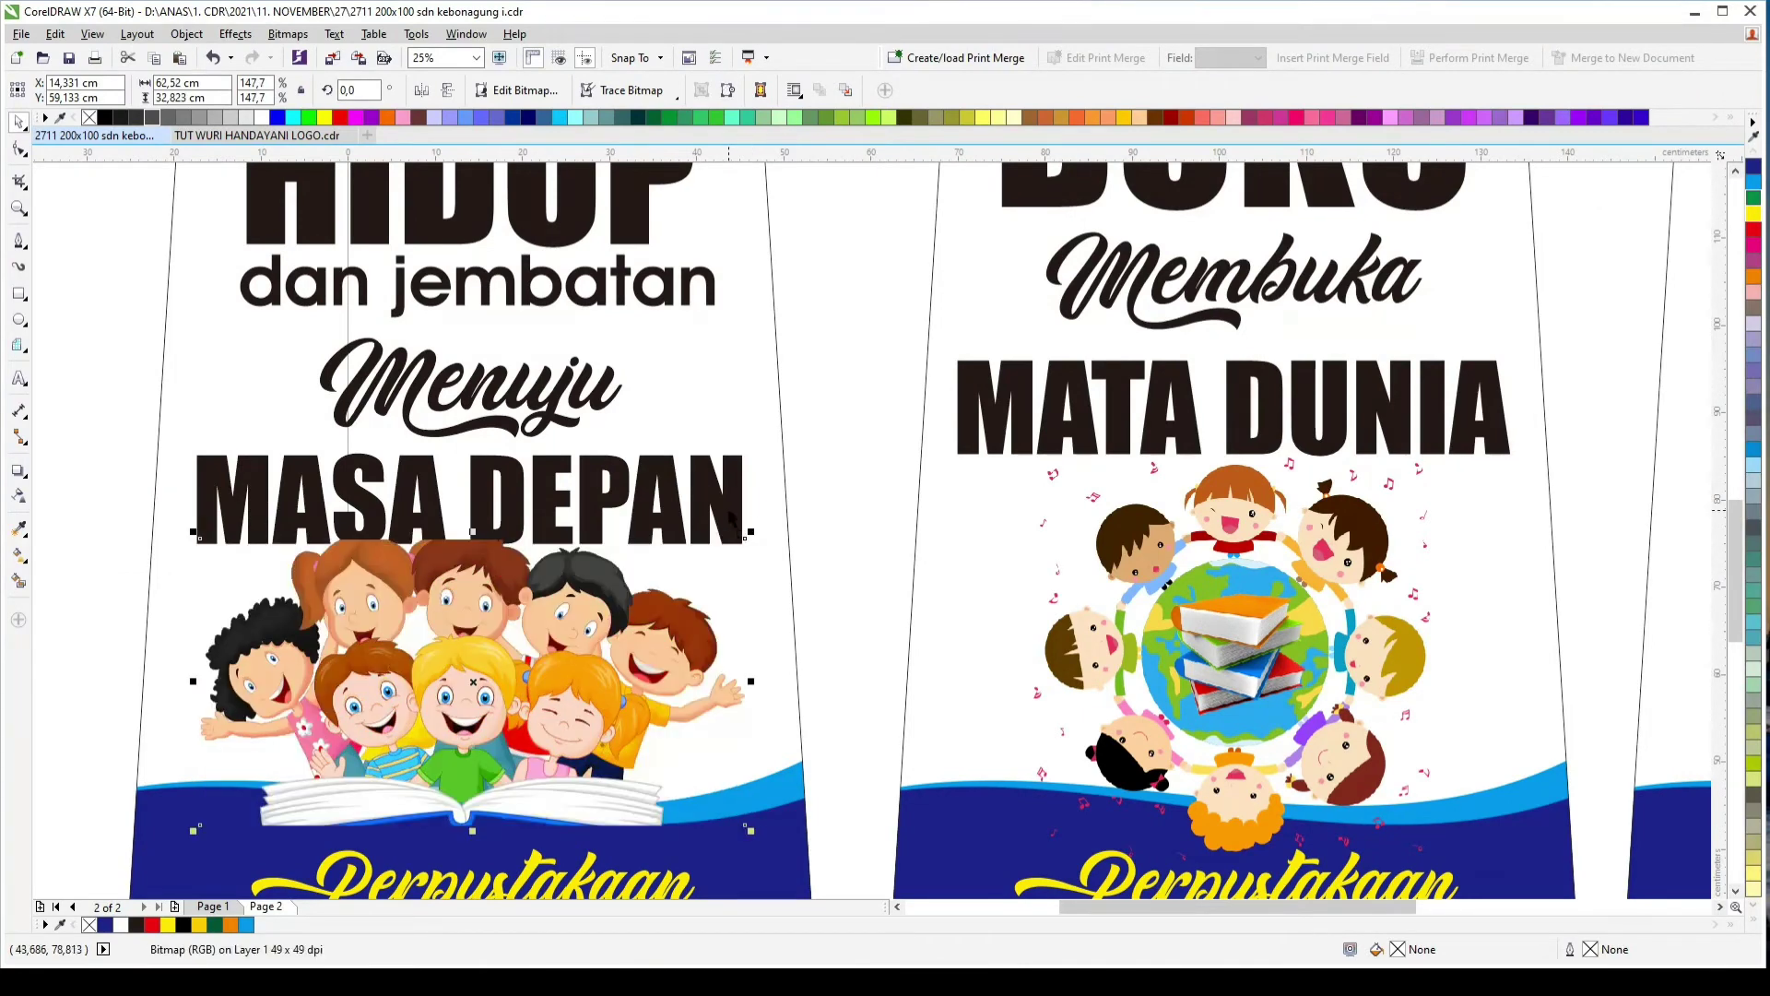
{"action": "left_click", "coordinate": [728, 510]}
Step: PowerClip the illustration of children behind an open book inside the first banner
{"action": "left_click", "coordinate": [636, 657]}
{"action": "key", "text": "ctrl+1"}
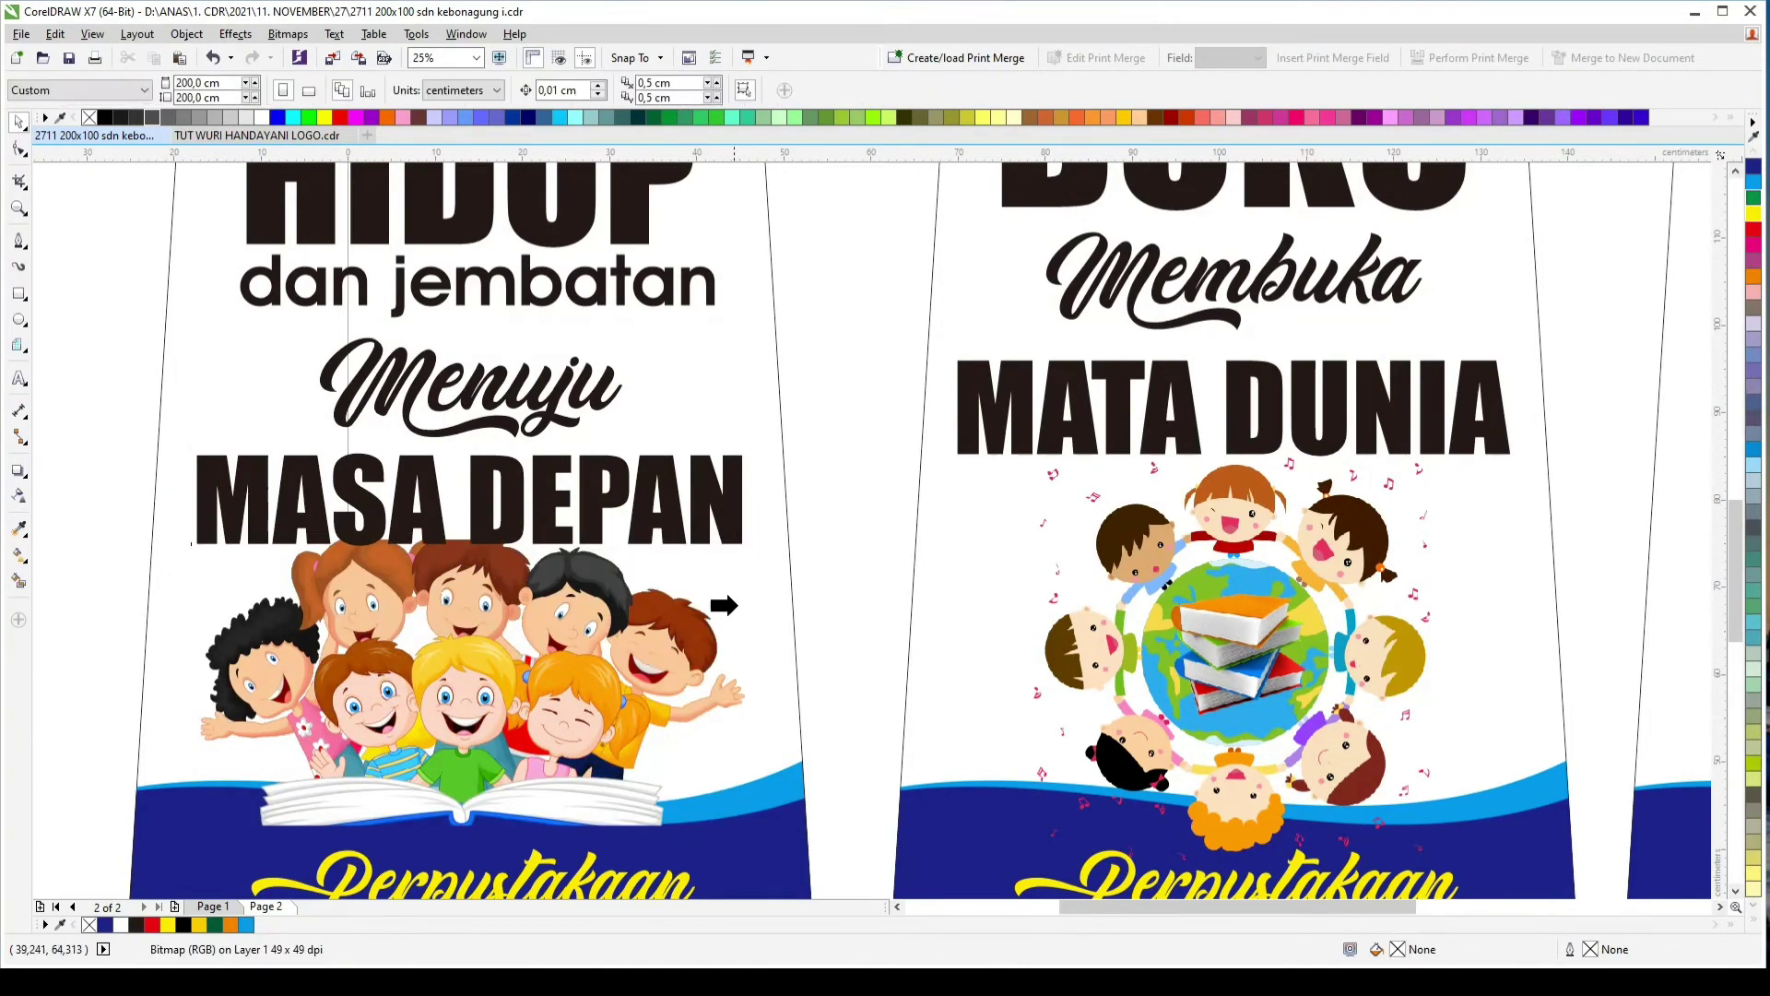
{"action": "left_click", "coordinate": [737, 604]}
{"action": "scroll", "coordinate": [758, 592], "scroll_direction": "down", "scroll_amount": 1}
{"action": "left_click", "coordinate": [295, 509]}
{"action": "key", "text": "F4"}
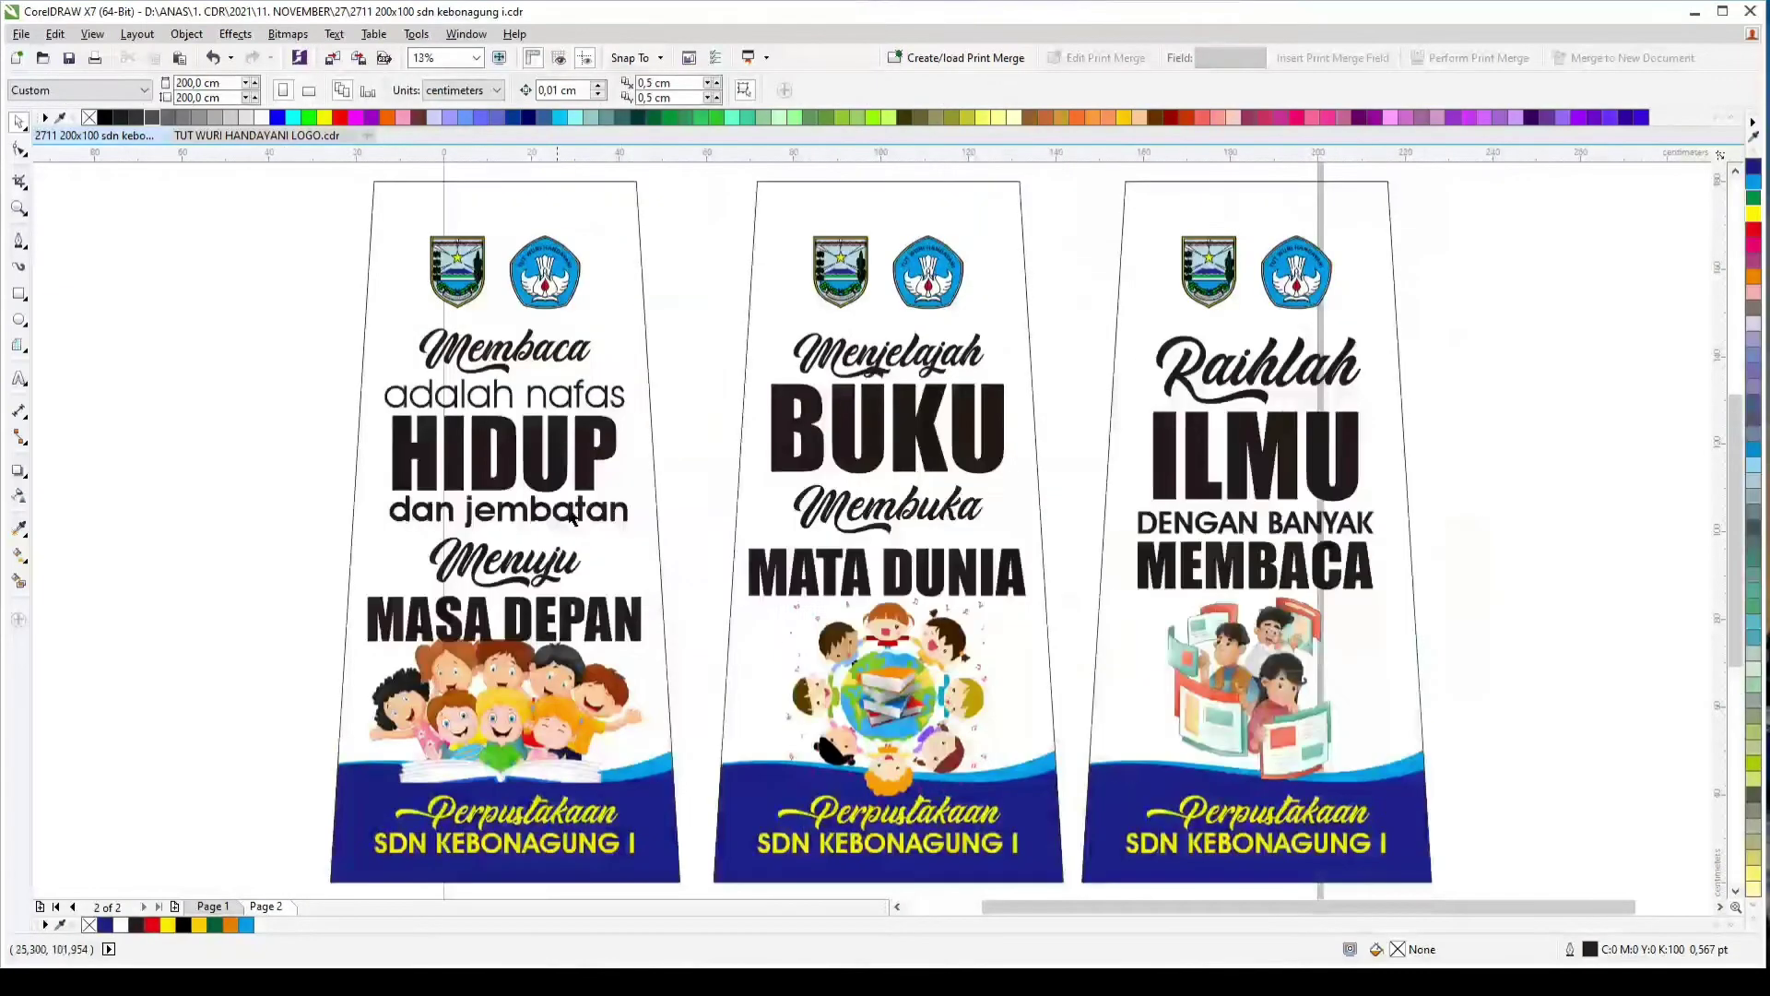
Step: Open the first banner's PowerClip contents, add the green and orange geometric background picture and rotate it 90 degrees
{"action": "left_click", "coordinate": [622, 297]}
{"action": "left_click", "coordinate": [622, 296], "text": "ctrl"}
{"action": "key", "text": "ctrl+v"}
{"action": "left_click_drag", "start_coordinate": [1482, 444], "coordinate": [479, 526]}
{"action": "type", "text": "90"}
{"action": "key", "text": "Return"}
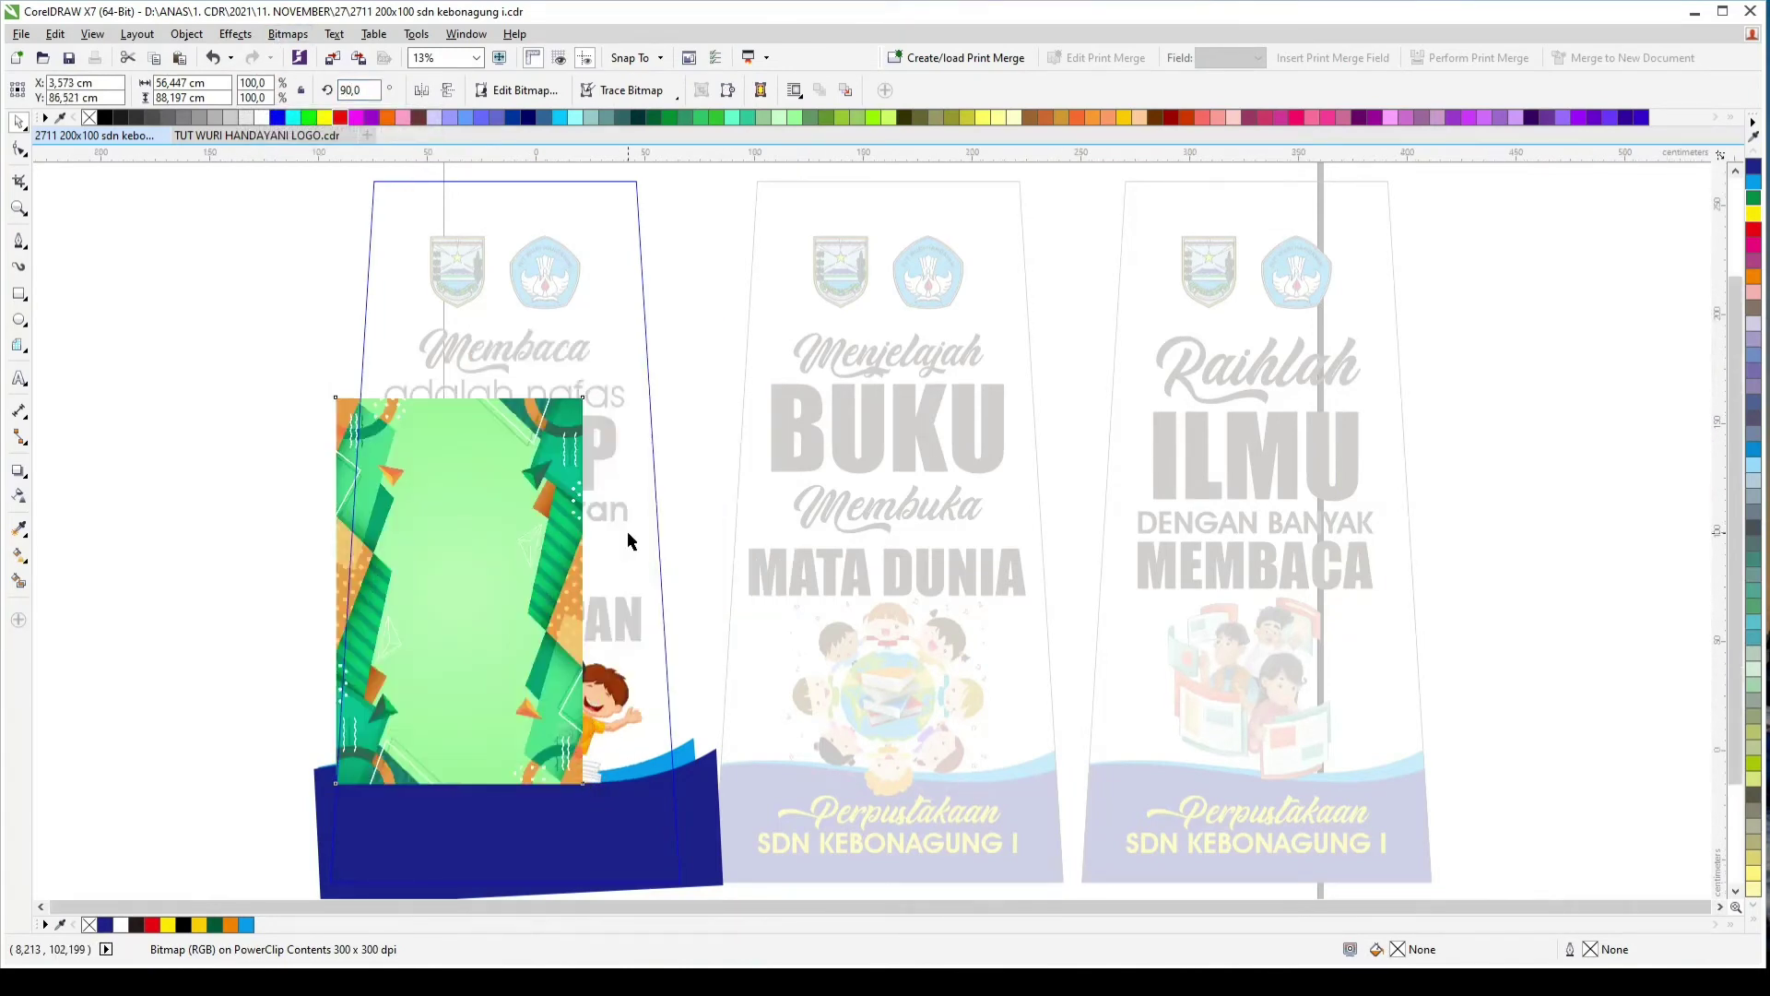
Step: Enlarge the green background to about 90 x 141 cm and centre it horizontally on the first banner's wave footer
{"action": "scroll", "coordinate": [627, 529], "scroll_direction": "down", "scroll_amount": 2}
{"action": "left_click_drag", "start_coordinate": [694, 364], "coordinate": [701, 352]}
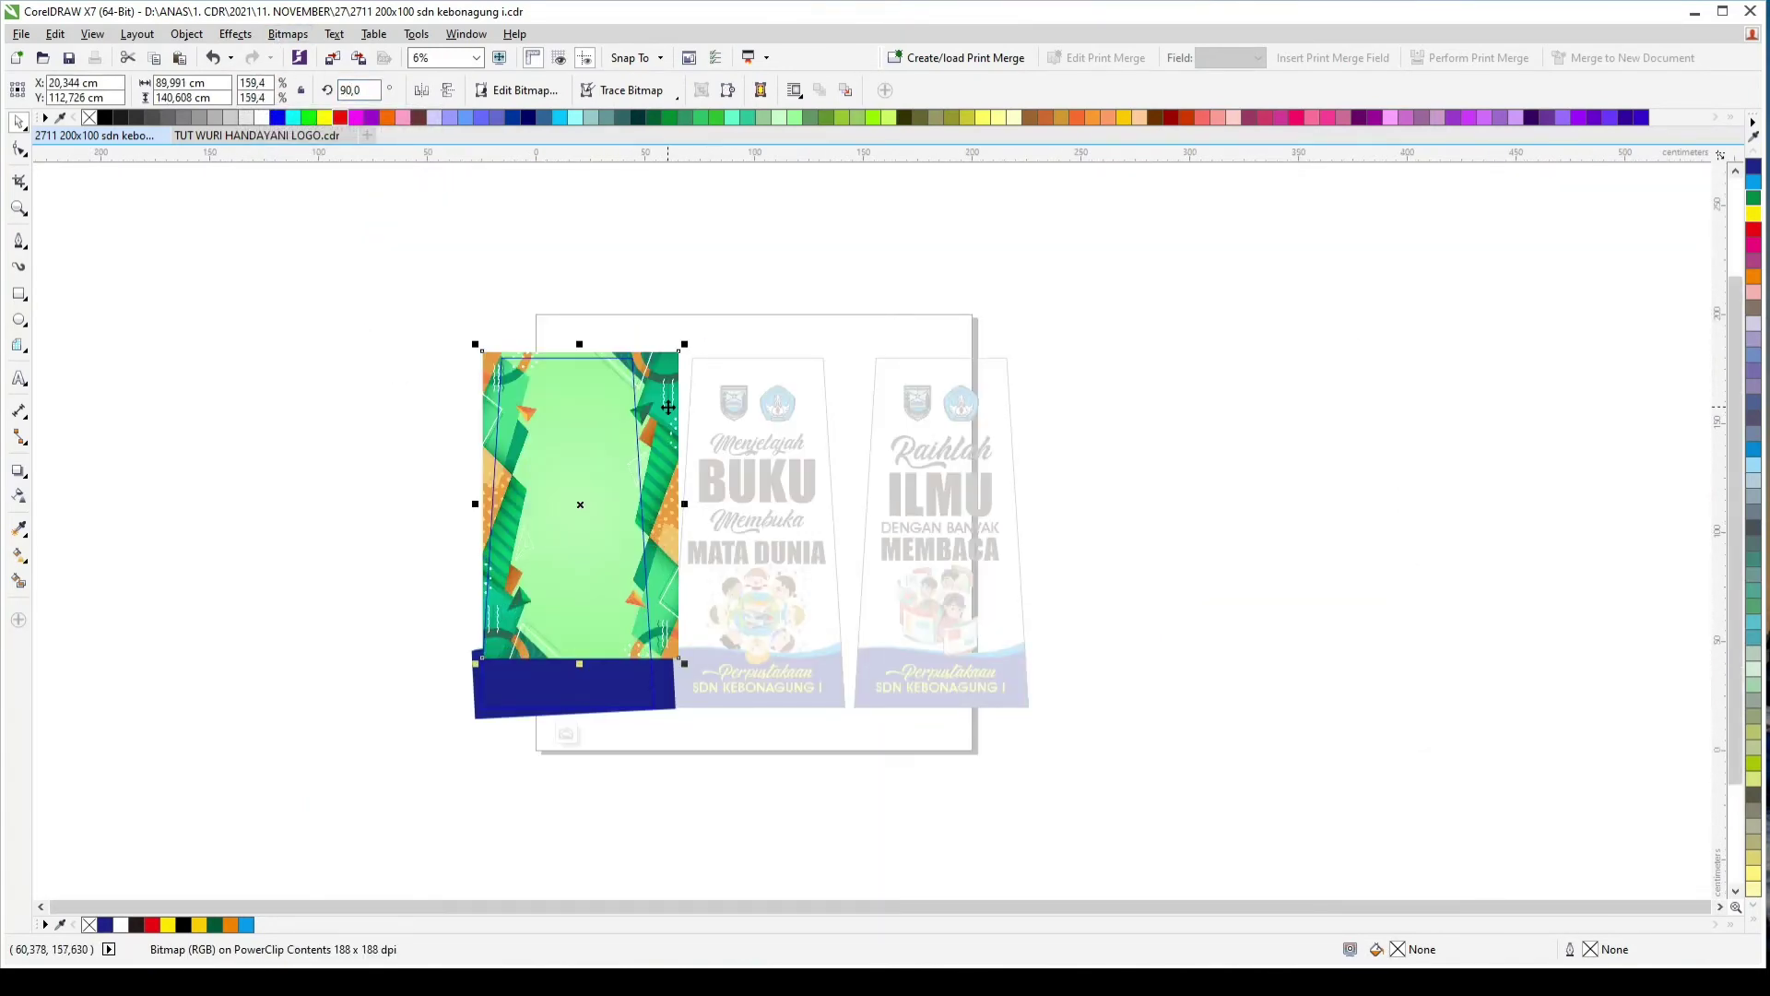
{"action": "left_click", "coordinate": [576, 687], "text": "shift"}
{"action": "key", "text": "c"}
{"action": "left_click", "coordinate": [322, 592]}
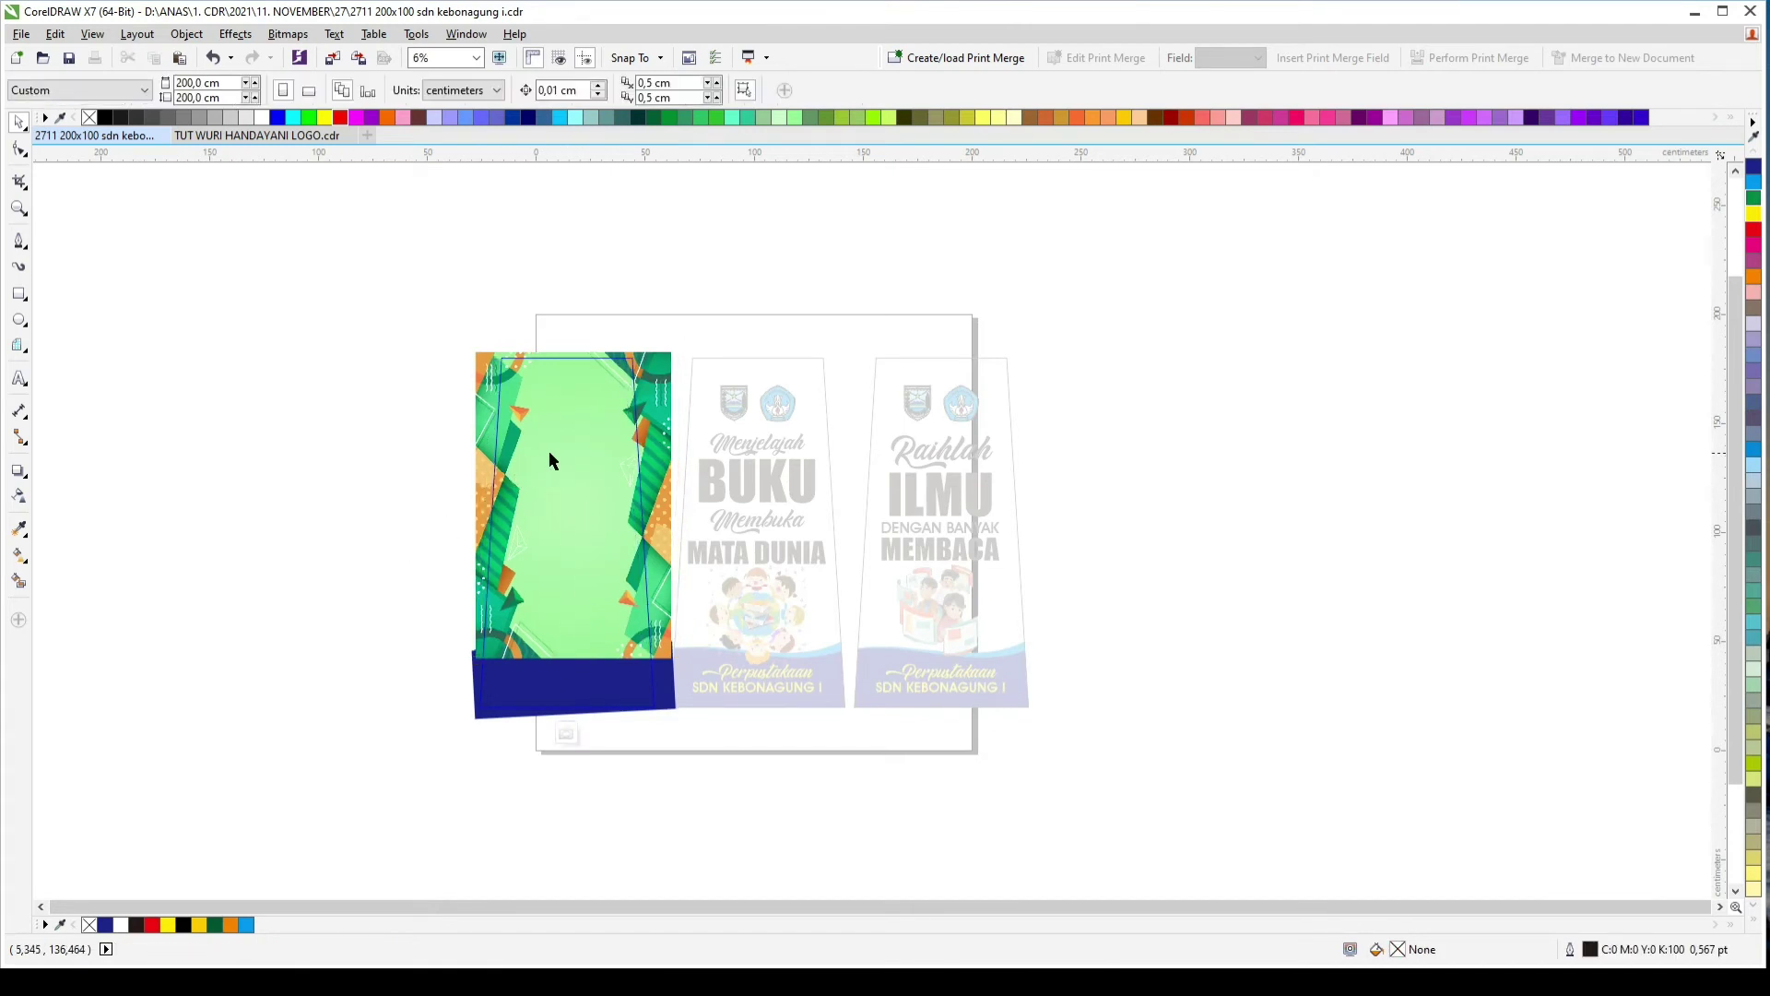
Step: Send the green background behind the children illustration and the wave footer in the first banner
{"action": "left_click", "coordinate": [549, 453]}
{"action": "key", "text": "shift+Page_Down"}
{"action": "right_click", "coordinate": [550, 453]}
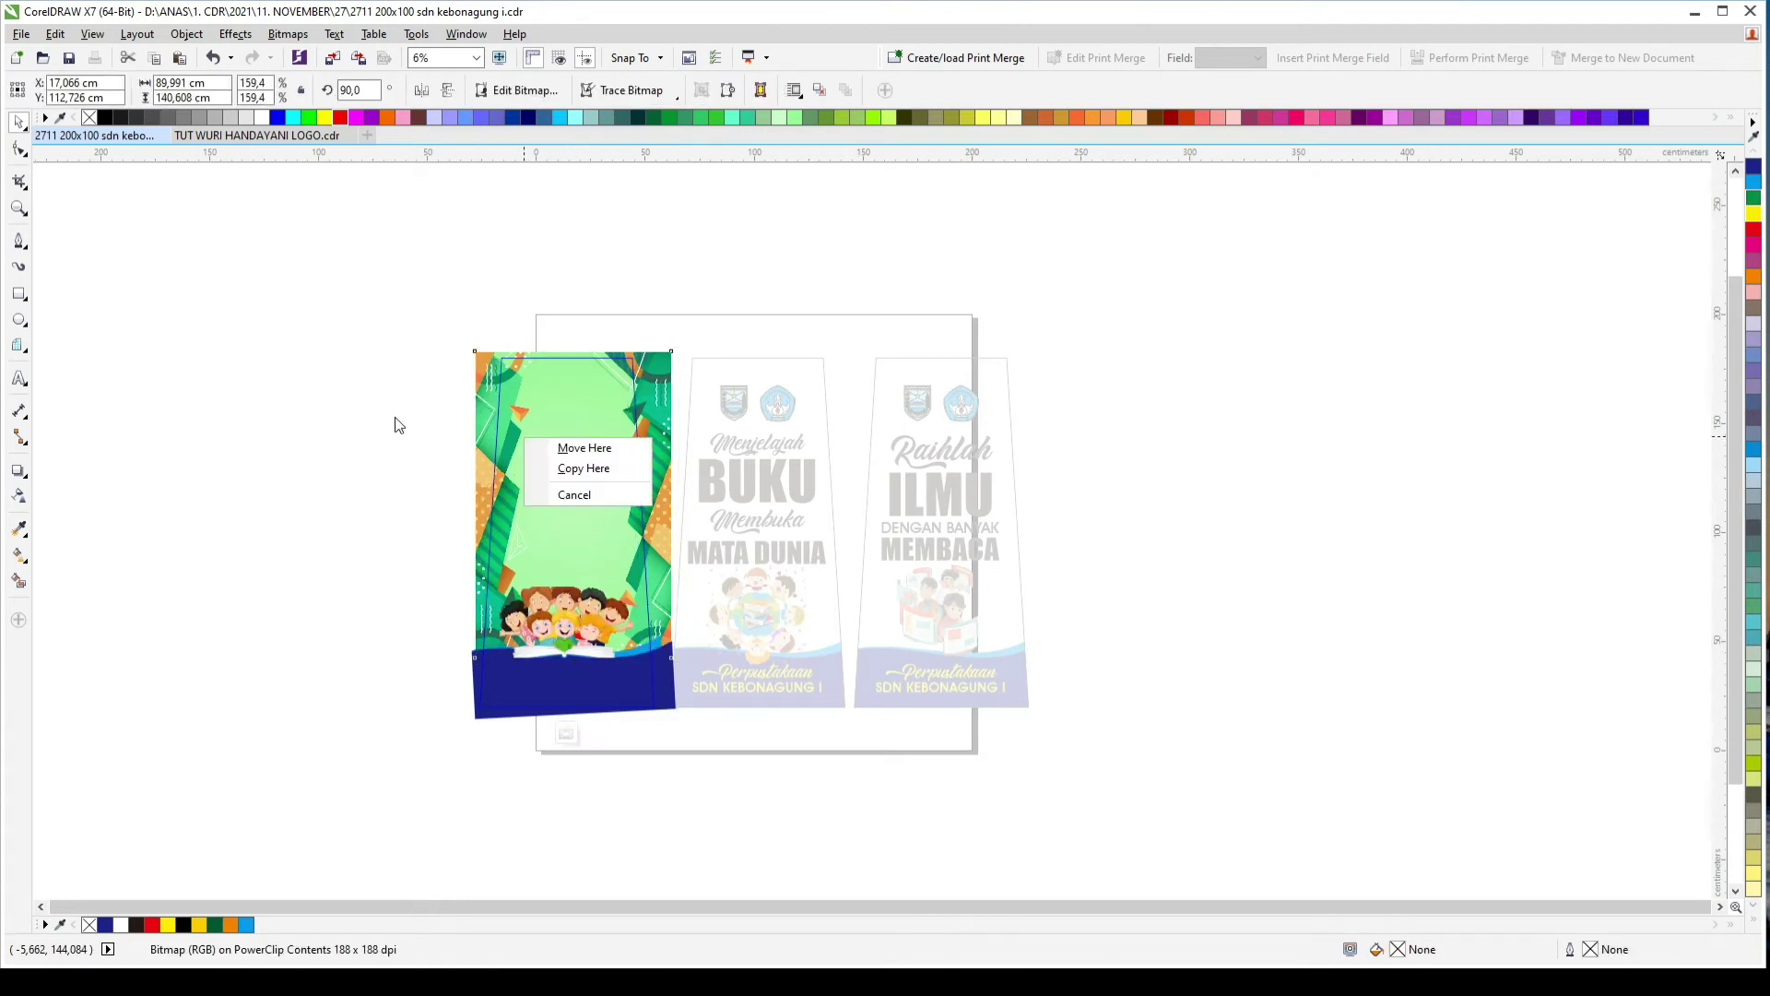
Step: Finish editing the first banner's PowerClip contents and remove the banner shape's black outline
{"action": "left_click", "coordinate": [246, 394]}
{"action": "left_click", "coordinate": [245, 394], "text": "ctrl"}
{"action": "key", "text": "F4"}
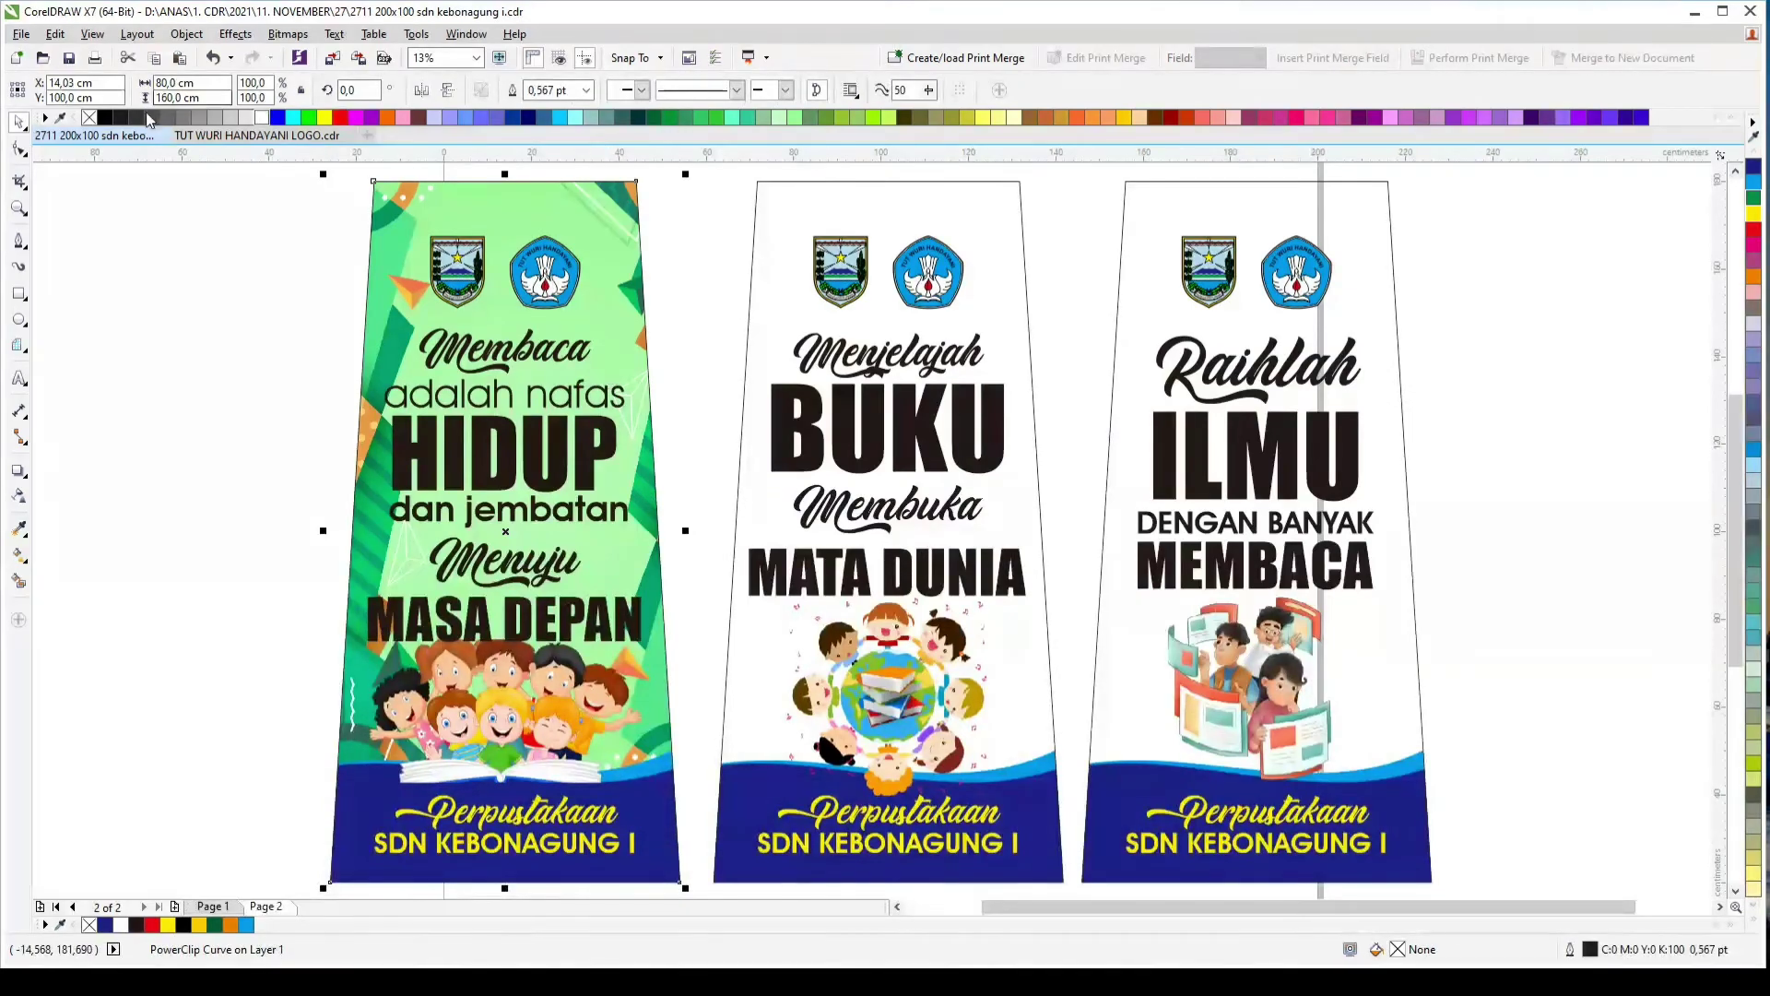
{"action": "left_click", "coordinate": [109, 289]}
Step: Fill the words "Membaca" and "HIDUP" on the first banner with red
{"action": "left_click", "coordinate": [535, 270]}
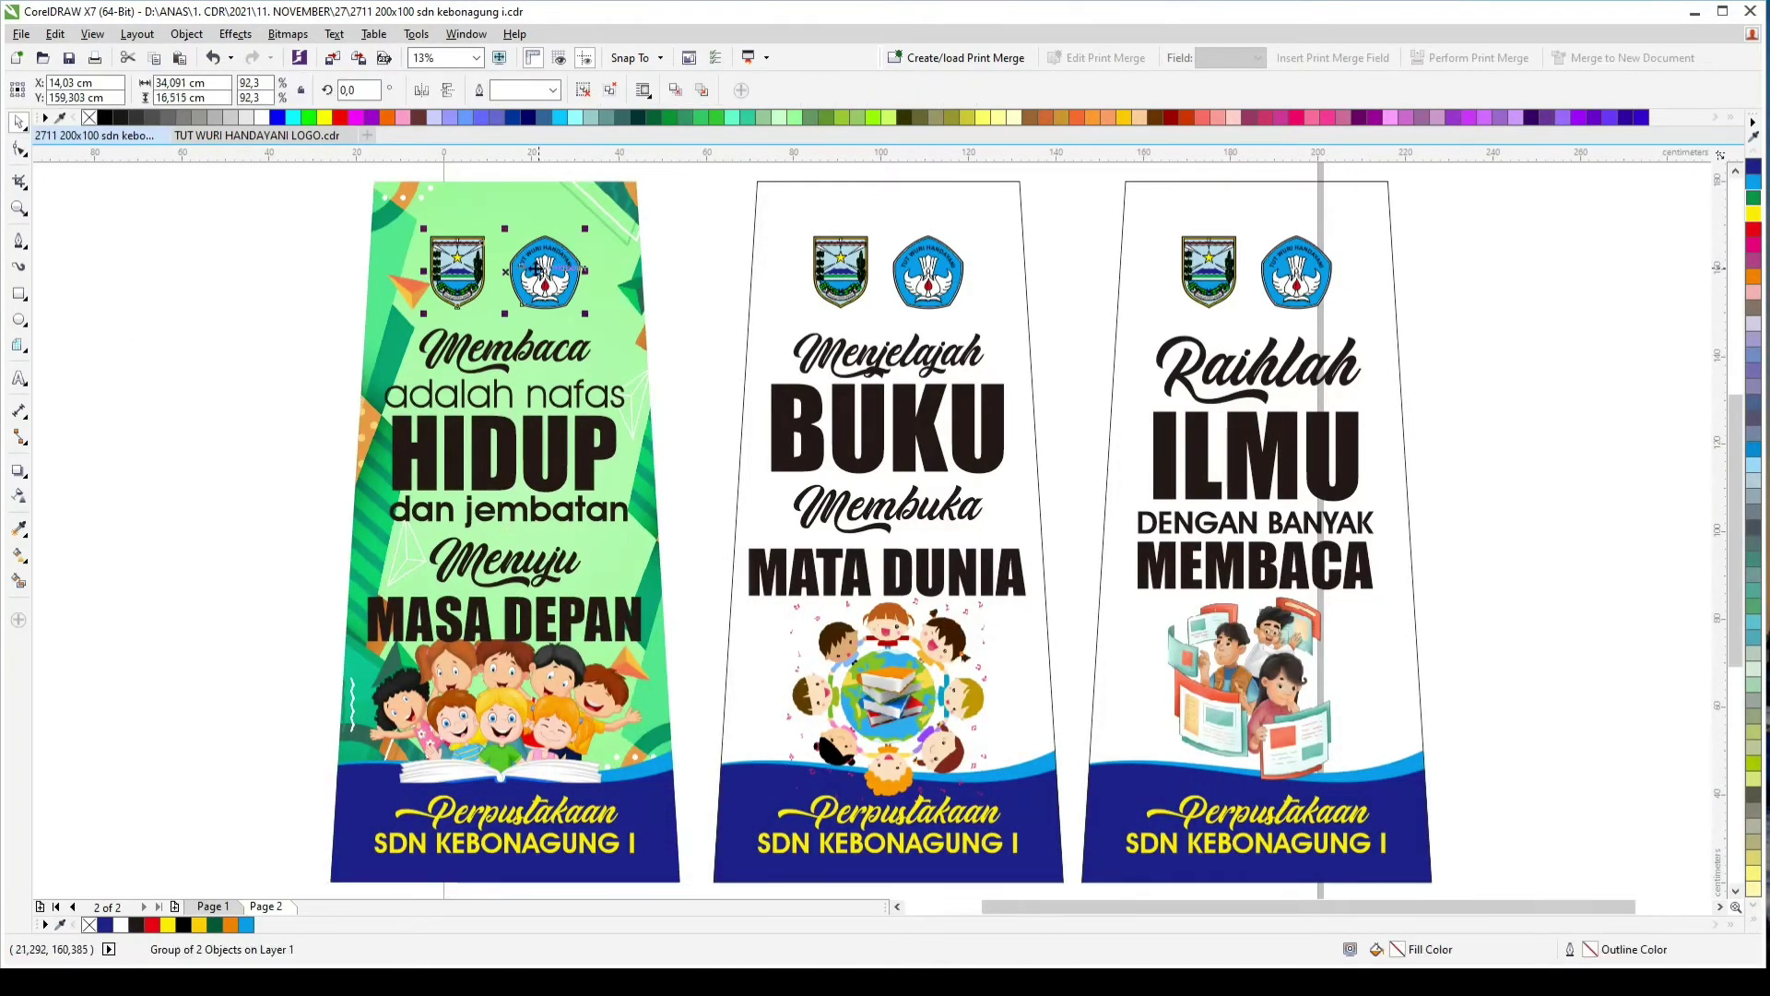
{"action": "scroll", "coordinate": [536, 269], "scroll_direction": "up", "scroll_amount": 1}
{"action": "left_click", "coordinate": [537, 352]}
{"action": "left_click", "coordinate": [535, 415]}
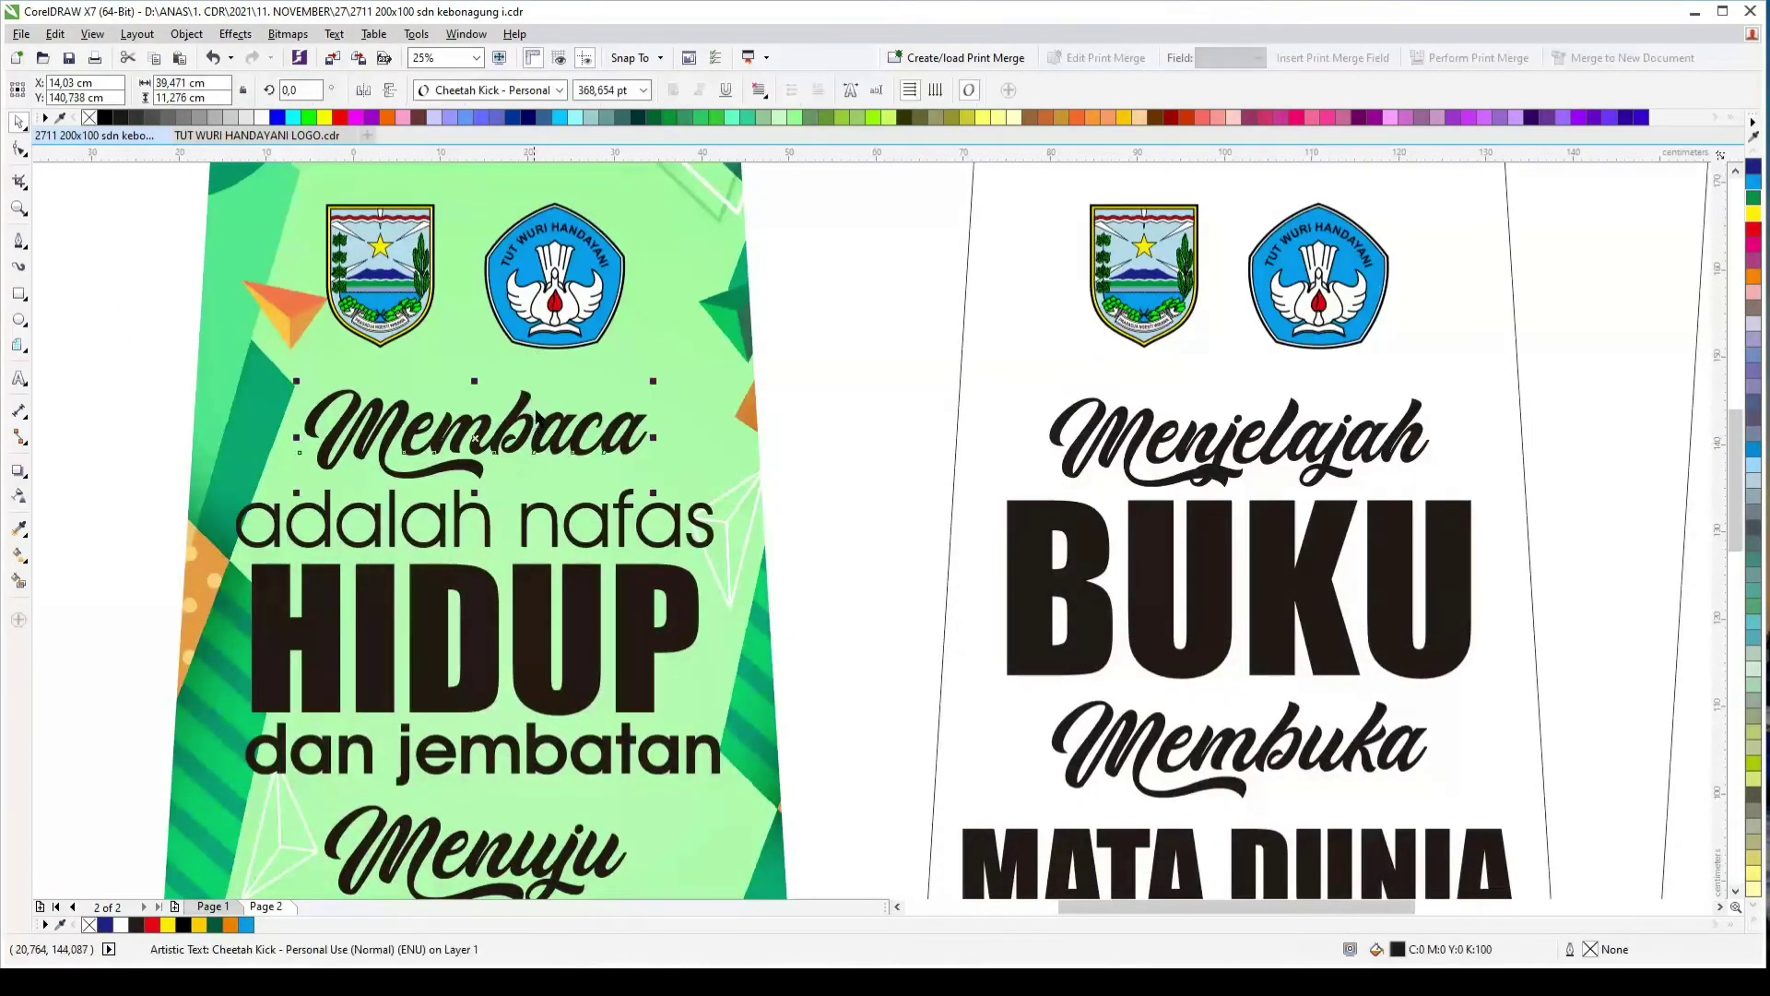
{"action": "left_click", "coordinate": [598, 607], "text": "shift"}
{"action": "left_click", "coordinate": [1753, 233]}
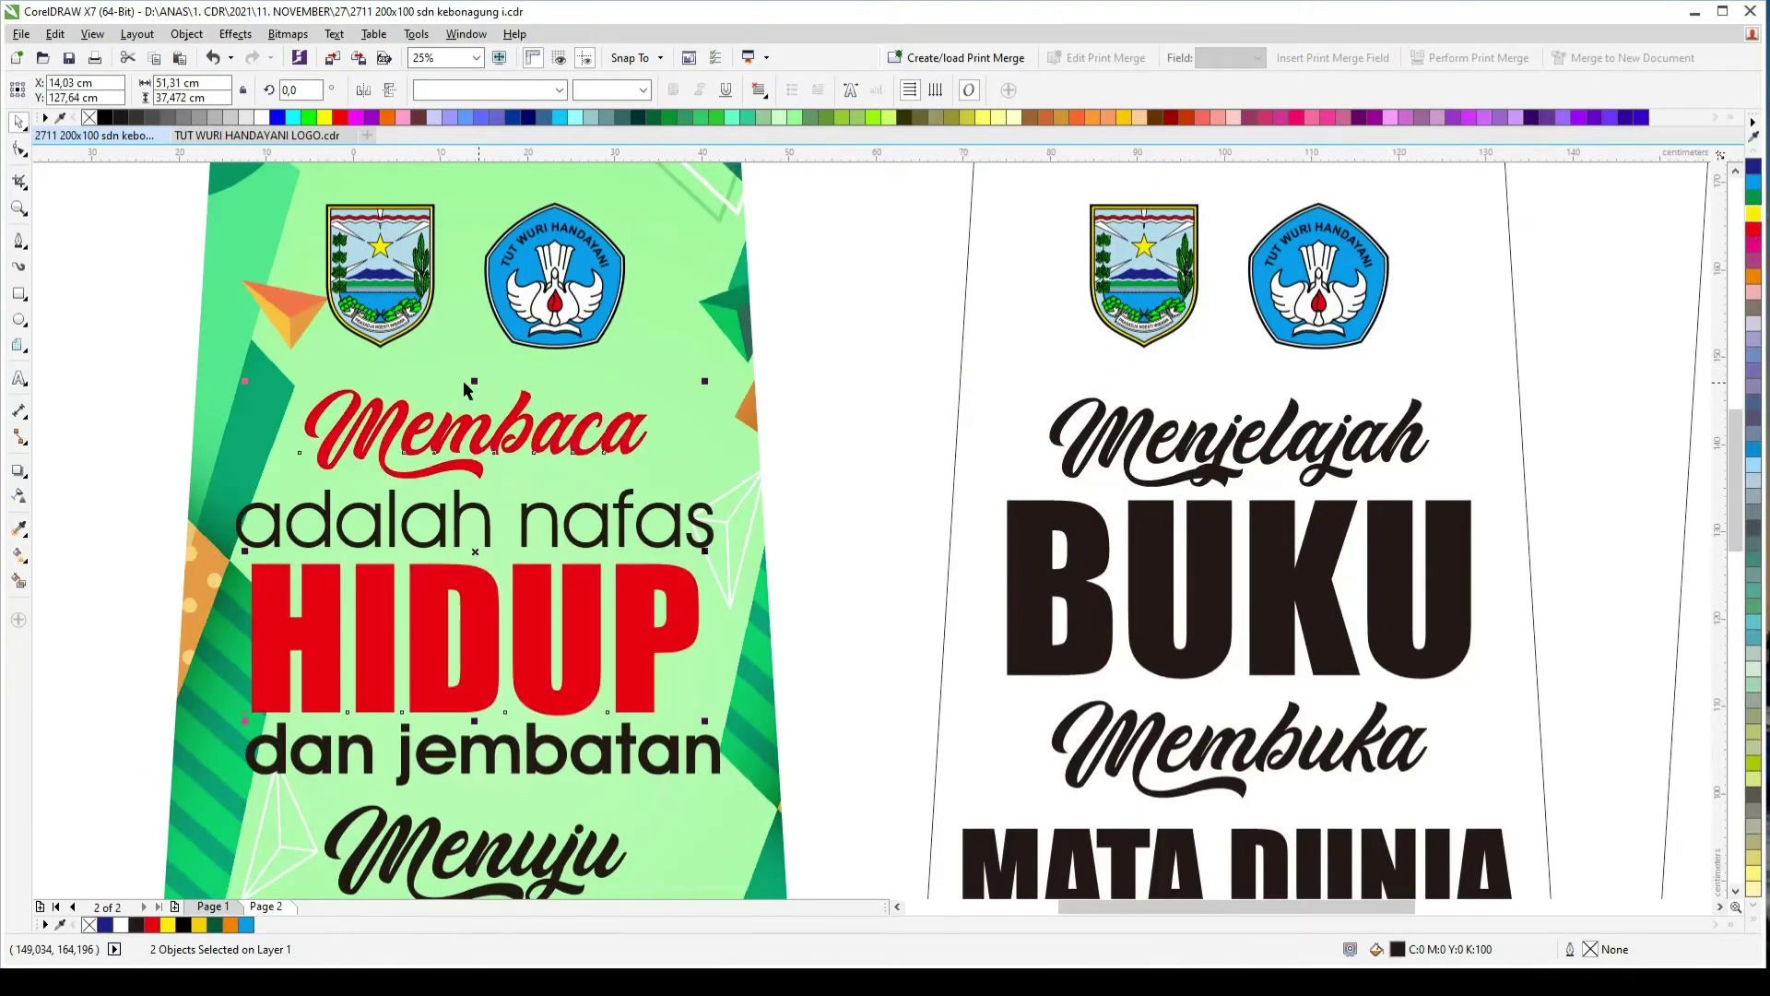
Step: Make the "adalah nafas" line bold and centre it horizontally on the first banner
{"action": "left_click", "coordinate": [95, 400]}
{"action": "scroll", "coordinate": [824, 337], "scroll_direction": "down", "scroll_amount": 2}
{"action": "left_click", "coordinate": [726, 421]}
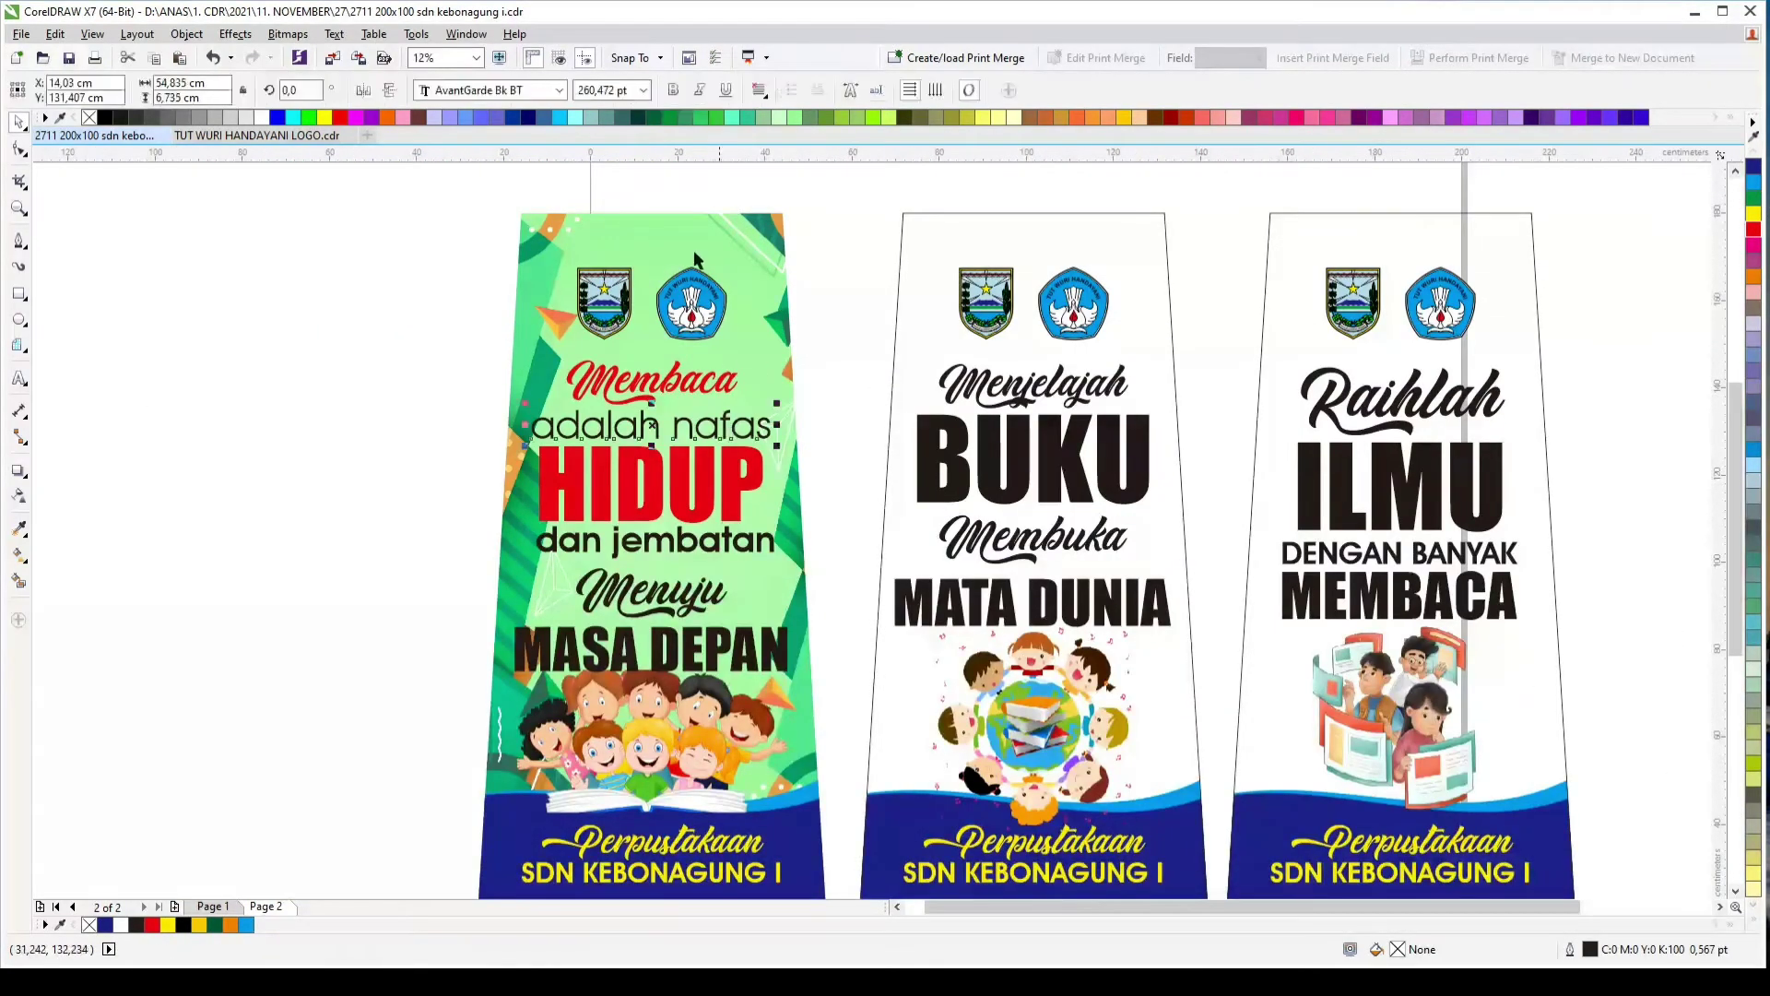
{"action": "left_click", "coordinate": [672, 89]}
{"action": "left_click", "coordinate": [743, 336], "text": "shift"}
{"action": "key", "text": "c"}
{"action": "left_click", "coordinate": [451, 400]}
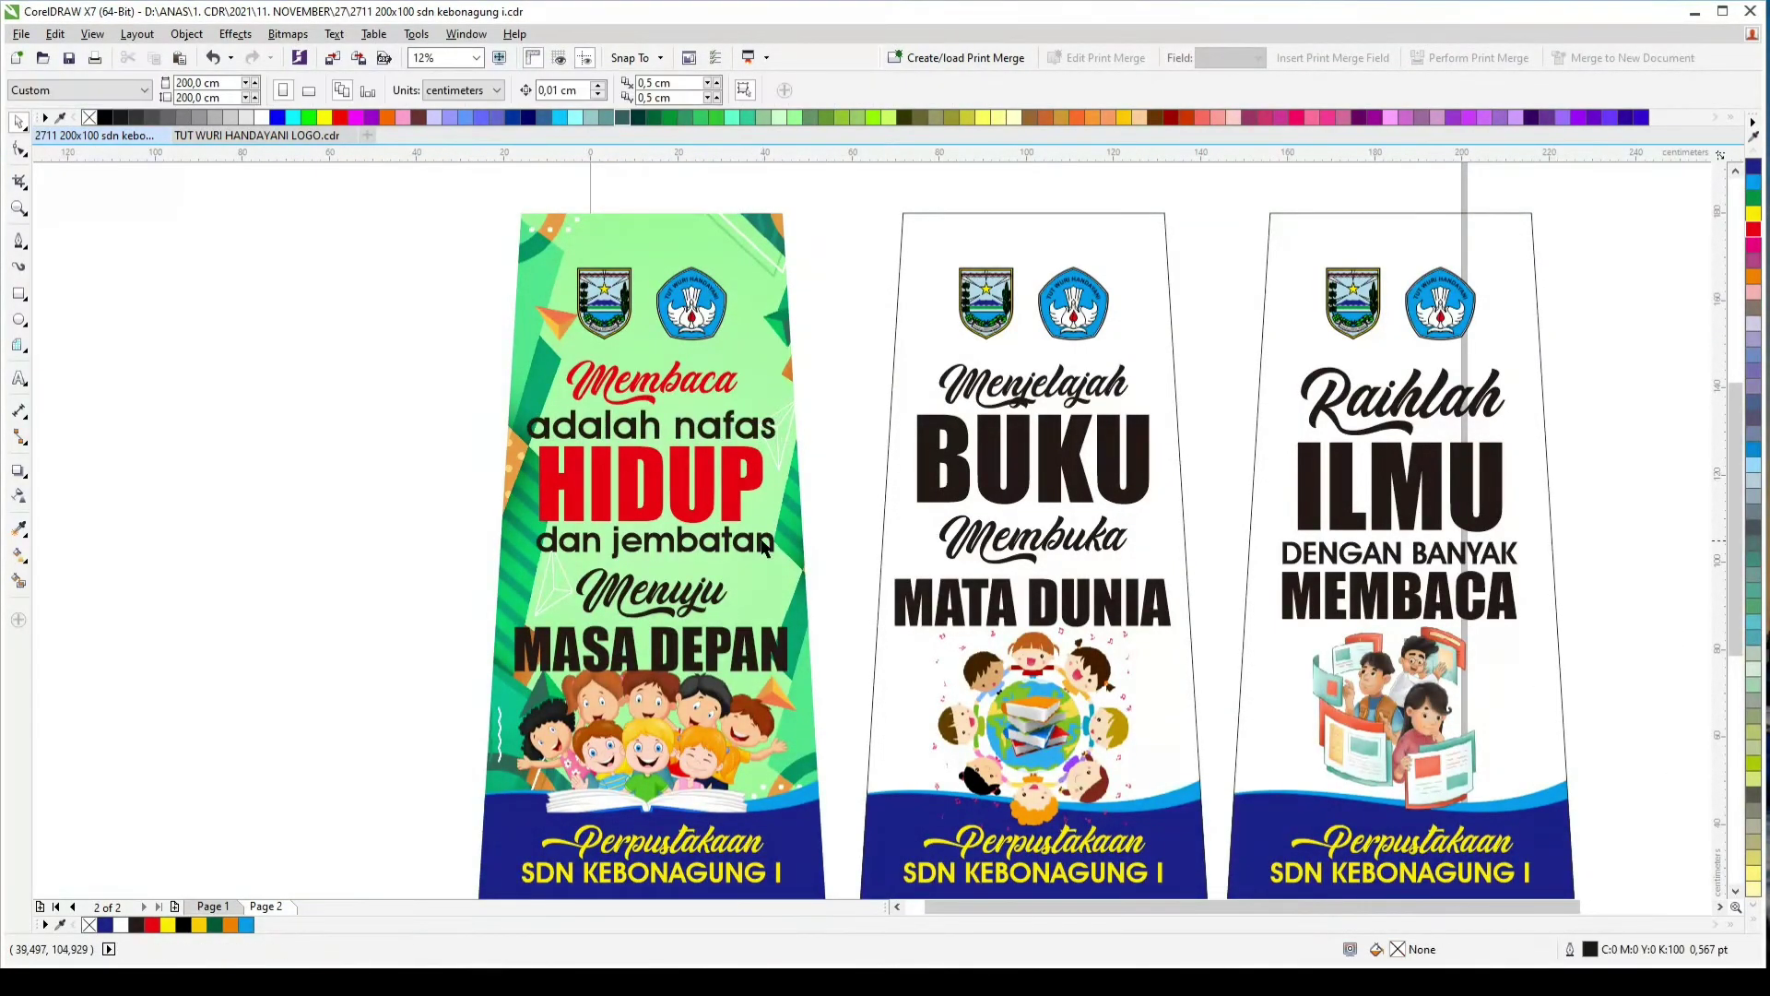
Step: Fill the "MASA DEPAN" line on the first banner with red
{"action": "left_click", "coordinate": [749, 551]}
{"action": "left_click", "coordinate": [716, 605]}
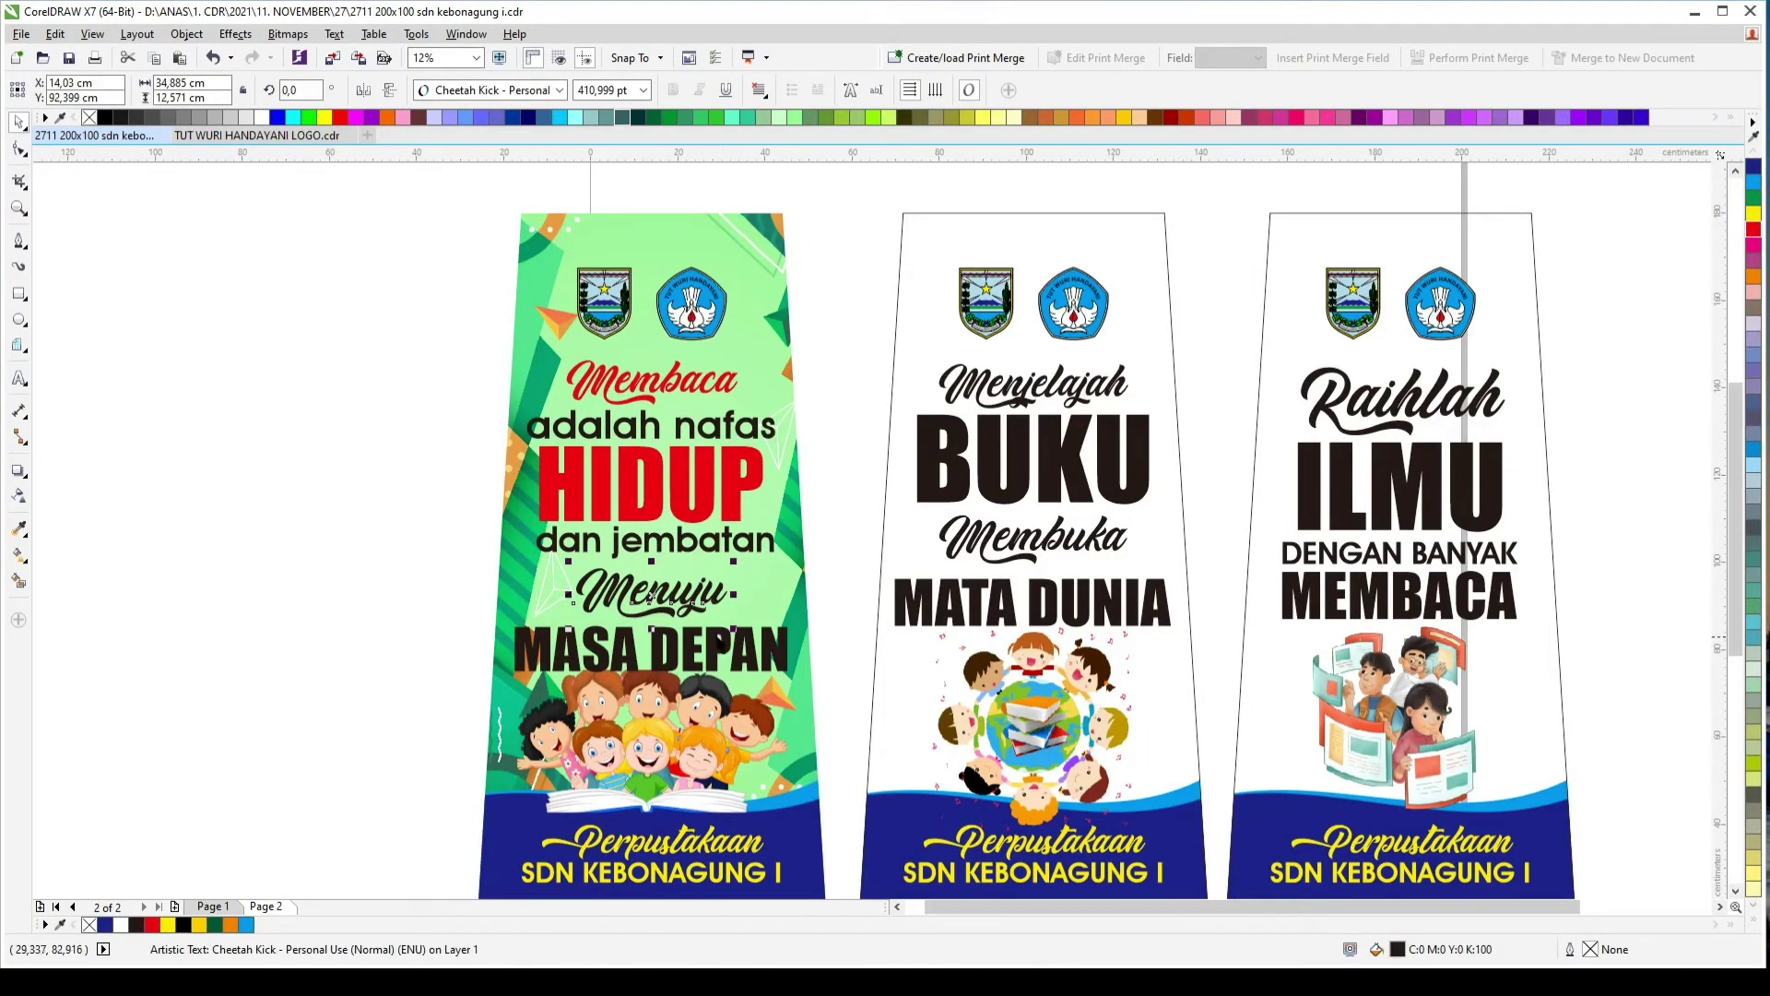
{"action": "left_click", "coordinate": [720, 621], "text": "shift"}
{"action": "left_click", "coordinate": [365, 535]}
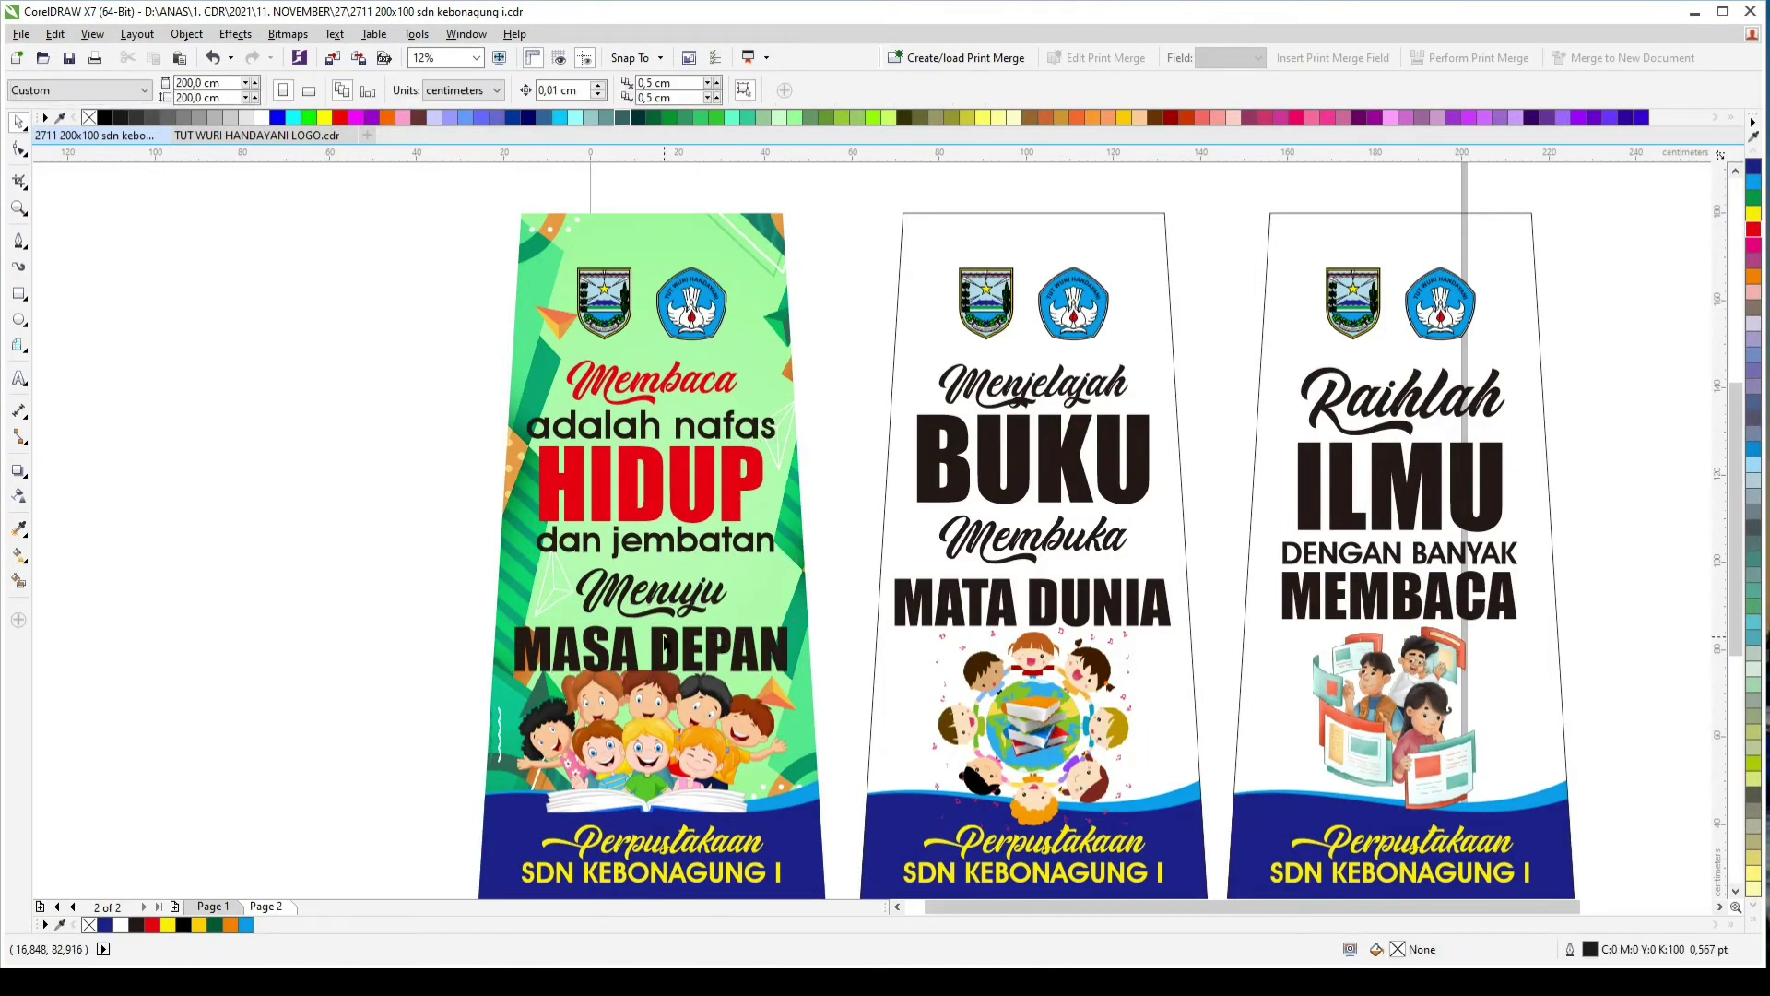
{"action": "left_click", "coordinate": [668, 642]}
{"action": "left_click", "coordinate": [1754, 232]}
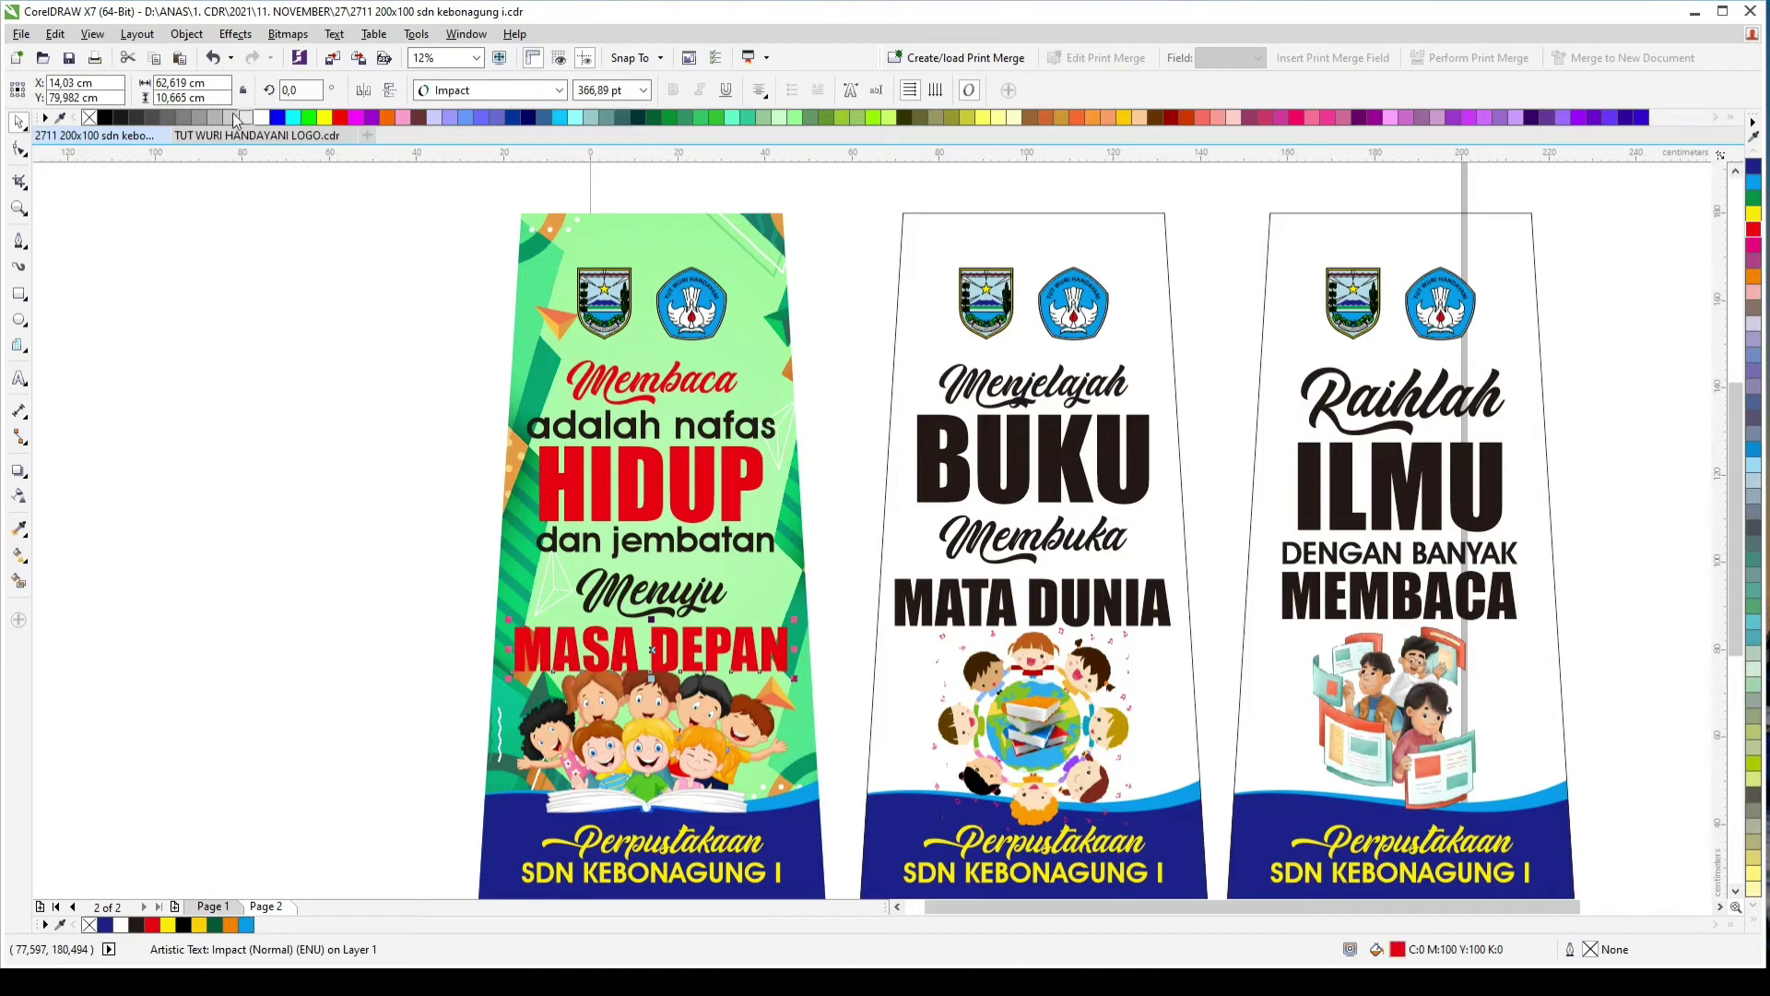
Step: Give "MASA DEPAN" a white 85 pt outline placed behind the fill and scaling with the object
{"action": "right_click", "coordinate": [263, 118]}
{"action": "key", "text": "F12"}
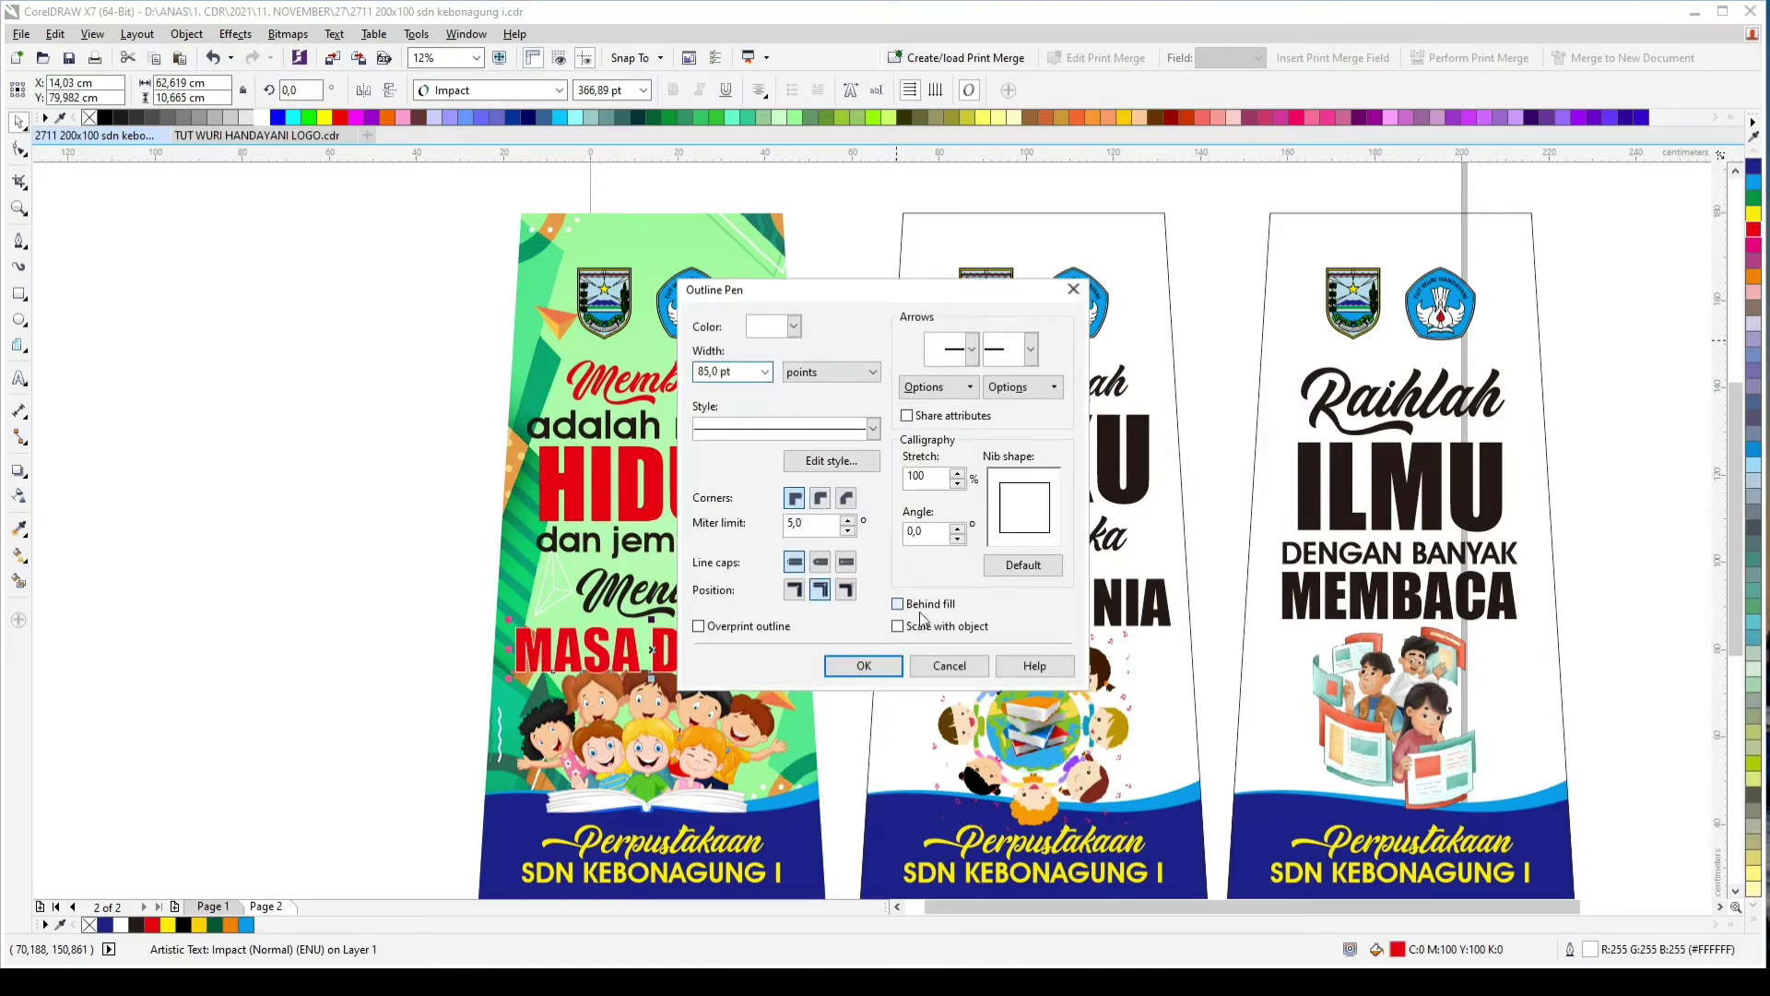
{"action": "left_click", "coordinate": [863, 666]}
Step: Raise the miter limit of the "MASA DEPAN" outline to 45 degrees
{"action": "scroll", "coordinate": [738, 646], "scroll_direction": "up", "scroll_amount": 2}
{"action": "key", "text": "F12"}
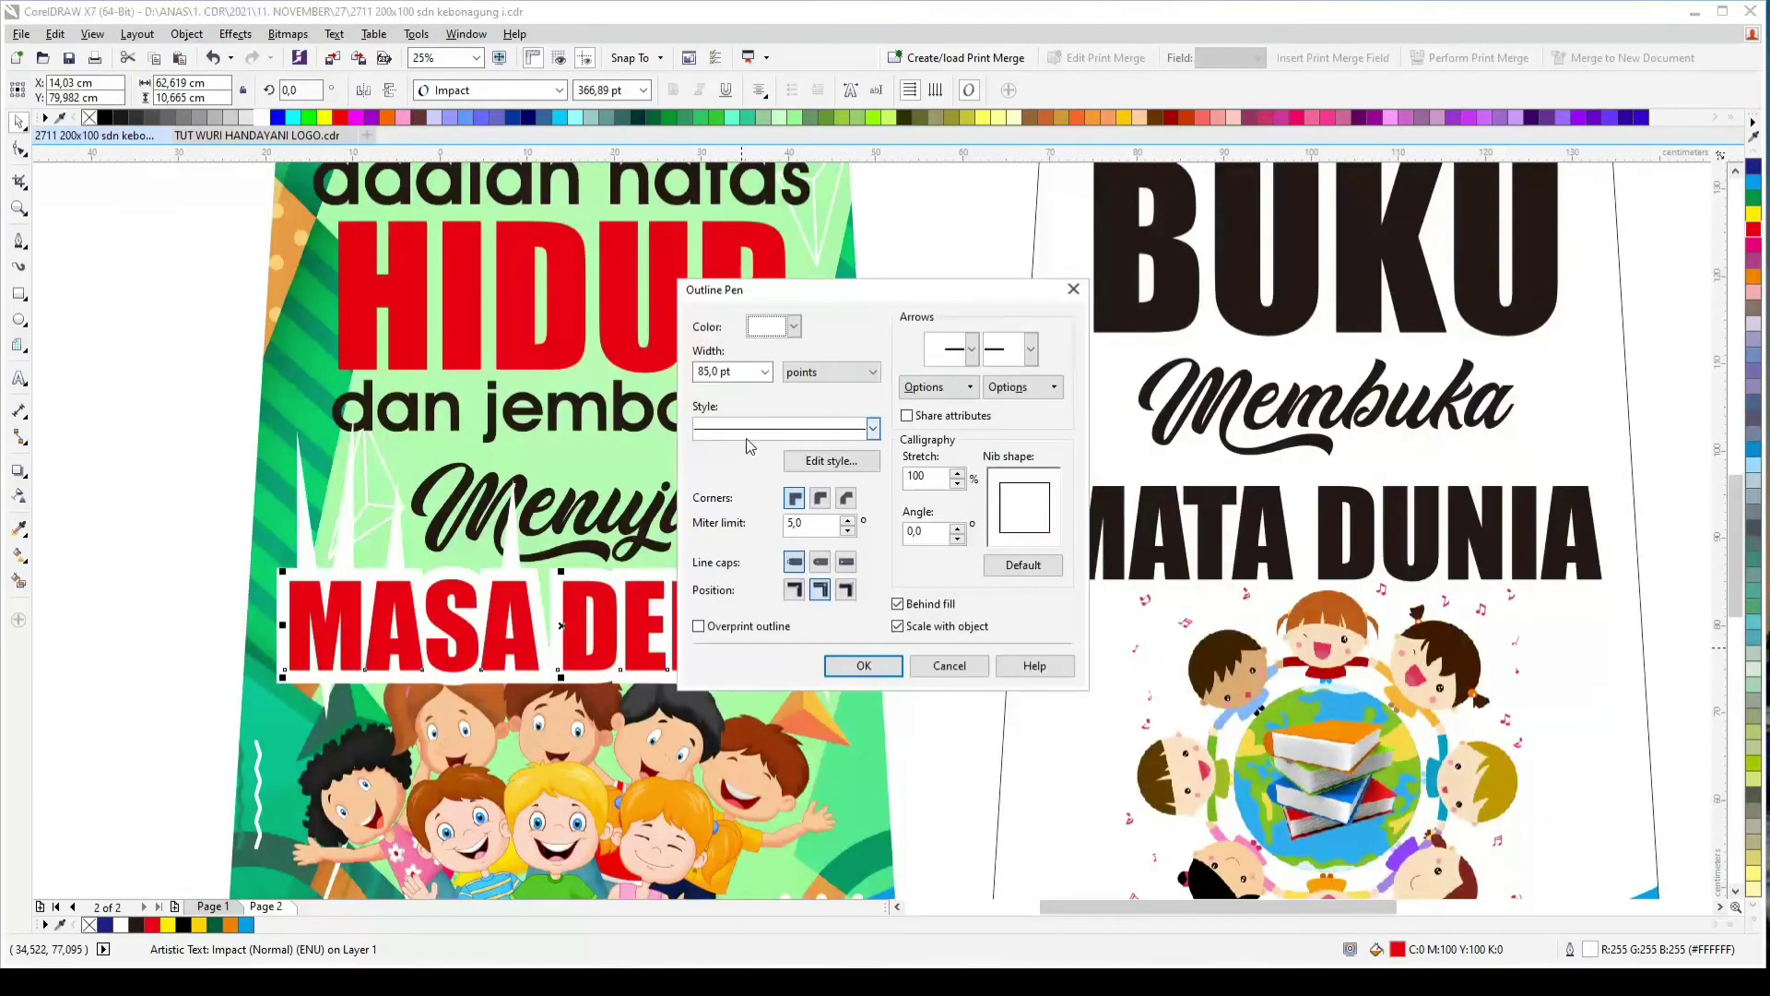
{"action": "type", "text": "45"}
{"action": "key", "text": "Return"}
{"action": "key", "text": "F12"}
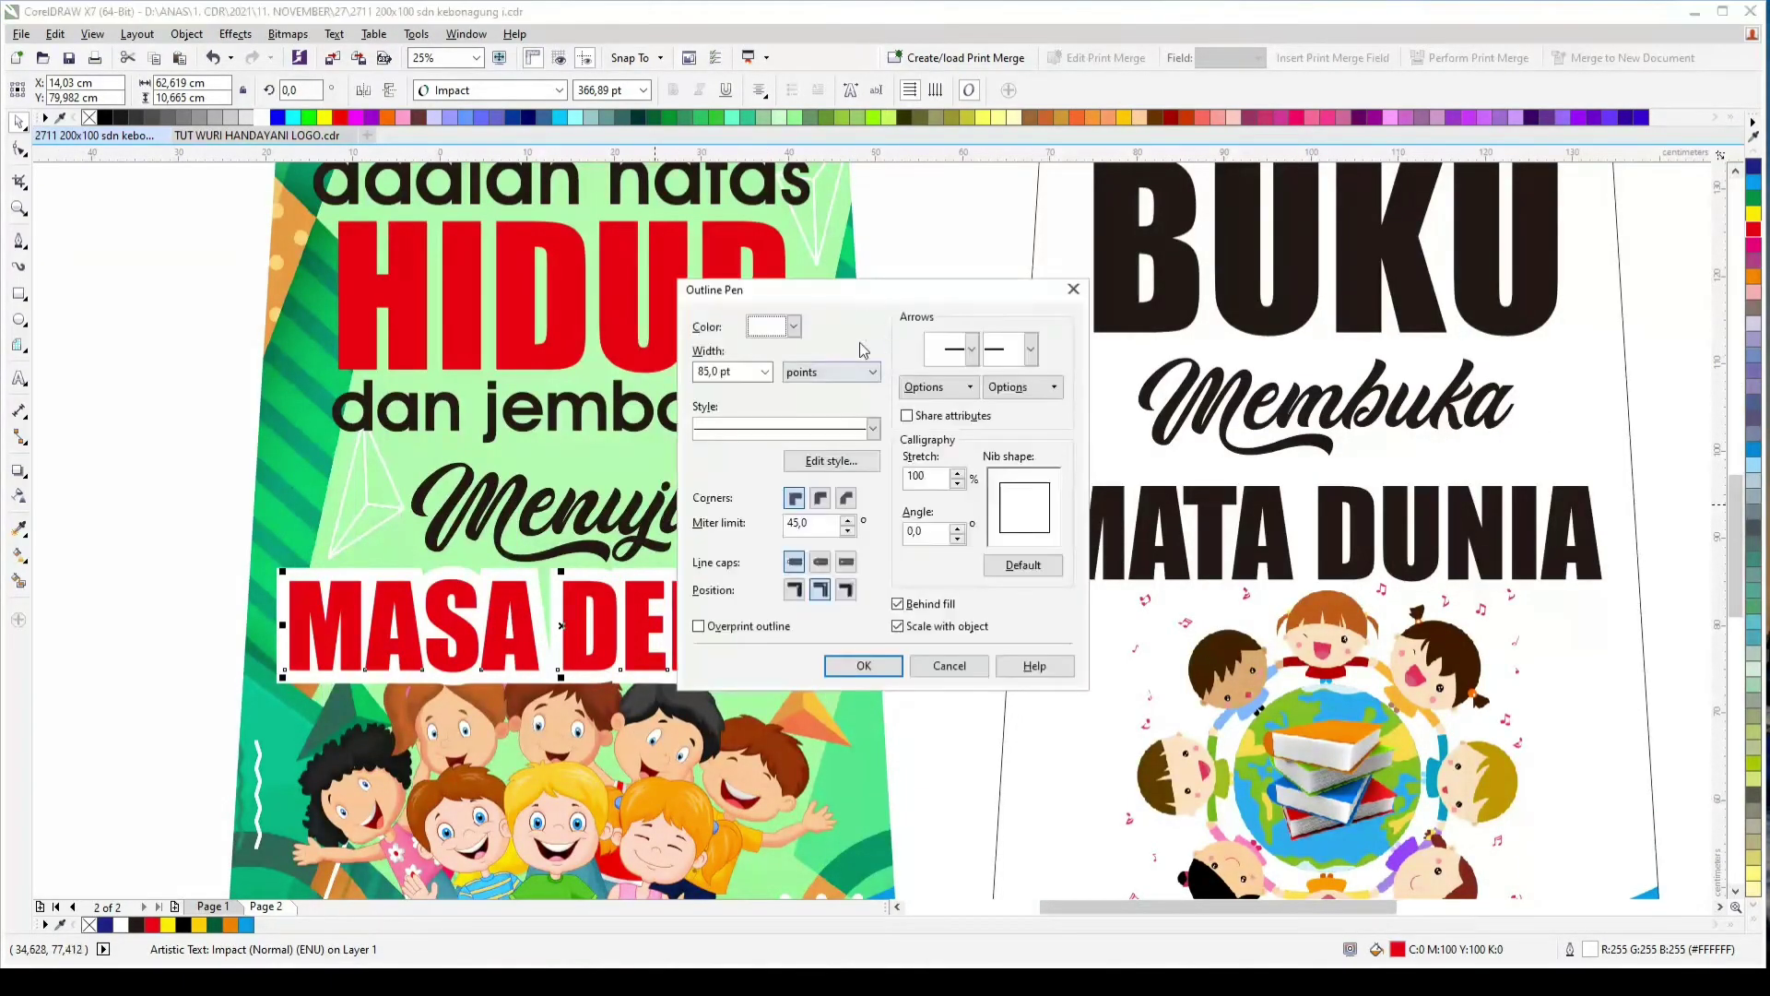
{"action": "key", "text": "Return"}
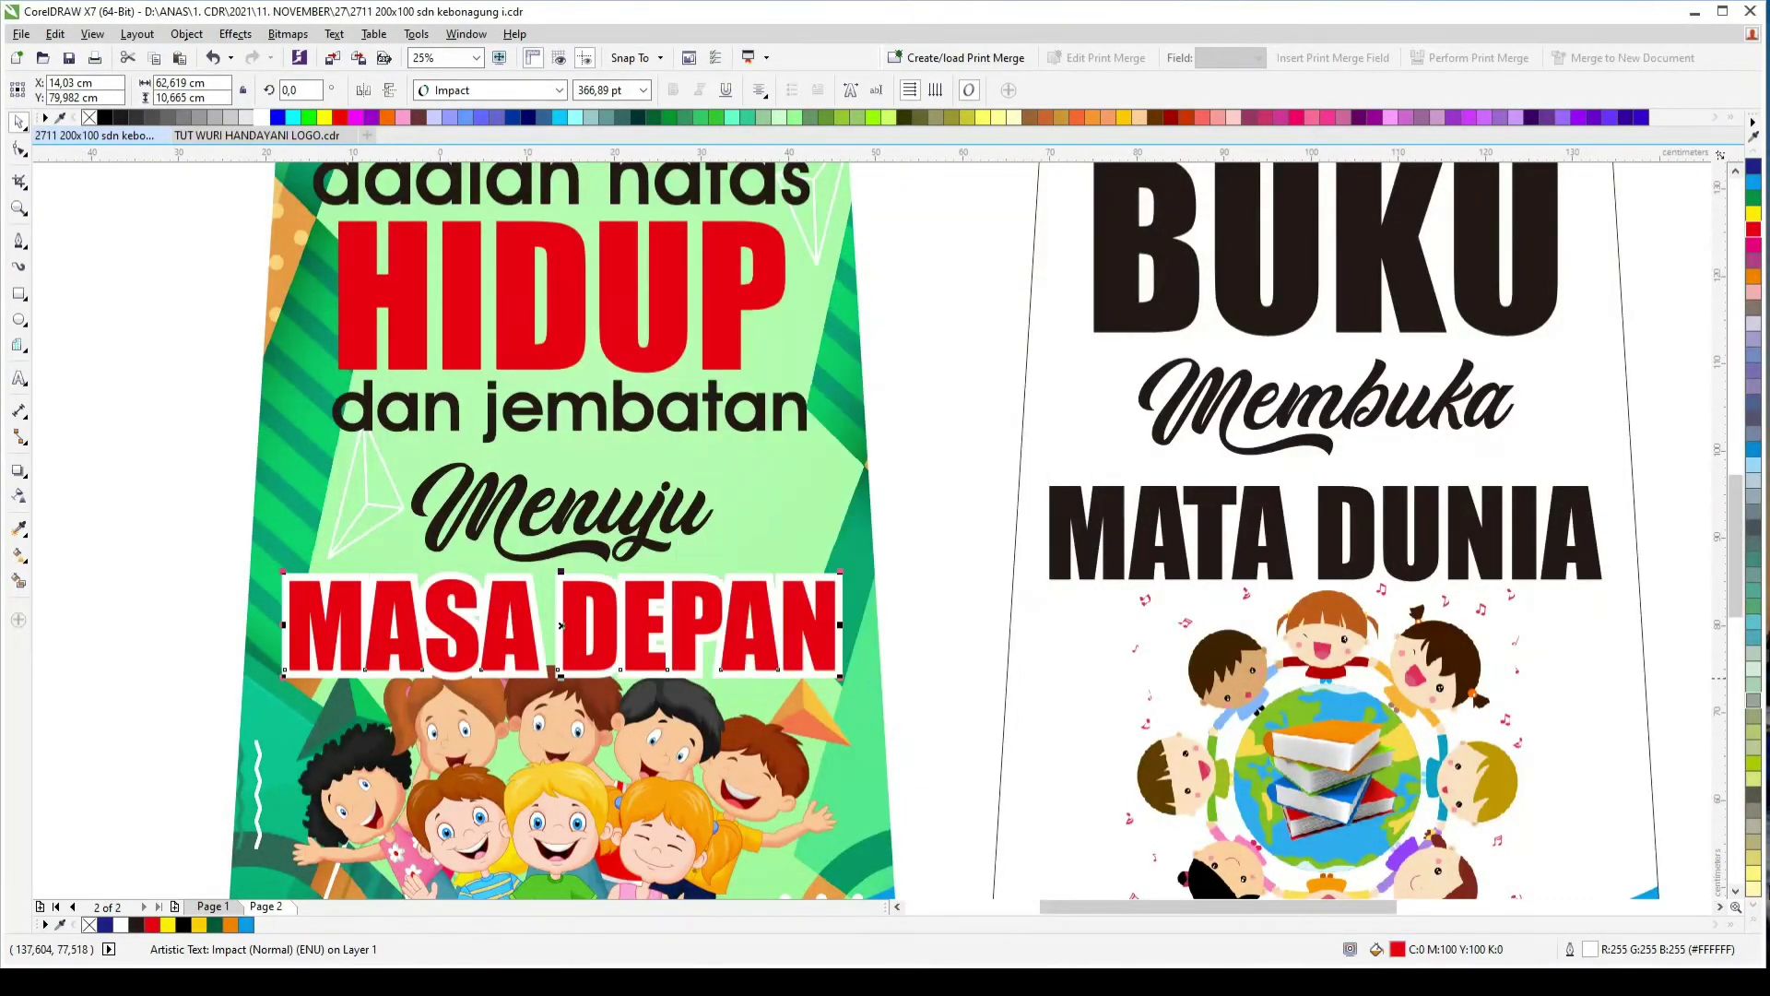
Step: Recolour "MASA DEPAN" with a yellow fill and a black outline
{"action": "left_click", "coordinate": [1752, 895]}
{"action": "left_click", "coordinate": [1722, 270]}
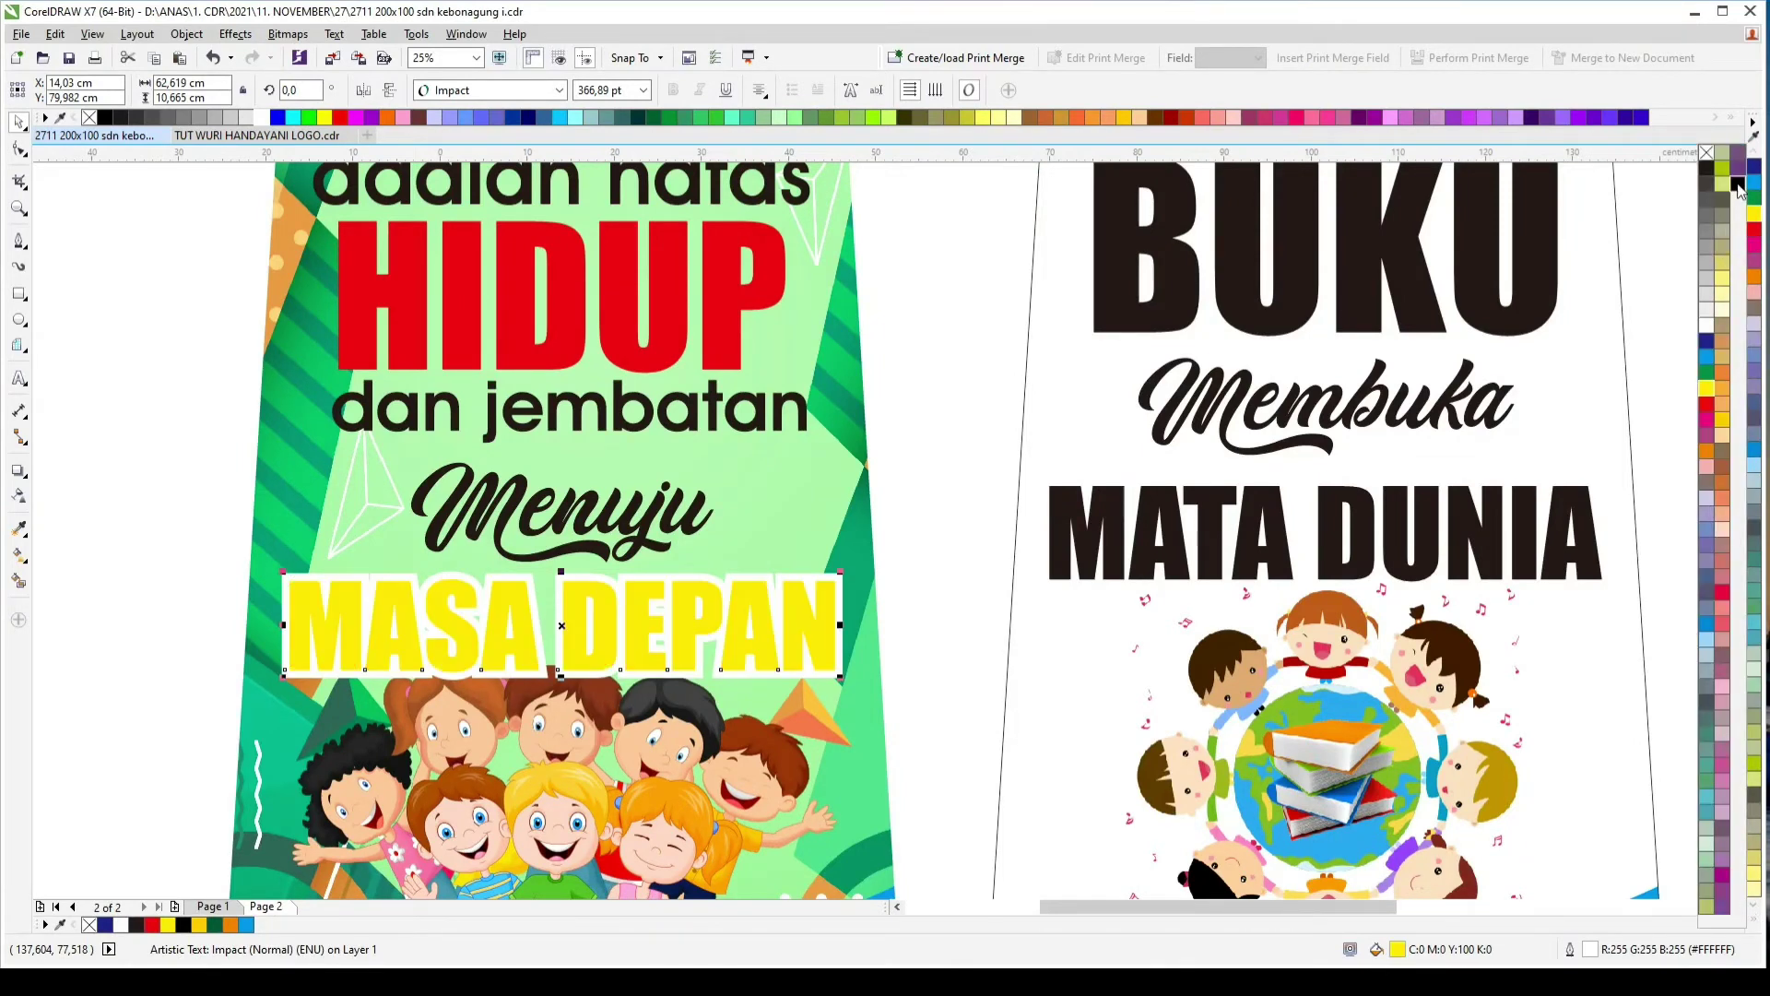
{"action": "right_click", "coordinate": [1737, 183]}
Step: Add a single-step white outside contour of about 1.4 cm around "HIDUP" on the first banner
{"action": "left_click", "coordinate": [735, 342]}
{"action": "scroll", "coordinate": [735, 342], "scroll_direction": "down", "scroll_amount": 1}
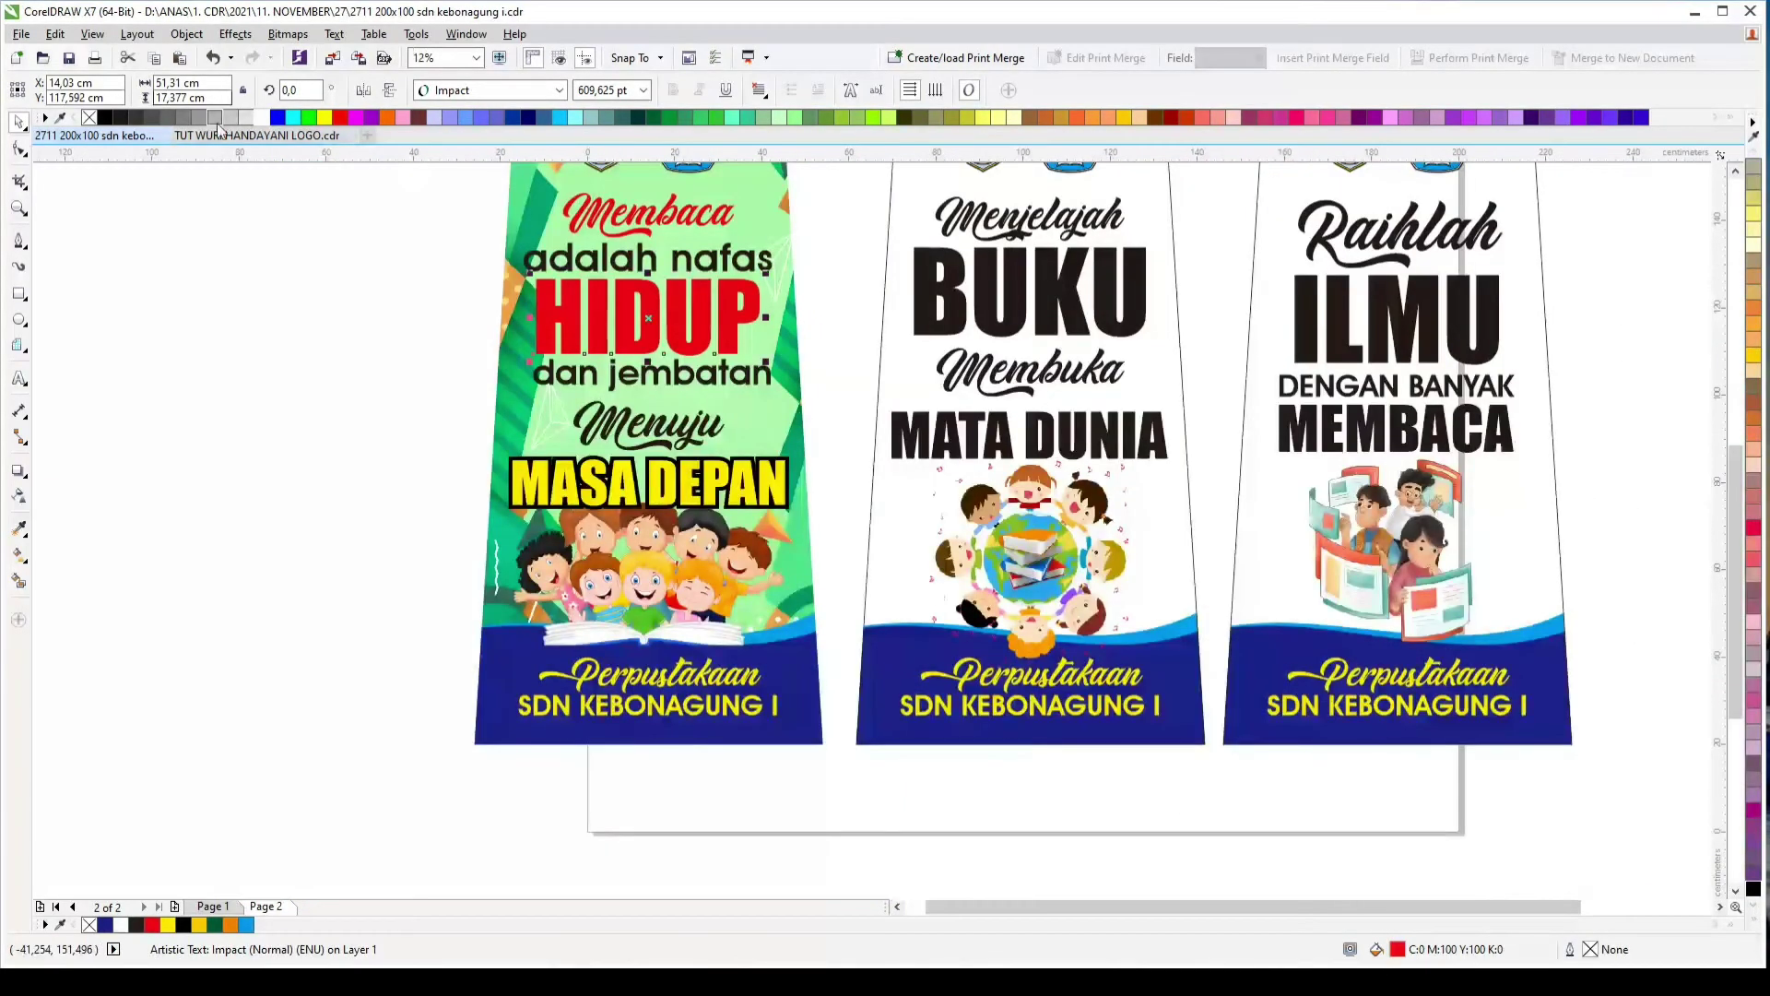
{"action": "left_click", "coordinate": [26, 474]}
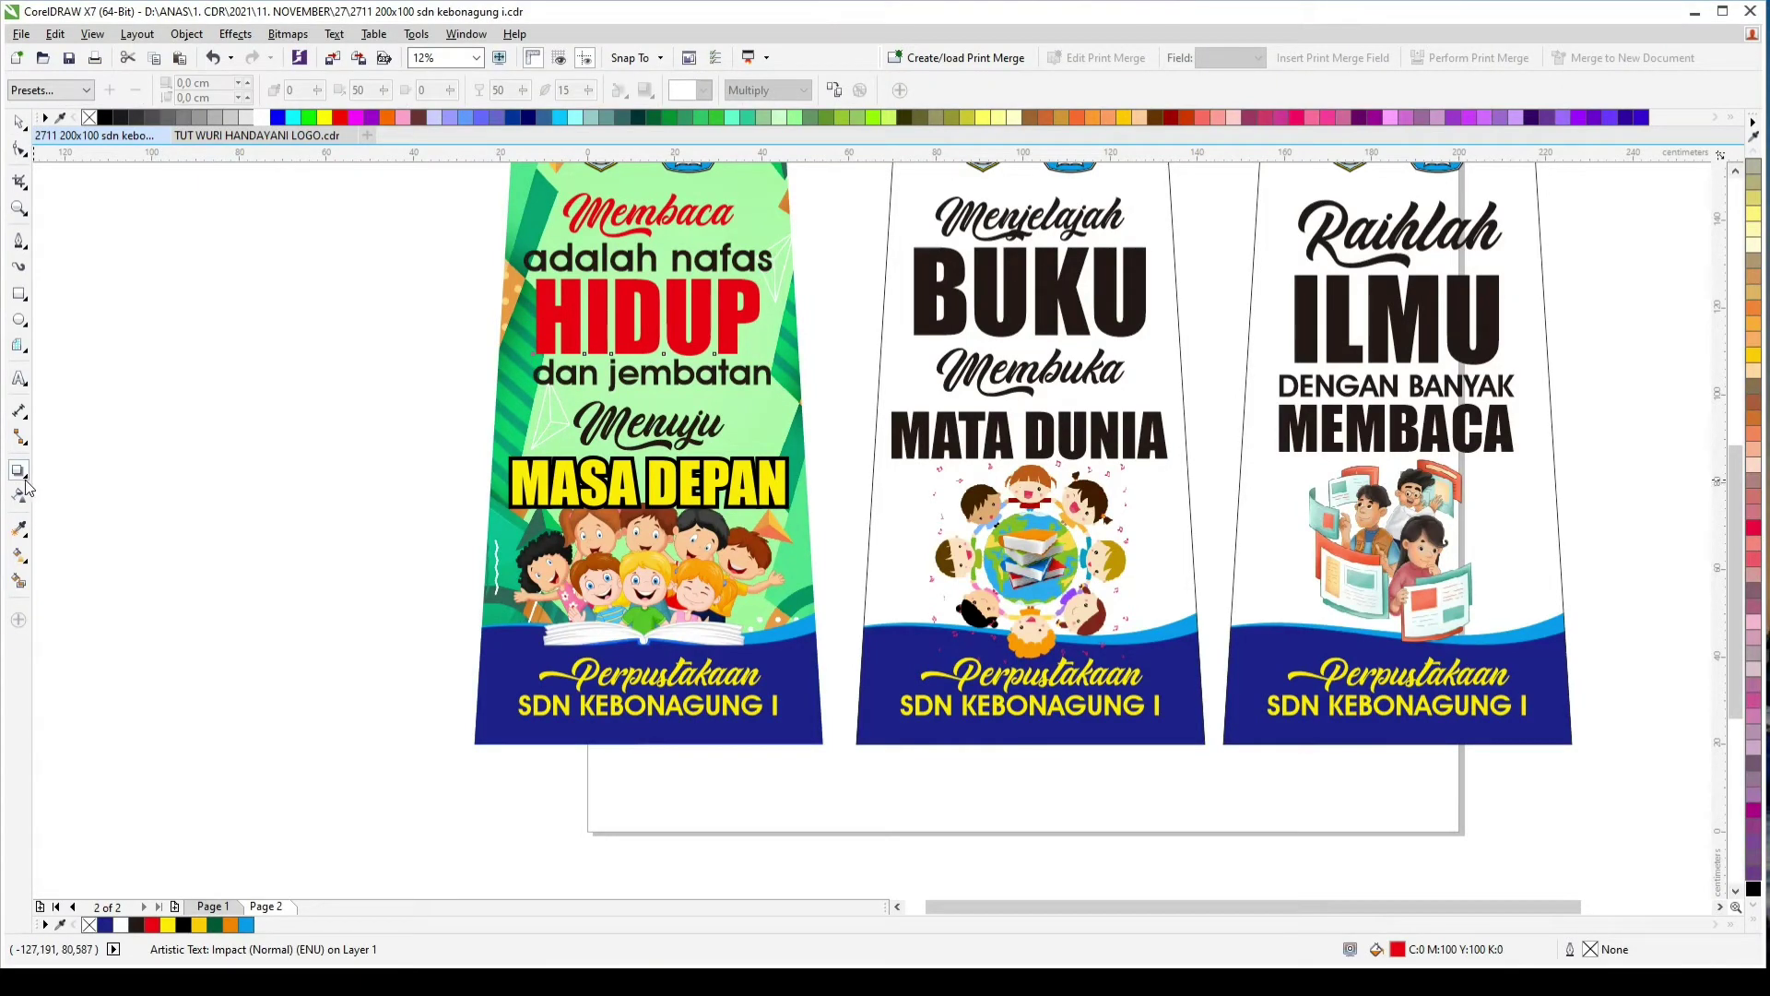
{"action": "left_click", "coordinate": [27, 489]}
{"action": "left_click", "coordinate": [79, 484]}
{"action": "scroll", "coordinate": [752, 313], "scroll_direction": "up", "scroll_amount": 1}
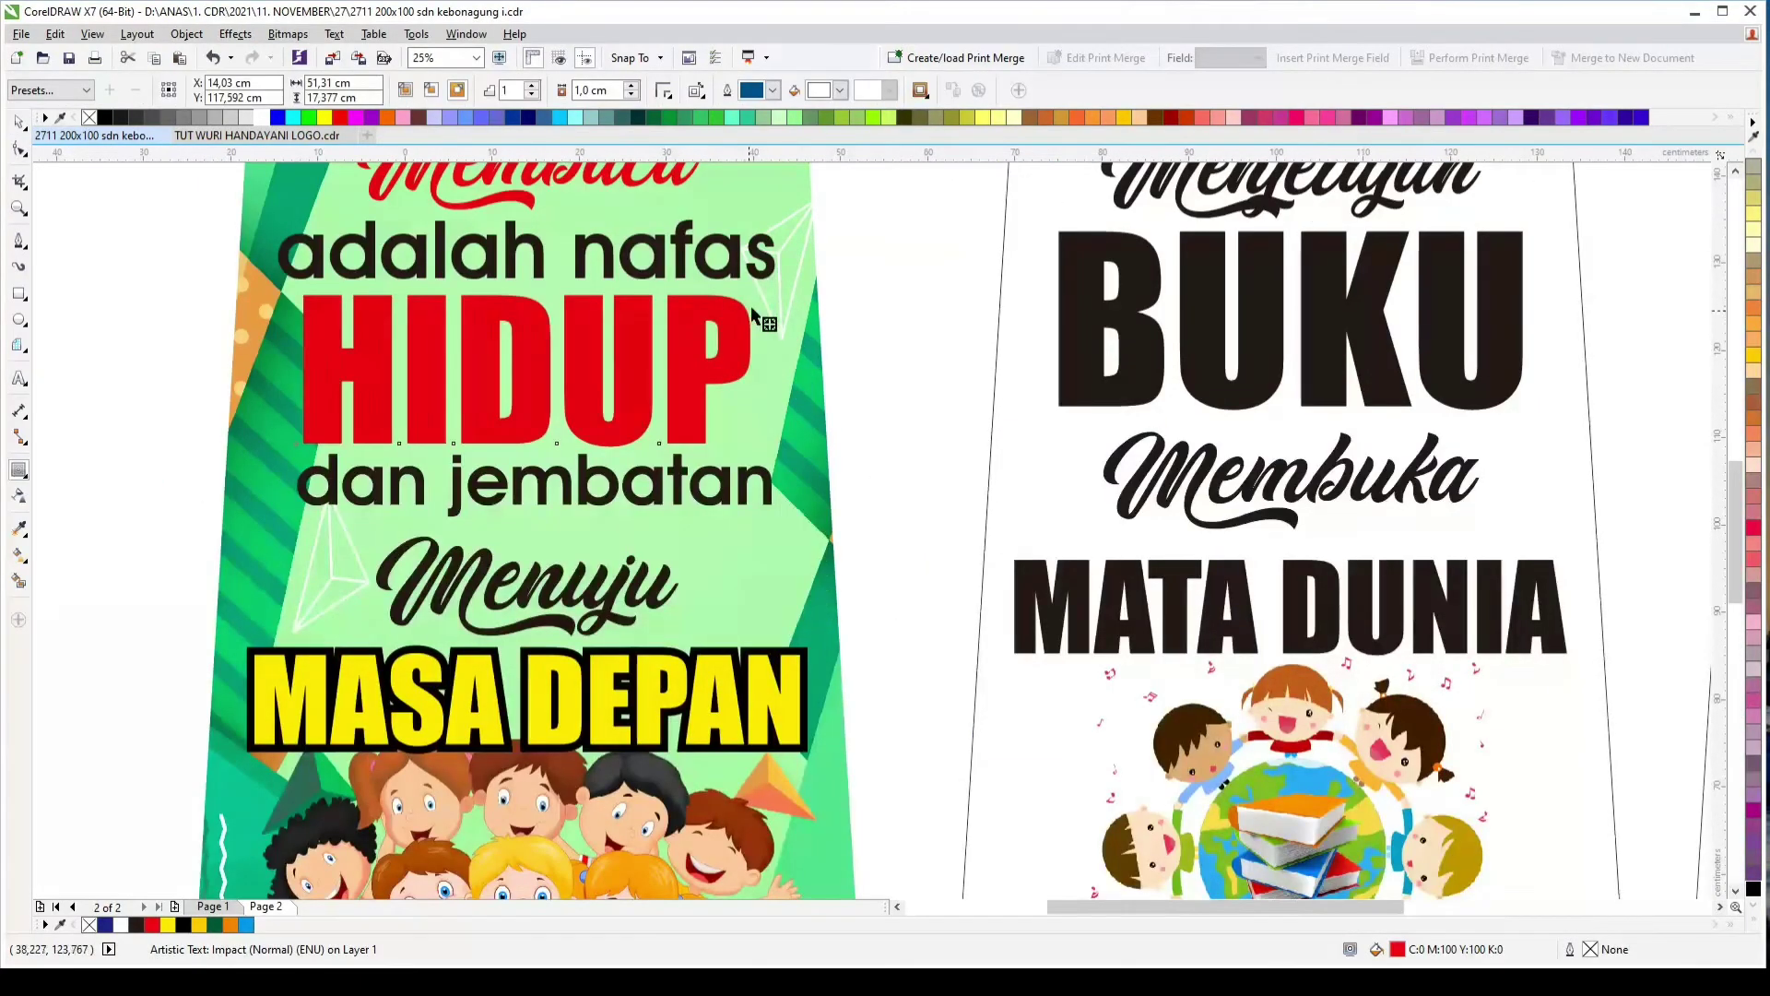
{"action": "left_click_drag", "start_coordinate": [753, 316], "coordinate": [763, 305]}
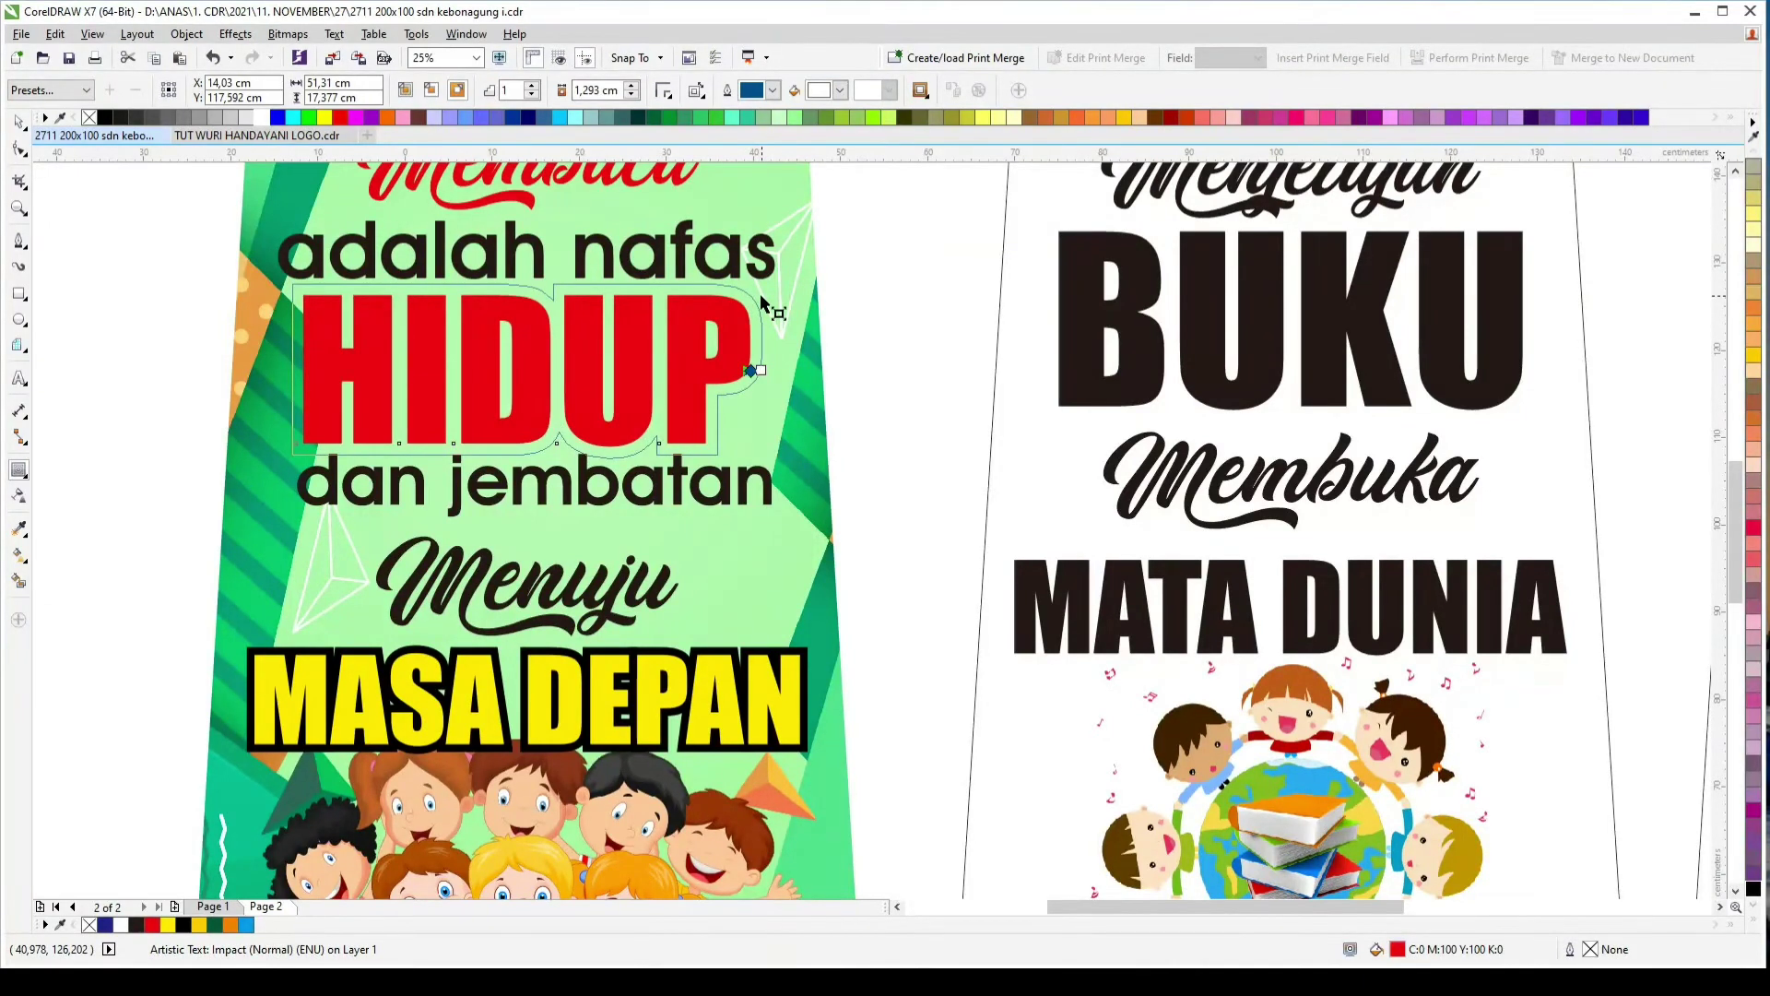
{"action": "left_click_drag", "start_coordinate": [762, 305], "coordinate": [764, 306]}
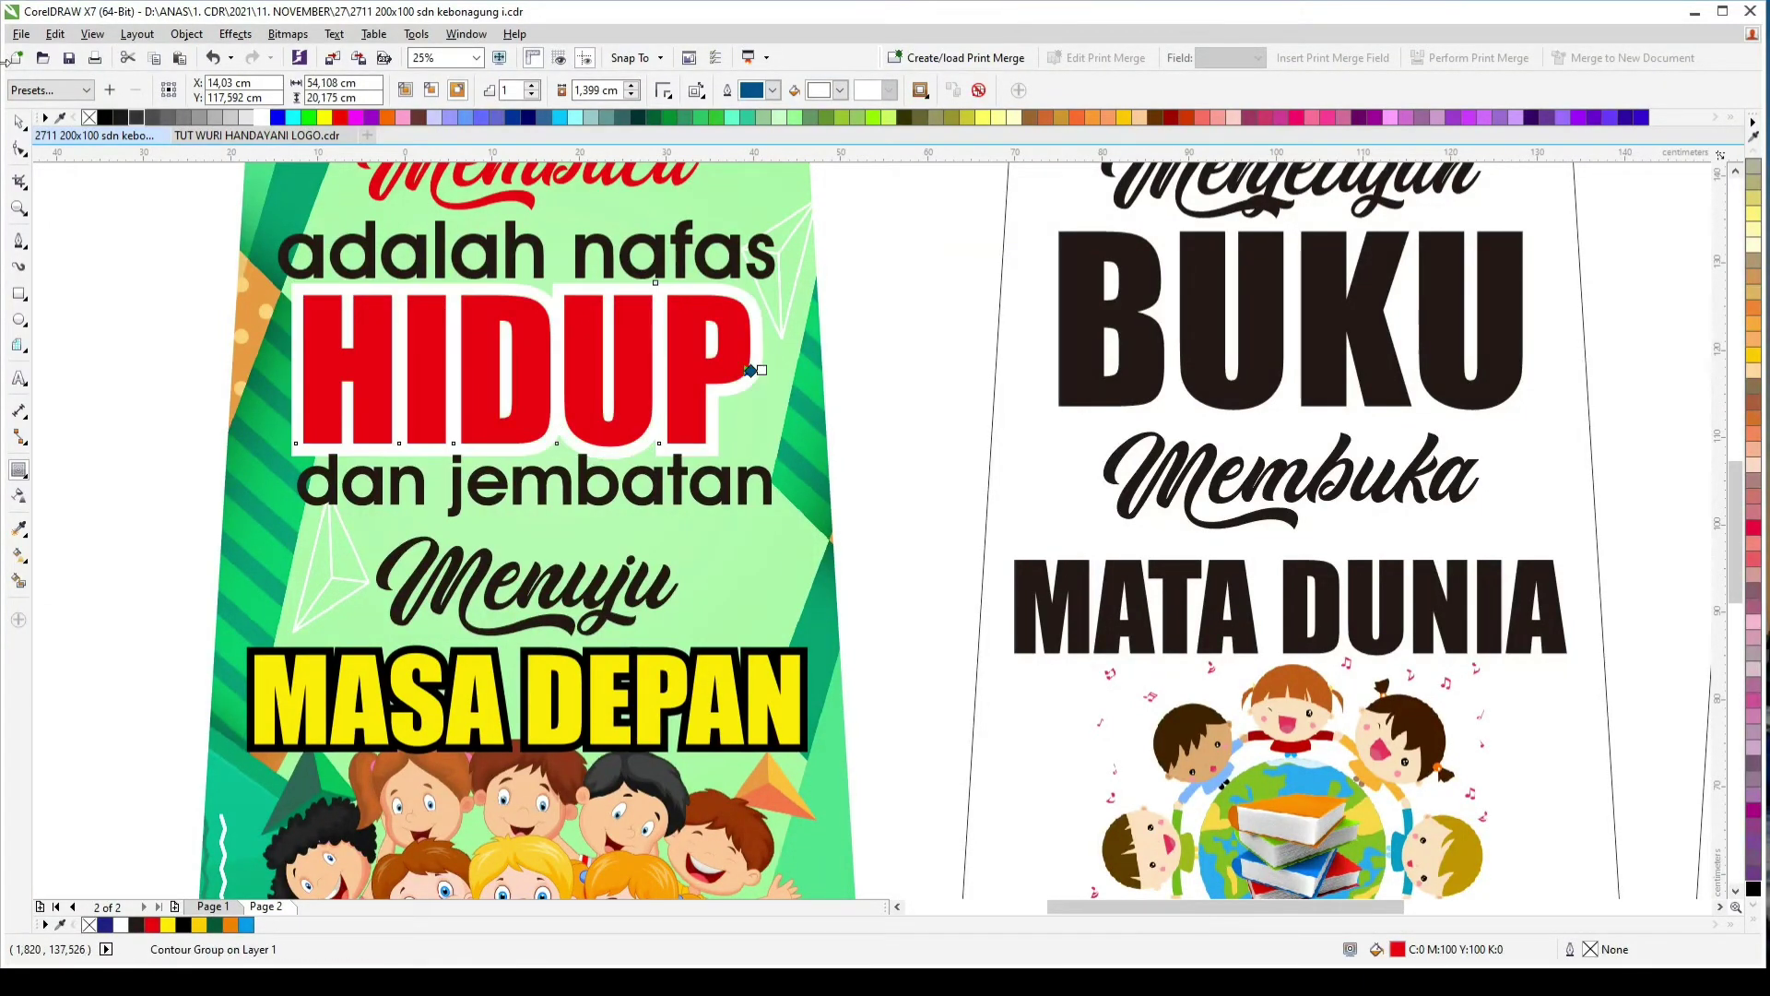
Step: Break the white contour apart from the word "HIDUP" so it is a separate shape
{"action": "left_click", "coordinate": [20, 120]}
{"action": "left_click", "coordinate": [1007, 256]}
{"action": "left_click", "coordinate": [745, 293]}
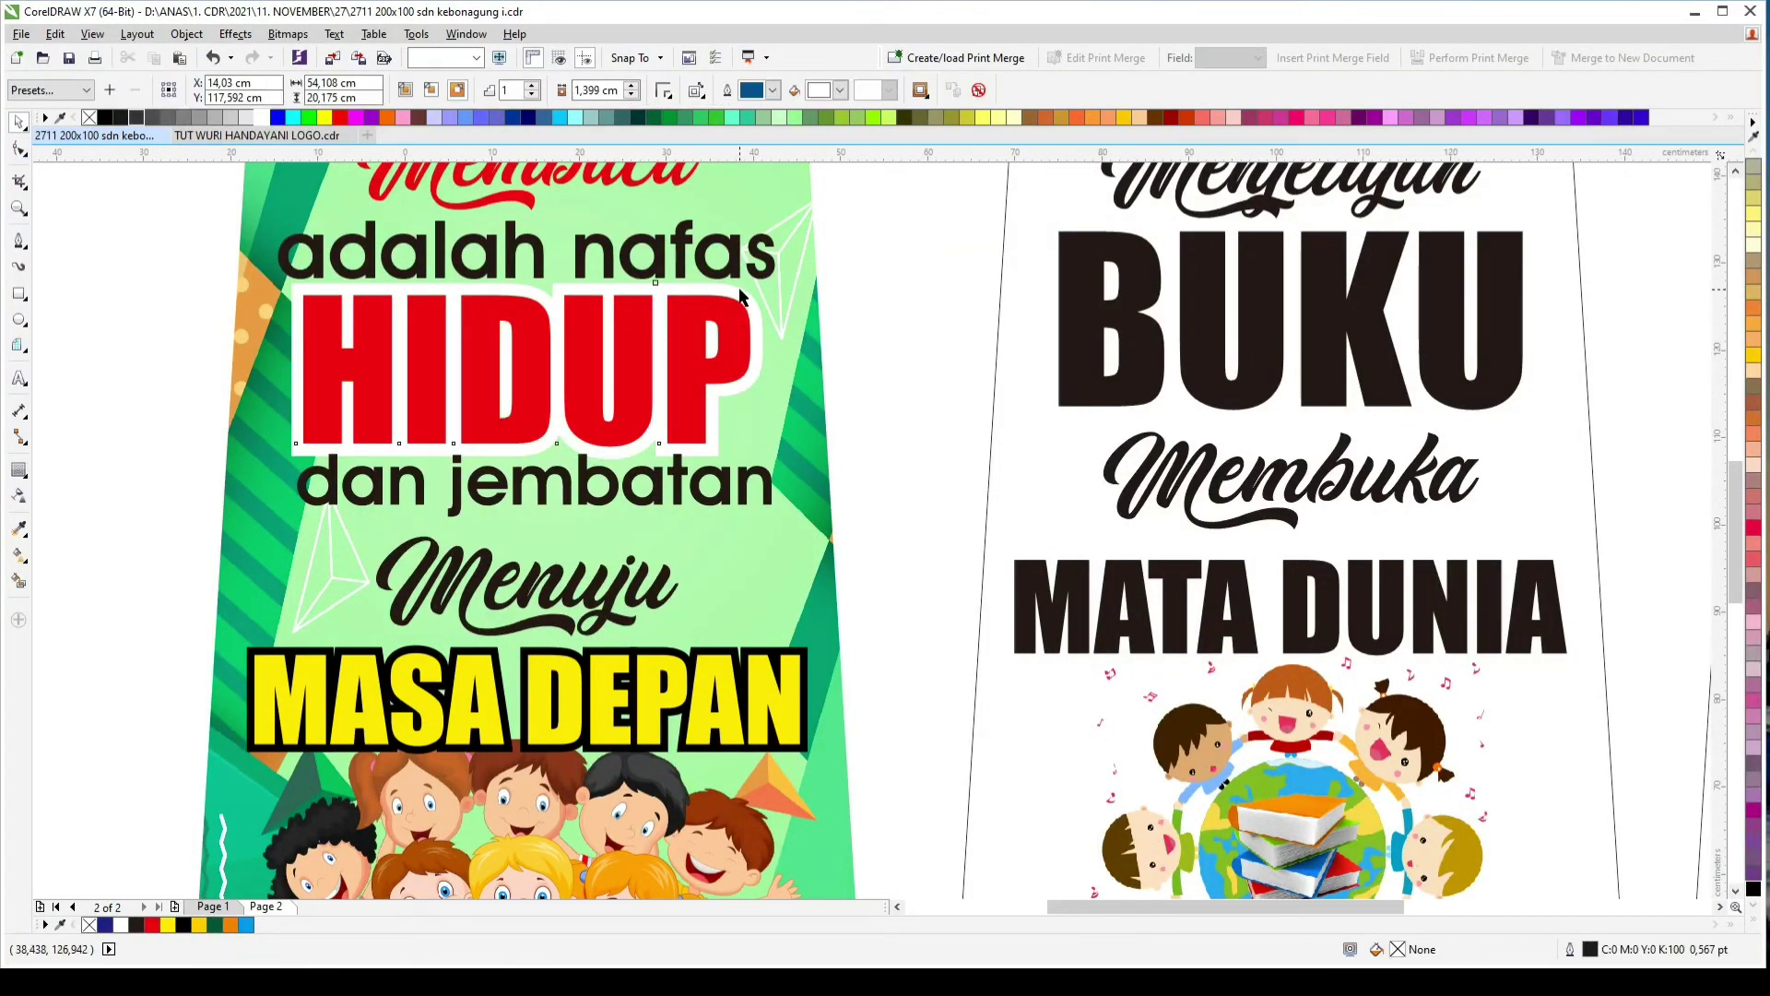
{"action": "key", "text": "ctrl+j"}
{"action": "left_click", "coordinate": [1357, 374]}
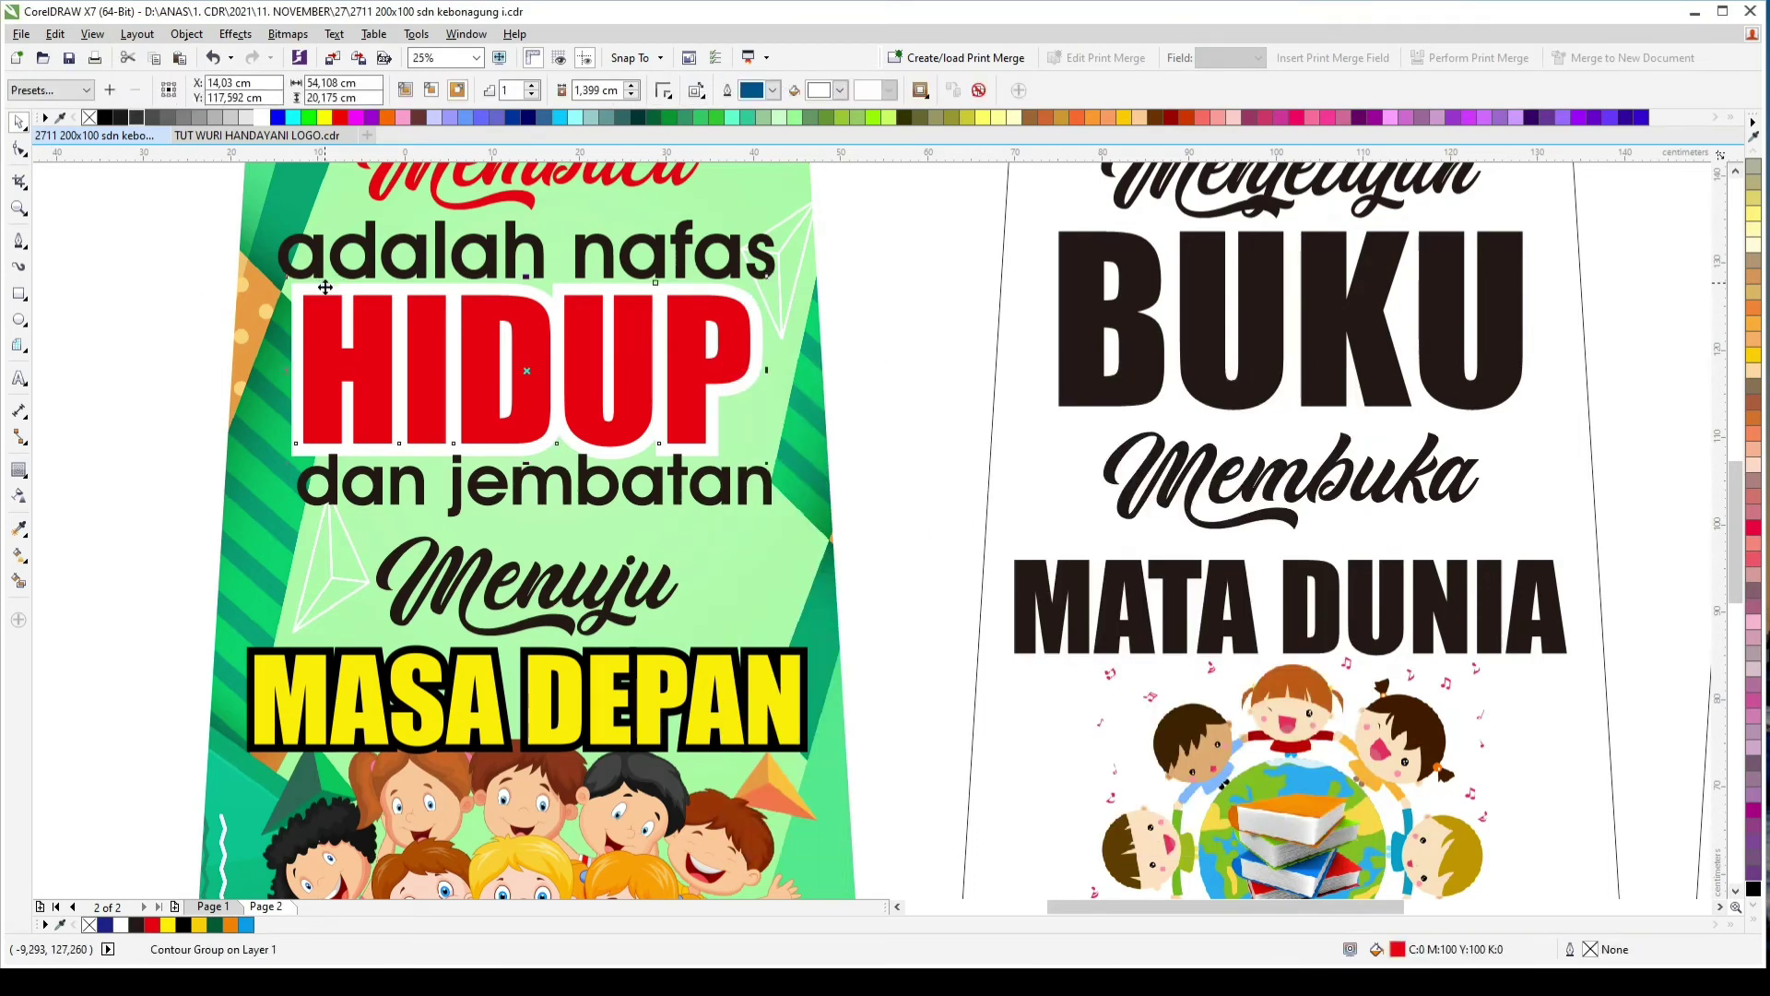
{"action": "key", "text": "ctrl+k"}
{"action": "key", "text": "Escape"}
{"action": "scroll", "coordinate": [692, 297], "scroll_direction": "down", "scroll_amount": 1}
{"action": "scroll", "coordinate": [618, 277], "scroll_direction": "up", "scroll_amount": 1}
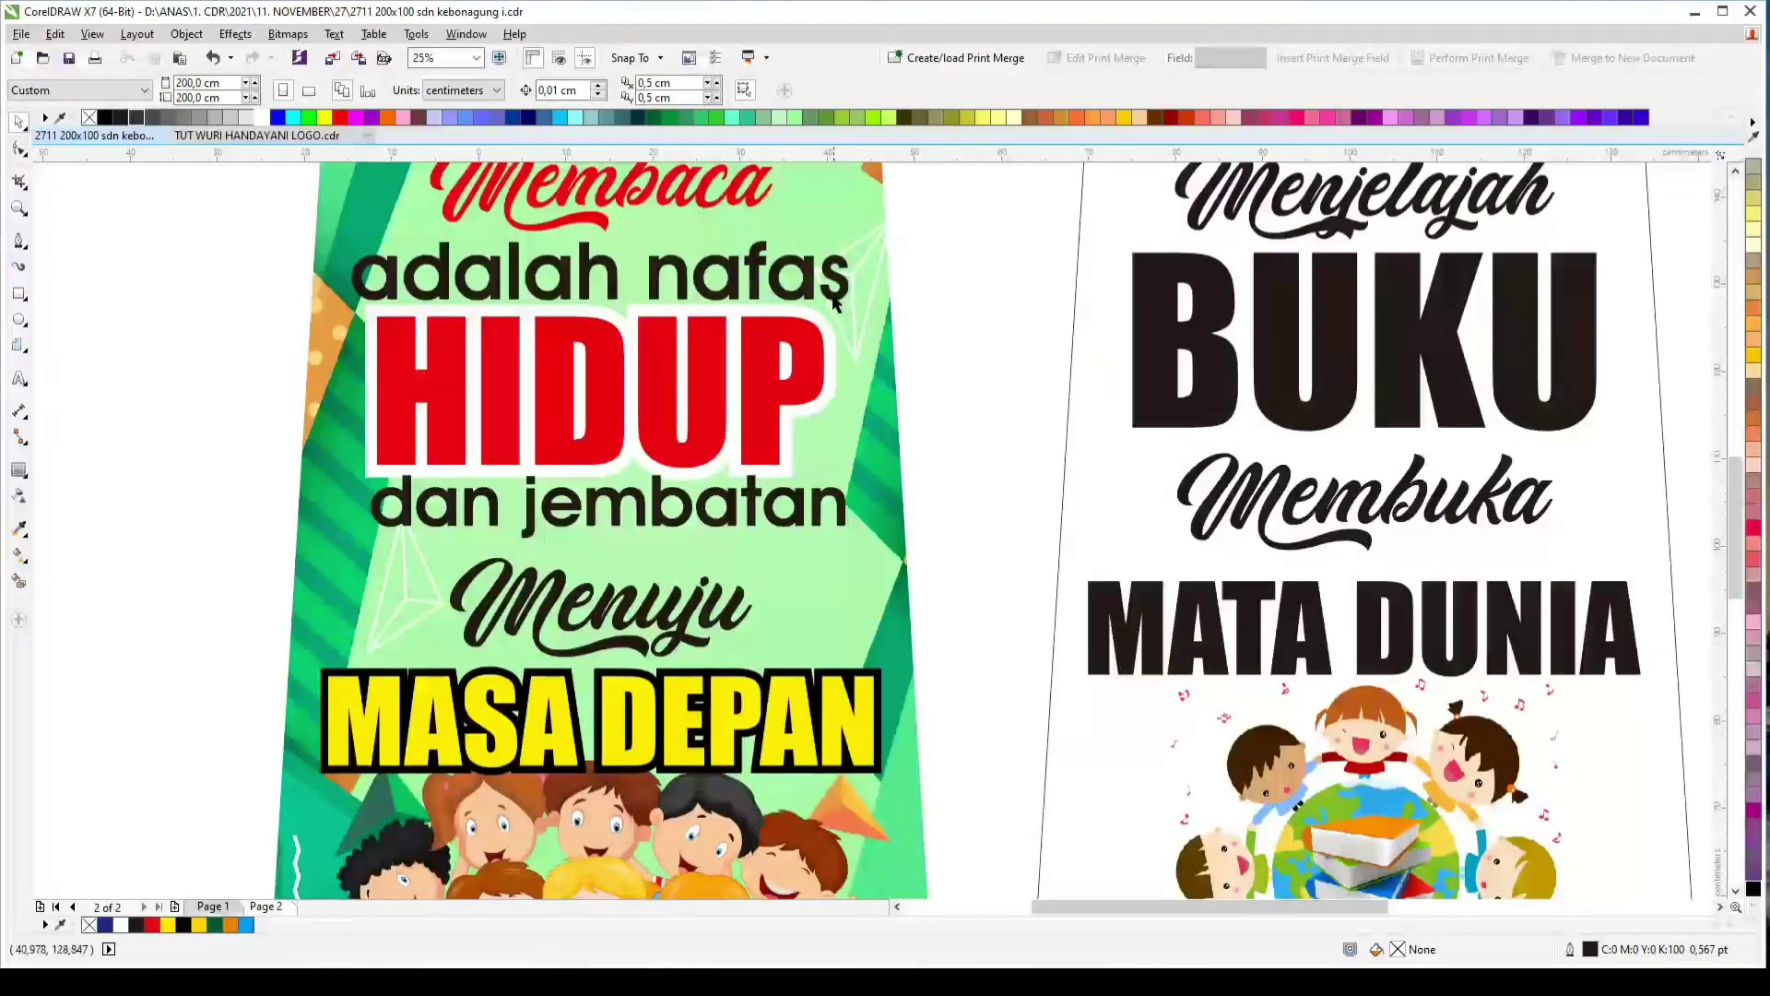
{"action": "scroll", "coordinate": [770, 241], "scroll_direction": "down", "scroll_amount": 2}
{"action": "scroll", "coordinate": [726, 207], "scroll_direction": "up", "scroll_amount": 2}
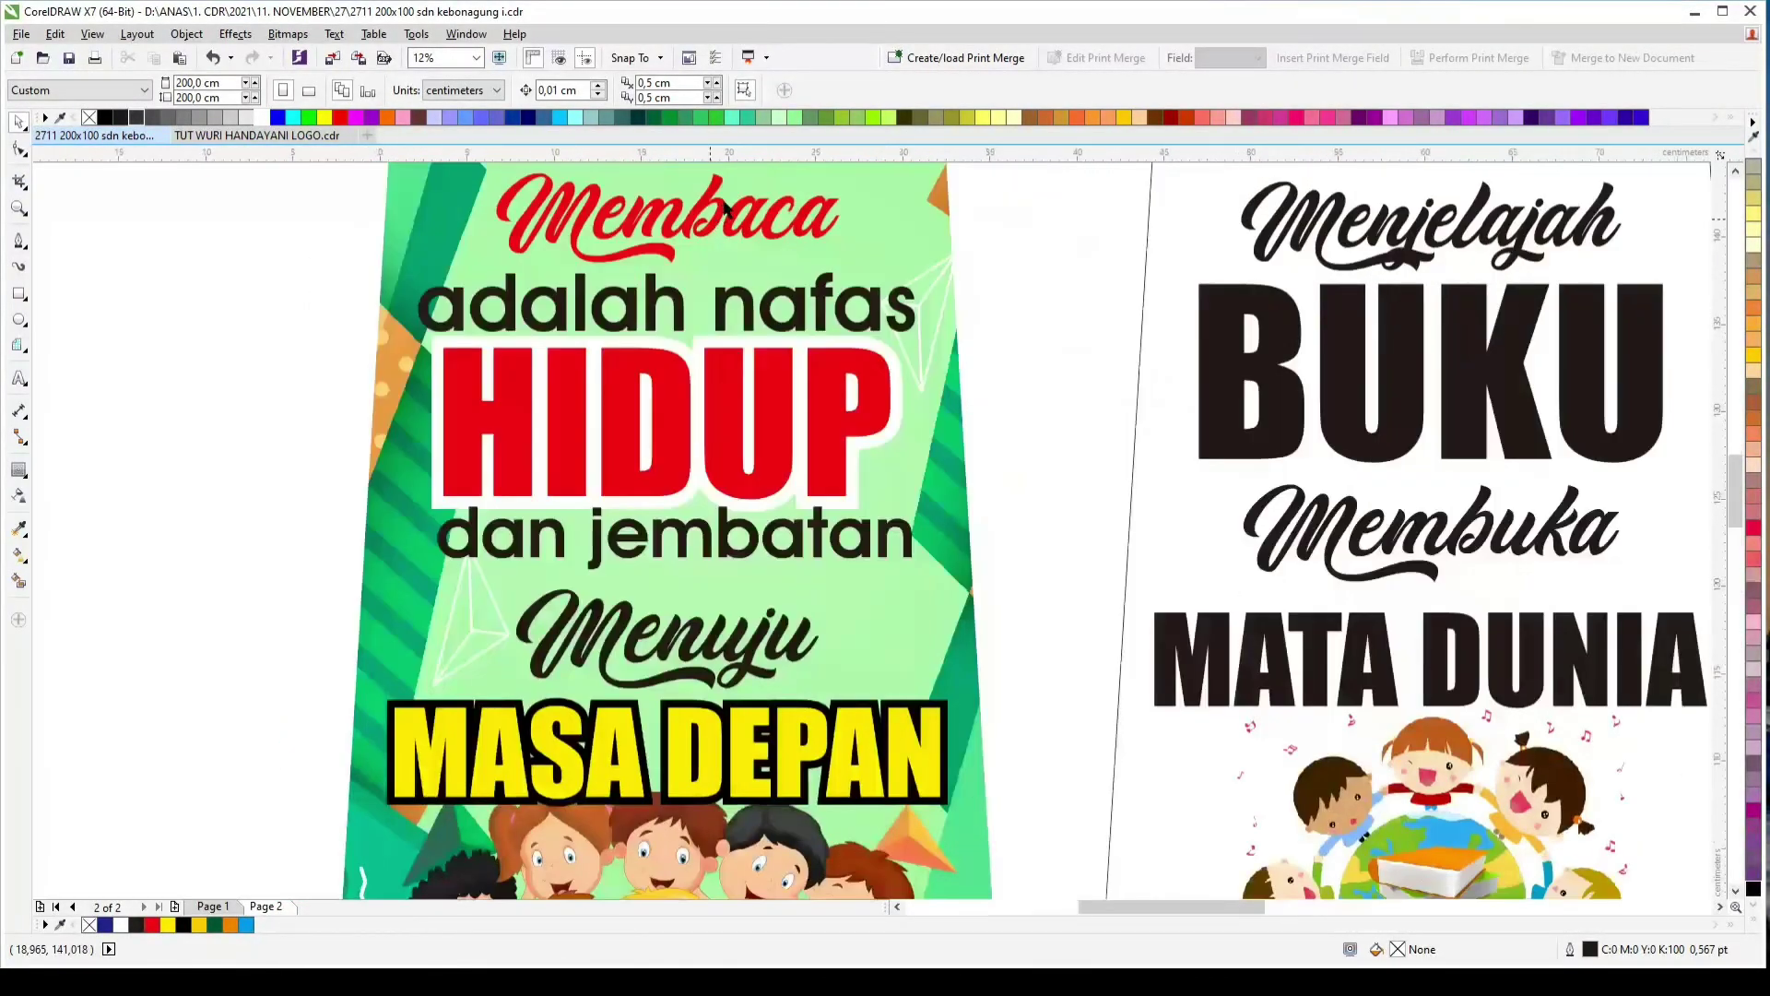
Step: Give "Membaca" a white 75 pt outline with round corners, placed behind the fill and scaling with the object
{"action": "left_click", "coordinate": [605, 210]}
{"action": "scroll", "coordinate": [712, 226], "scroll_direction": "up", "scroll_amount": 2}
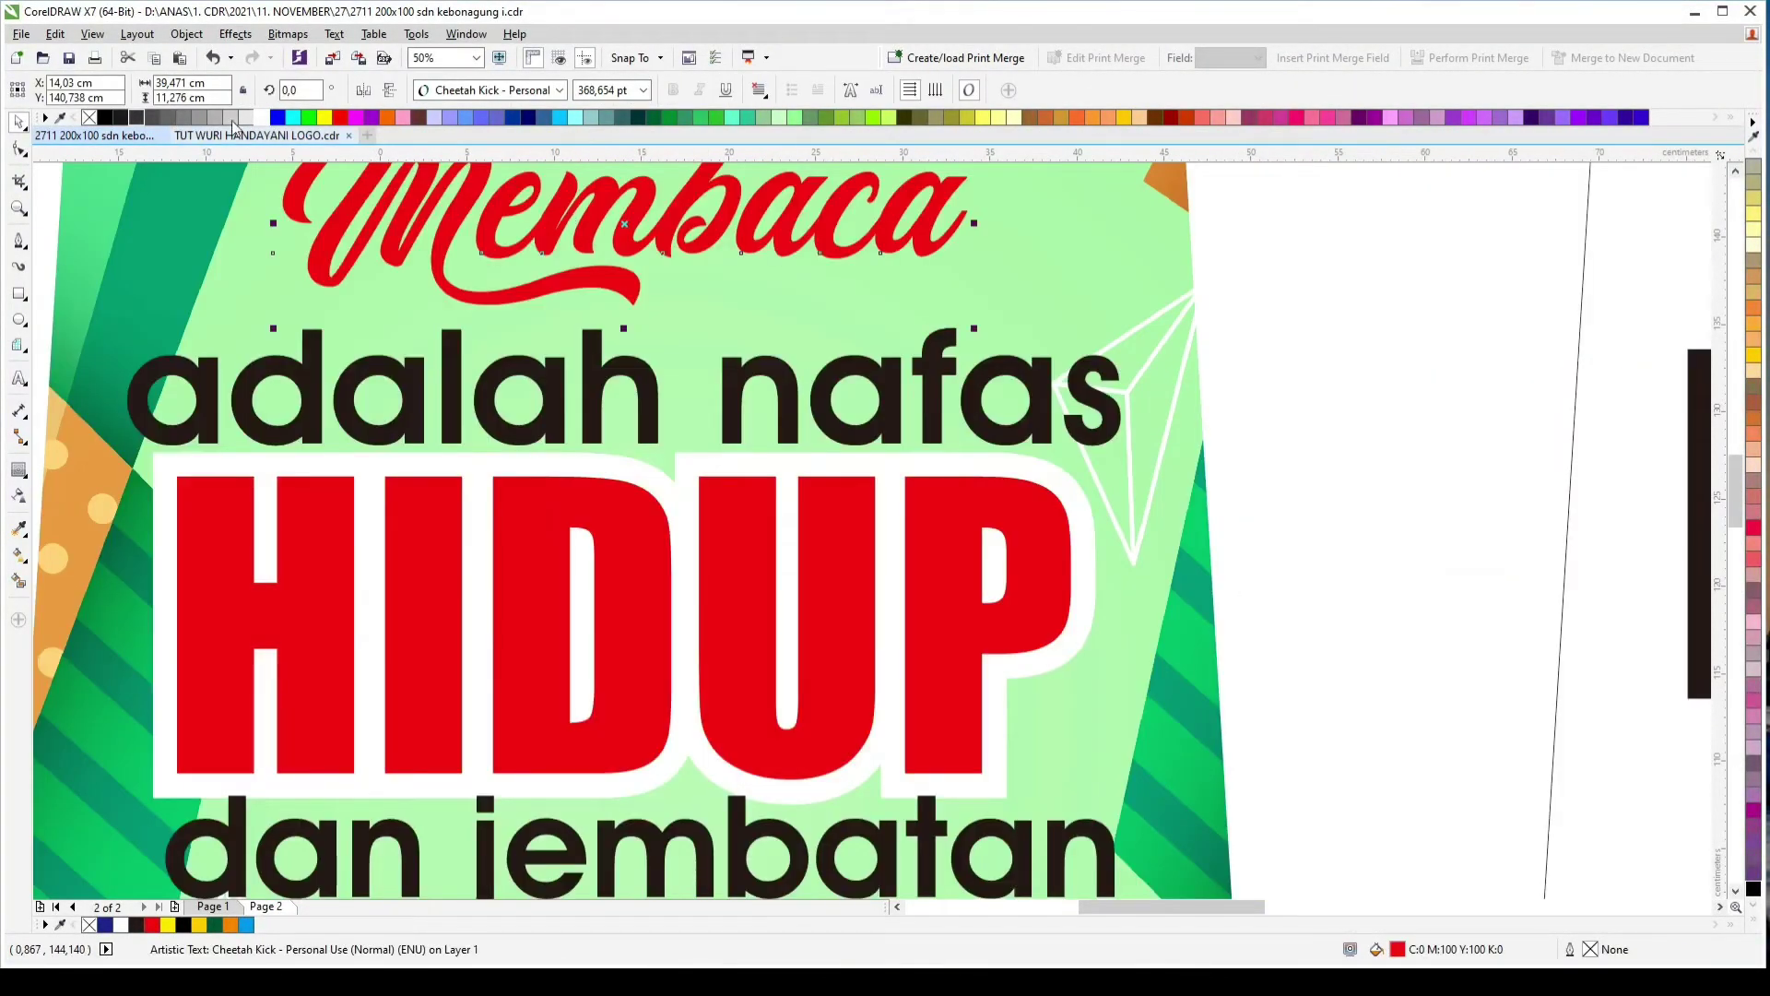
{"action": "right_click", "coordinate": [268, 117]}
{"action": "key", "text": "F12"}
{"action": "double_click", "coordinate": [755, 370]}
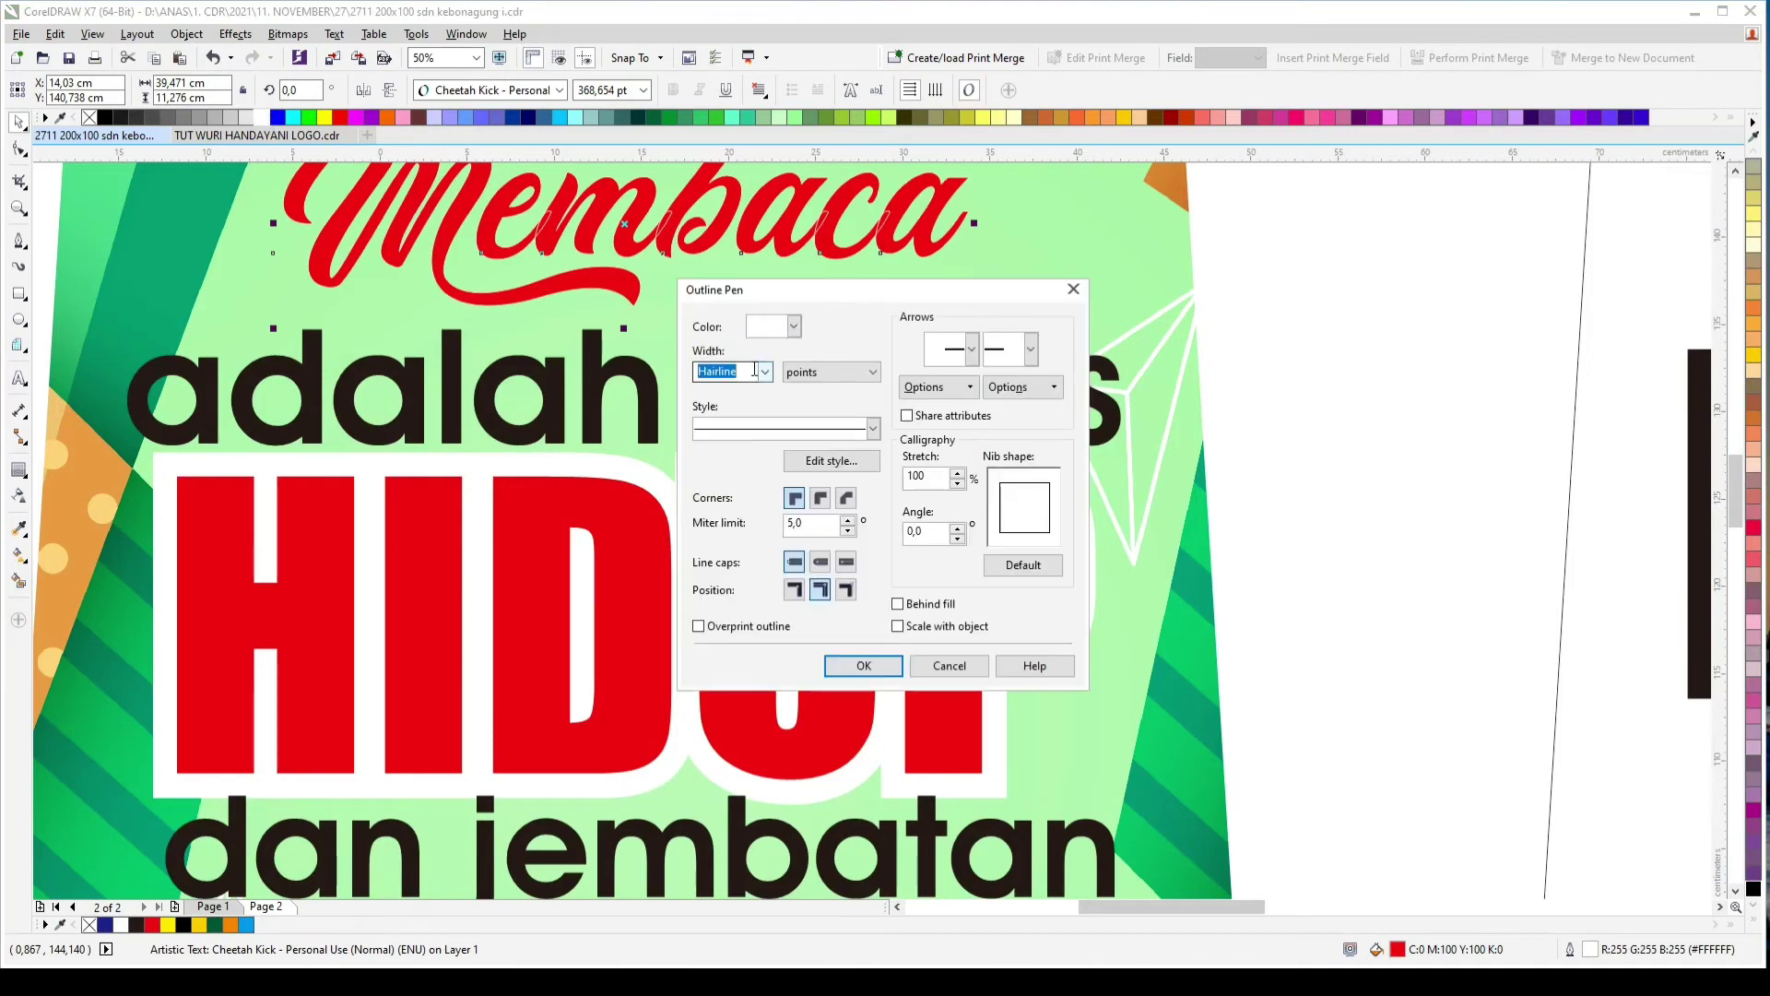
{"action": "left_click", "coordinate": [911, 627]}
{"action": "left_click", "coordinate": [886, 658]}
Step: Adjust the width of the white outline around "Membaca"
{"action": "scroll", "coordinate": [902, 508], "scroll_direction": "down", "scroll_amount": 1}
{"action": "key", "text": "F12"}
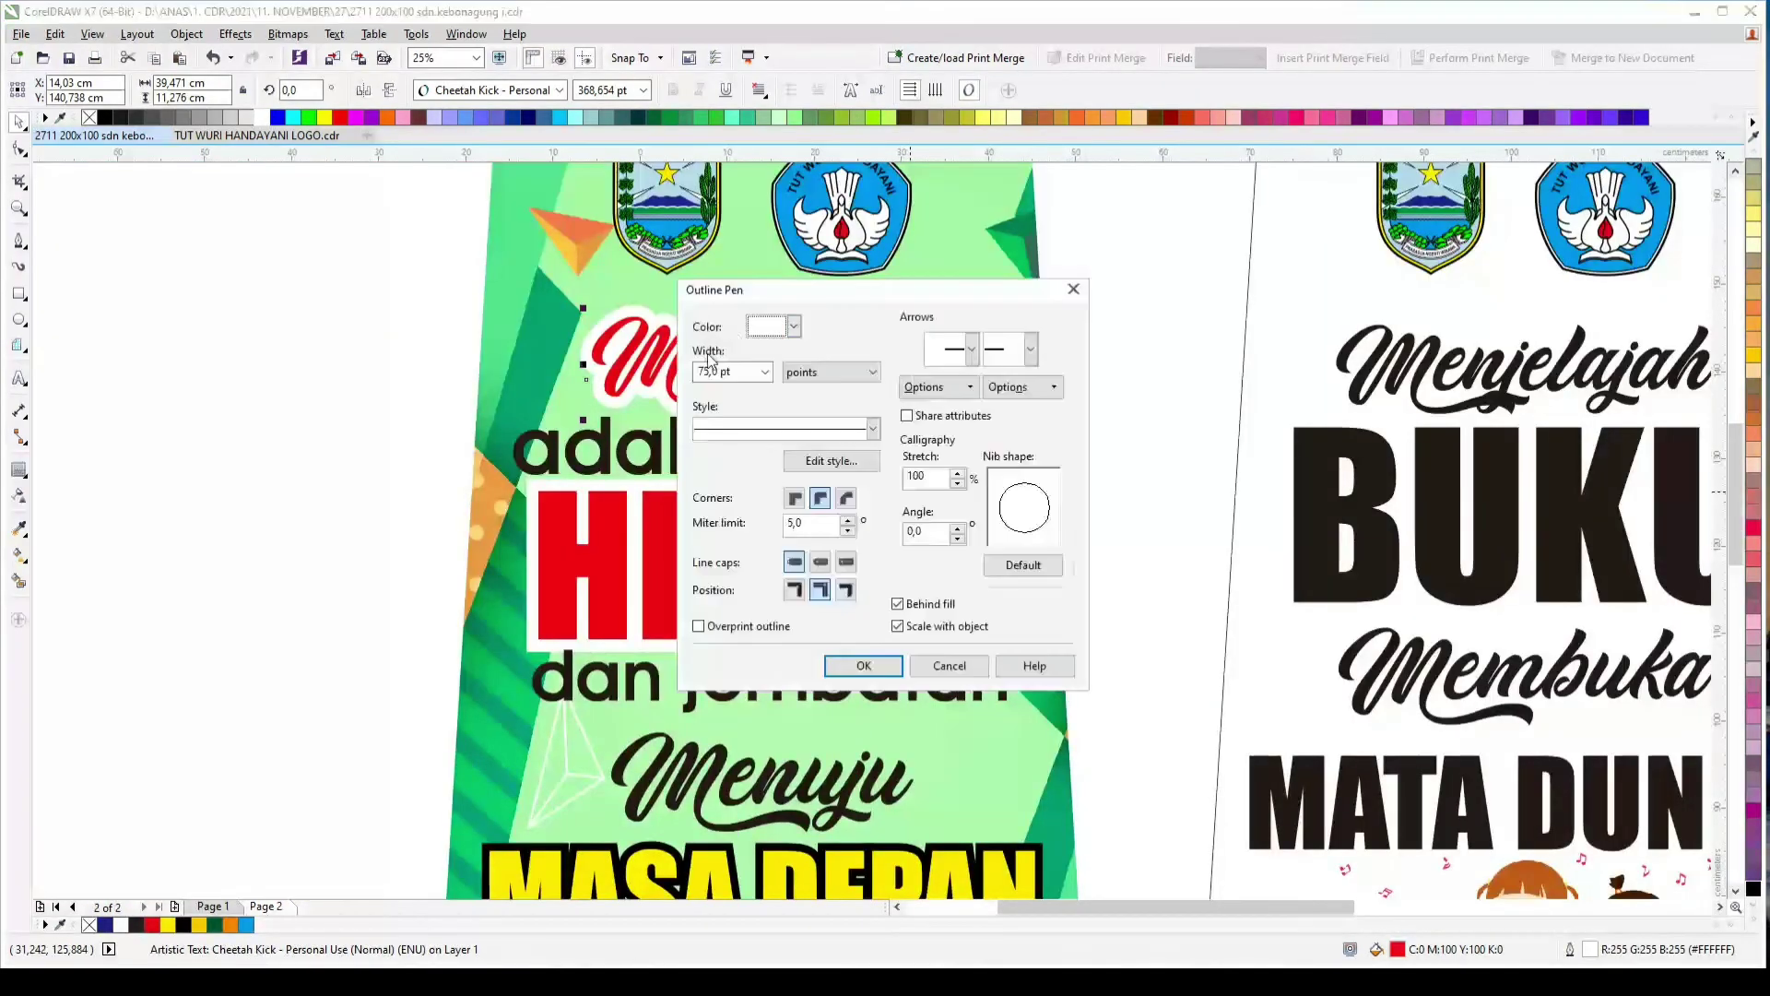
{"action": "left_click", "coordinate": [727, 373]}
{"action": "key", "text": "Return"}
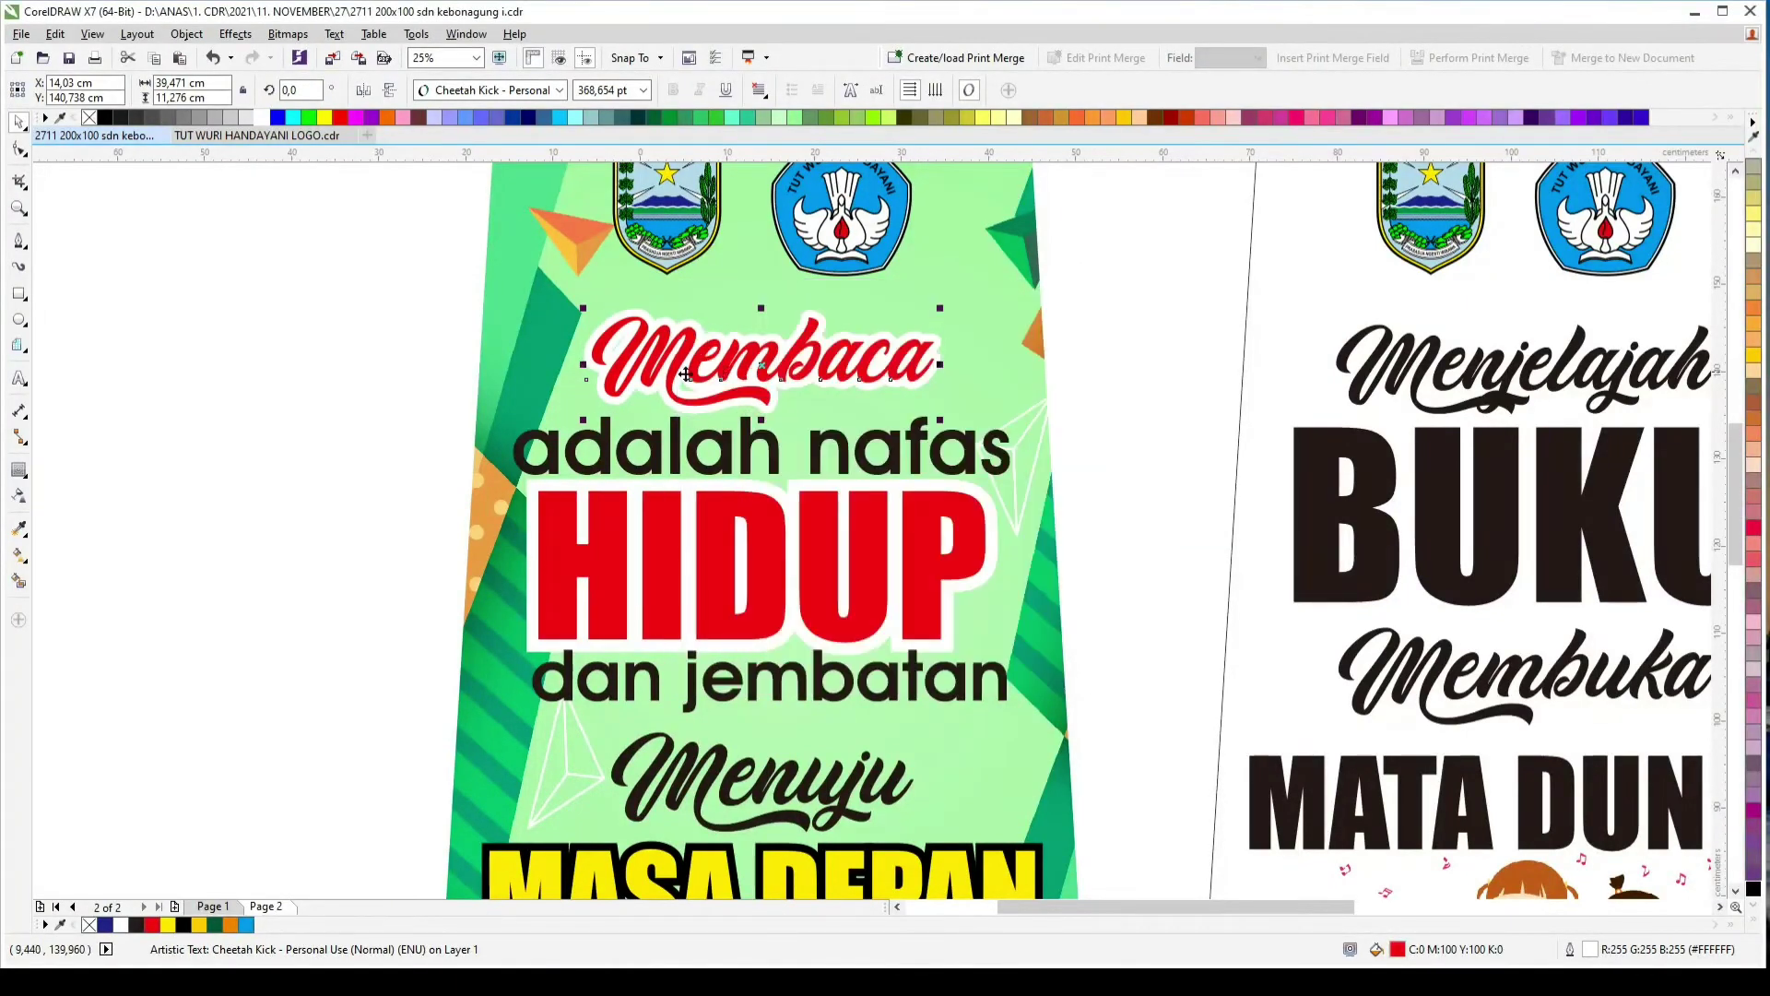
Step: Shrink "adalah nafas" to about 49.5 cm wide and give it a white 40 pt round-cornered outline behind the fill, scaling with the object
{"action": "left_click", "coordinate": [778, 452]}
{"action": "left_click_drag", "start_coordinate": [1018, 479], "coordinate": [969, 432]}
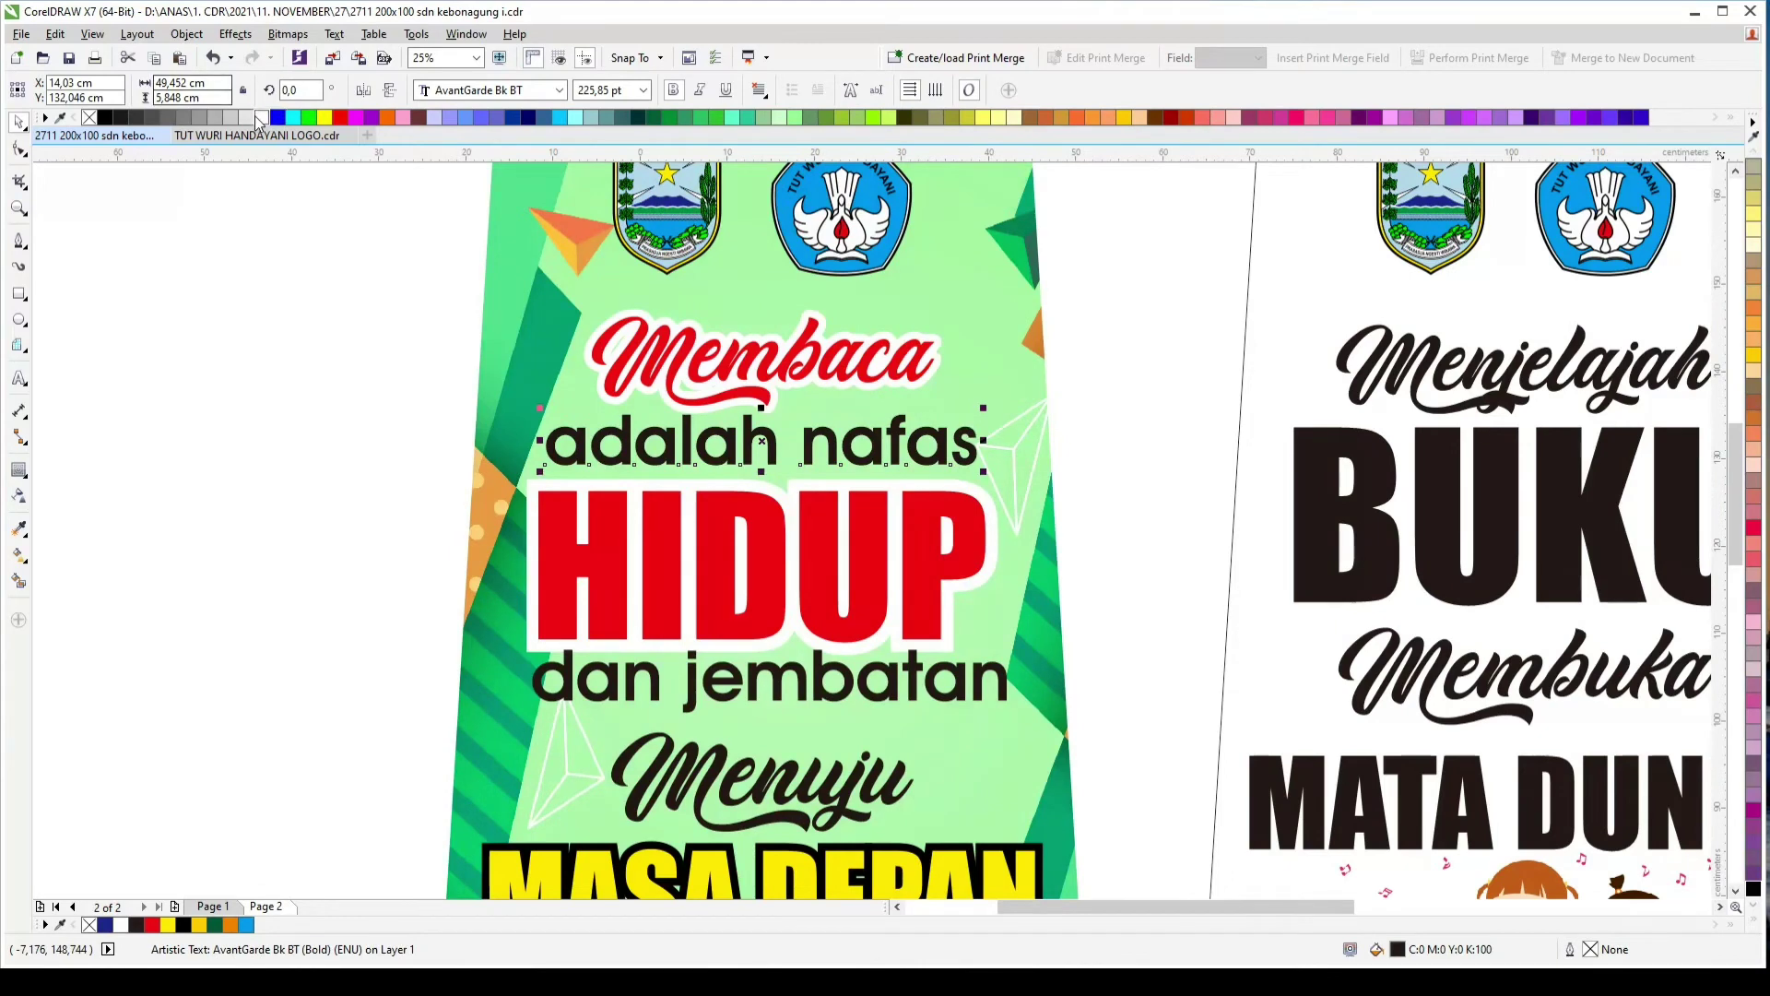
{"action": "right_click", "coordinate": [258, 118]}
{"action": "key", "text": "F12"}
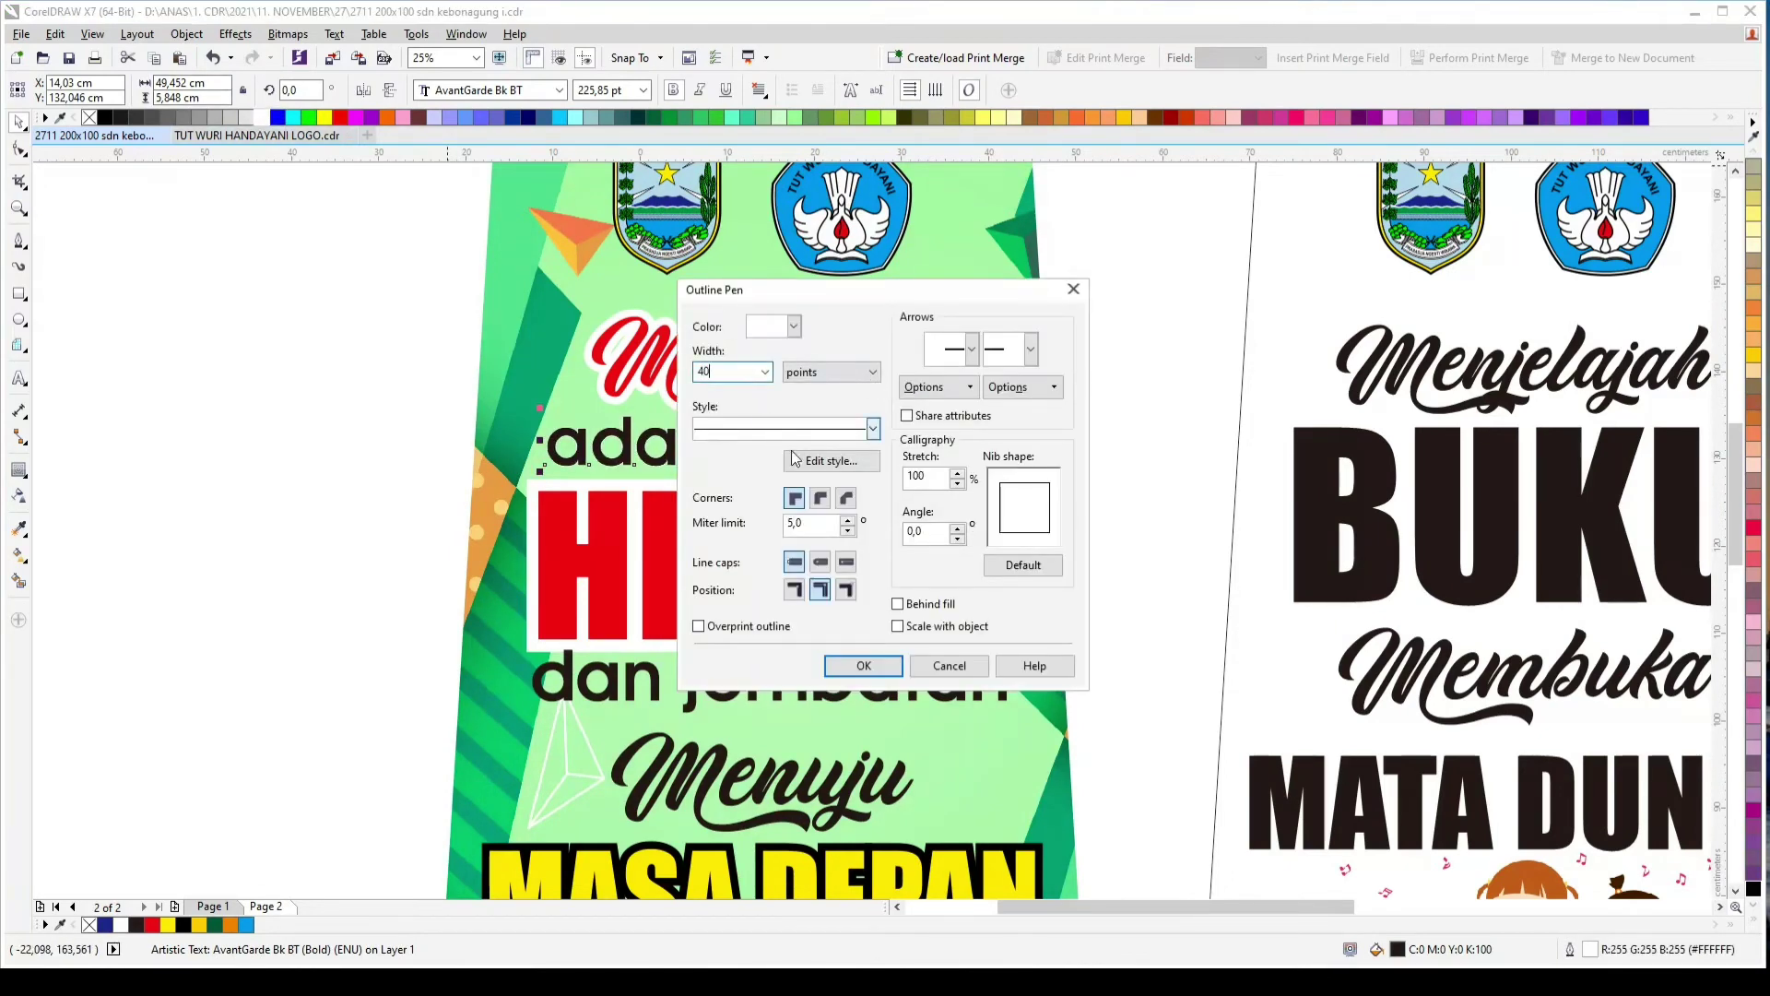
{"action": "type", "text": "40"}
{"action": "left_click", "coordinate": [821, 498]}
{"action": "left_click", "coordinate": [864, 666]}
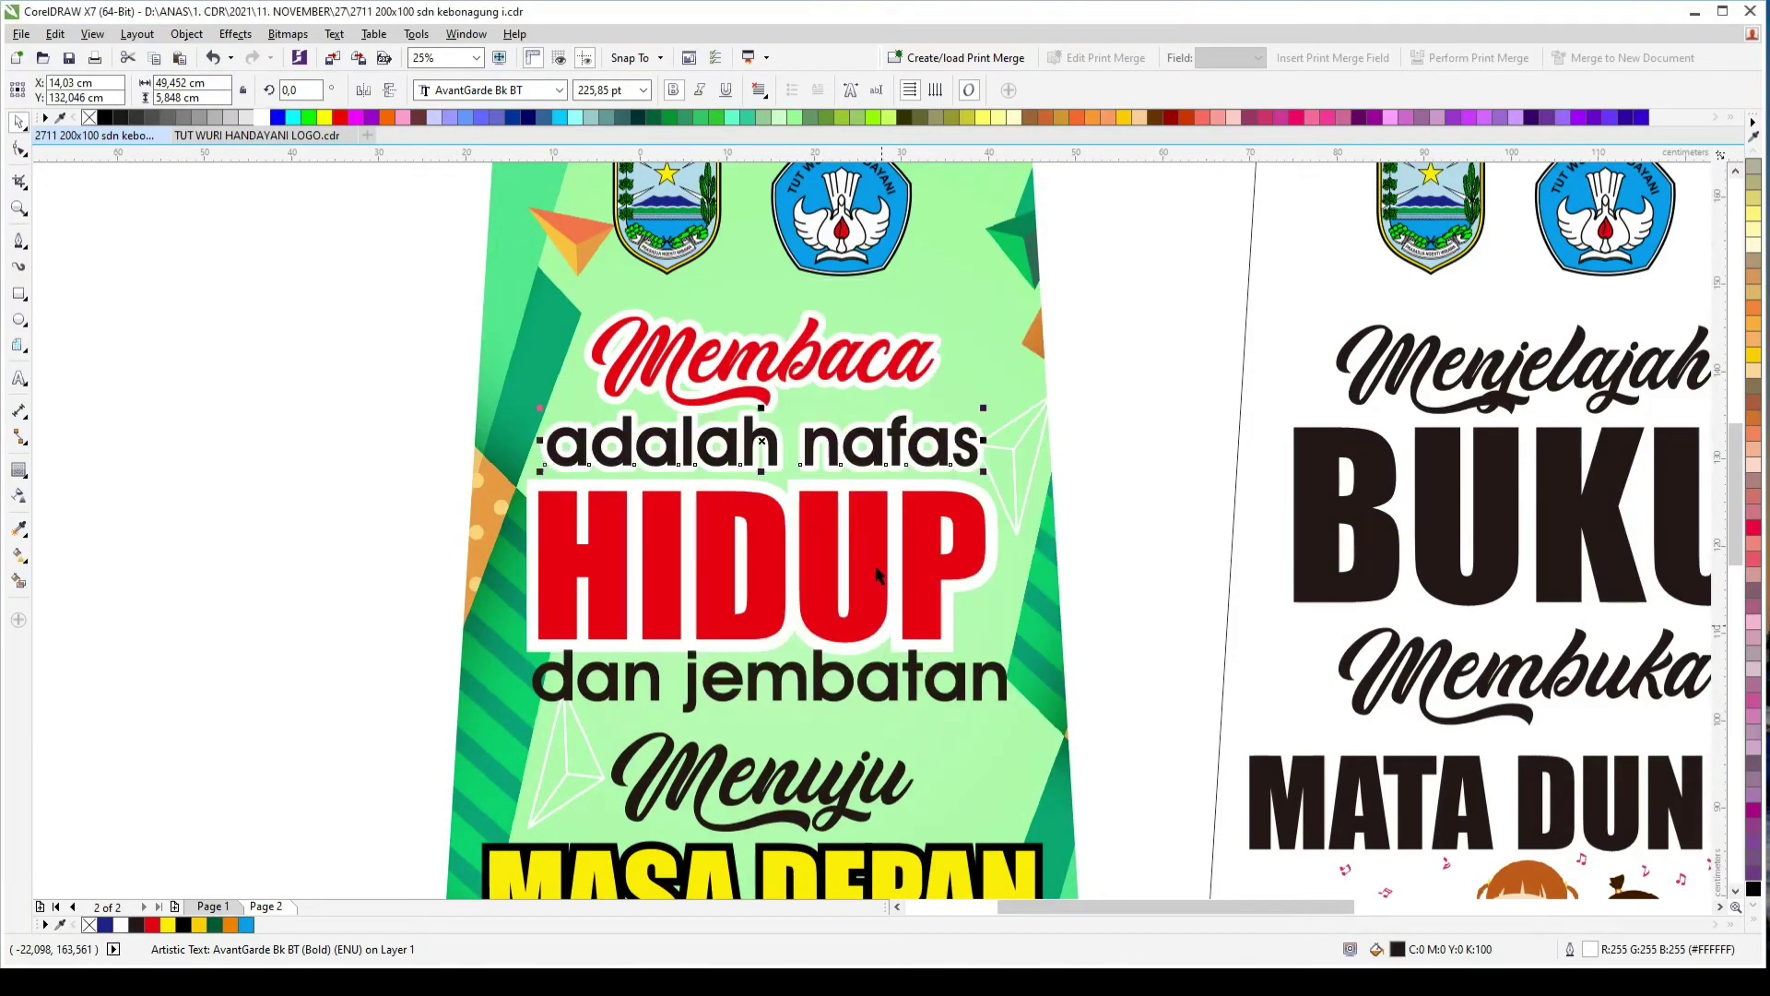
{"action": "scroll", "coordinate": [891, 473], "scroll_direction": "up", "scroll_amount": 1}
{"action": "key", "text": "F12"}
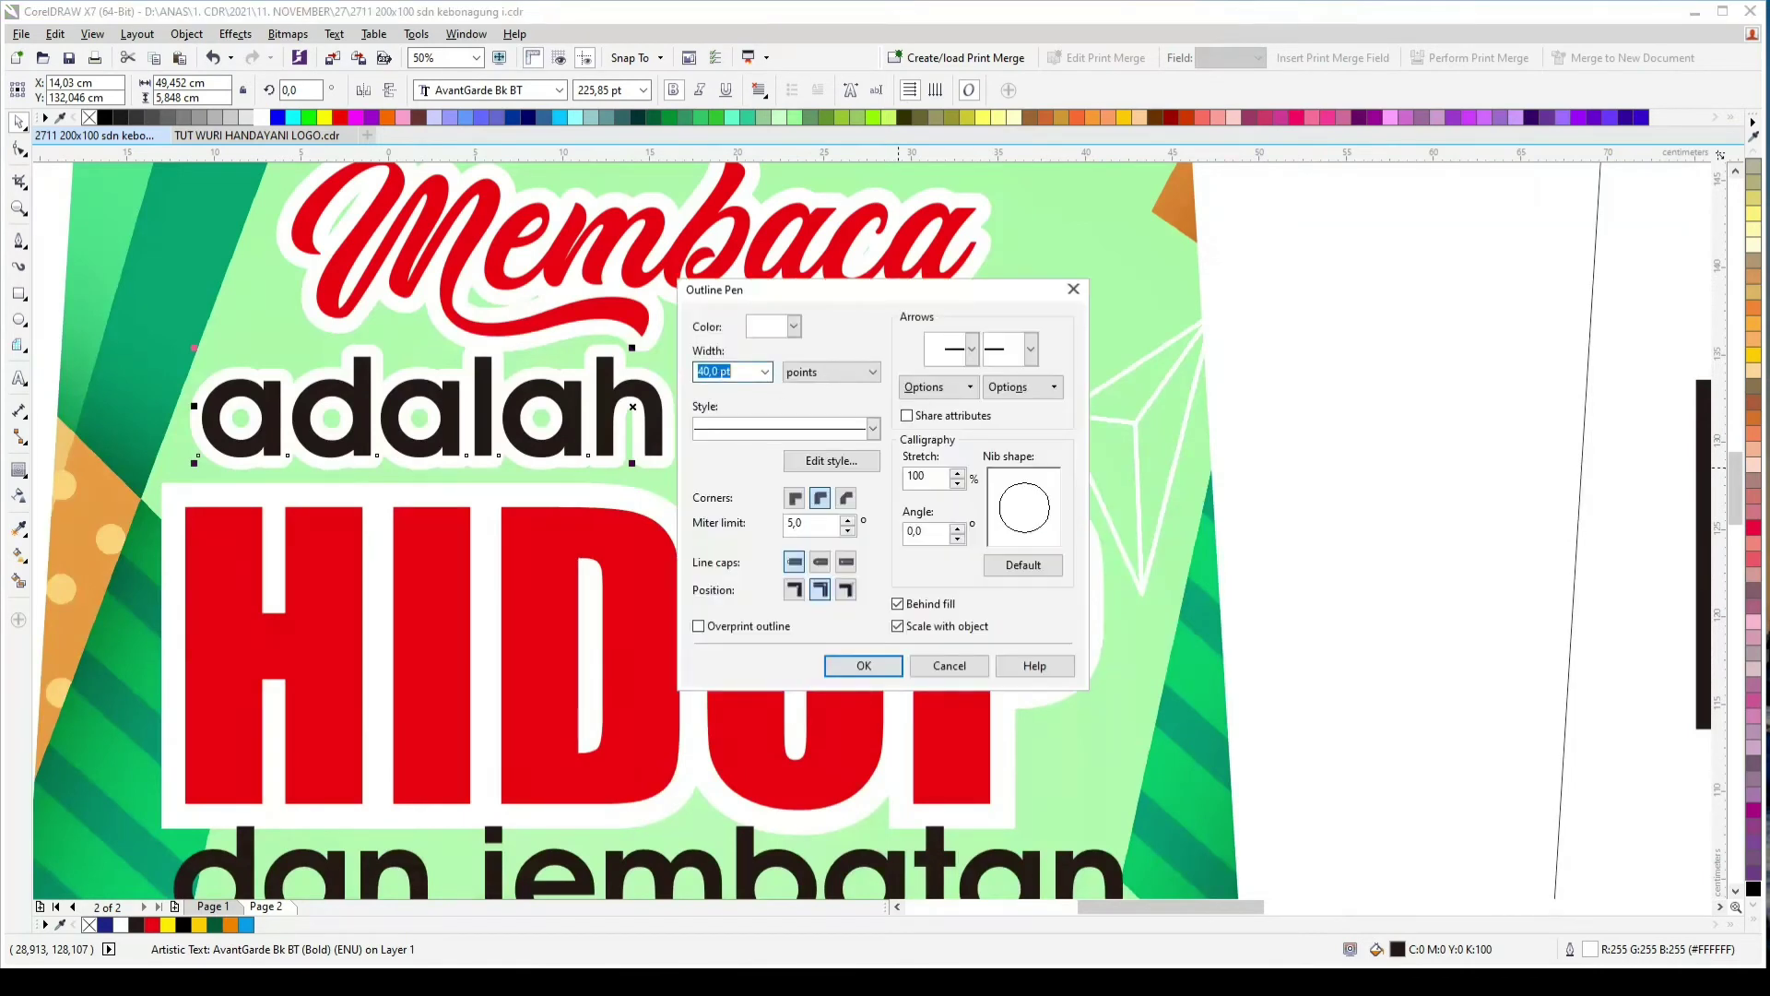
{"action": "key", "text": "Return"}
Step: Give the "dan jembatan" line a white 40 pt outline with round corners, placed behind the fill
{"action": "scroll", "coordinate": [751, 376], "scroll_direction": "down", "scroll_amount": 1}
{"action": "scroll", "coordinate": [765, 443], "scroll_direction": "down", "scroll_amount": 2}
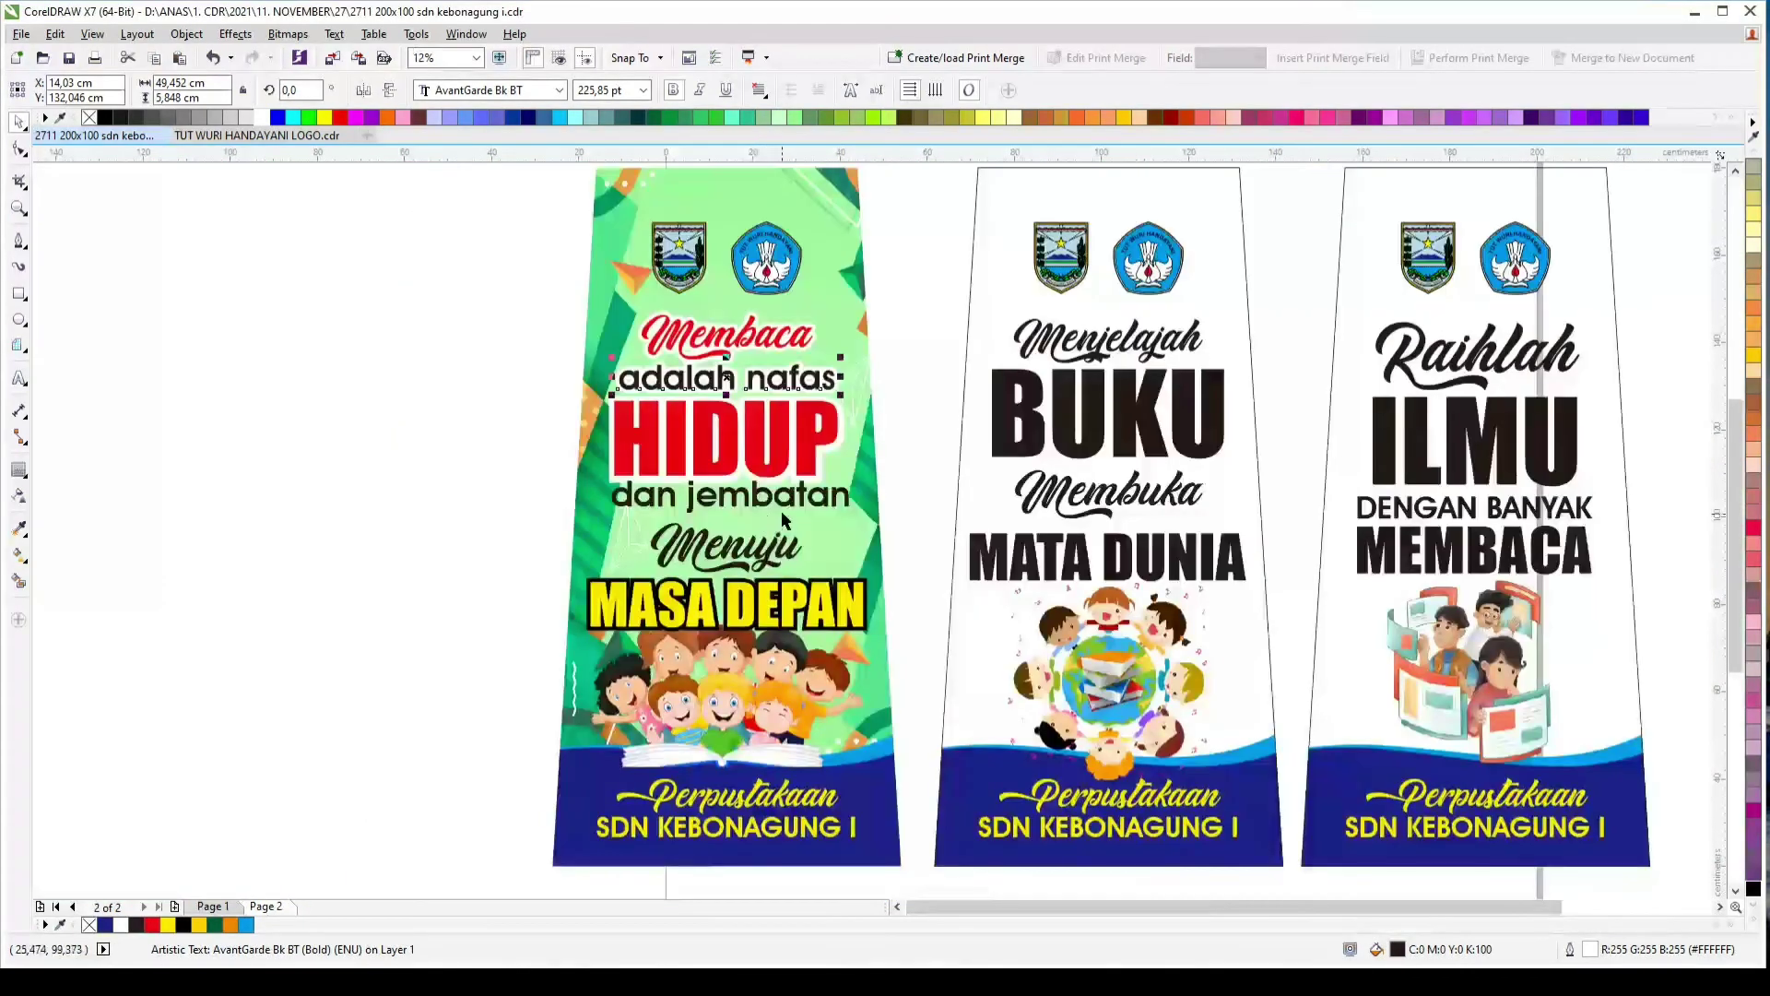
{"action": "scroll", "coordinate": [784, 519], "scroll_direction": "up", "scroll_amount": 1}
{"action": "left_click", "coordinate": [785, 516]}
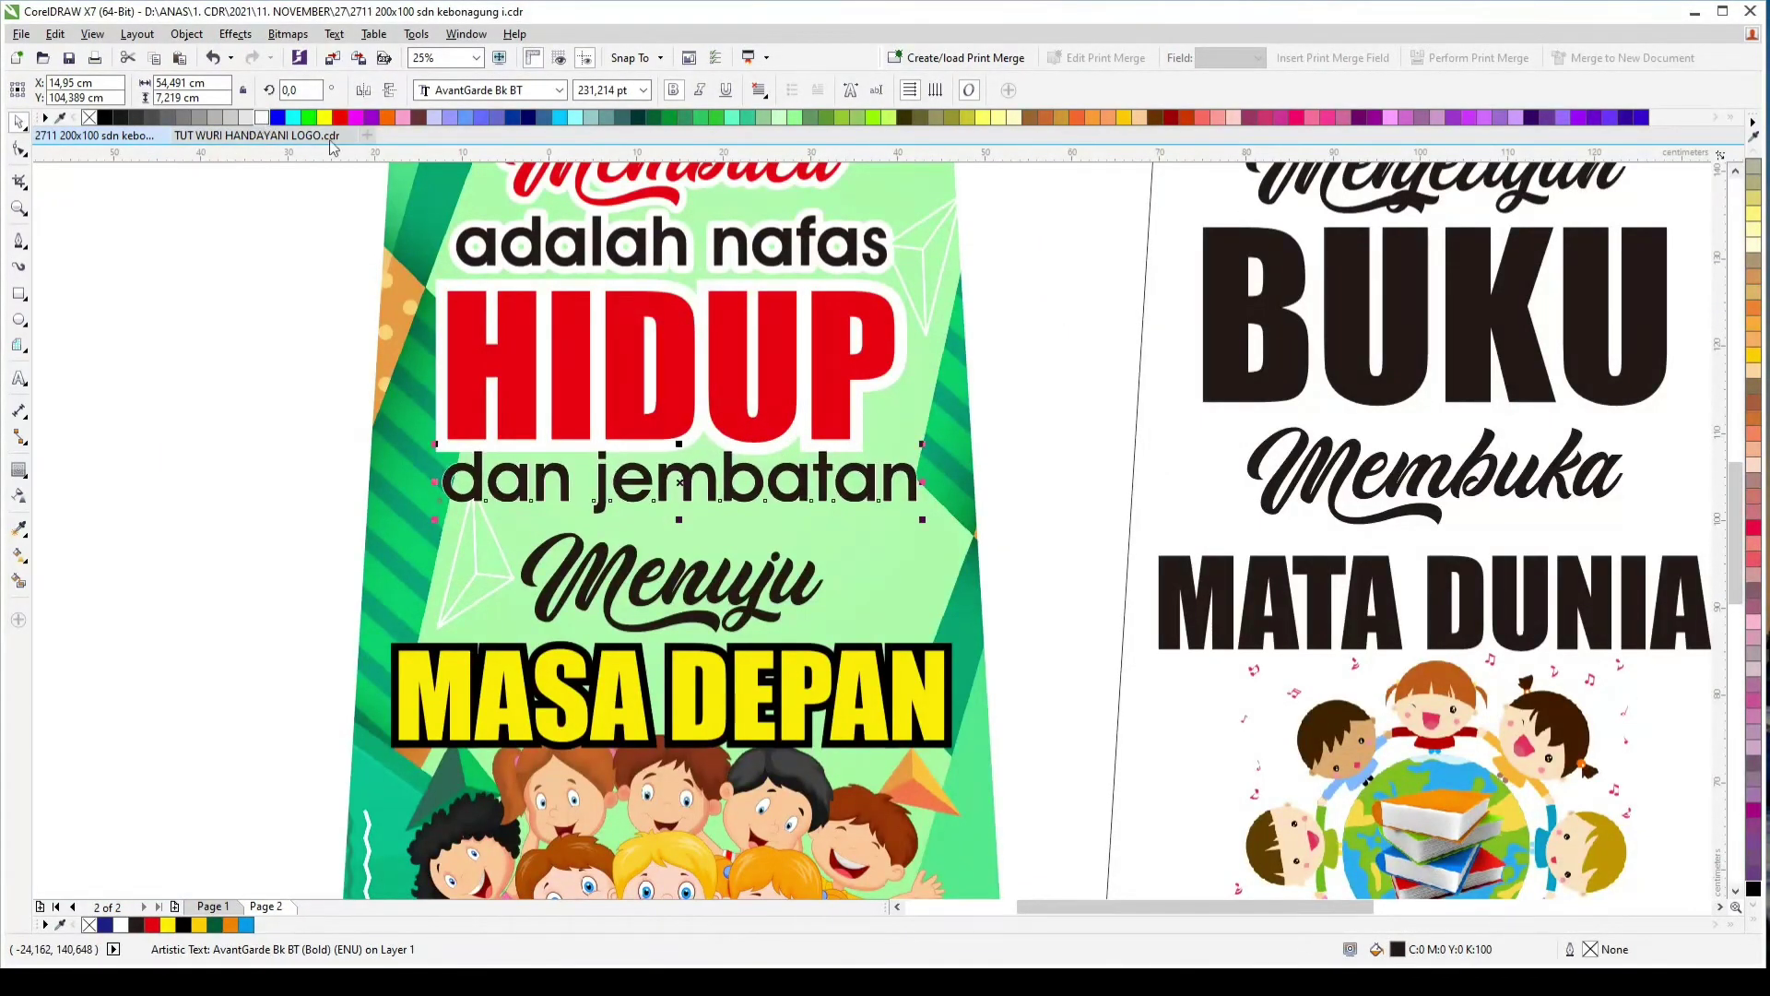
{"action": "key", "text": "F12"}
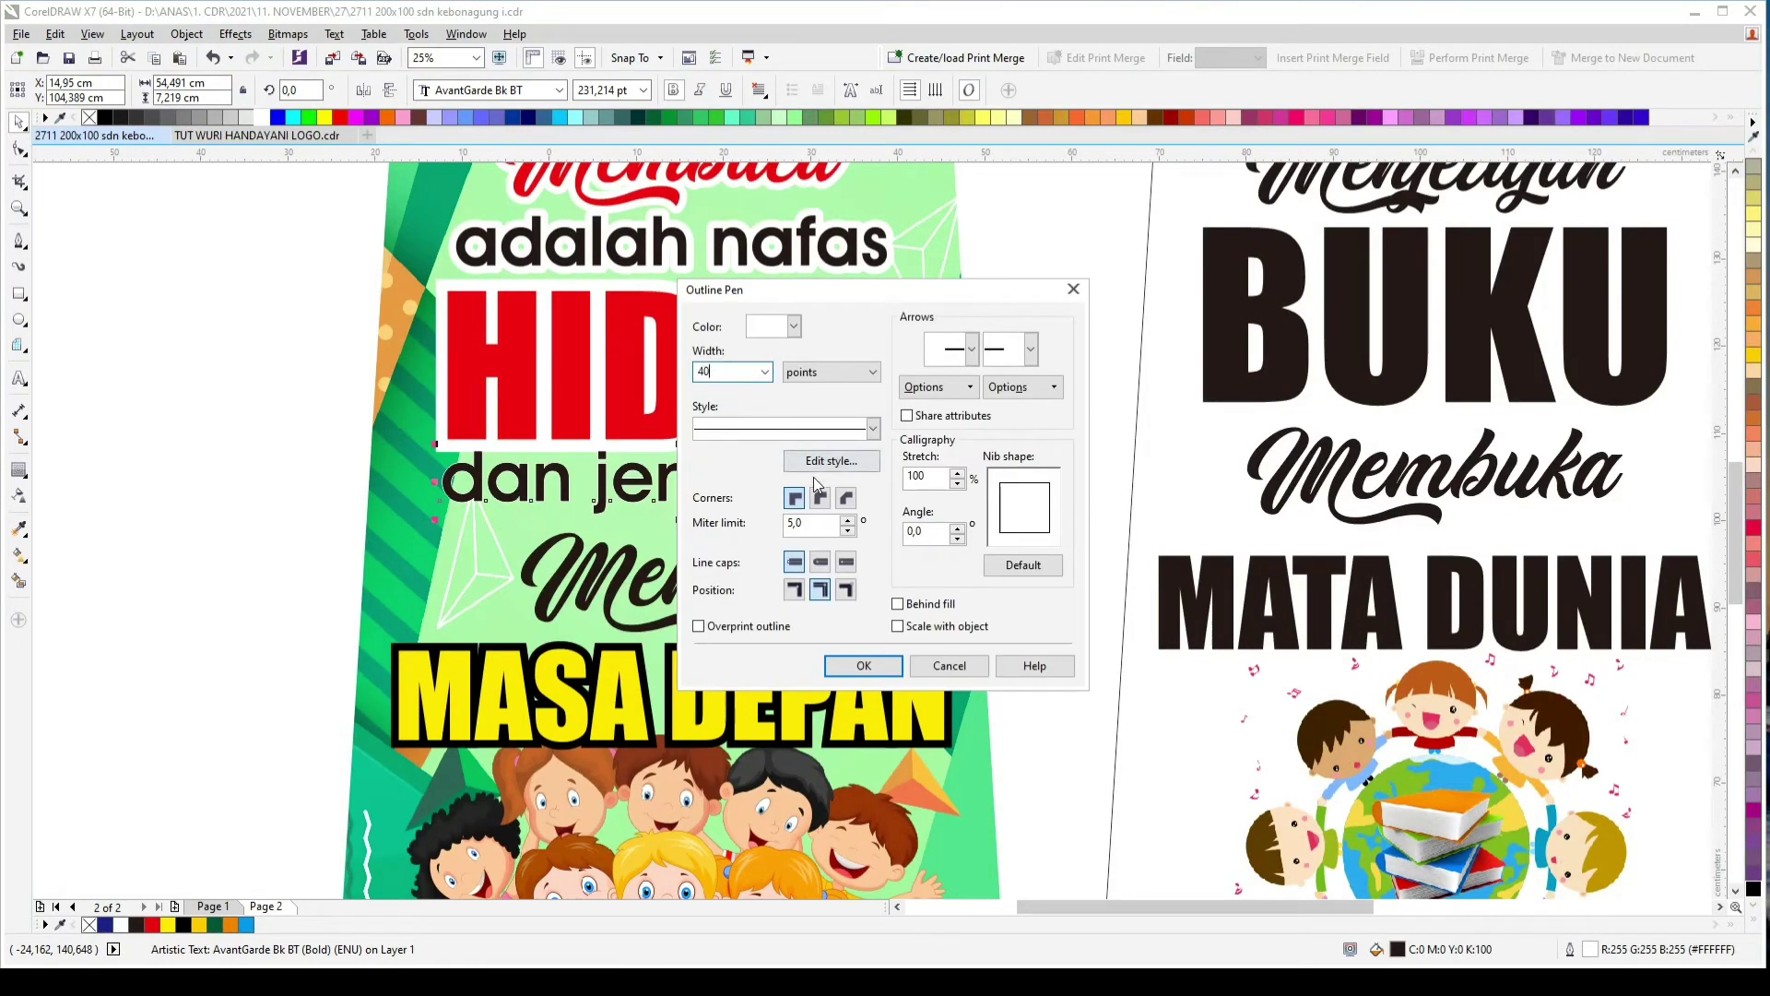
{"action": "left_click", "coordinate": [820, 497]}
{"action": "left_click", "coordinate": [890, 666]}
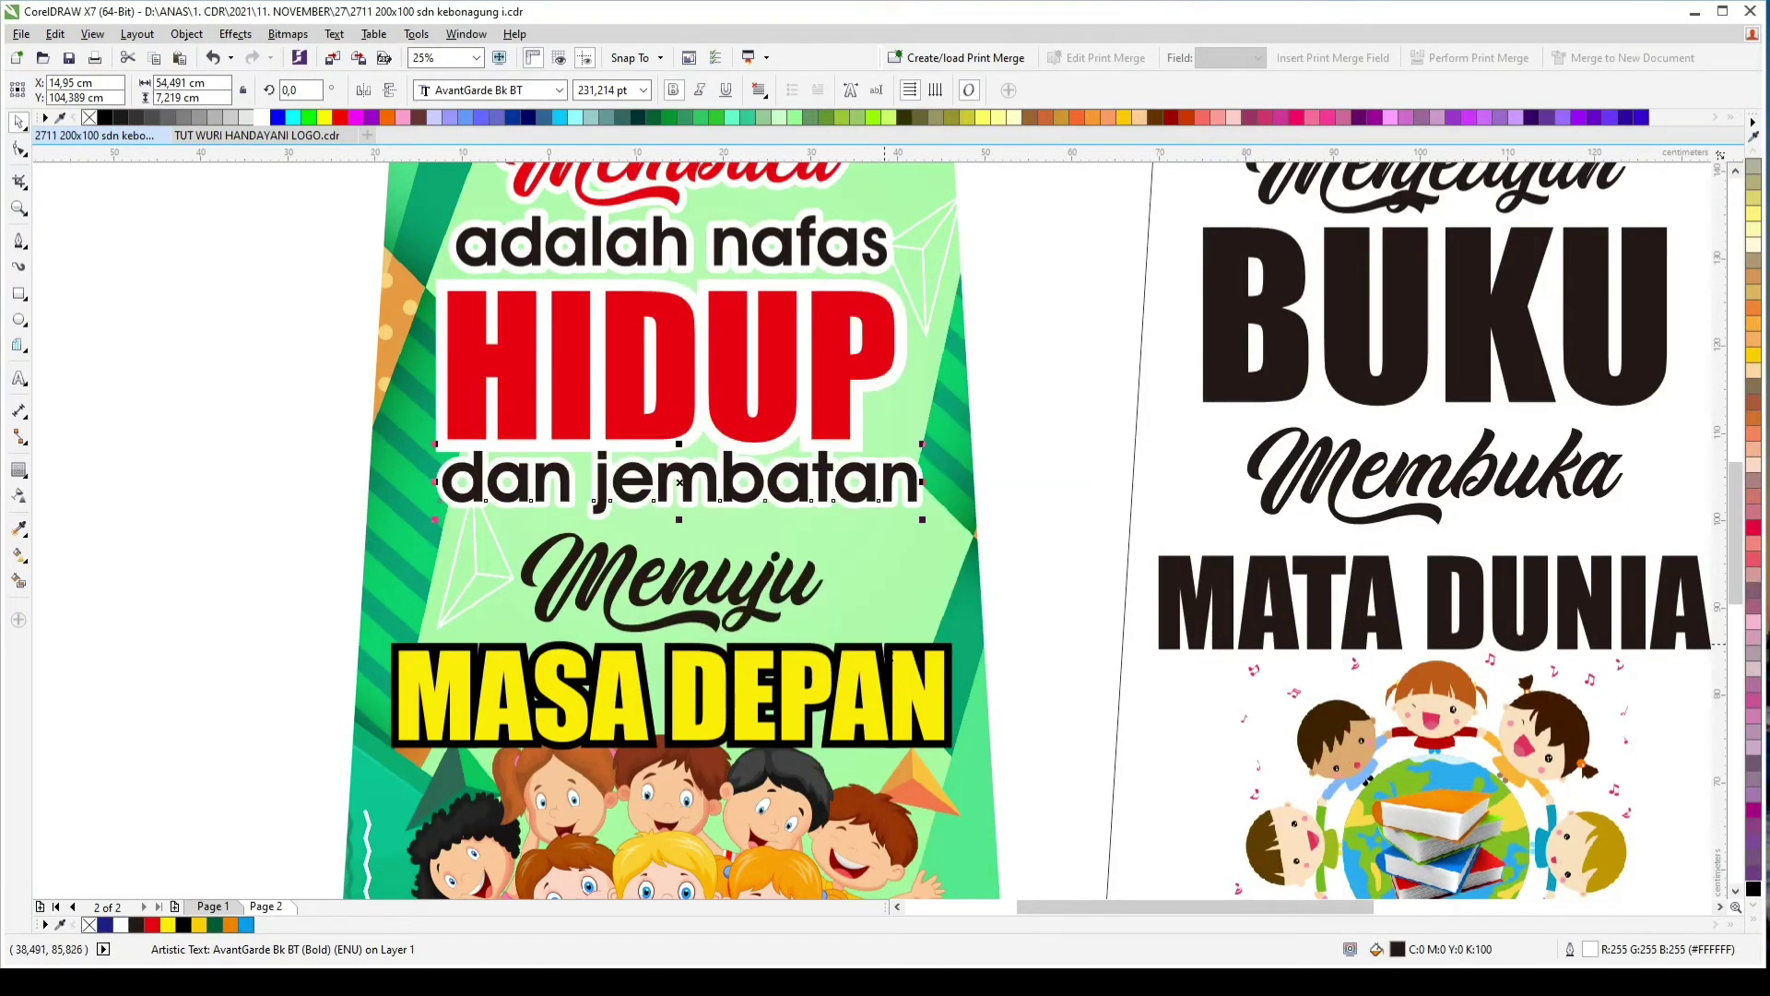
Step: Adjust the white outline width of "dan jembatan" and centre the line horizontally on "HIDUP"
{"action": "key", "text": "F12"}
{"action": "left_click", "coordinate": [1027, 573]}
{"action": "double_click", "coordinate": [743, 370]}
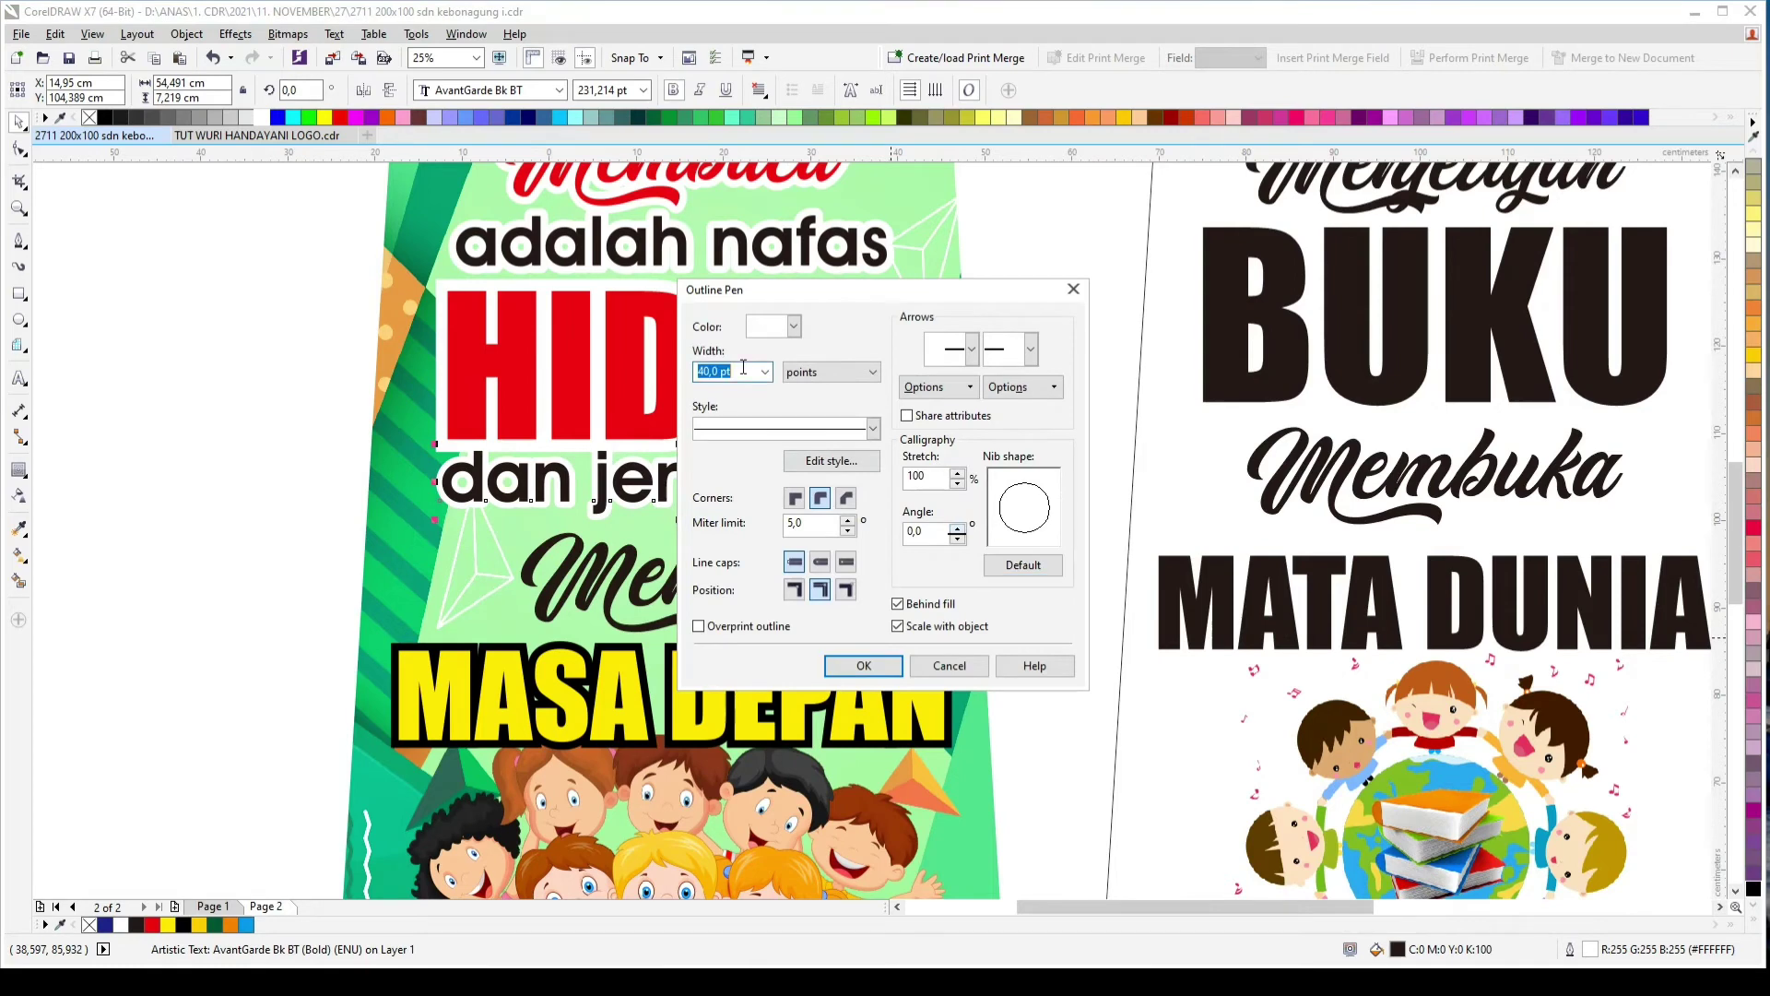
{"action": "key", "text": "Return"}
{"action": "left_click", "coordinate": [762, 366], "text": "shift"}
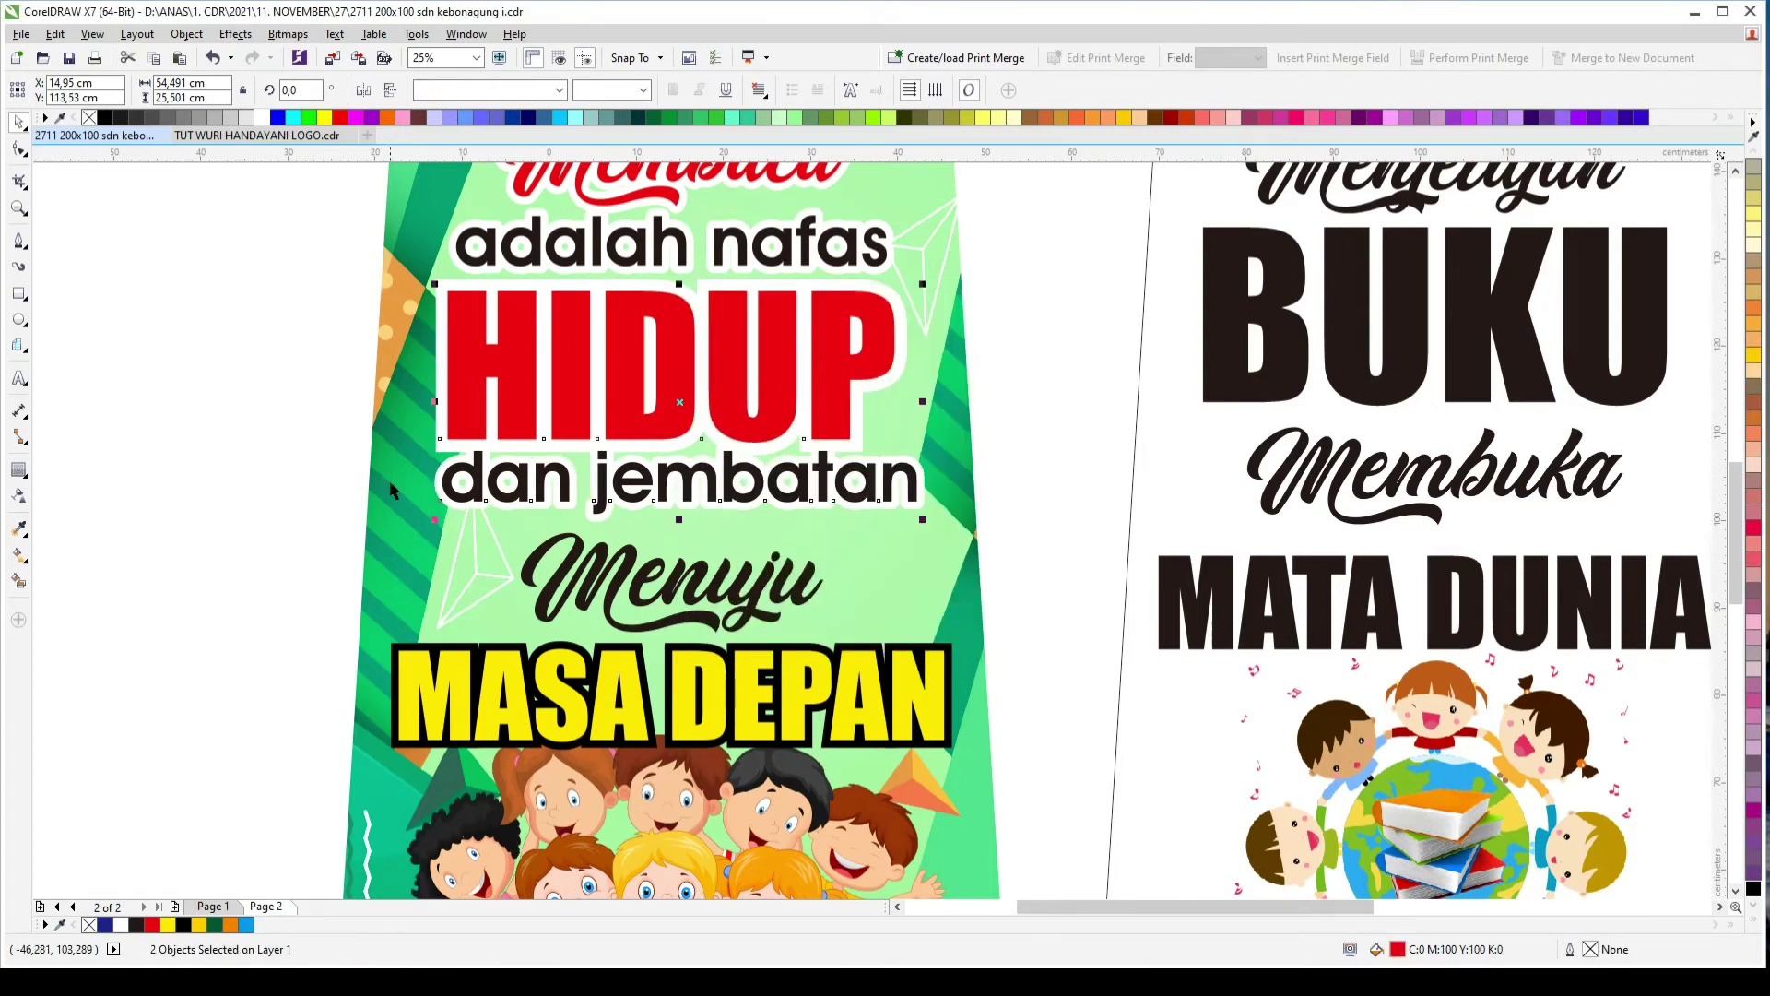
{"action": "key", "text": "c"}
Step: Move "Menuju" up about 1 cm, fill it dark blue and give it a white outline
{"action": "left_click", "coordinate": [678, 573]}
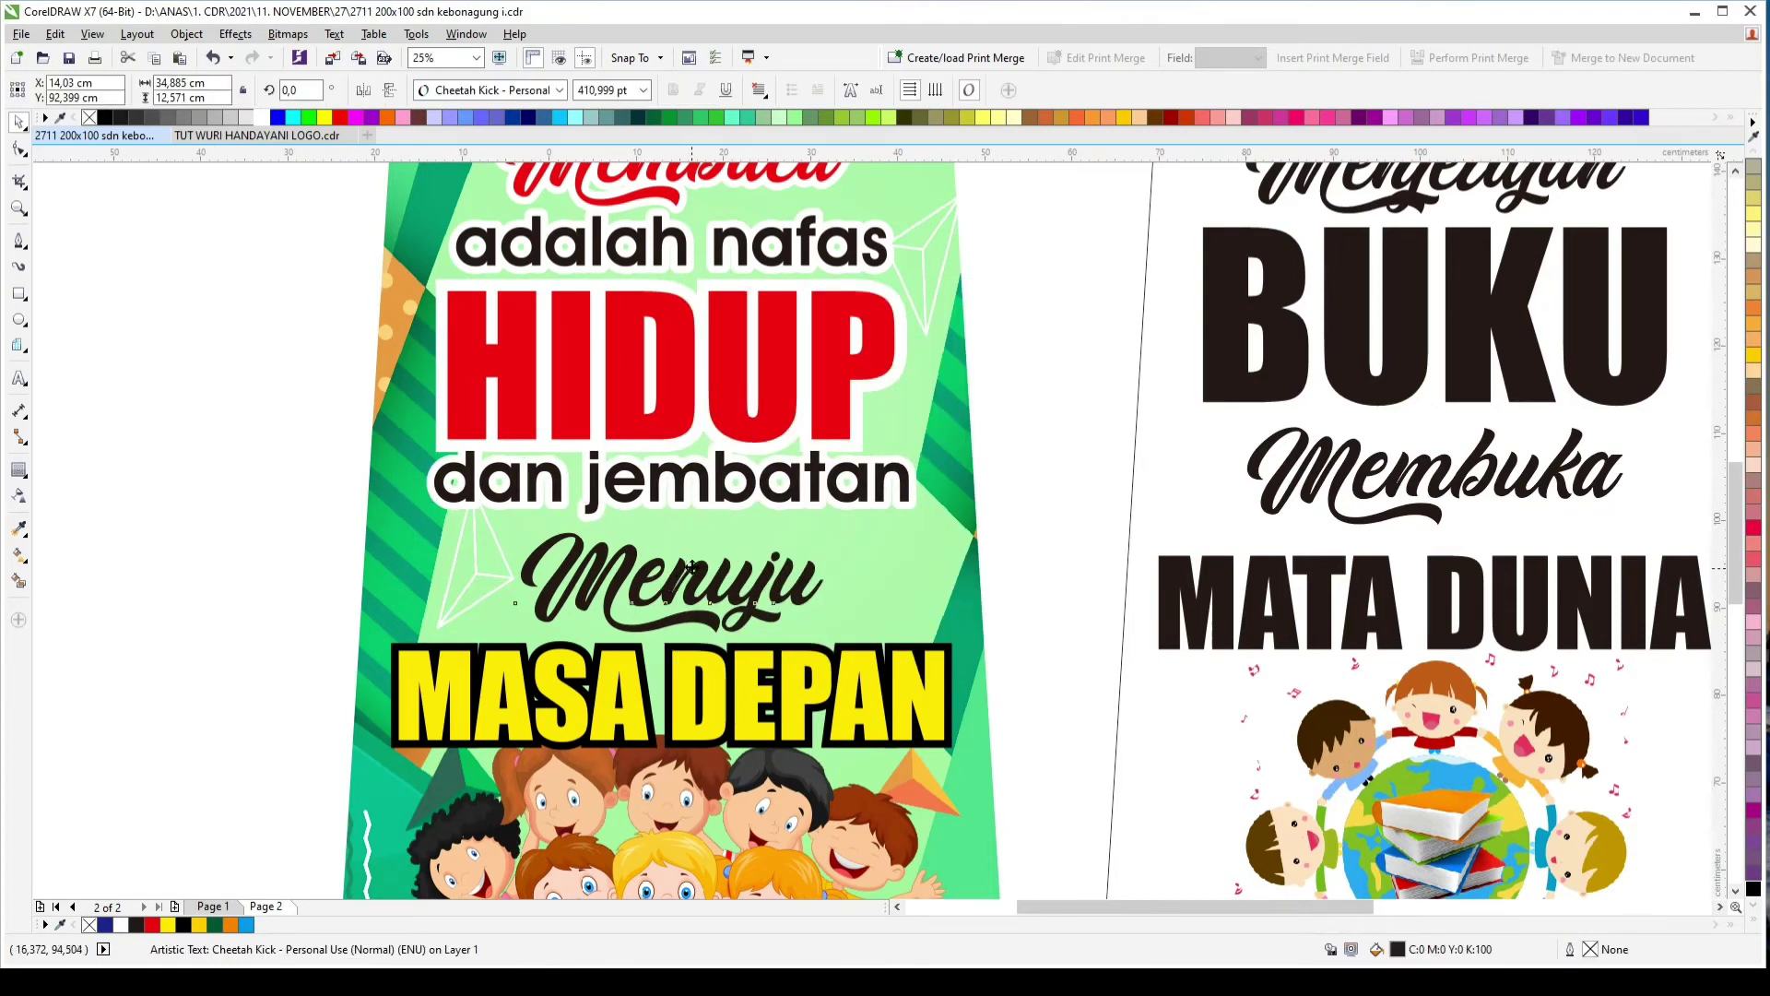
{"action": "left_click_drag", "start_coordinate": [692, 565], "coordinate": [692, 556]}
{"action": "left_click", "coordinate": [1753, 916]}
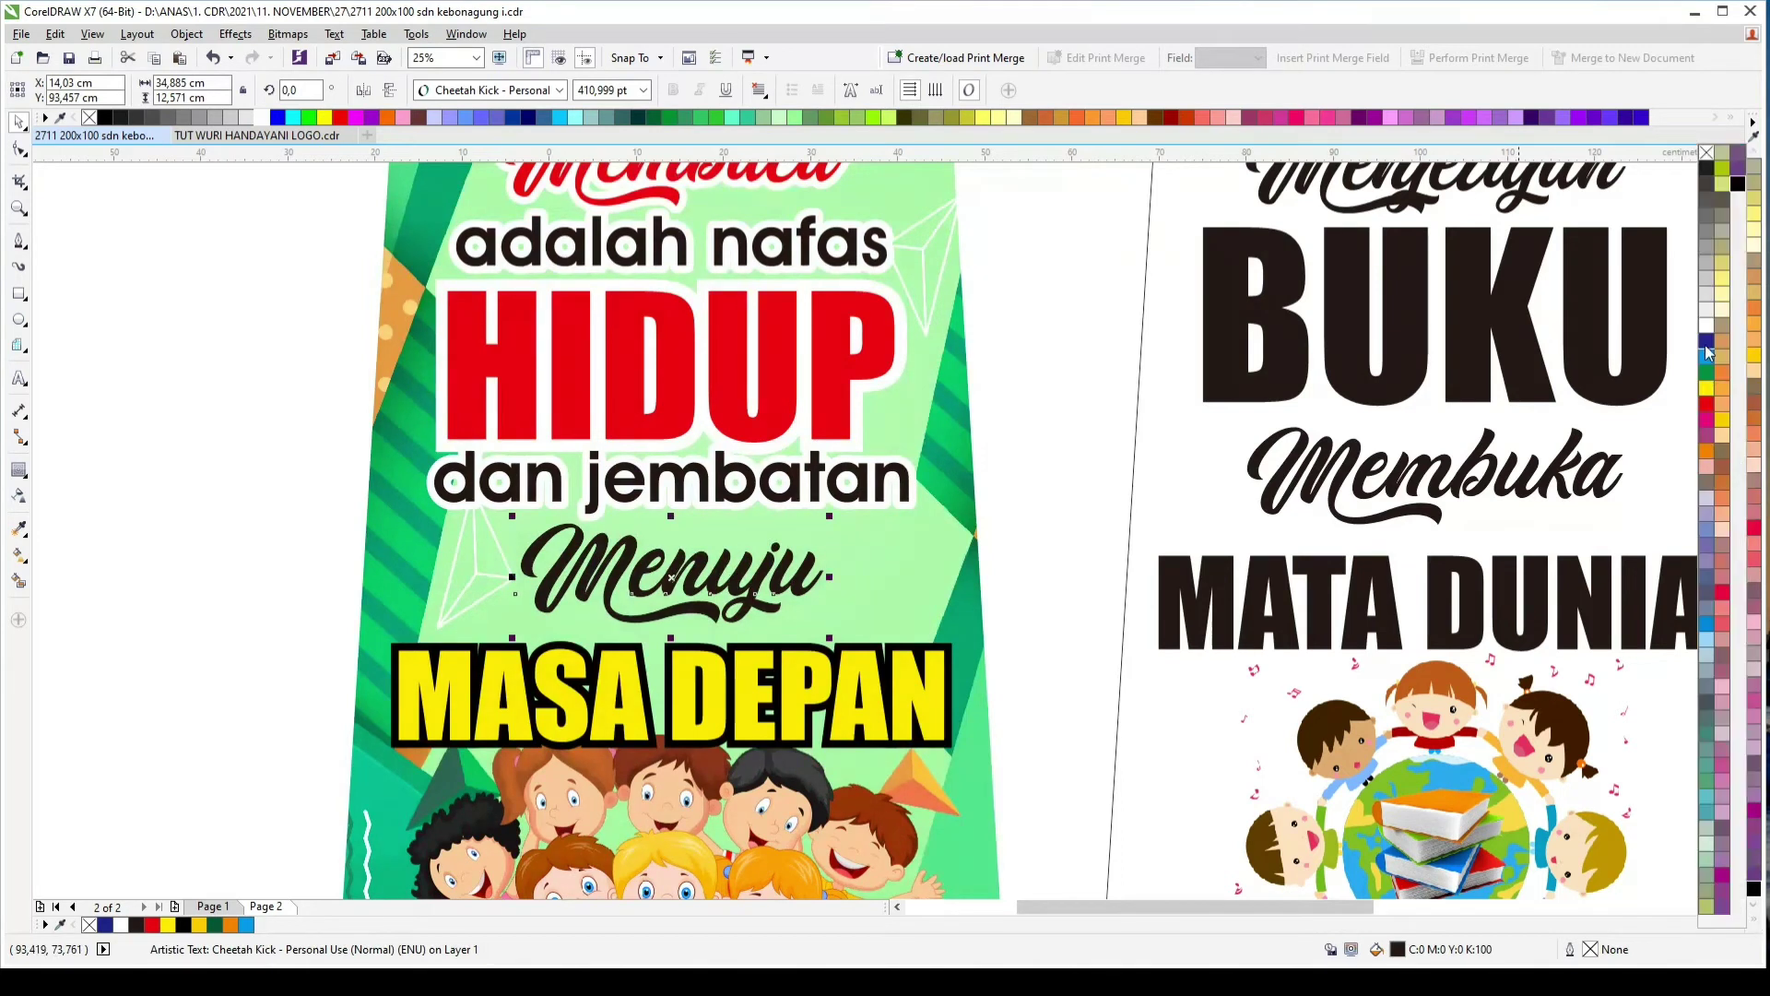
{"action": "left_click", "coordinate": [1706, 341]}
{"action": "right_click", "coordinate": [1707, 326]}
Step: Set the "Menuju" outline to 40 pt with round corners, placed behind the fill and scaling with the object
{"action": "key", "text": "F12"}
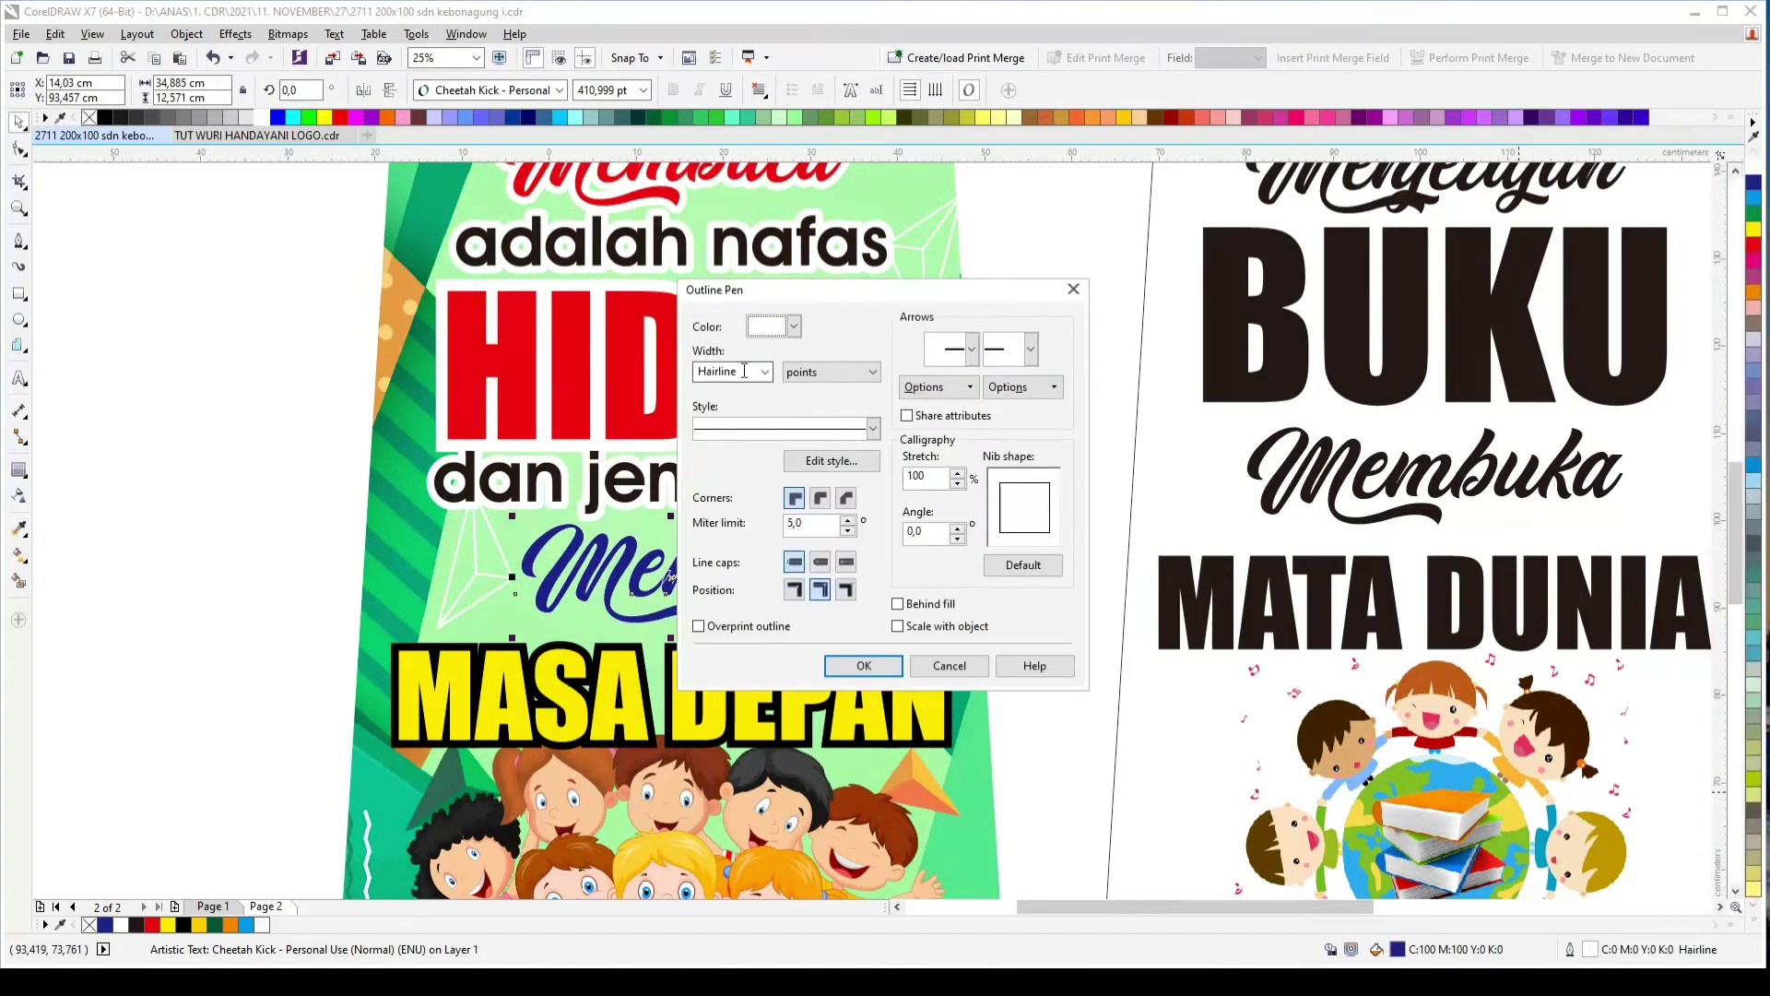
{"action": "double_click", "coordinate": [745, 370]}
{"action": "type", "text": "40"}
{"action": "key", "text": "Tab"}
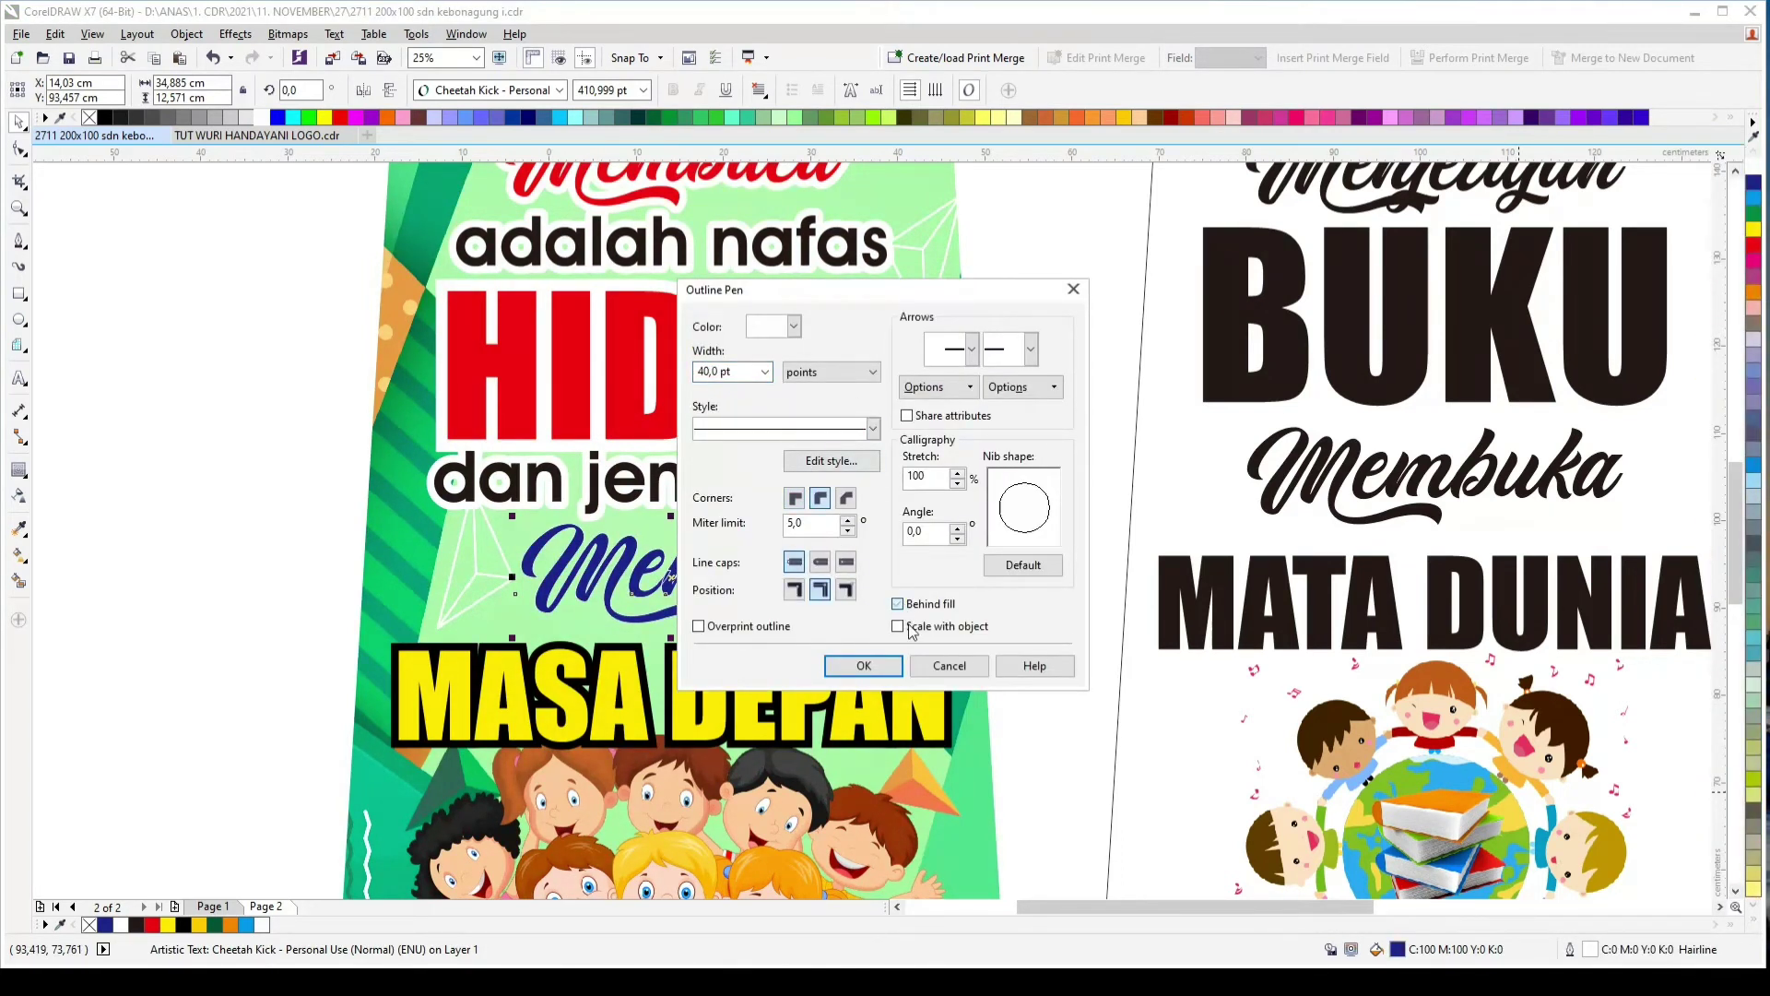
{"action": "left_click", "coordinate": [863, 665]}
Step: Set the white outline of "Menuju" to 50 pt
{"action": "key", "text": "F12"}
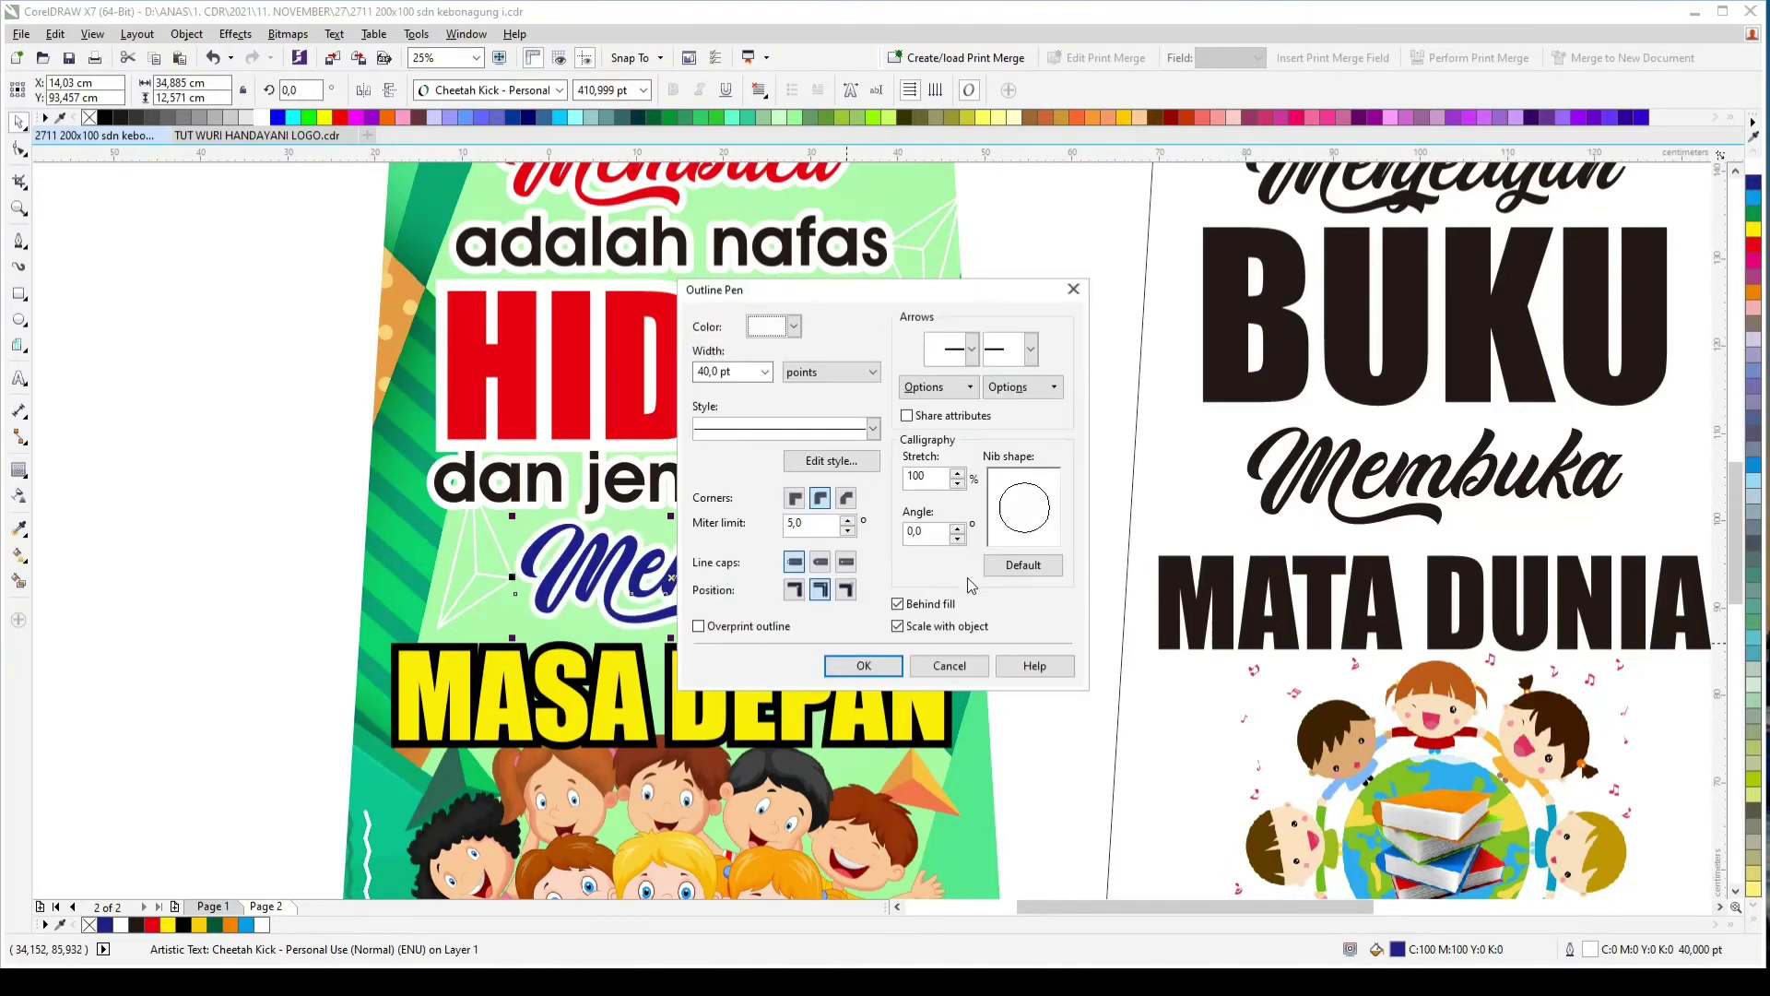
{"action": "left_click", "coordinate": [740, 377]}
{"action": "key", "text": "Return"}
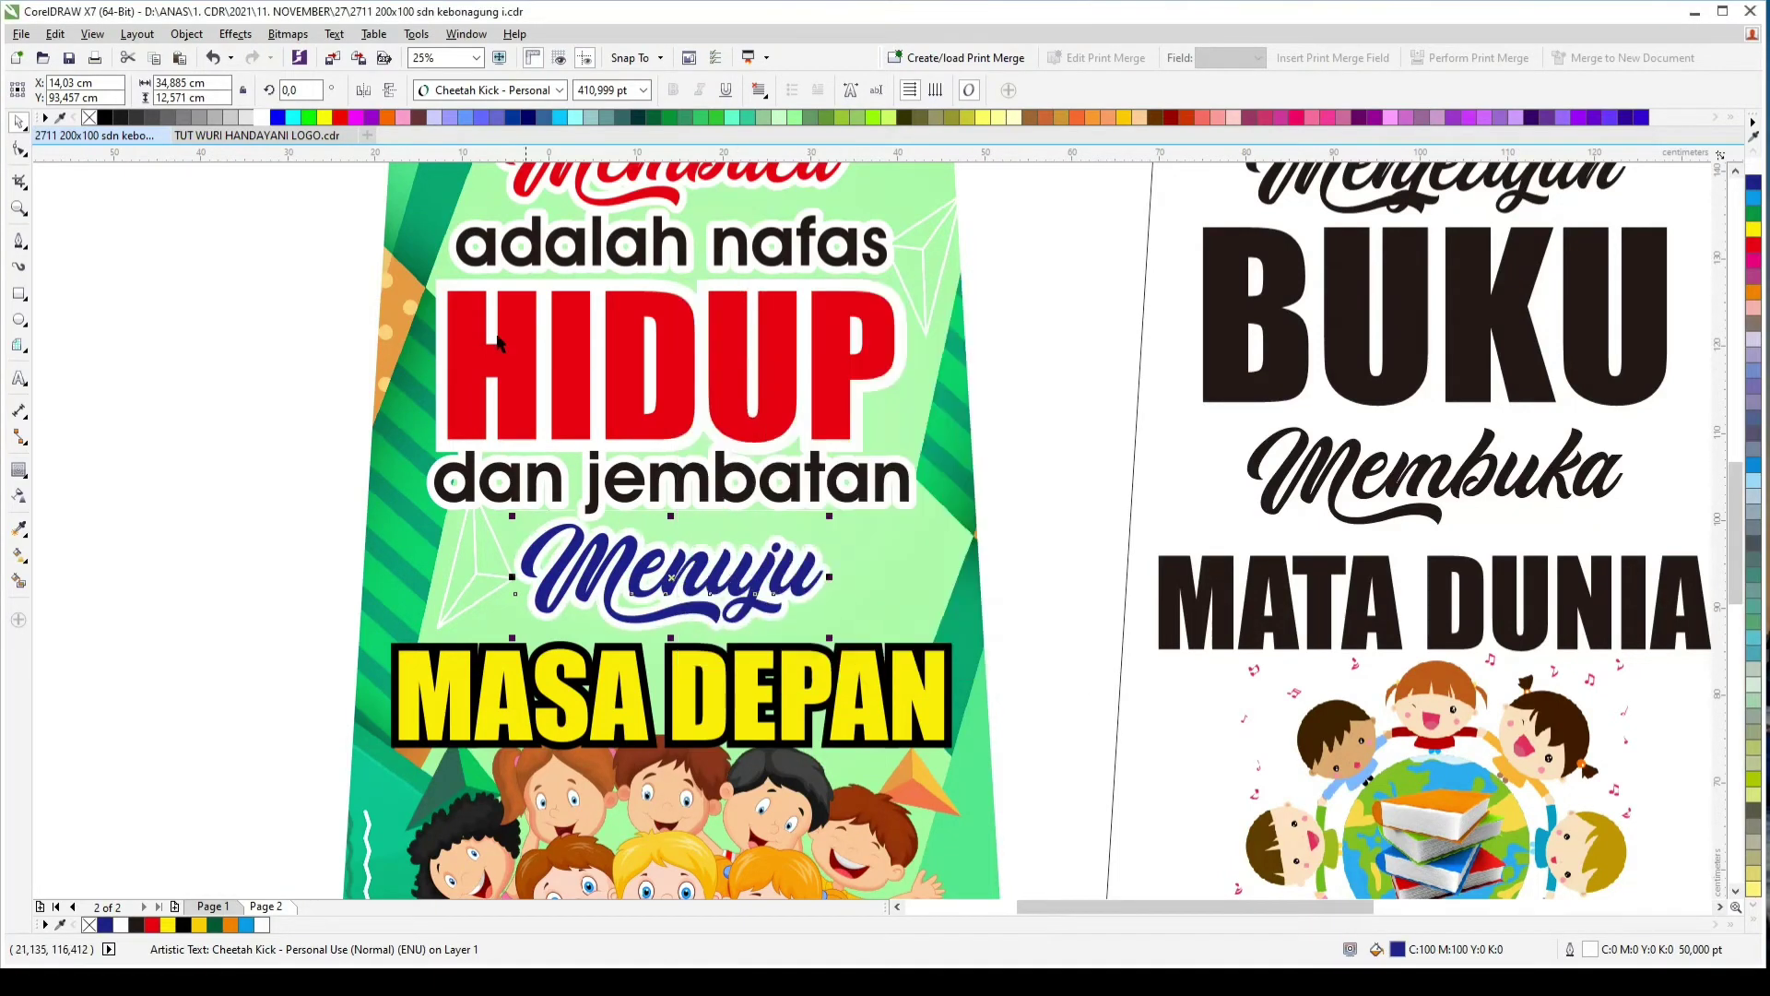
Step: Copy the red fill and white outline style of "Membaca" onto "Menjelajah" with the Attributes Eyedropper
{"action": "scroll", "coordinate": [501, 339], "scroll_direction": "down", "scroll_amount": 2}
{"action": "left_click", "coordinate": [410, 316]}
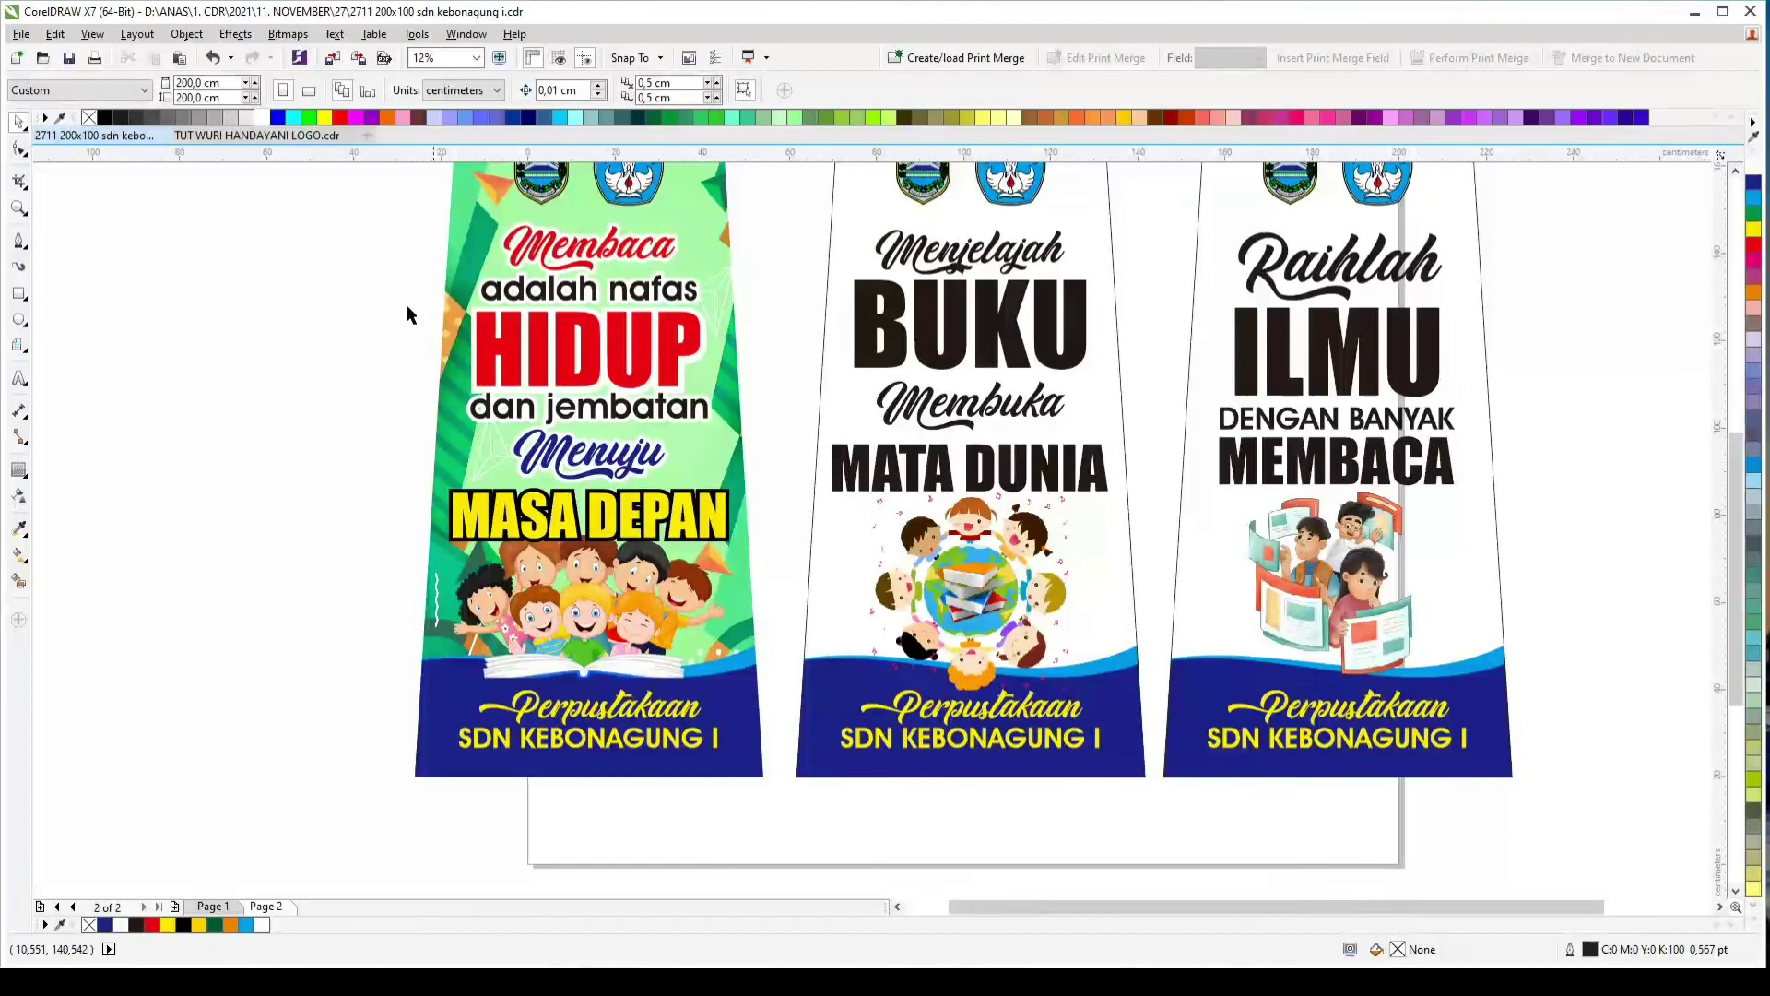
{"action": "left_click", "coordinate": [19, 526]}
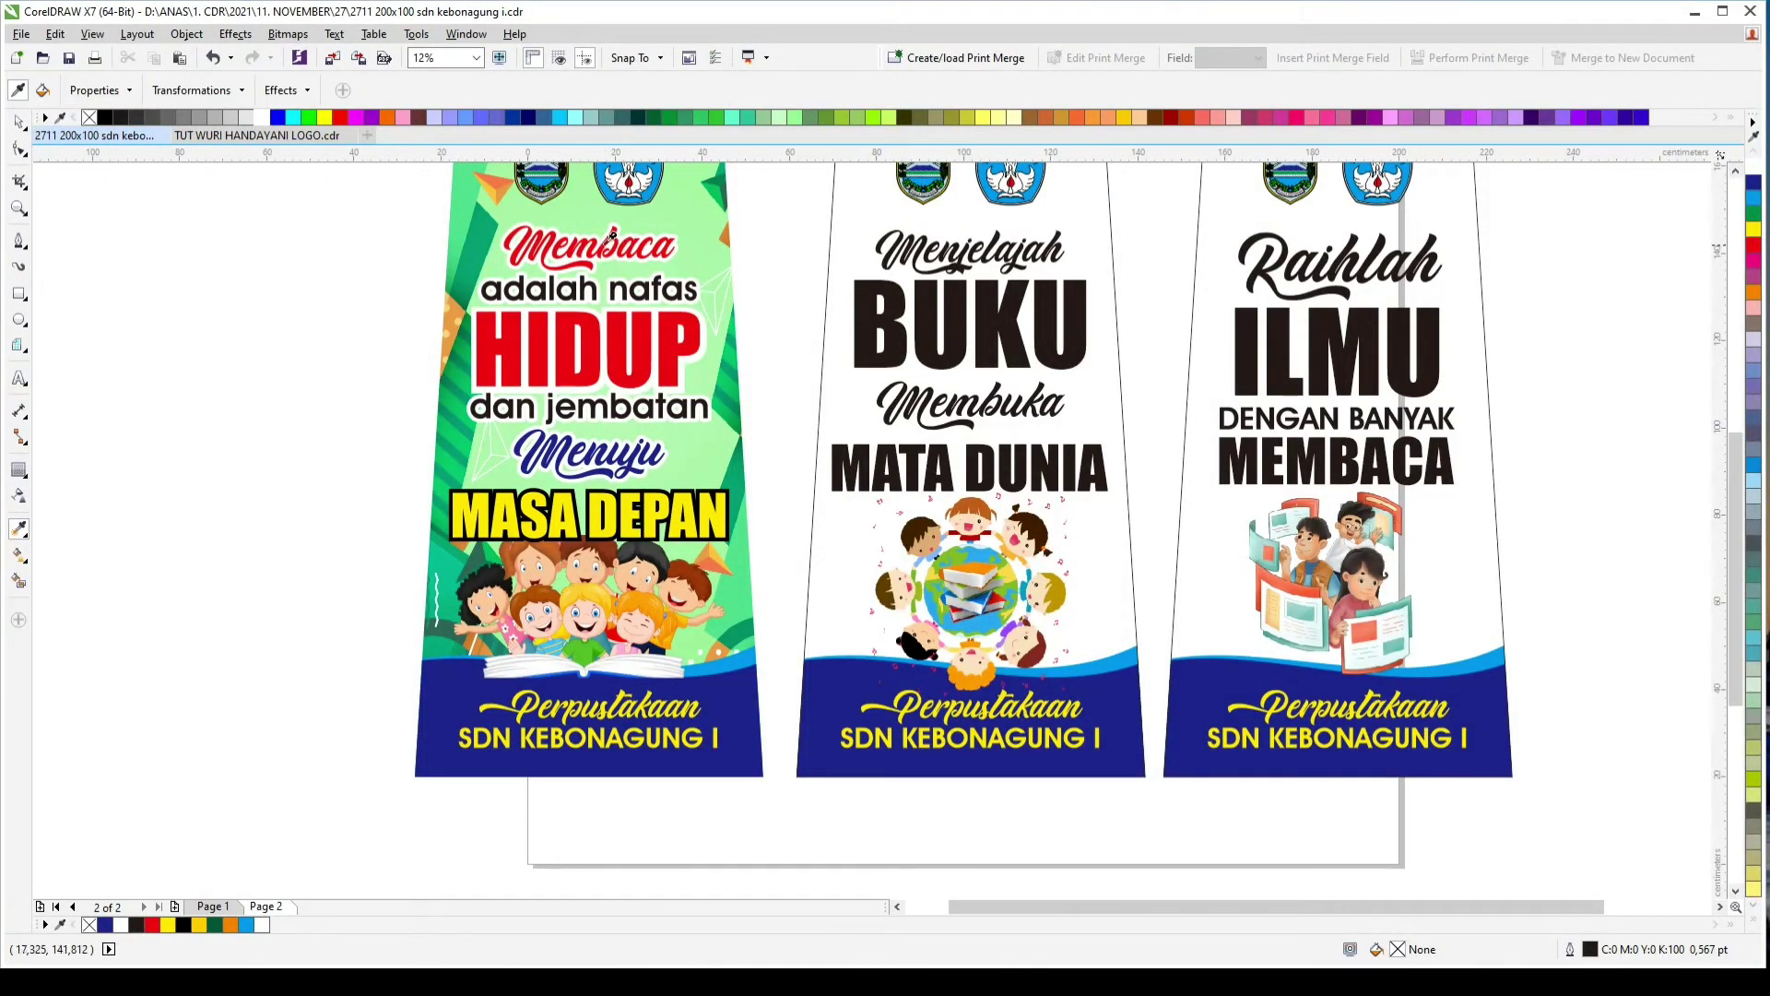
{"action": "scroll", "coordinate": [613, 235], "scroll_direction": "up", "scroll_amount": 2}
{"action": "scroll", "coordinate": [1215, 218], "scroll_direction": "up", "scroll_amount": 3}
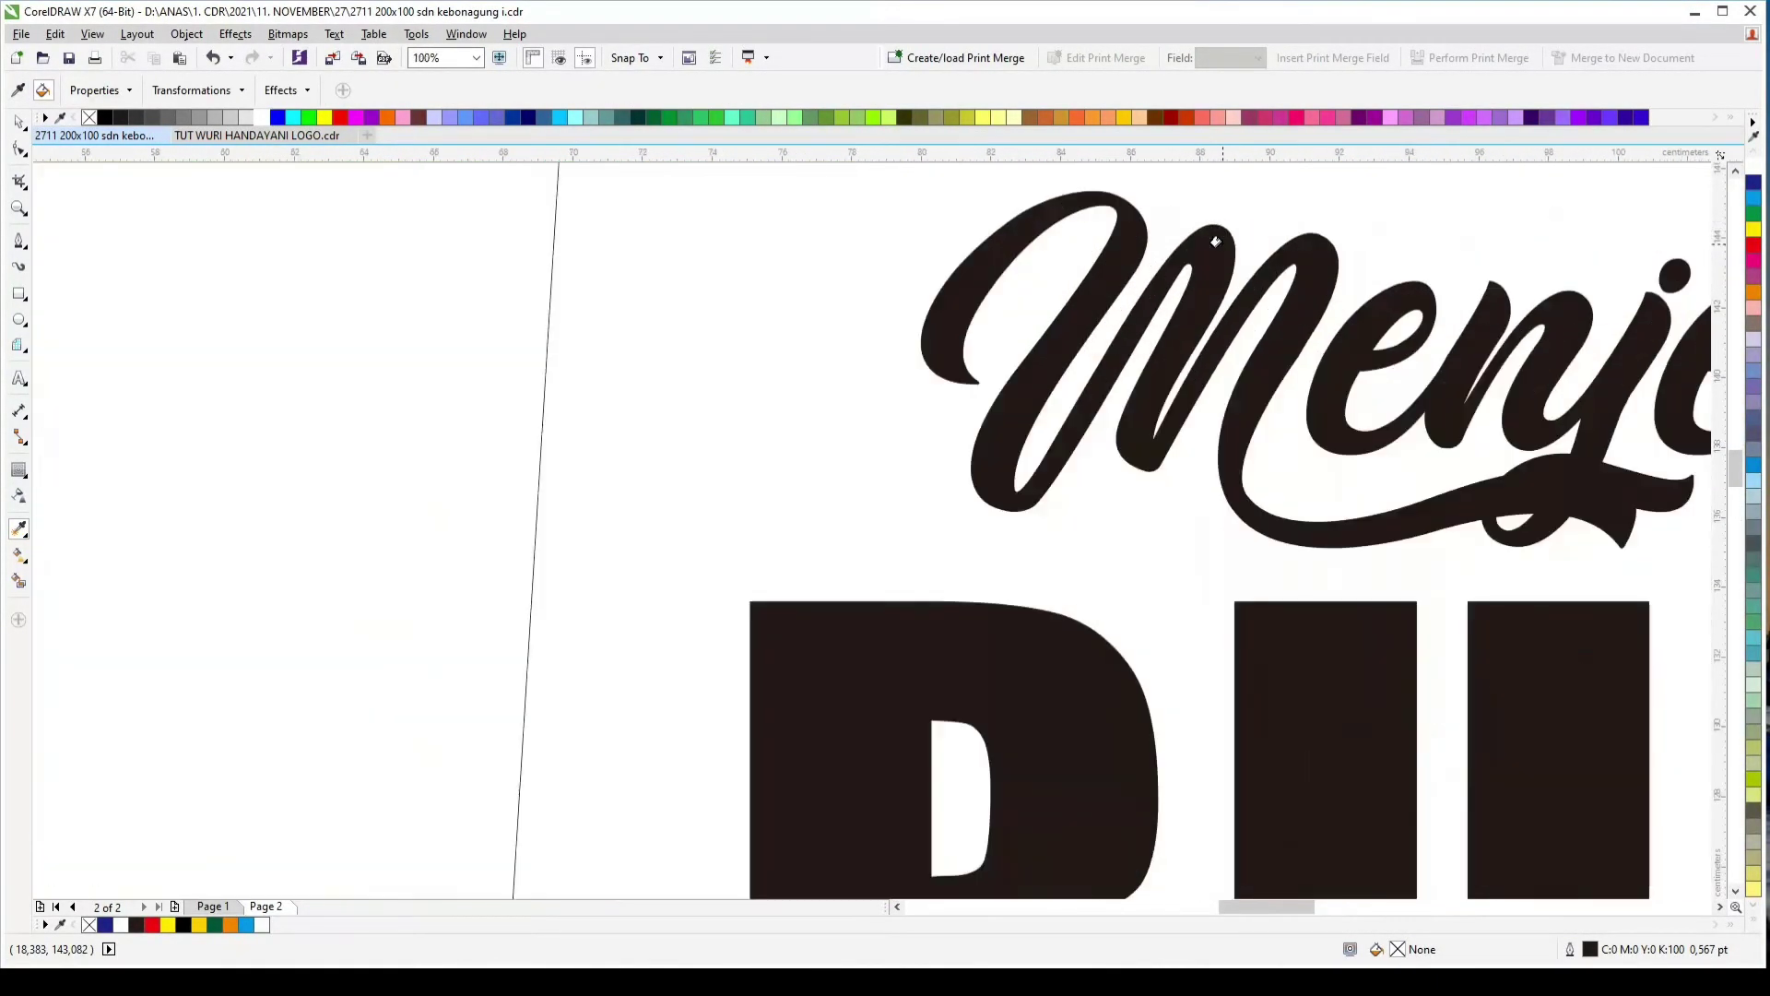
{"action": "left_click", "coordinate": [1215, 218]}
{"action": "scroll", "coordinate": [1273, 403], "scroll_direction": "down", "scroll_amount": 3}
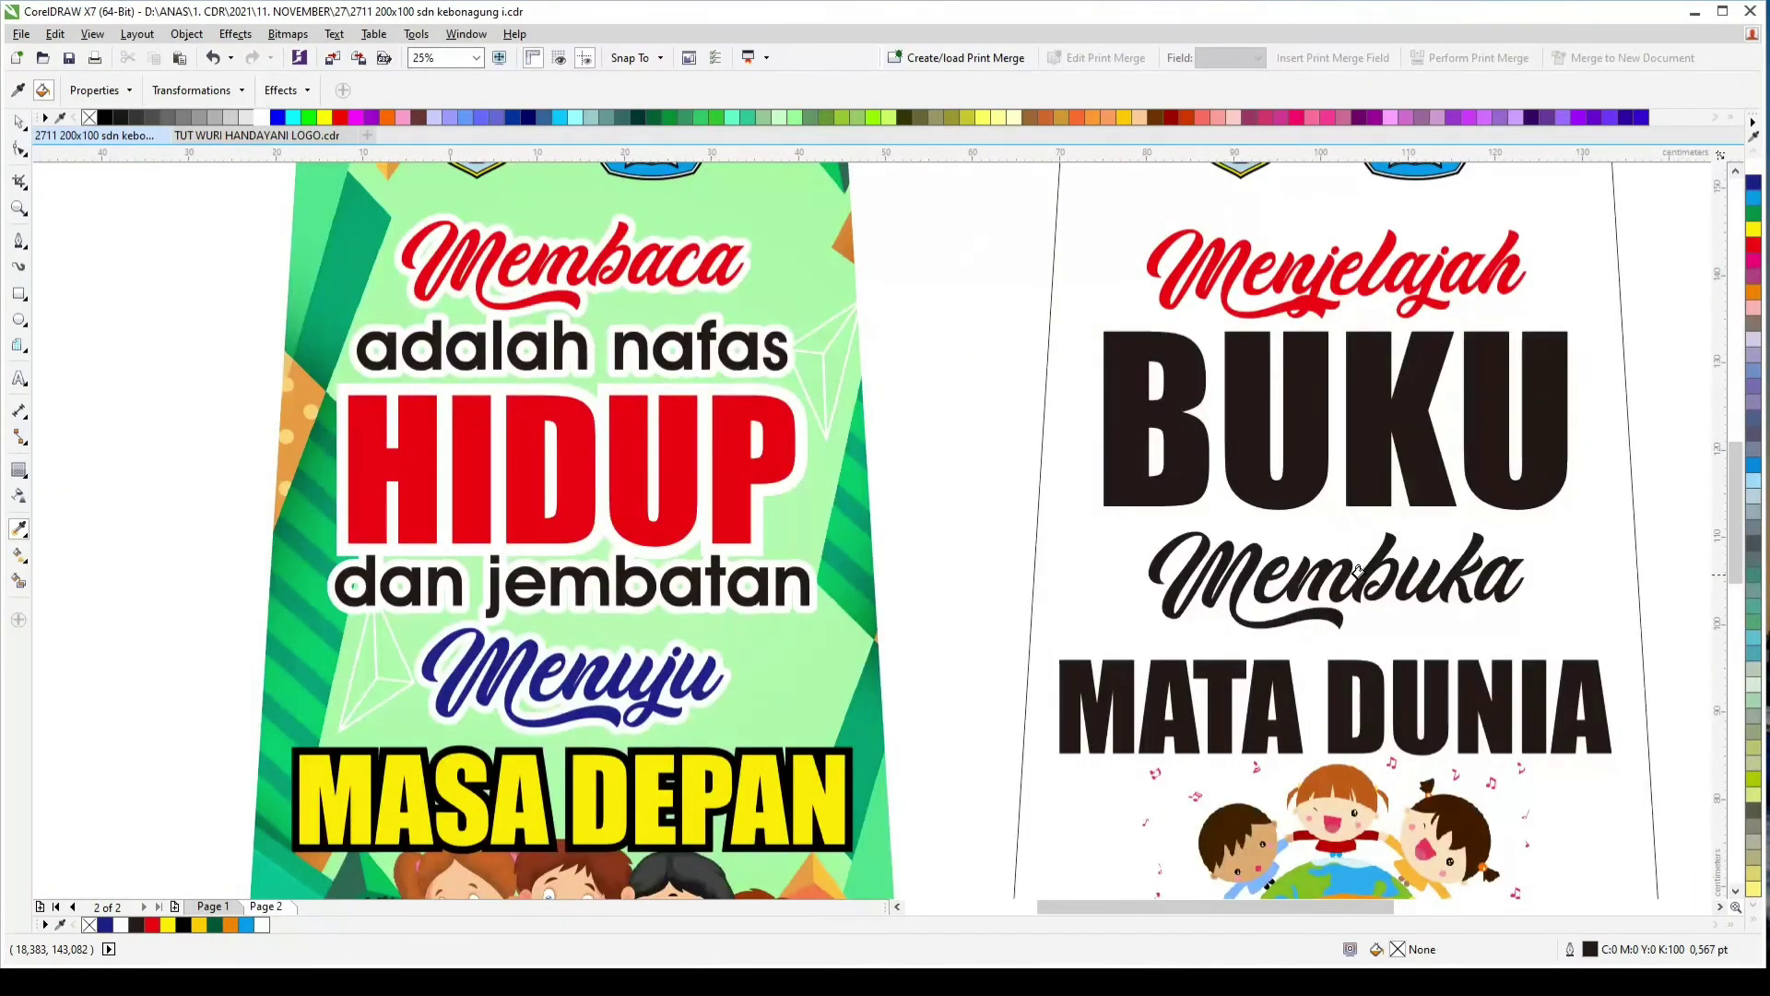
Step: Apply the copied "Membaca" style to "Membuka" on the middle banner and "Raihlah" on the third banner
{"action": "scroll", "coordinate": [1358, 569], "scroll_direction": "up", "scroll_amount": 2}
{"action": "left_click", "coordinate": [1371, 567]}
{"action": "scroll", "coordinate": [1371, 566], "scroll_direction": "down", "scroll_amount": 4}
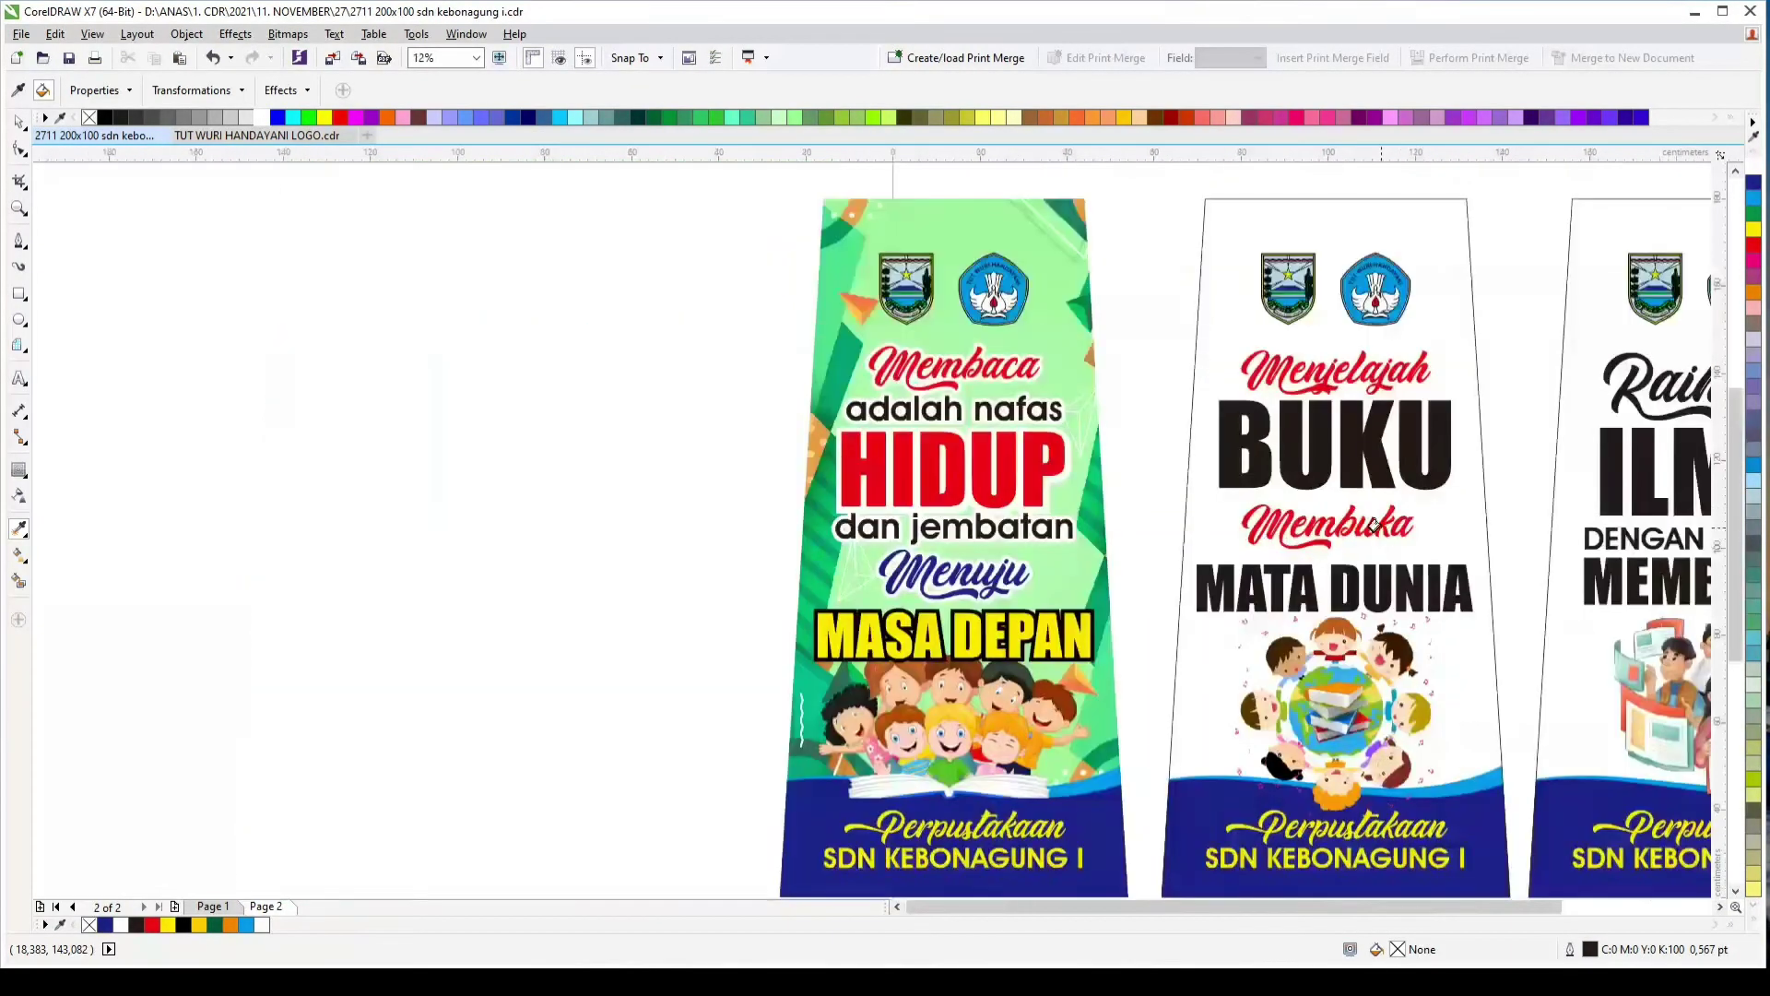
{"action": "scroll", "coordinate": [662, 294], "scroll_direction": "down", "scroll_amount": 2}
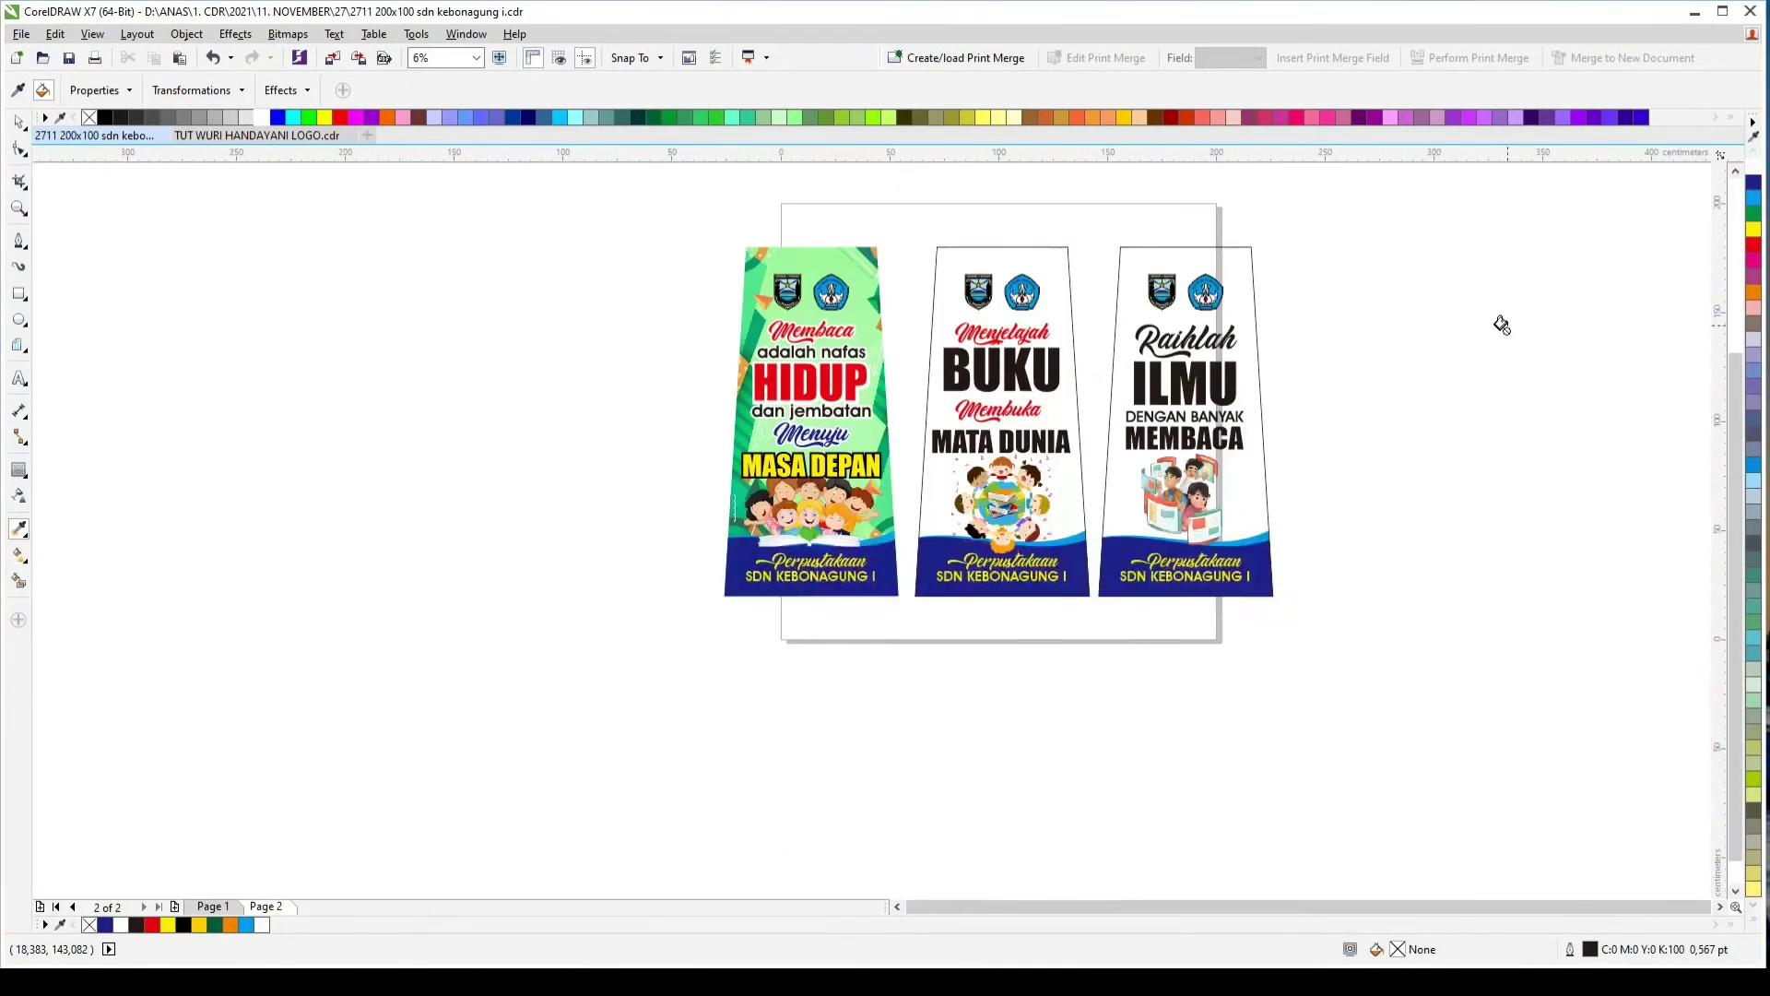
{"action": "scroll", "coordinate": [1151, 271], "scroll_direction": "up", "scroll_amount": 8}
{"action": "left_click", "coordinate": [1151, 271]}
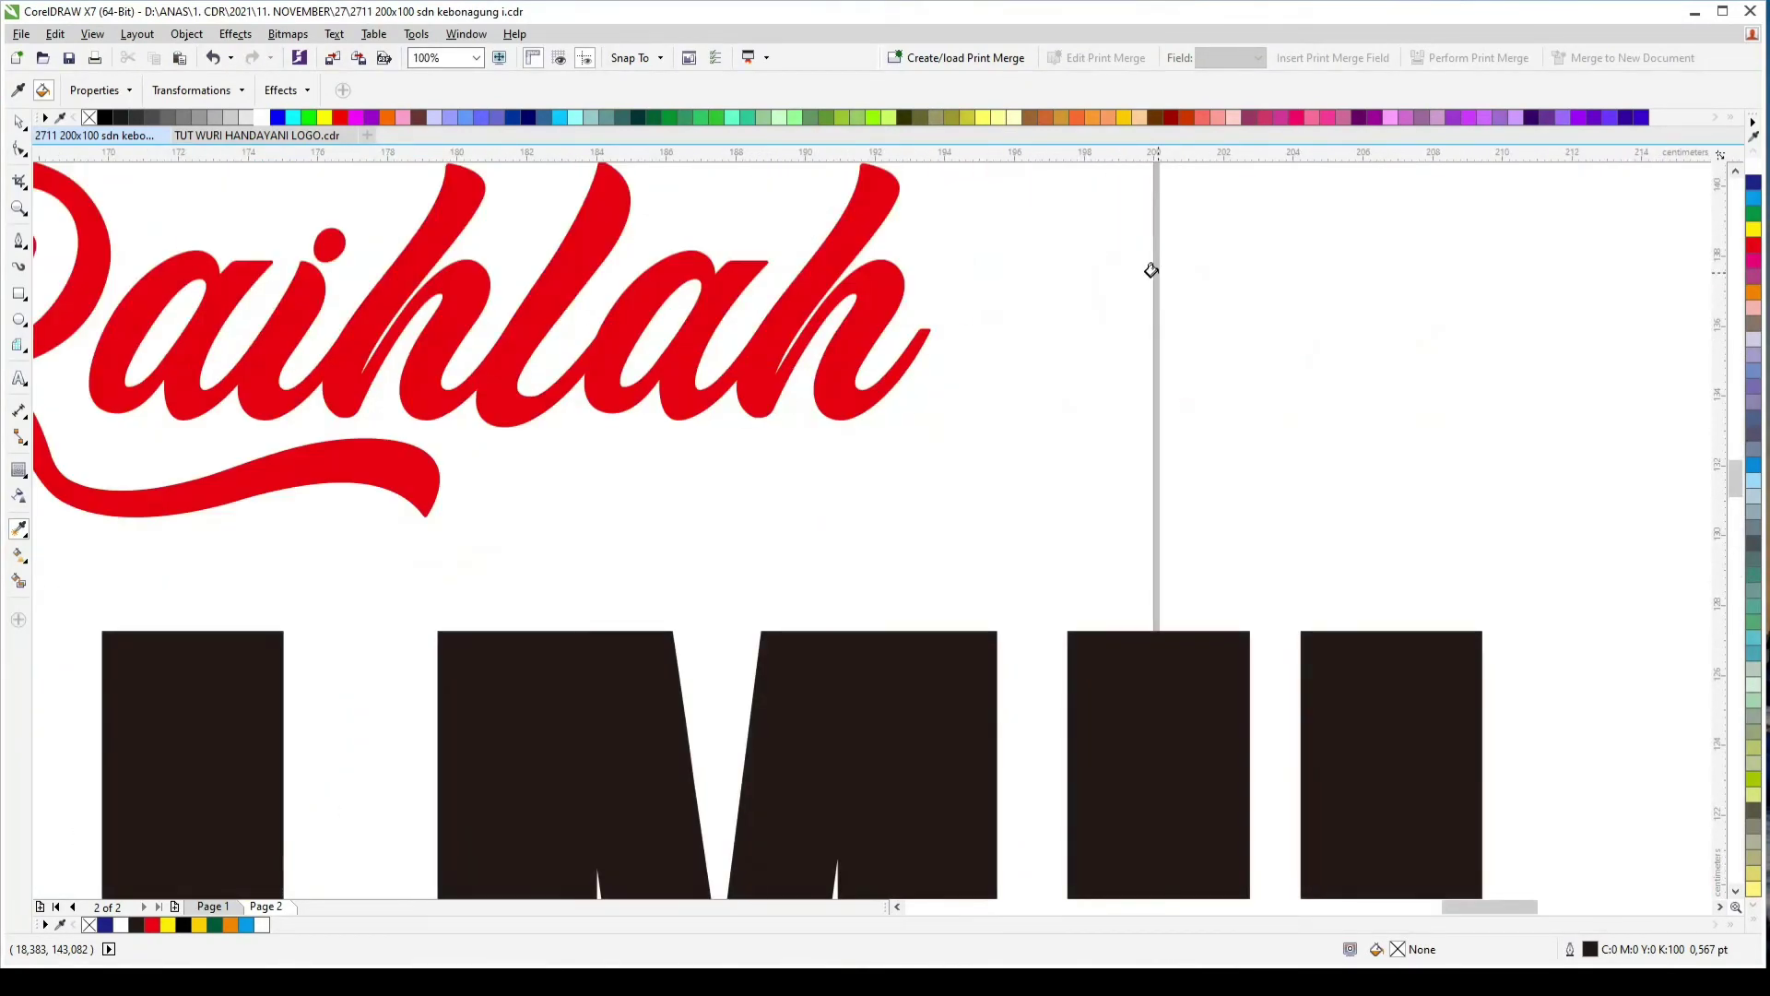
Step: Try applying the copied red text style to "DENGAN BANYAK" on the third banner, and undo it
{"action": "scroll", "coordinate": [1153, 277], "scroll_direction": "down", "scroll_amount": 4}
{"action": "scroll", "coordinate": [1188, 571], "scroll_direction": "up", "scroll_amount": 2}
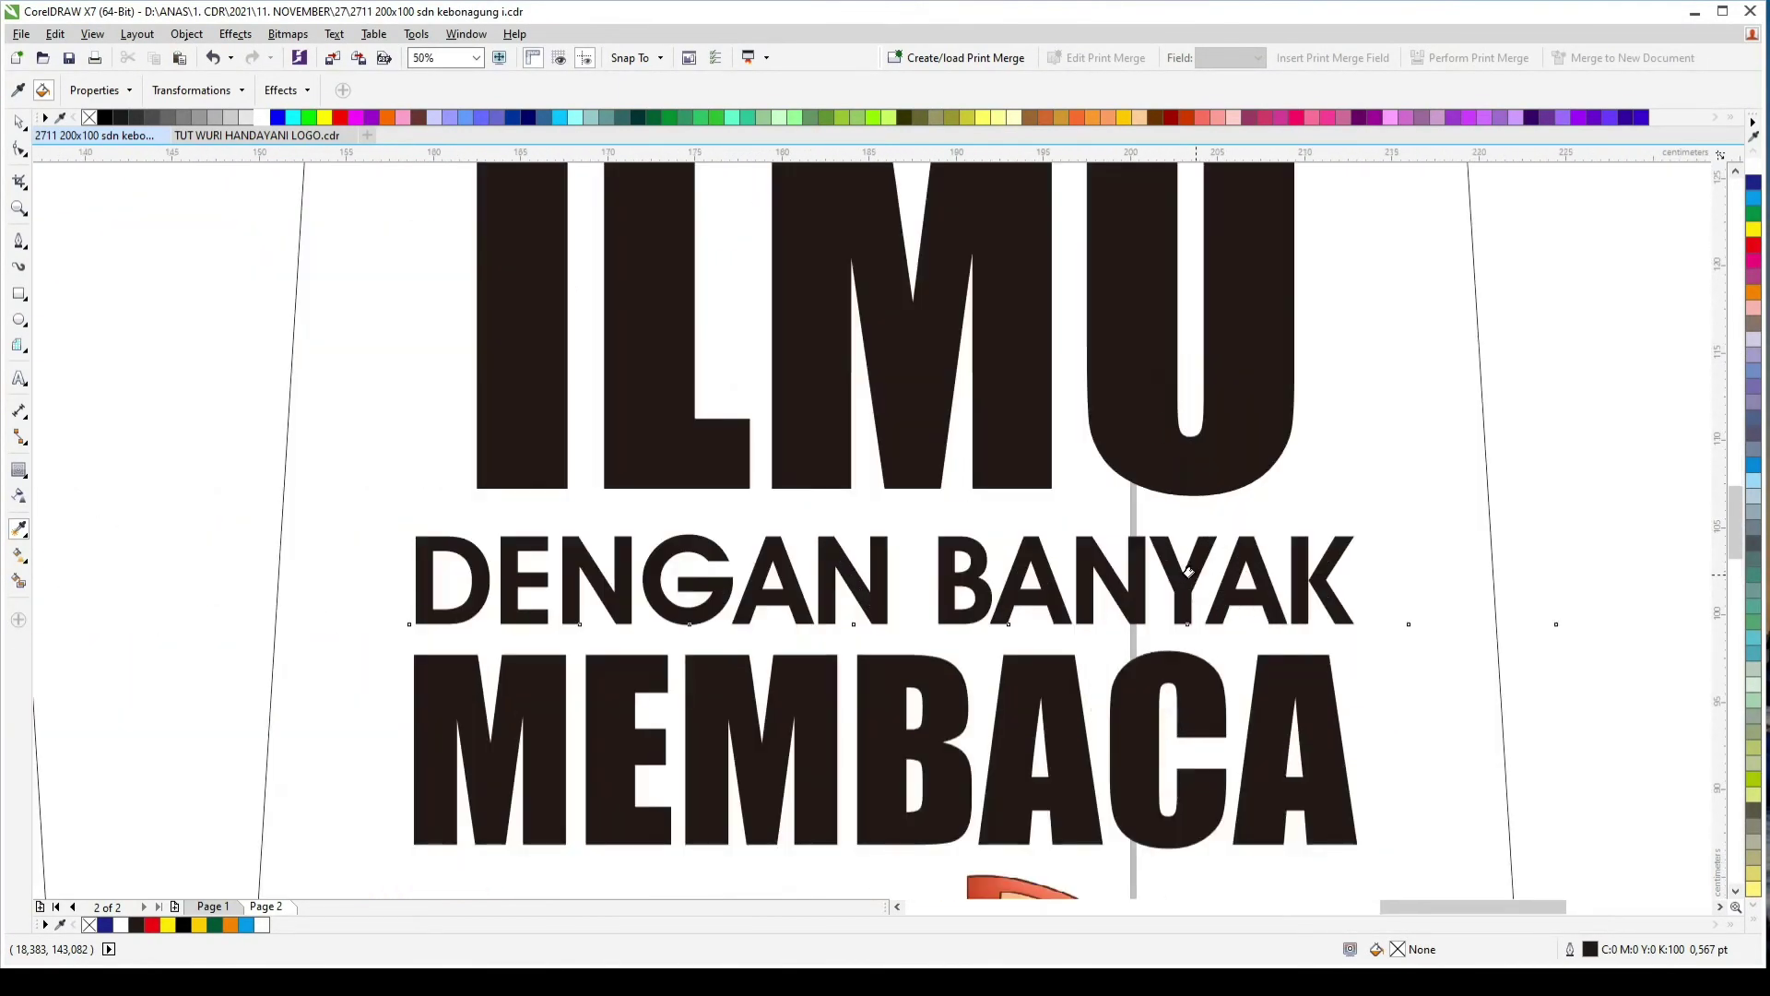
{"action": "left_click", "coordinate": [1189, 572]}
{"action": "key", "text": "ctrl+z"}
{"action": "key", "text": "space"}
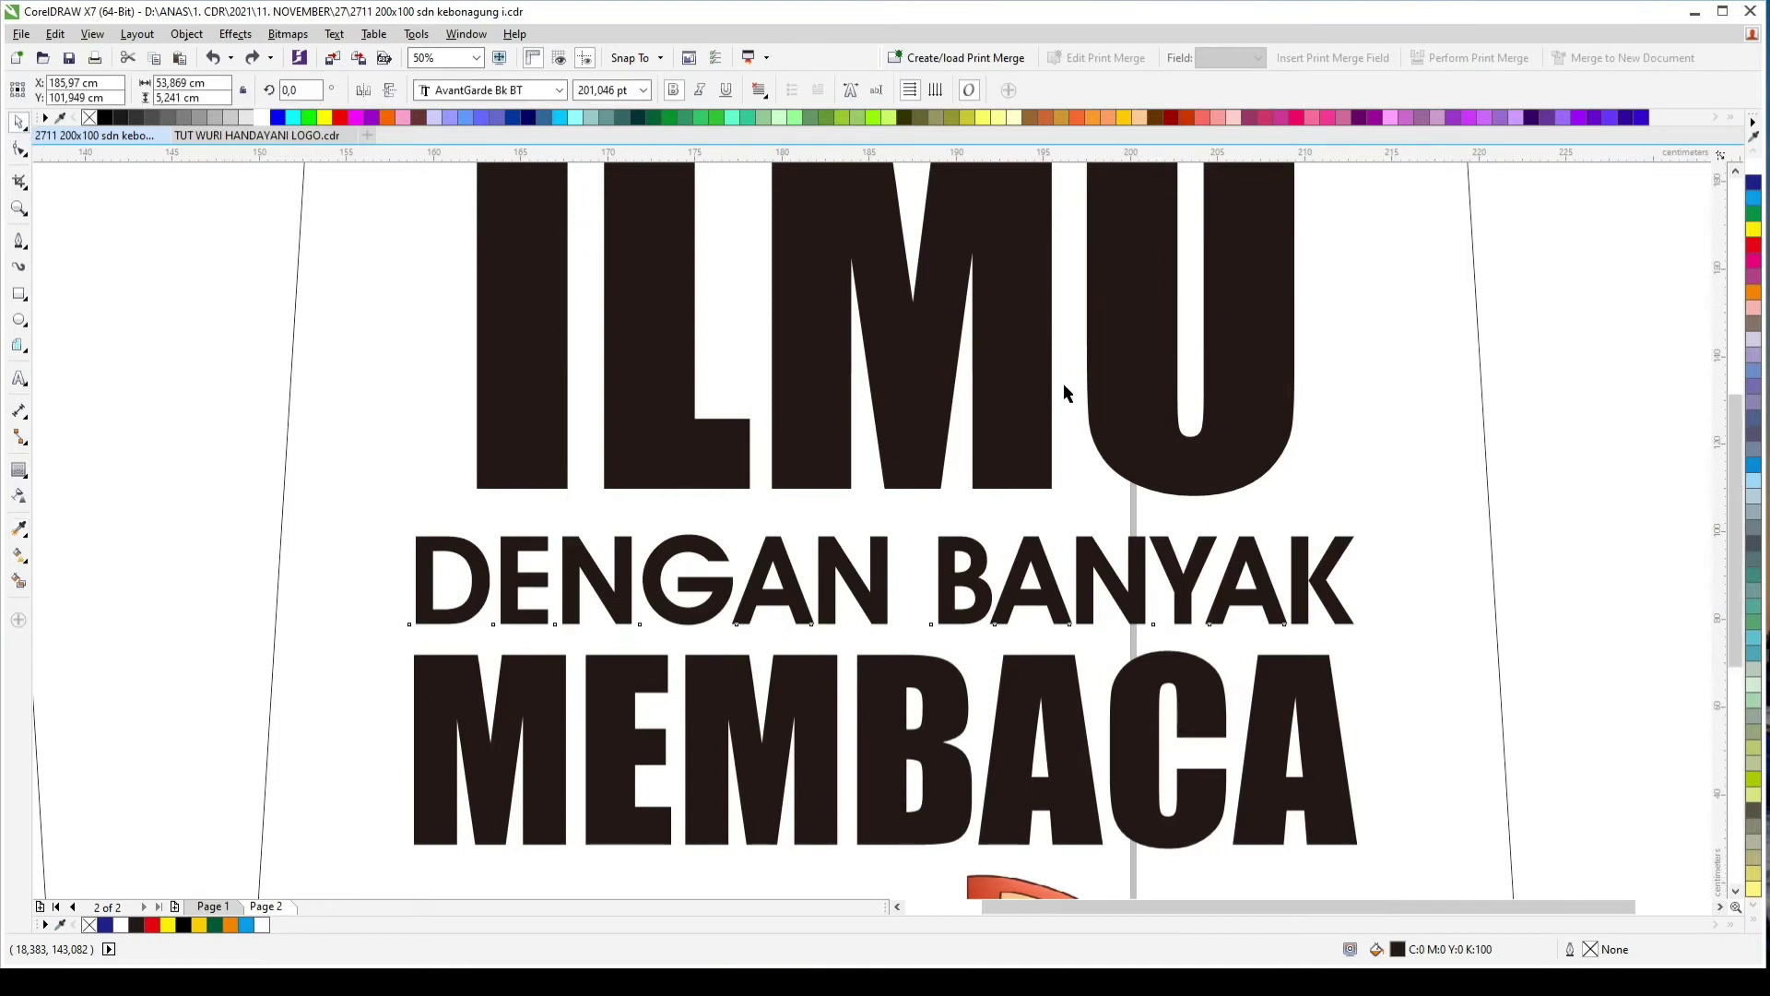
Step: Enlarge "Raihlah" on the third banner to nearly the width of "ILMU"
{"action": "key", "text": "F4"}
{"action": "left_click", "coordinate": [1281, 372]}
{"action": "left_click_drag", "start_coordinate": [1301, 344], "coordinate": [1363, 304]}
{"action": "left_click", "coordinate": [1491, 302]}
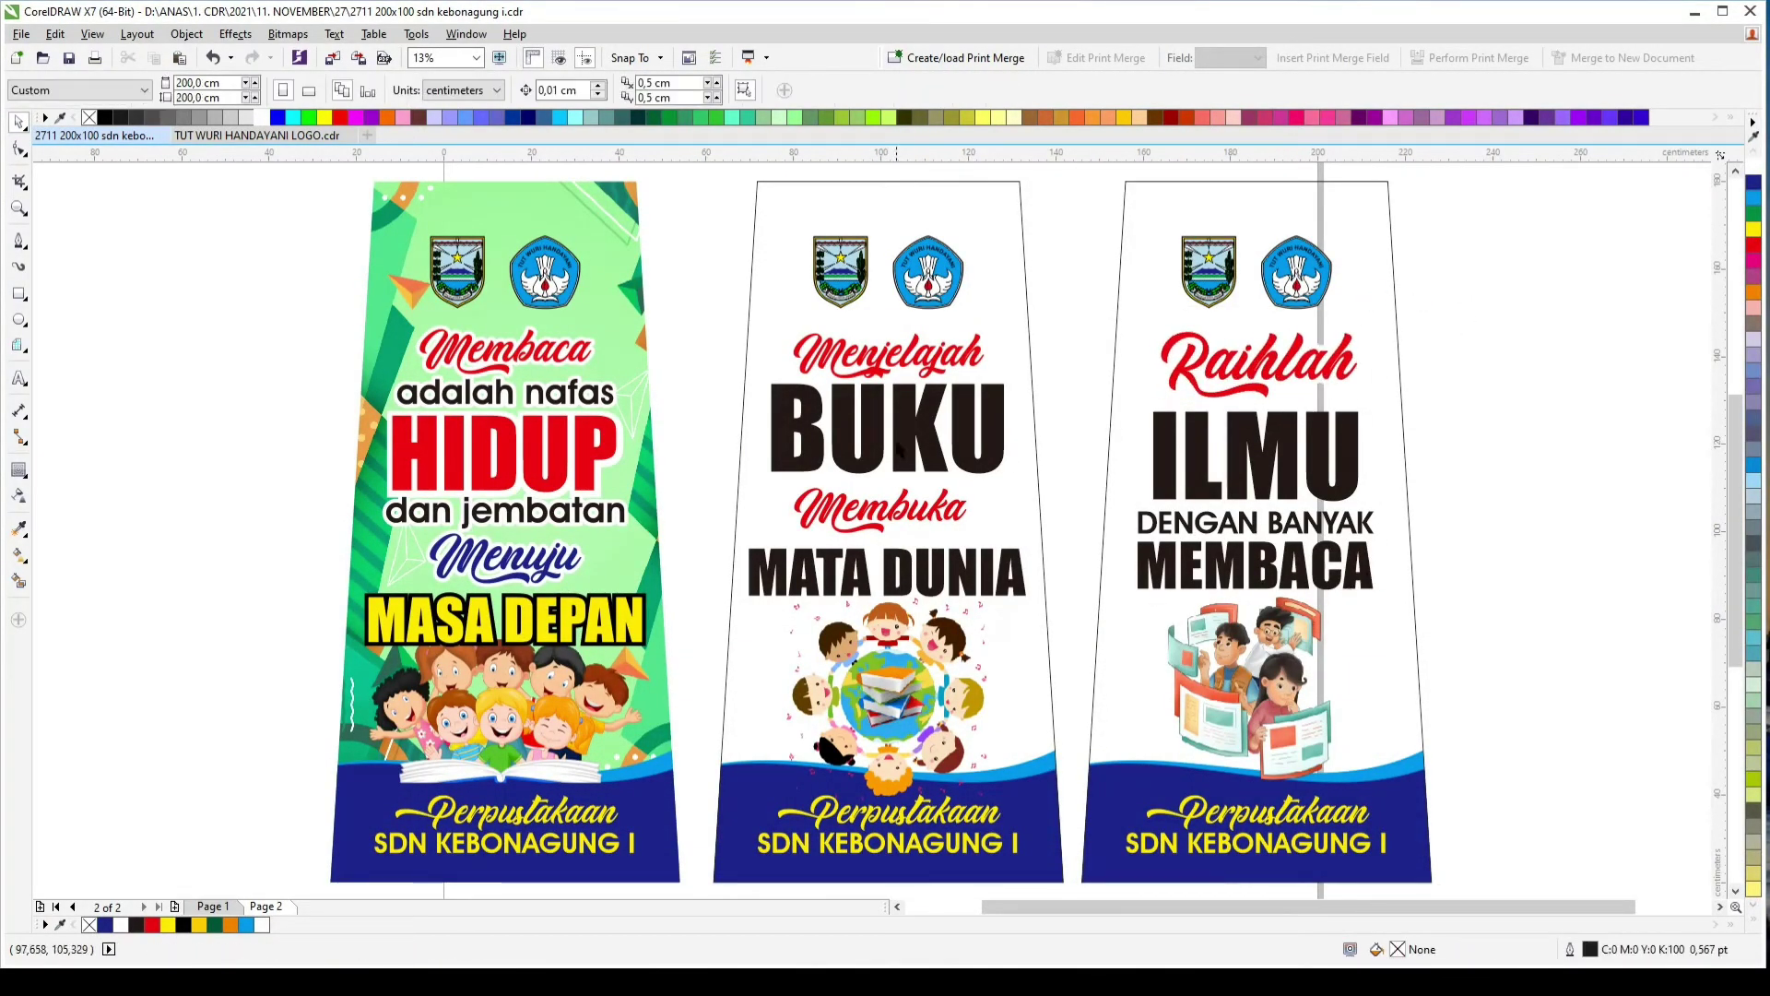
{"action": "left_click", "coordinate": [899, 451]}
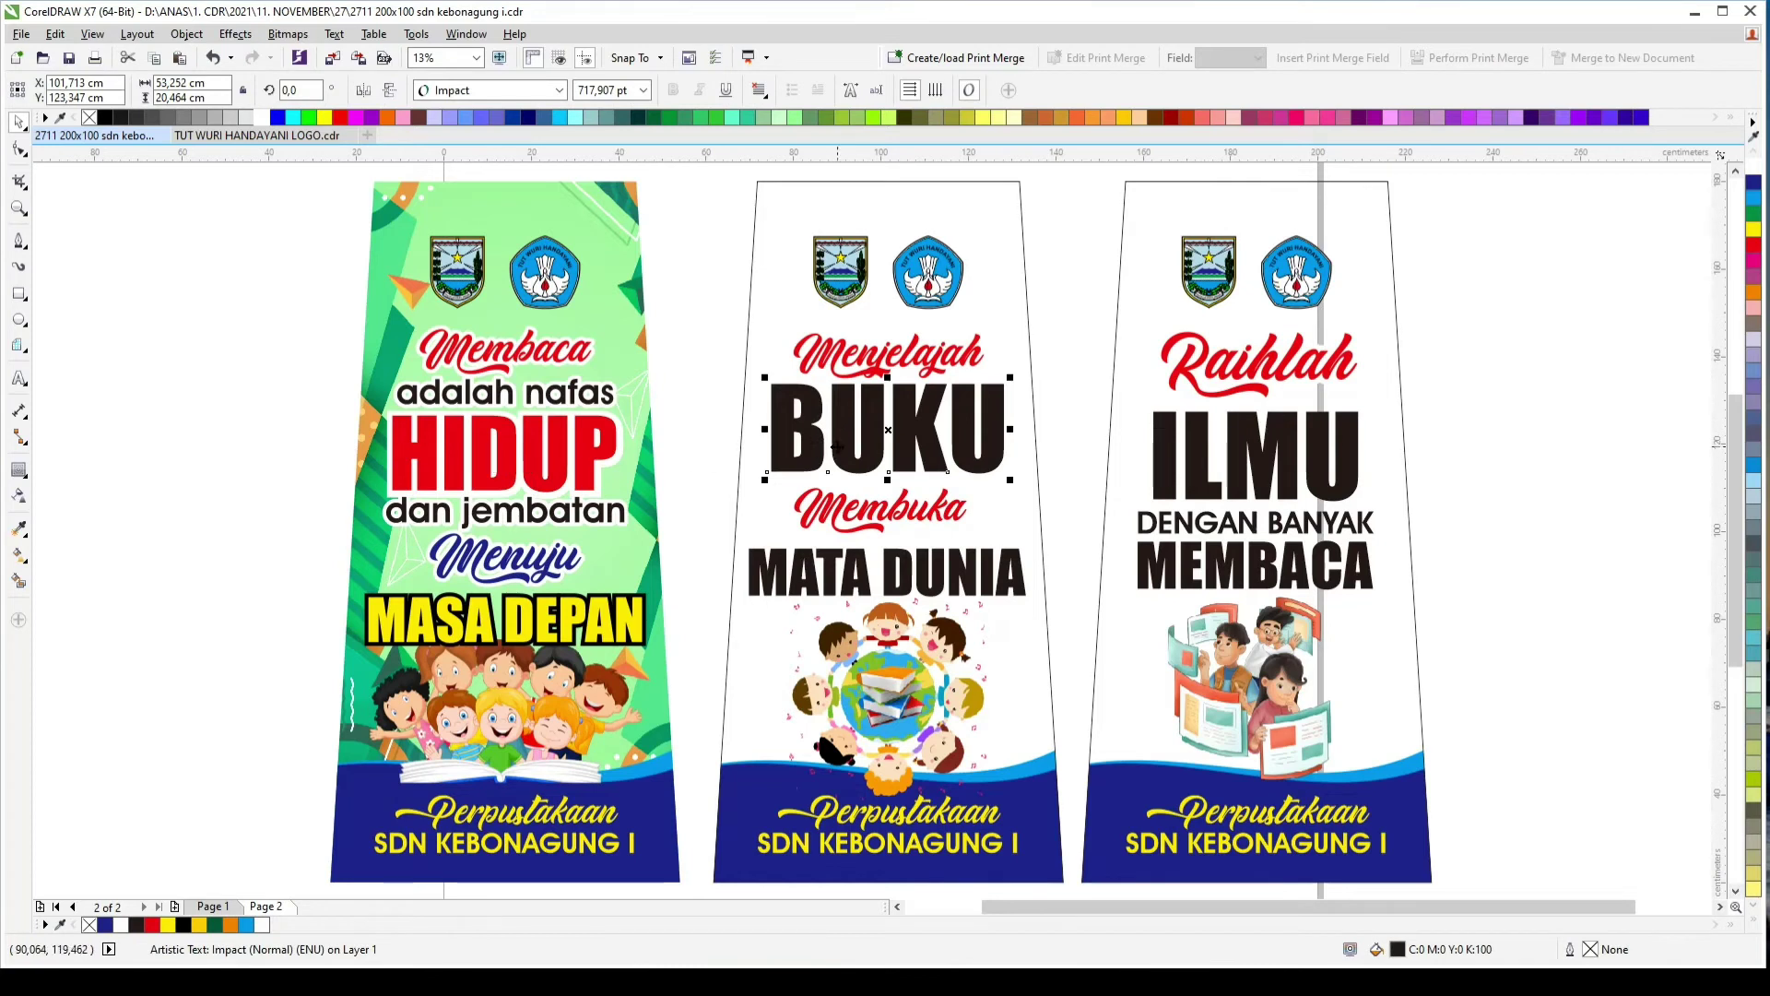
{"action": "left_click", "coordinate": [1284, 428], "text": "shift"}
{"action": "left_click", "coordinate": [1169, 569], "text": "shift"}
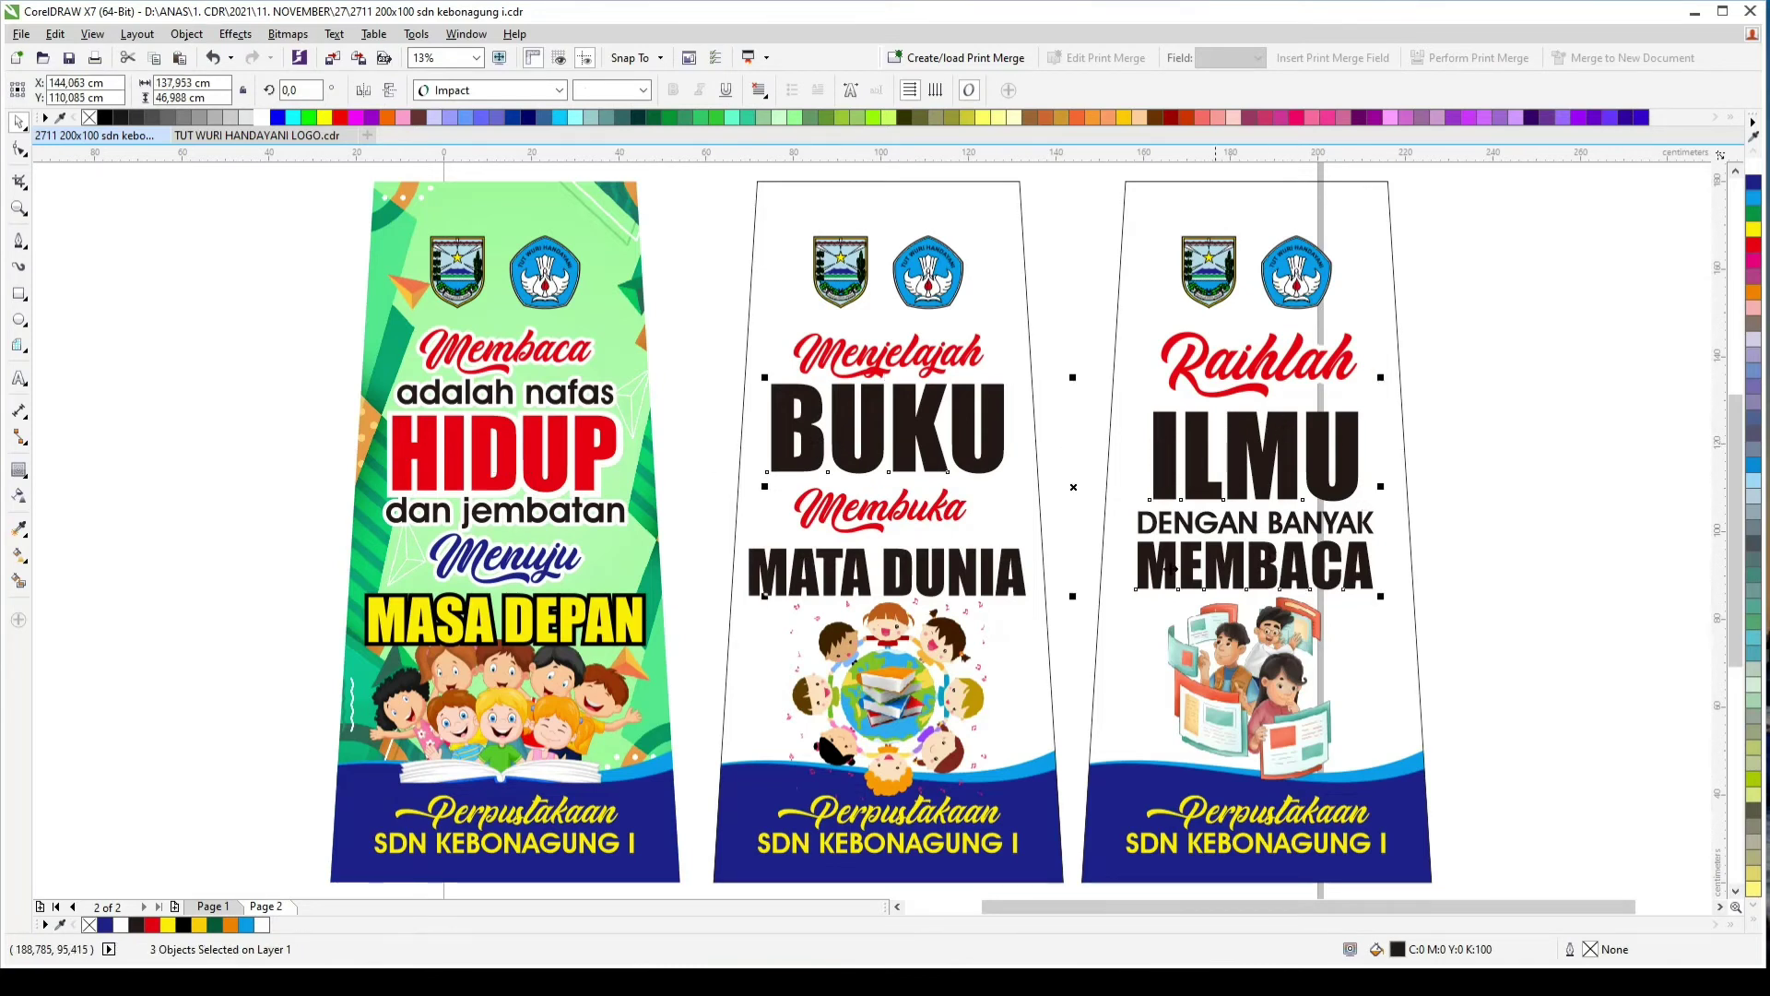
{"action": "left_click", "coordinate": [992, 572], "text": "shift"}
{"action": "left_click", "coordinate": [1283, 426], "text": "shift"}
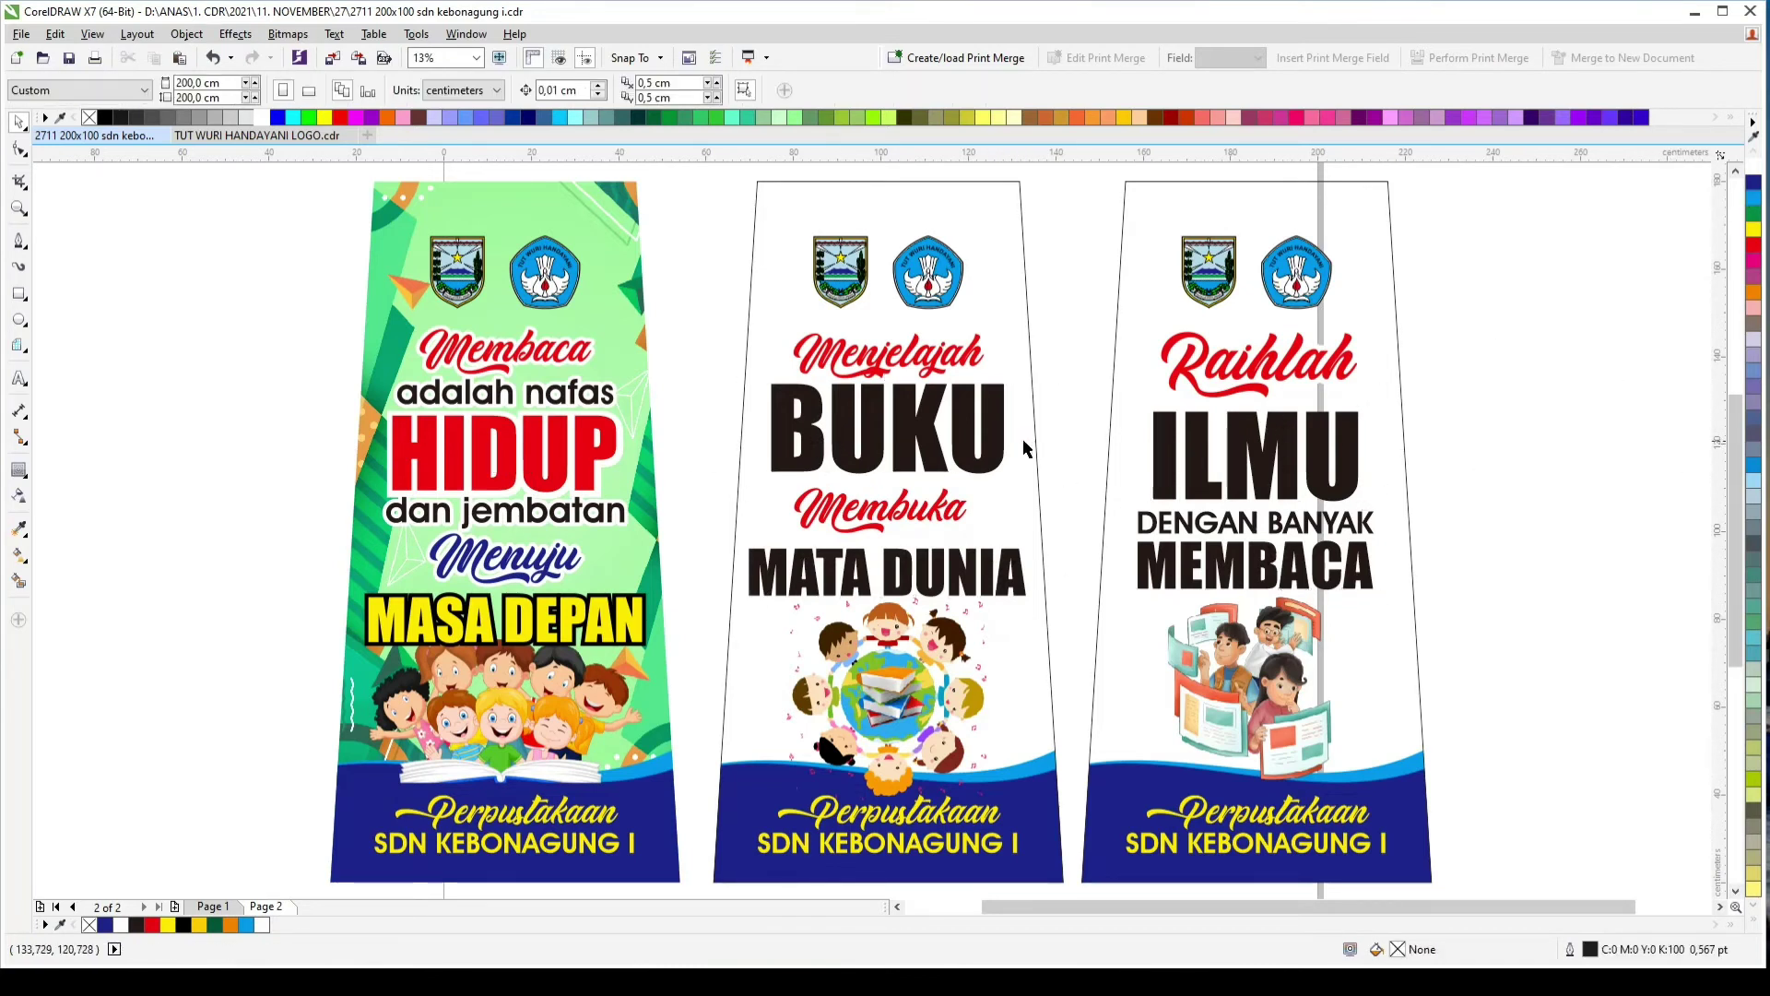
Step: Fill "BUKU" and "MATA DUNIA" dark blue and give both a white 40 pt outline with round corners
{"action": "left_click", "coordinate": [1164, 567], "text": "shift"}
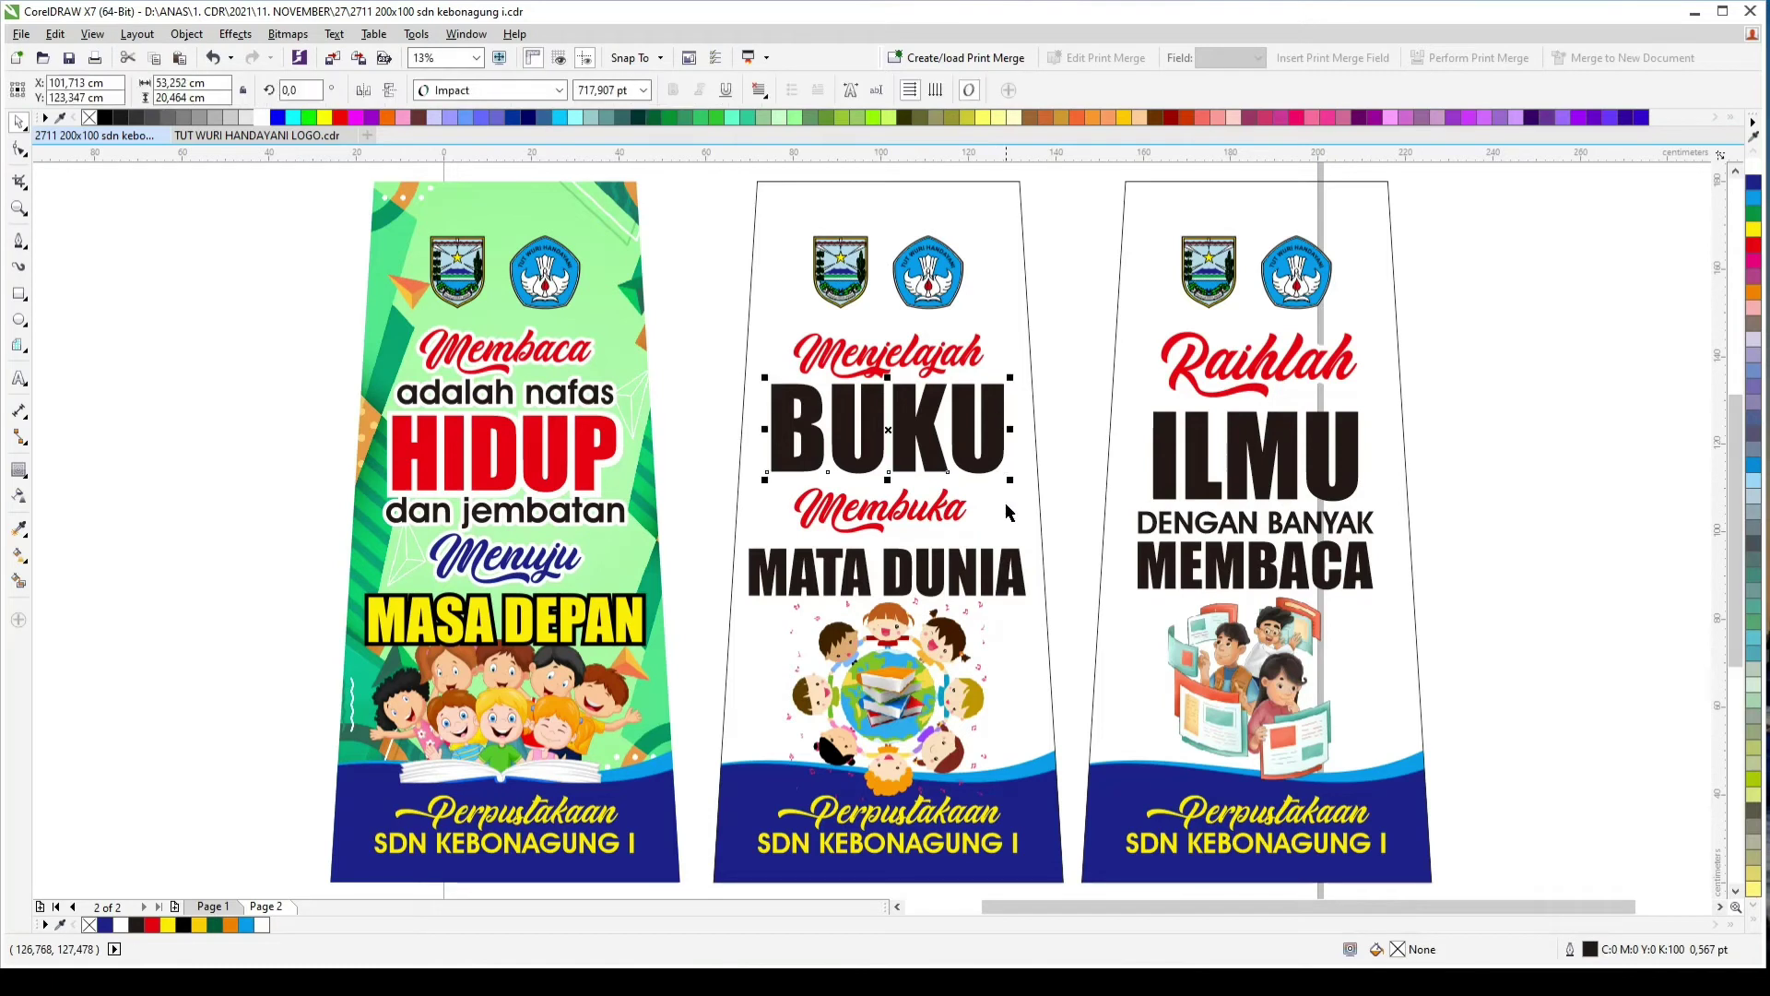
{"action": "left_click", "coordinate": [1755, 182]}
{"action": "right_click", "coordinate": [1754, 166]}
{"action": "key", "text": "F12"}
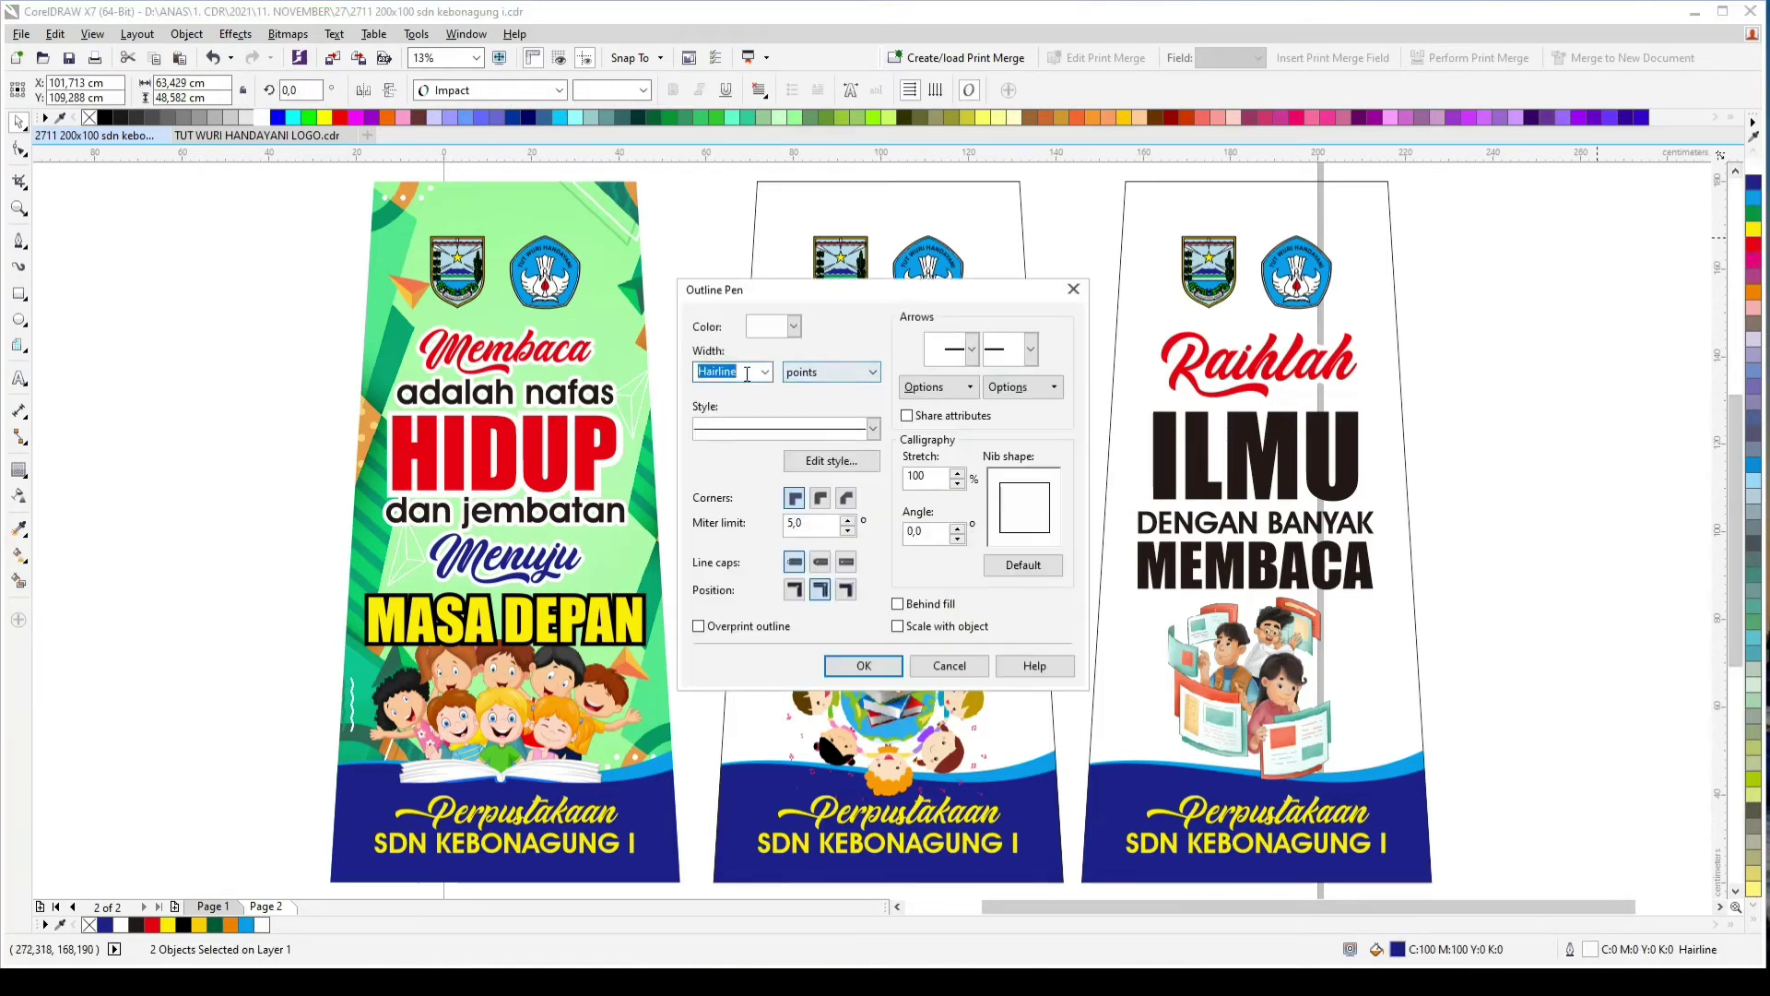
{"action": "key", "text": "Tab"}
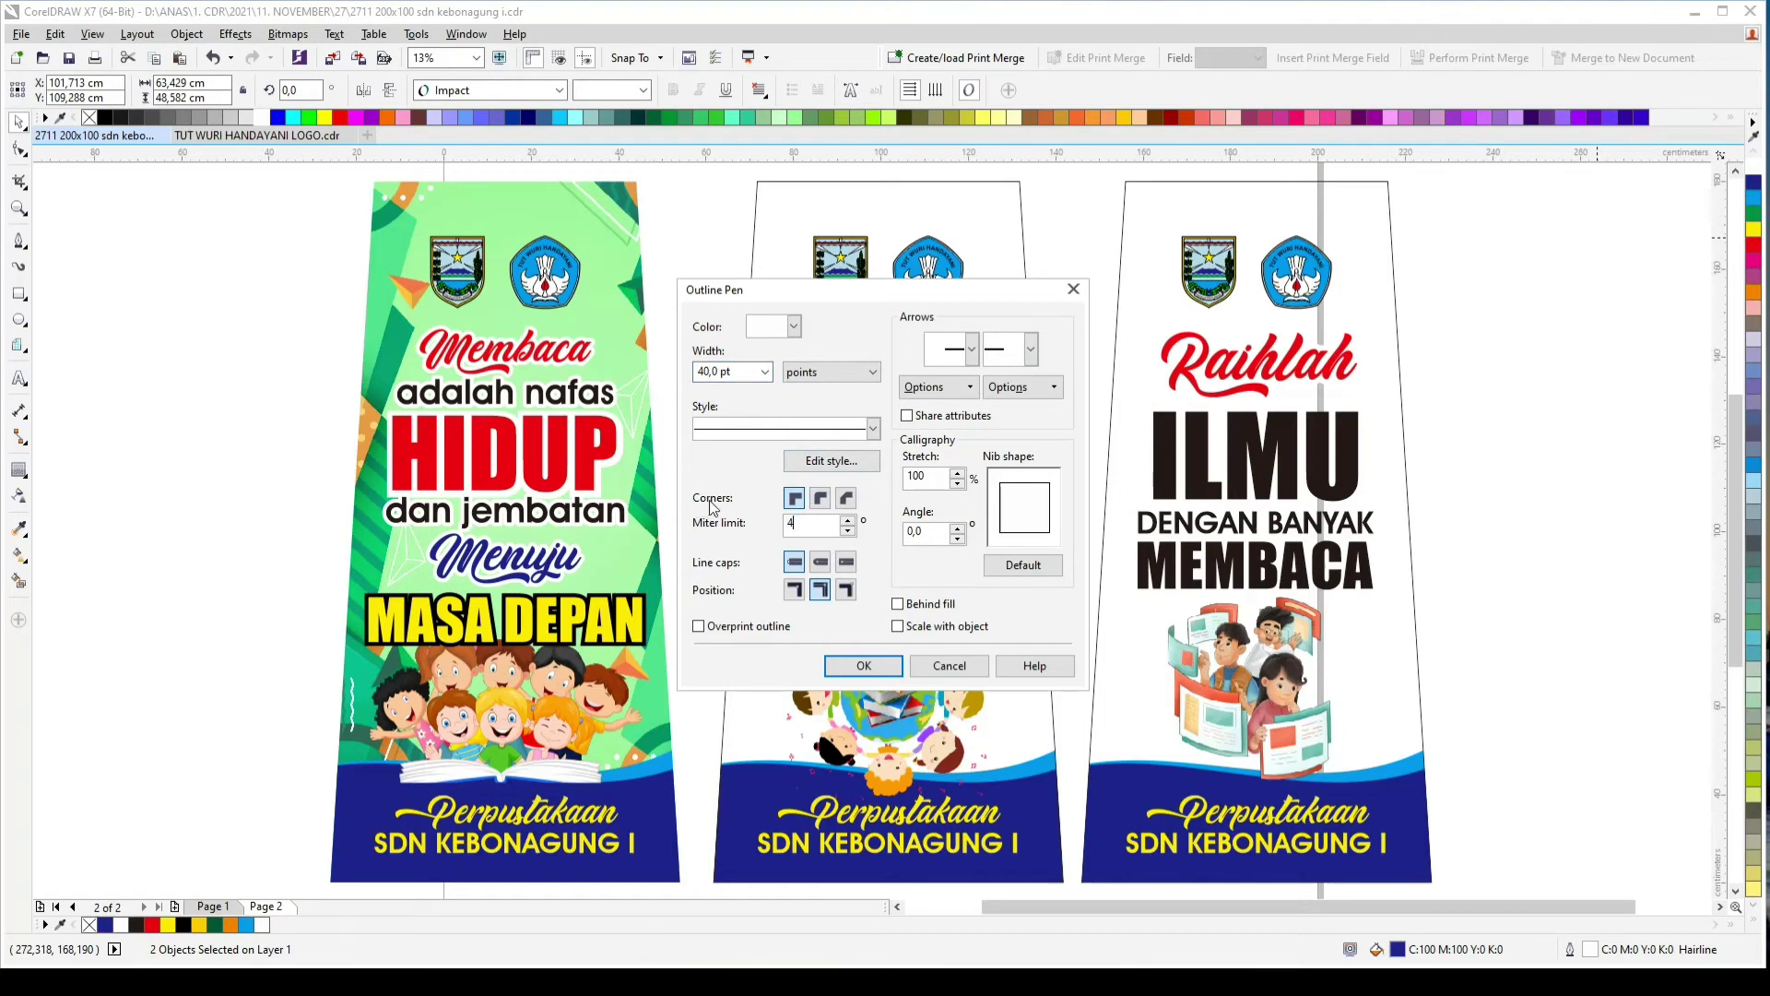
{"action": "left_click", "coordinate": [820, 498]}
{"action": "left_click", "coordinate": [863, 665]}
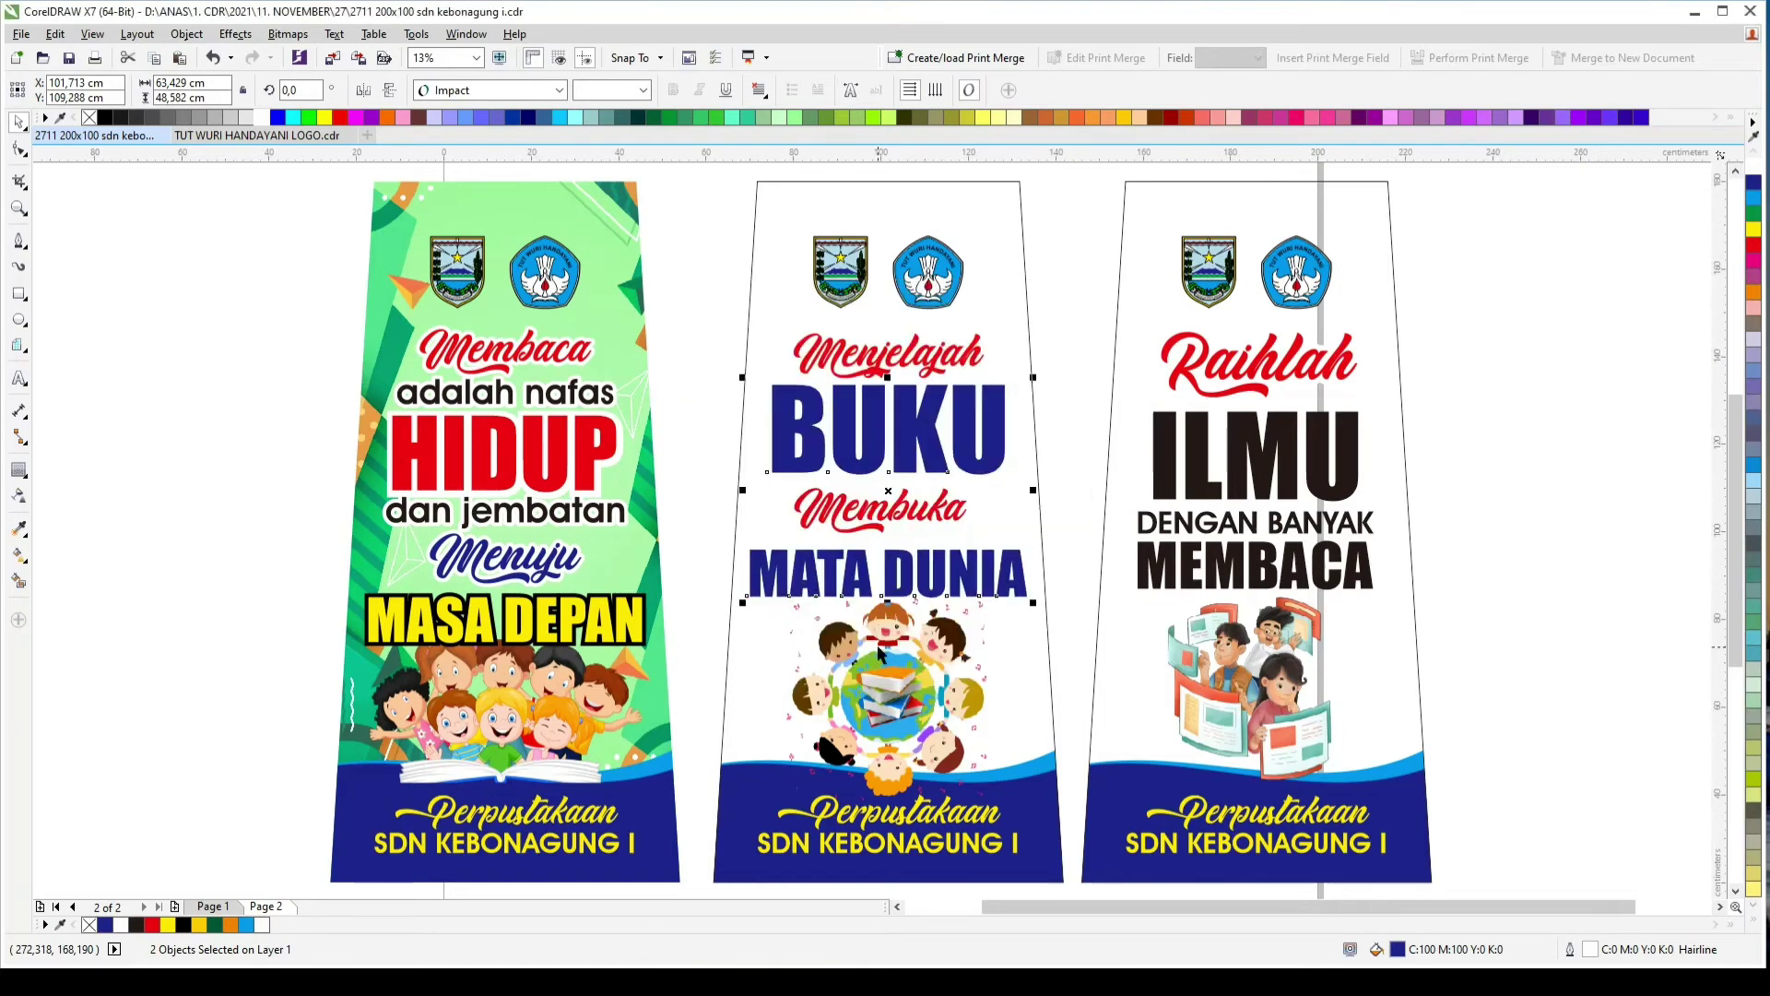
{"action": "left_click", "coordinate": [1503, 480]}
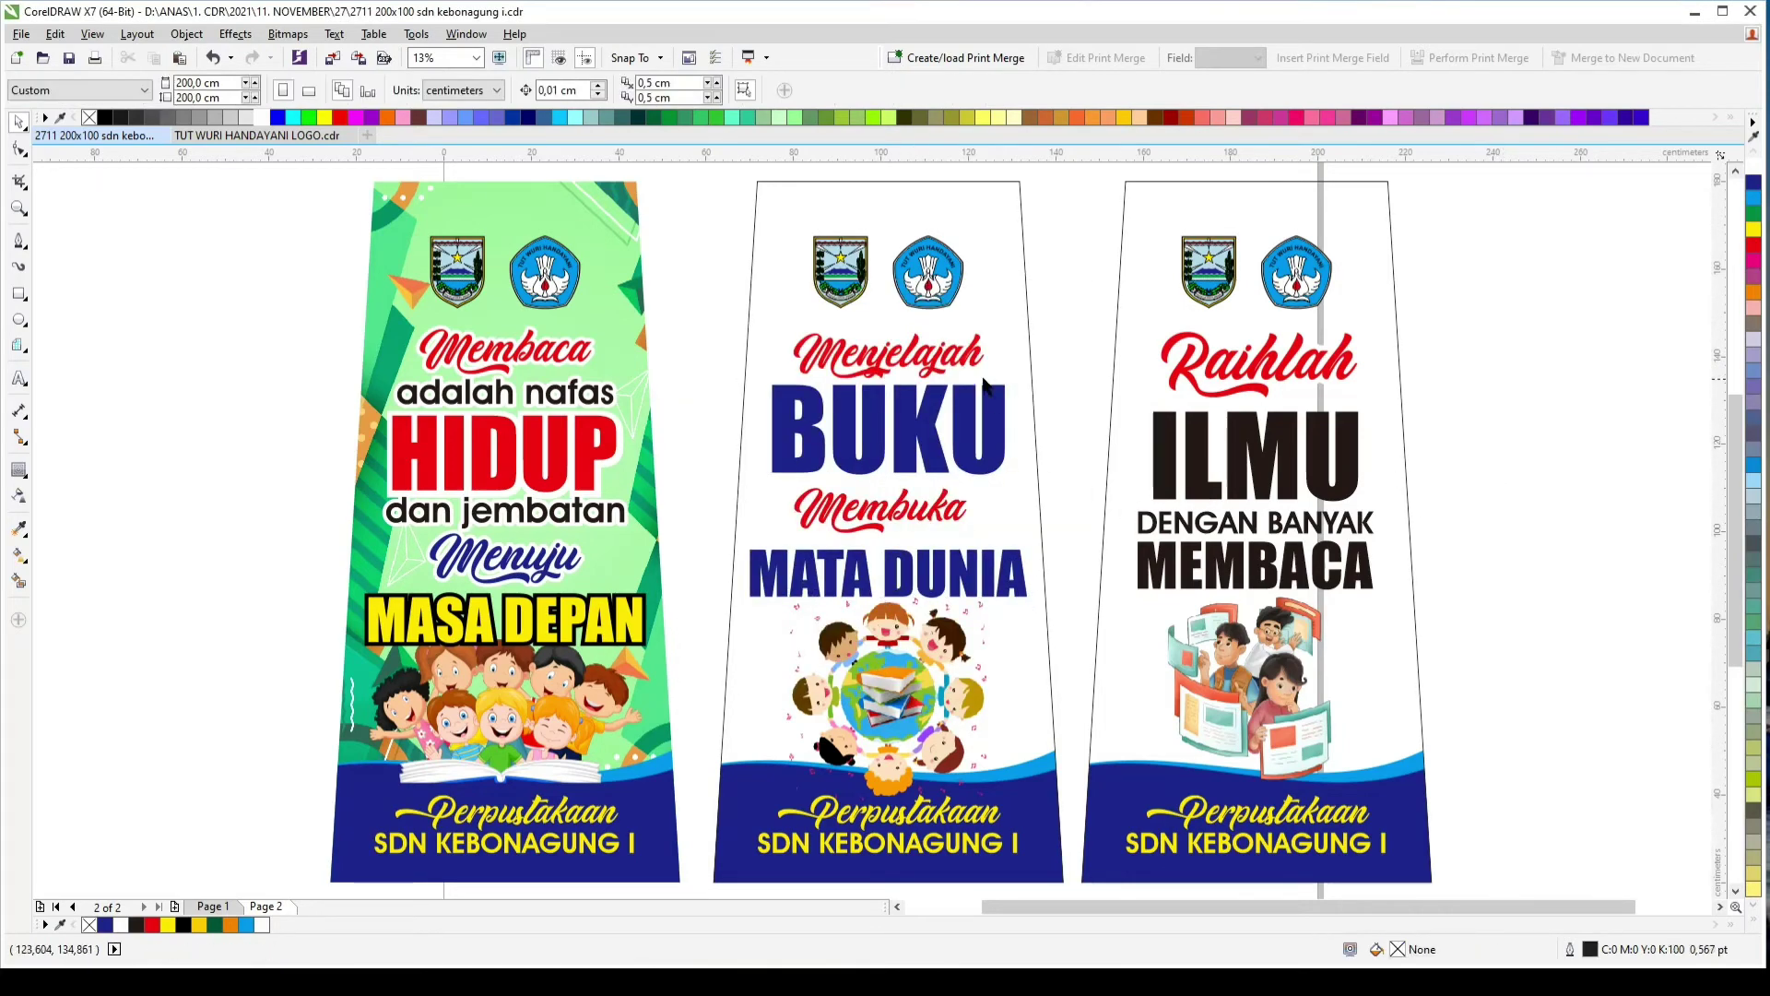
Step: Place the city skyline photo inside the middle banner's PowerClip and enlarge it to about 125 cm wide
{"action": "left_click", "coordinate": [788, 217]}
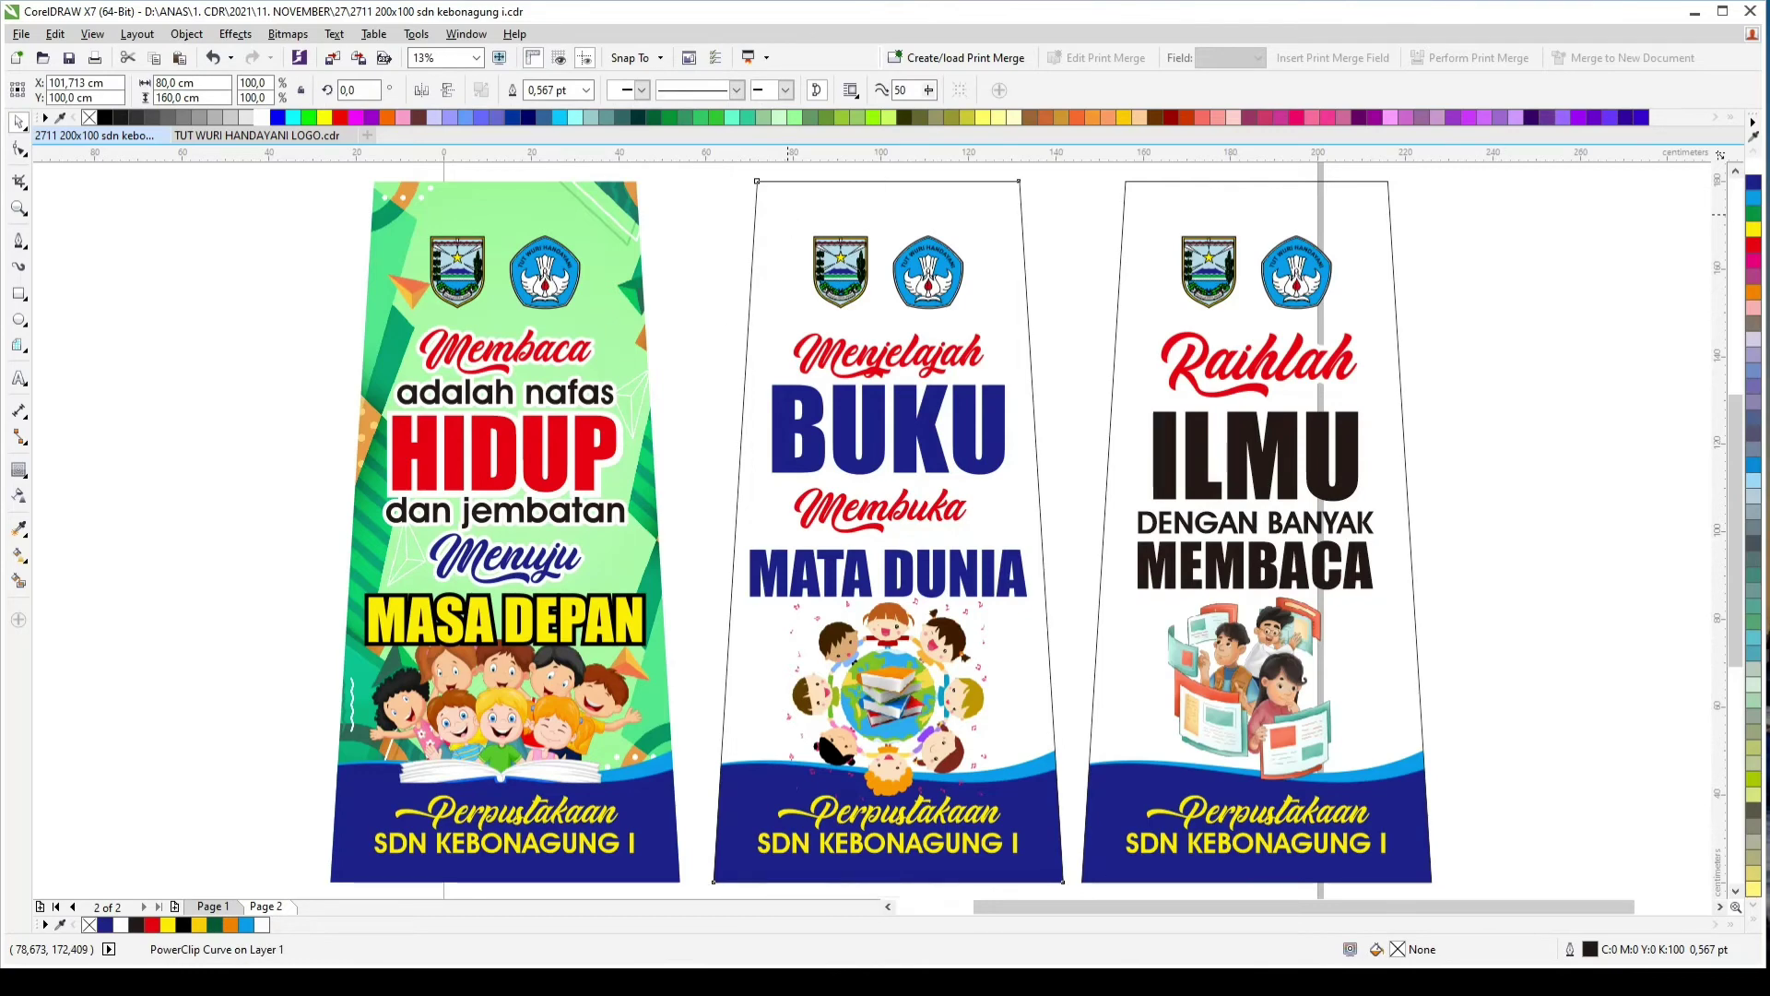
{"action": "left_click_drag", "start_coordinate": [1482, 449], "coordinate": [1281, 204]}
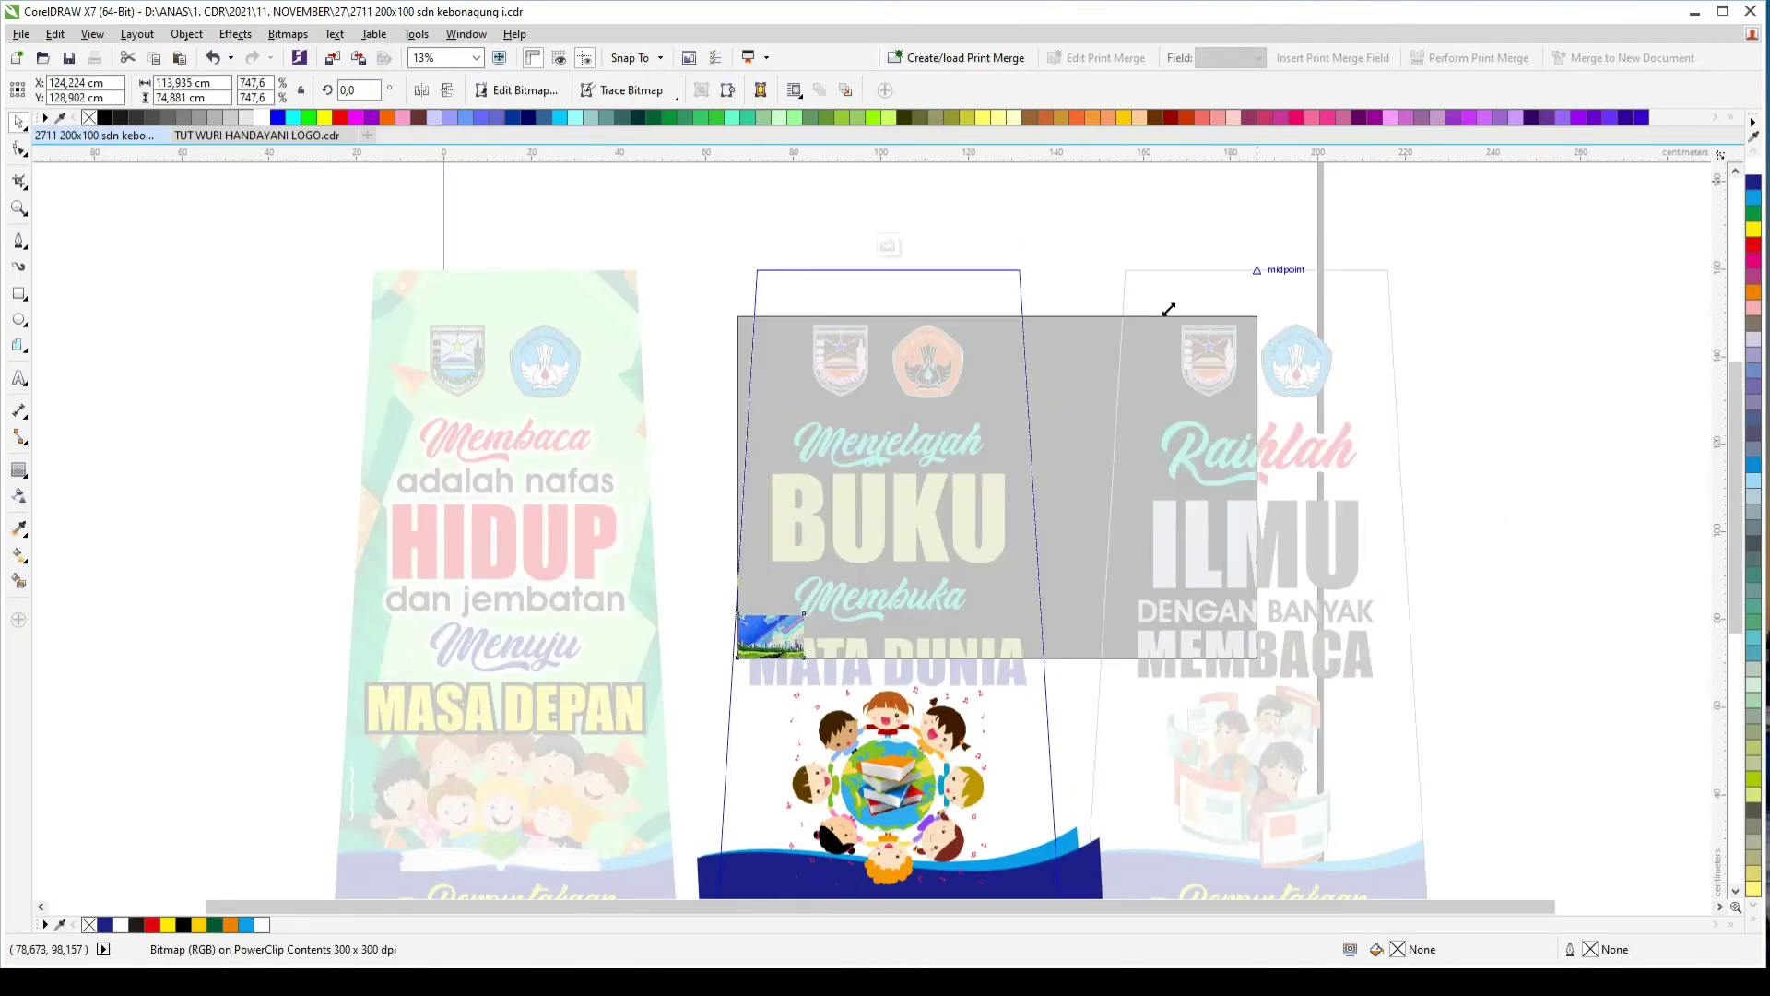
{"action": "left_click_drag", "start_coordinate": [1168, 308], "coordinate": [1196, 292]}
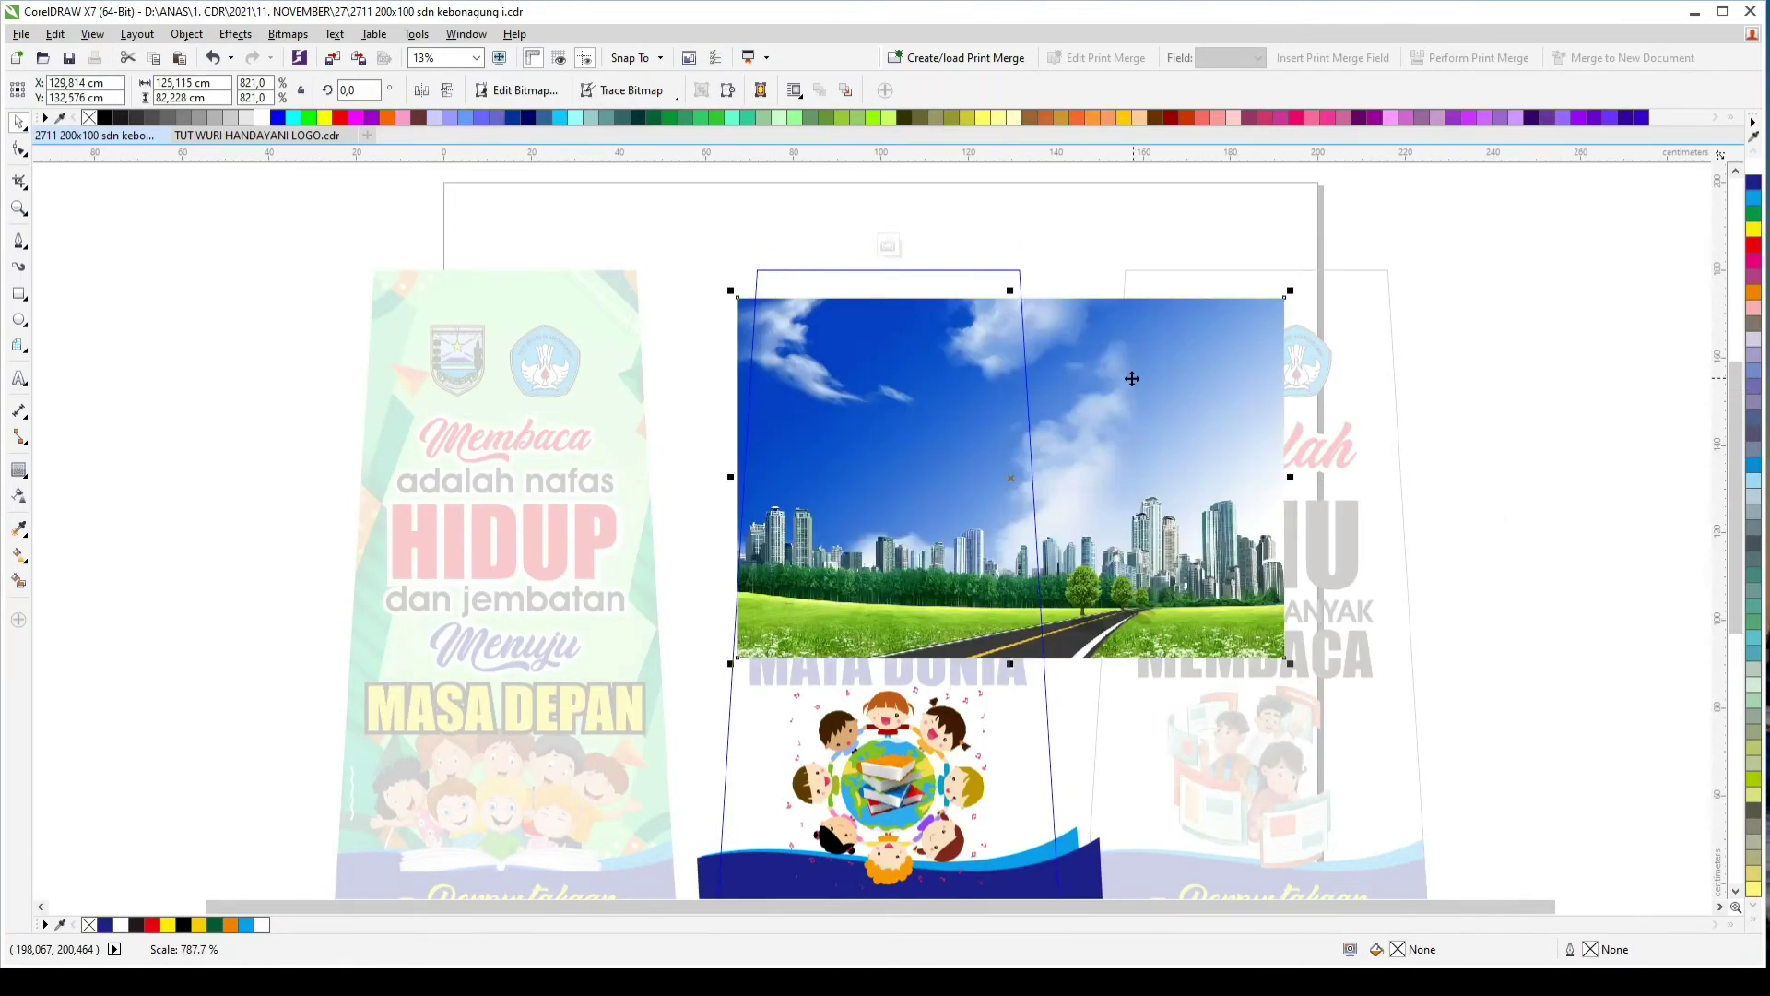
Step: Reposition and enlarge the skyline photo to about 207 × 136 cm to cover the middle banner, behind the illustration and wave
{"action": "left_click_drag", "start_coordinate": [1126, 384], "coordinate": [1089, 569]}
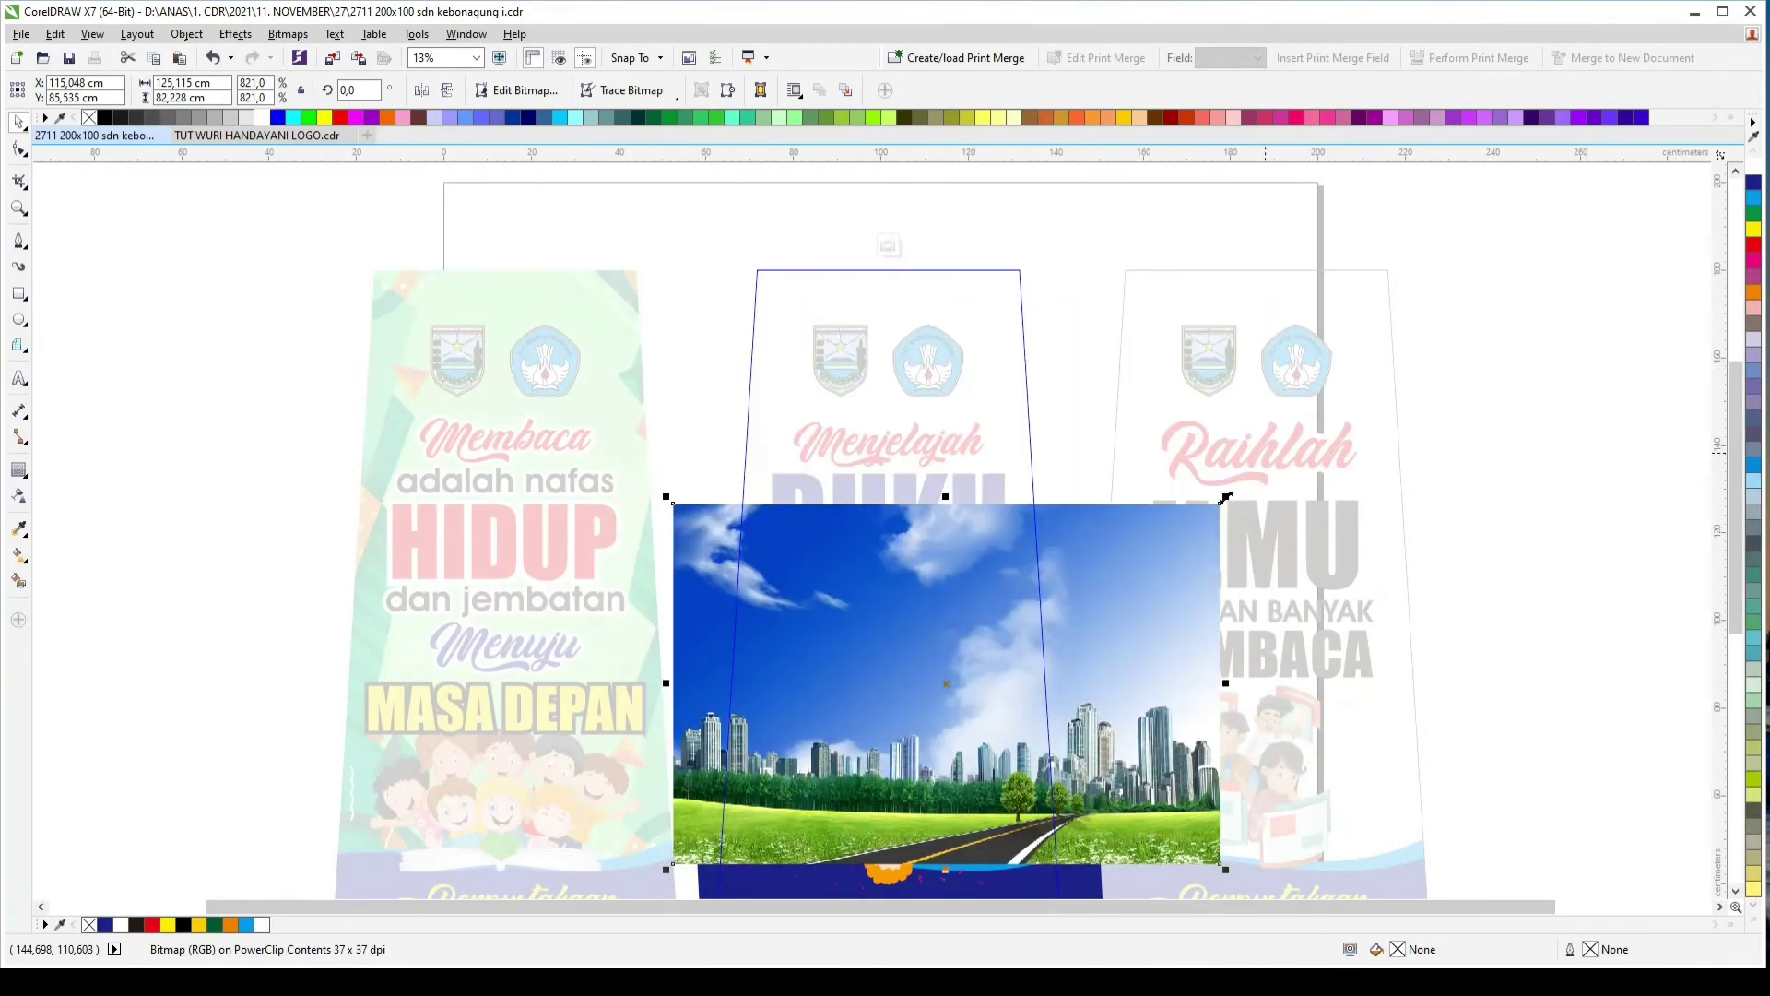
{"action": "left_click_drag", "start_coordinate": [1226, 499], "coordinate": [1585, 209]}
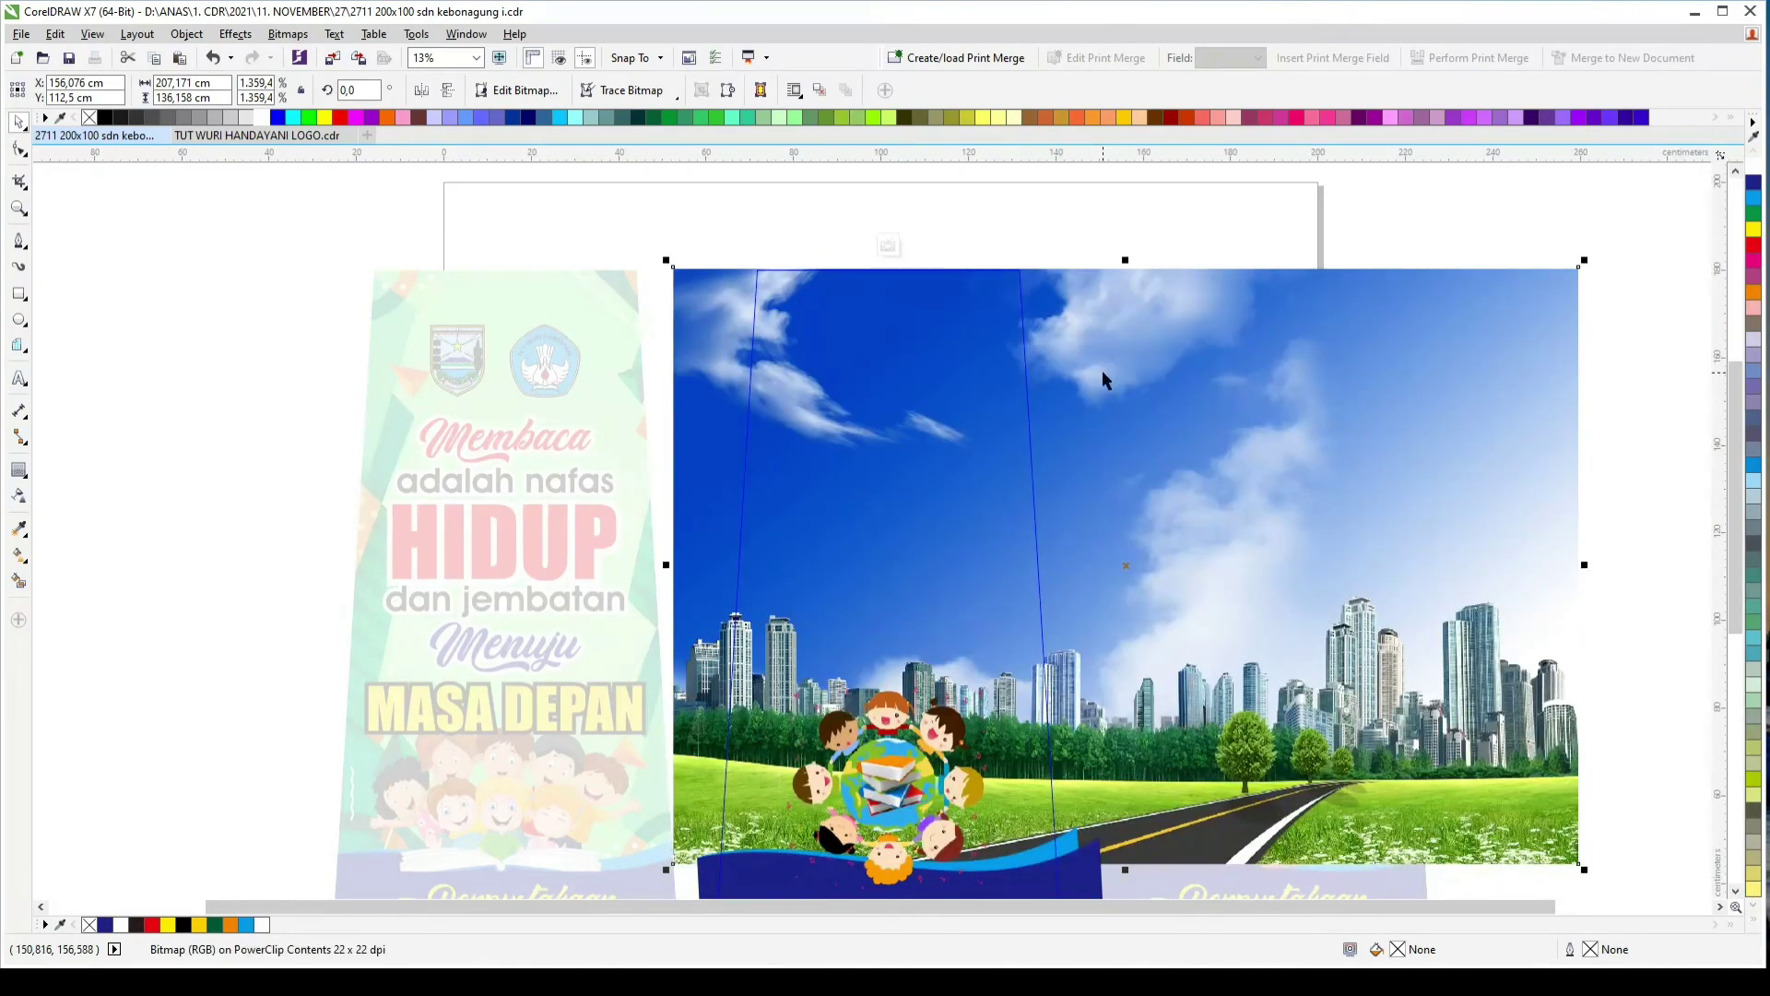
{"action": "left_click", "coordinate": [1103, 374], "text": "ctrl"}
{"action": "left_click", "coordinate": [650, 378]}
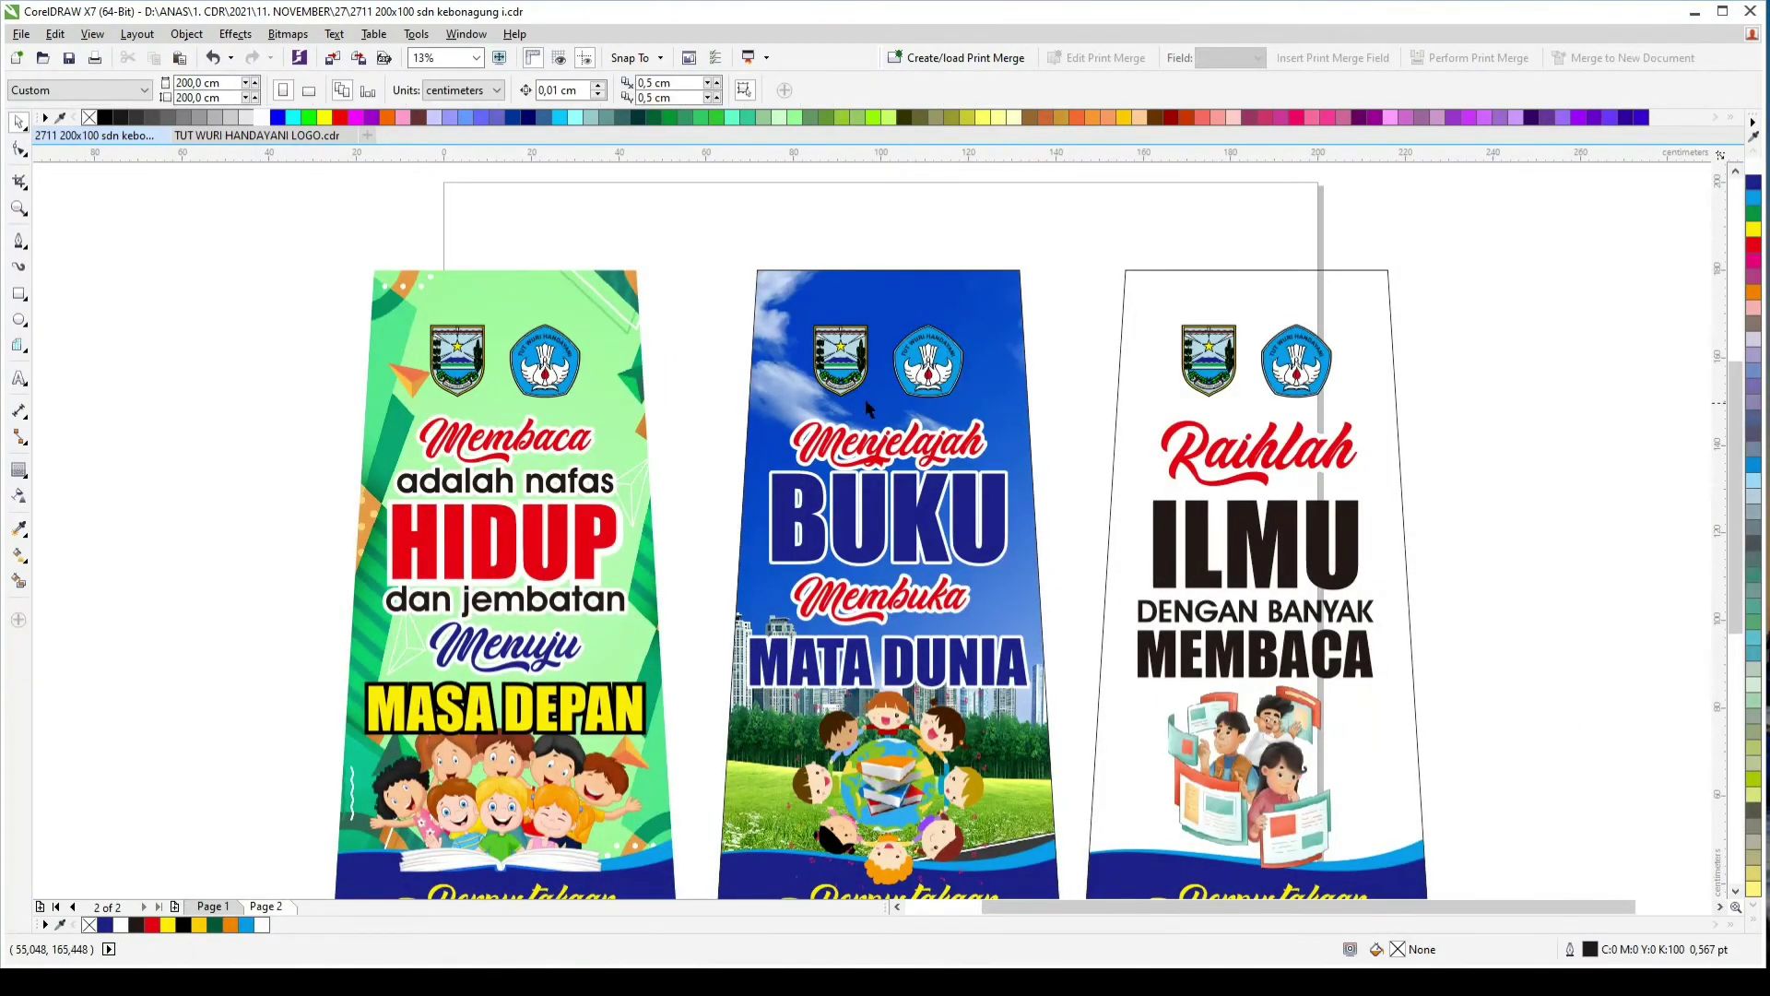
Step: Remove the black border outline from the middle banner's shape
{"action": "scroll", "coordinate": [1028, 673], "scroll_direction": "up", "scroll_amount": 4}
{"action": "scroll", "coordinate": [1016, 702], "scroll_direction": "down", "scroll_amount": 4}
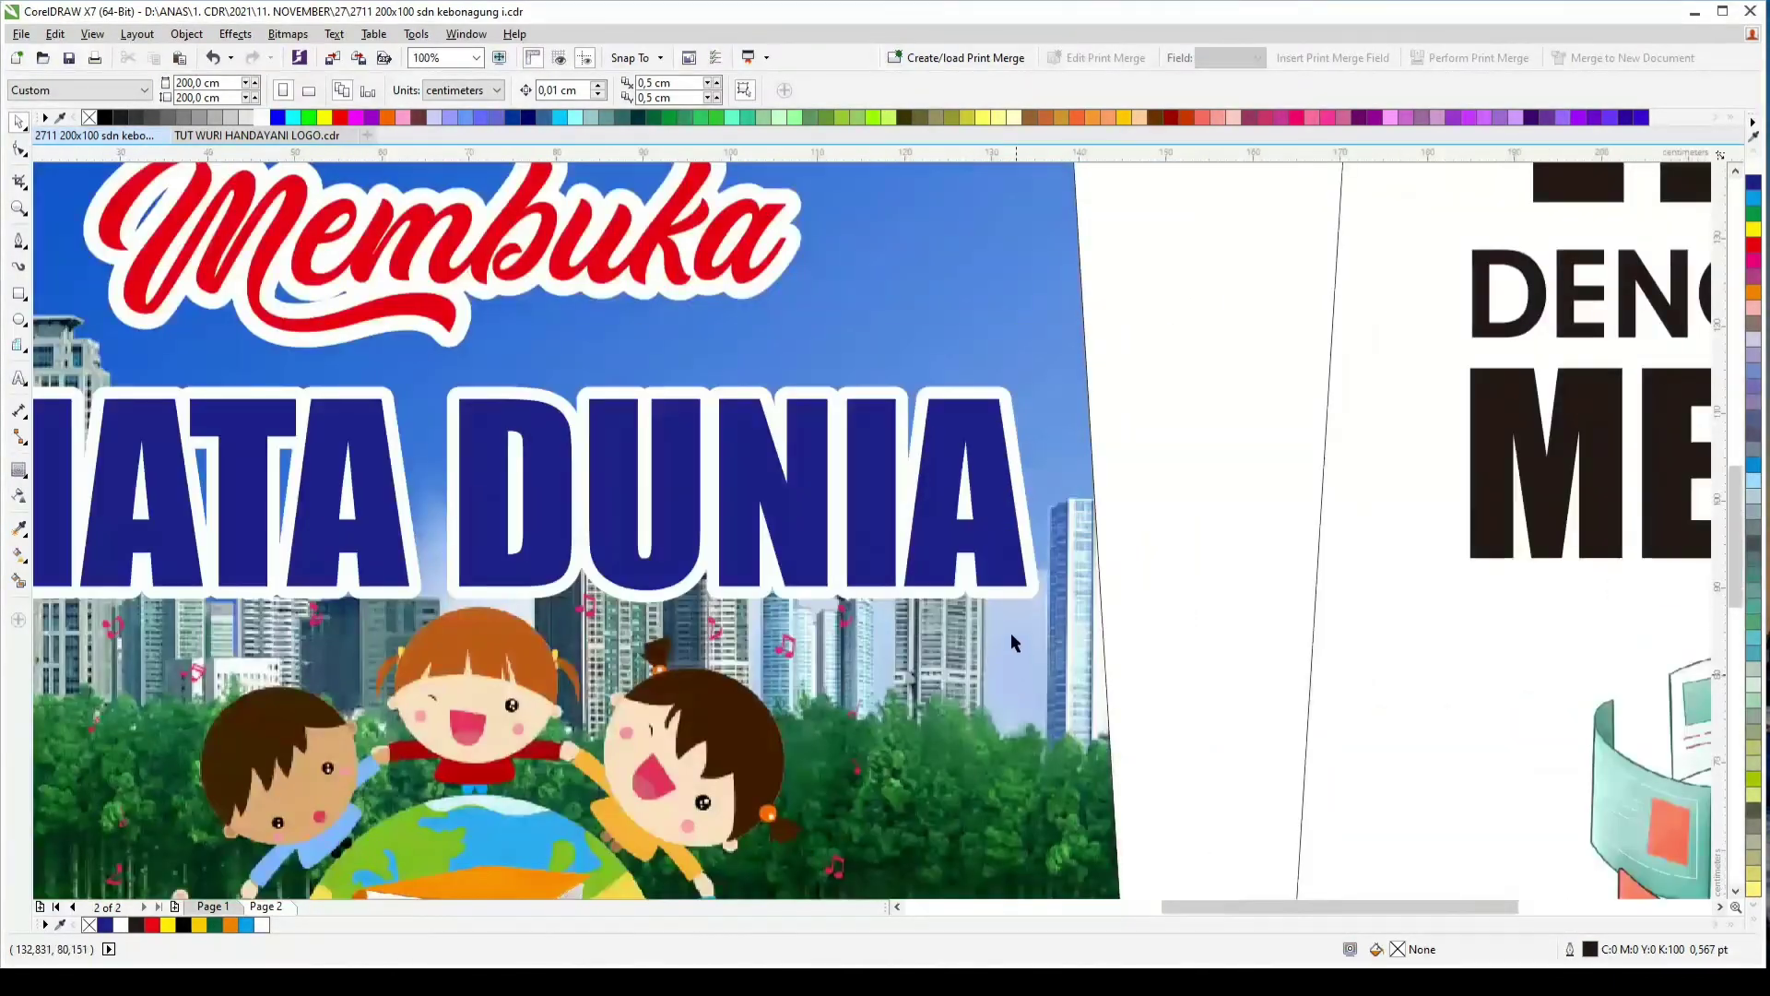
{"action": "left_click", "coordinate": [914, 201]}
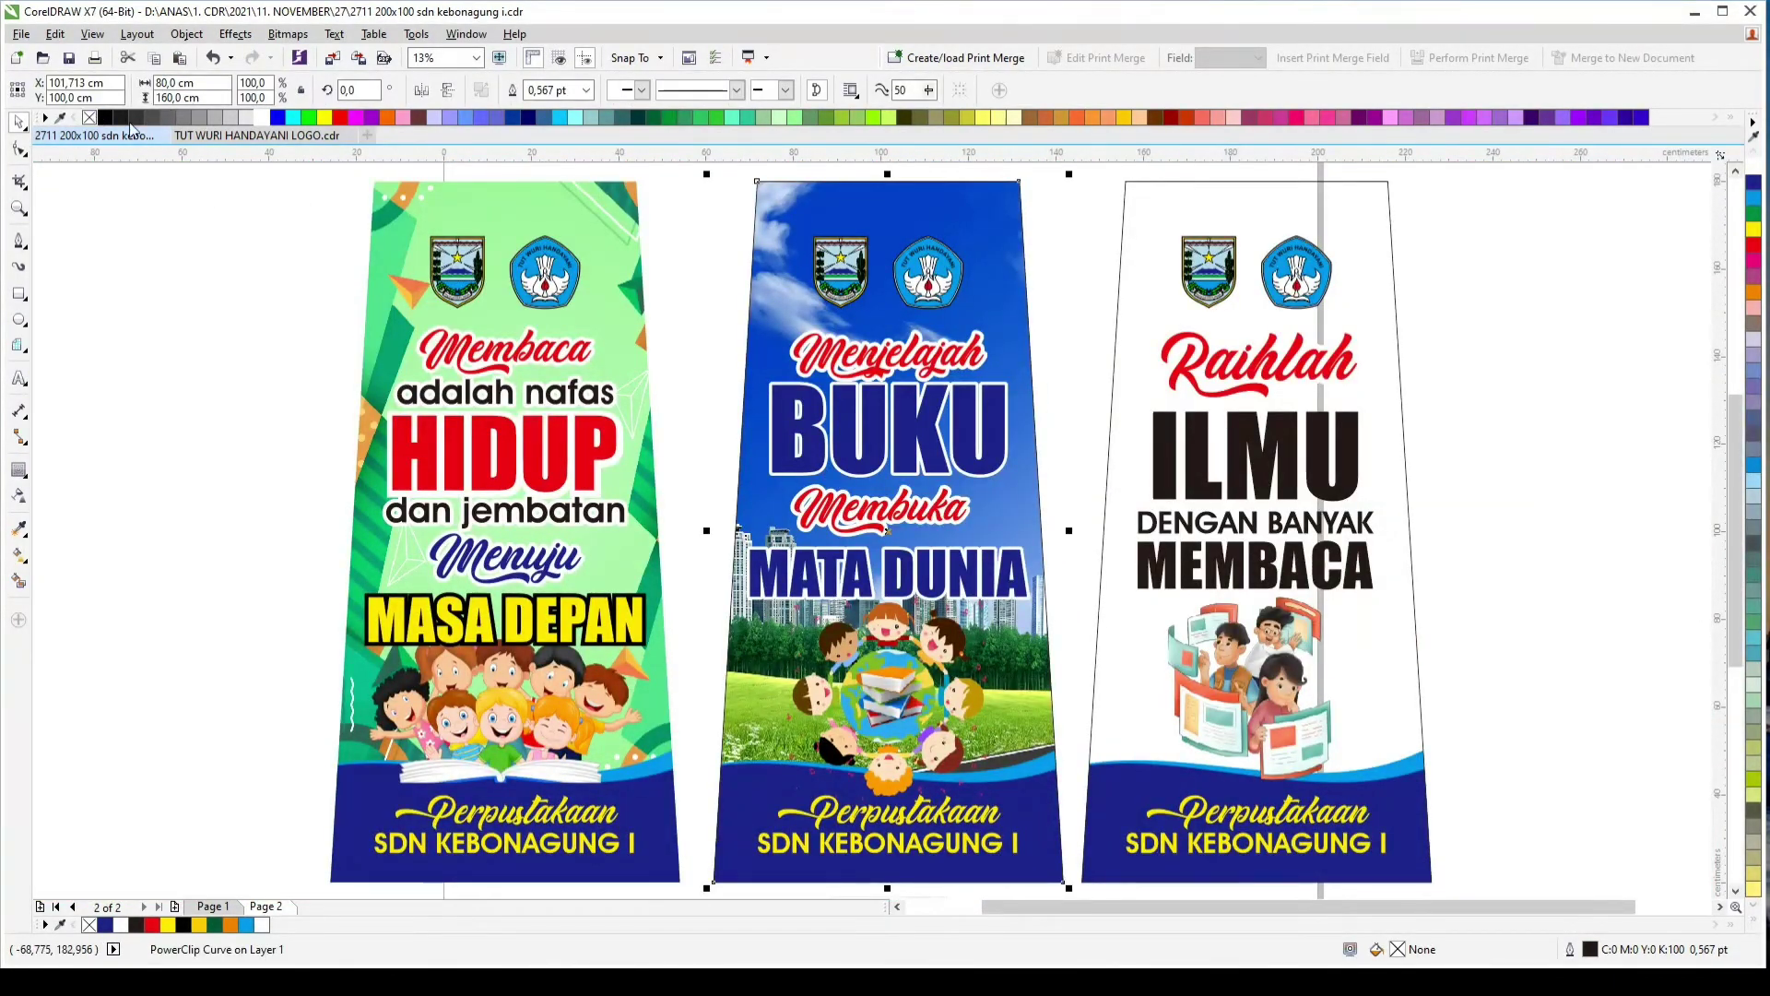
{"action": "right_click", "coordinate": [90, 117]}
{"action": "left_click", "coordinate": [670, 224]}
Step: Fill "BUKU" yellow and give it a dark blue 85 pt outline
{"action": "left_click", "coordinate": [950, 433]}
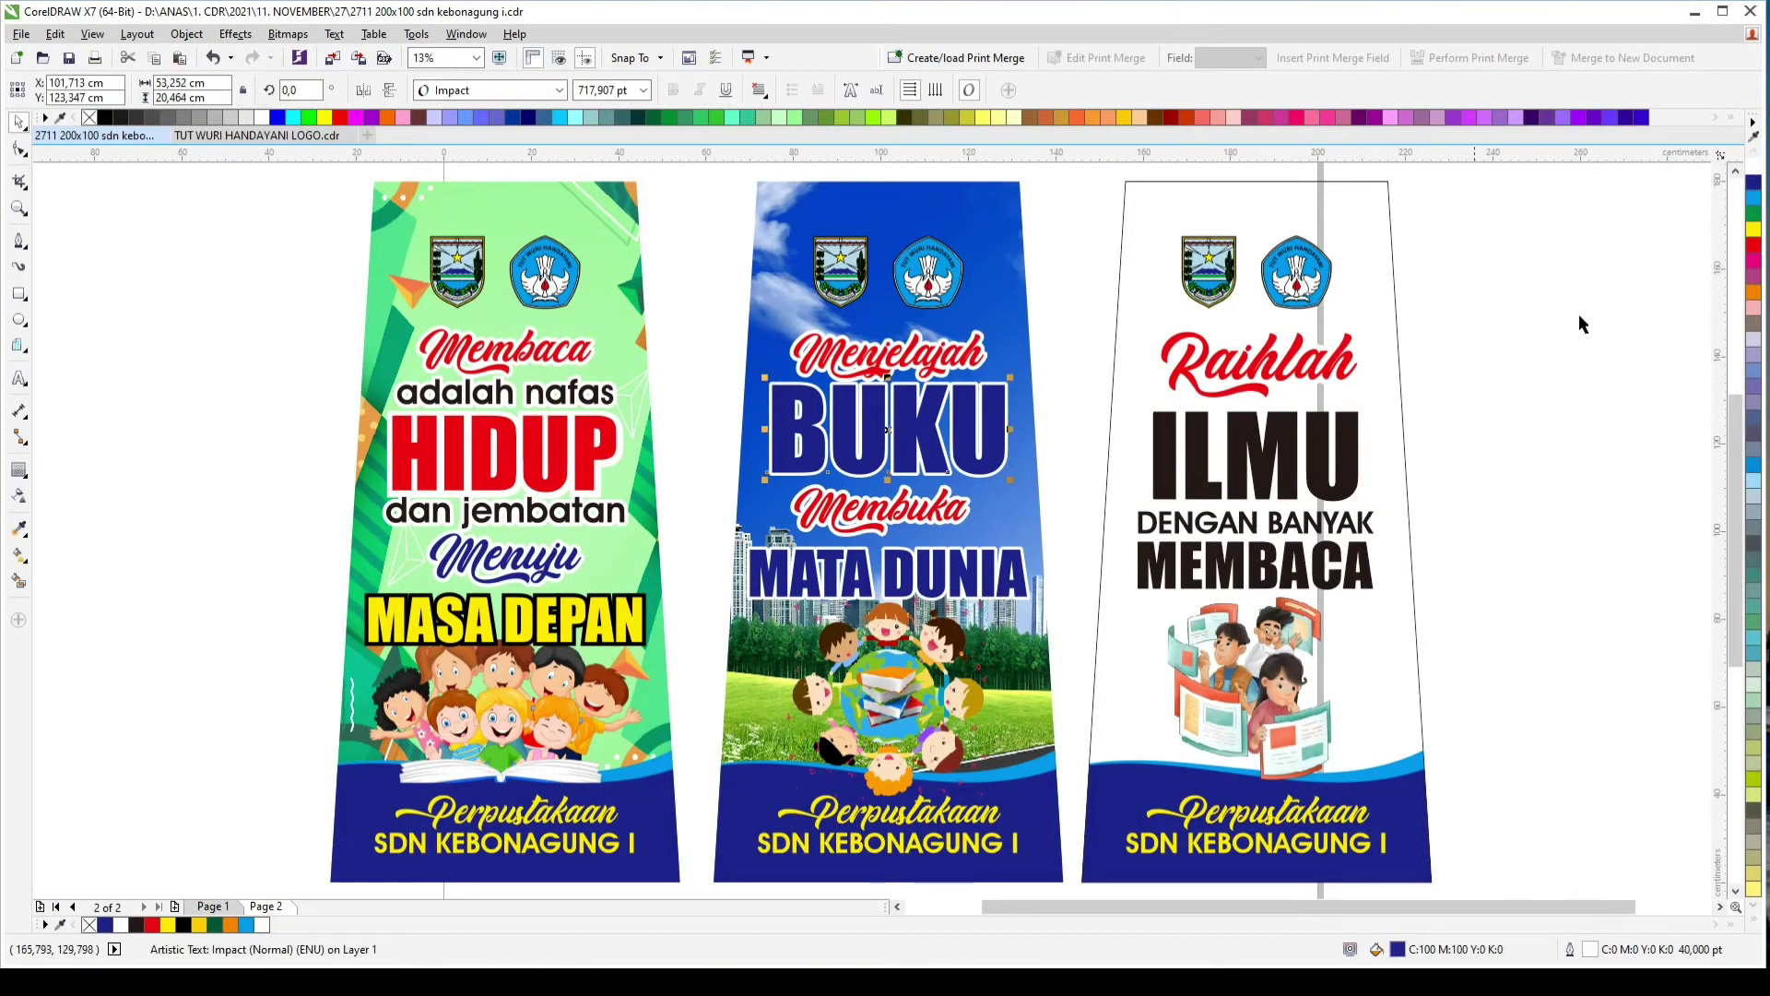
{"action": "left_click", "coordinate": [1754, 231]}
{"action": "right_click", "coordinate": [1754, 183]}
{"action": "key", "text": "F12"}
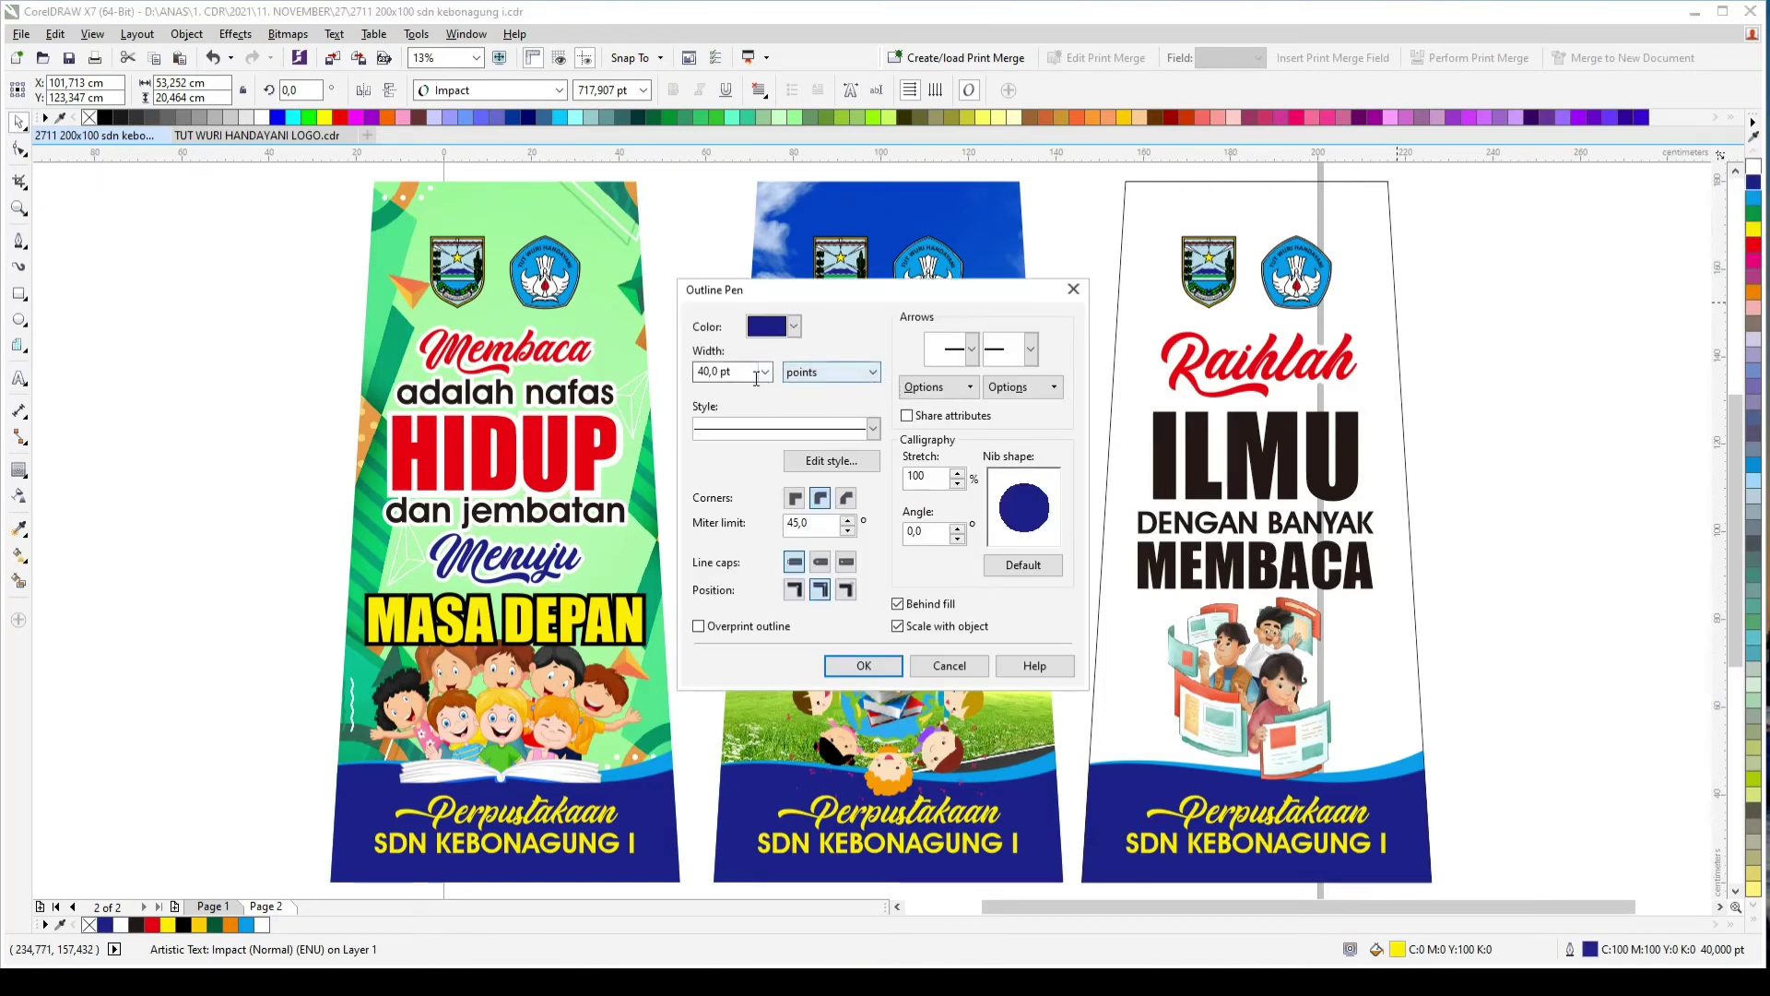
{"action": "type", "text": "85"}
{"action": "key", "text": "Return"}
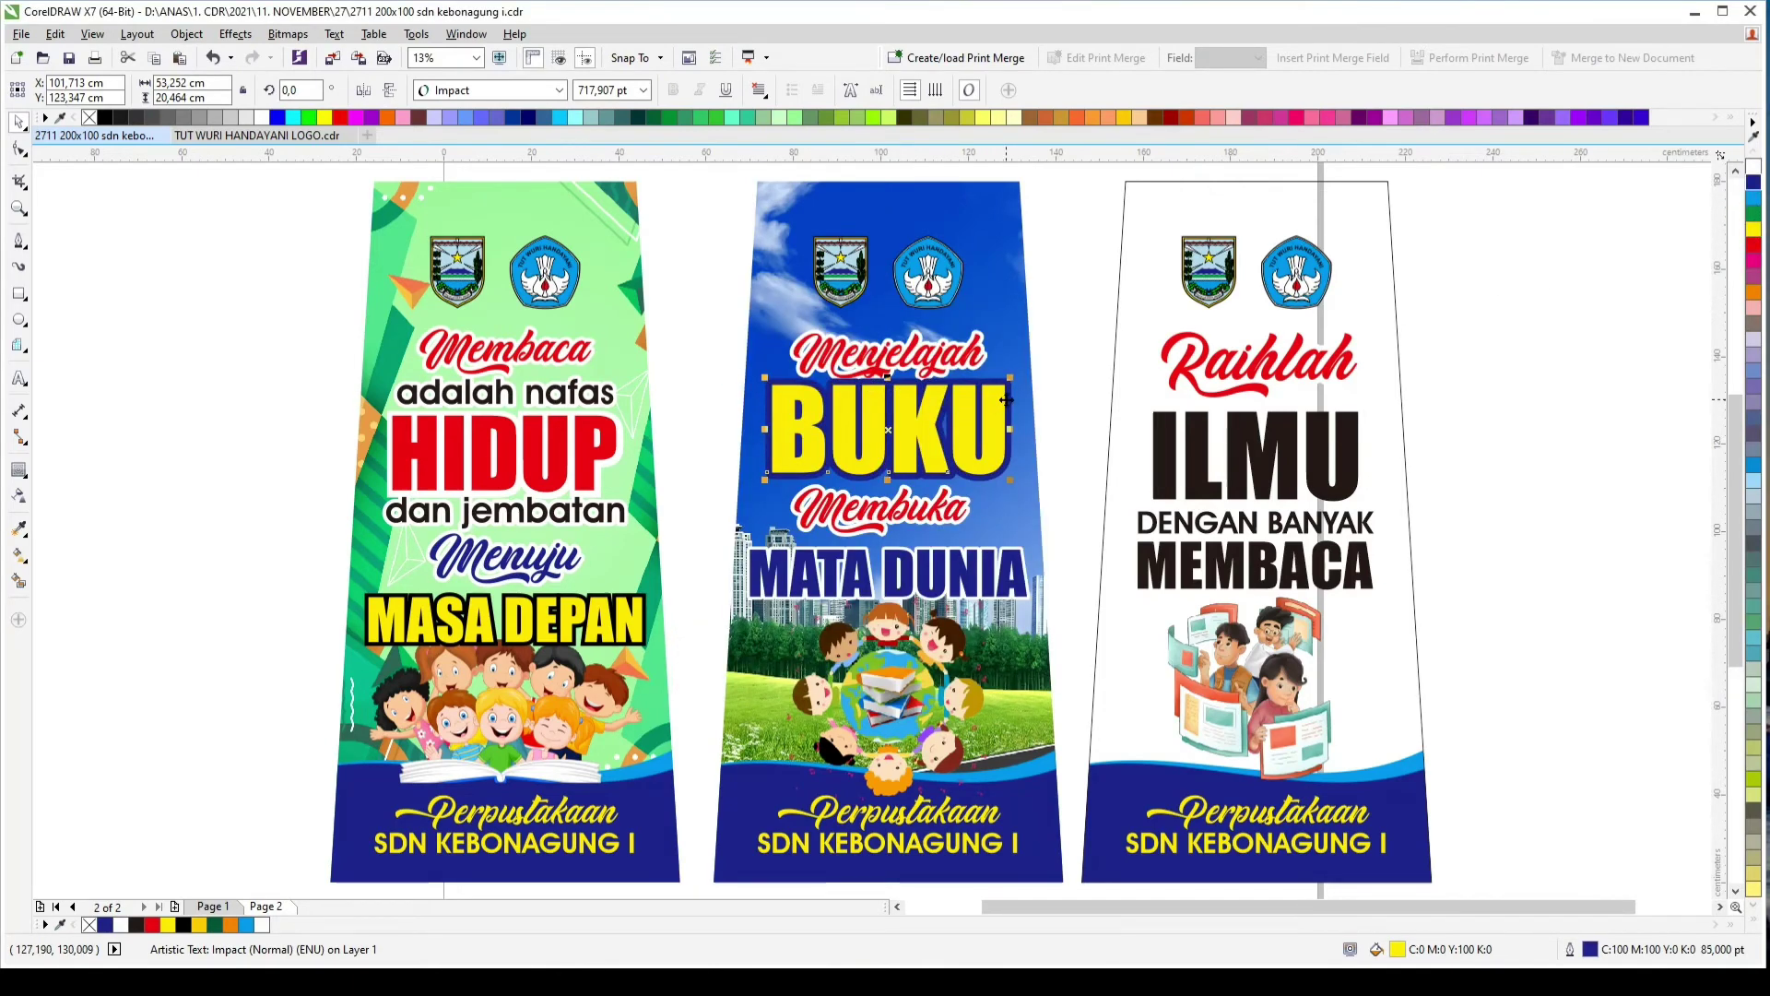
Step: Move "Menjelajah" slightly up from "BUKU" and centre it horizontally on the middle banner
{"action": "scroll", "coordinate": [921, 322], "scroll_direction": "up", "scroll_amount": 2}
{"action": "left_click_drag", "start_coordinate": [893, 332], "coordinate": [902, 319]}
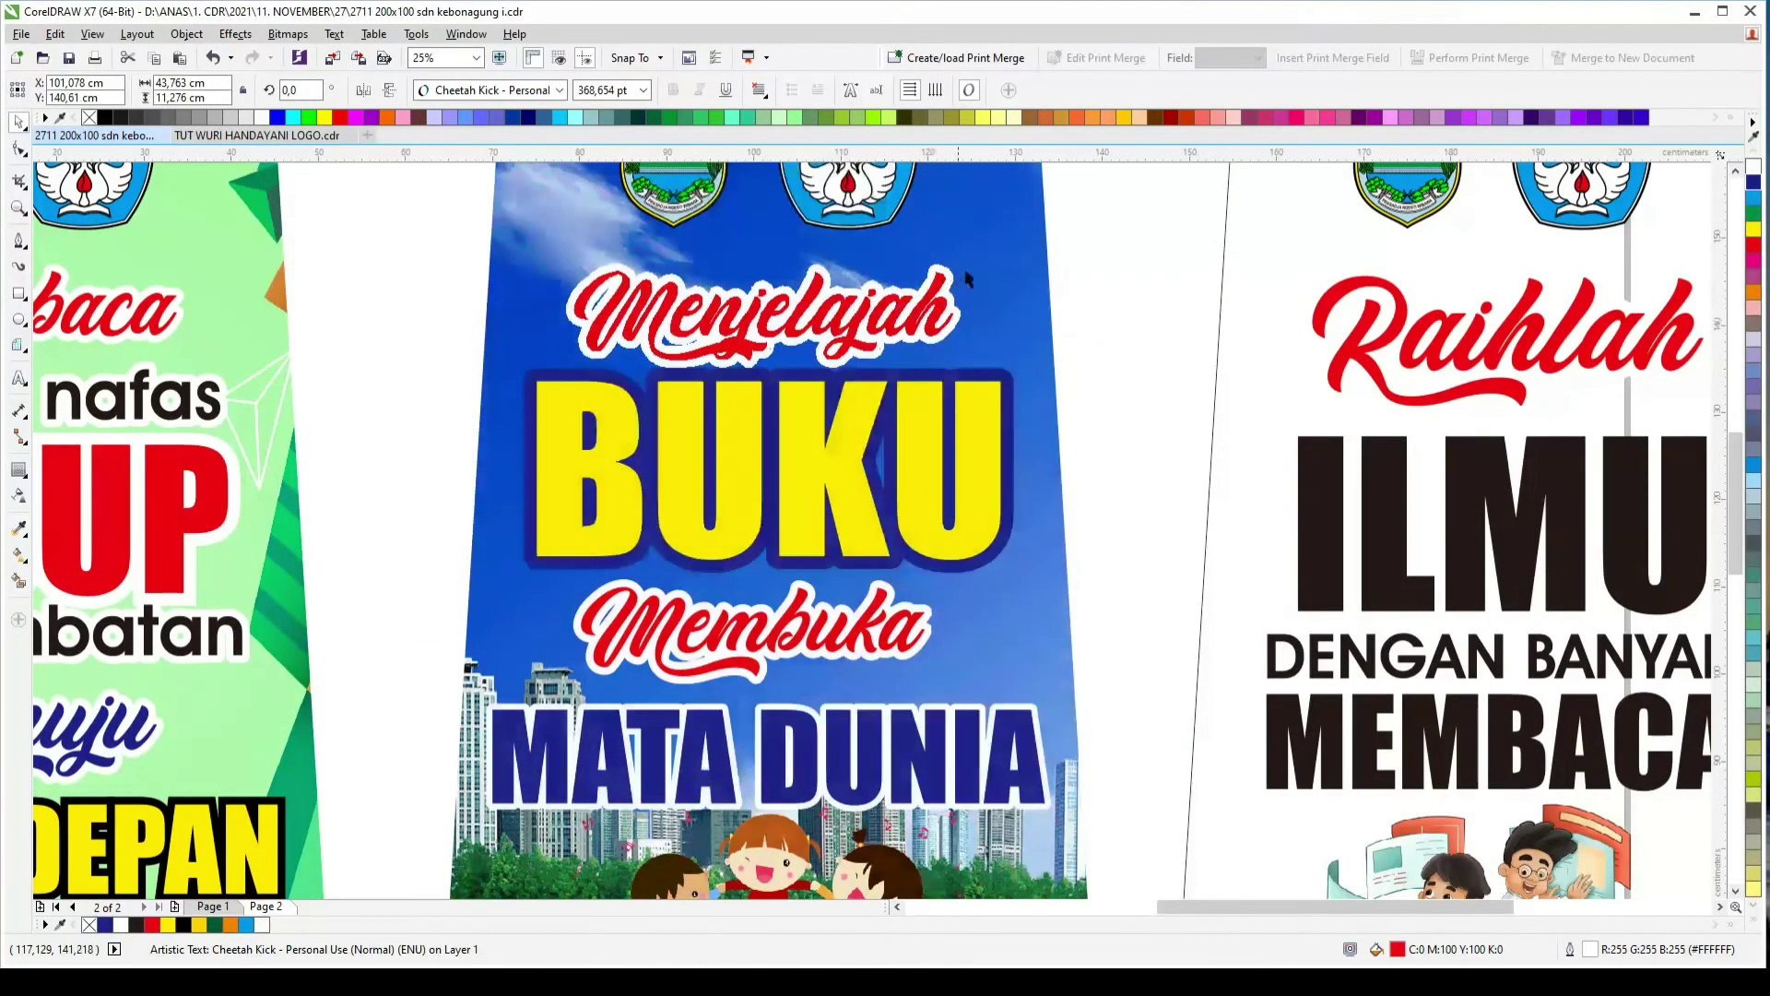
{"action": "left_click", "coordinate": [996, 287], "text": "shift"}
{"action": "key", "text": "c"}
{"action": "left_click", "coordinate": [1095, 254]}
{"action": "scroll", "coordinate": [1007, 485], "scroll_direction": "down", "scroll_amount": 1}
{"action": "scroll", "coordinate": [1003, 502], "scroll_direction": "down", "scroll_amount": 2}
Step: Try a red fill and a 75 pt white outline on "MATA DUNIA"
{"action": "left_click", "coordinate": [959, 623]}
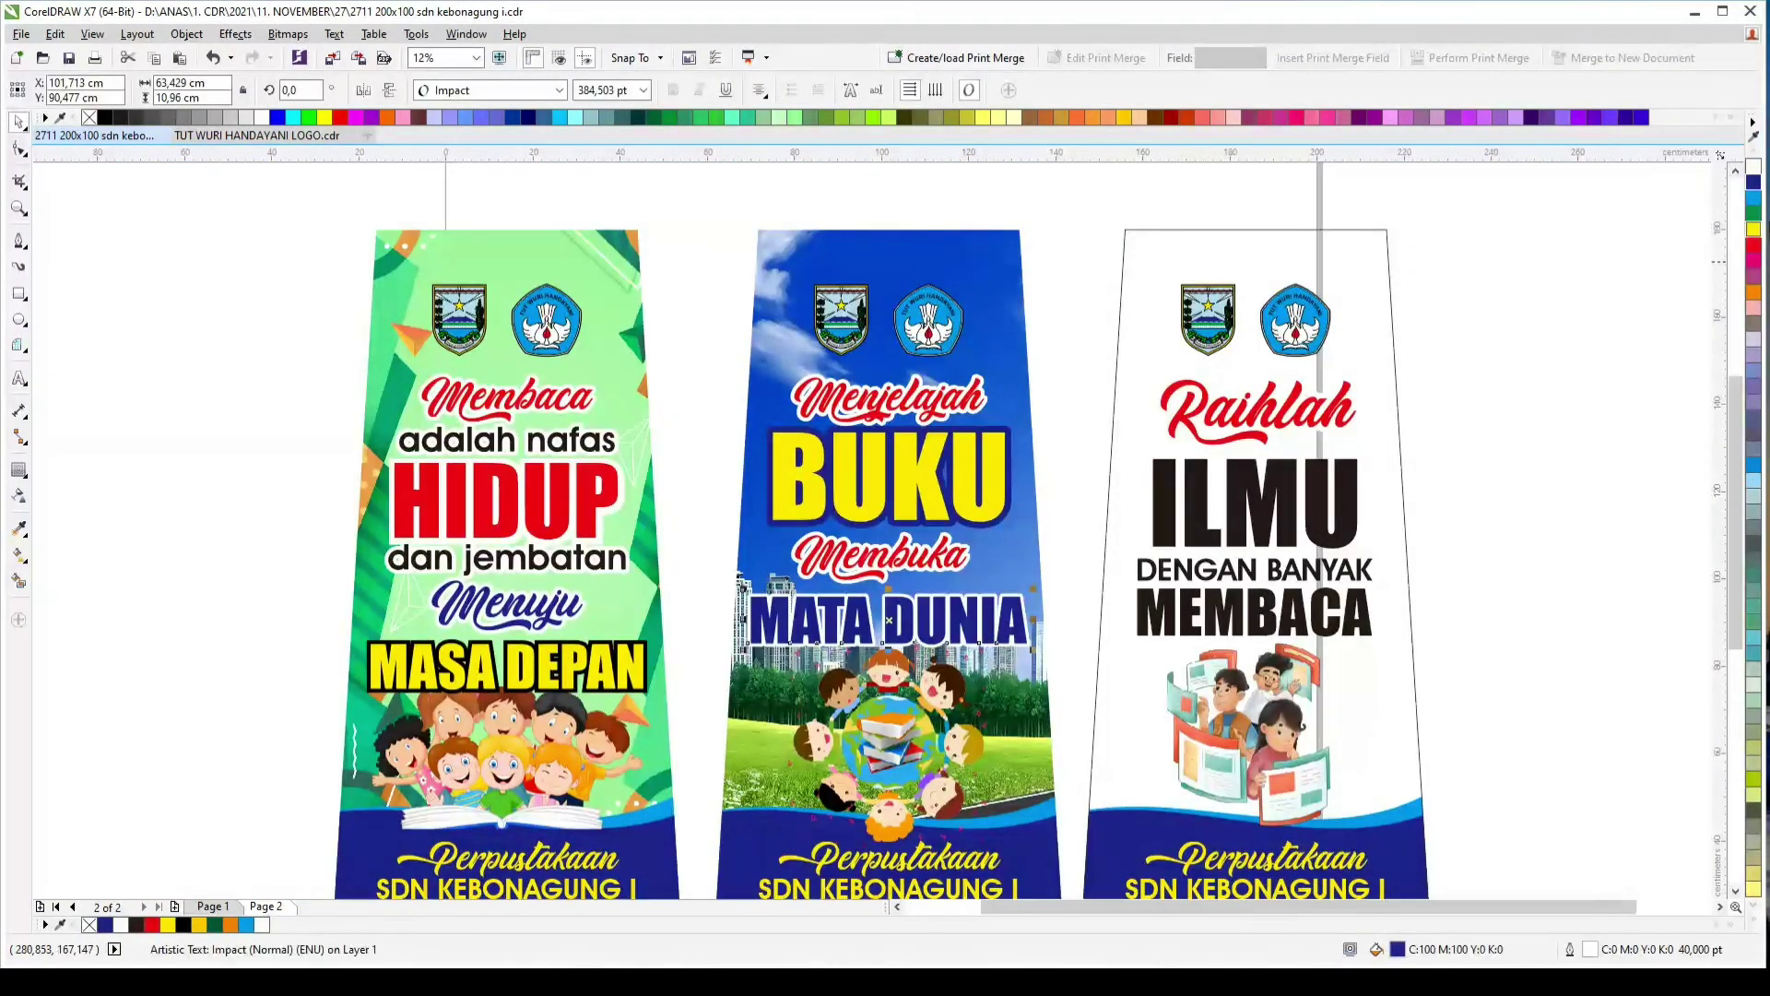
{"action": "left_click", "coordinate": [1755, 247]}
{"action": "key", "text": "F12"}
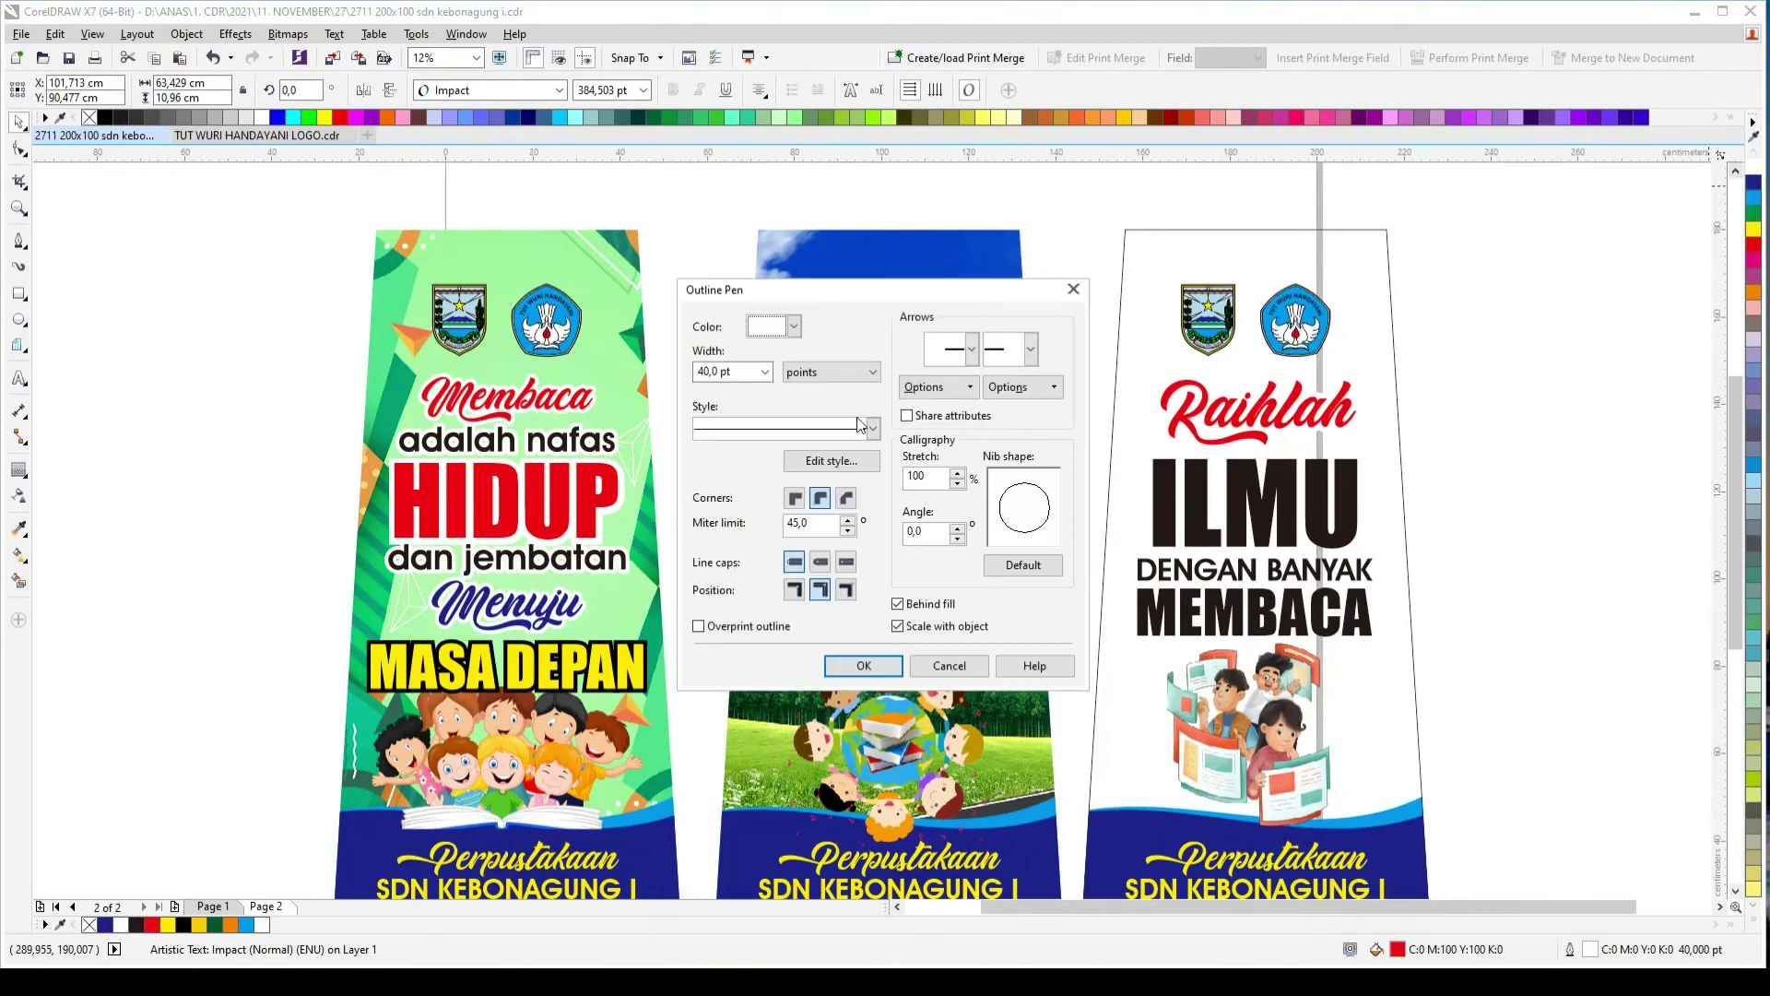
{"action": "left_click", "coordinate": [733, 369]}
{"action": "type", "text": "75"}
{"action": "key", "text": "Return"}
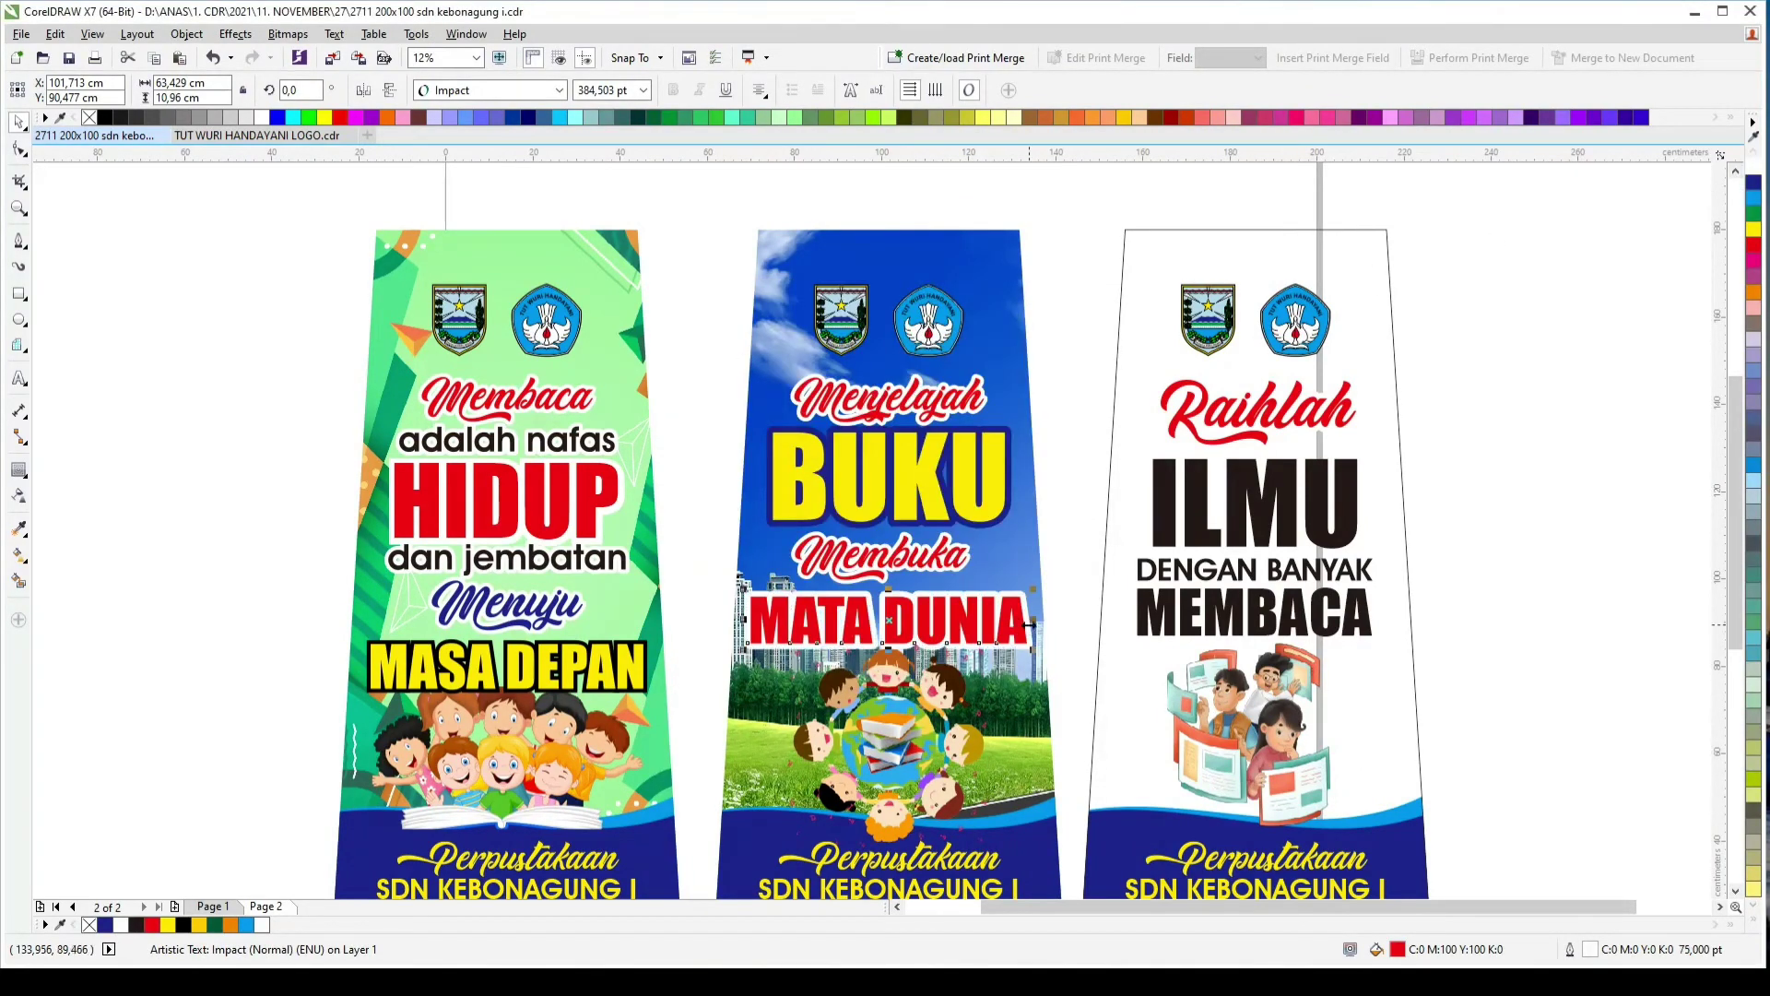
Step: Shrink "MATA DUNIA" to about 60 × 10.4 cm and set its outline width to 56 pt
{"action": "scroll", "coordinate": [1035, 665], "scroll_direction": "up", "scroll_amount": 2}
{"action": "left_click_drag", "start_coordinate": [1031, 668], "coordinate": [1017, 661]}
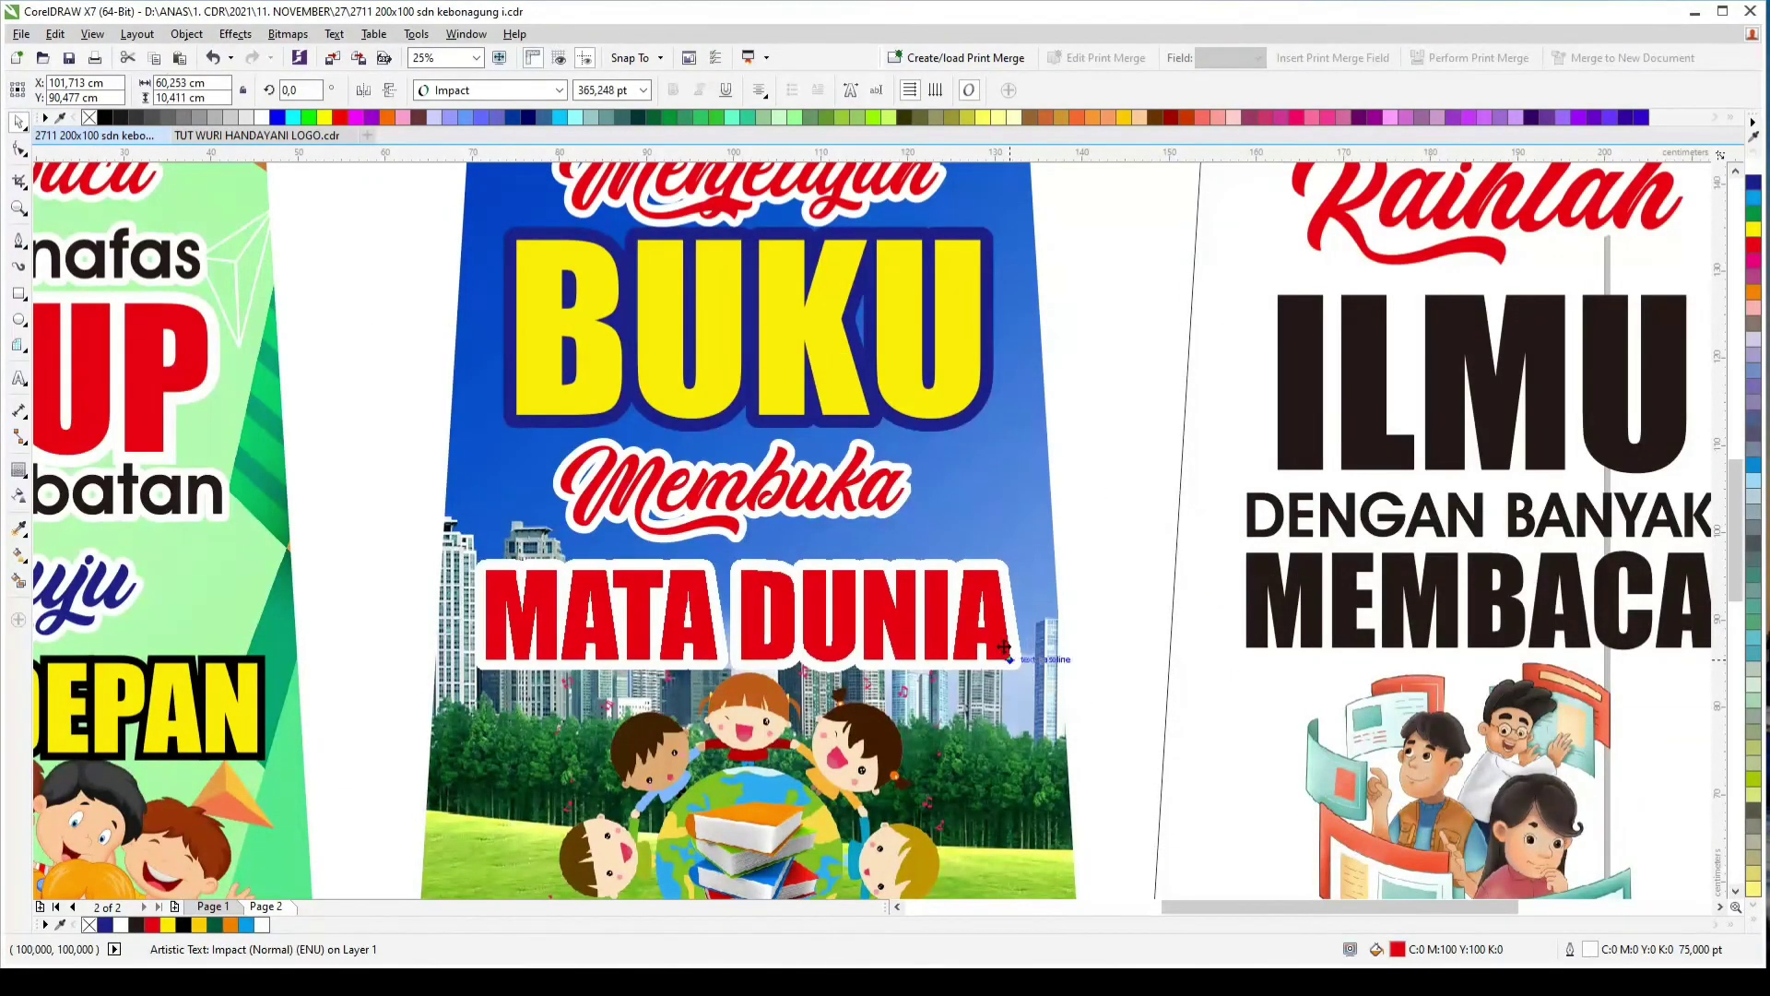
{"action": "key", "text": "F12"}
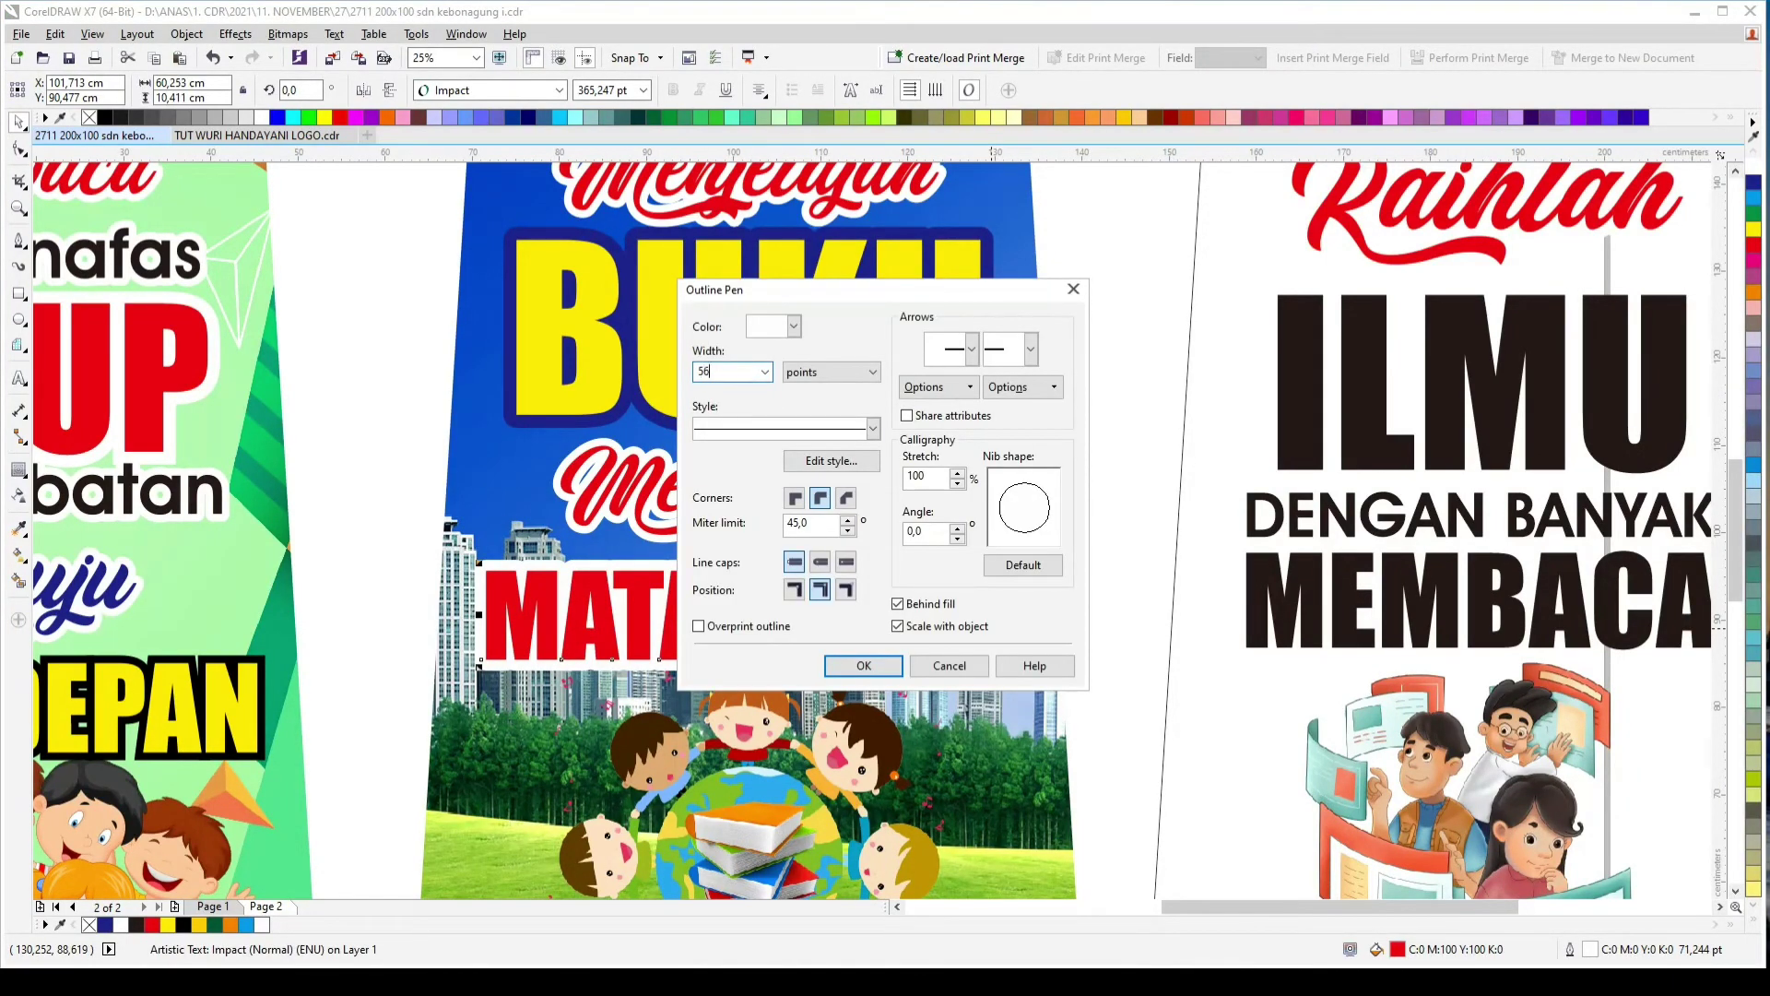
{"action": "key", "text": "Return"}
Step: Fill "MATA DUNIA" magenta and move it slightly up towards "Membuka"
{"action": "left_click", "coordinate": [1755, 273]}
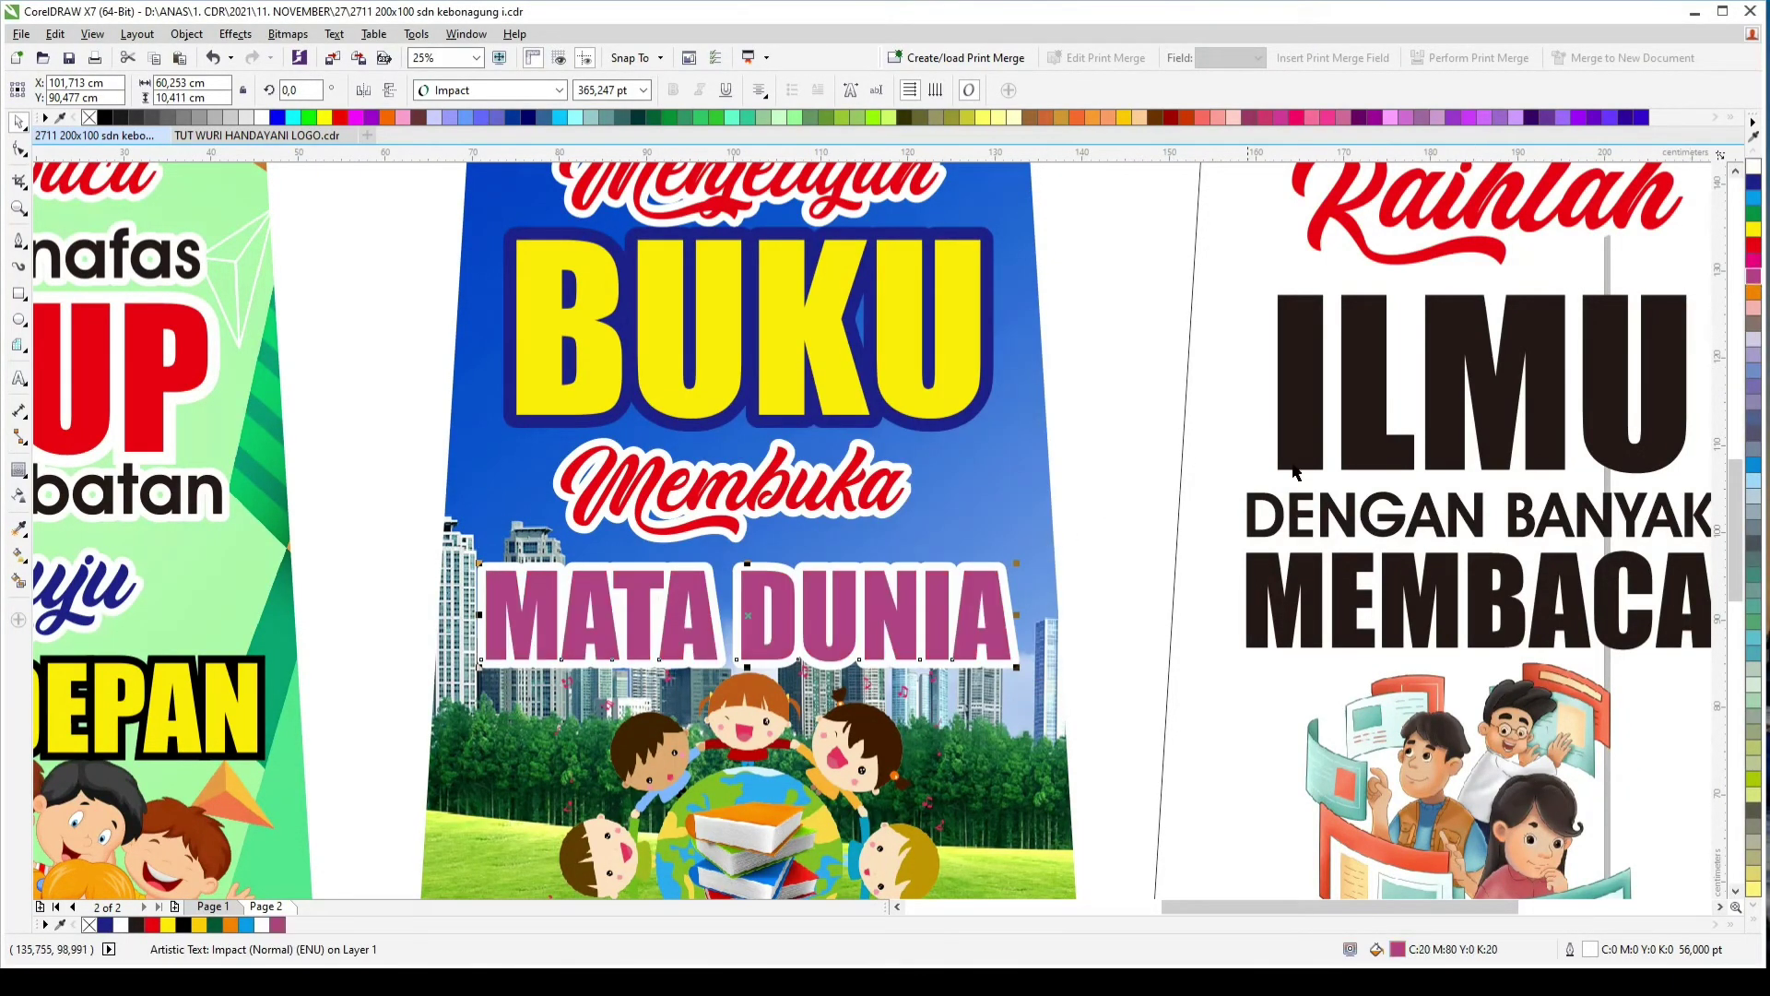
{"action": "left_click", "coordinate": [1754, 260]}
{"action": "left_click_drag", "start_coordinate": [907, 611], "coordinate": [906, 601]}
{"action": "left_click", "coordinate": [1005, 461], "text": "shift"}
{"action": "key", "text": "Escape"}
{"action": "left_click", "coordinate": [774, 477]}
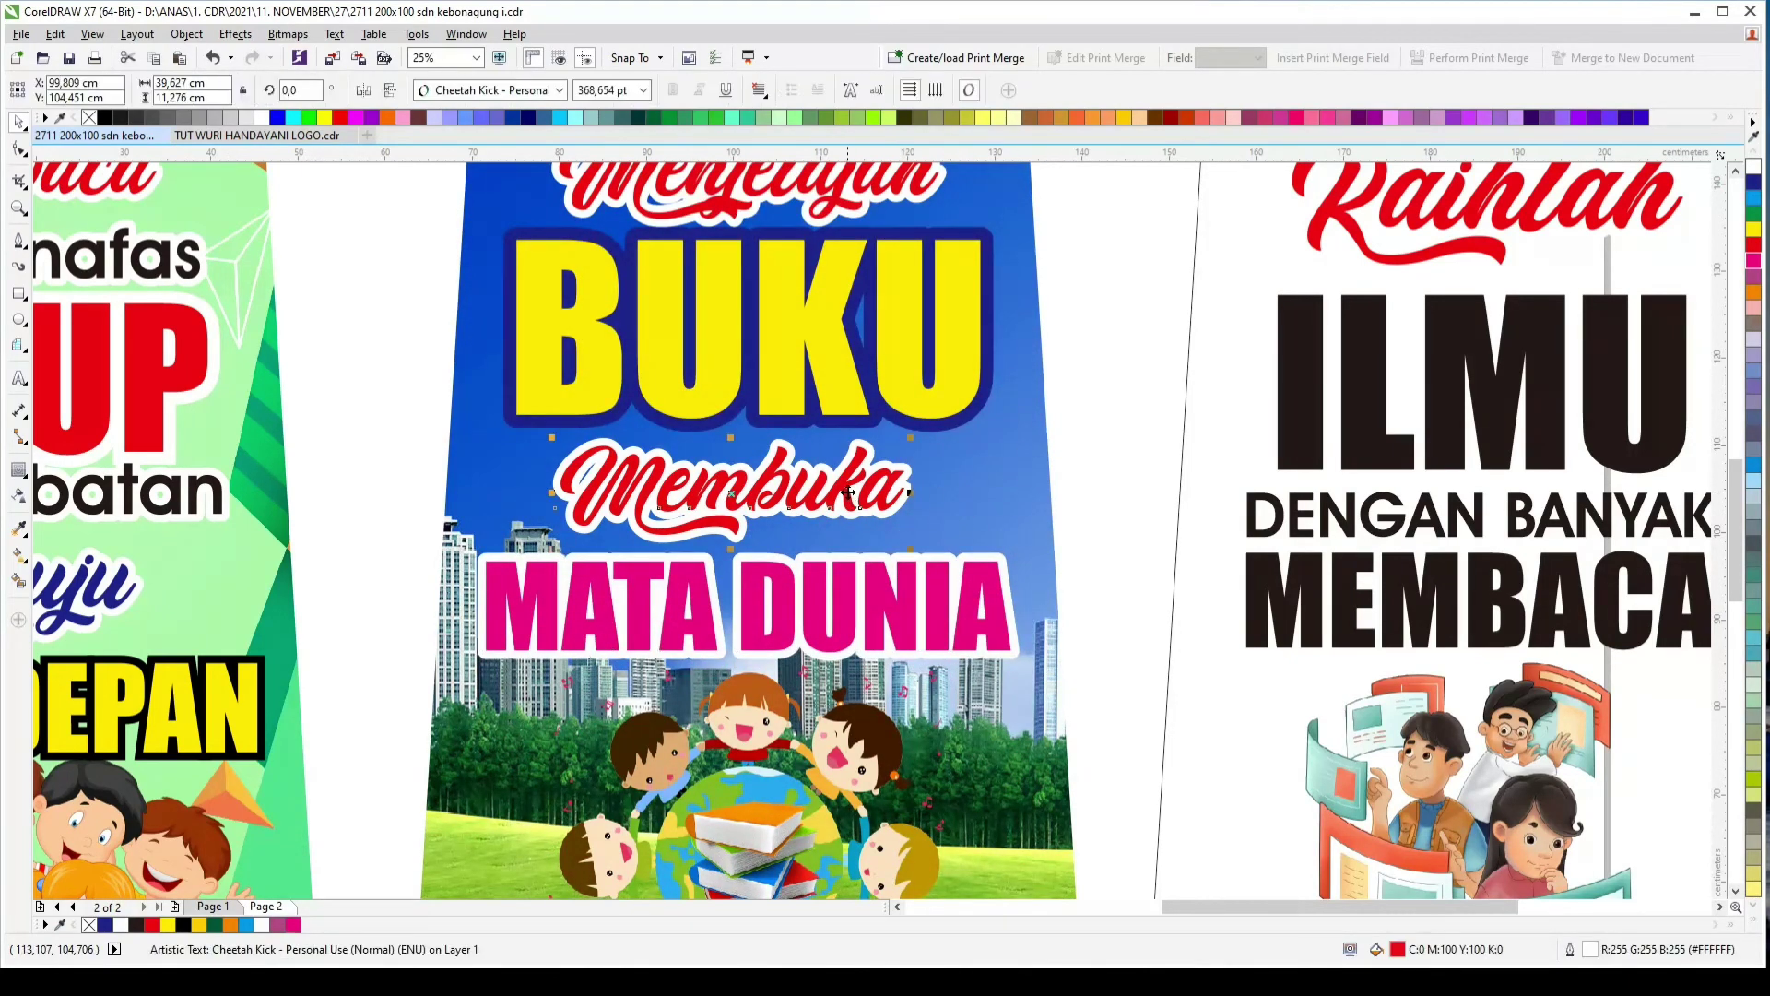
{"action": "key", "text": "F4"}
{"action": "left_click", "coordinate": [1544, 360]}
Step: Place the flower meadow photo inside the third banner's PowerClip and enlarge it to about 235 × 137 cm
{"action": "left_click", "coordinate": [1393, 285]}
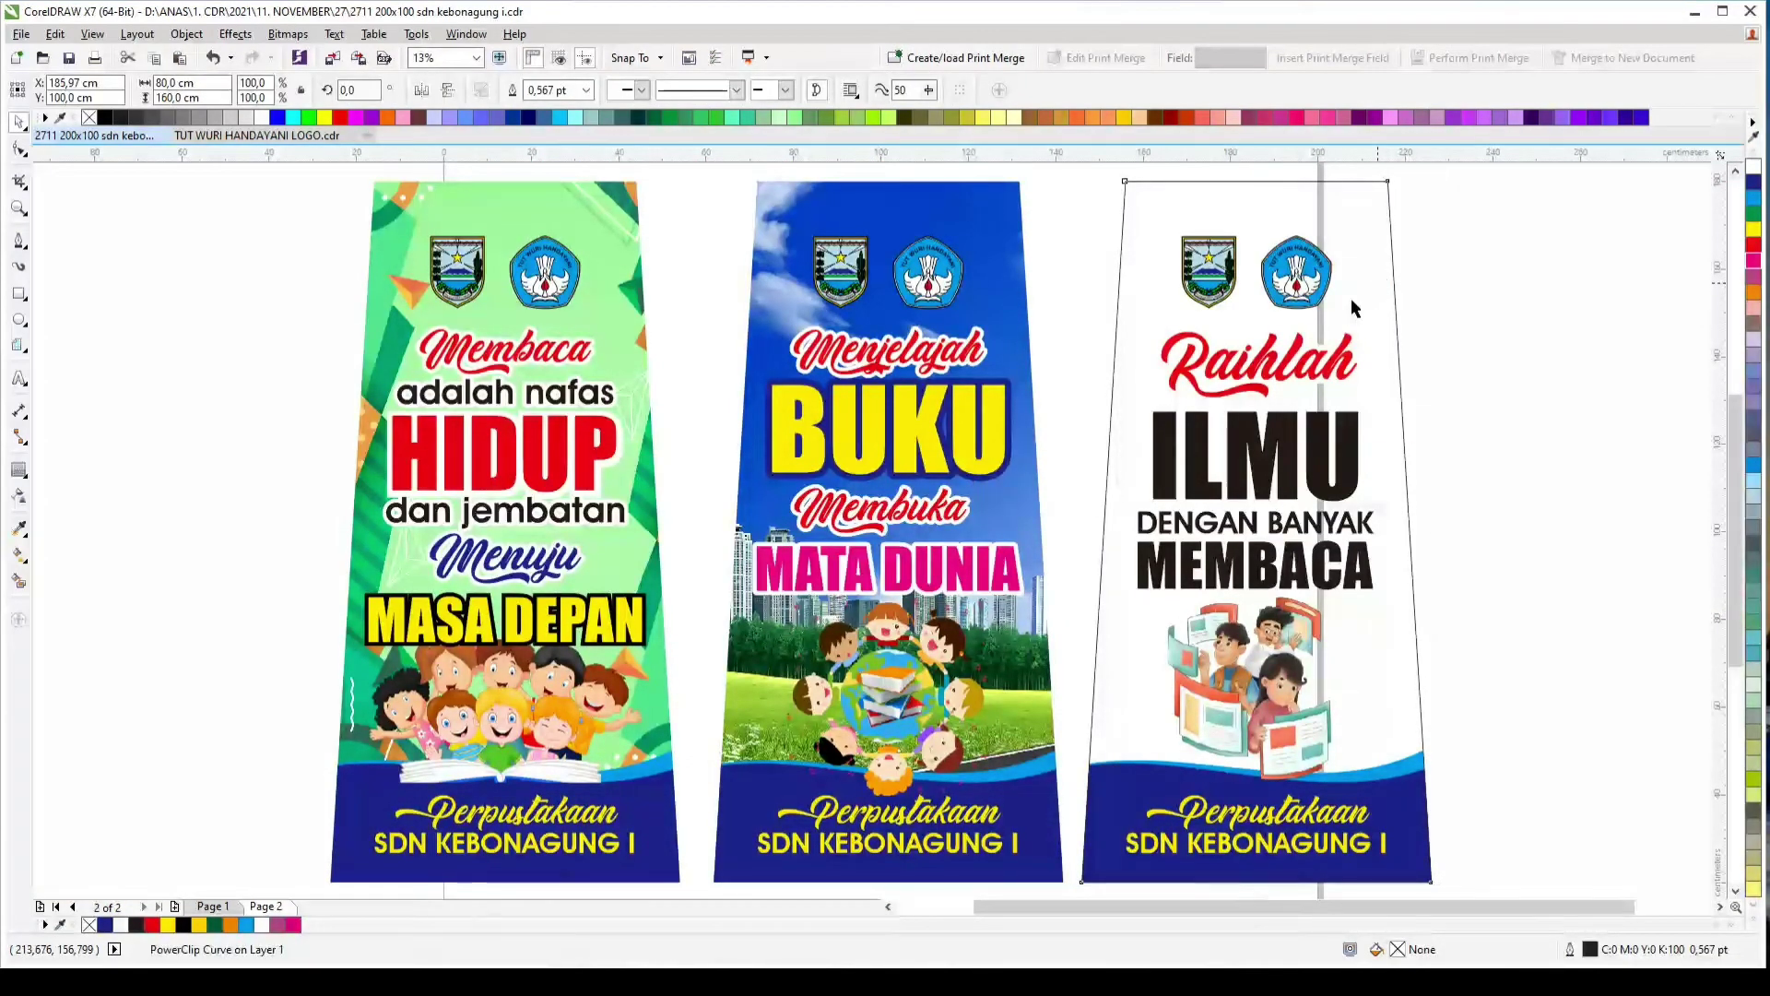
{"action": "left_click", "coordinate": [1351, 297], "text": "ctrl"}
{"action": "left_click", "coordinate": [1555, 422]}
{"action": "left_click_drag", "start_coordinate": [1556, 422], "coordinate": [1675, 324]}
{"action": "scroll", "coordinate": [1236, 701], "scroll_direction": "down", "scroll_amount": 3}
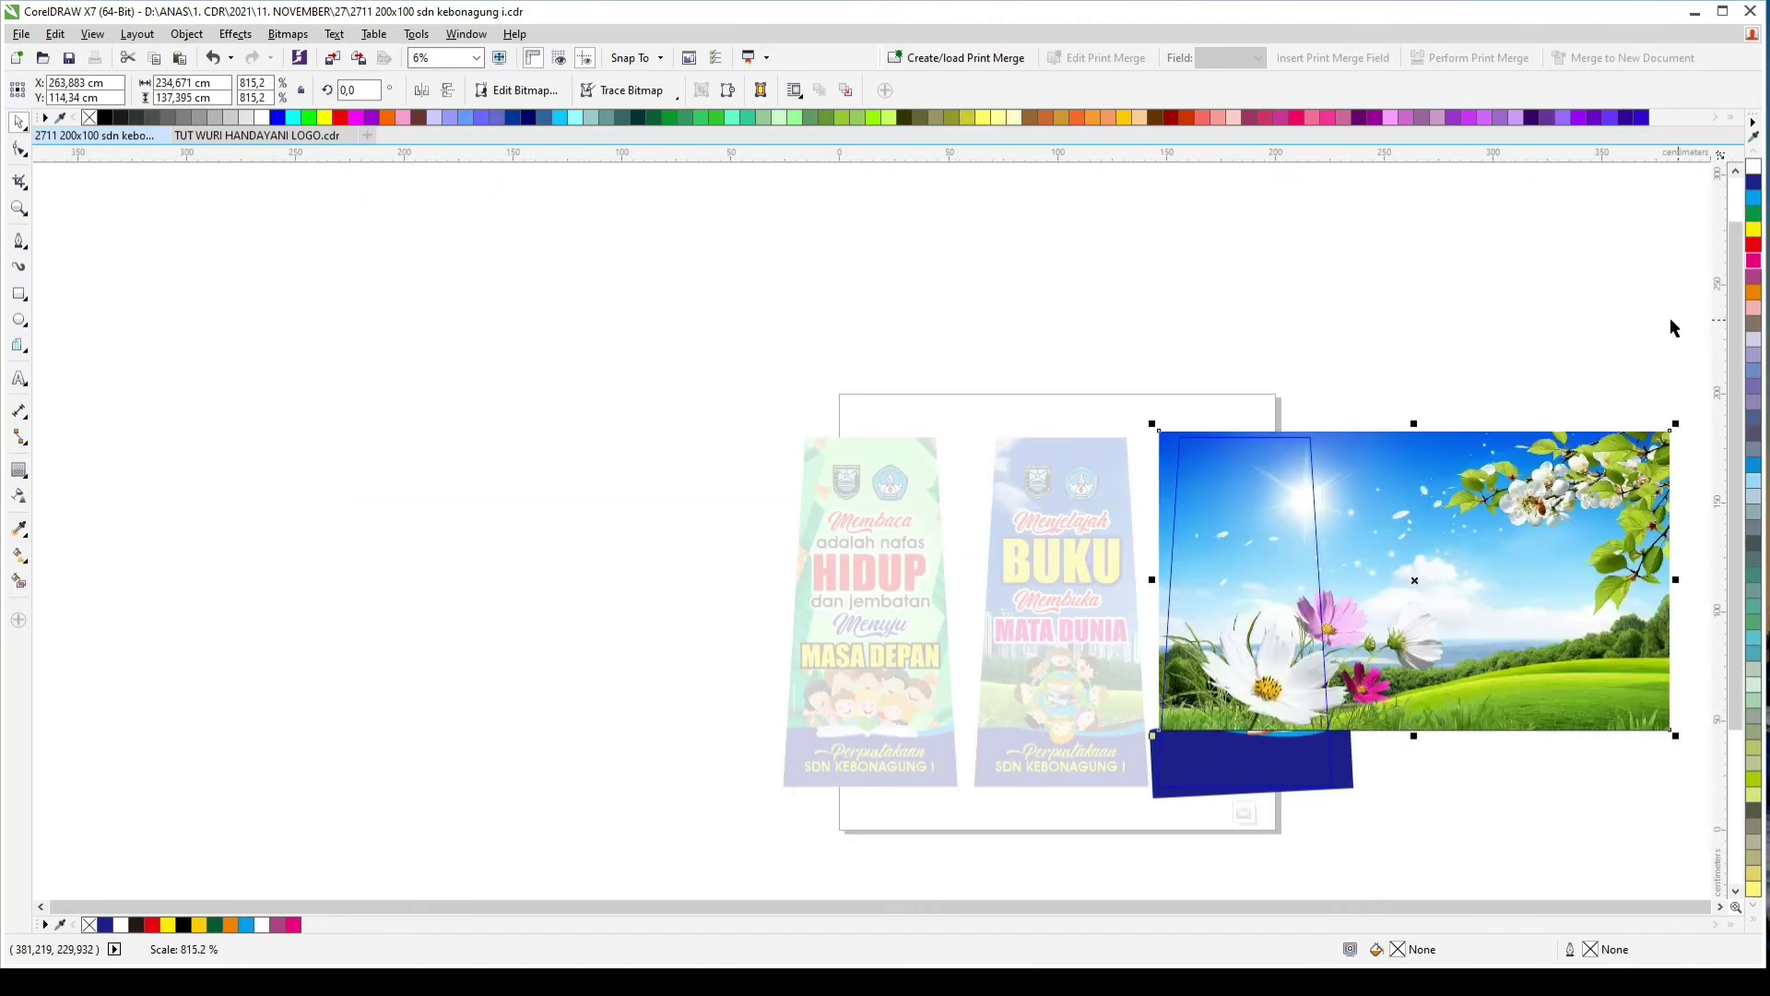
Step: Shift the meadow photo left to cover the third banner behind the illustration and wave, and finish editing the PowerClip
{"action": "left_click_drag", "start_coordinate": [1624, 493], "coordinate": [1437, 492]}
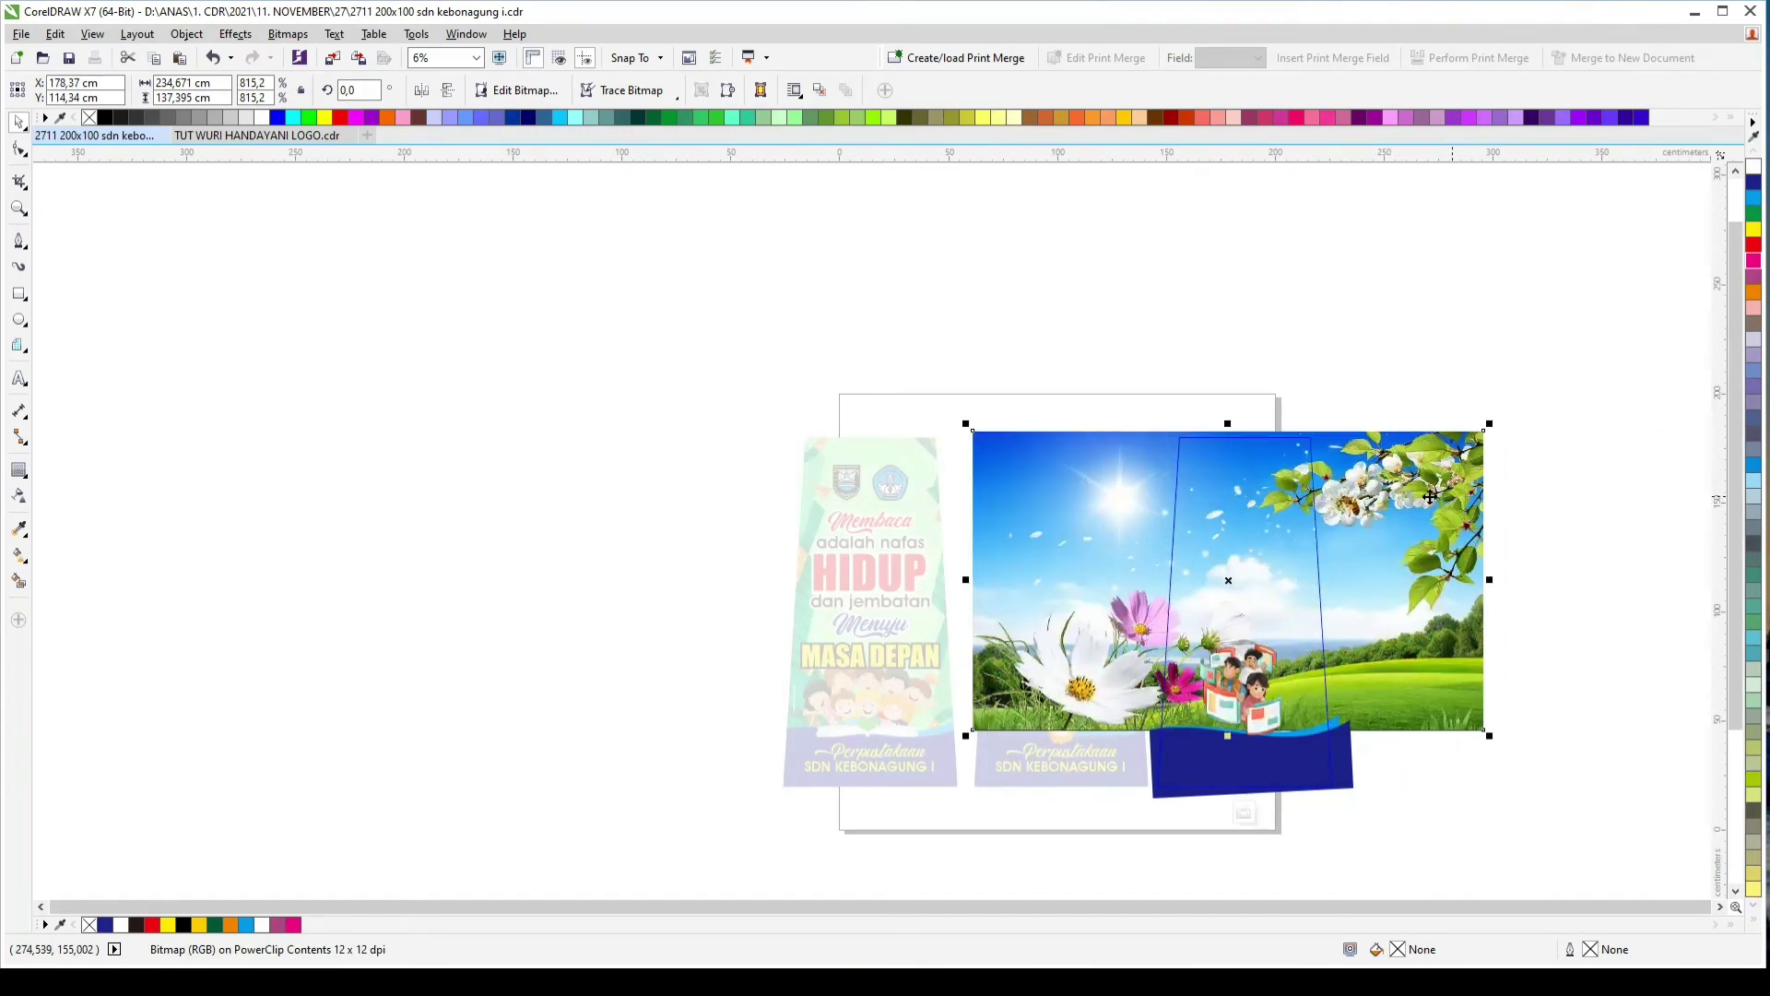
{"action": "key", "text": "Left"}
{"action": "key", "text": "Left"}
{"action": "key", "text": "Left"}
{"action": "left_click", "coordinate": [1429, 496], "text": "ctrl"}
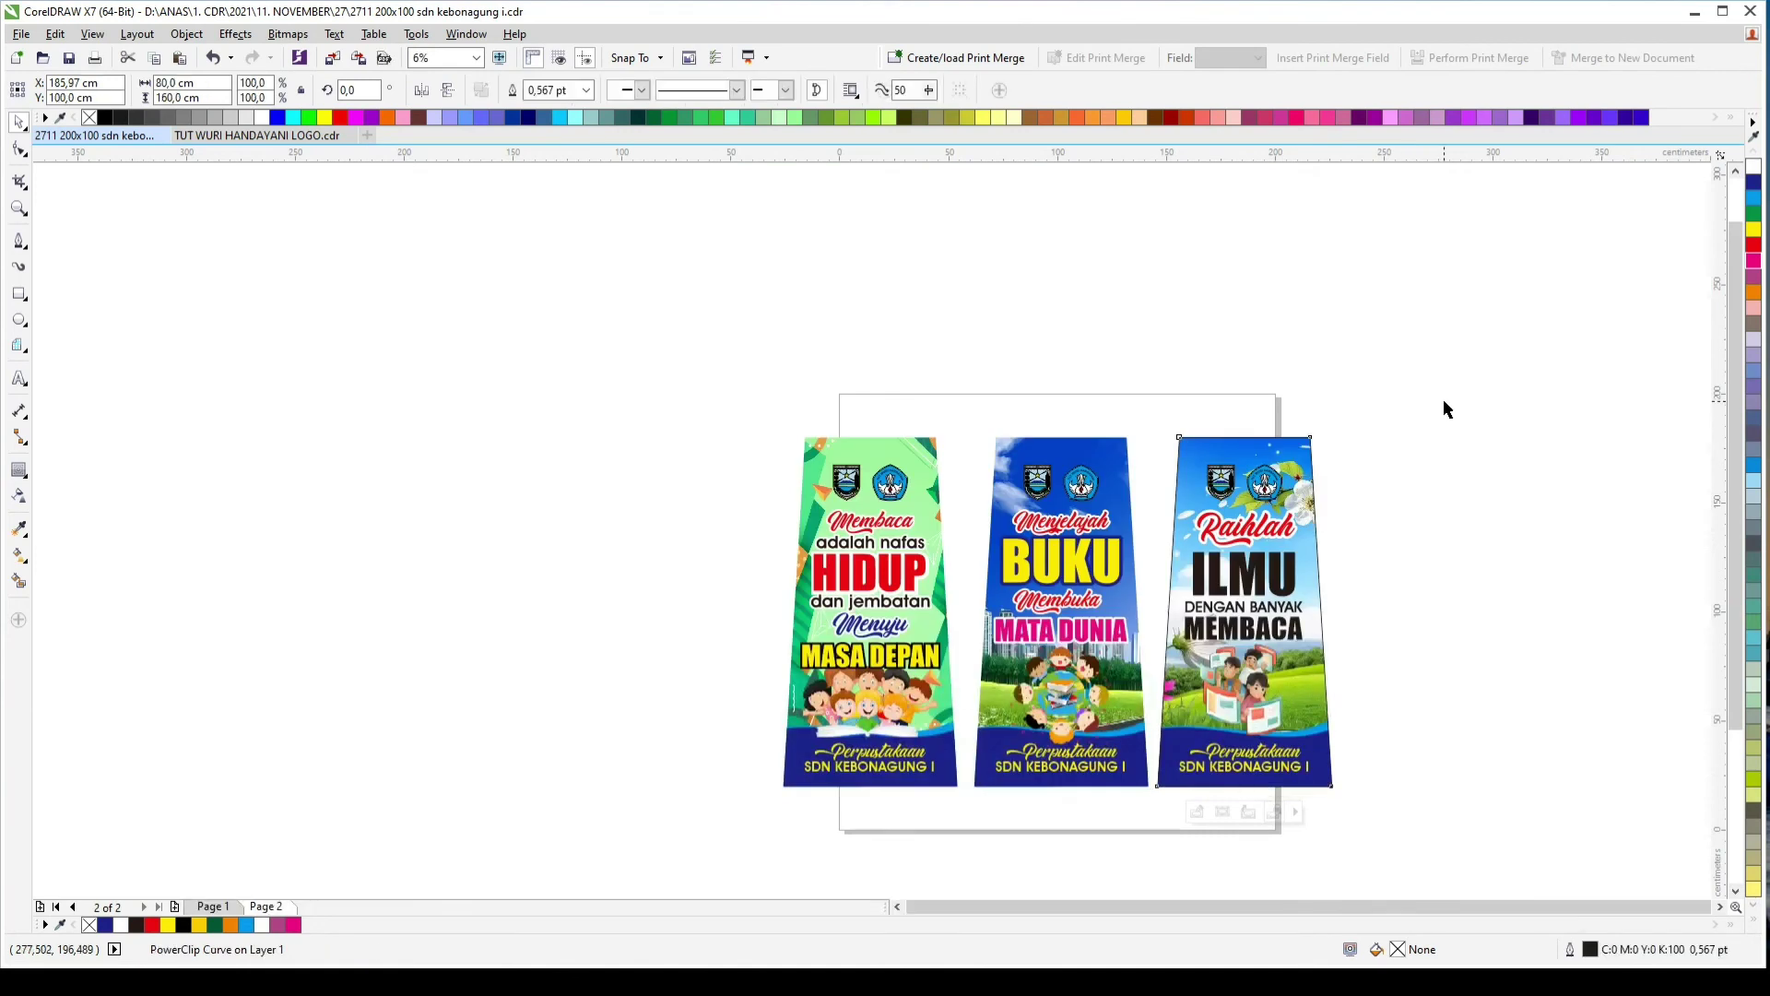
{"action": "left_click", "coordinate": [1442, 398]}
Step: Remove the black border outline from the third banner's shape
{"action": "scroll", "coordinate": [1318, 500], "scroll_direction": "up", "scroll_amount": 1}
{"action": "left_click", "coordinate": [1256, 421]}
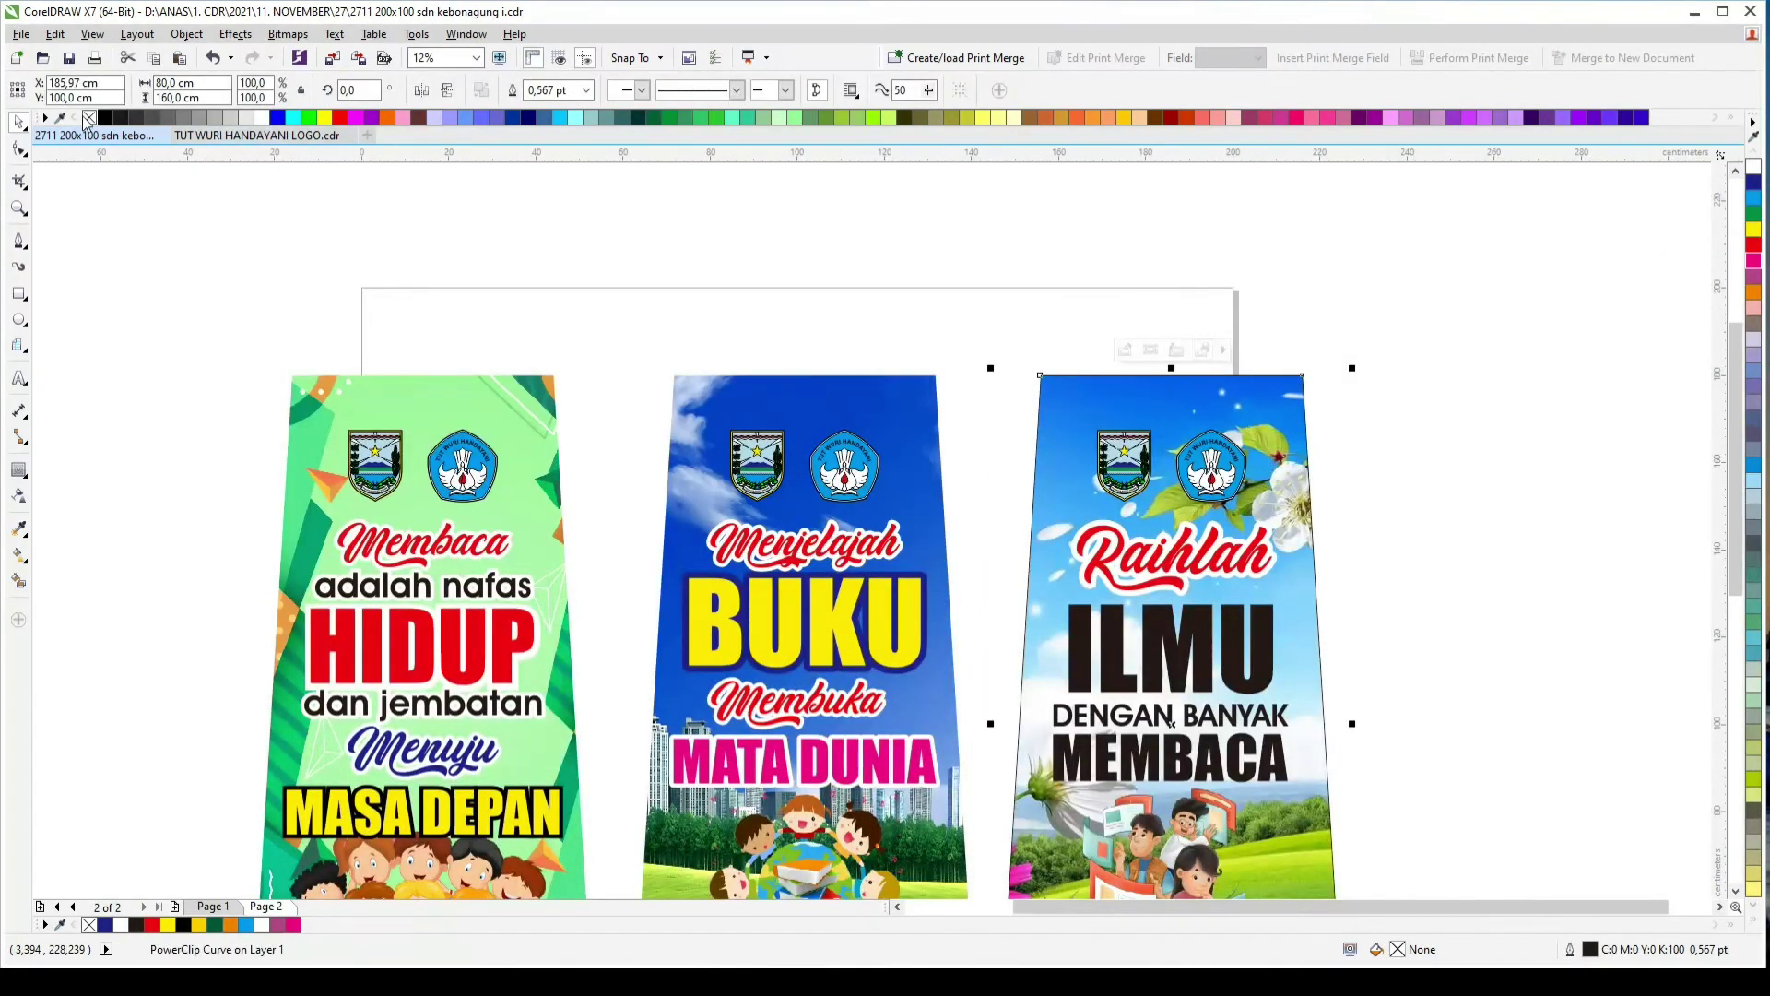
{"action": "left_click", "coordinate": [1225, 297]}
{"action": "scroll", "coordinate": [1276, 519], "scroll_direction": "down", "scroll_amount": 2}
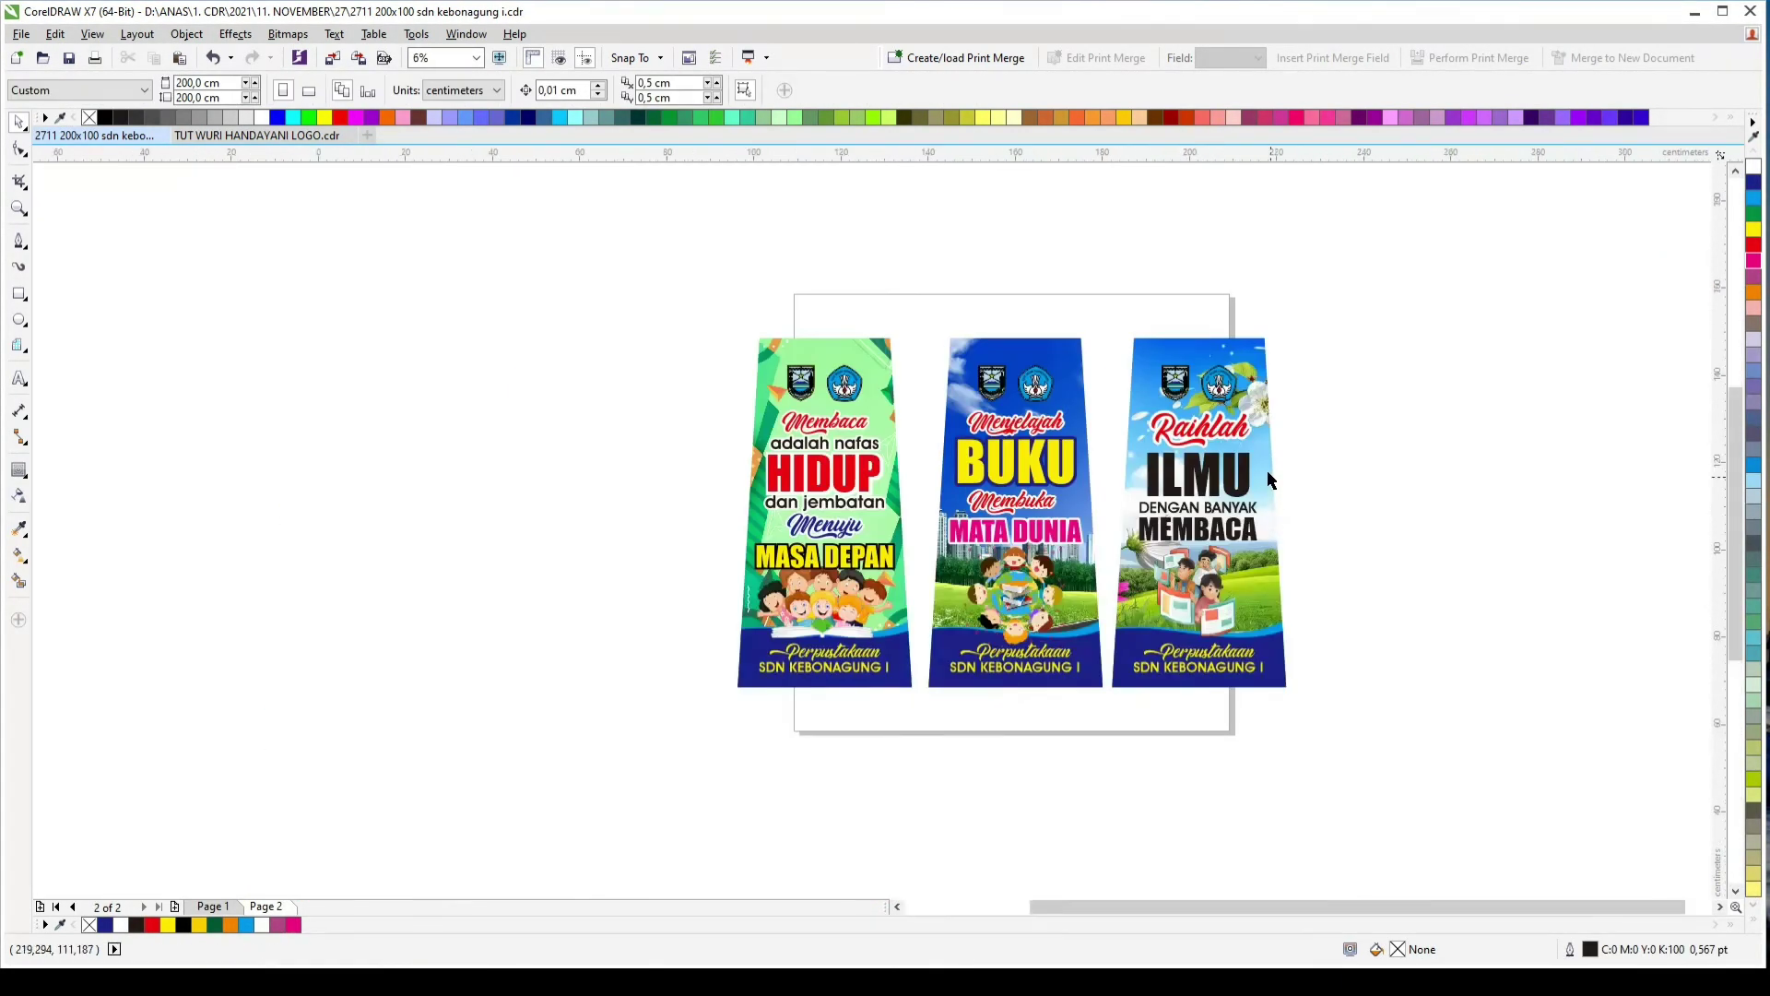
Step: Copy the yellow fill and dark blue outline of "BUKU" onto "ILMU" with the Attributes Eyedropper
{"action": "scroll", "coordinate": [1270, 479], "scroll_direction": "up", "scroll_amount": 2}
{"action": "scroll", "coordinate": [1047, 441], "scroll_direction": "up", "scroll_amount": 2}
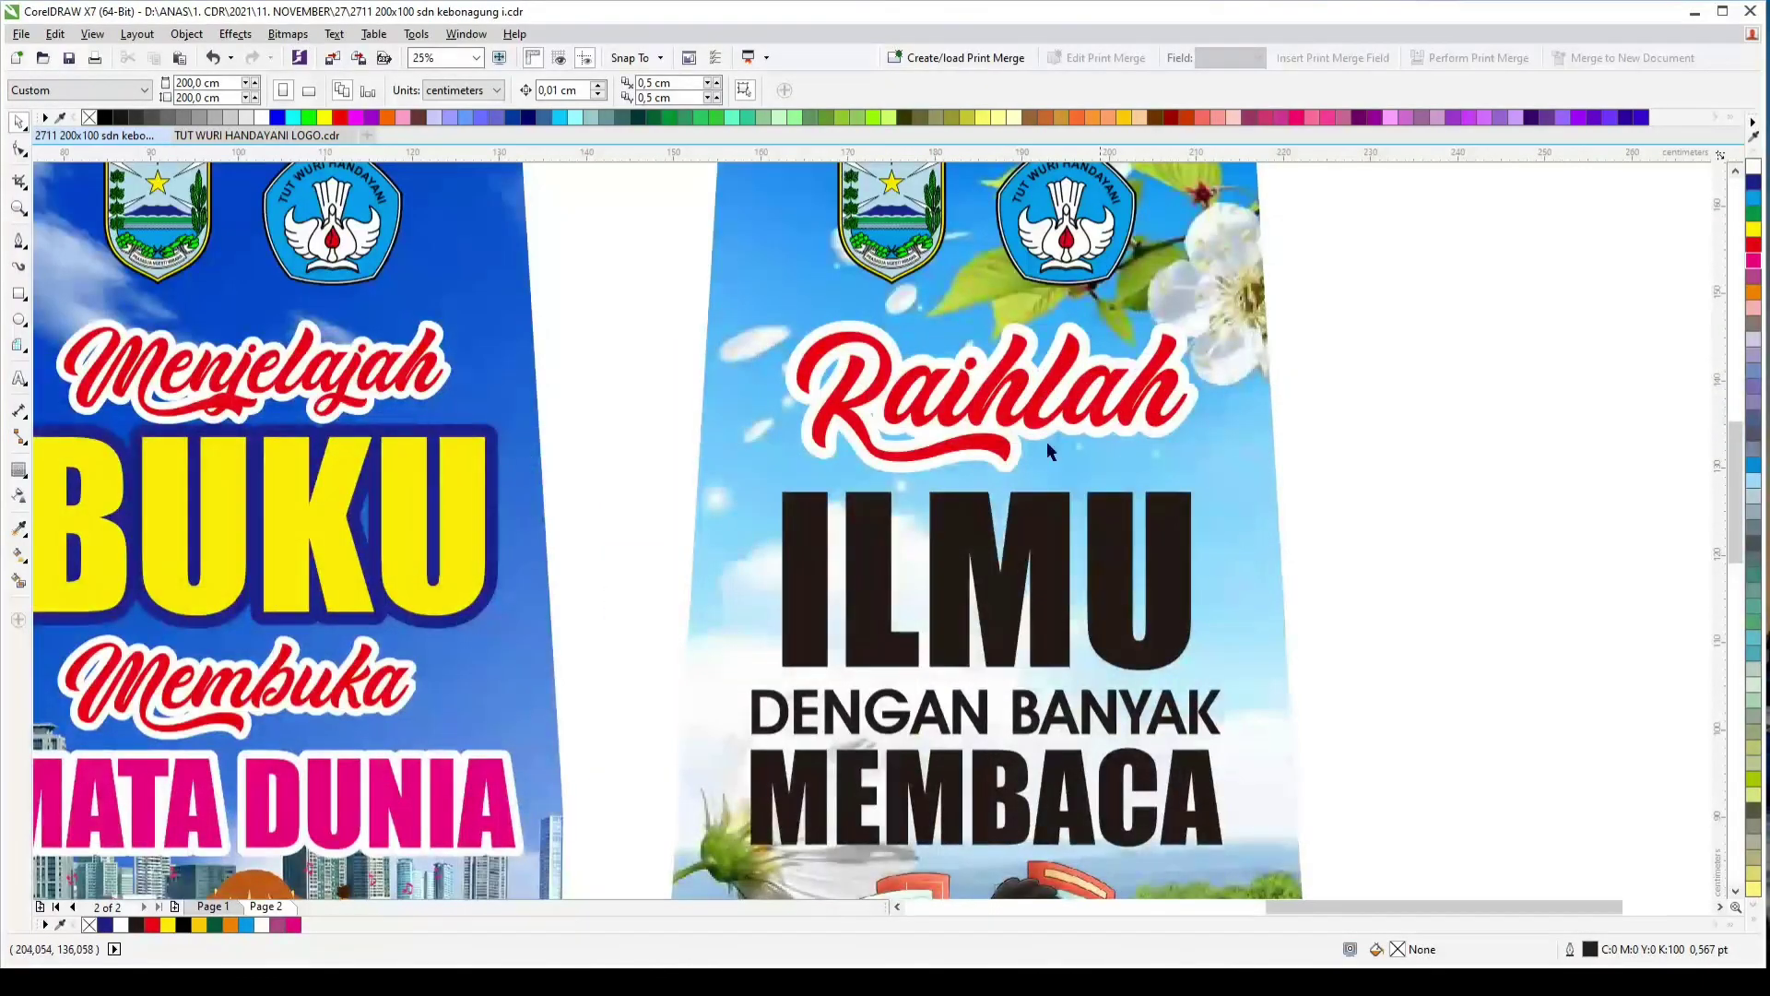
{"action": "left_click", "coordinate": [16, 524]}
{"action": "left_click", "coordinate": [794, 507]}
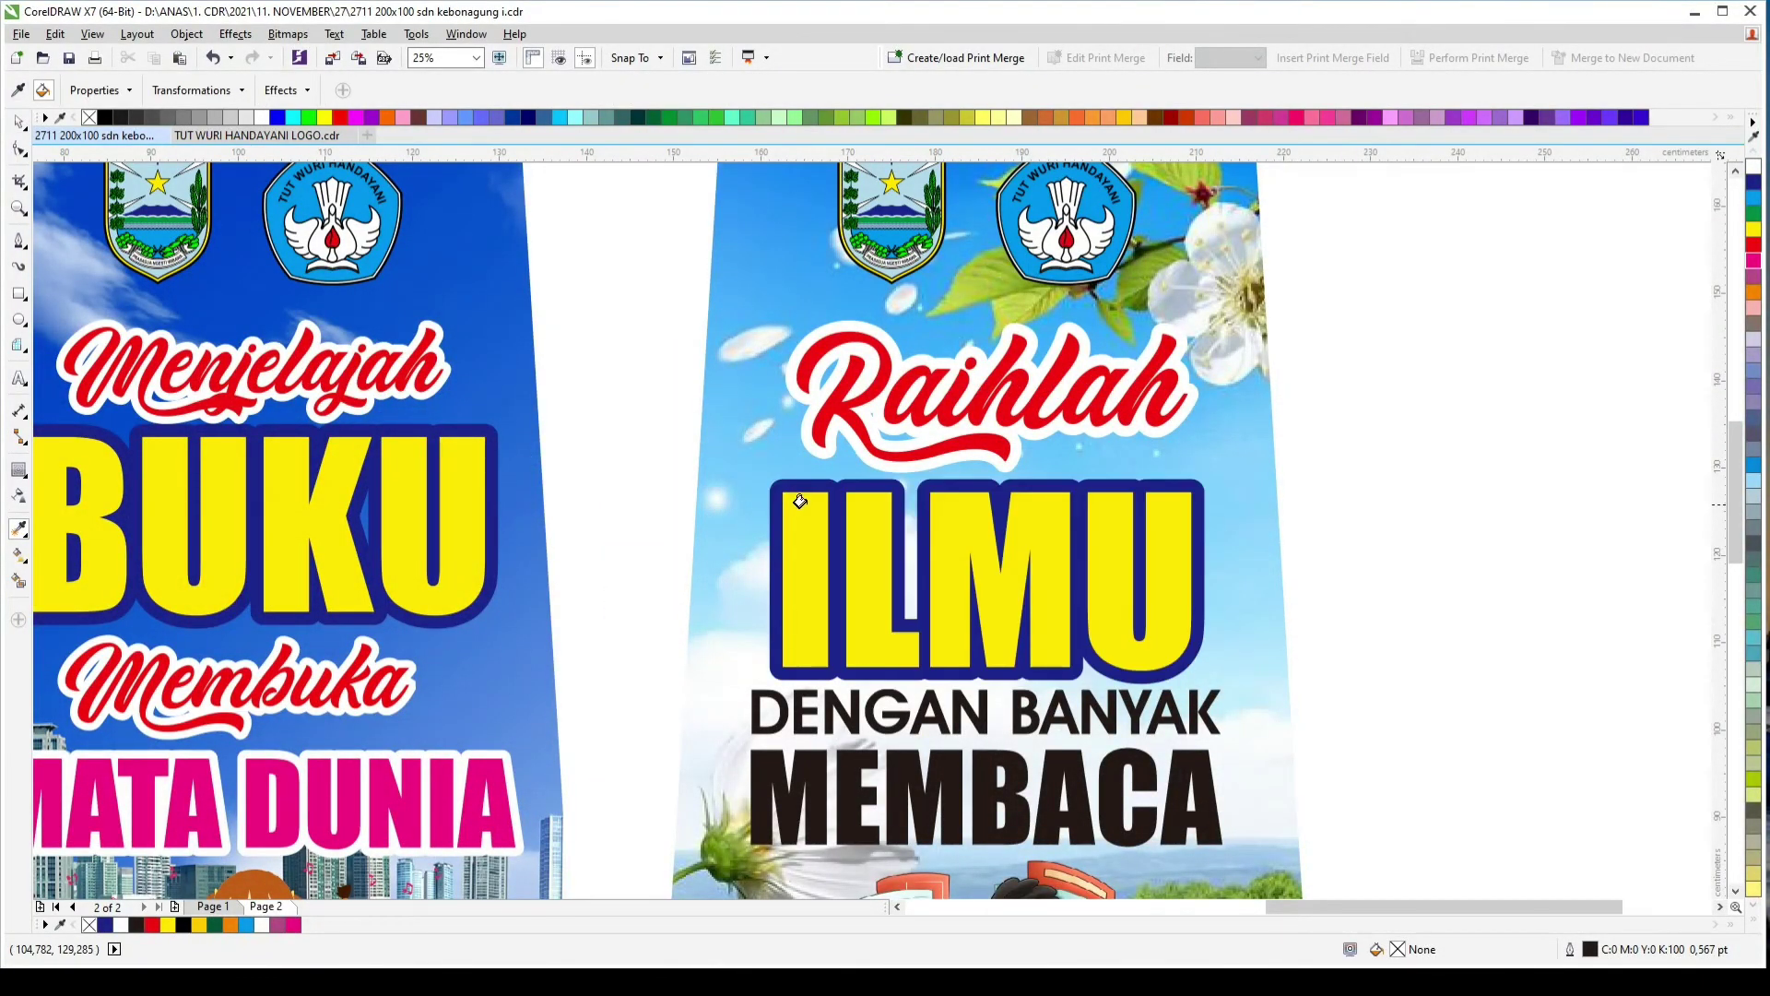
Step: Try the yellow fill and dark blue outline of "BUKU" on "MEMBACA"
{"action": "scroll", "coordinate": [798, 506], "scroll_direction": "down", "scroll_amount": 2}
{"action": "scroll", "coordinate": [826, 631], "scroll_direction": "up", "scroll_amount": 4}
{"action": "left_click", "coordinate": [825, 631]}
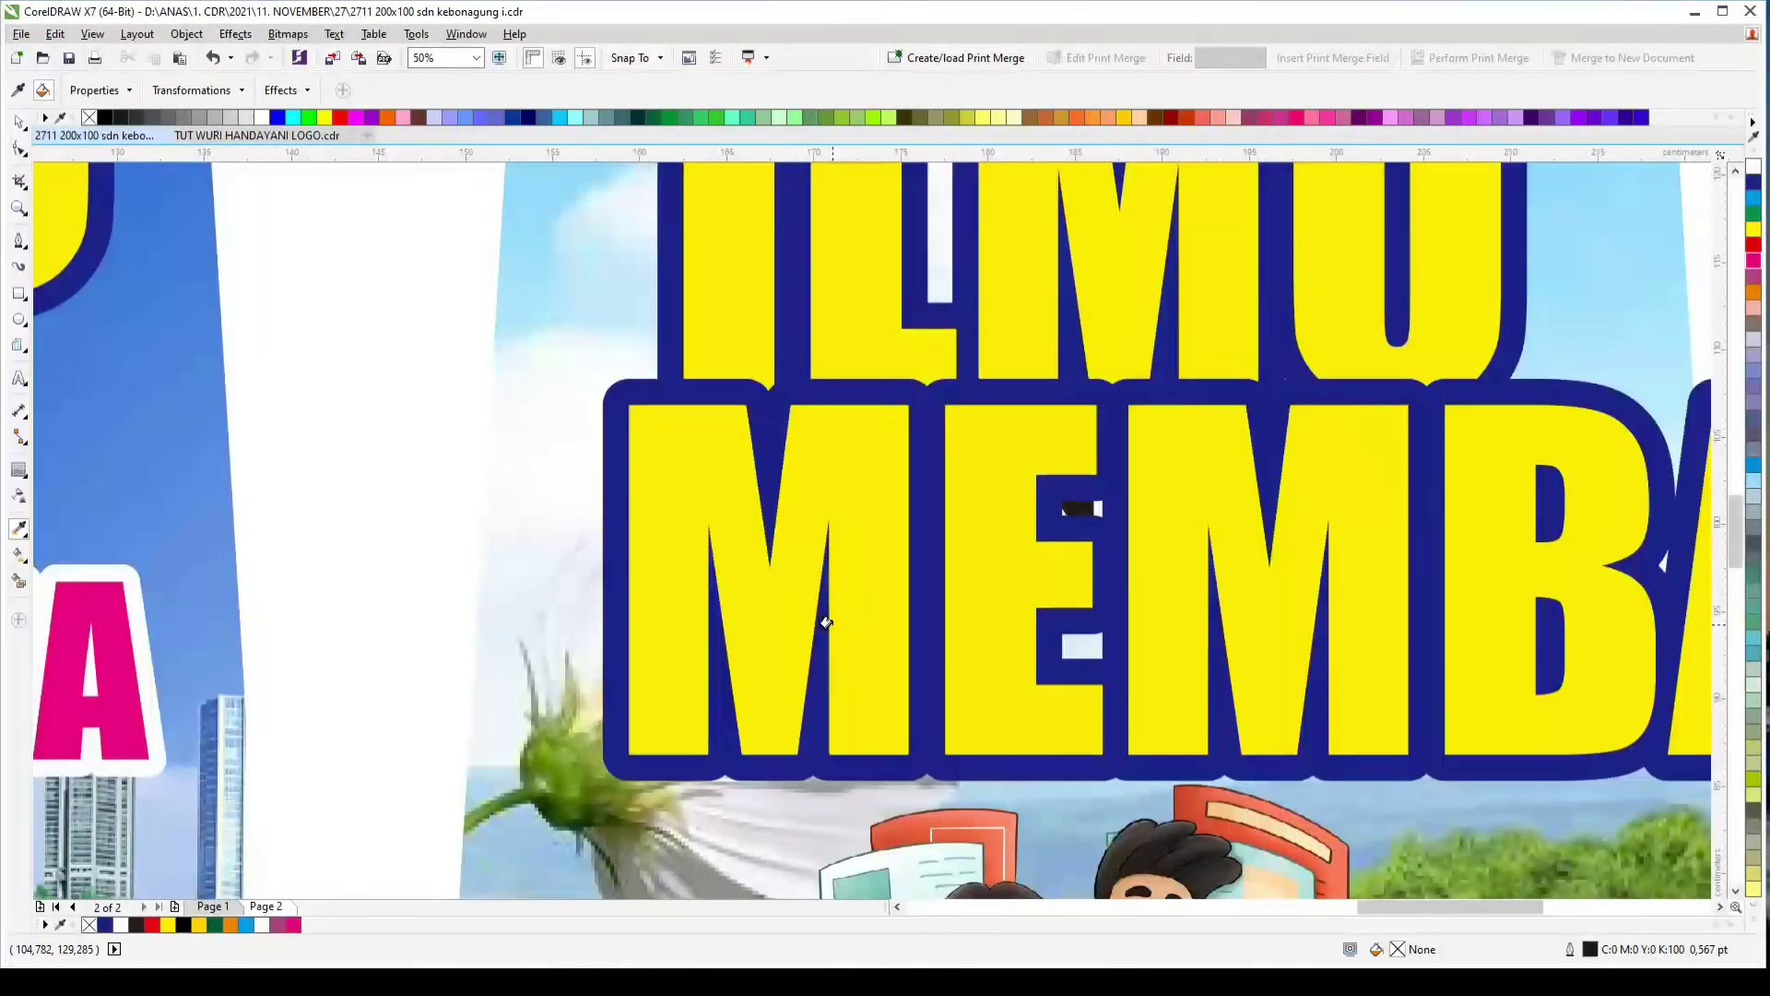
{"action": "scroll", "coordinate": [826, 632], "scroll_direction": "down", "scroll_amount": 2}
{"action": "key", "text": "ctrl+z"}
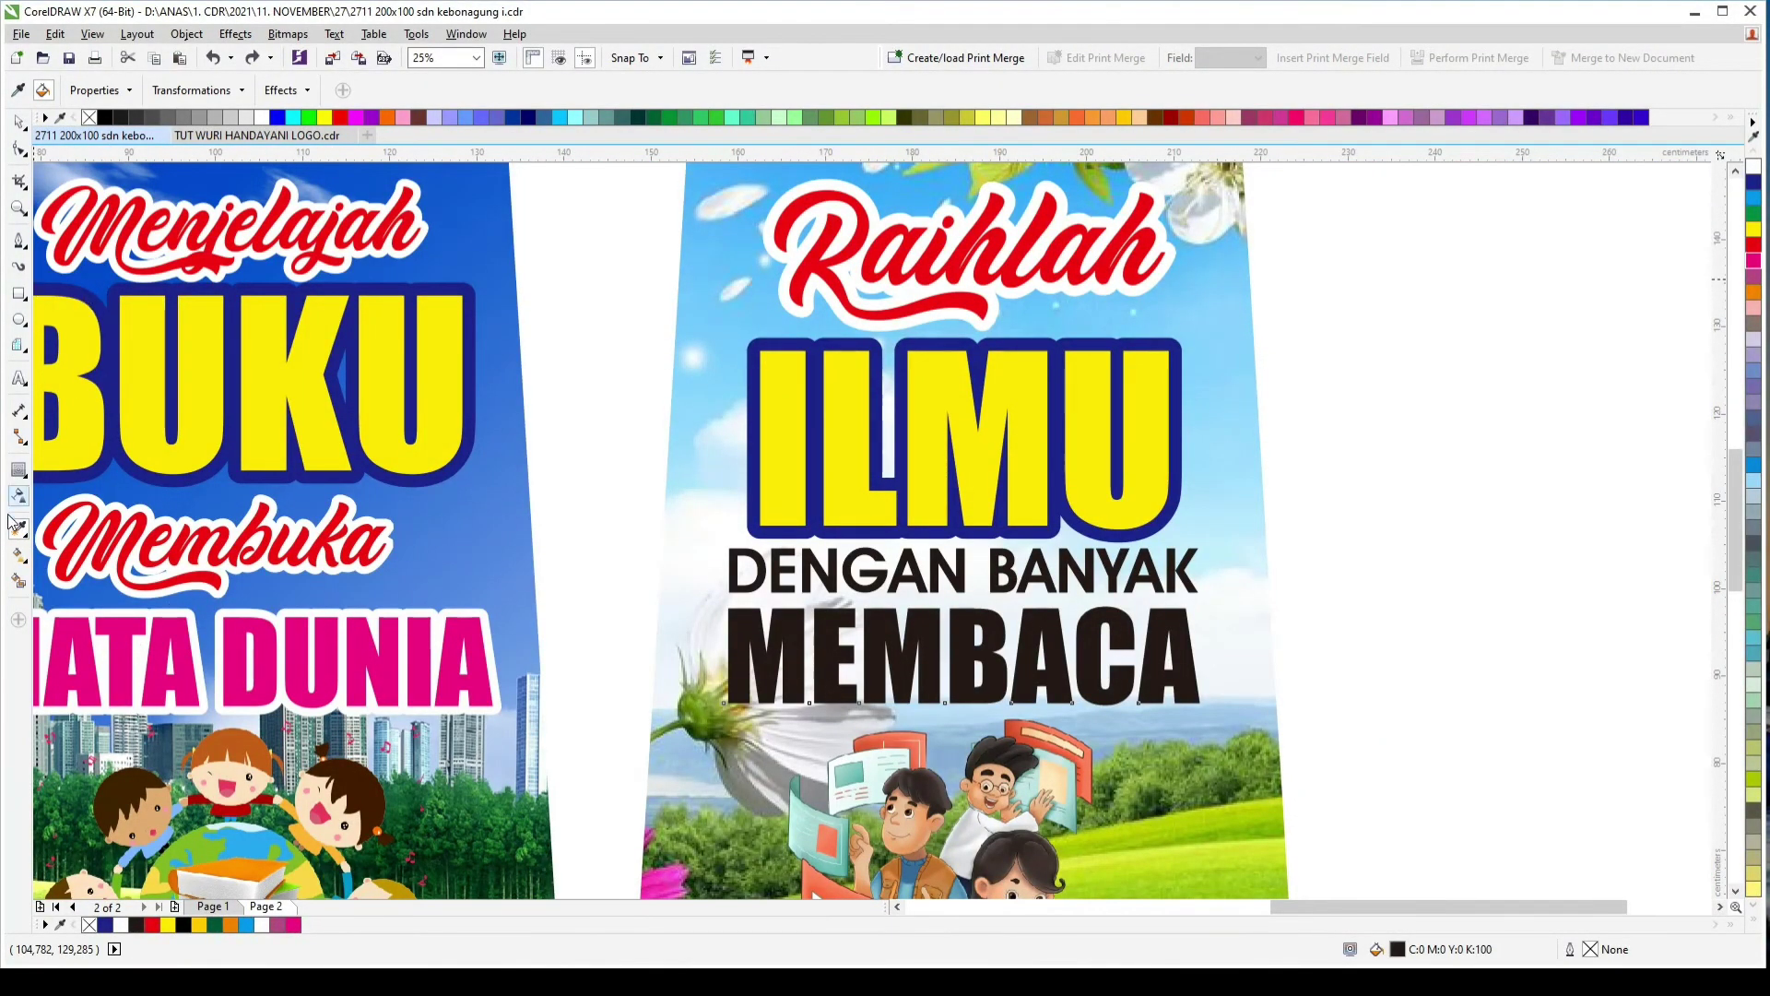
Step: Copy the magenta fill and white outline of "MATA DUNIA" onto "MEMBACA" and shrink the word slightly
{"action": "left_click", "coordinate": [20, 528]}
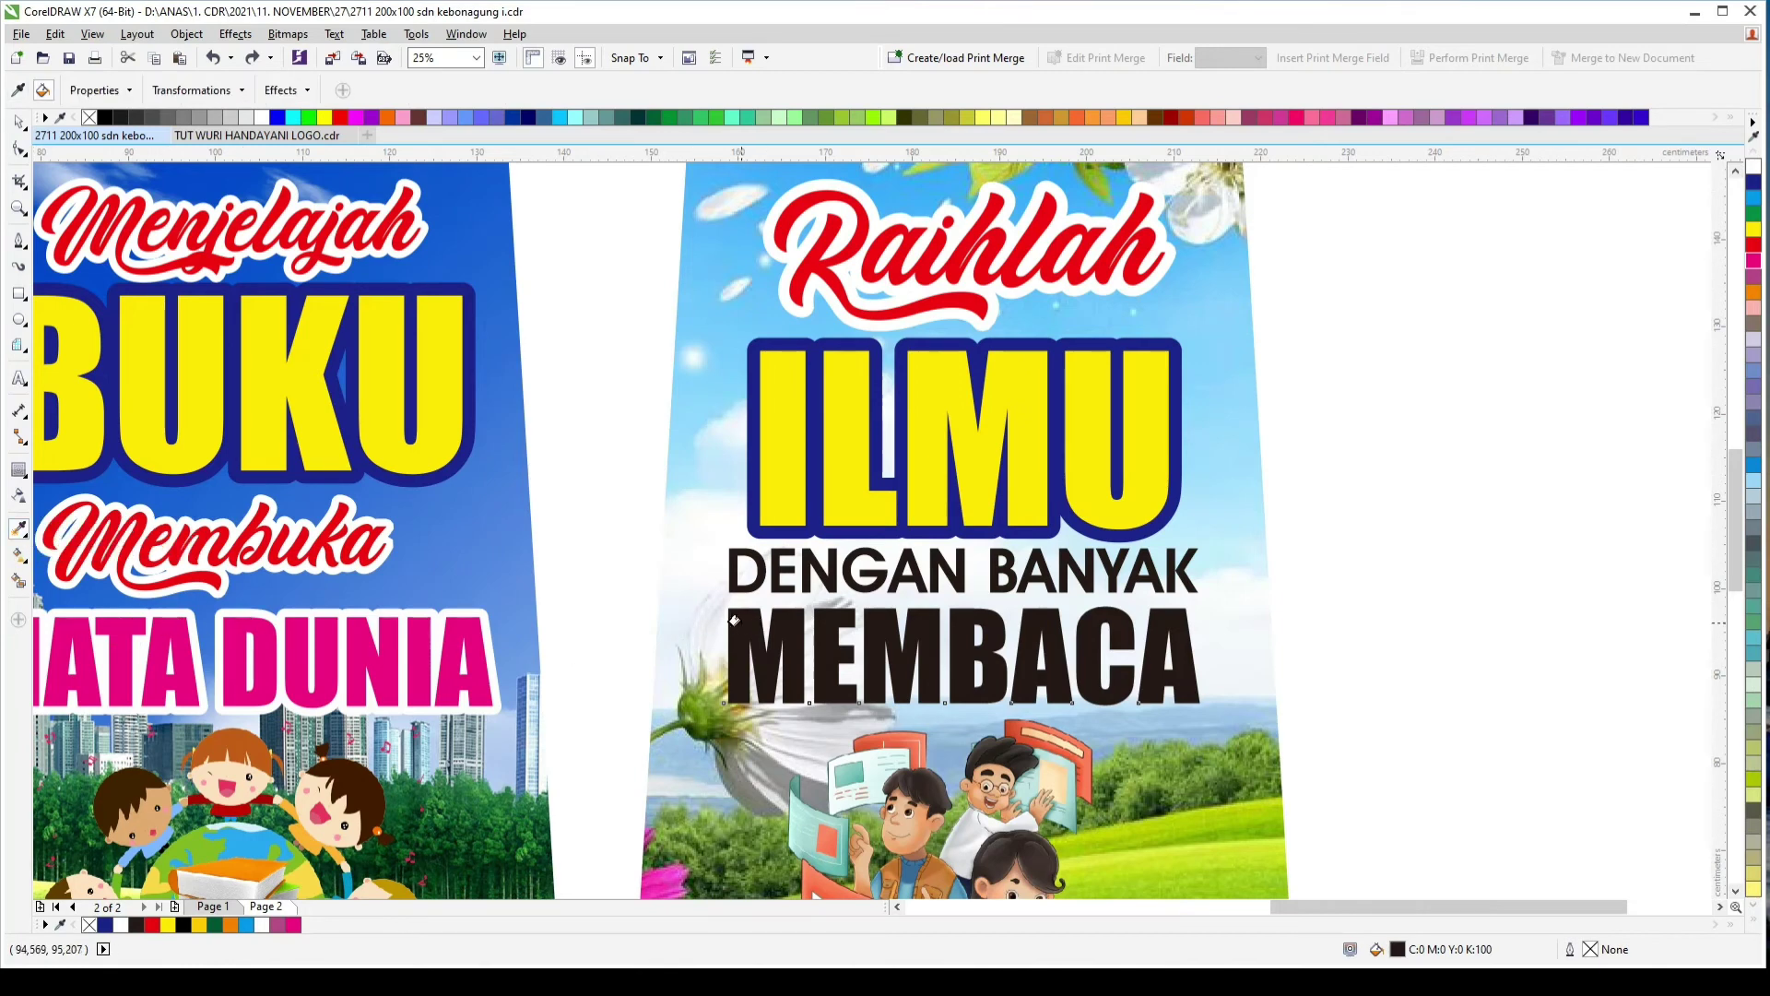
{"action": "left_click", "coordinate": [734, 620]}
{"action": "left_click", "coordinate": [19, 123]}
{"action": "key", "text": "ctrl+shift+q"}
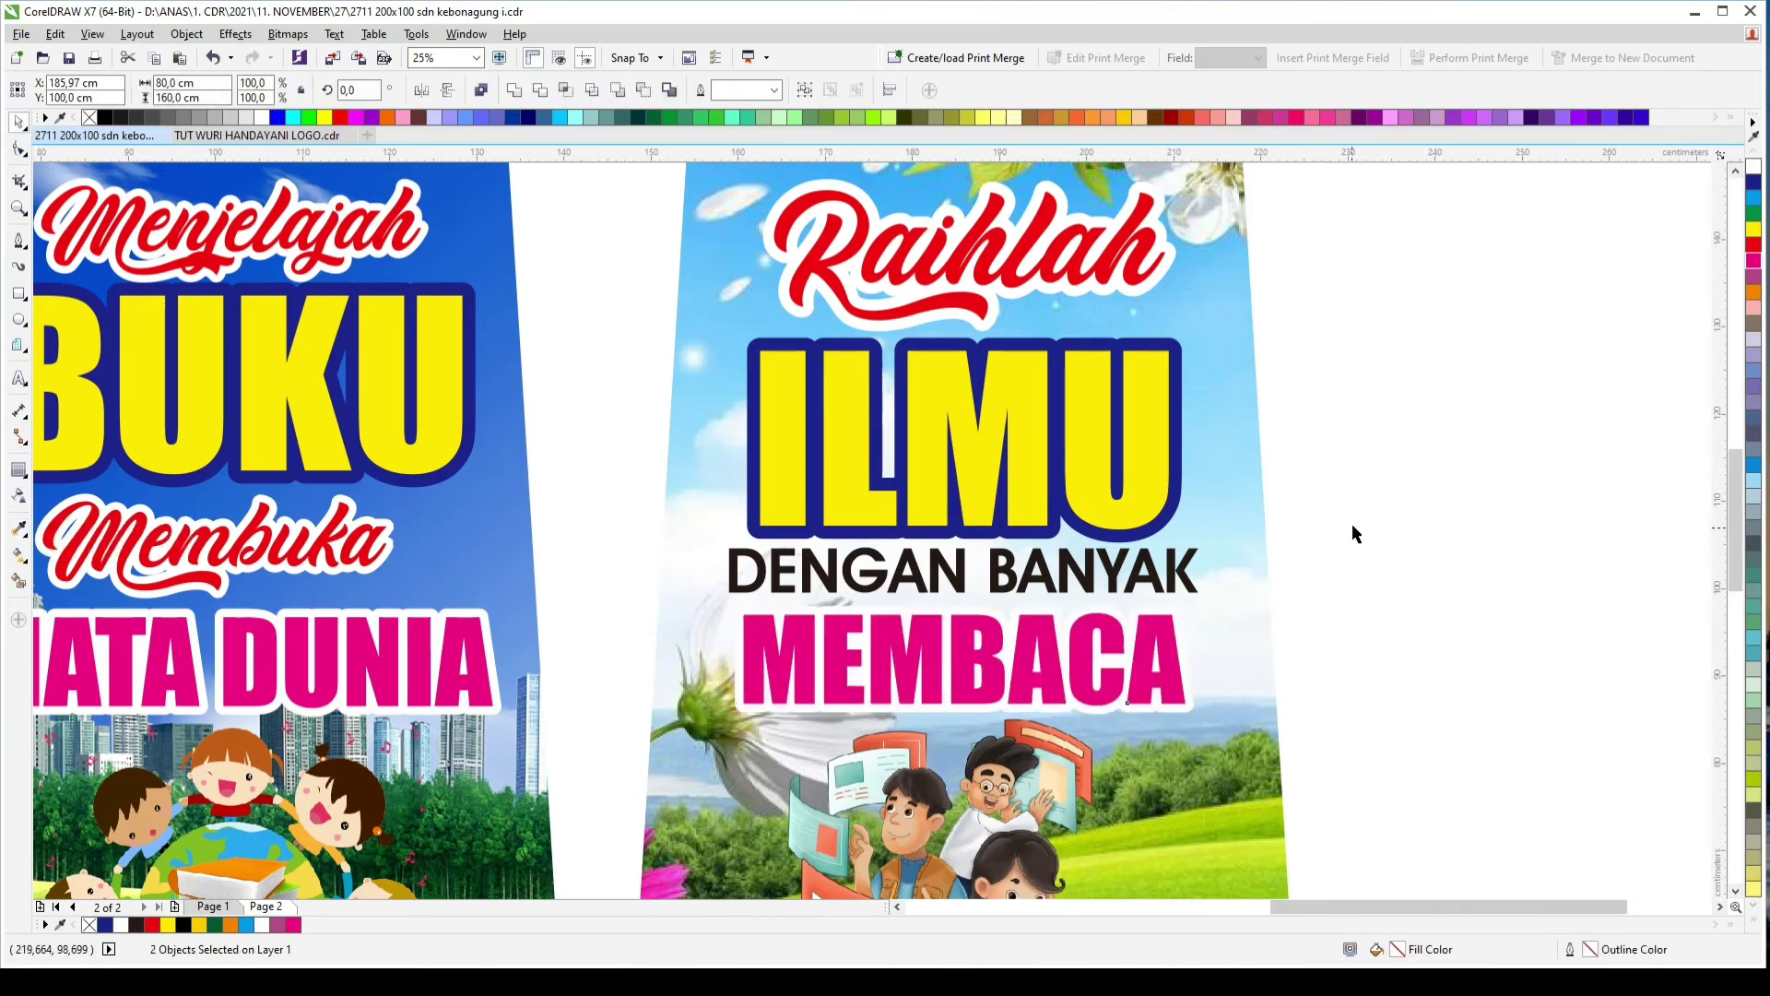
{"action": "left_click", "coordinate": [1352, 524]}
Step: Fill "DENGAN BANYAK" dark blue and give it a white 40 pt outline with round corners, behind the fill
{"action": "left_click", "coordinate": [1188, 572]}
{"action": "right_click", "coordinate": [1754, 183]}
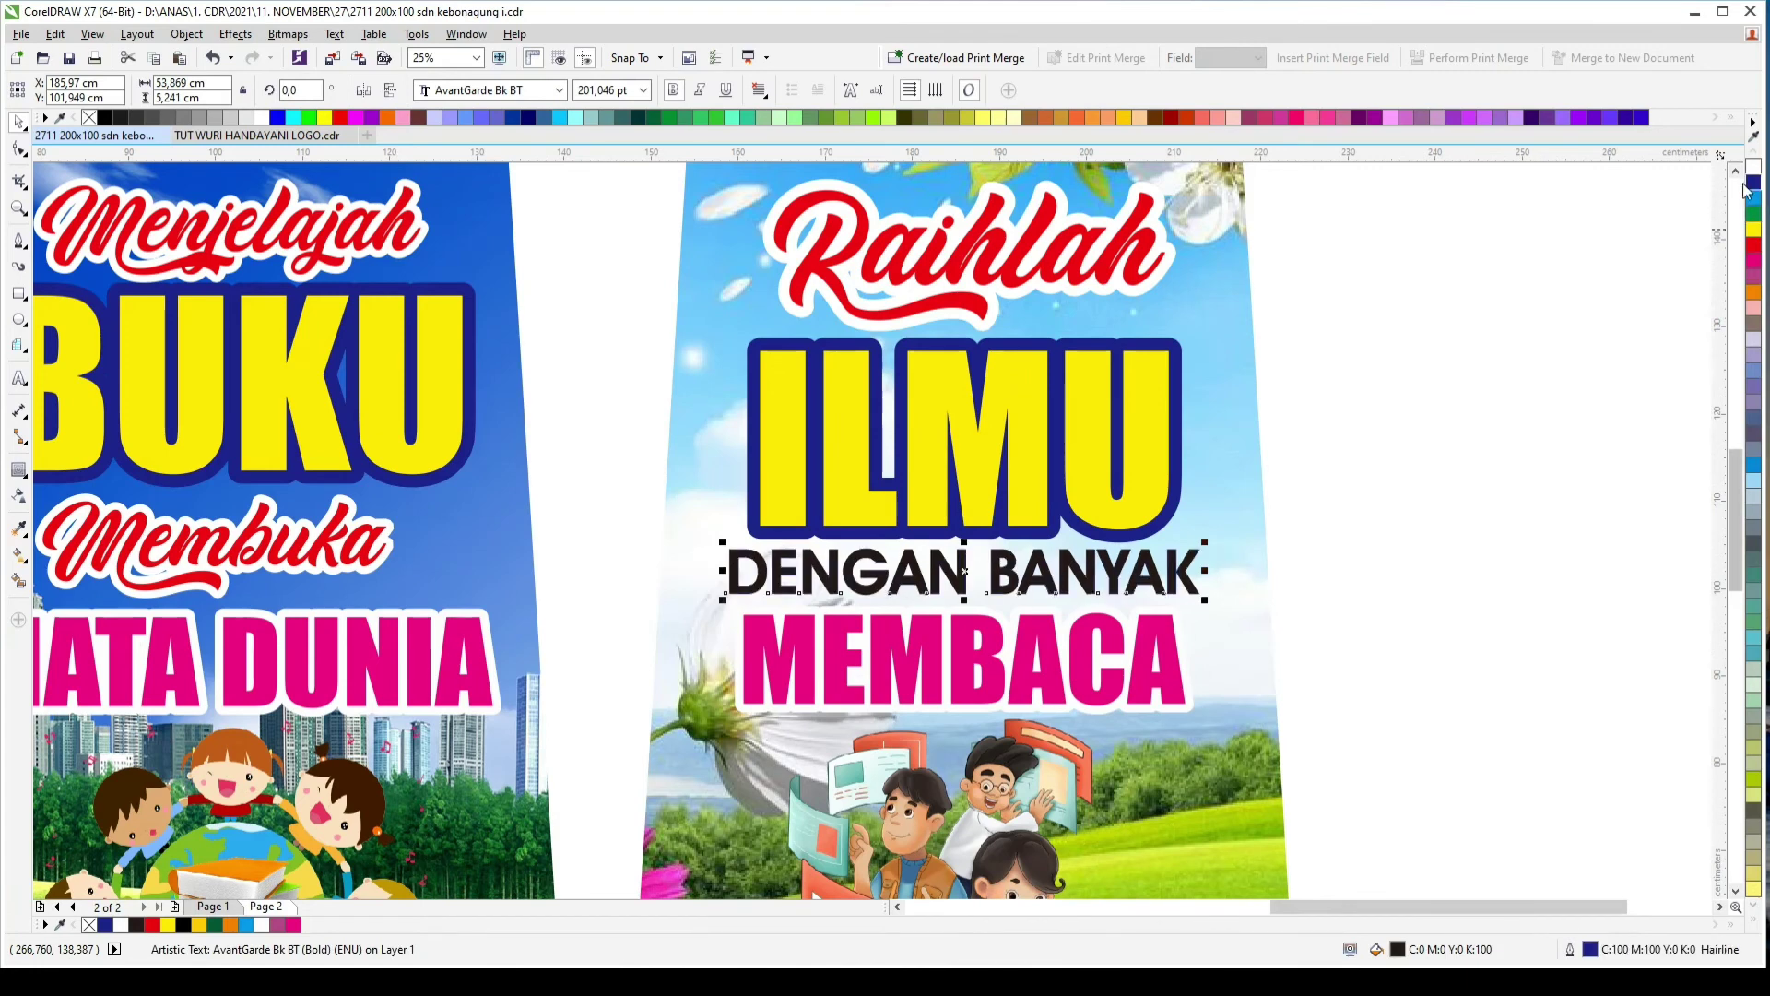
{"action": "key", "text": "ctrl+z"}
{"action": "left_click", "coordinate": [1754, 182]}
{"action": "right_click", "coordinate": [1754, 166]}
{"action": "key", "text": "F12"}
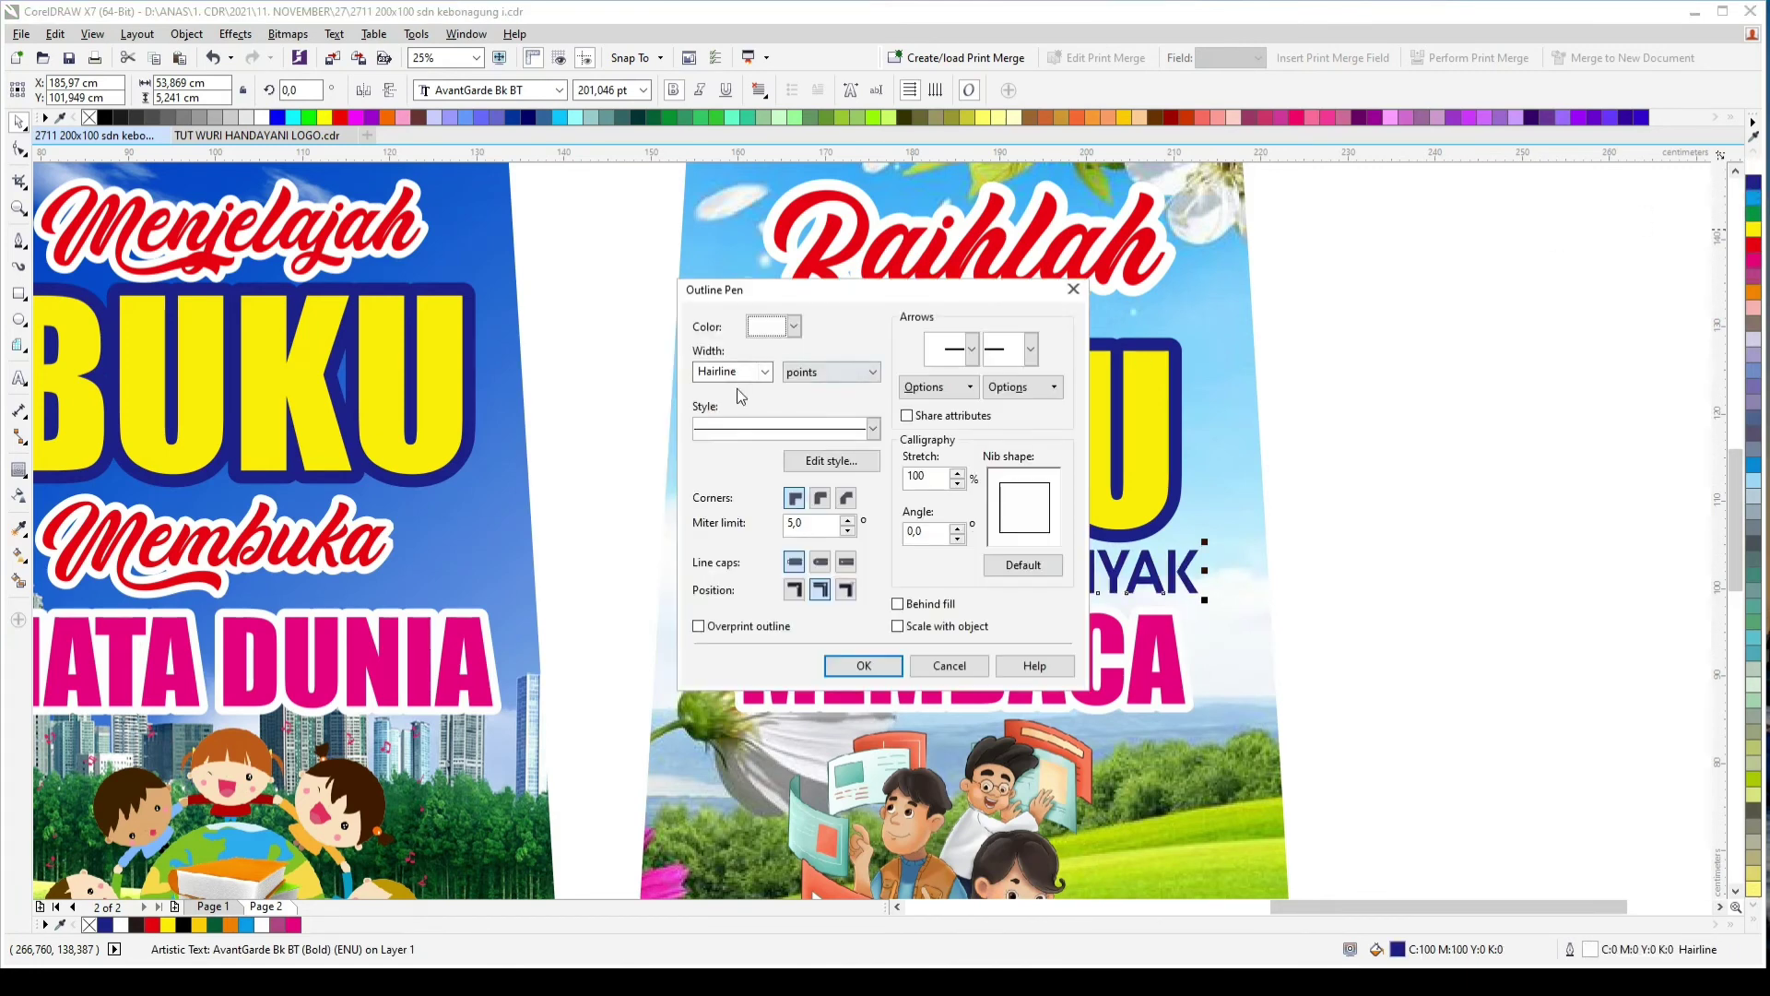
{"action": "double_click", "coordinate": [741, 366]}
{"action": "type", "text": "40"}
{"action": "left_click", "coordinate": [820, 498]}
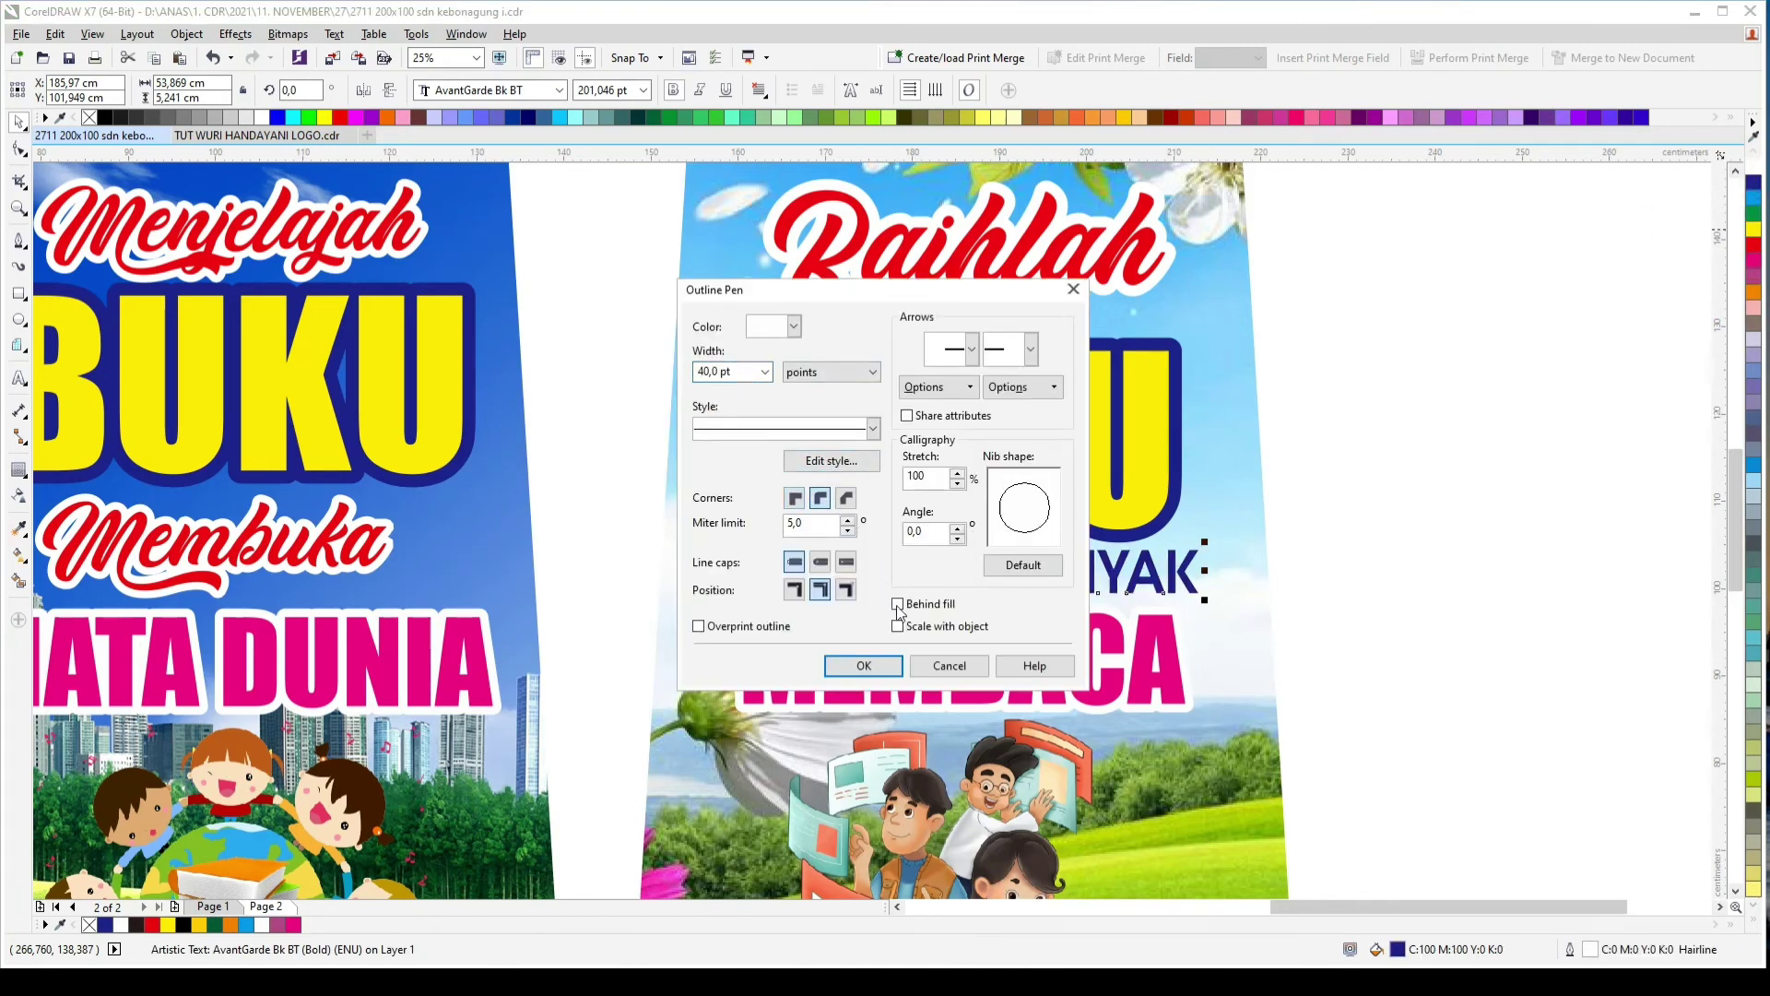
{"action": "left_click", "coordinate": [881, 666]}
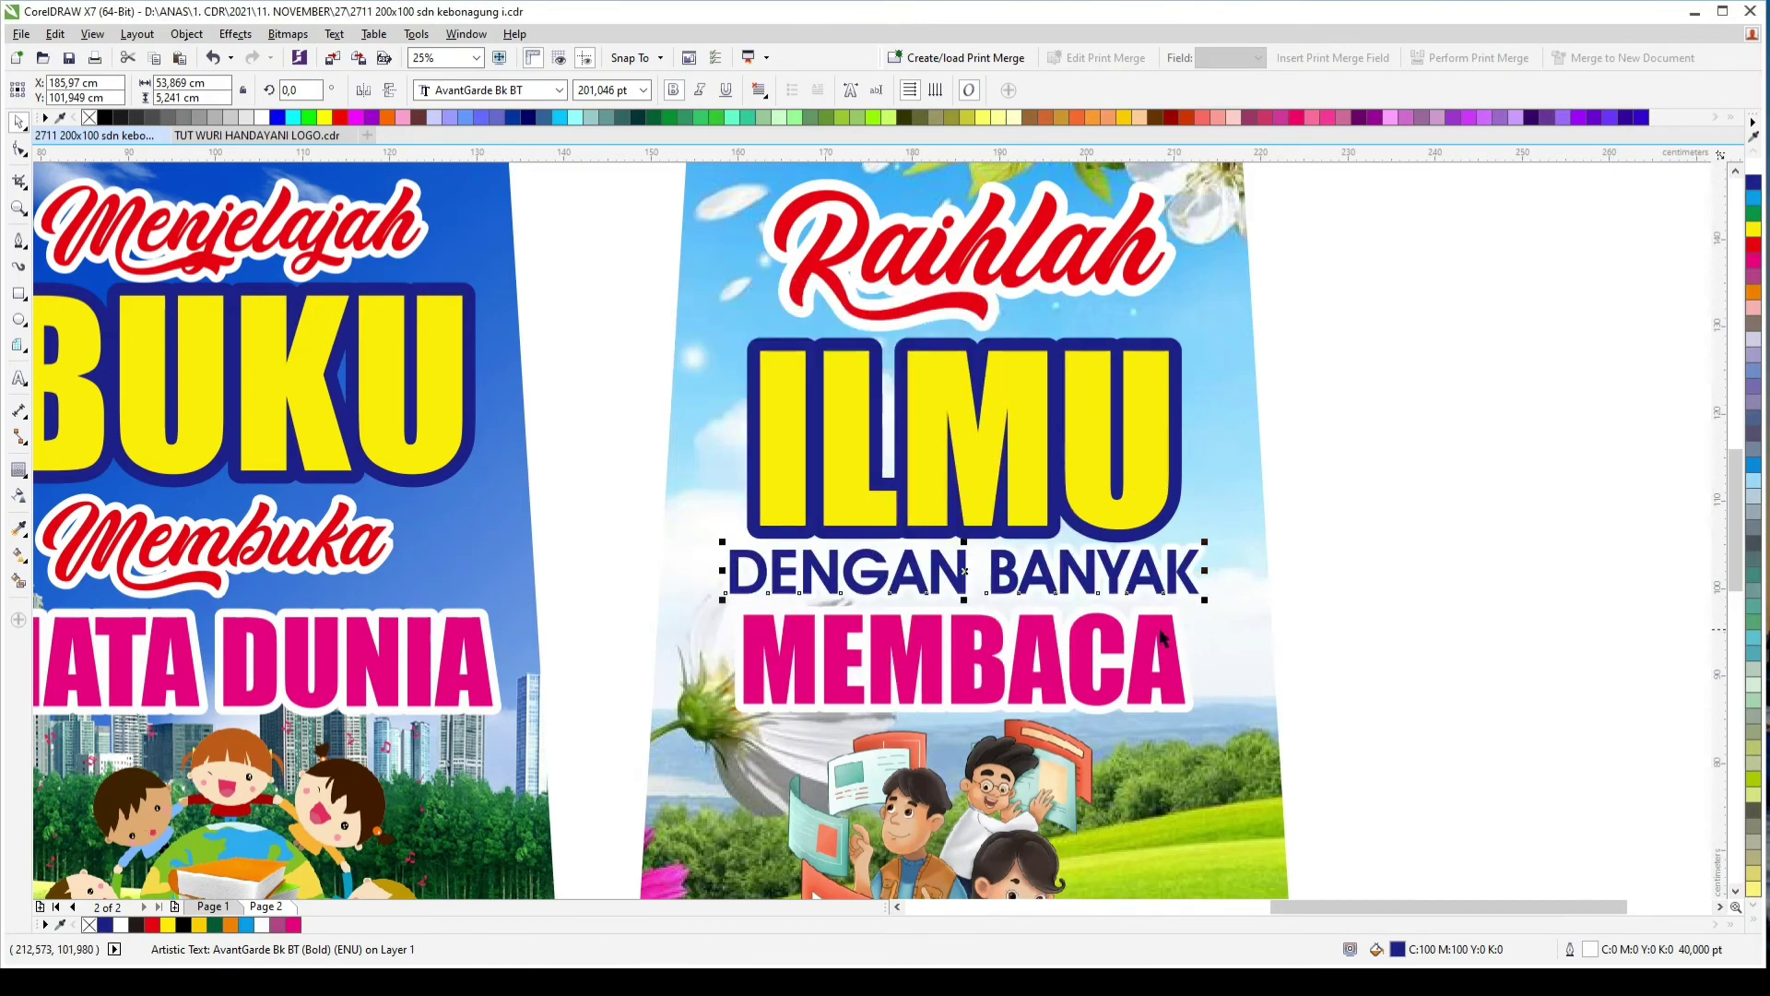
Step: Move "MEMBACA" and "DENGAN BANYAK" slightly down to even out the spacing below "ILMU"
{"action": "left_click_drag", "start_coordinate": [1160, 634], "coordinate": [1160, 649]}
{"action": "left_click_drag", "start_coordinate": [1162, 573], "coordinate": [1162, 582]}
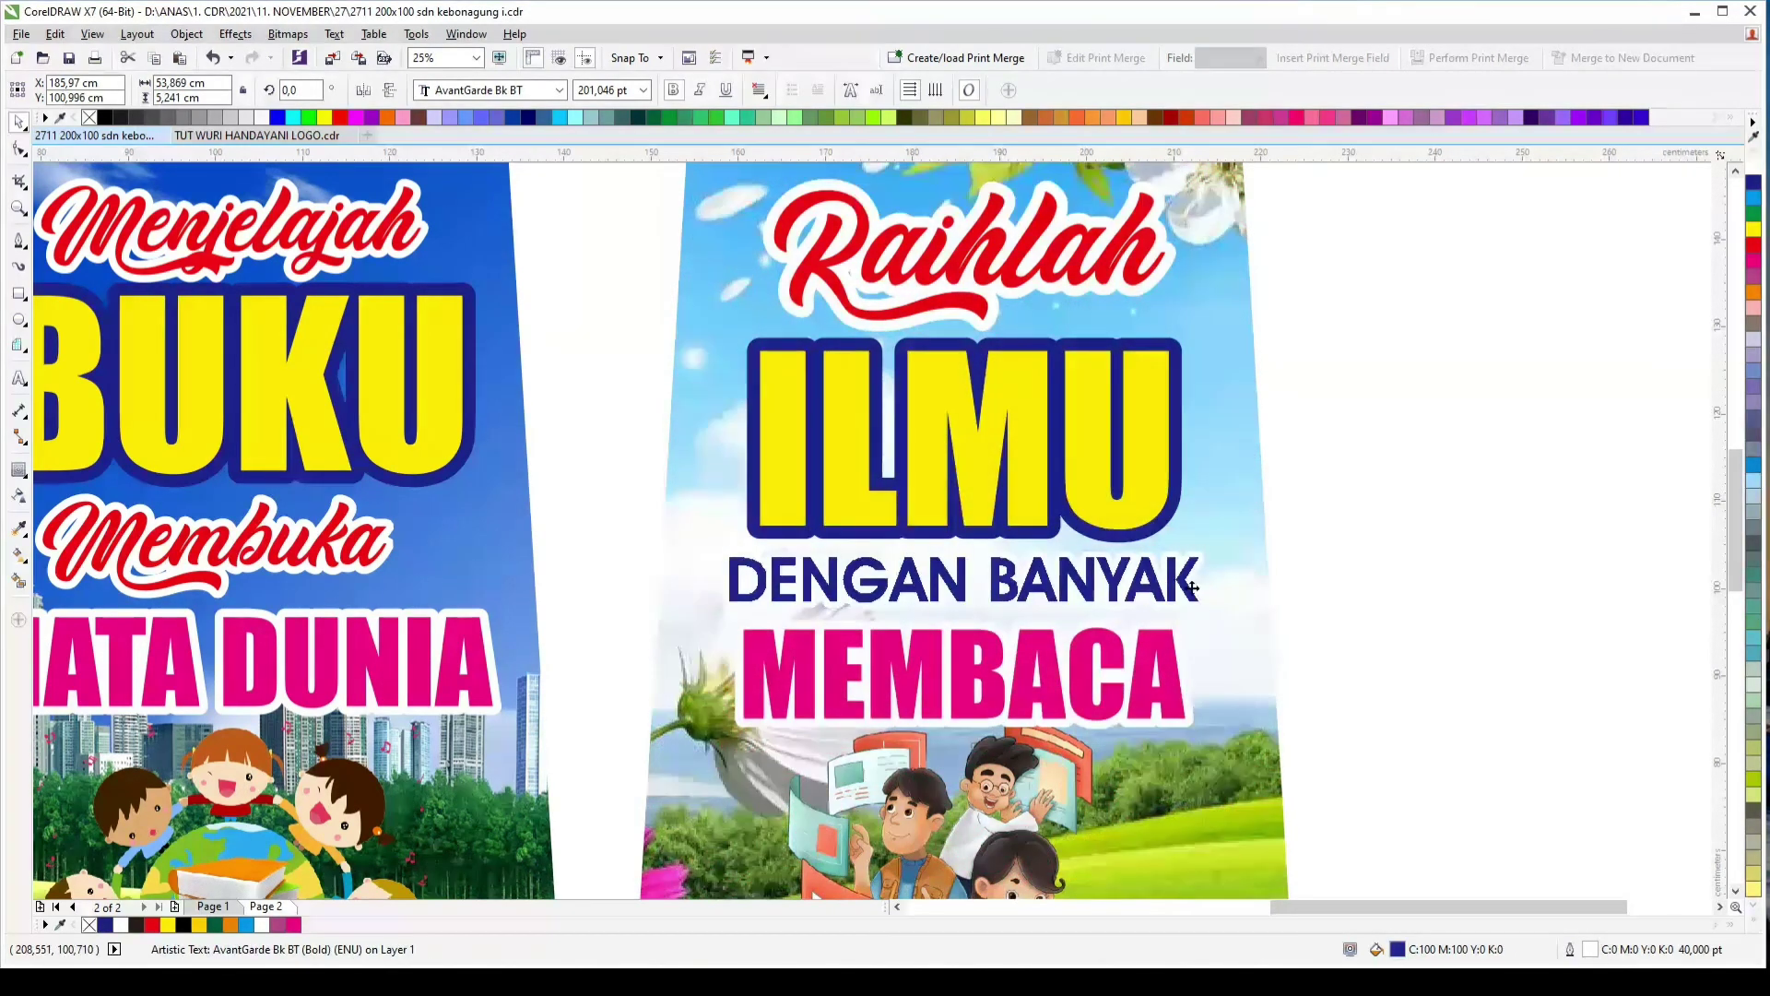
{"action": "left_click", "coordinate": [1359, 566]}
{"action": "key", "text": "F4"}
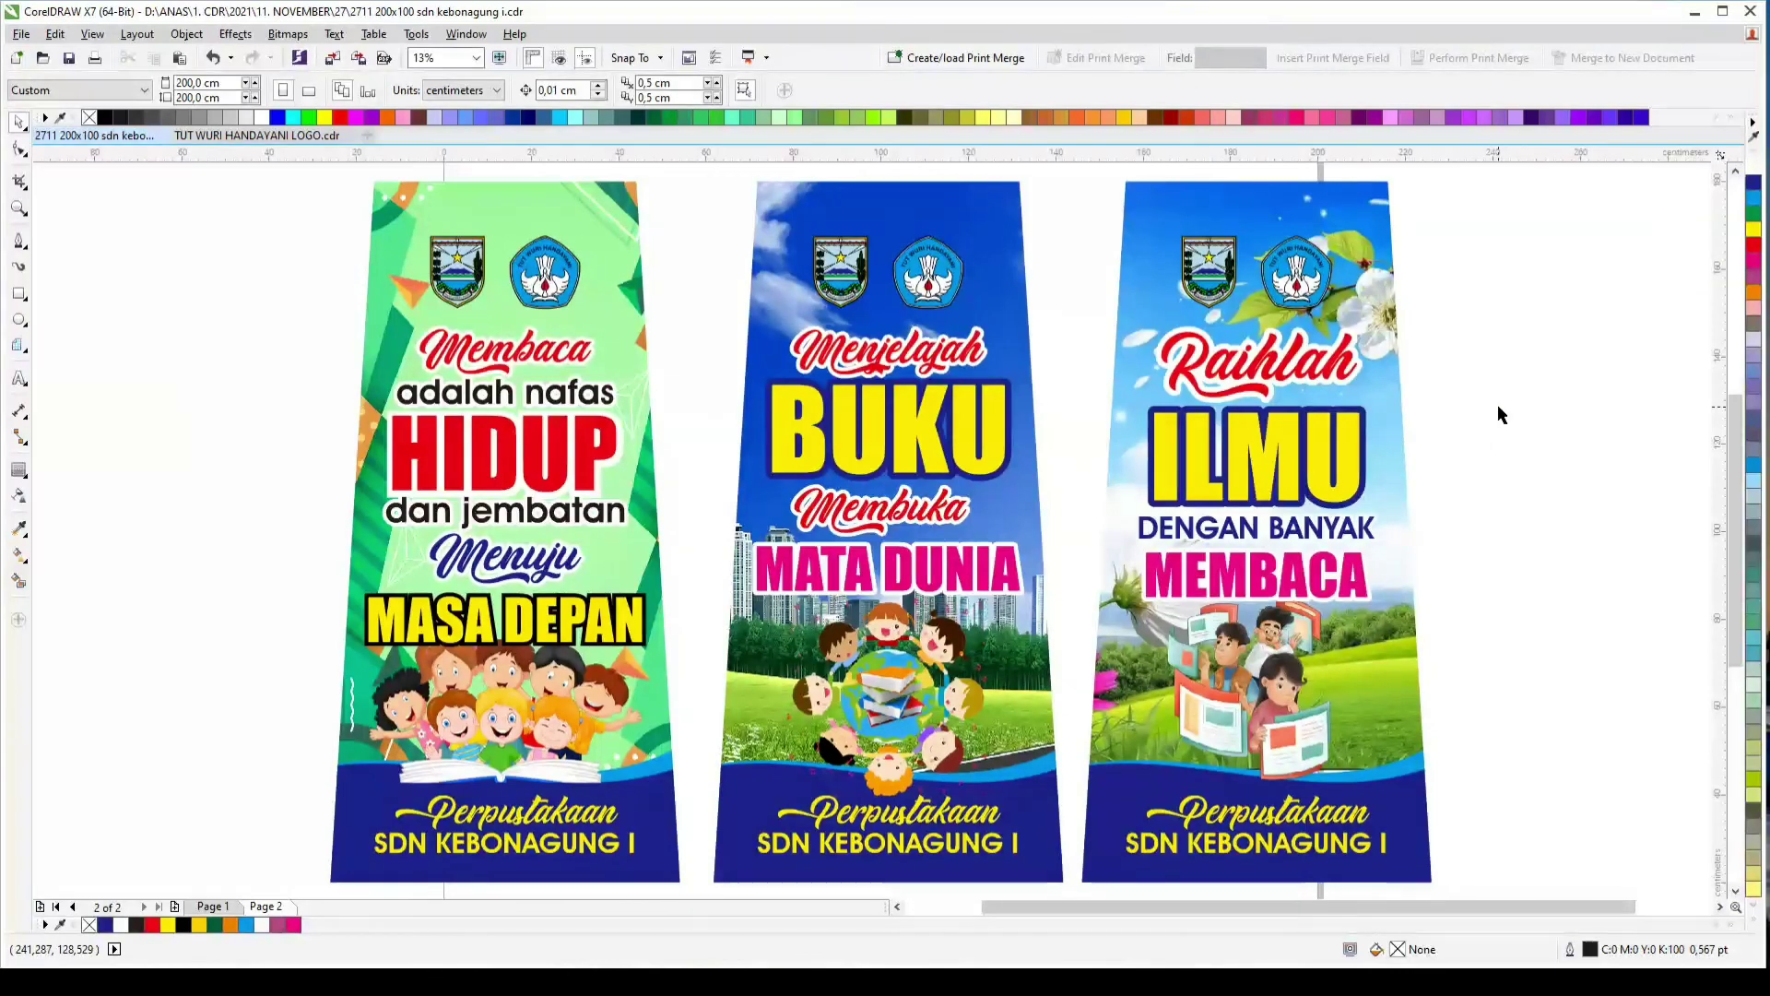
Step: Draw a rectangle beside the first banner and set its size to 80 × 160 cm
{"action": "left_click", "coordinate": [975, 498]}
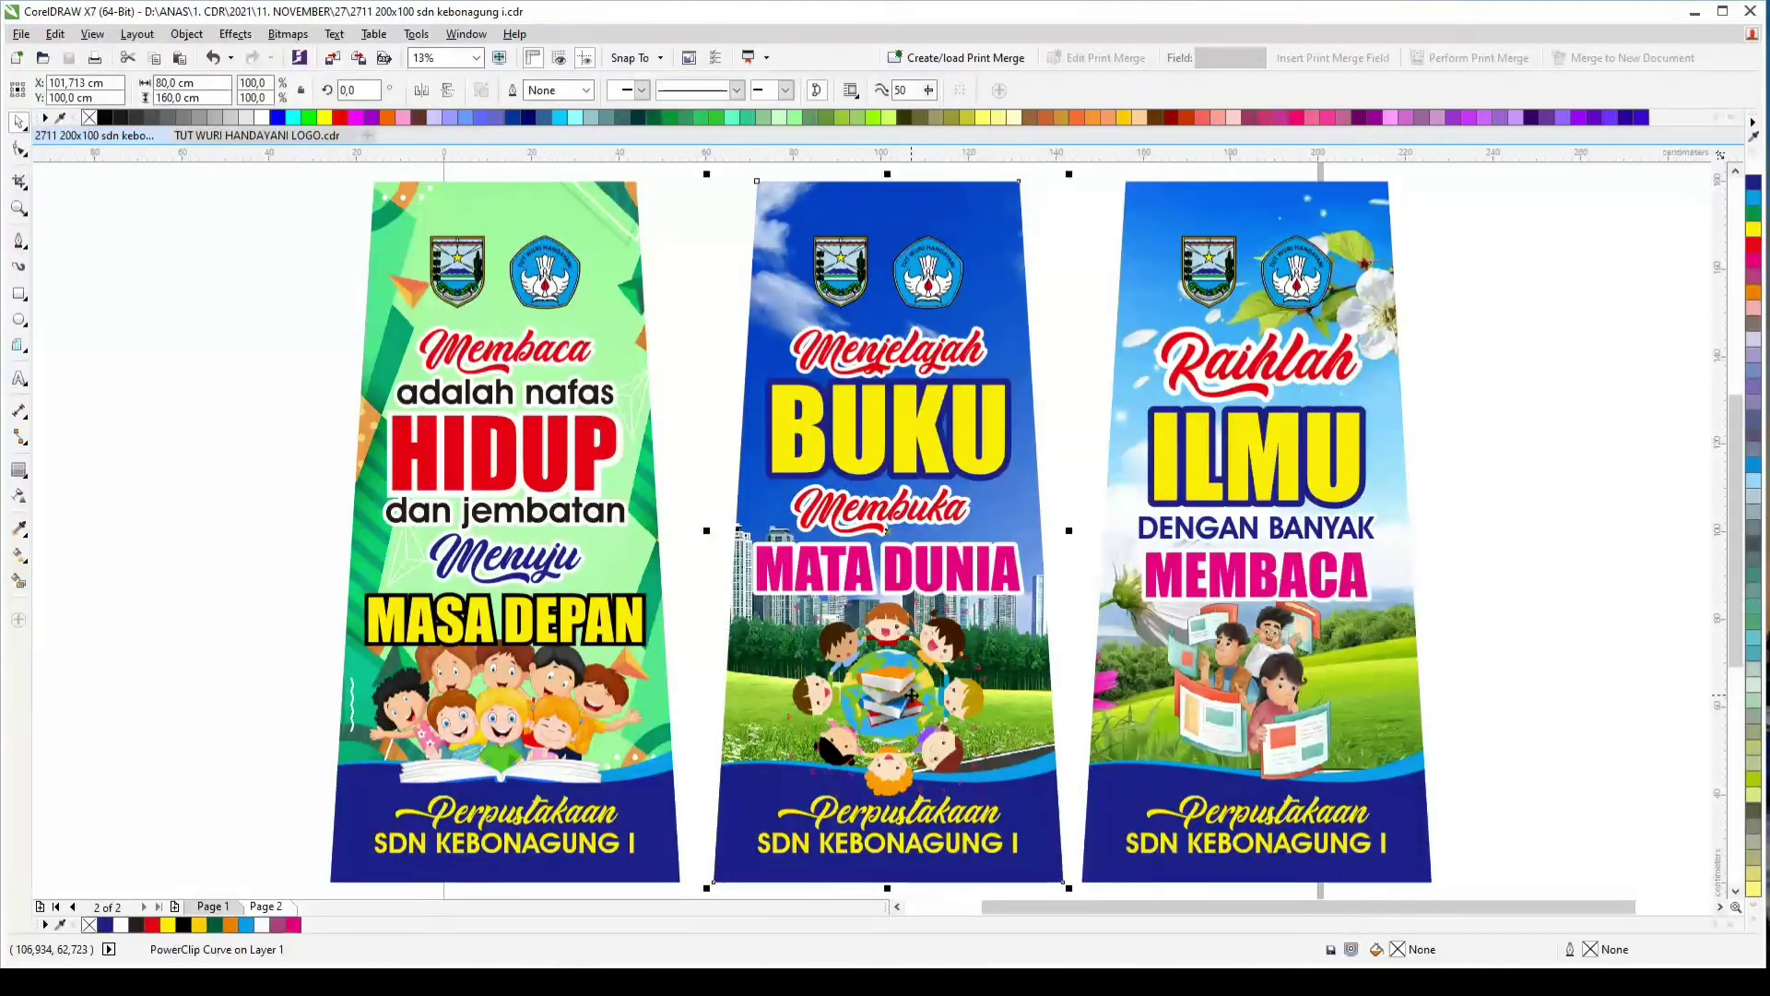
{"action": "left_click", "coordinate": [42, 219]}
{"action": "left_click", "coordinate": [19, 294]}
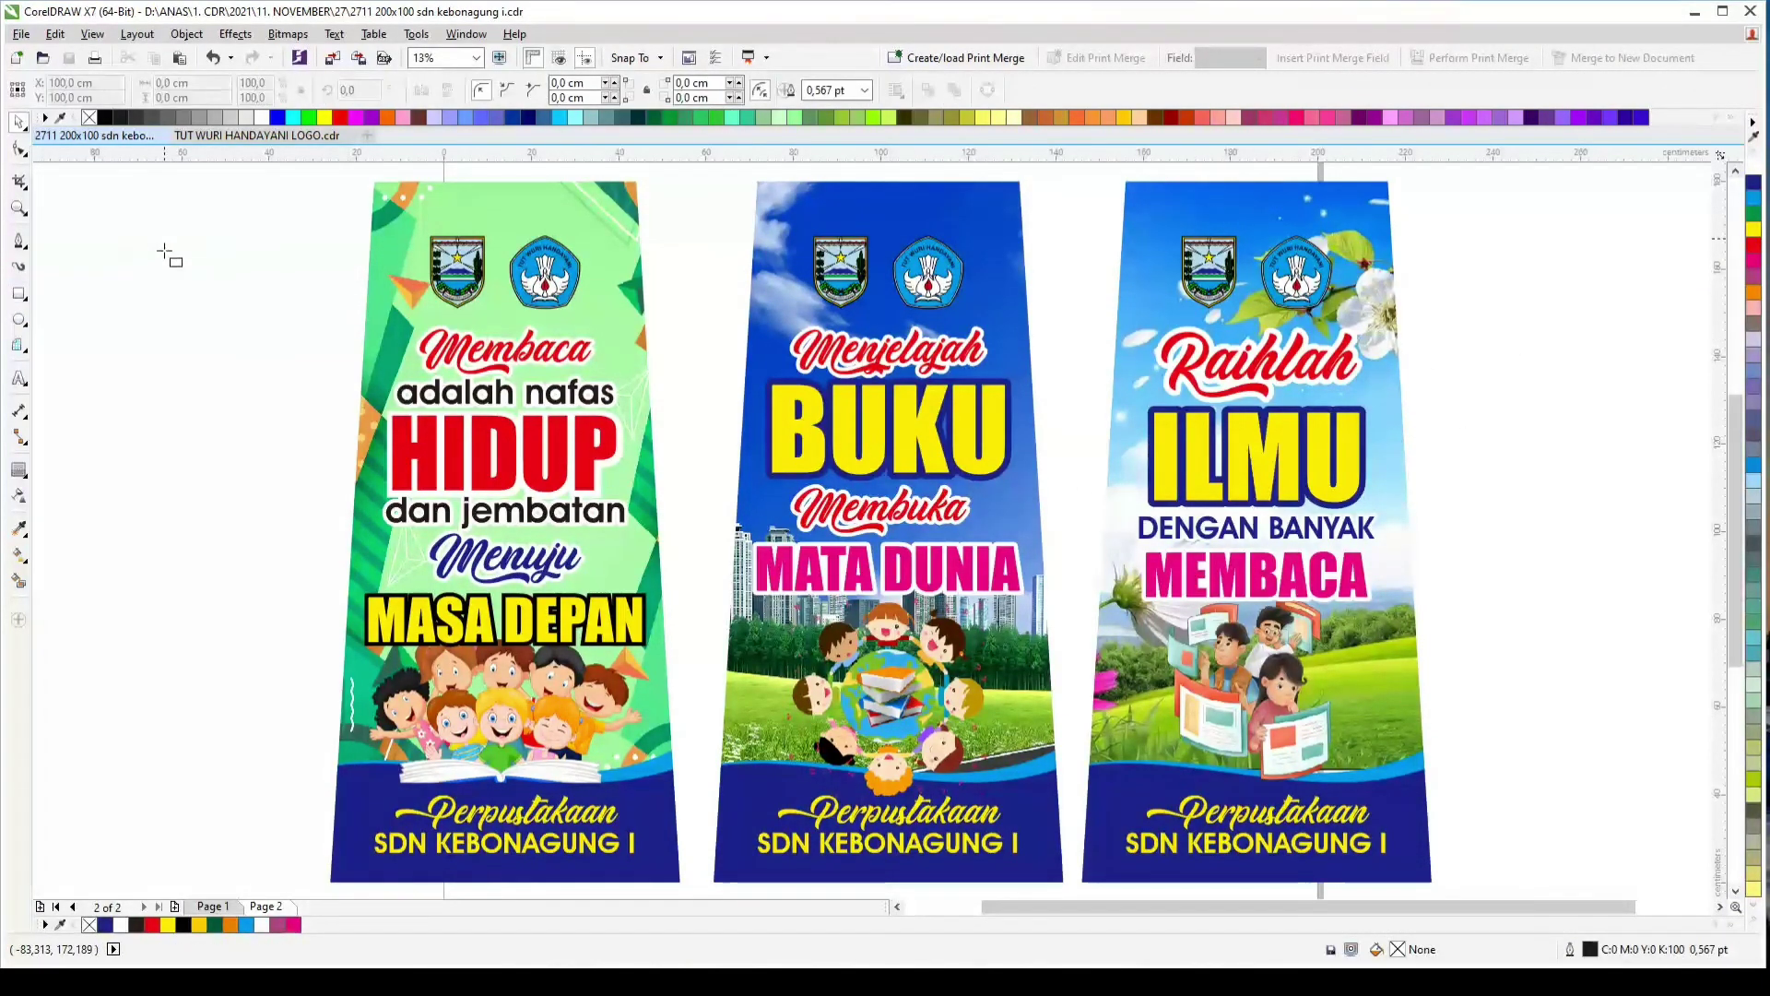
{"action": "left_click_drag", "start_coordinate": [163, 238], "coordinate": [249, 450]}
{"action": "left_click", "coordinate": [184, 82]}
{"action": "type", "text": "80"}
{"action": "key", "text": "Tab"}
{"action": "type", "text": "1"}
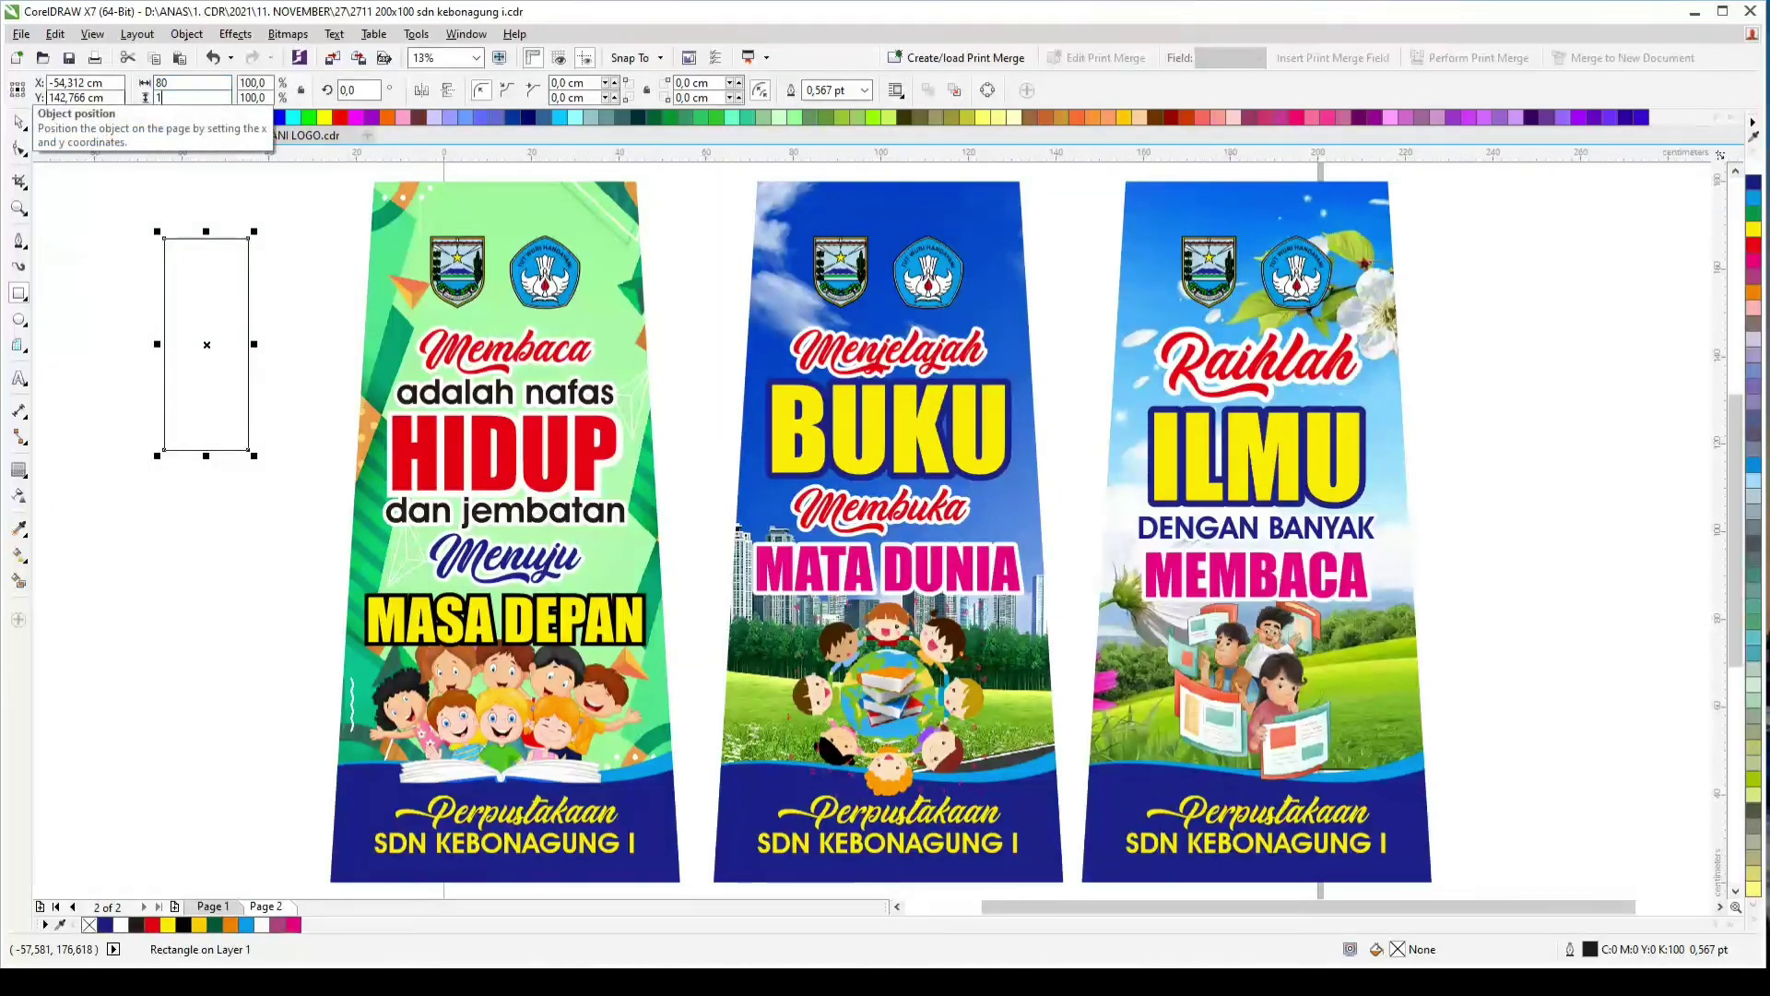
{"action": "type", "text": "60"}
{"action": "key", "text": "Return"}
Step: Align the rectangle's top edge with the first banner and move it left, clear of that banner
{"action": "scroll", "coordinate": [419, 209], "scroll_direction": "down", "scroll_amount": 1}
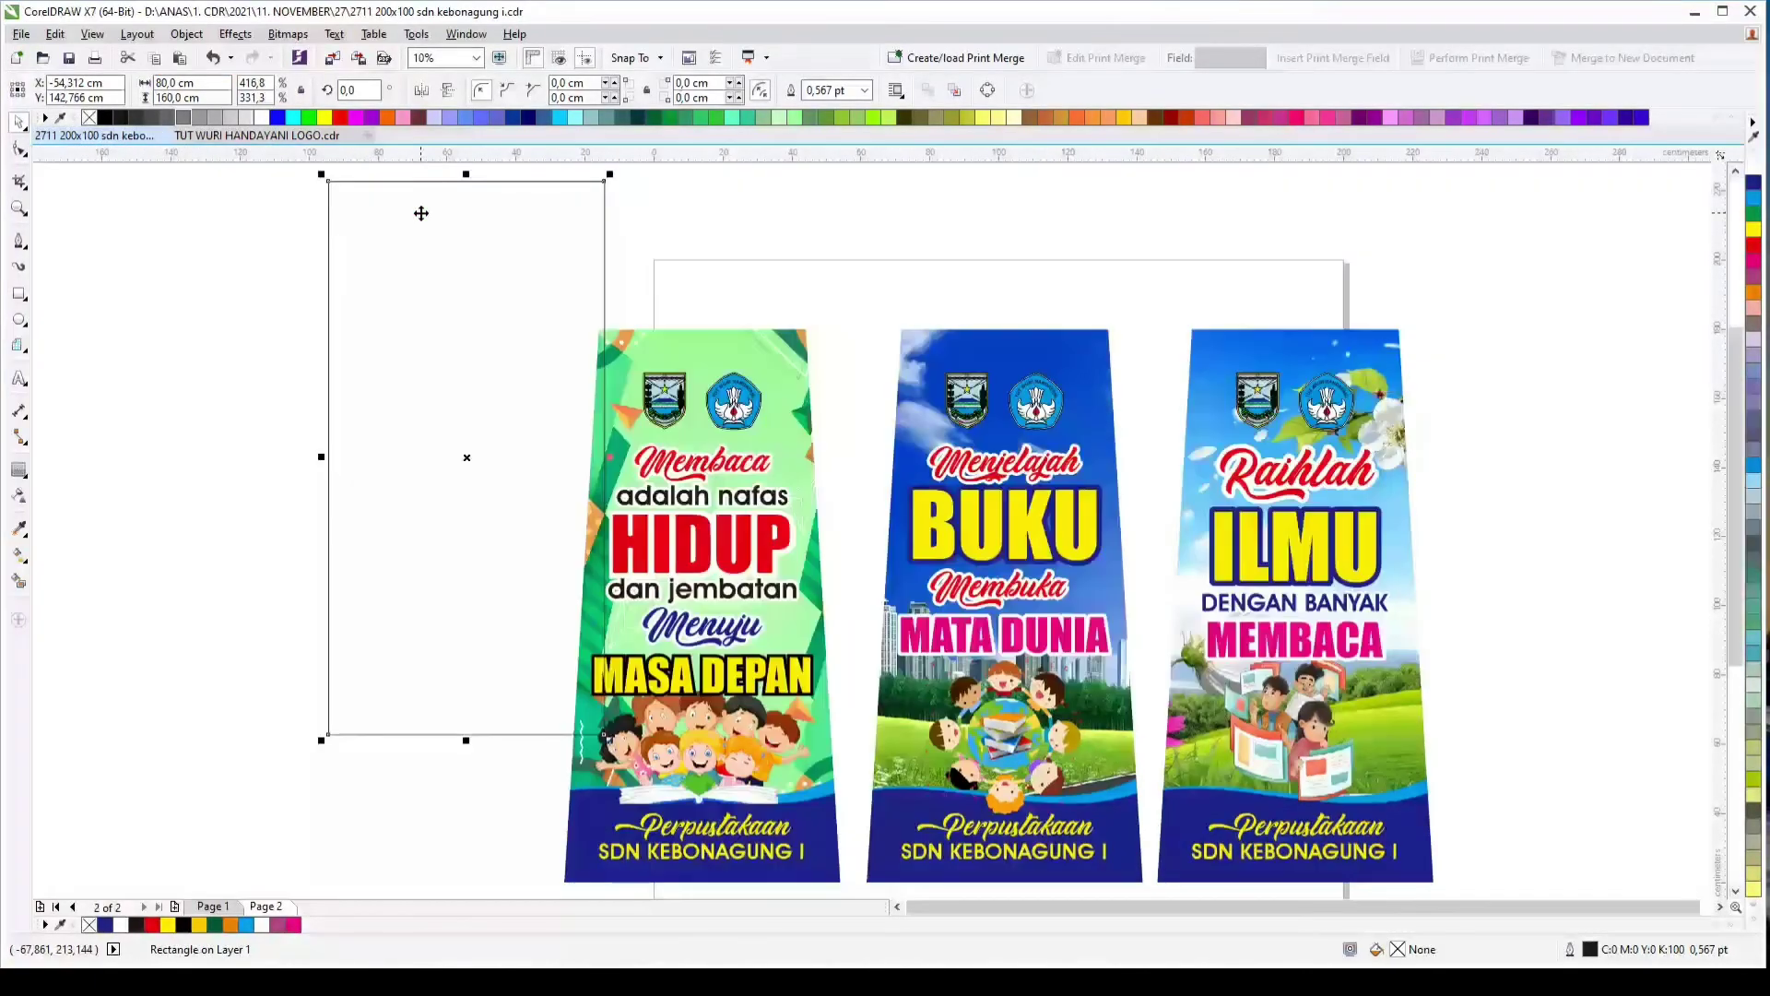
{"action": "left_click", "coordinate": [748, 345], "text": "shift"}
{"action": "key", "text": "t"}
{"action": "key", "text": "Escape"}
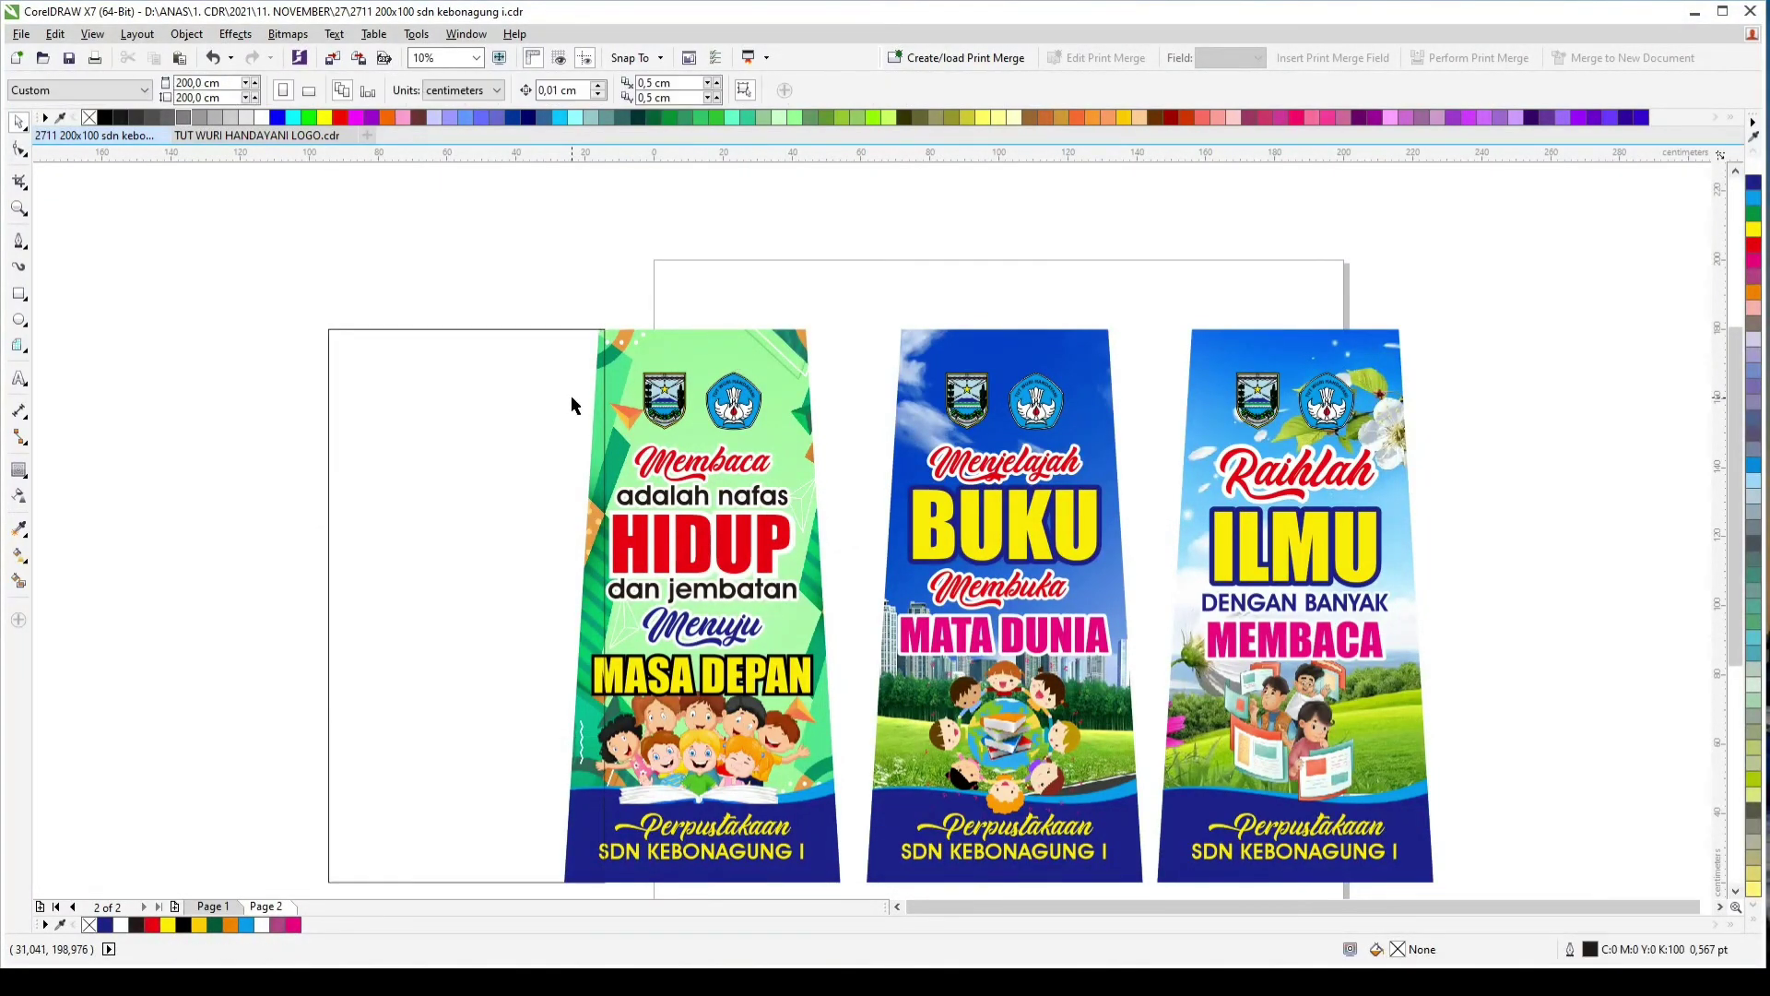
{"action": "left_click_drag", "start_coordinate": [547, 432], "coordinate": [447, 434]}
Step: Place the complete first banner, with its logos, slogan, illustration and tapered background, inside the 80 × 160 cm rectangle as a PowerClip
{"action": "left_click", "coordinate": [677, 399]}
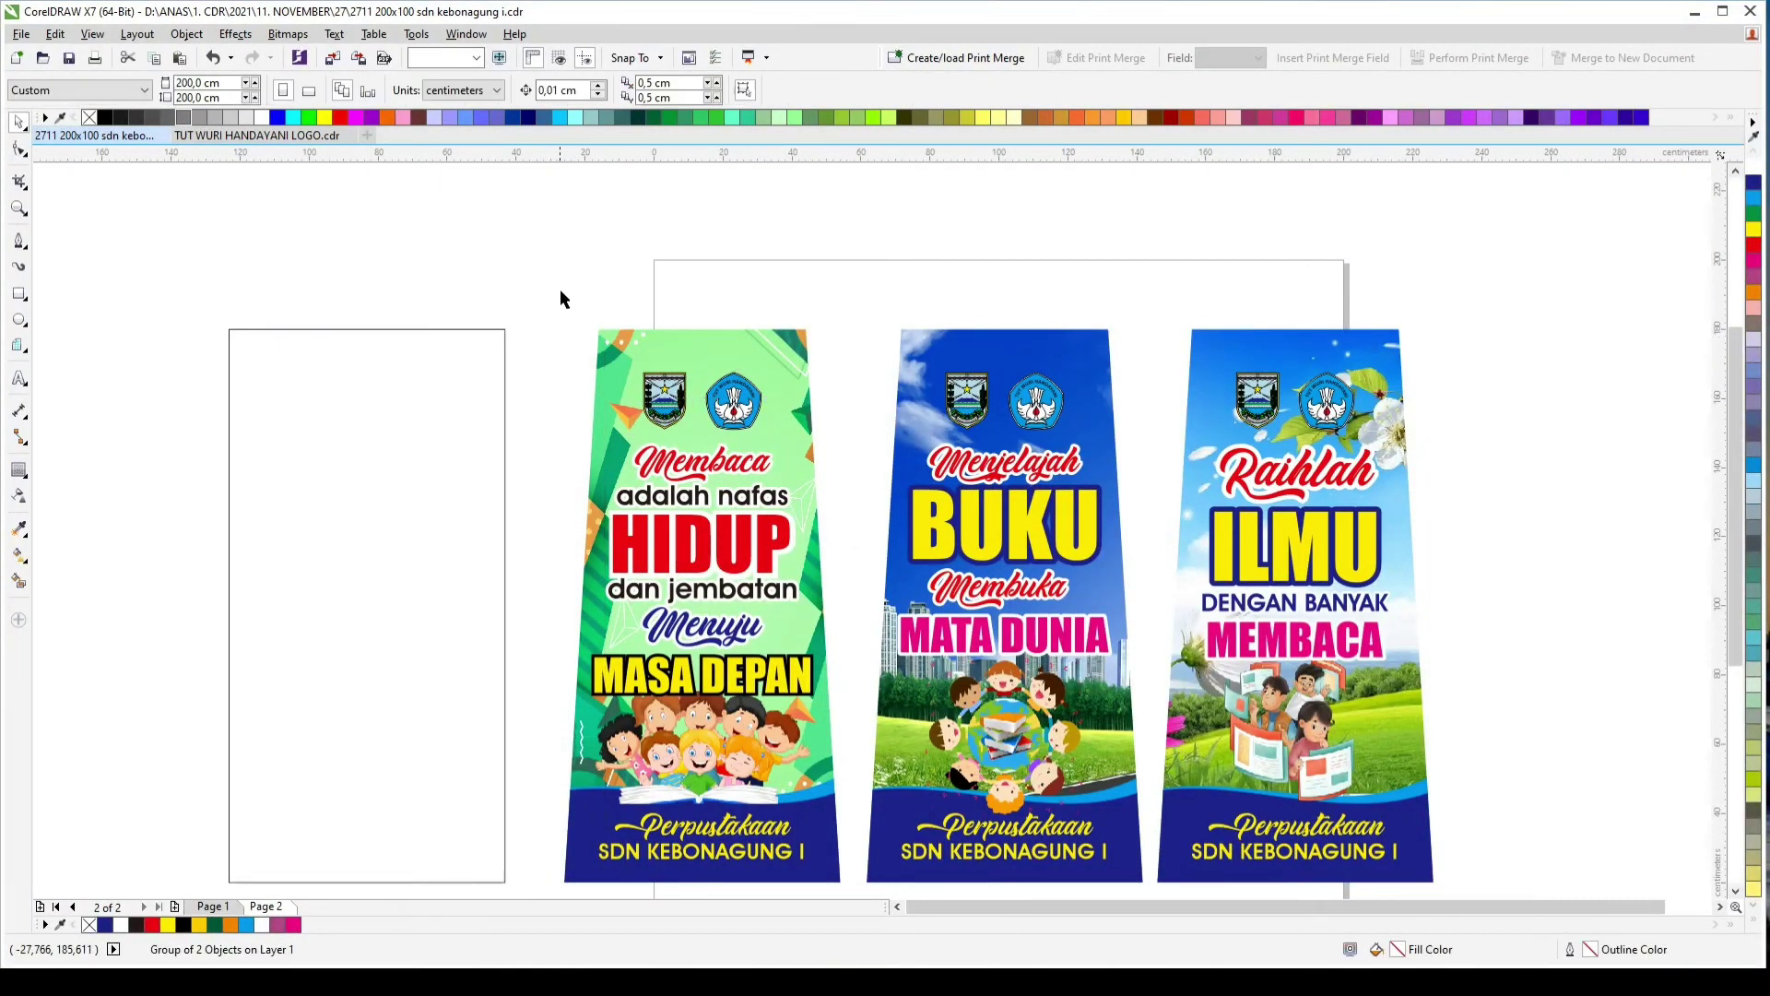
{"action": "left_click_drag", "start_coordinate": [561, 289], "coordinate": [808, 458]}
{"action": "key", "text": "ctrl+1"}
{"action": "left_click", "coordinate": [782, 385]}
{"action": "left_click_drag", "start_coordinate": [508, 382], "coordinate": [865, 870]}
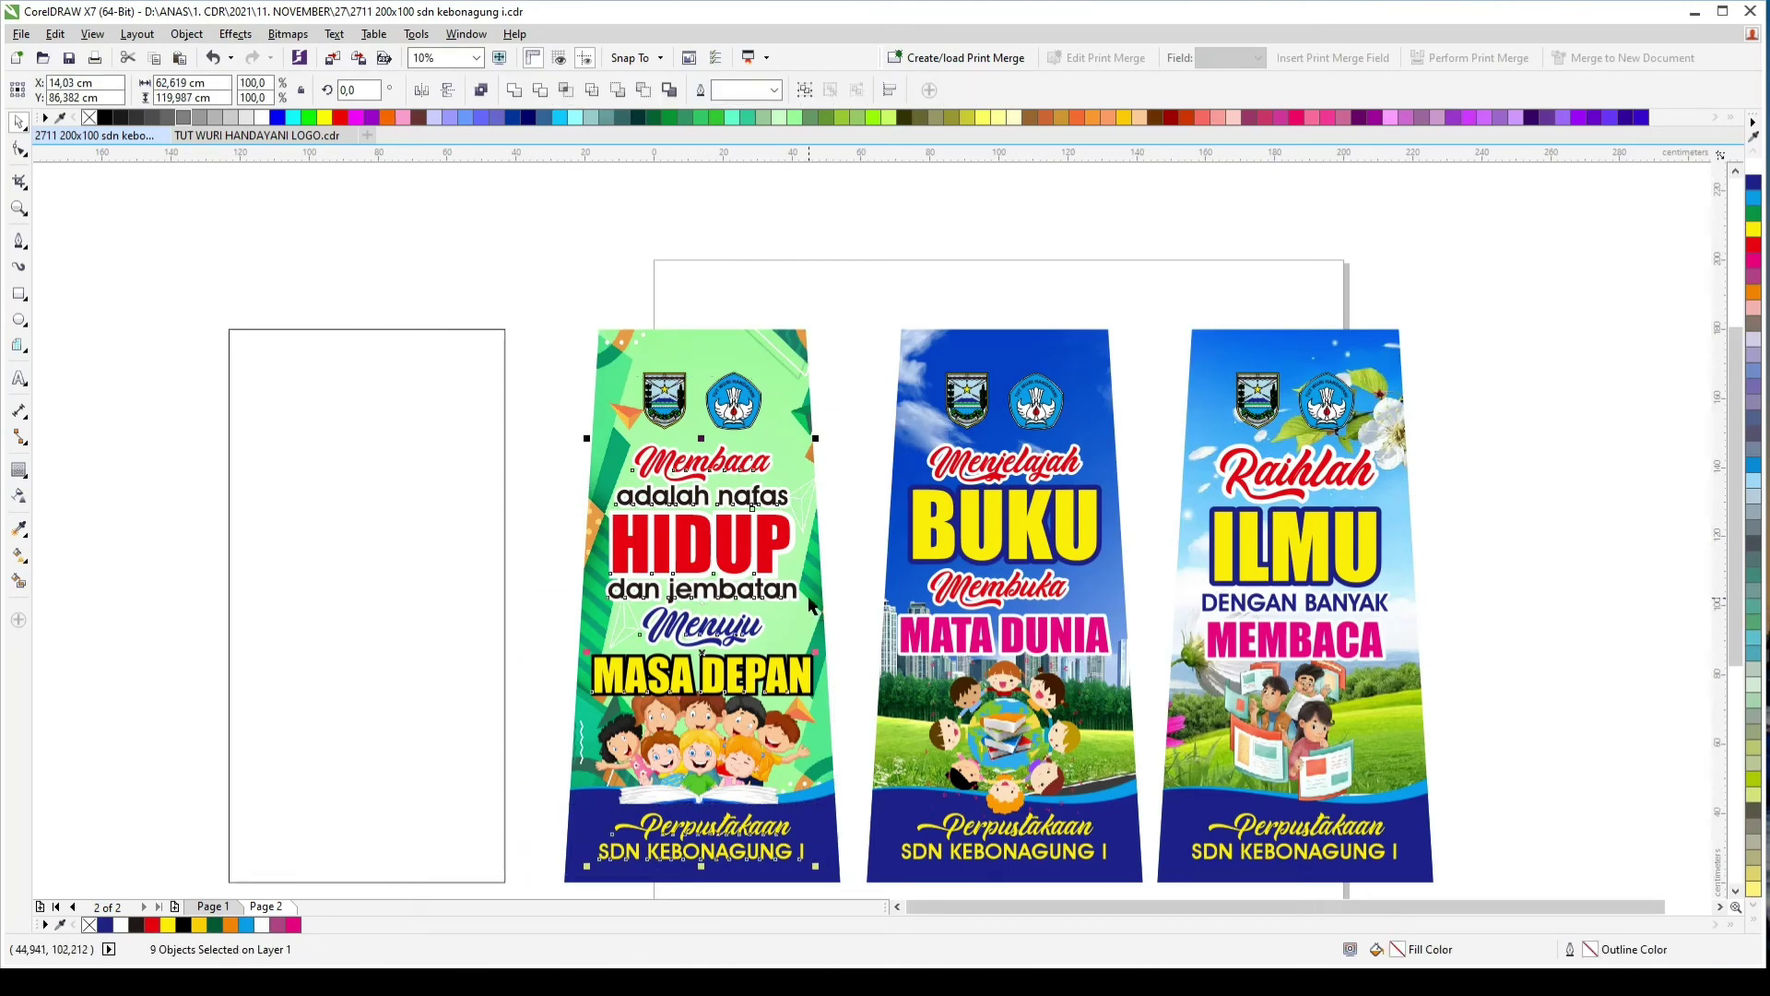
{"action": "key", "text": "ctrl+1"}
{"action": "left_click", "coordinate": [758, 331]}
{"action": "key", "text": "ctrl+1"}
{"action": "left_click", "coordinate": [437, 410]}
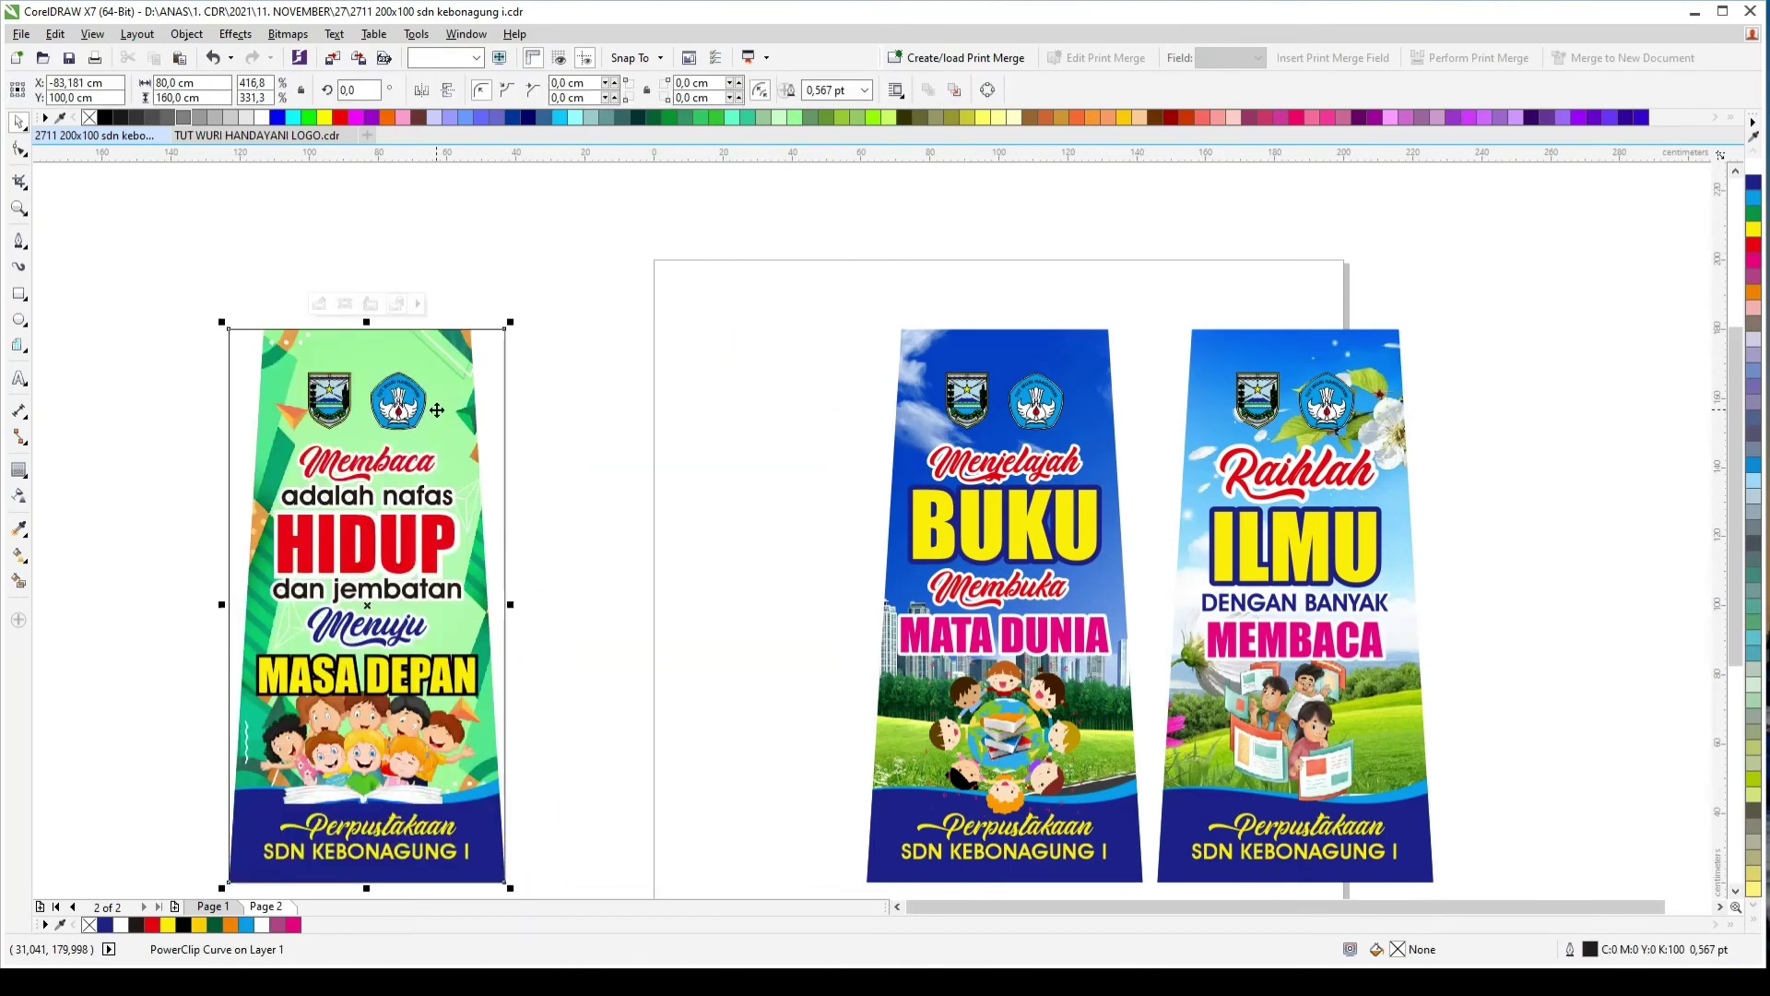
Step: Release the first banner's background from its tapered frame within the PowerClip so it fills the whole rectangle, and finish editing the contents
{"action": "left_click", "coordinate": [319, 304]}
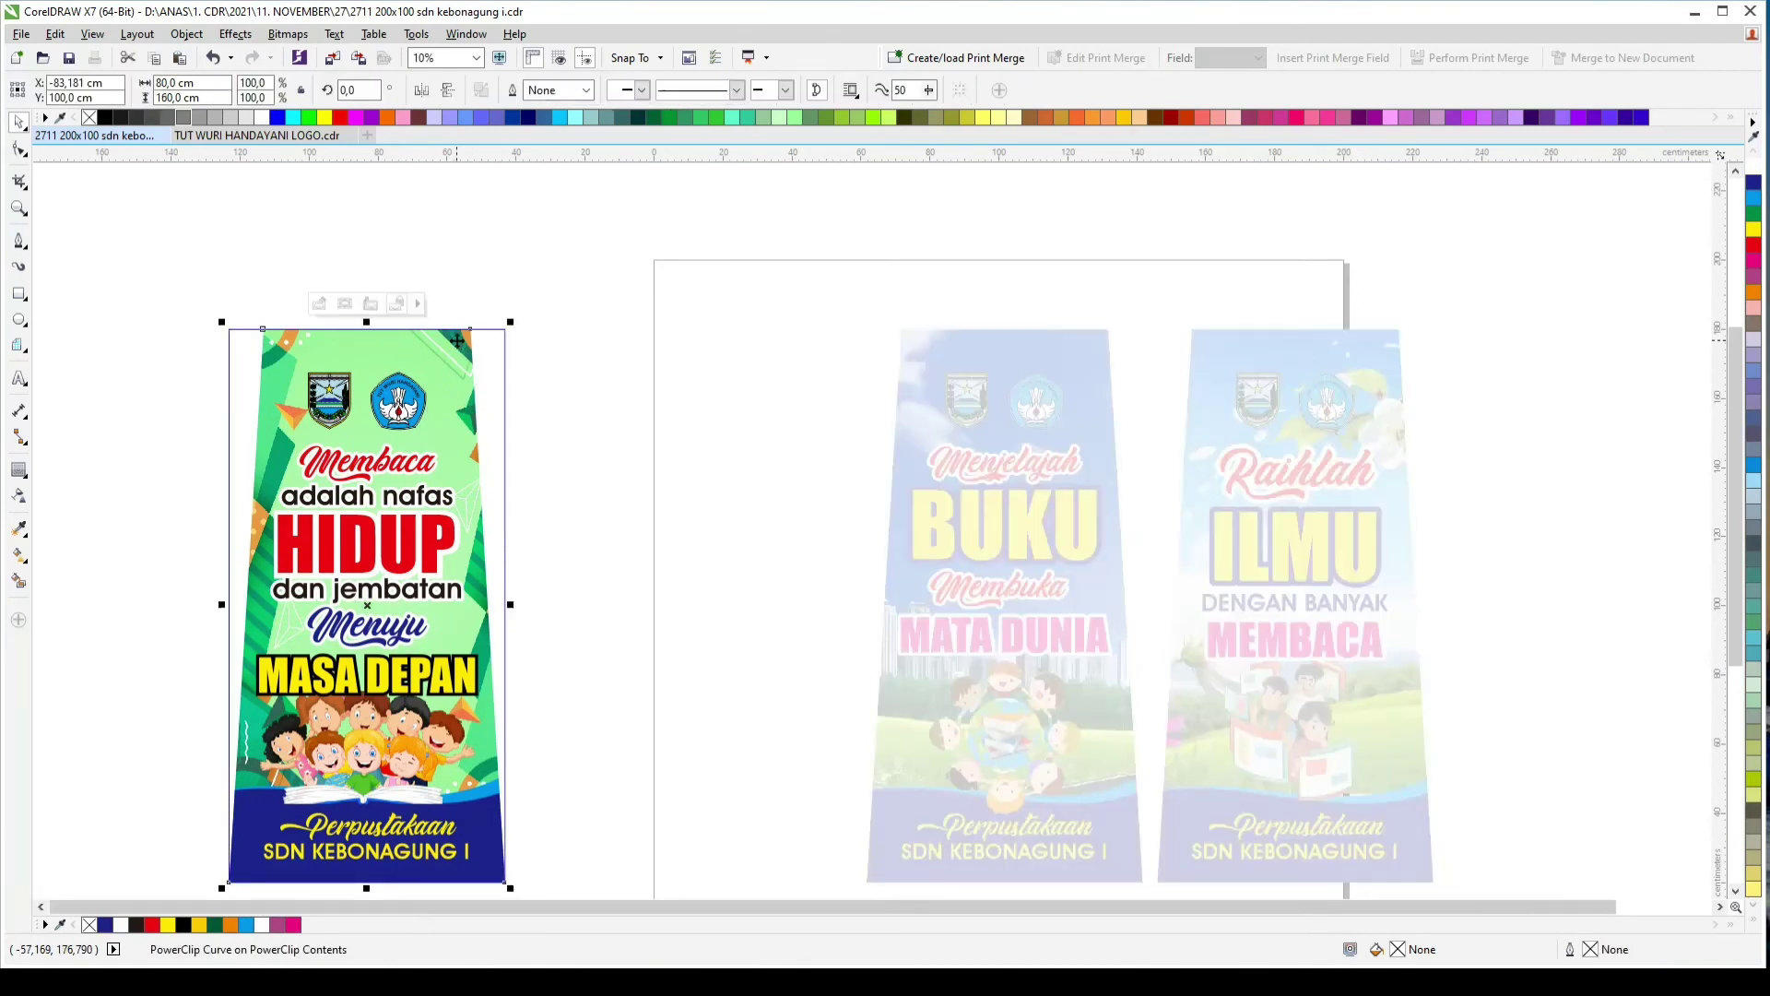
{"action": "key", "text": "ctrl+a"}
{"action": "key", "text": "ctrl+x"}
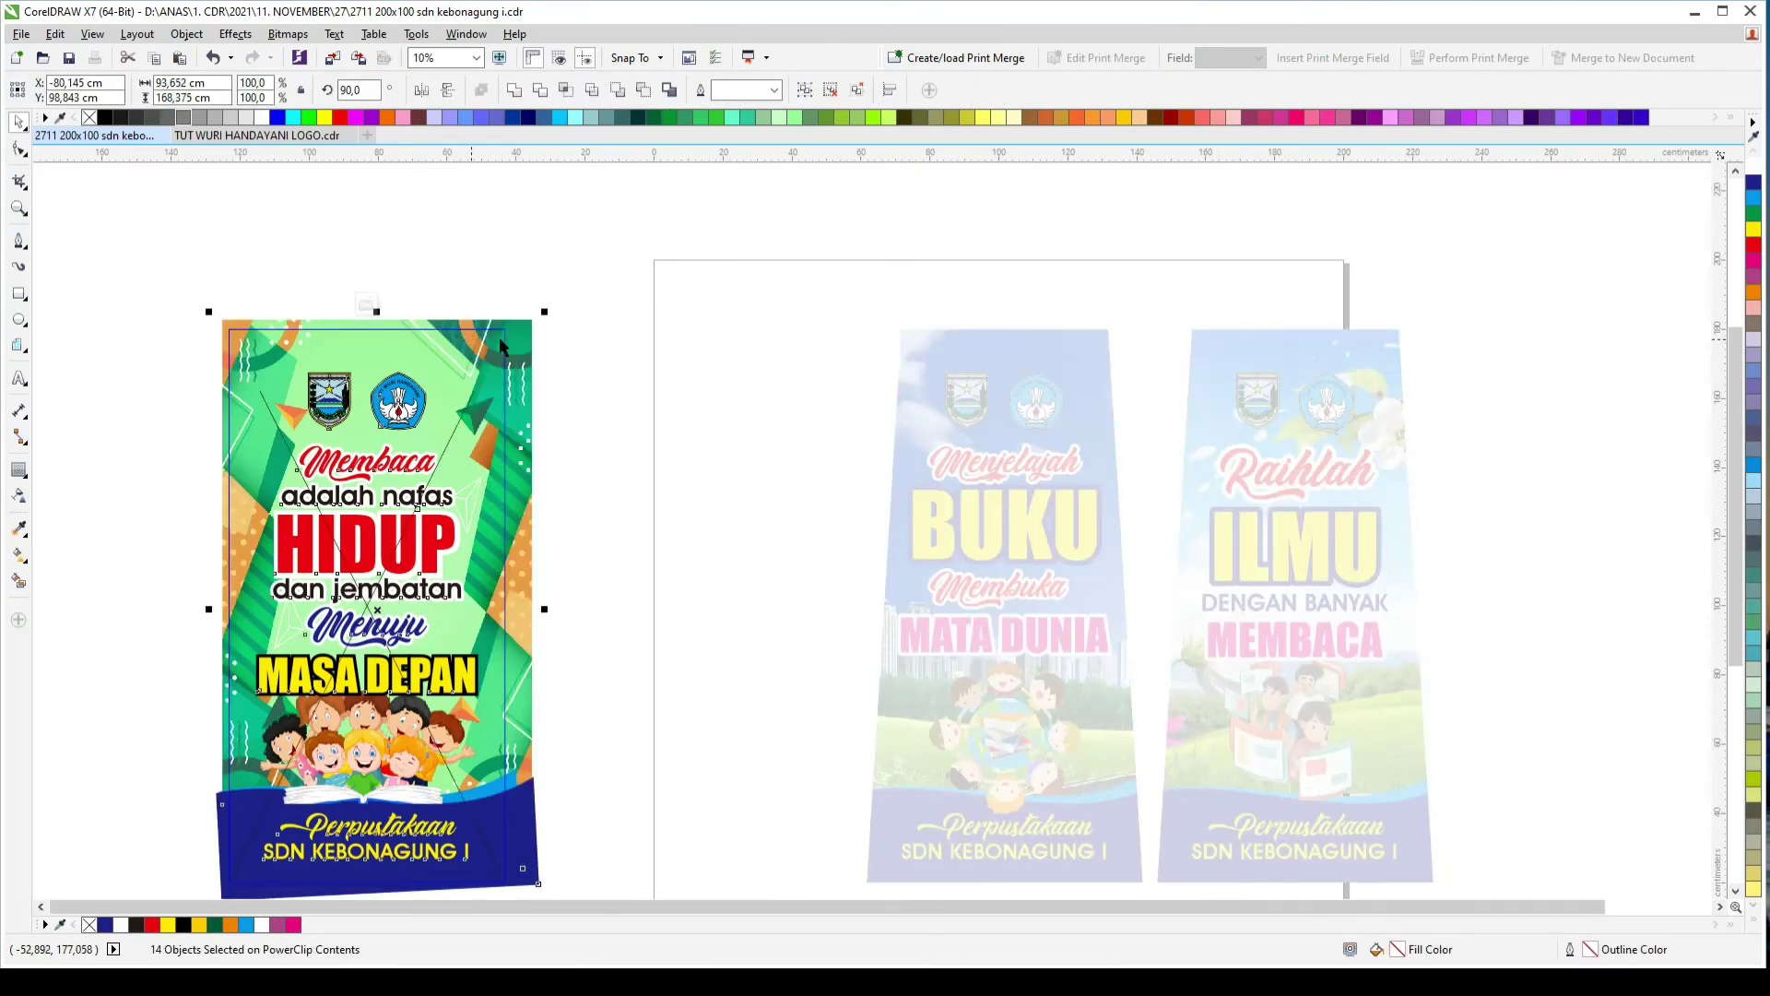
{"action": "left_click", "coordinate": [634, 362]}
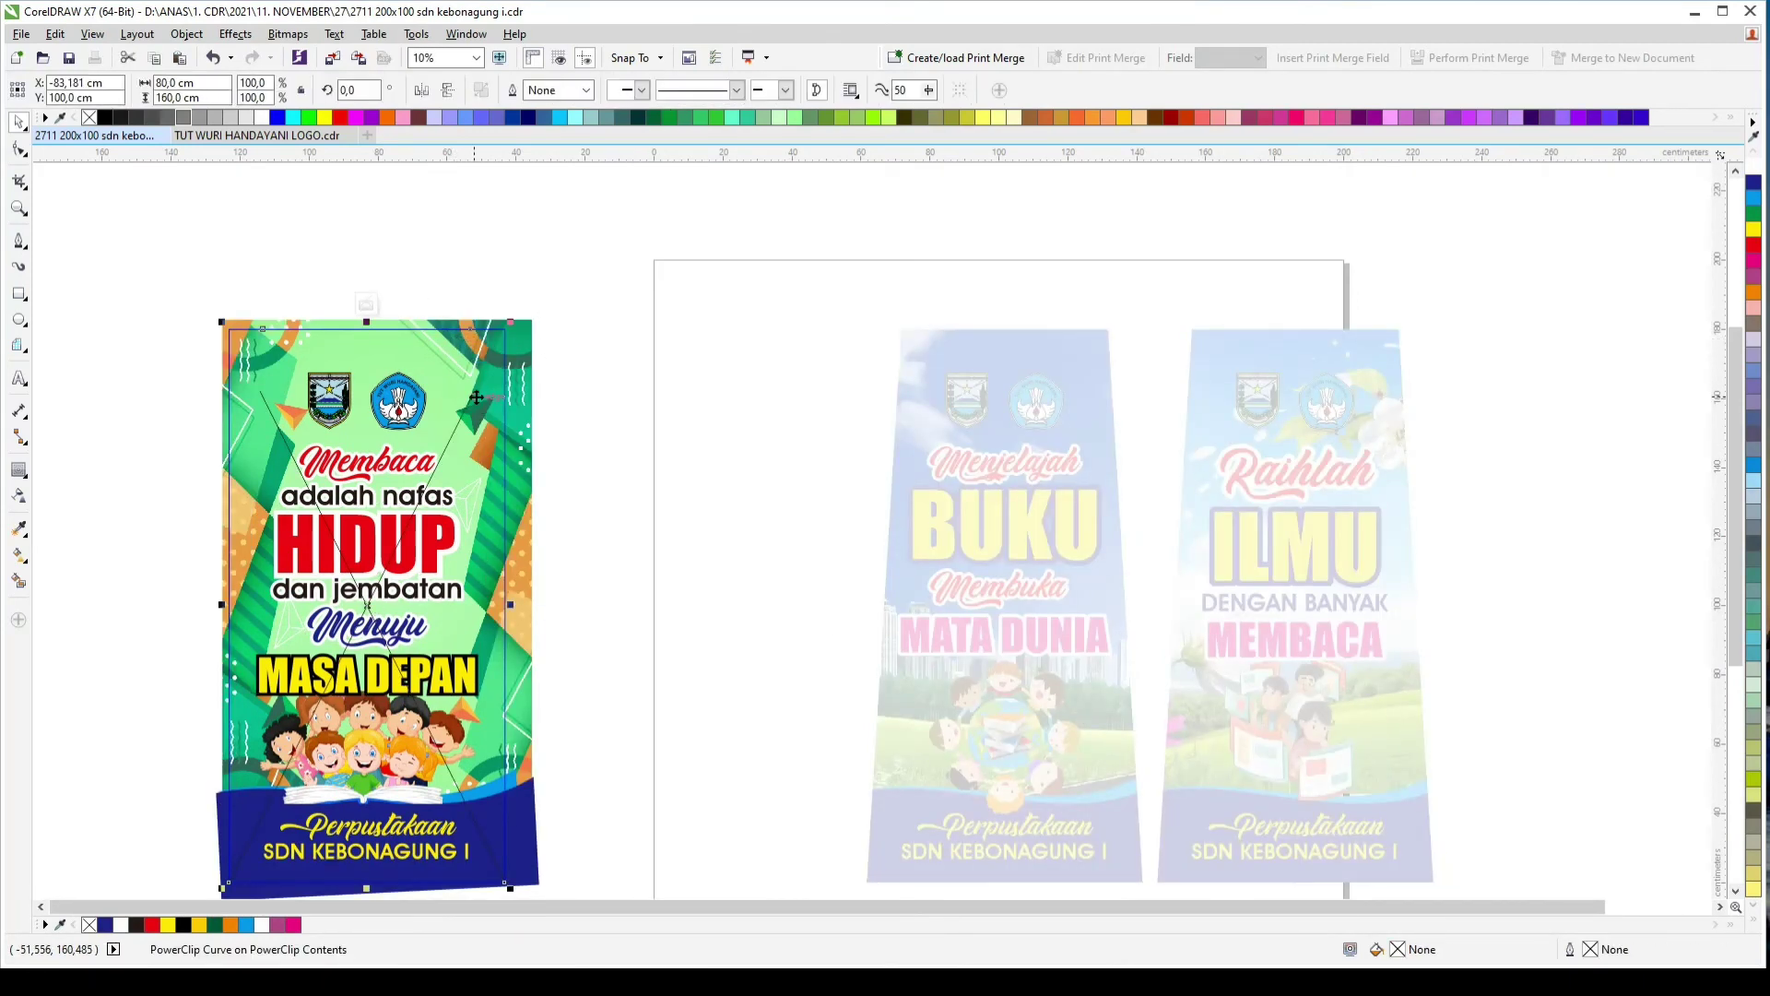
{"action": "left_click", "coordinate": [634, 357], "text": "ctrl"}
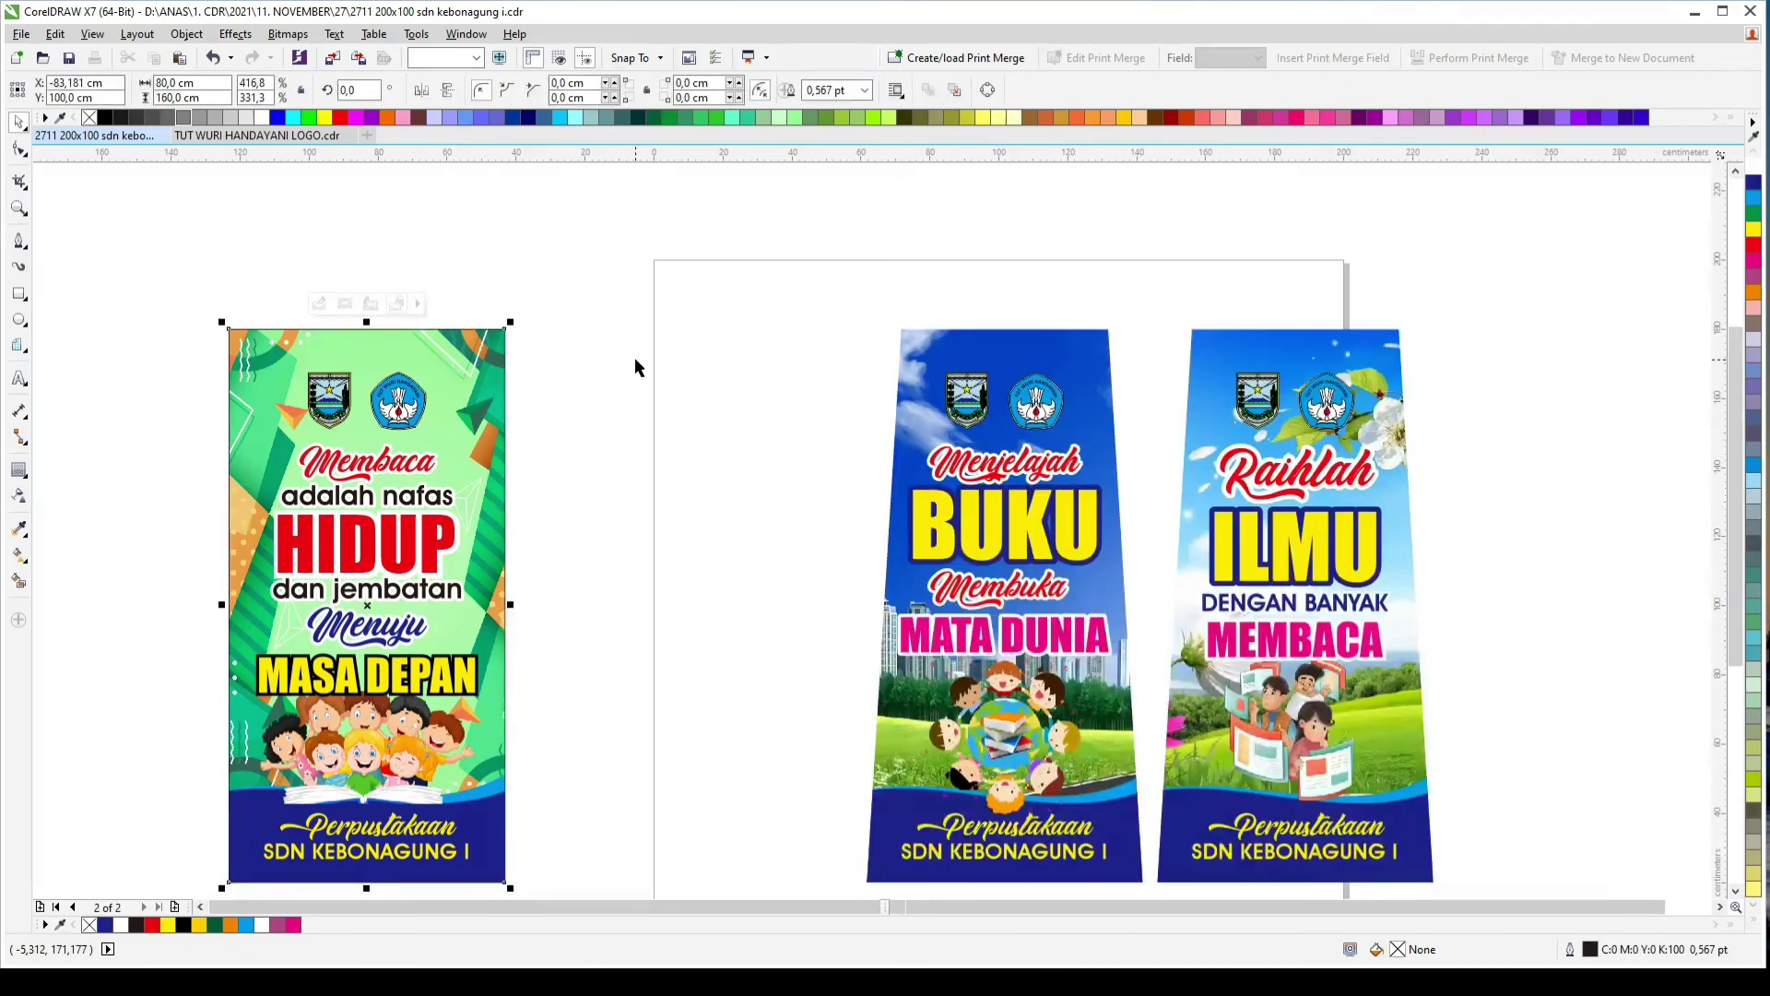
Step: Move the first rectangular banner farther left and draw an 80 × 160 cm rectangle in the space beside it
{"action": "left_click_drag", "start_coordinate": [305, 411], "coordinate": [541, 411]}
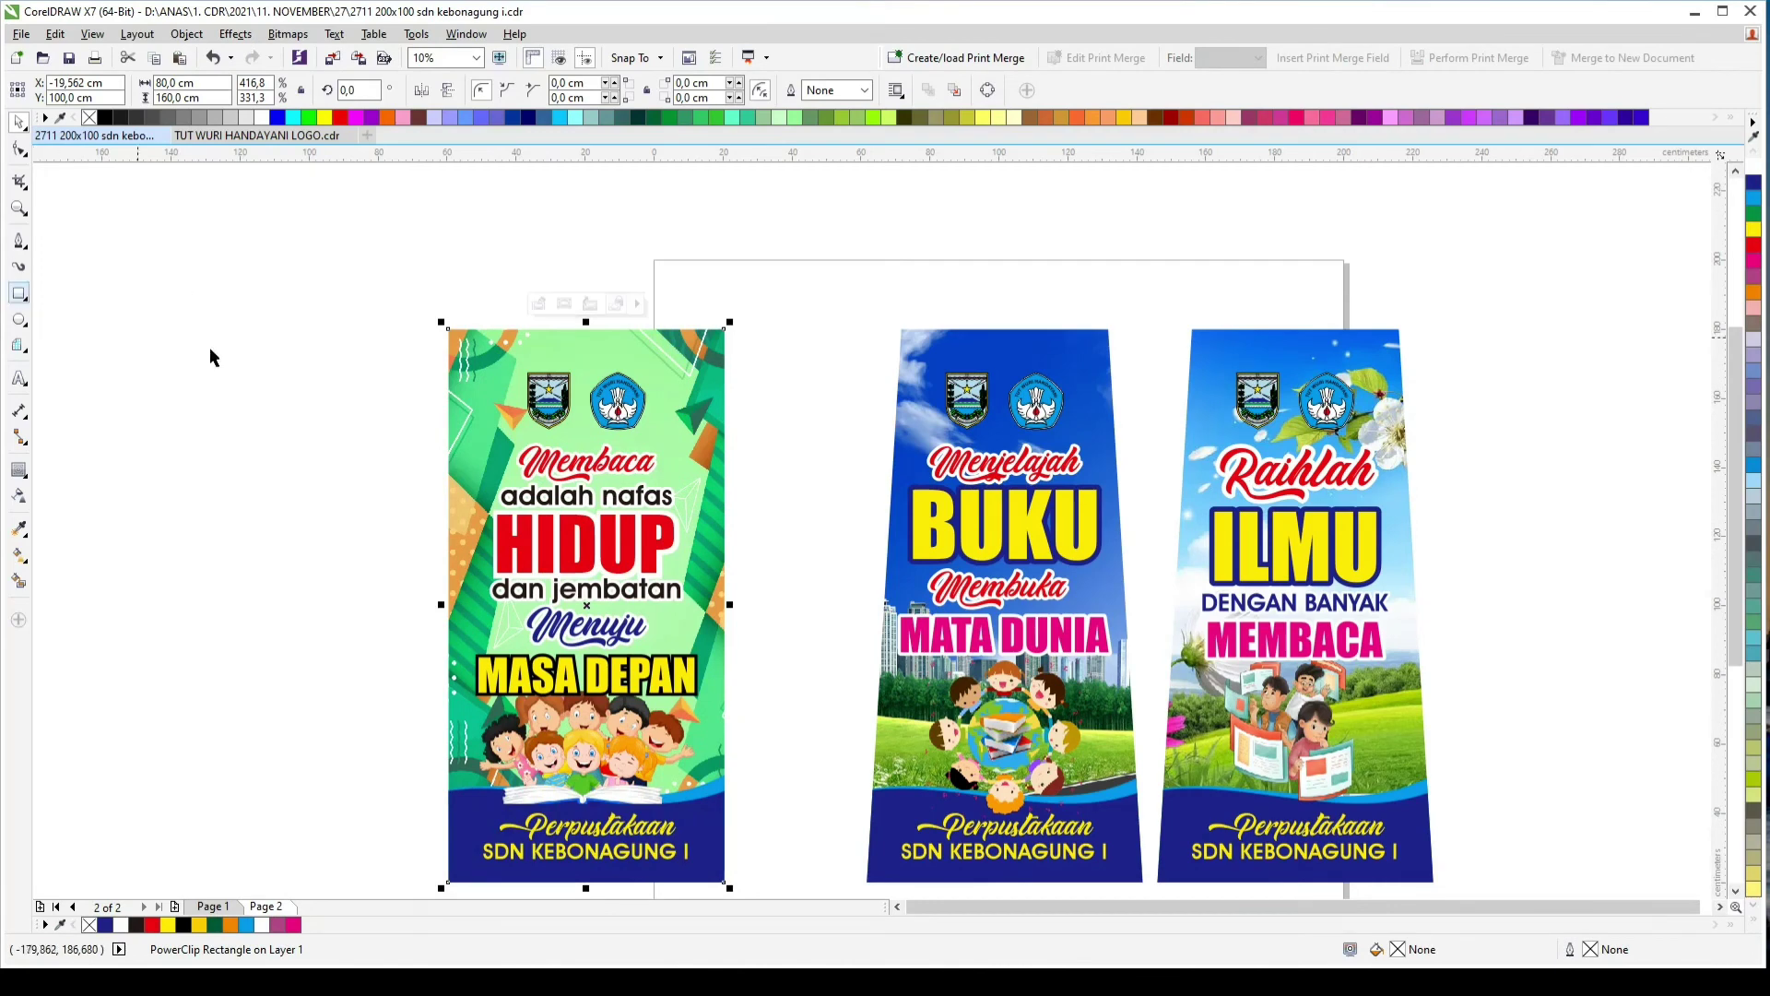
{"action": "left_click_drag", "start_coordinate": [483, 396], "coordinate": [142, 395]}
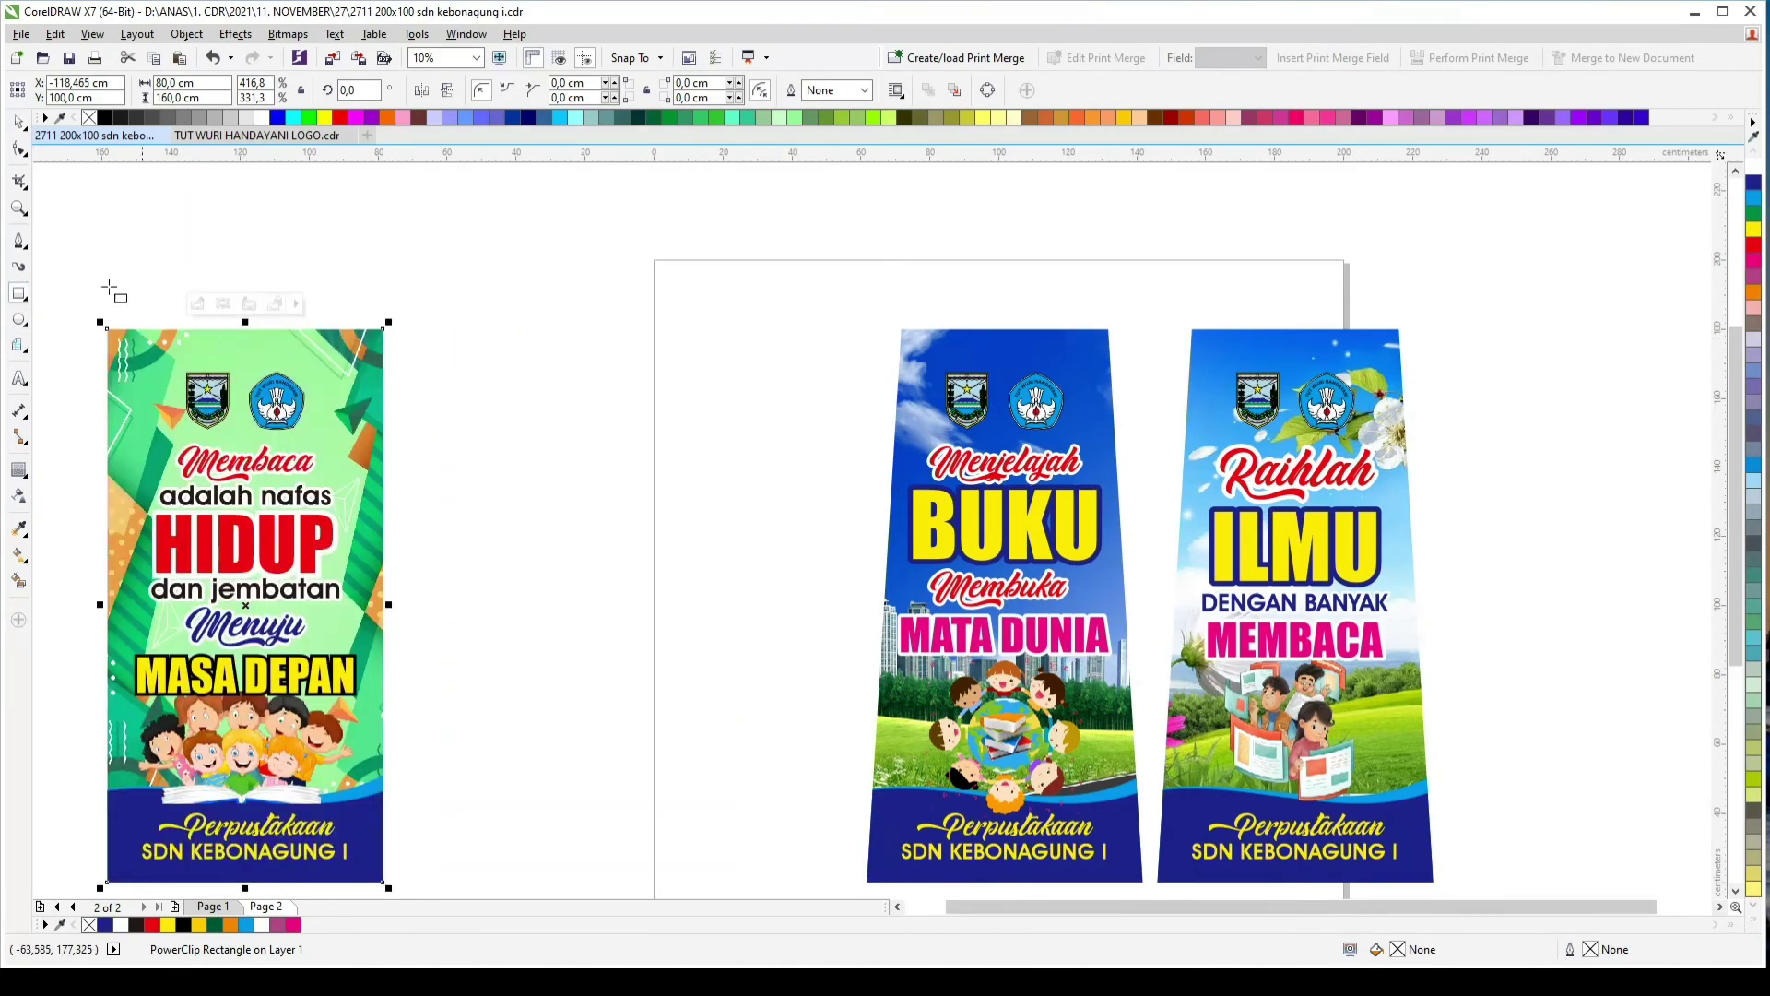
{"action": "left_click_drag", "start_coordinate": [421, 336], "coordinate": [543, 511]}
{"action": "left_click", "coordinate": [192, 82]}
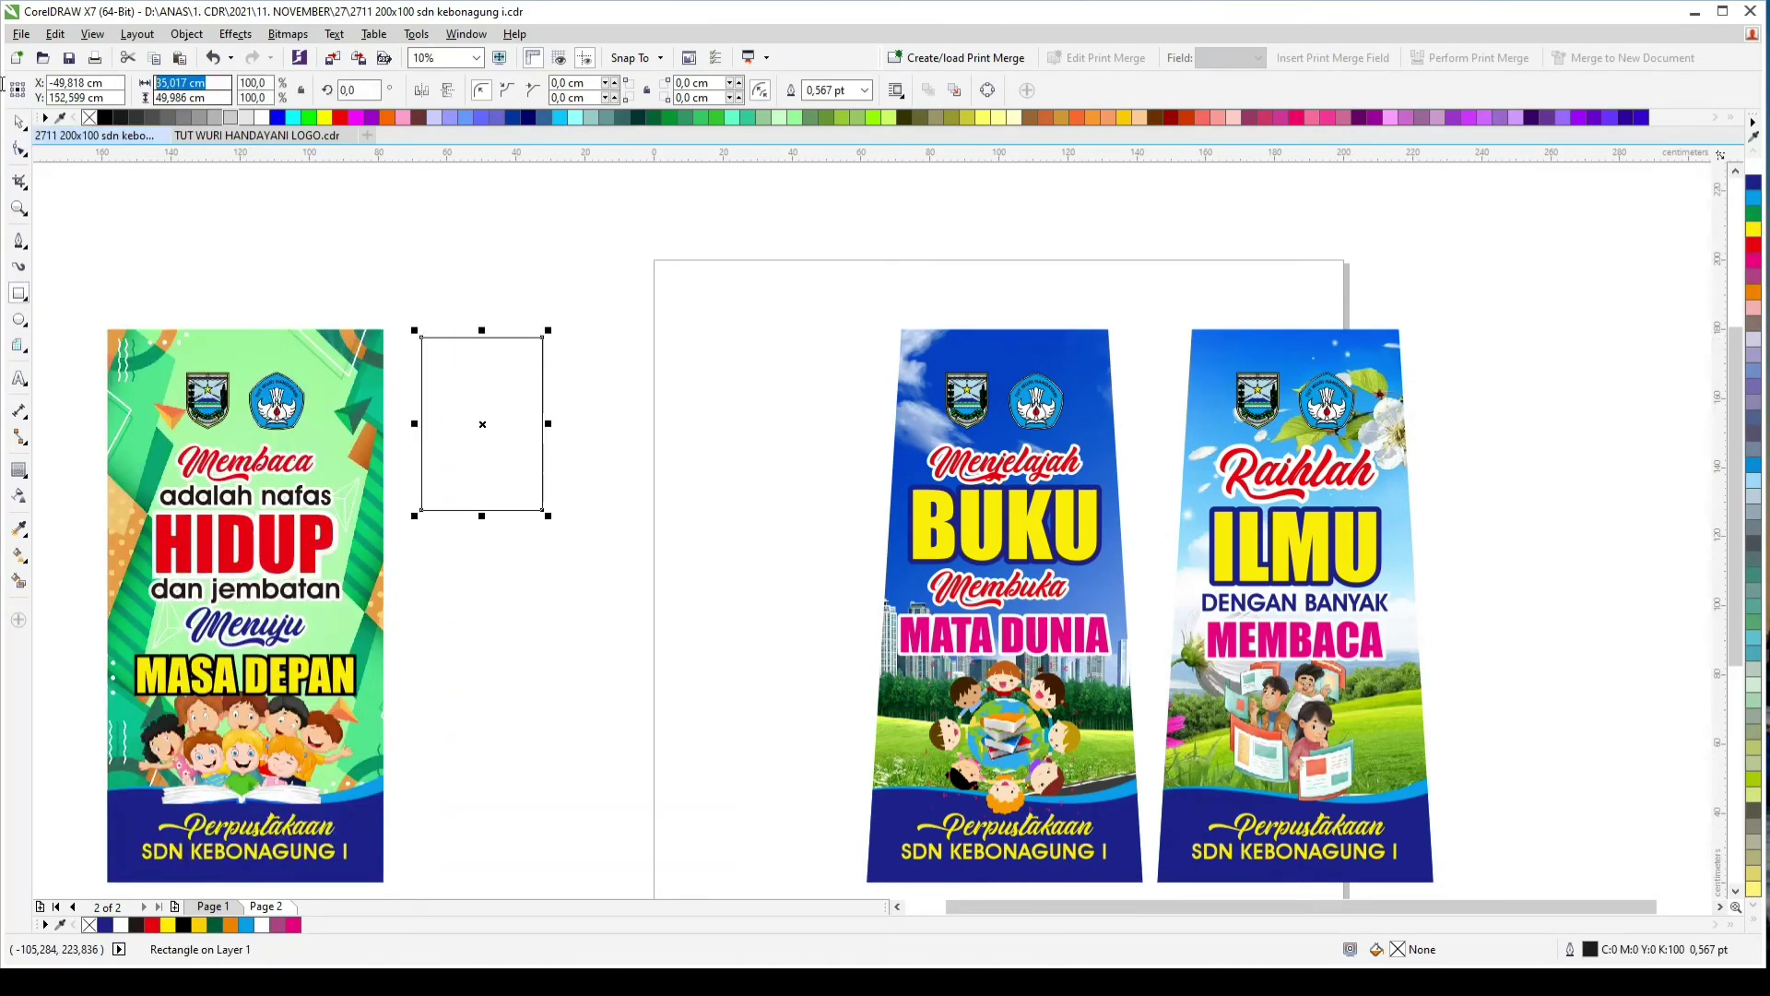
{"action": "type", "text": "160"}
{"action": "key", "text": "Return"}
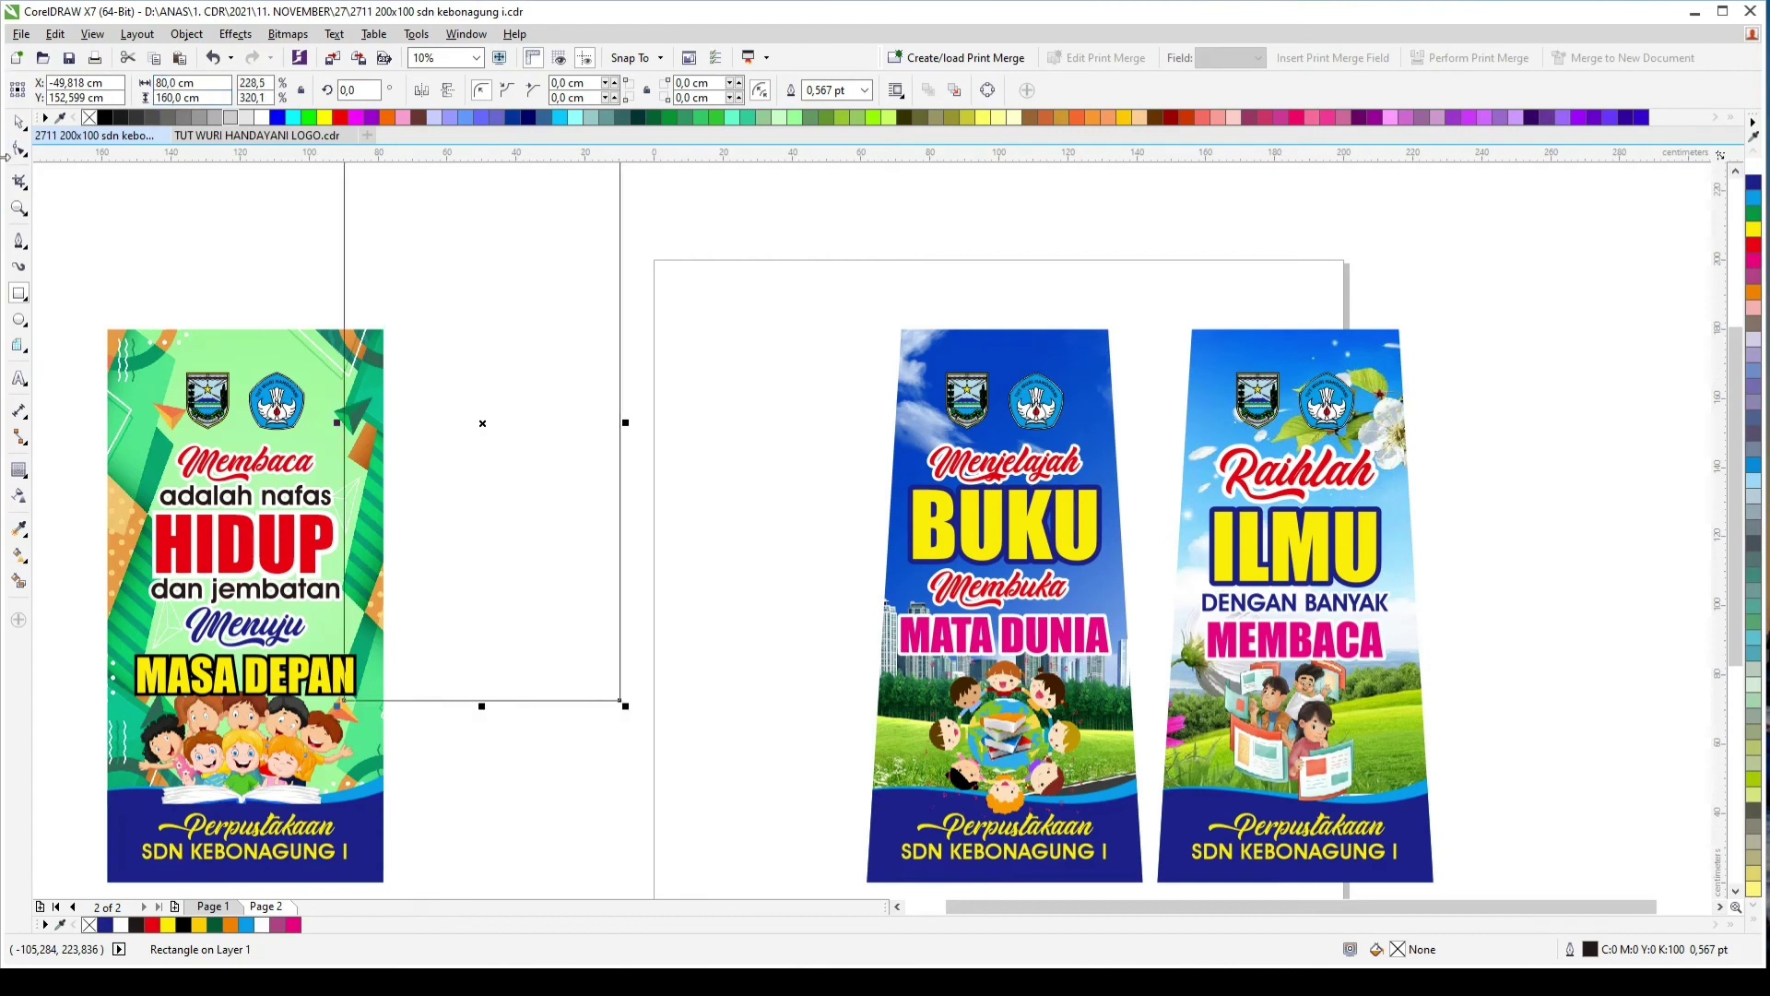
Step: Move the new rectangle clear of the first banner and align their top edges
{"action": "left_click_drag", "start_coordinate": [422, 273], "coordinate": [500, 418]}
{"action": "left_click", "coordinate": [342, 378], "text": "shift"}
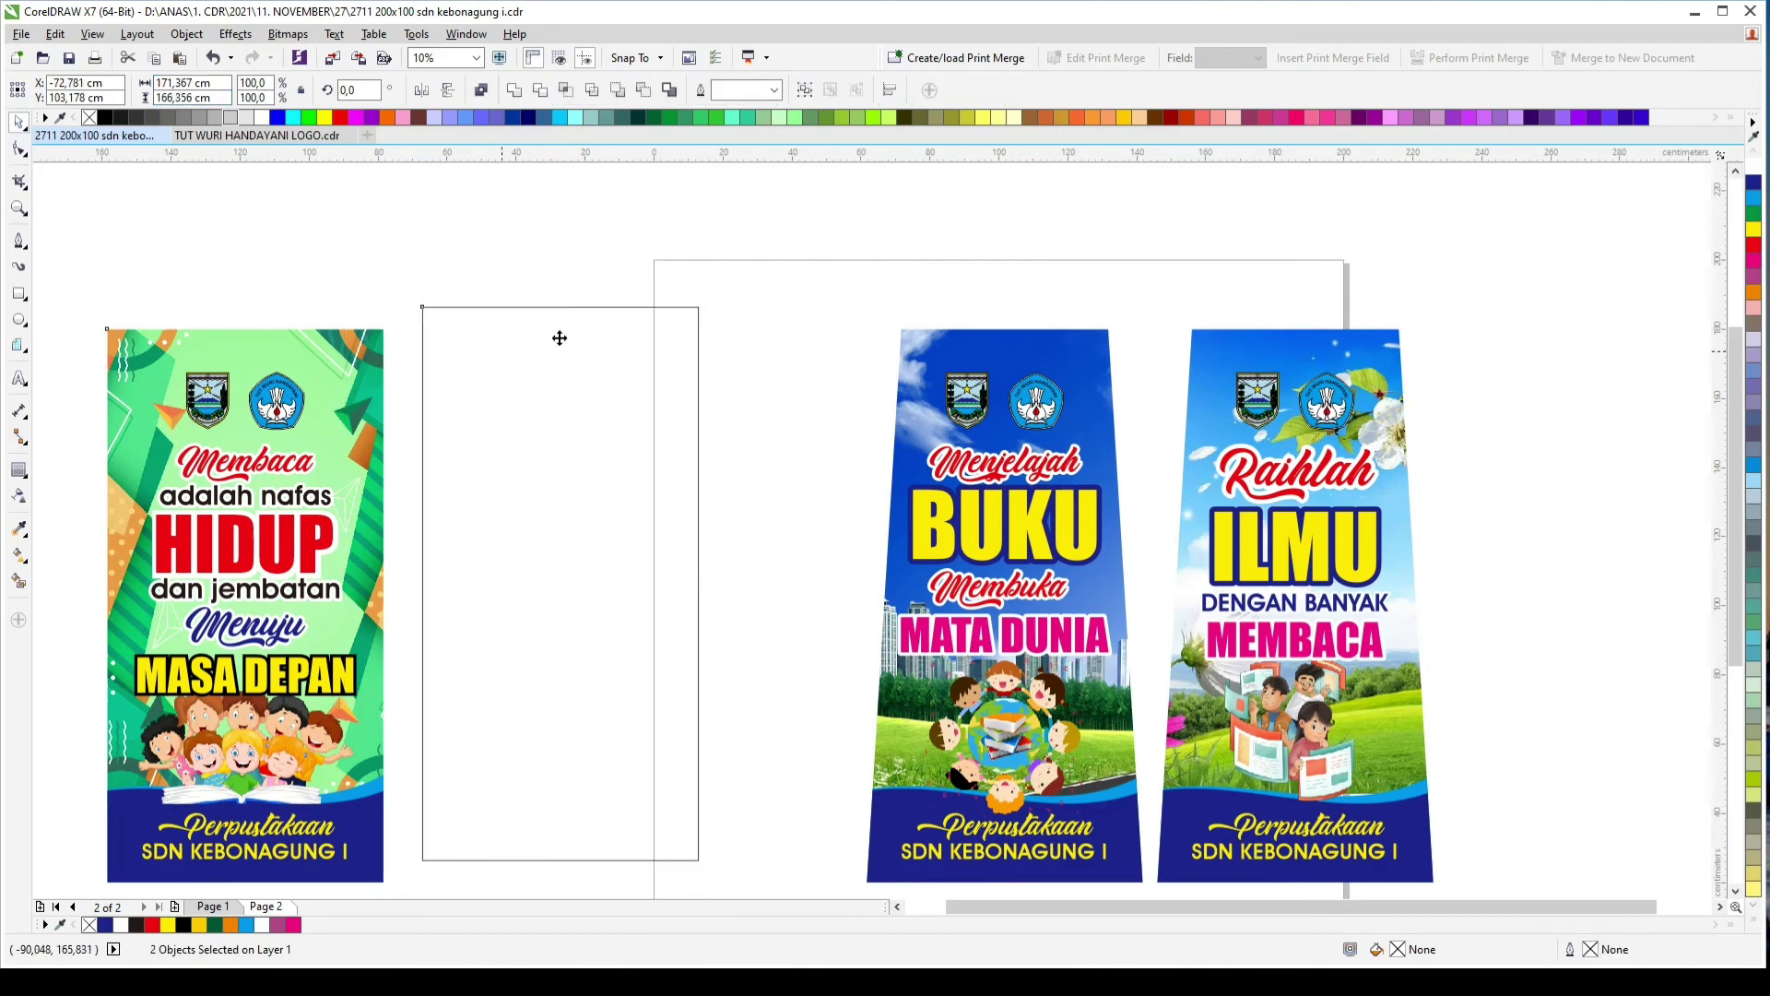
{"action": "key", "text": "t"}
Step: Place the whole "BUKU" banner inside the empty rectangle beside the first banner as a PowerClip
{"action": "left_click", "coordinate": [947, 323]}
{"action": "left_click_drag", "start_coordinate": [867, 295], "coordinate": [1148, 890]}
{"action": "left_click", "coordinate": [1056, 724]}
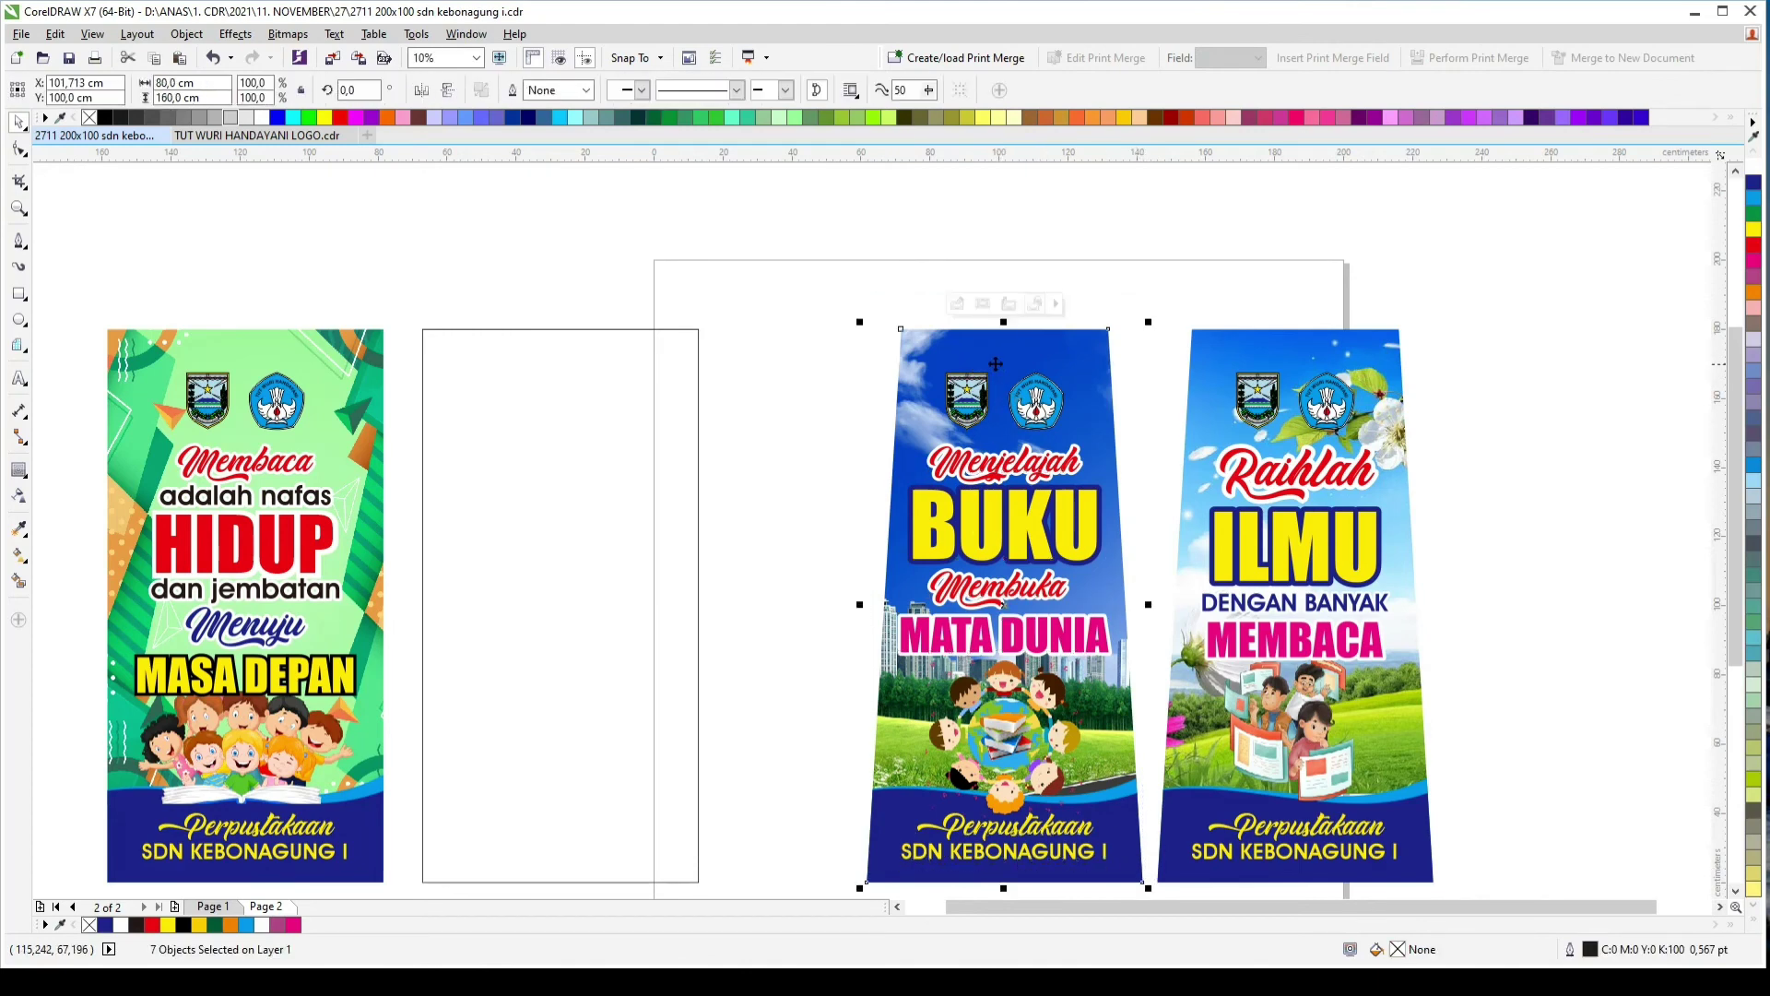
{"action": "left_click", "coordinate": [626, 389]}
{"action": "key", "text": "c"}
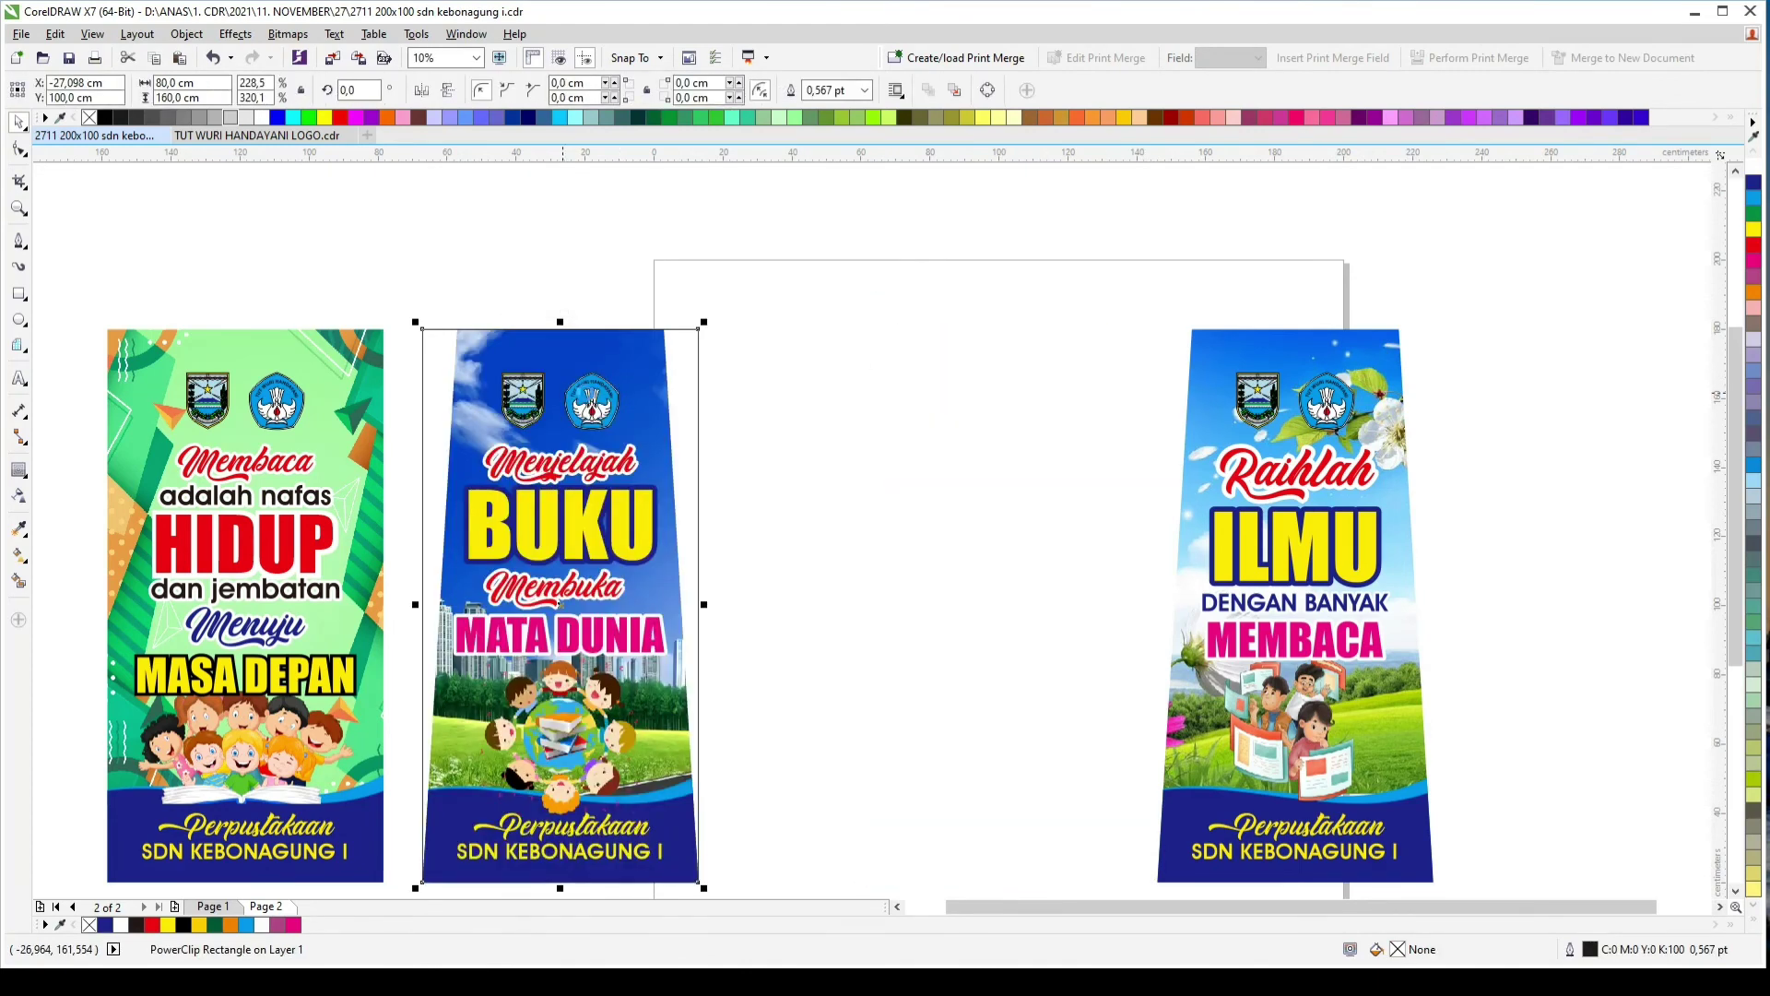
Step: Free the "BUKU" banner's background from its tapered frame within the PowerClip so it fills the rectangle, and finish editing the contents
{"action": "double_click", "coordinate": [655, 371]}
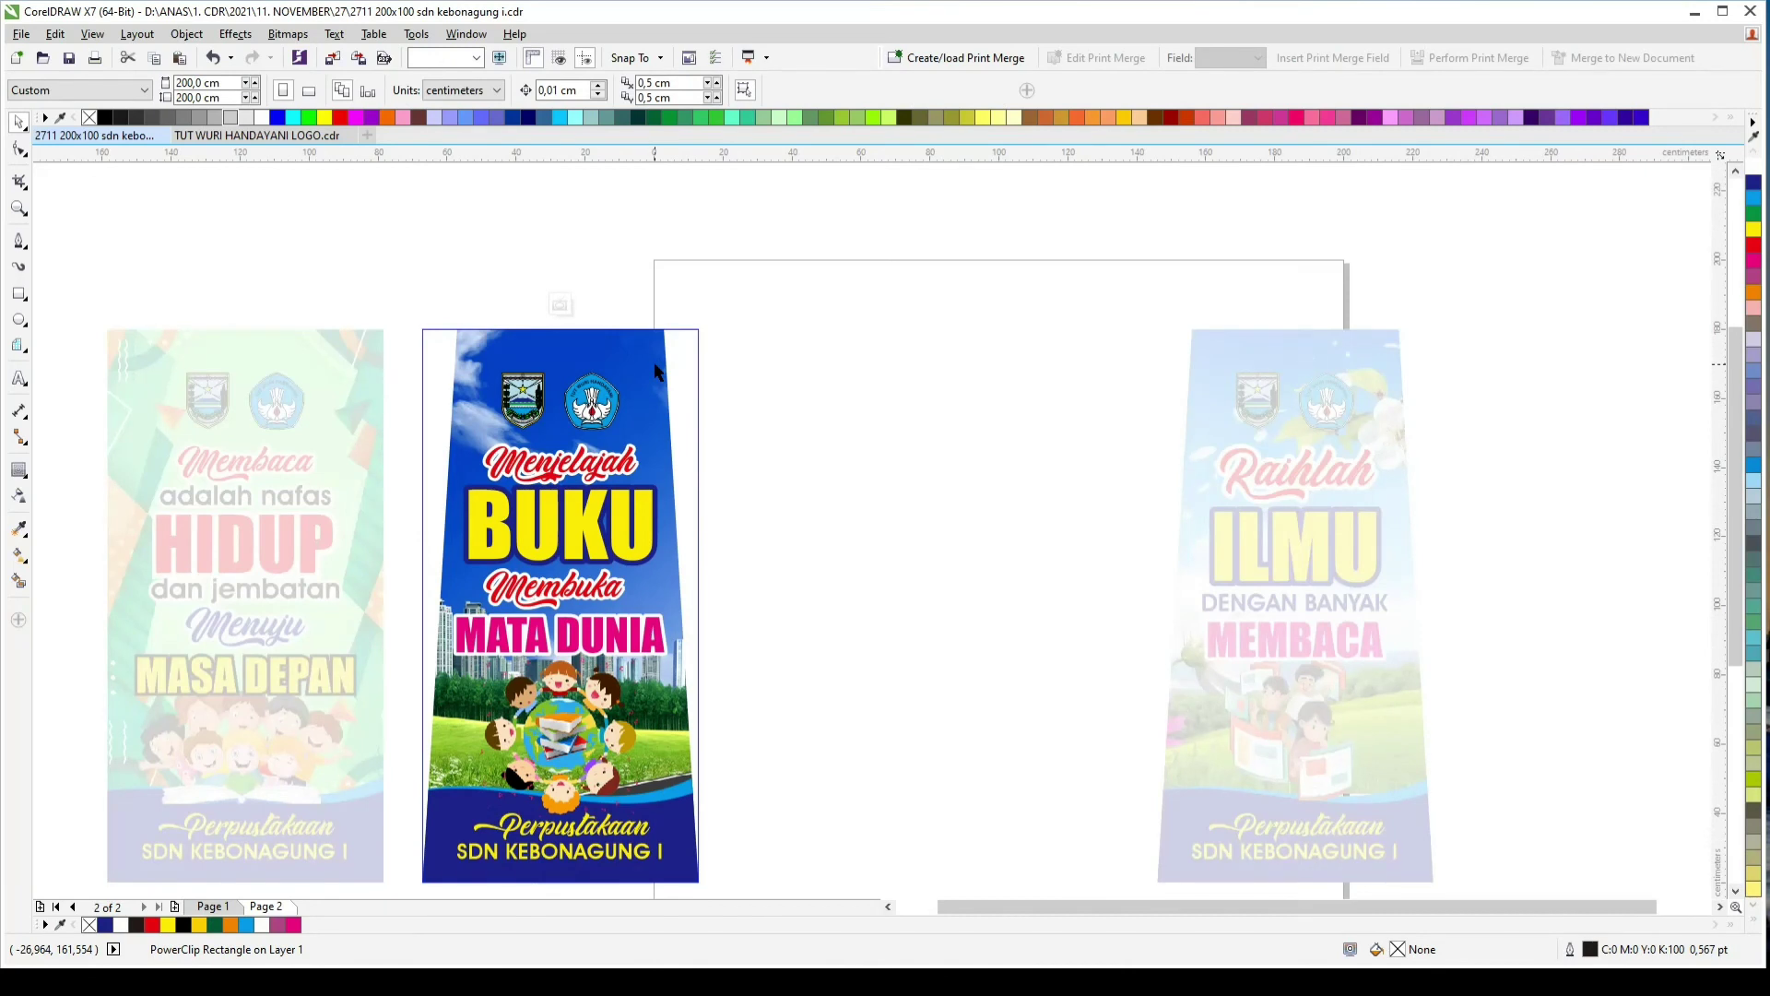
{"action": "key", "text": "ctrl+a"}
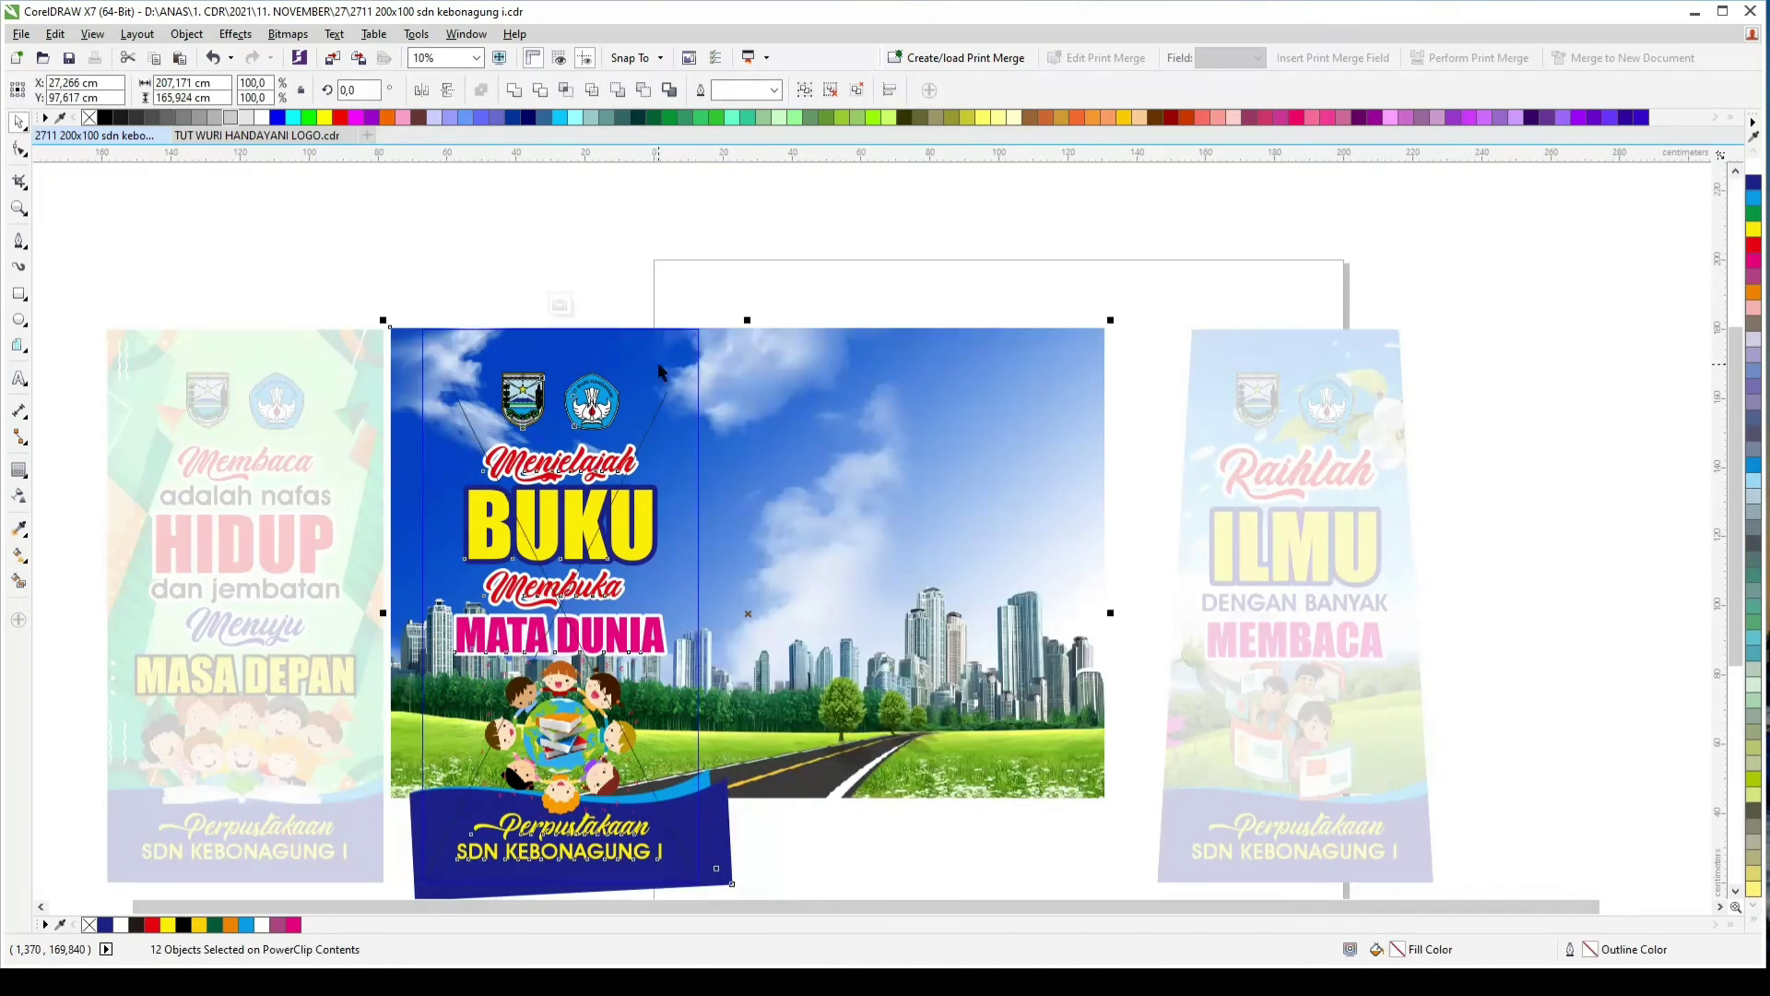
{"action": "key", "text": "Escape"}
{"action": "left_click", "coordinate": [668, 393]}
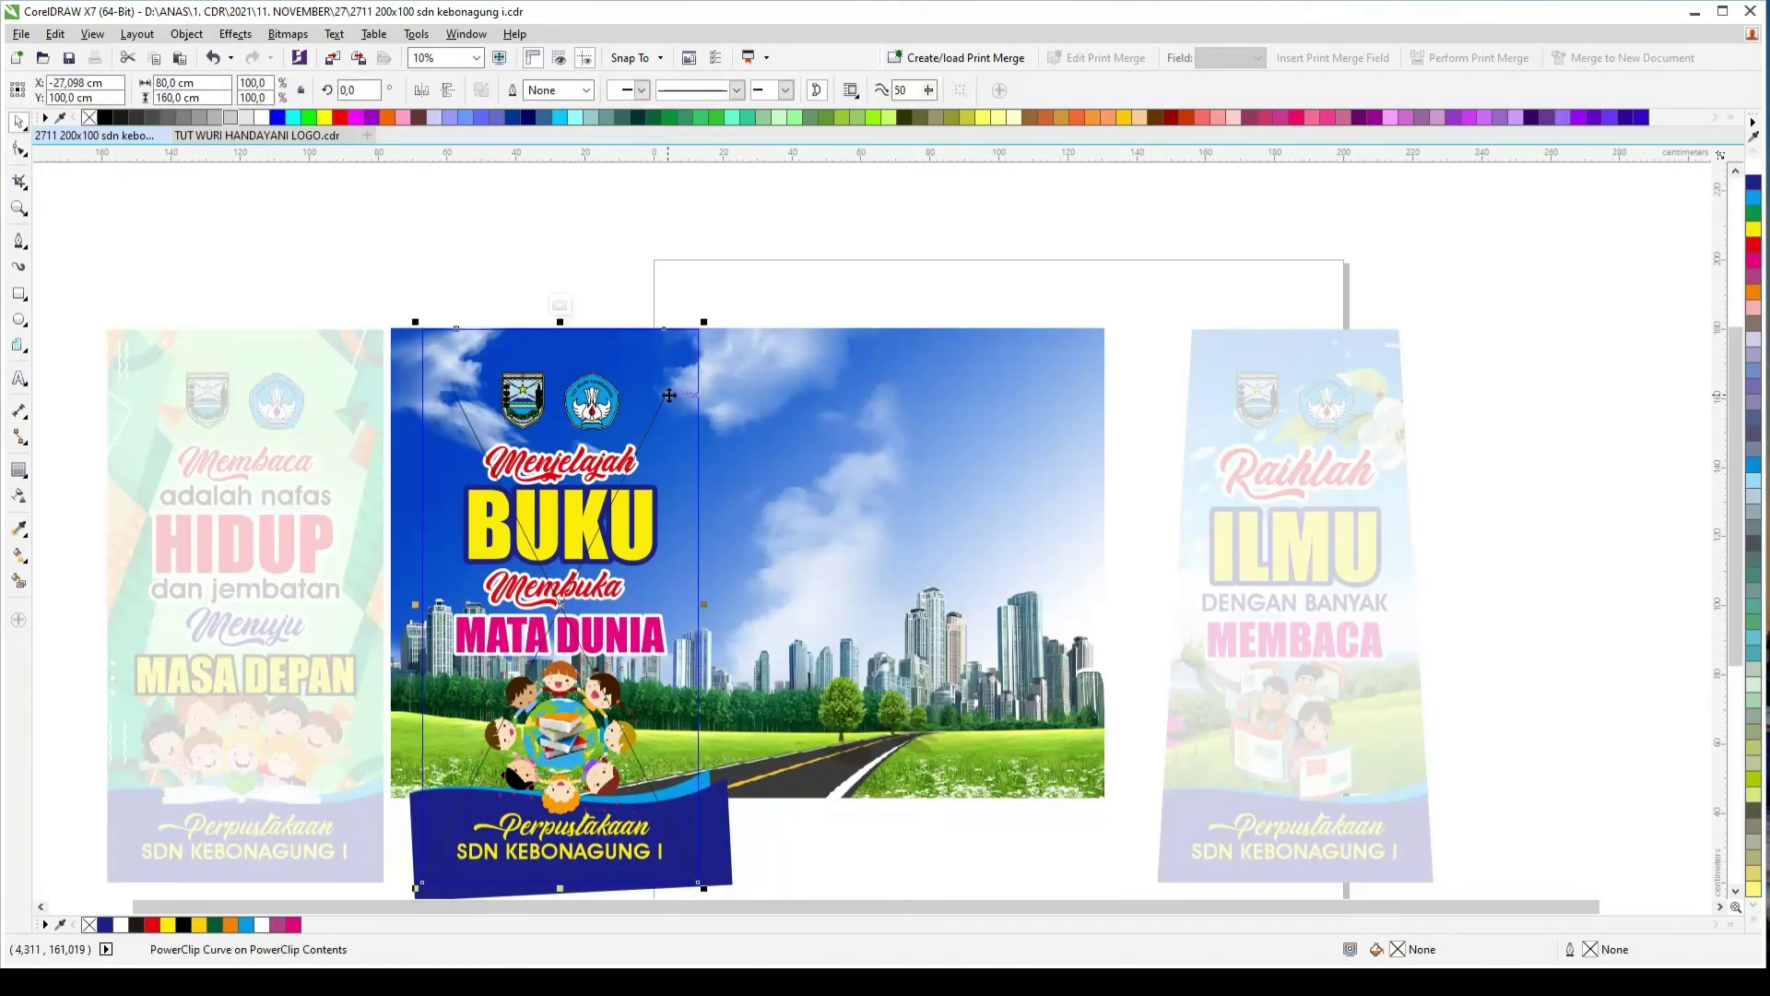
{"action": "key", "text": "Delete"}
{"action": "left_click", "coordinate": [668, 394], "text": "ctrl"}
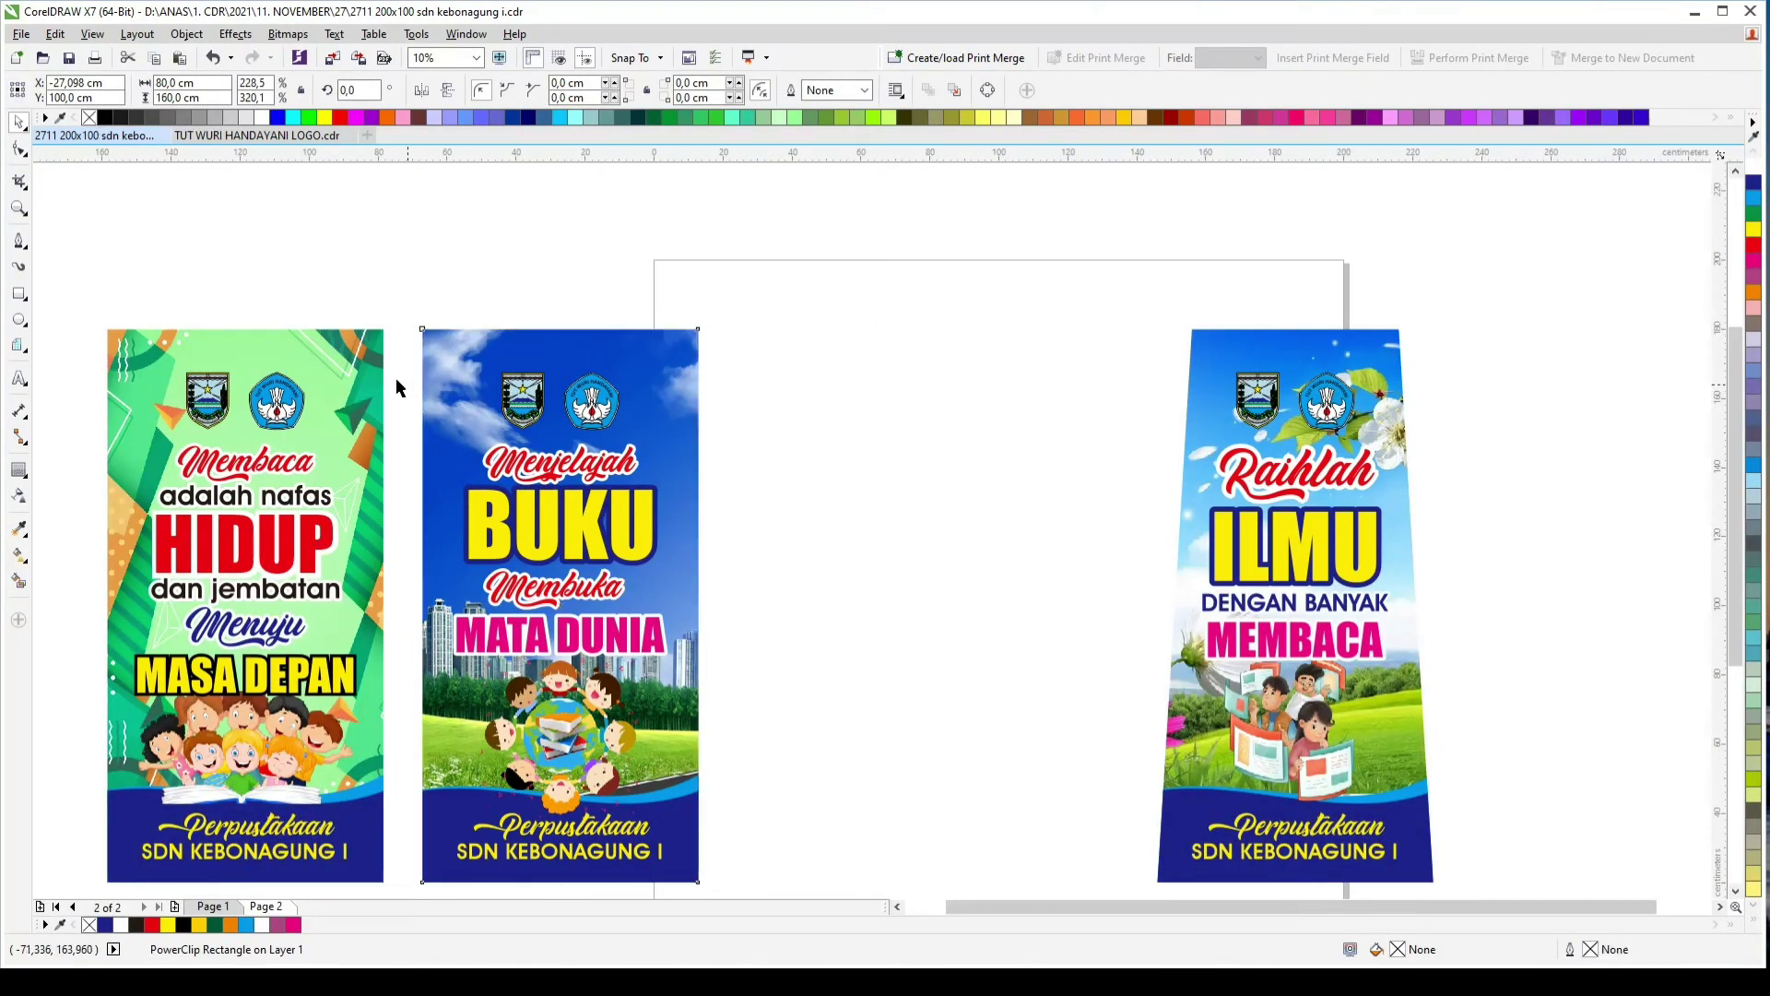
Step: Add a centred 85 × 165 cm outline frame around the "BUKU" banner and a matching one around the first banner
{"action": "key", "text": "ctrl+v"}
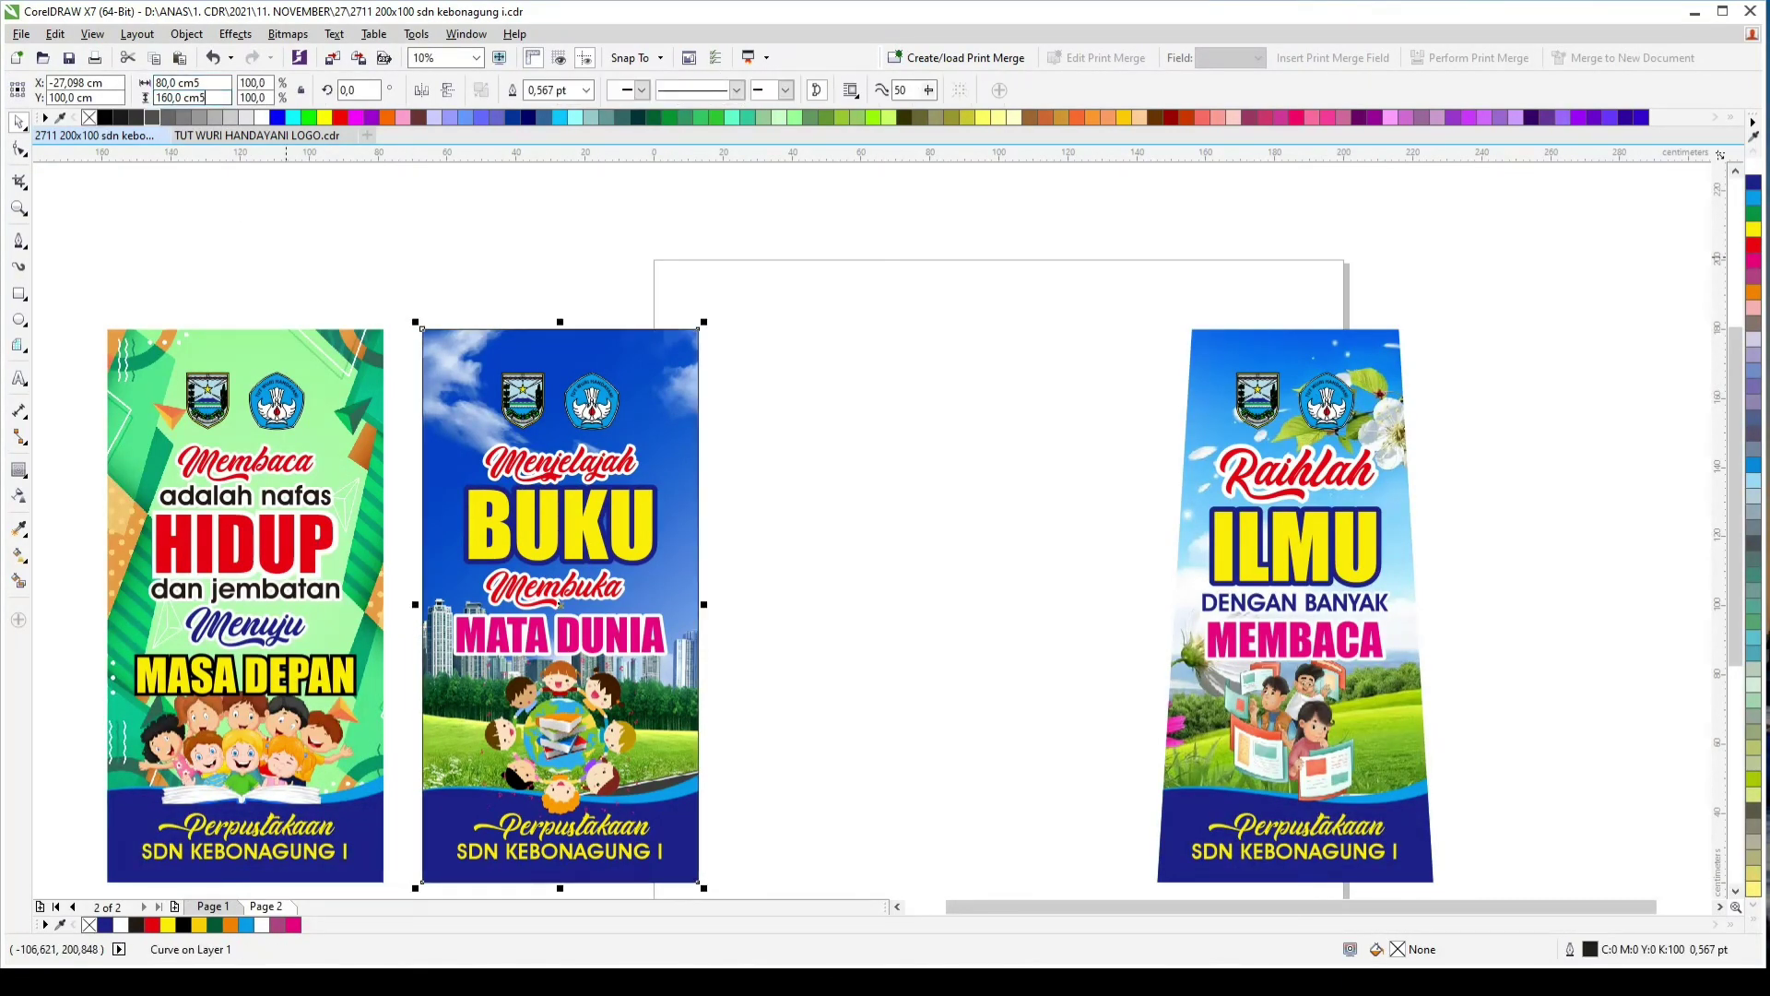
{"action": "key", "text": "Return"}
{"action": "left_click", "coordinate": [323, 324]}
{"action": "left_click", "coordinate": [327, 339]}
{"action": "key", "text": "ctrl+b"}
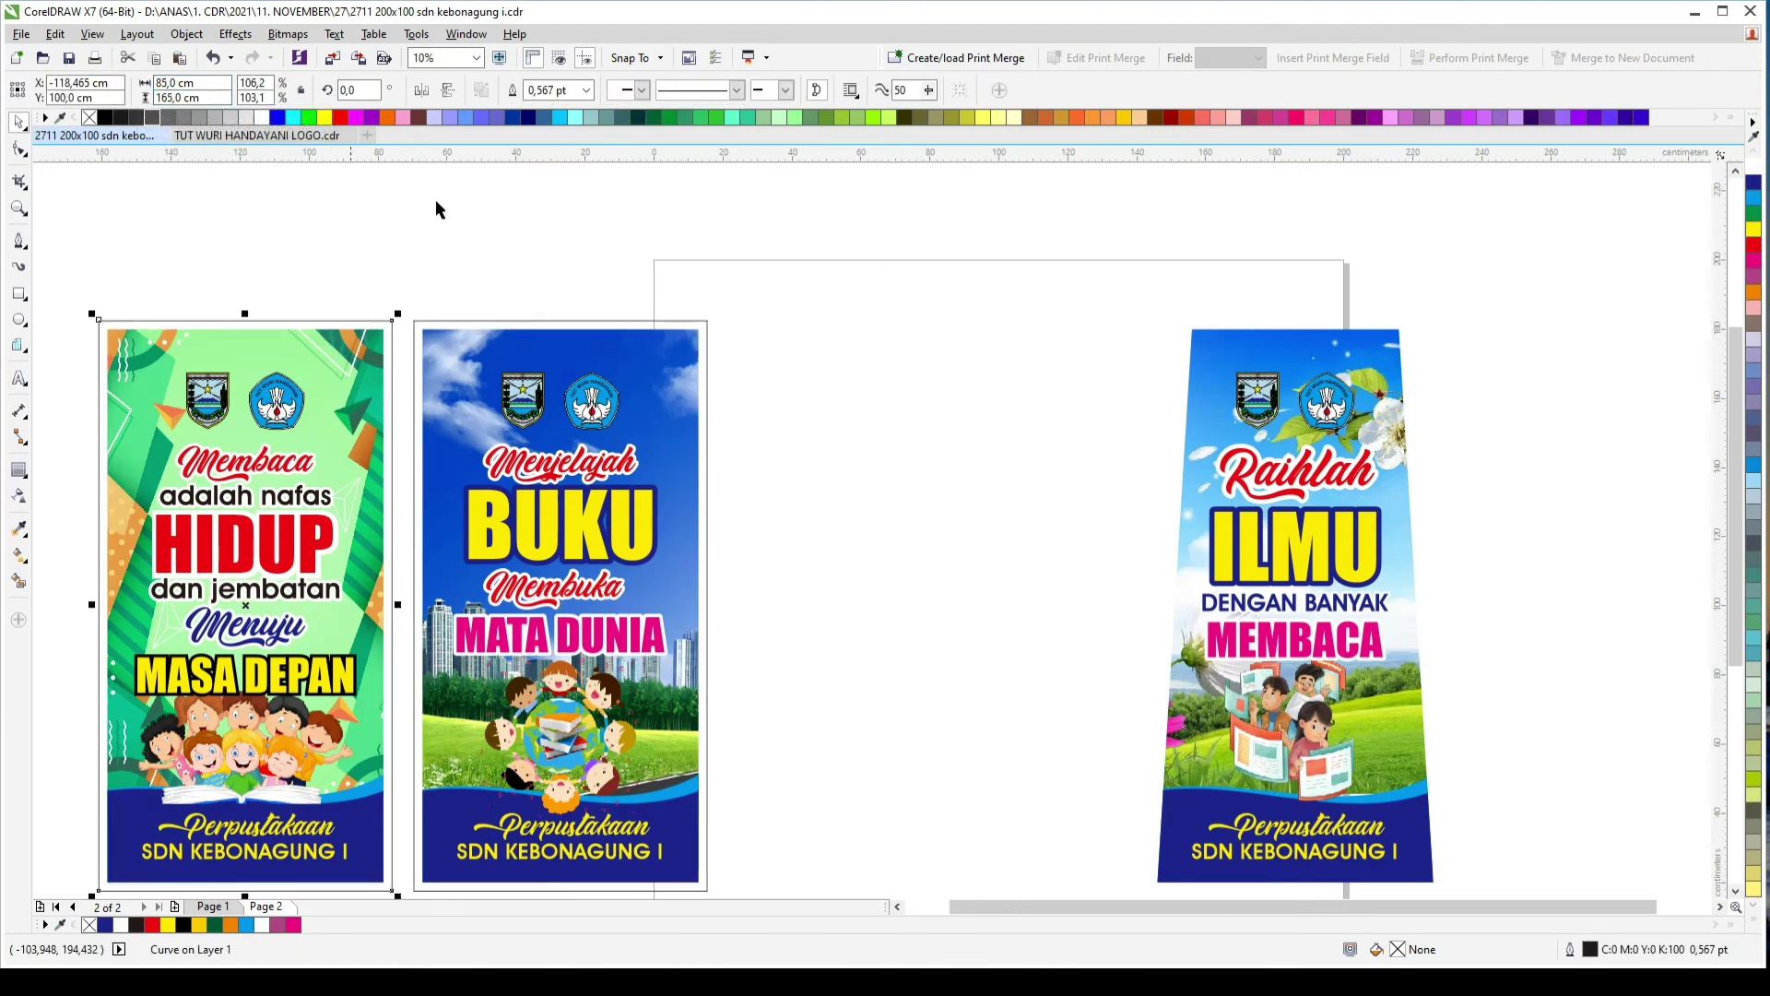
Step: Draw another rectangle between the "BUKU" and "ILMU" banners and set its size to 80 × 160 cm
{"action": "left_click", "coordinate": [798, 293]}
{"action": "left_click", "coordinate": [1258, 371]}
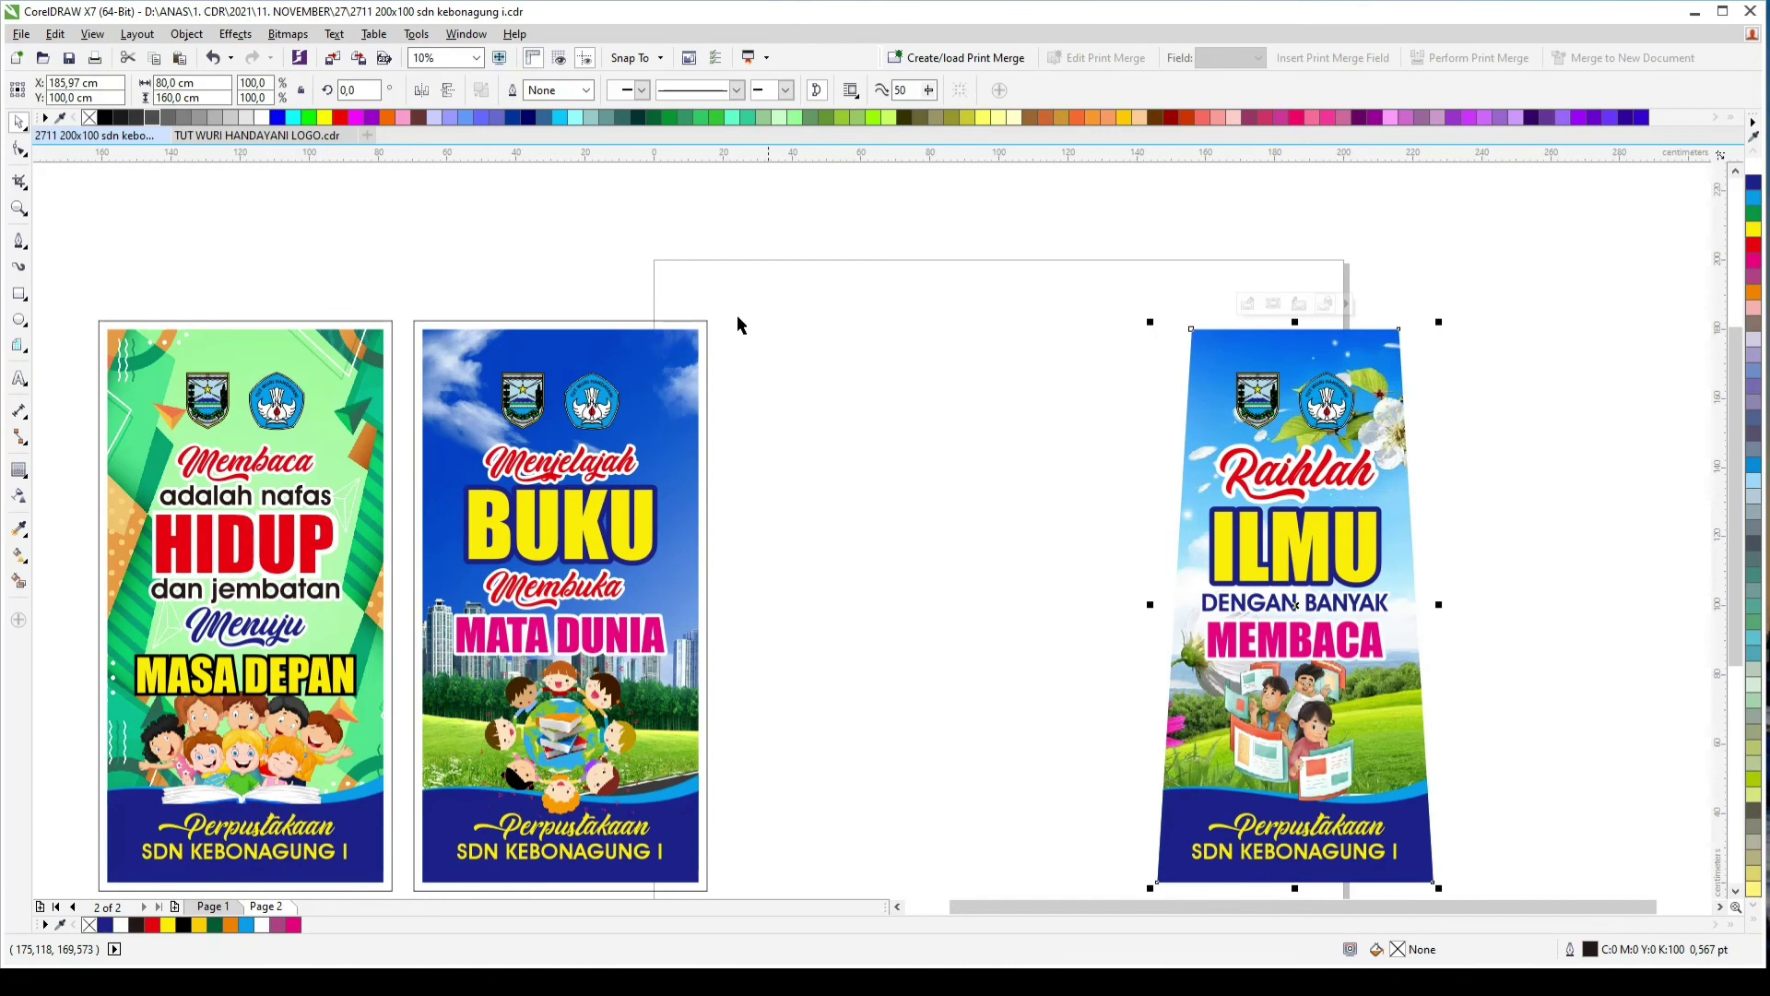
{"action": "key", "text": "Tab"}
{"action": "left_click", "coordinate": [19, 293]}
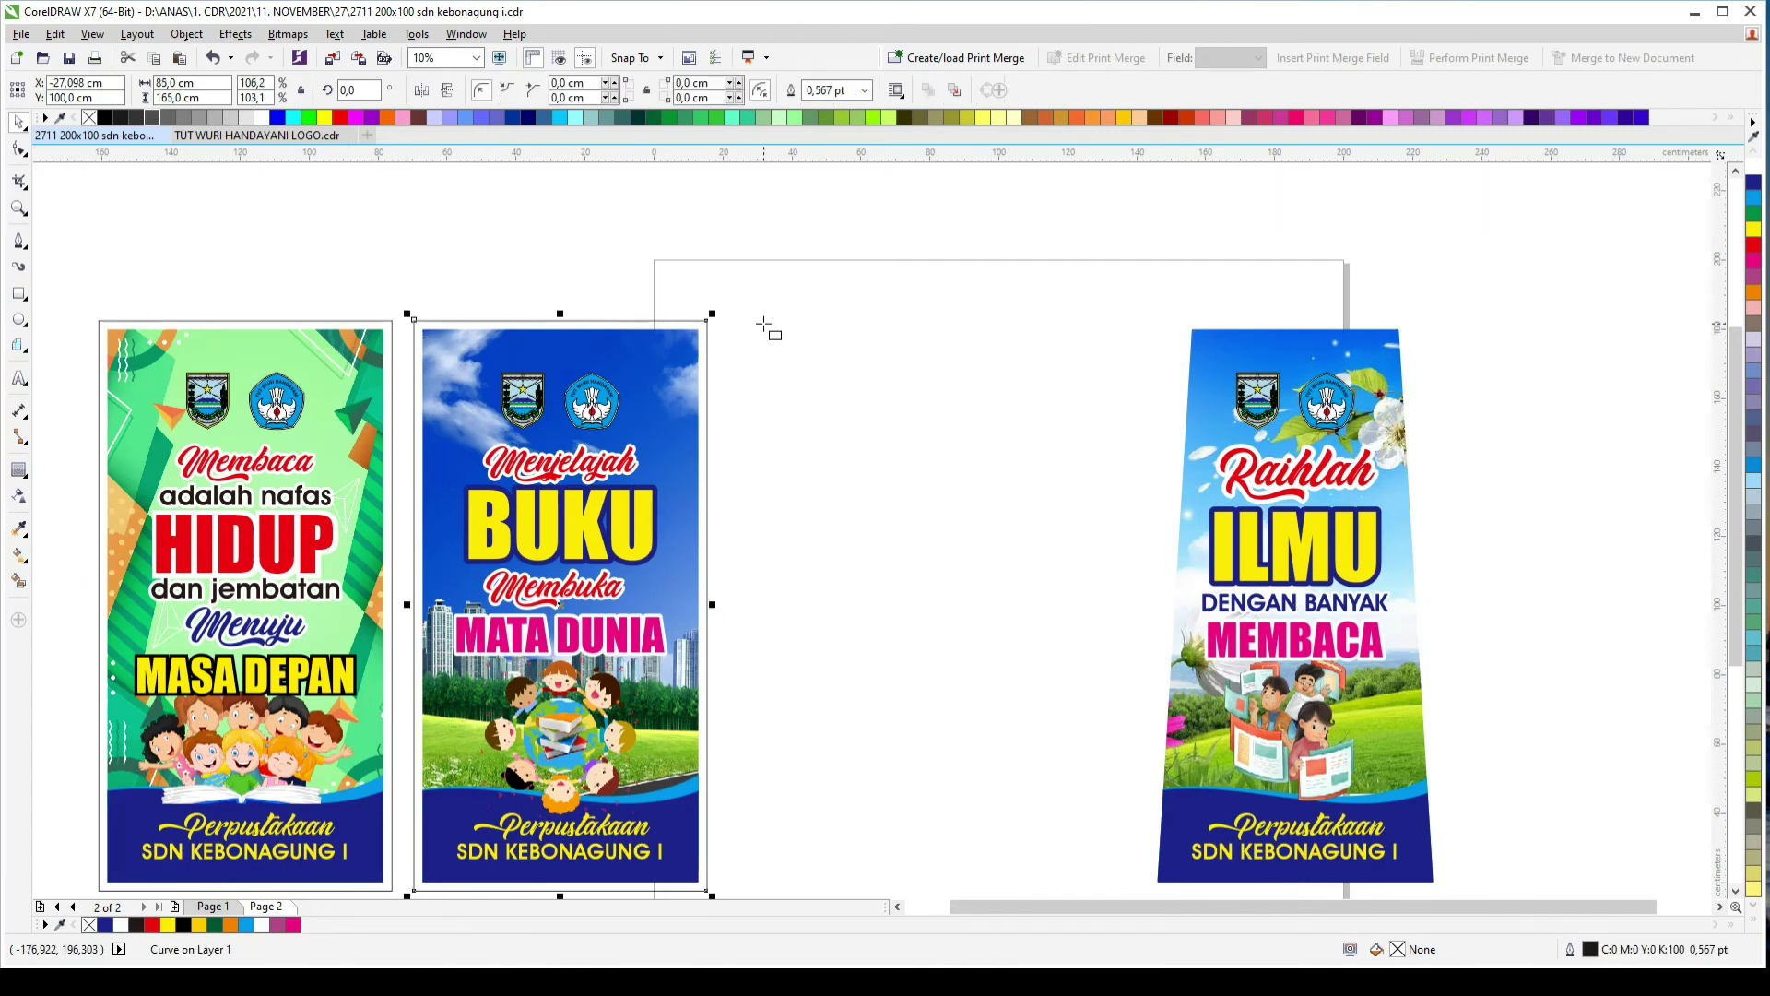
{"action": "left_click_drag", "start_coordinate": [762, 322], "coordinate": [861, 522]}
{"action": "type", "text": "1"}
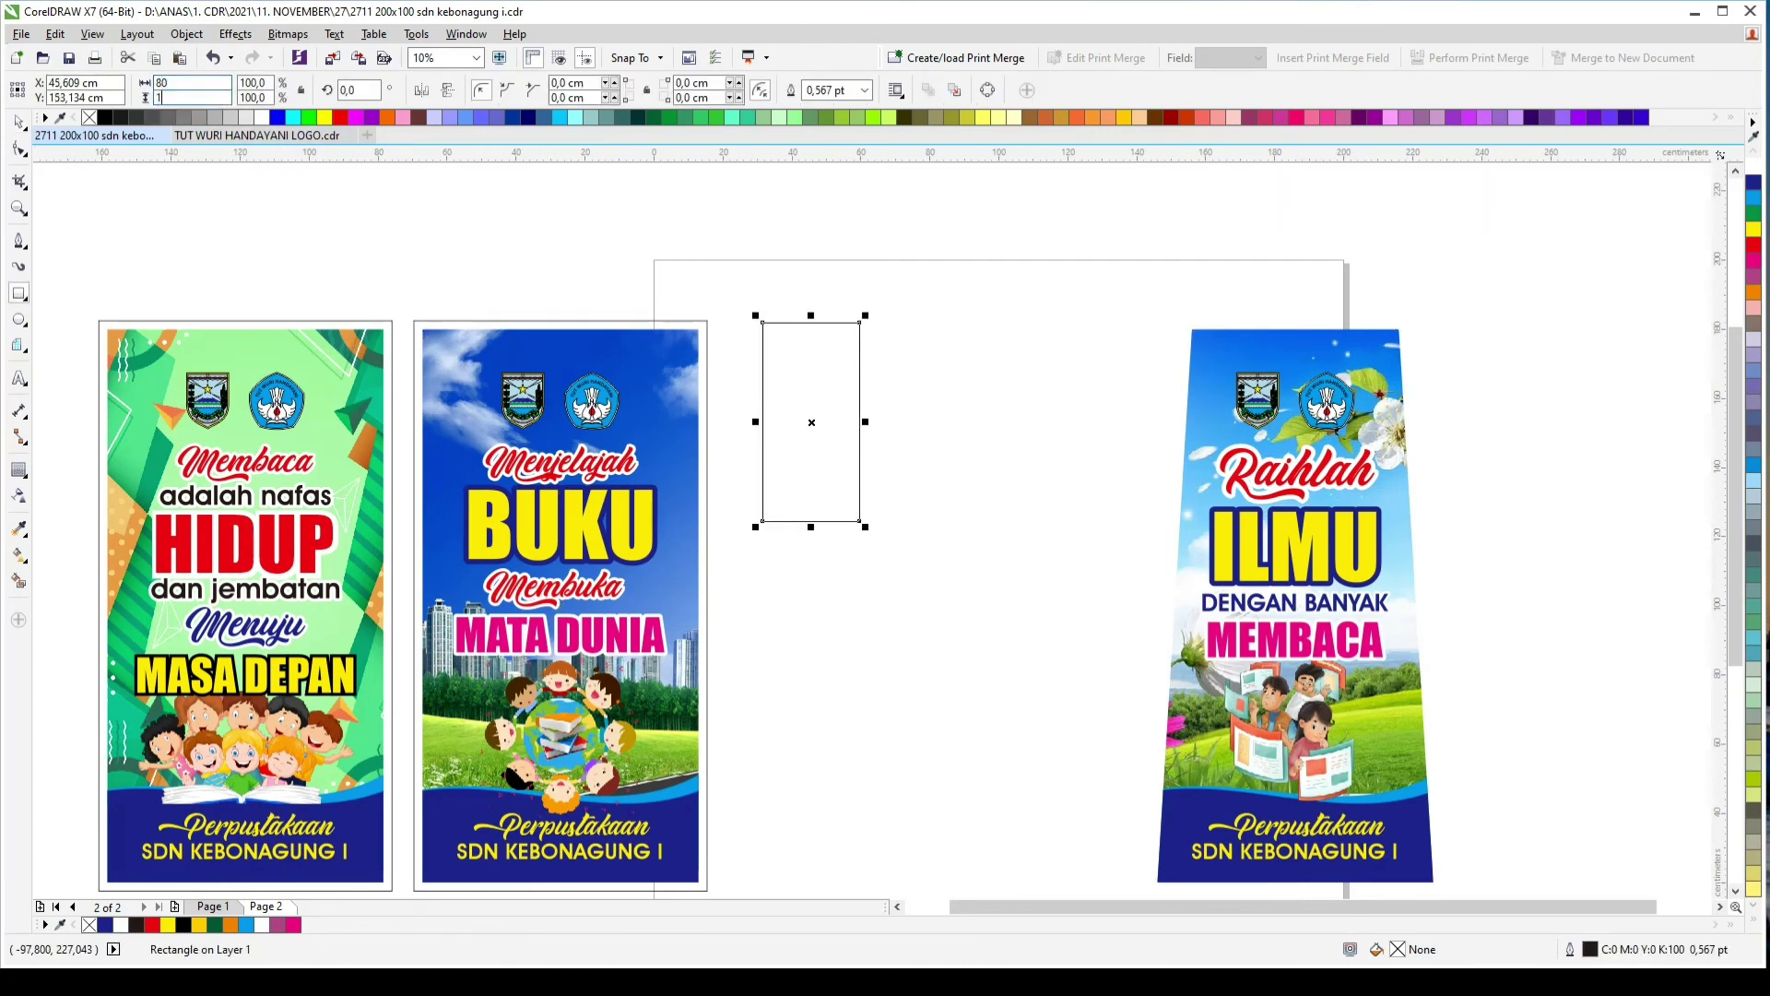
{"action": "type", "text": "60"}
{"action": "key", "text": "Return"}
Step: Position the new rectangle clear of the "BUKU" banner and align its top edge with that banner's outer frame
{"action": "left_click", "coordinate": [18, 123]}
{"action": "left_click_drag", "start_coordinate": [680, 336], "coordinate": [773, 336]}
{"action": "key", "text": "ctrl+z"}
{"action": "left_click_drag", "start_coordinate": [788, 262], "coordinate": [871, 262]}
{"action": "left_click", "coordinate": [599, 363], "text": "shift"}
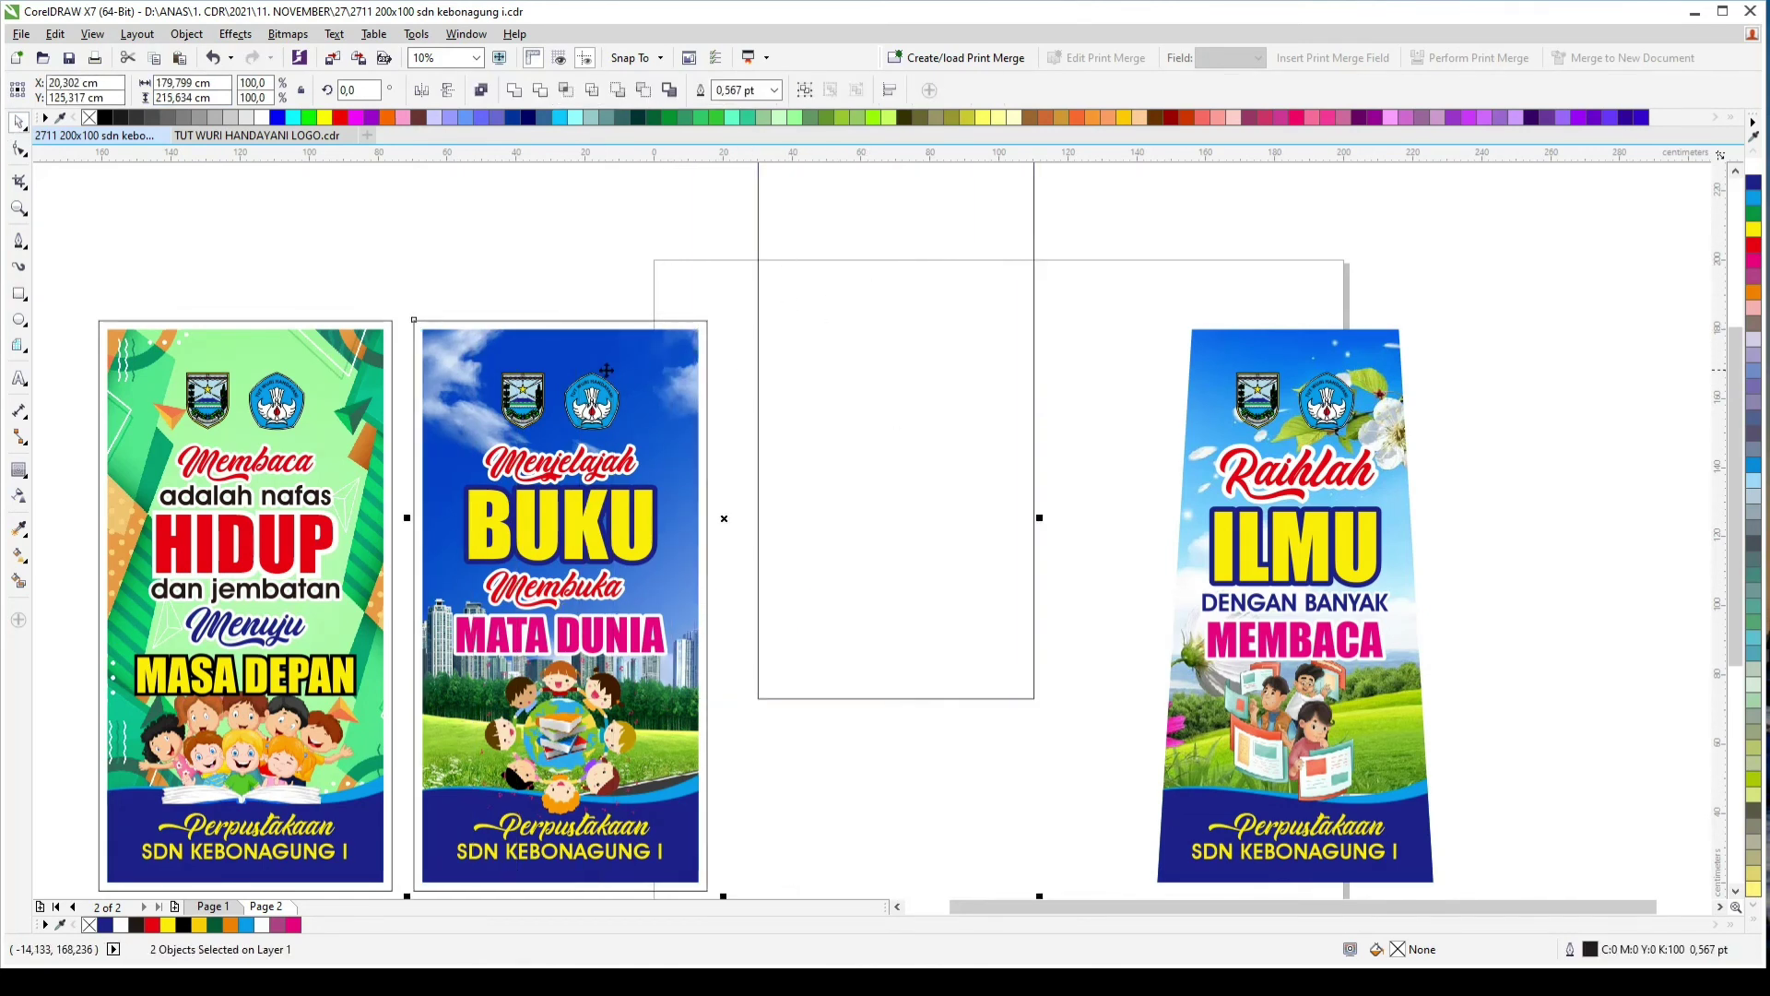
{"action": "key", "text": "t"}
{"action": "left_click", "coordinate": [760, 229]}
Step: Place the whole tapered "ILMU" banner inside the third 80 × 160 cm rectangle as a PowerClip
{"action": "left_click", "coordinate": [1238, 362]}
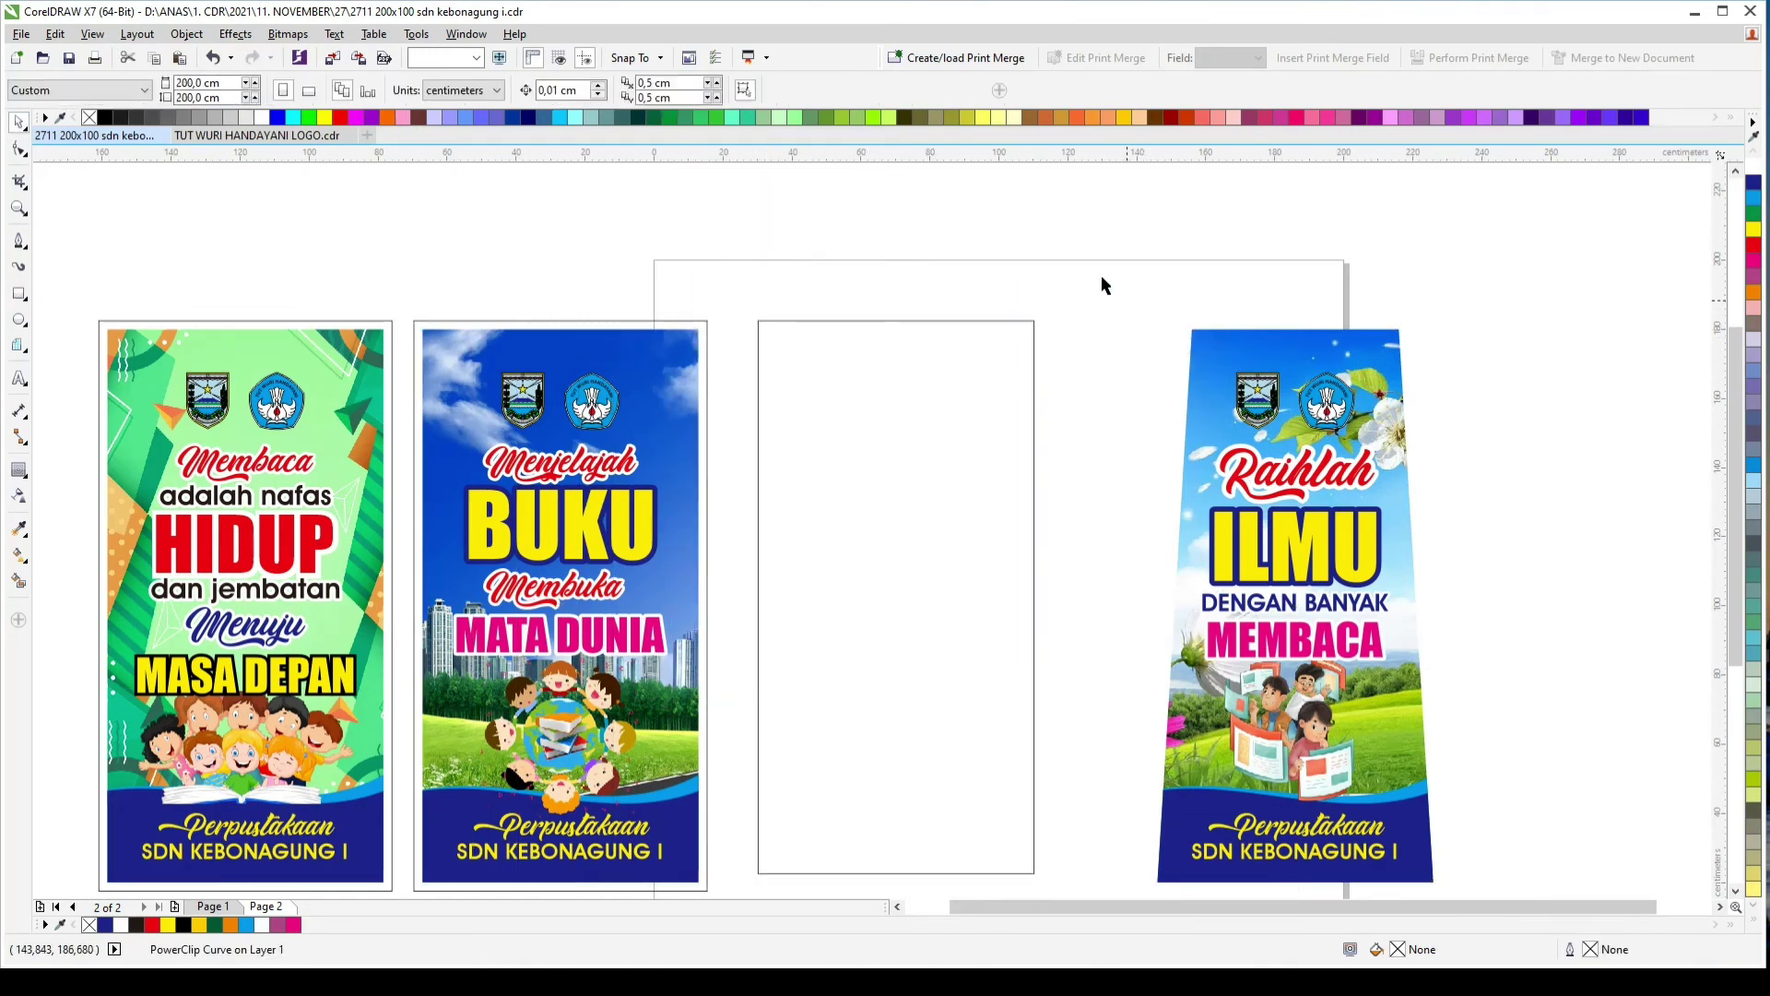
{"action": "left_click_drag", "start_coordinate": [1101, 275], "coordinate": [1494, 868]}
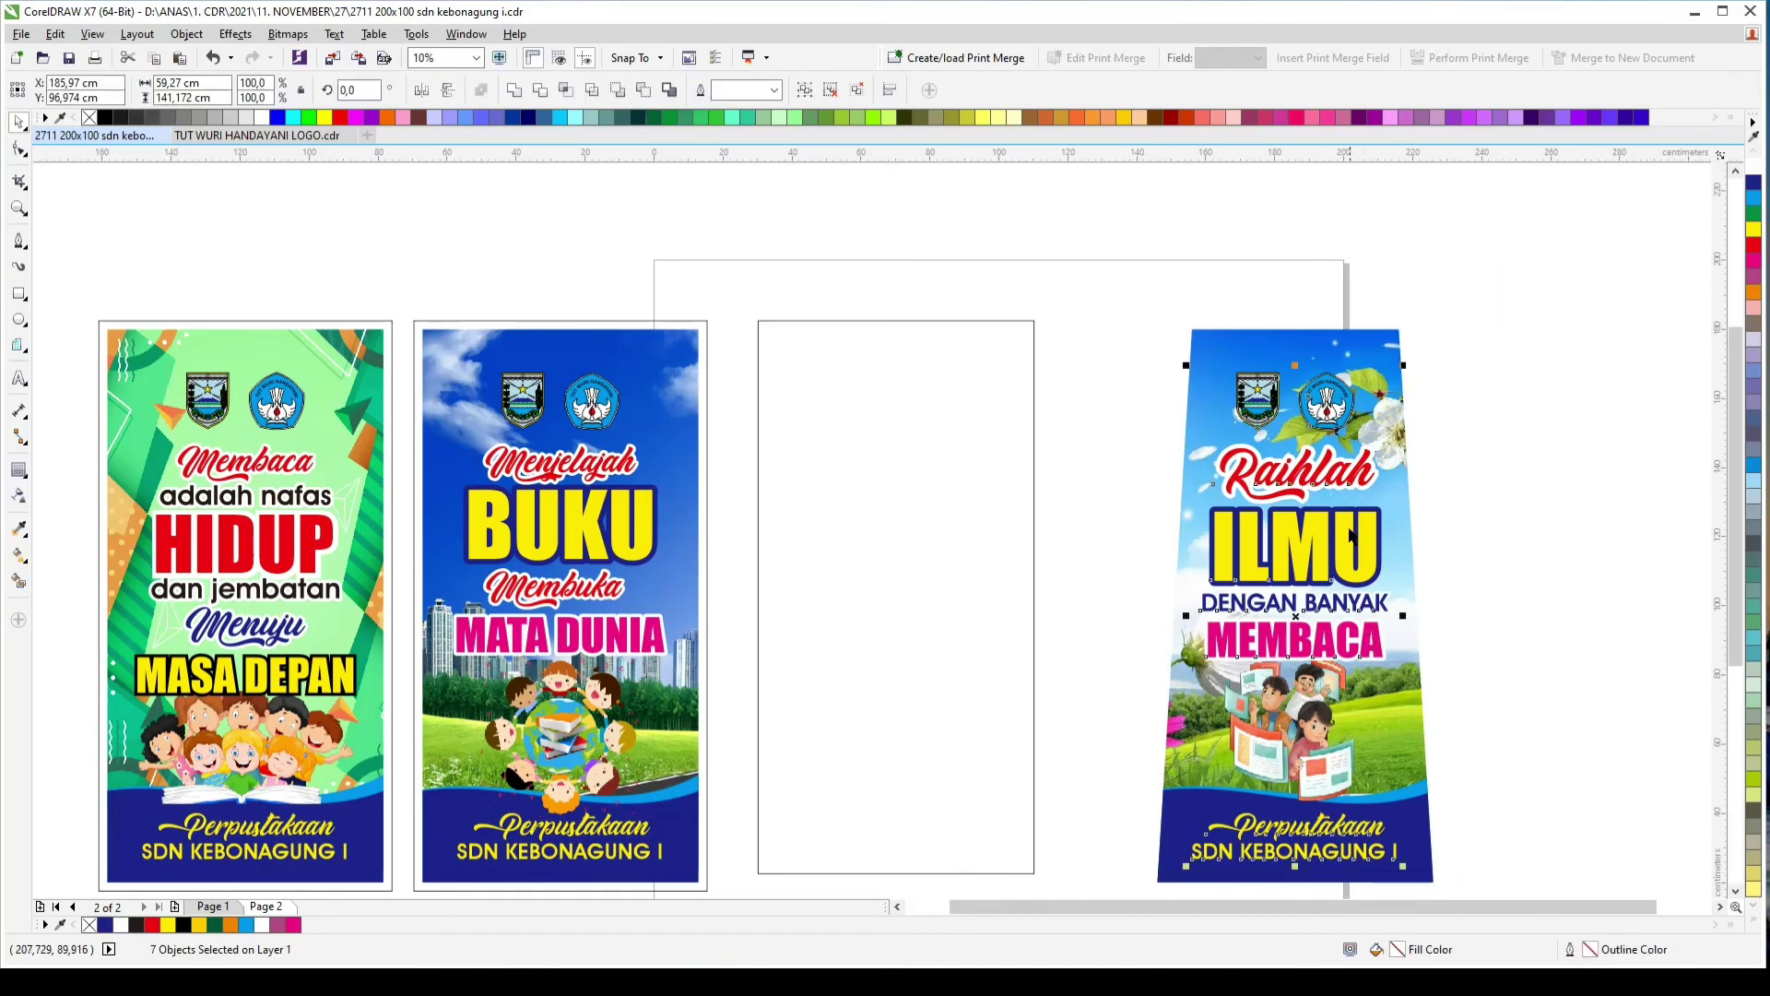
{"action": "left_click", "coordinate": [1320, 428]}
{"action": "left_click", "coordinate": [932, 414]}
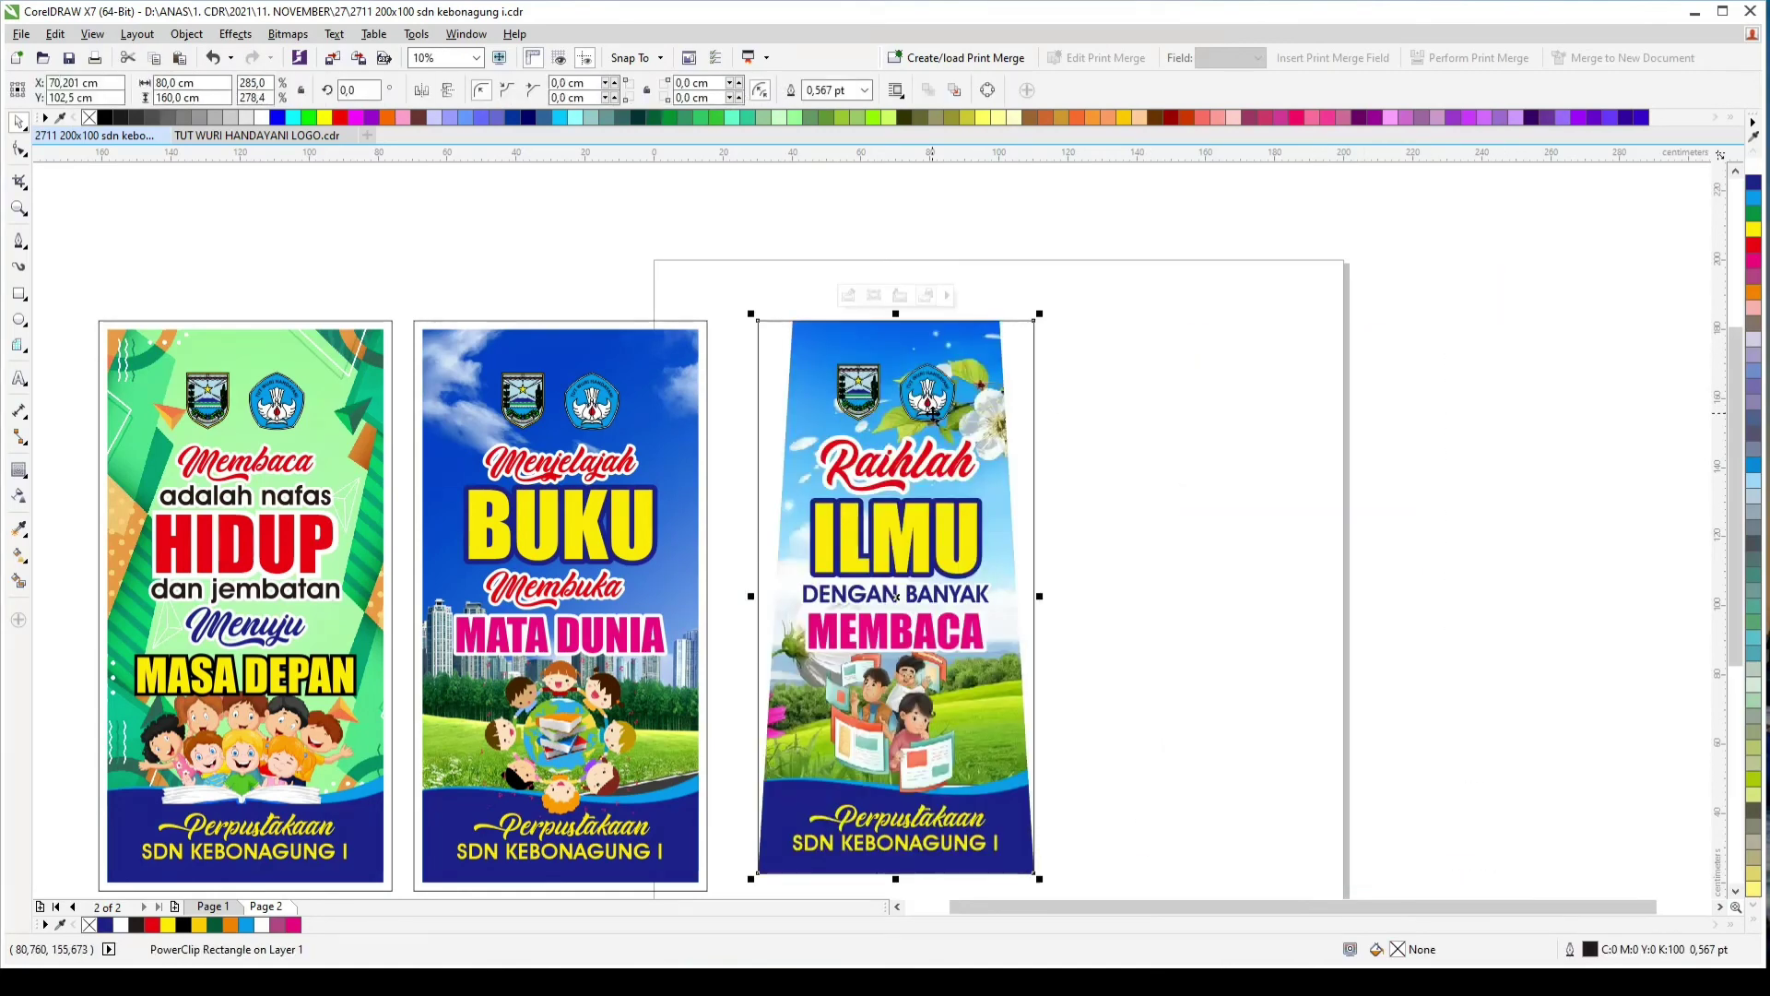
Step: Release the "ILMU" banner's background from its tapered frame within the PowerClip and enlarge the picture slightly to fill the rectangle
{"action": "left_click", "coordinate": [966, 337], "text": "ctrl"}
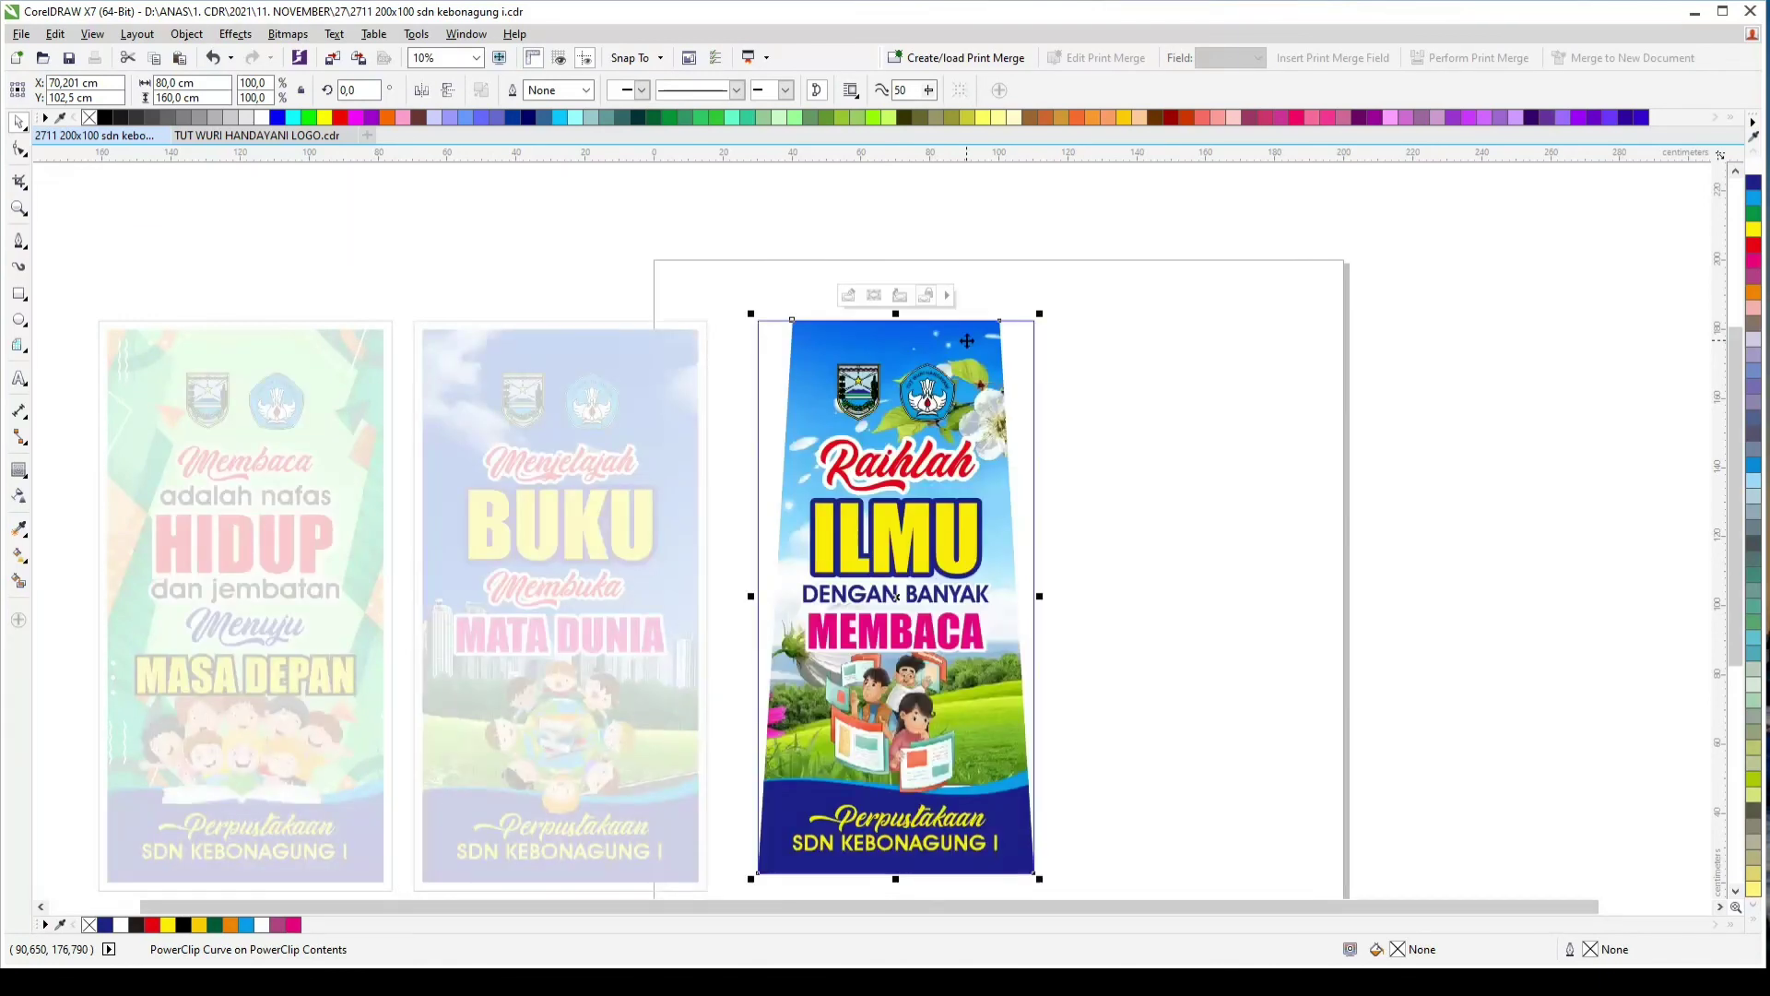
{"action": "key", "text": "ctrl+a"}
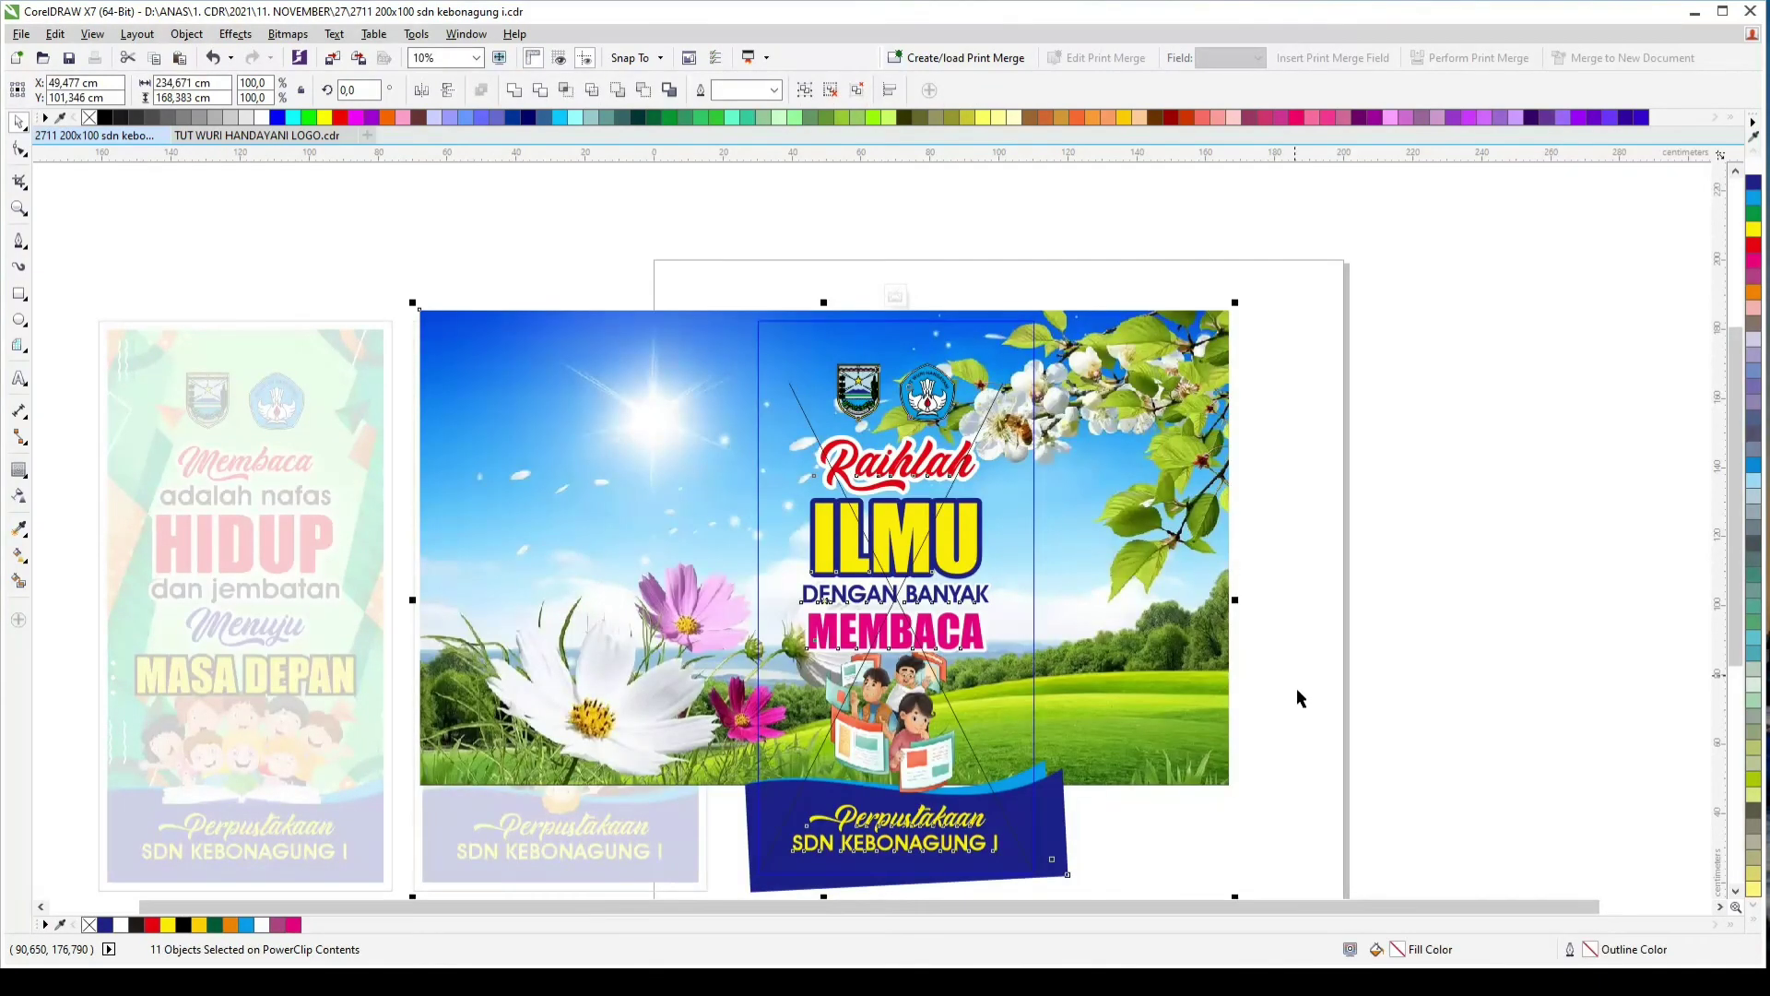
{"action": "left_click", "coordinate": [1098, 710]}
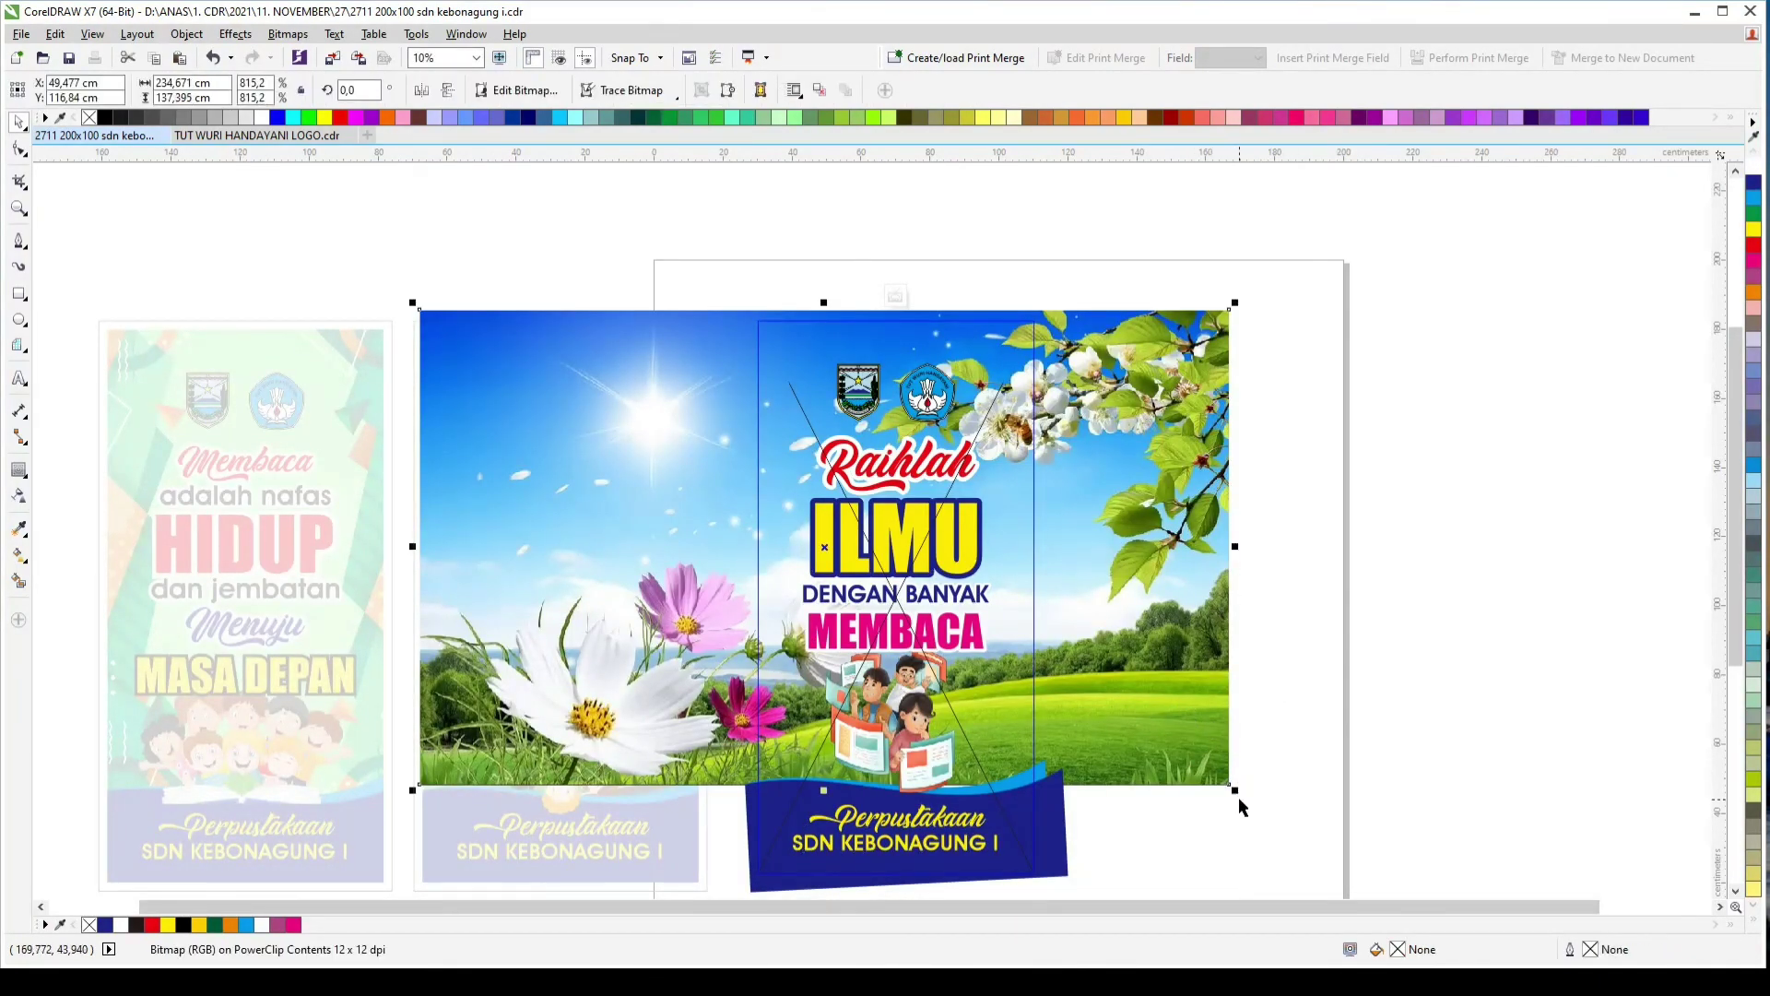
{"action": "left_click_drag", "start_coordinate": [1237, 799], "coordinate": [1289, 784]}
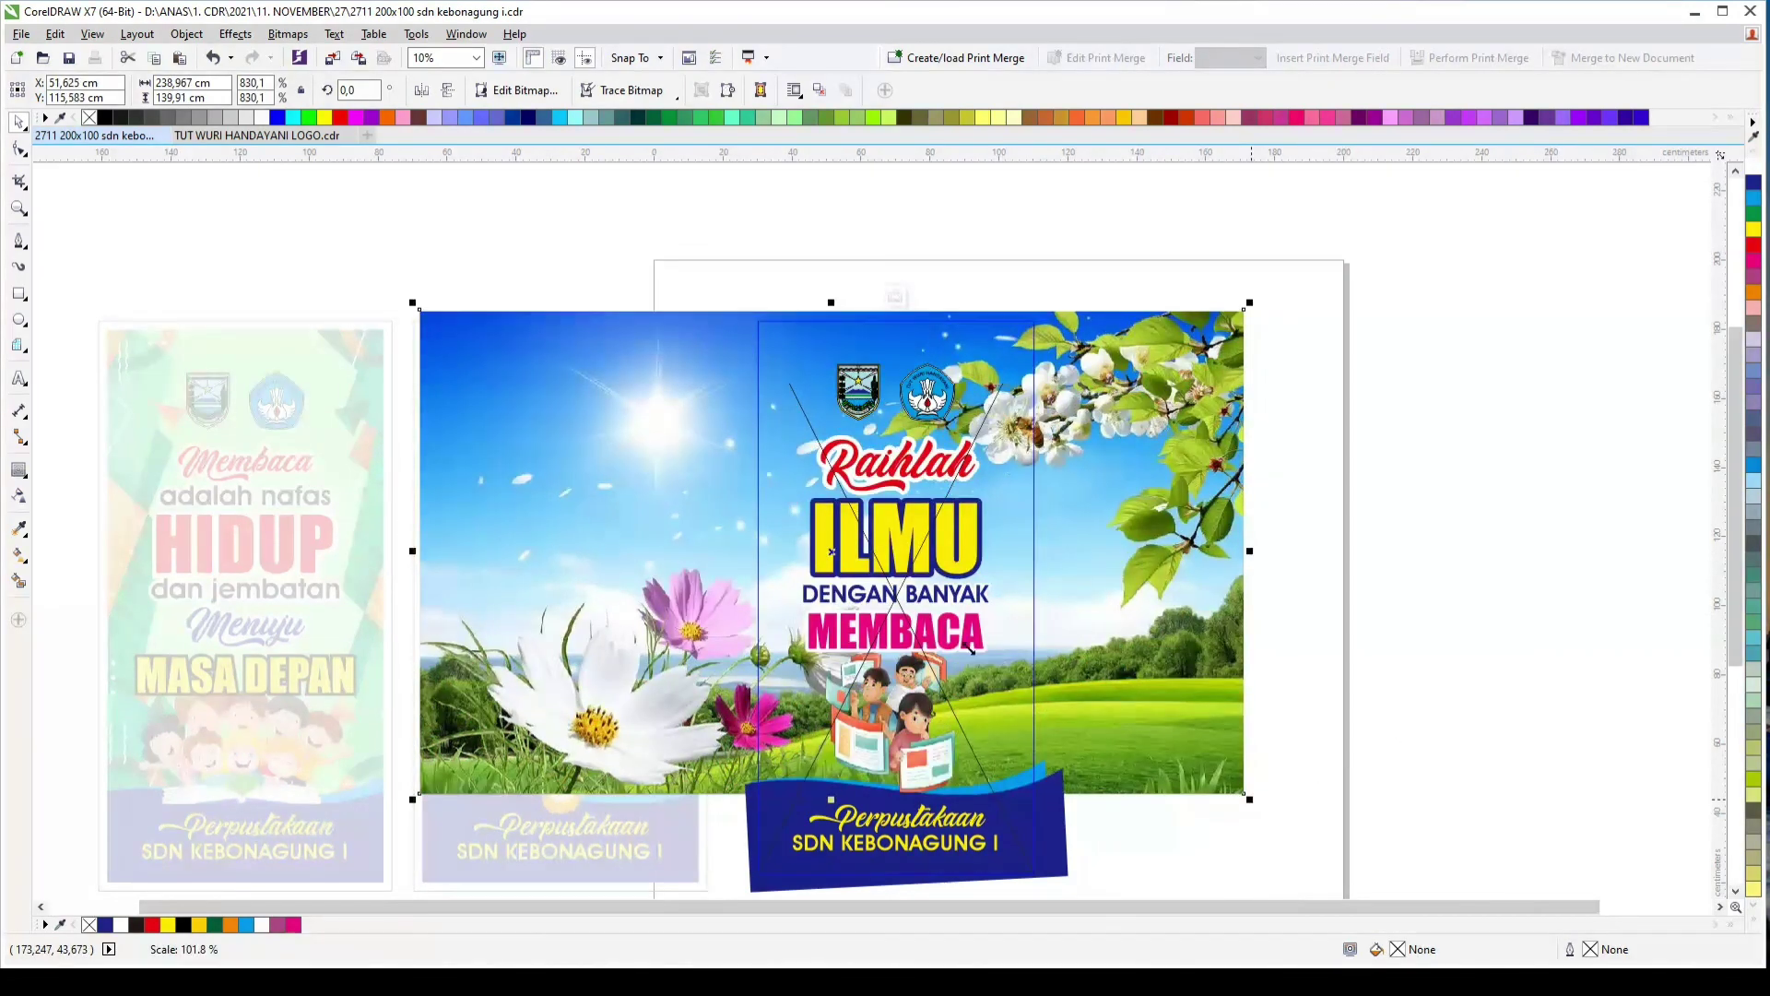
{"action": "left_click", "coordinate": [994, 400]}
{"action": "key", "text": "Escape"}
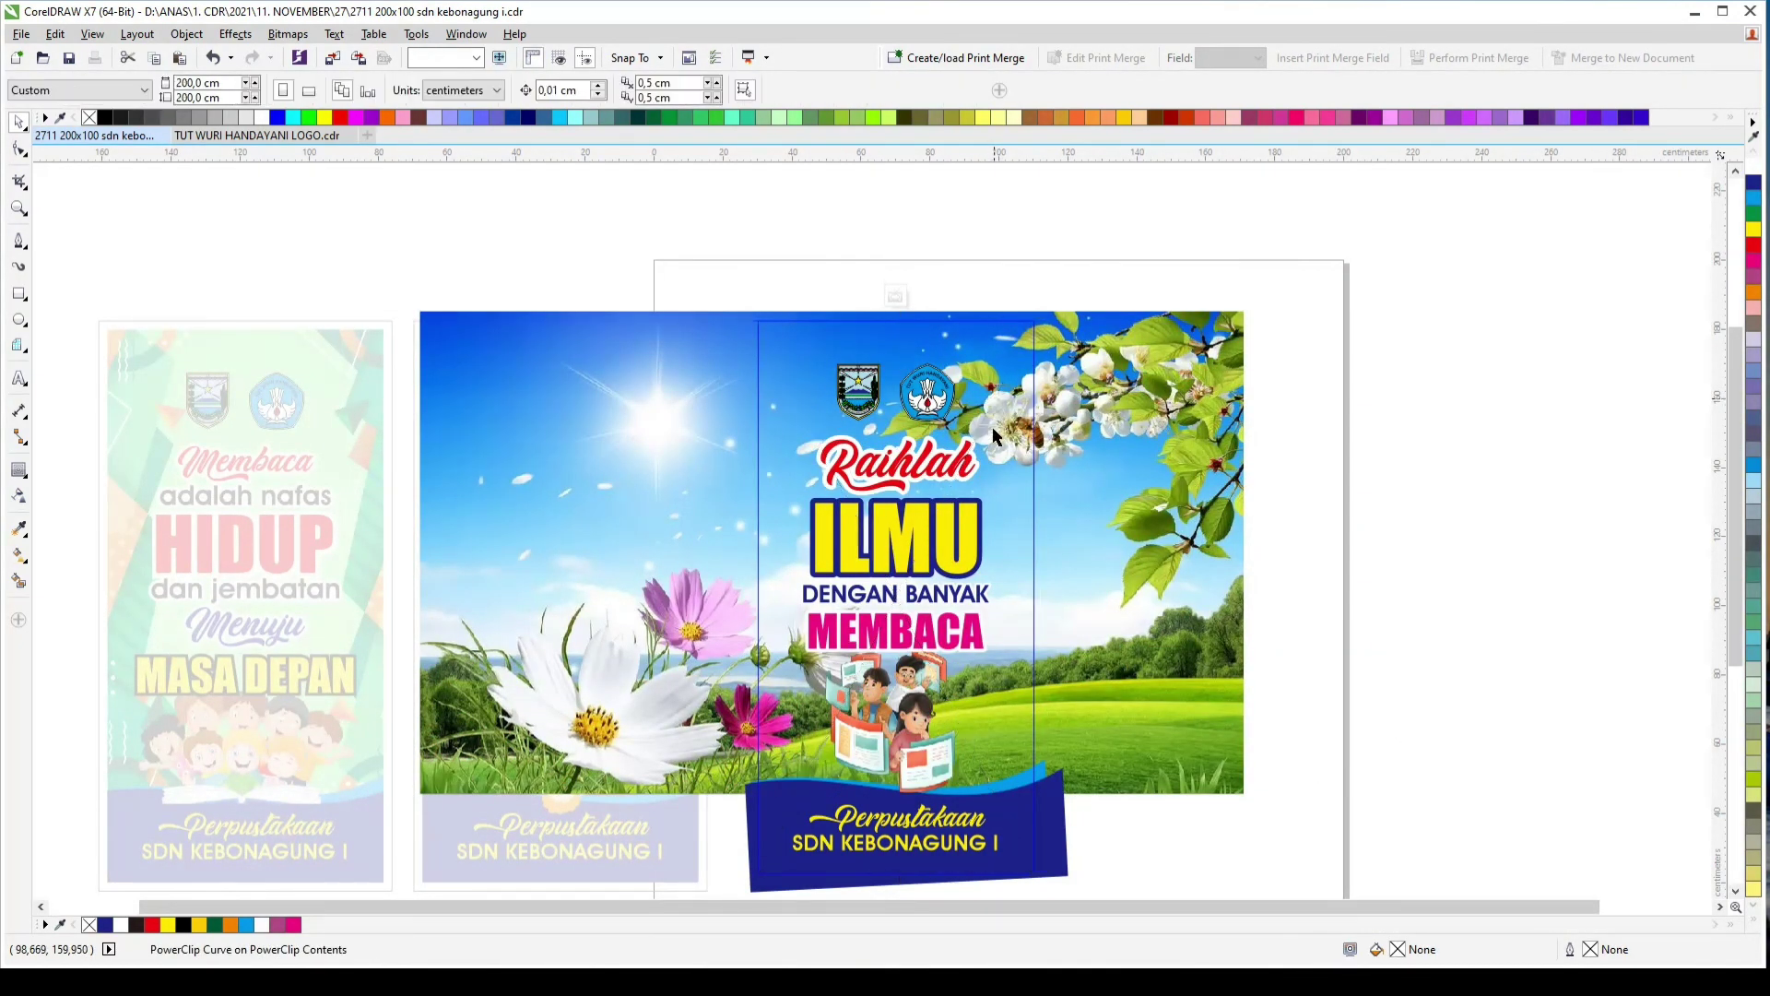
{"action": "left_click", "coordinate": [895, 296]}
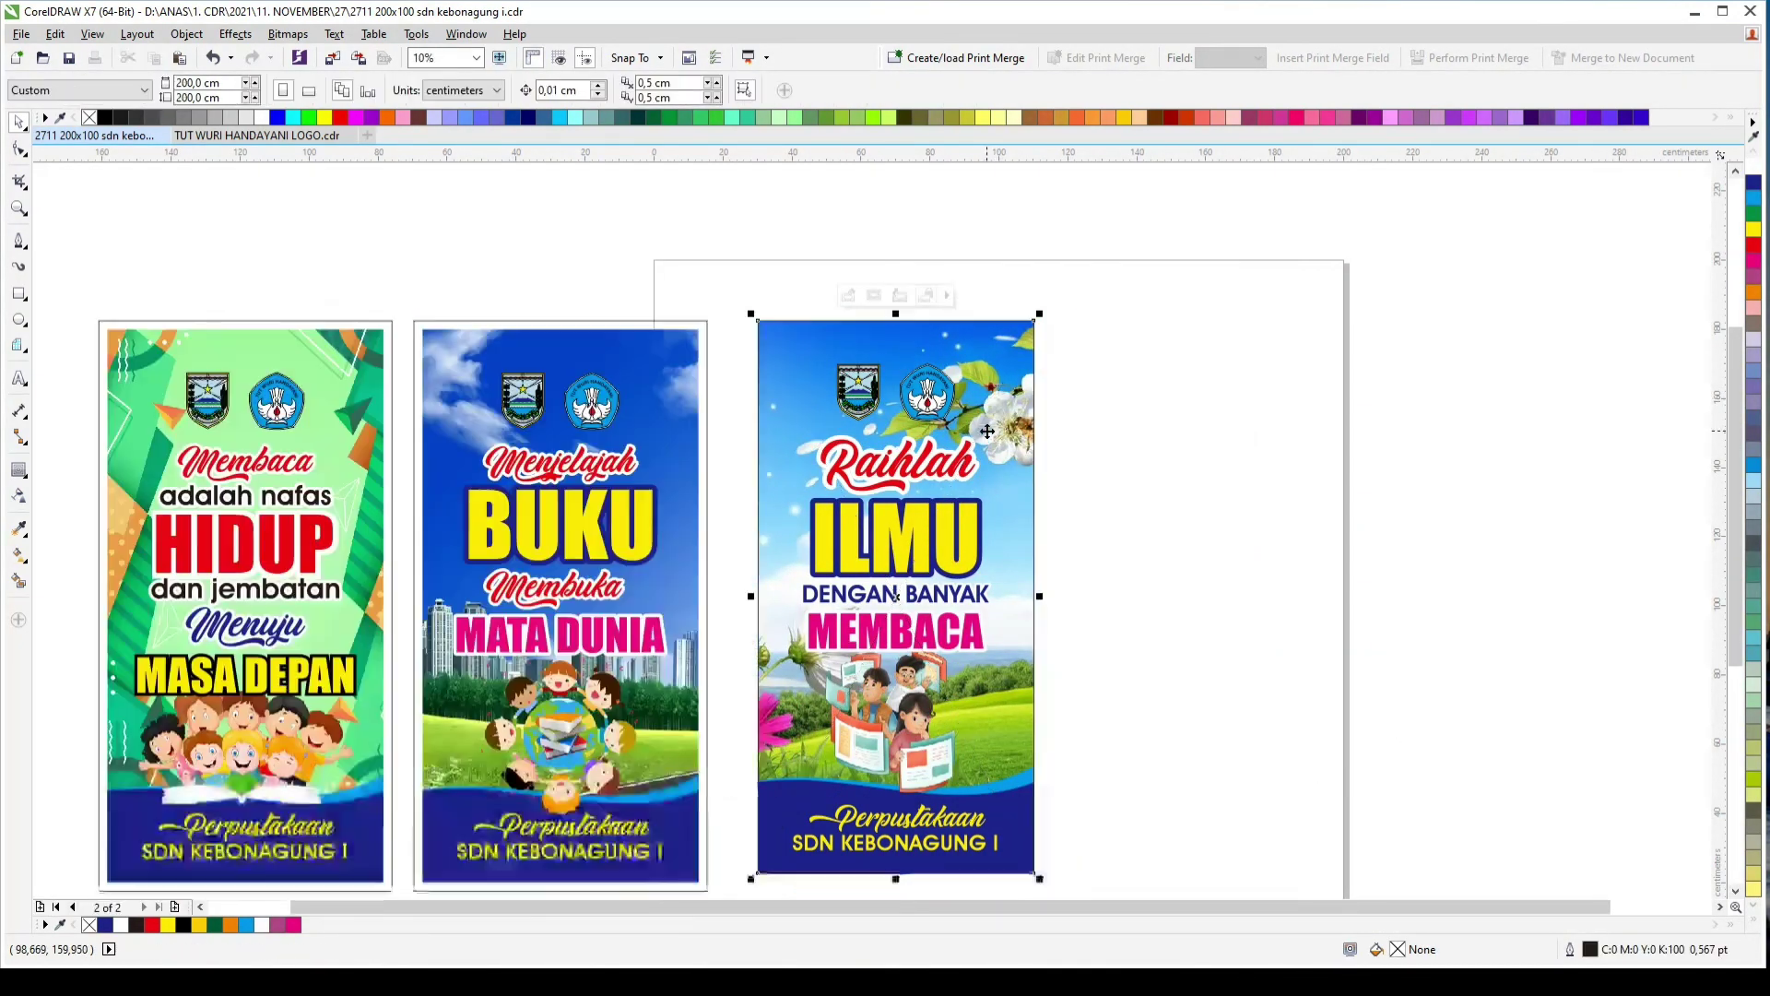
Step: Remove the "ILMU" banner's outline and add a centred 85 × 165 cm outline frame around it
{"action": "right_click", "coordinate": [88, 117]}
{"action": "key", "text": "ctrl+q"}
{"action": "left_click", "coordinate": [203, 83]}
{"action": "type", "text": "5"}
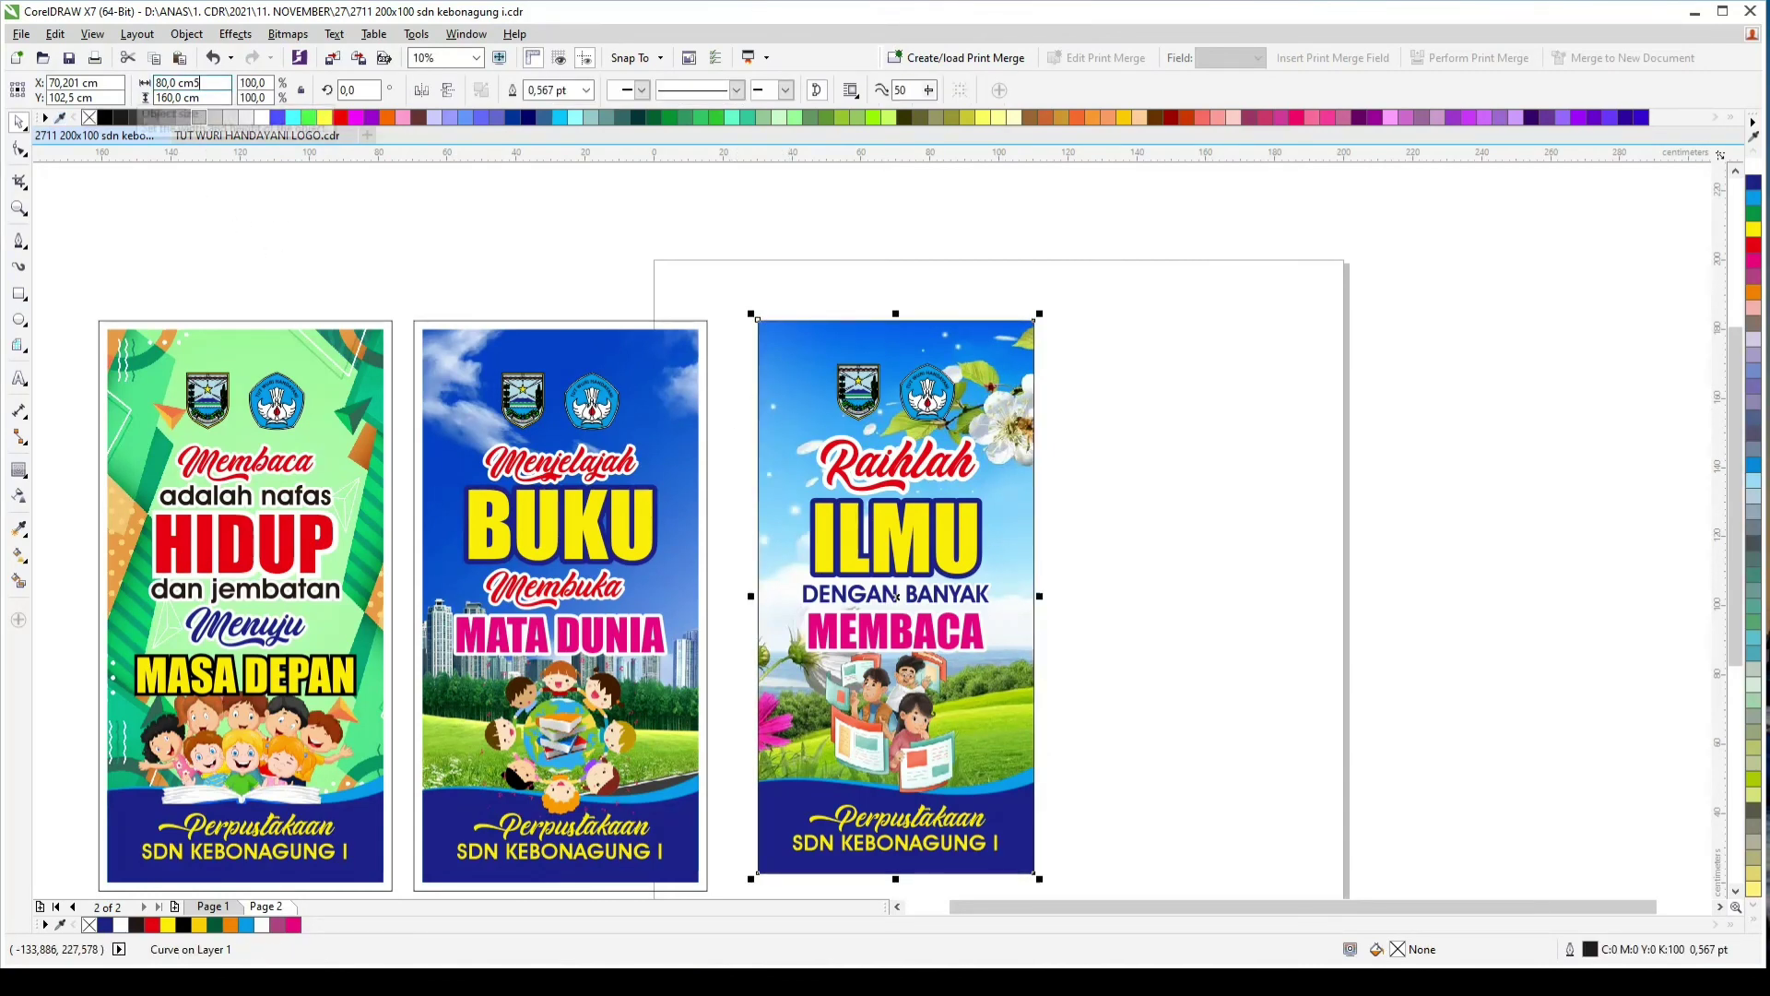
{"action": "left_click", "coordinate": [205, 97]}
{"action": "type", "text": "5"}
{"action": "key", "text": "Return"}
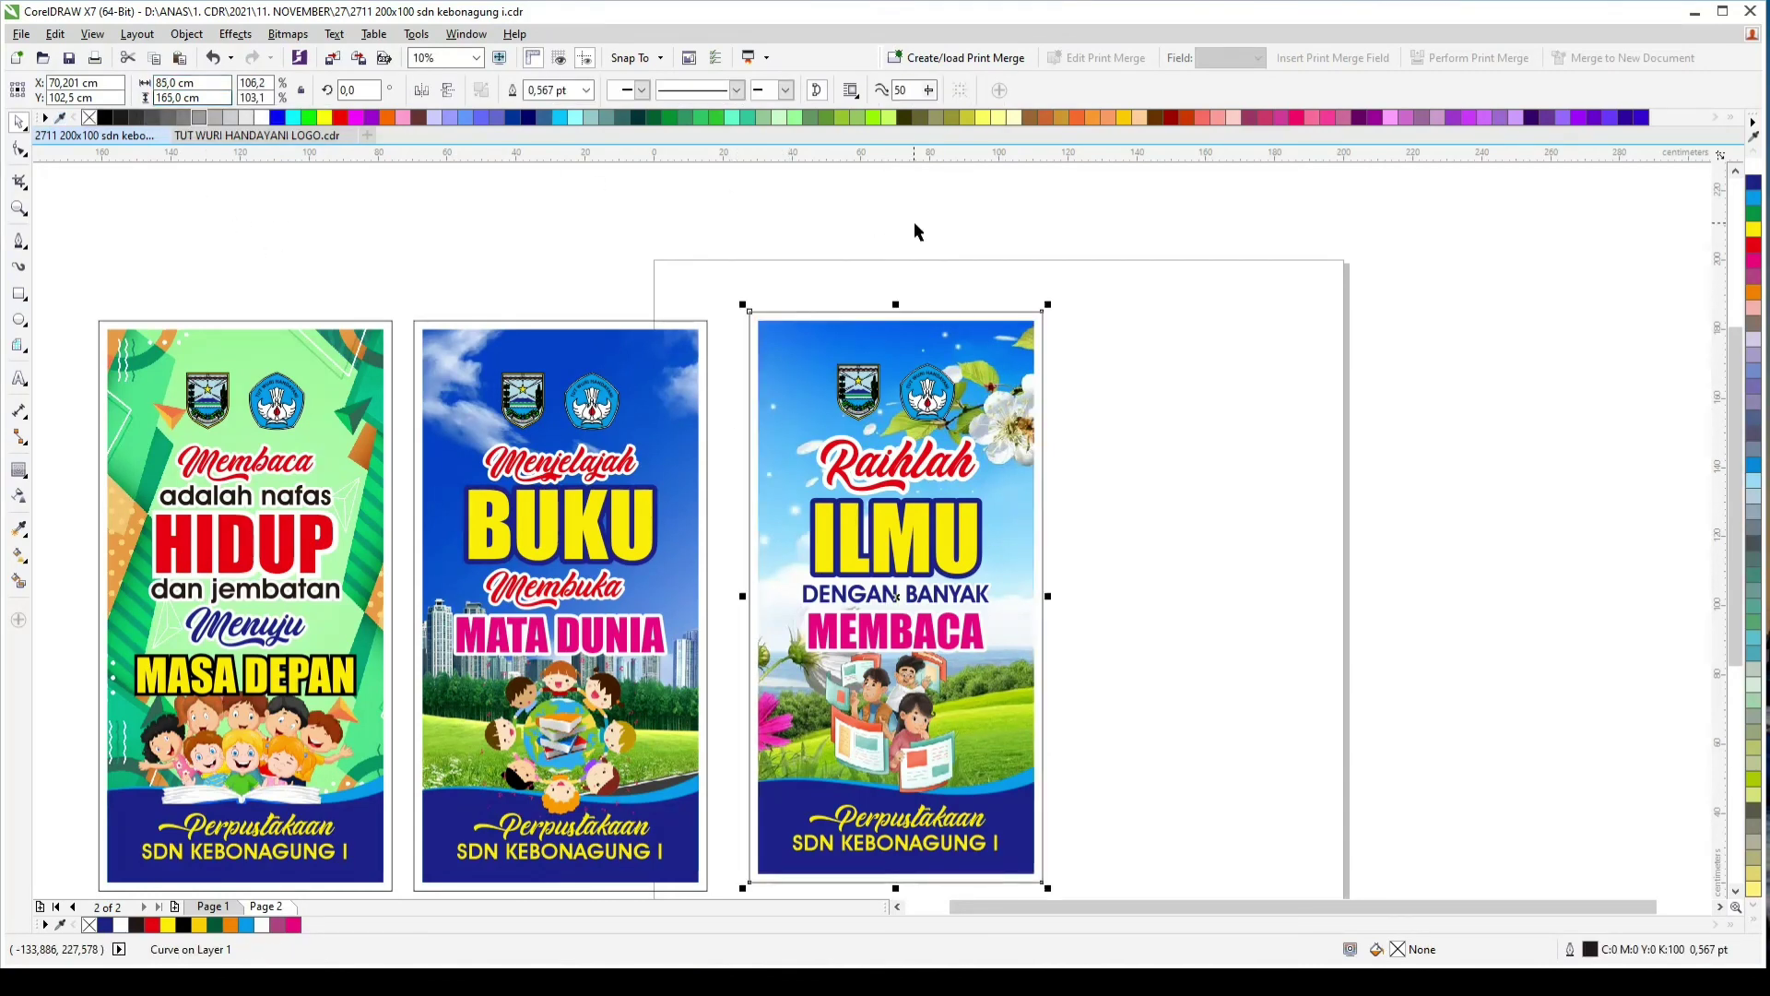
Step: Move the "ILMU" banner together with its outline frame flush against the outer frame of the "BUKU" banner, top edges aligned
{"action": "key", "text": "F4"}
{"action": "left_click", "coordinate": [1073, 290]}
{"action": "scroll", "coordinate": [1072, 291], "scroll_direction": "down", "scroll_amount": 2}
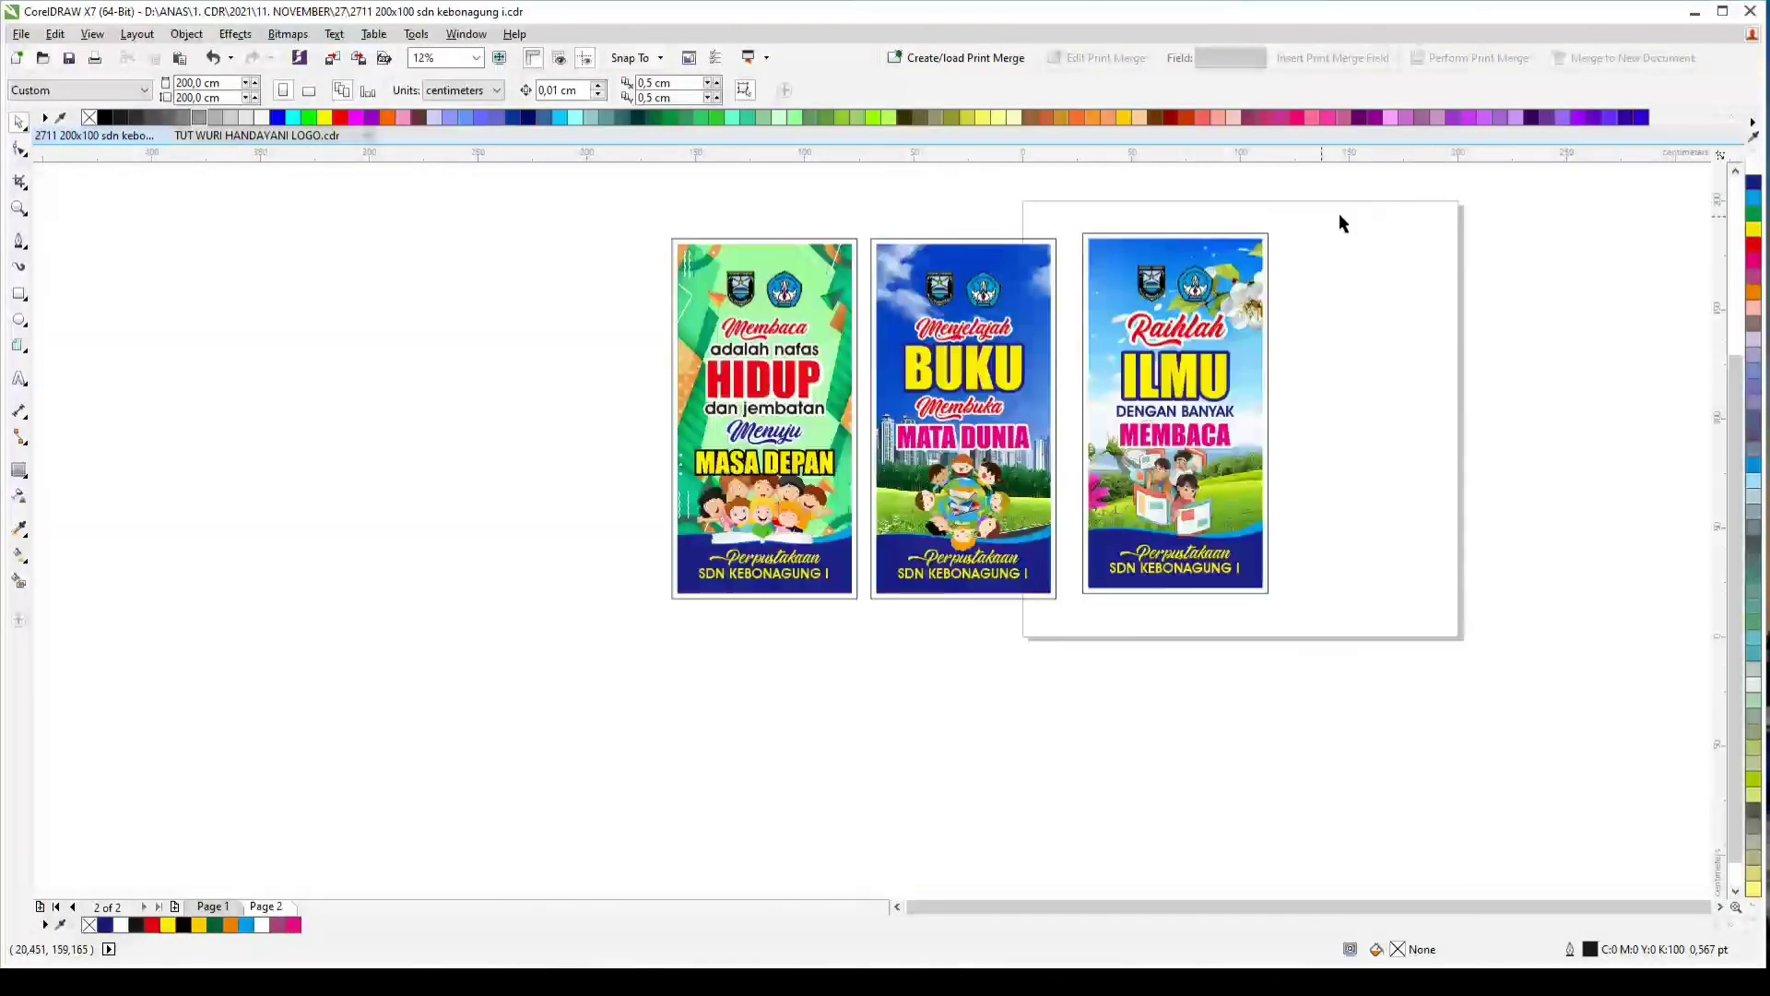
{"action": "left_click_drag", "start_coordinate": [1439, 184], "coordinate": [1033, 626]}
{"action": "scroll", "coordinate": [1087, 240], "scroll_direction": "up", "scroll_amount": 2}
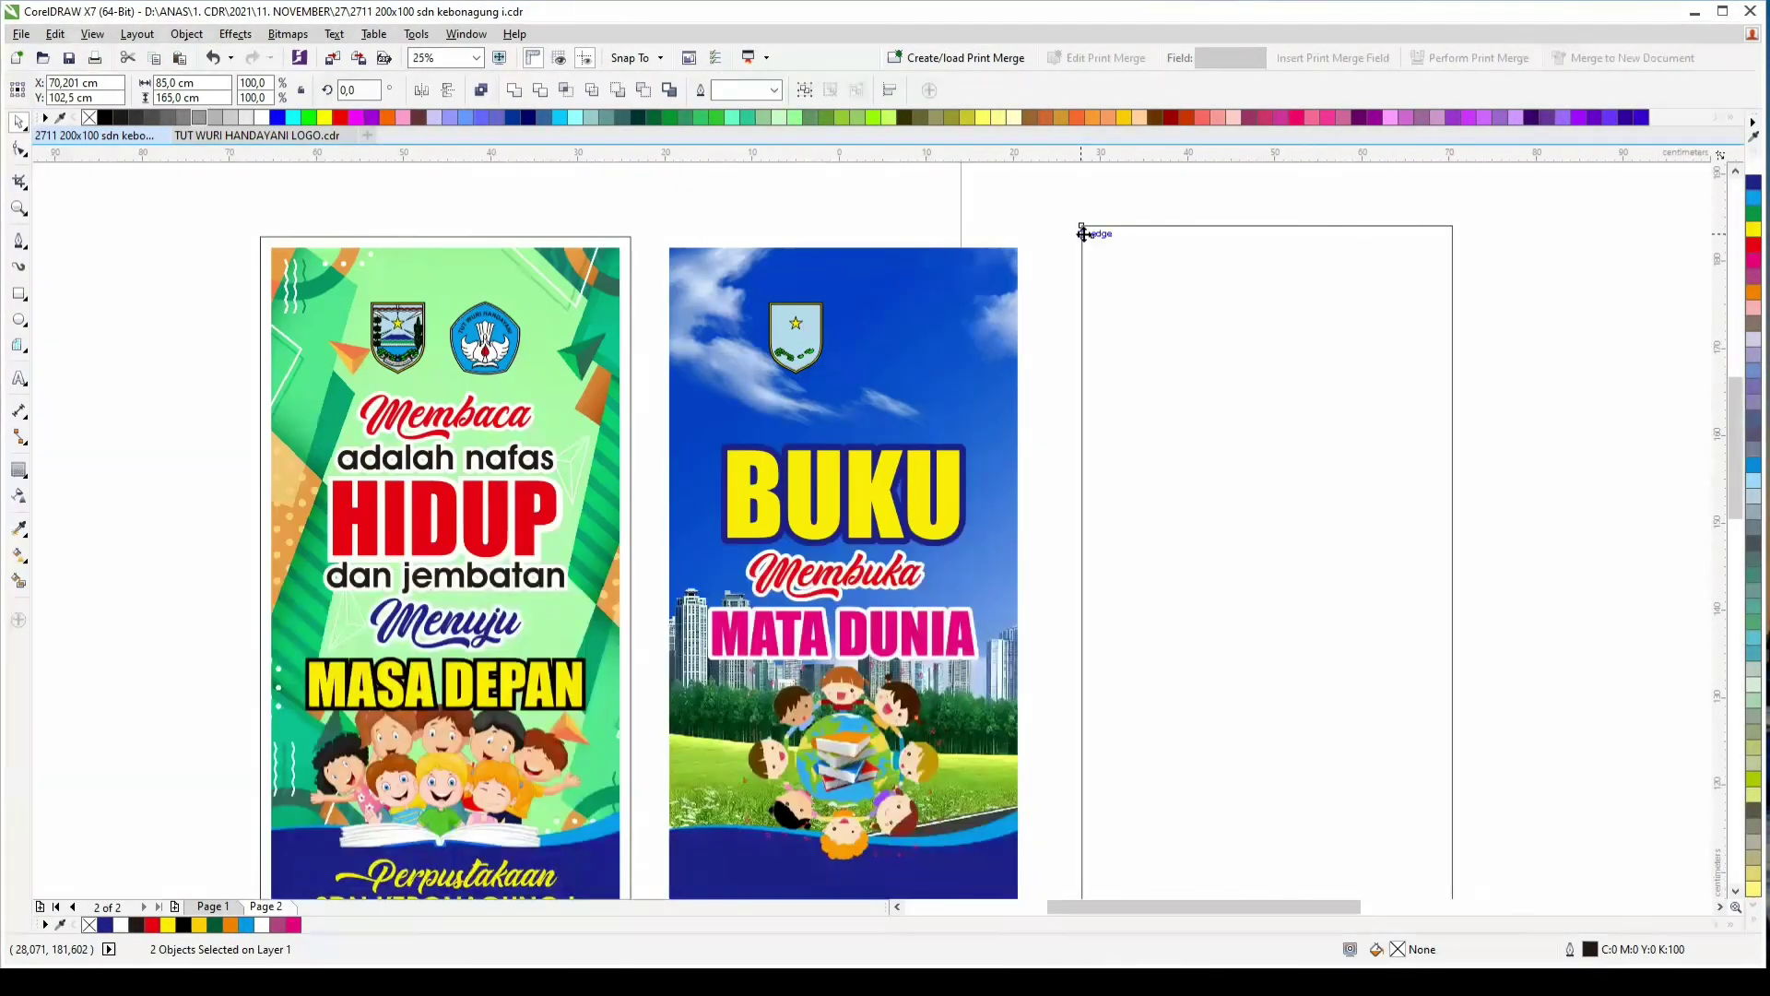
{"action": "scroll", "coordinate": [1083, 233], "scroll_direction": "up", "scroll_amount": 1}
{"action": "left_click_drag", "start_coordinate": [1077, 200], "coordinate": [869, 245]}
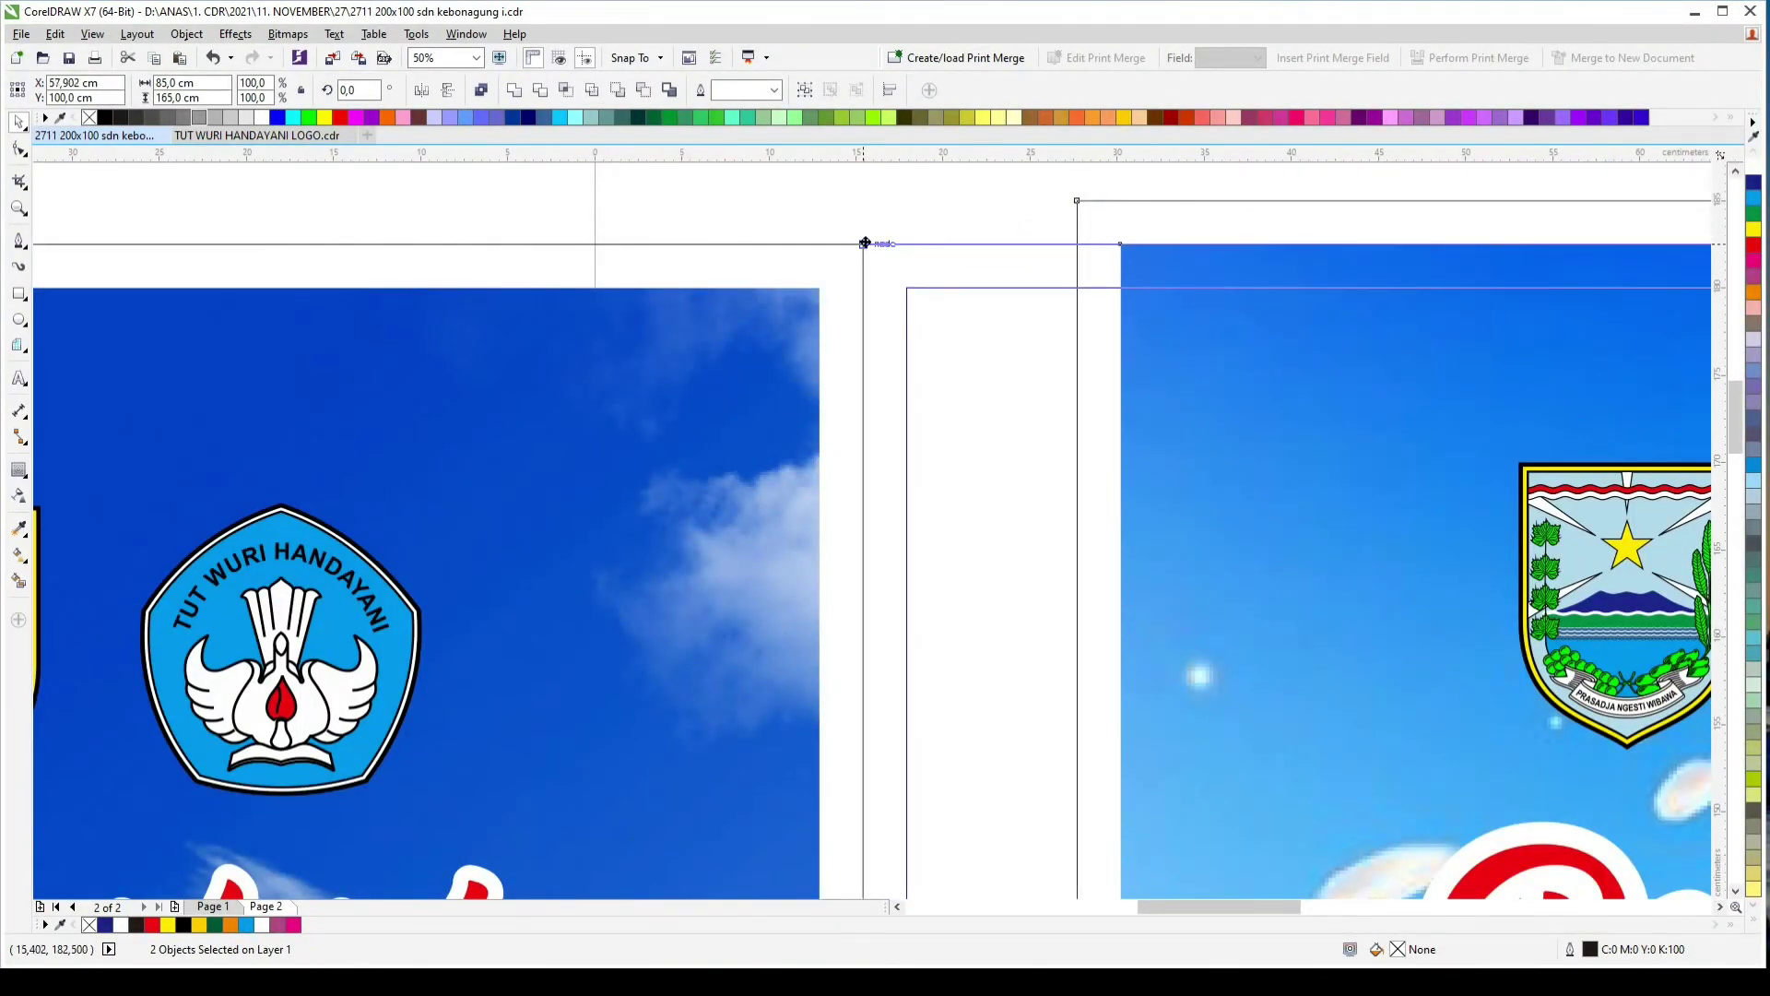
Step: Move the "BUKU" and "ILMU" banners with their frames together so they sit flush against the "HIDUP" banner's outer frame
{"action": "scroll", "coordinate": [917, 268], "scroll_direction": "down", "scroll_amount": 2}
{"action": "left_click_drag", "start_coordinate": [1276, 188], "coordinate": [833, 613]}
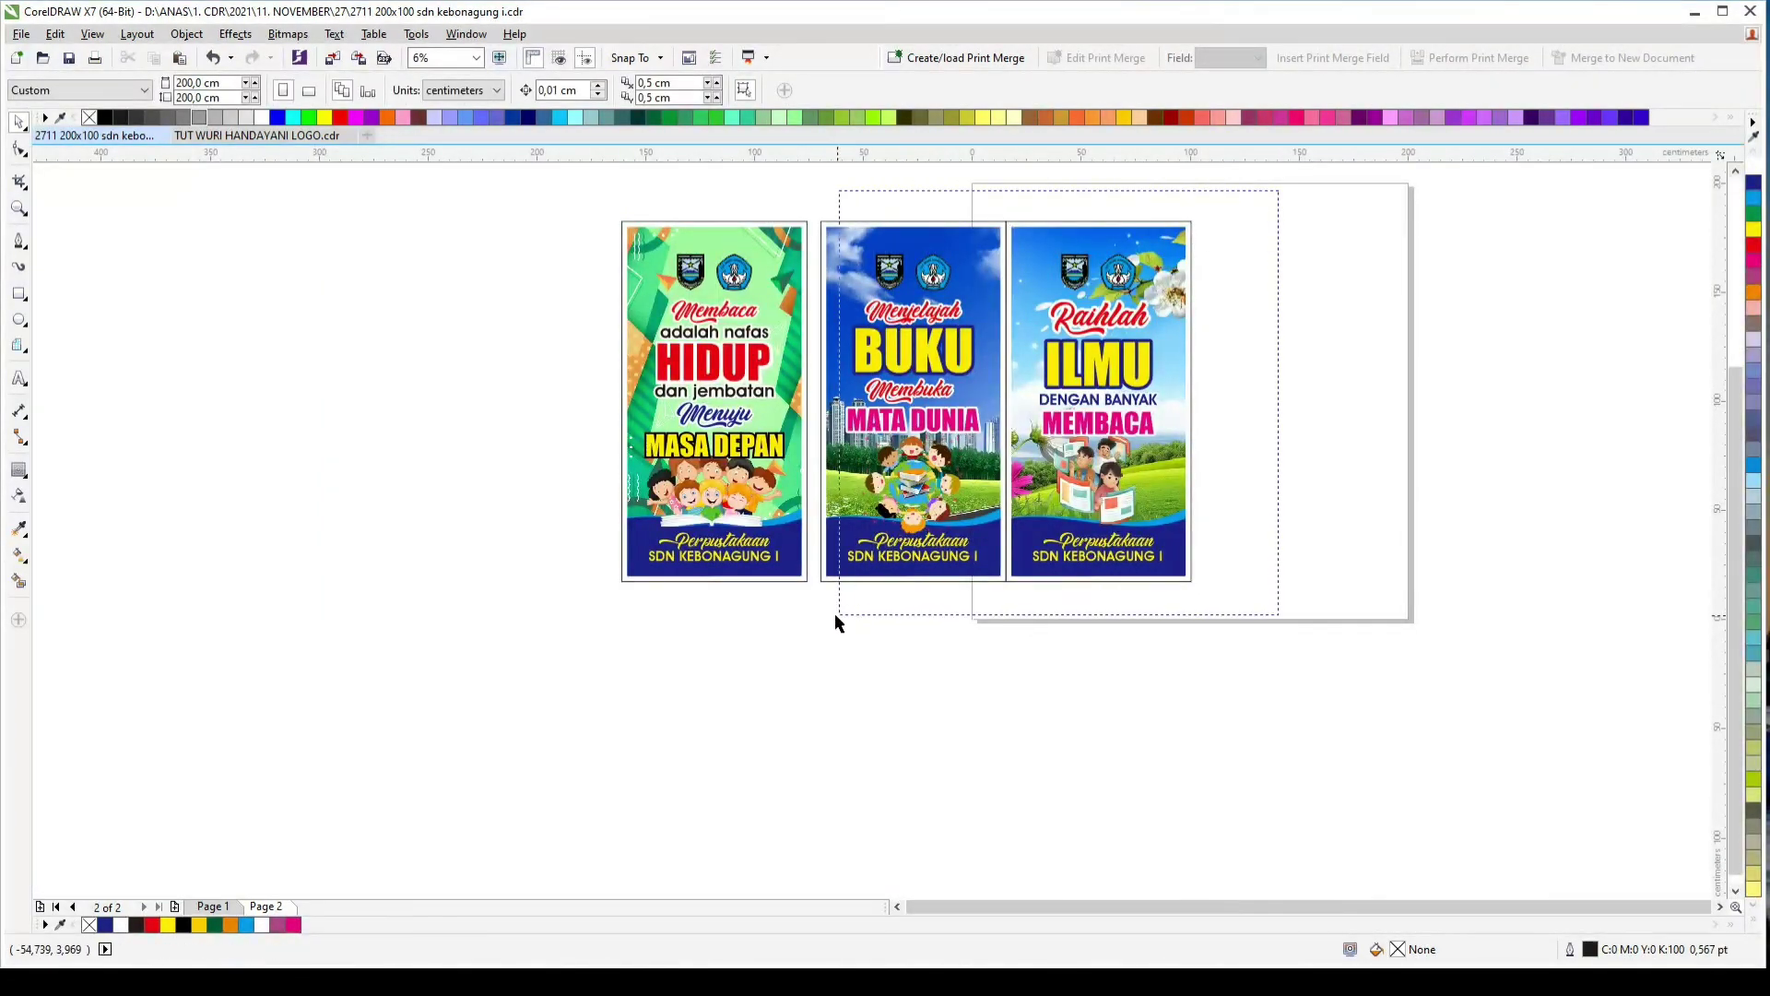
{"action": "scroll", "coordinate": [823, 221], "scroll_direction": "up", "scroll_amount": 1}
{"action": "scroll", "coordinate": [824, 222], "scroll_direction": "up", "scroll_amount": 1}
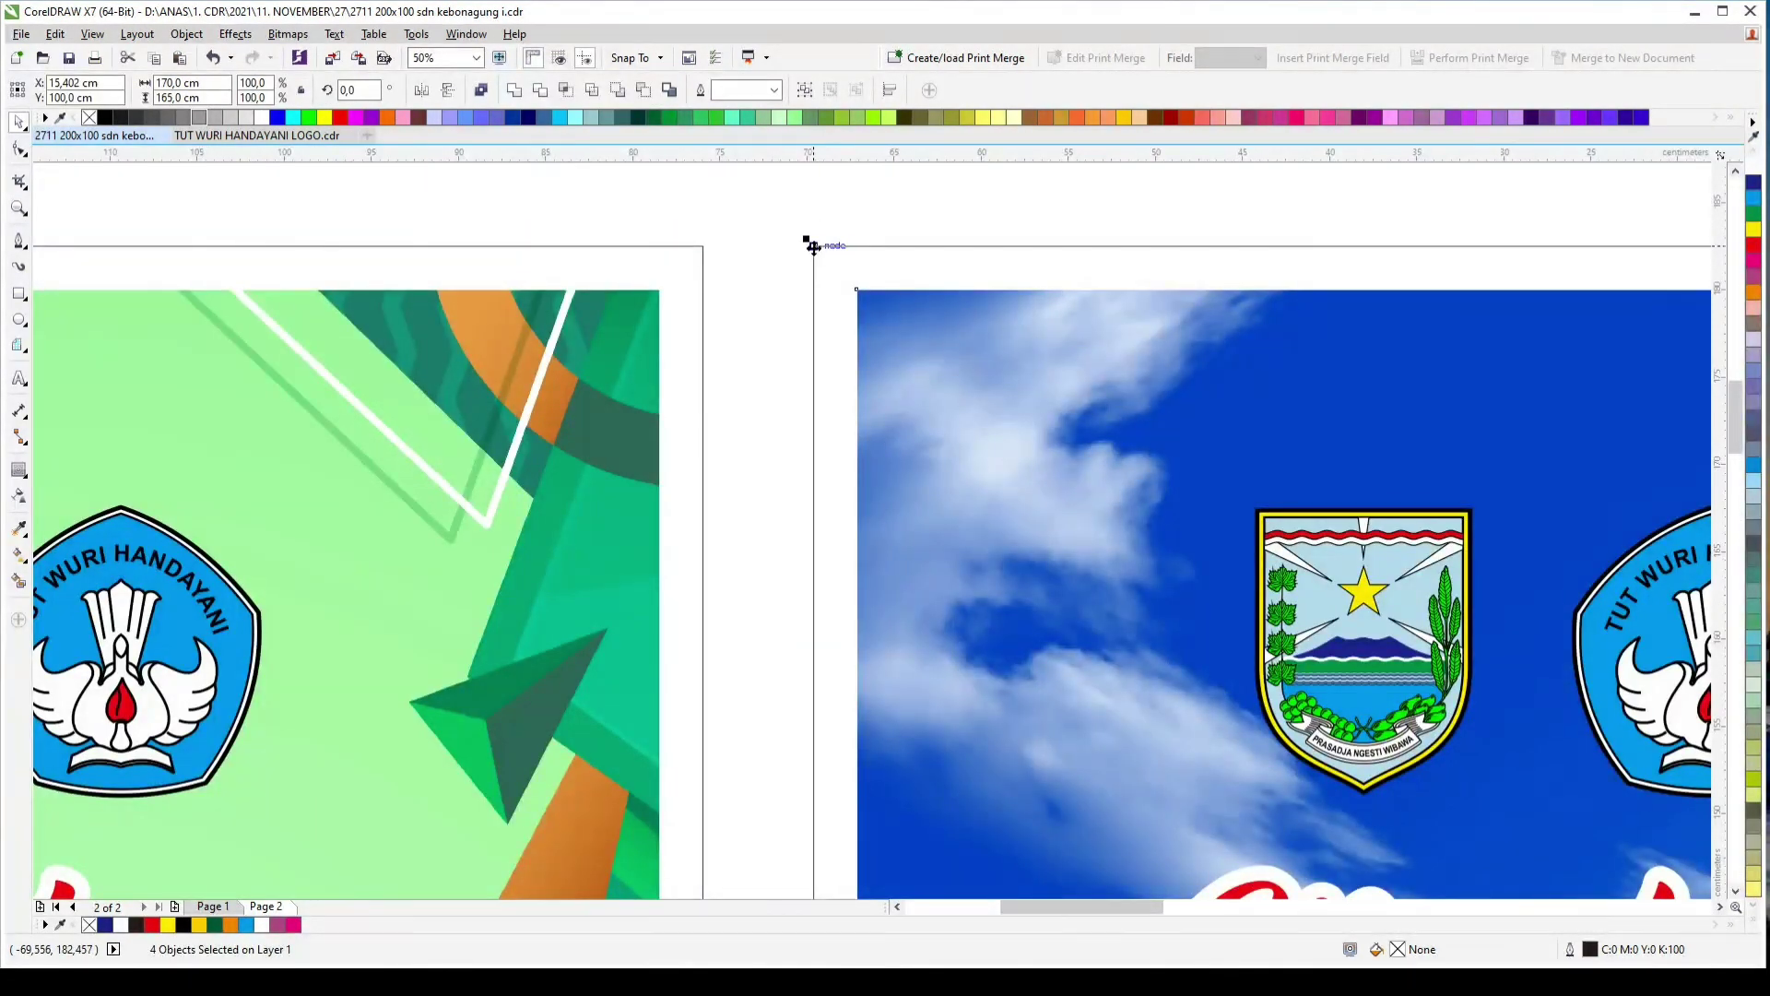
{"action": "left_click_drag", "start_coordinate": [814, 247], "coordinate": [703, 246]}
{"action": "left_click", "coordinate": [721, 214]}
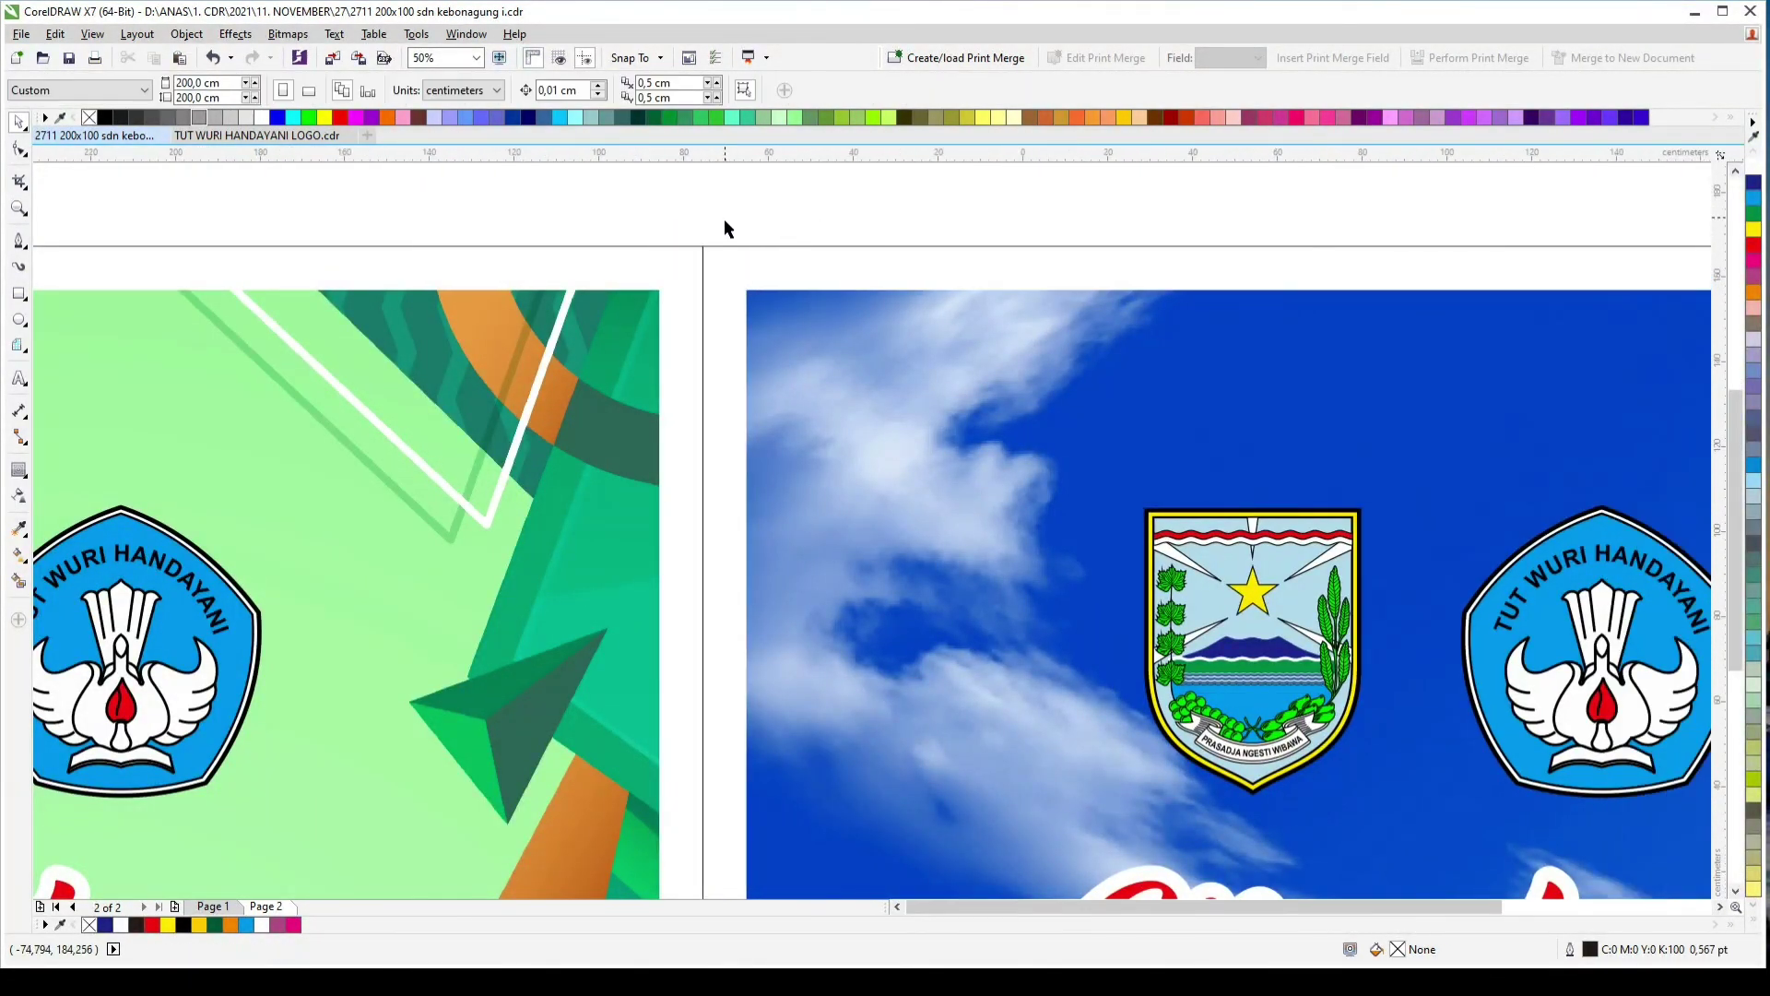
Step: Group all three banners with their frames and centre the group on the page
{"action": "key", "text": "F4"}
{"action": "key", "text": "ctrl+a"}
{"action": "key", "text": "ctrl+g"}
{"action": "key", "text": "p"}
{"action": "key", "text": "F4"}
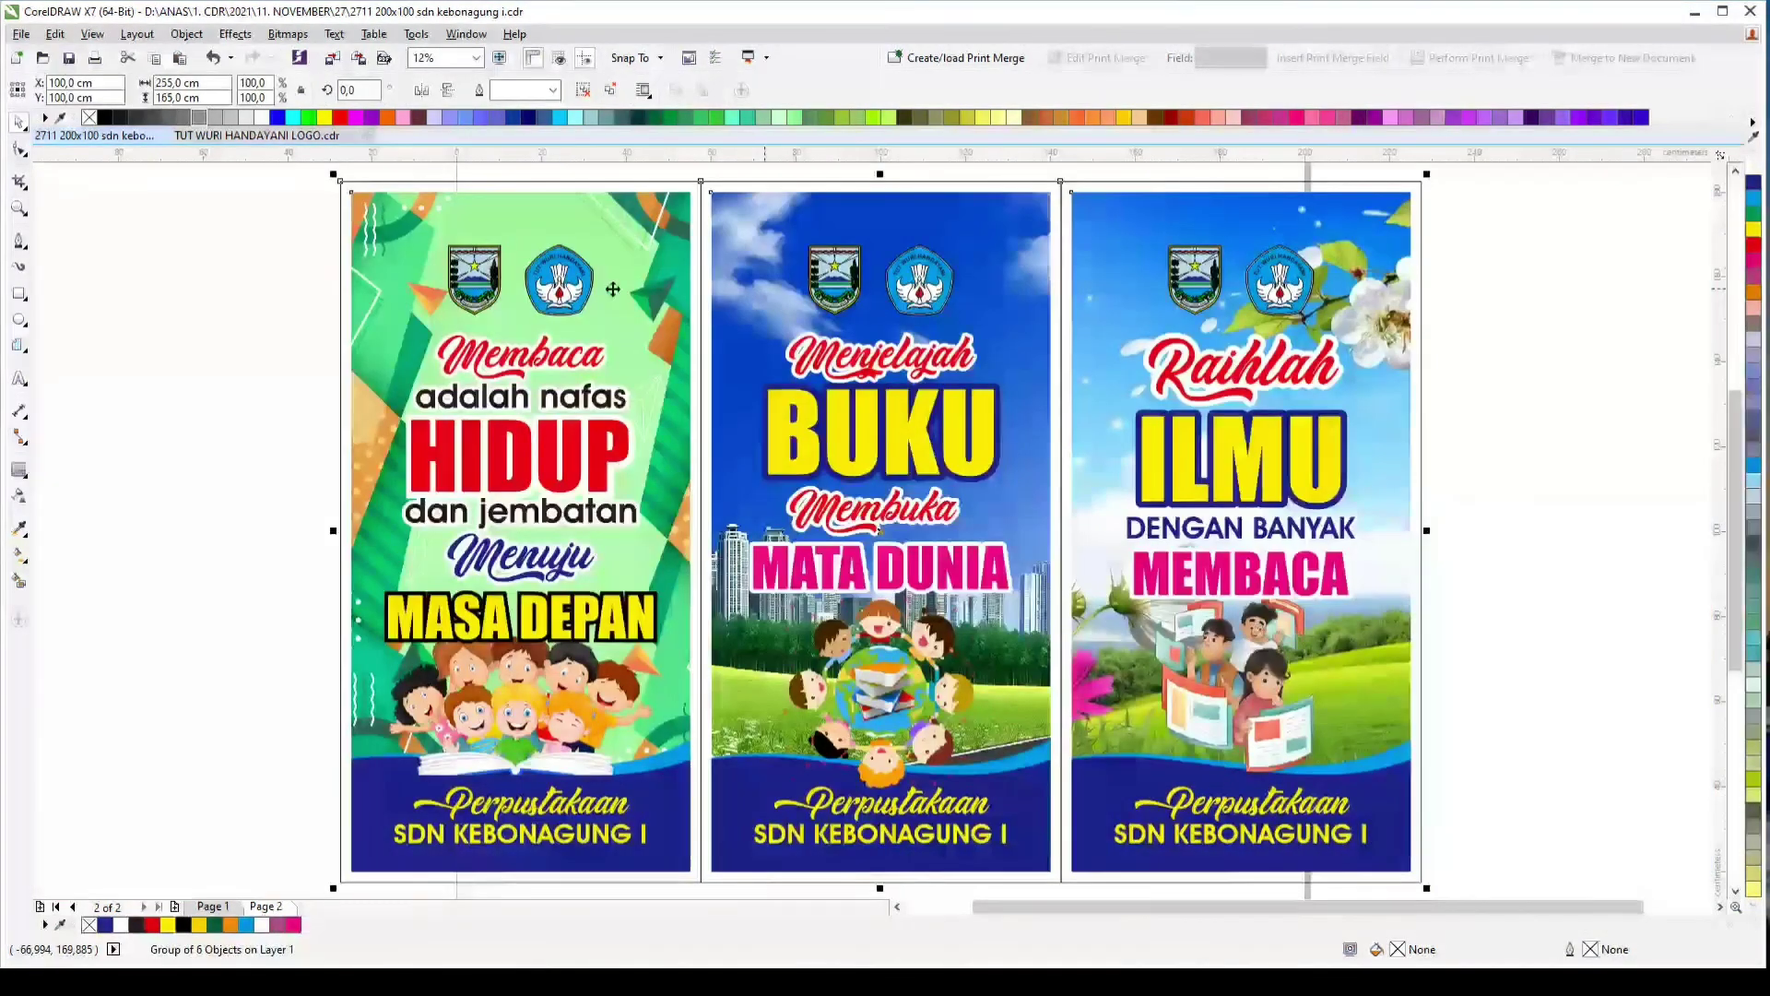
{"action": "left_click", "coordinate": [251, 279]}
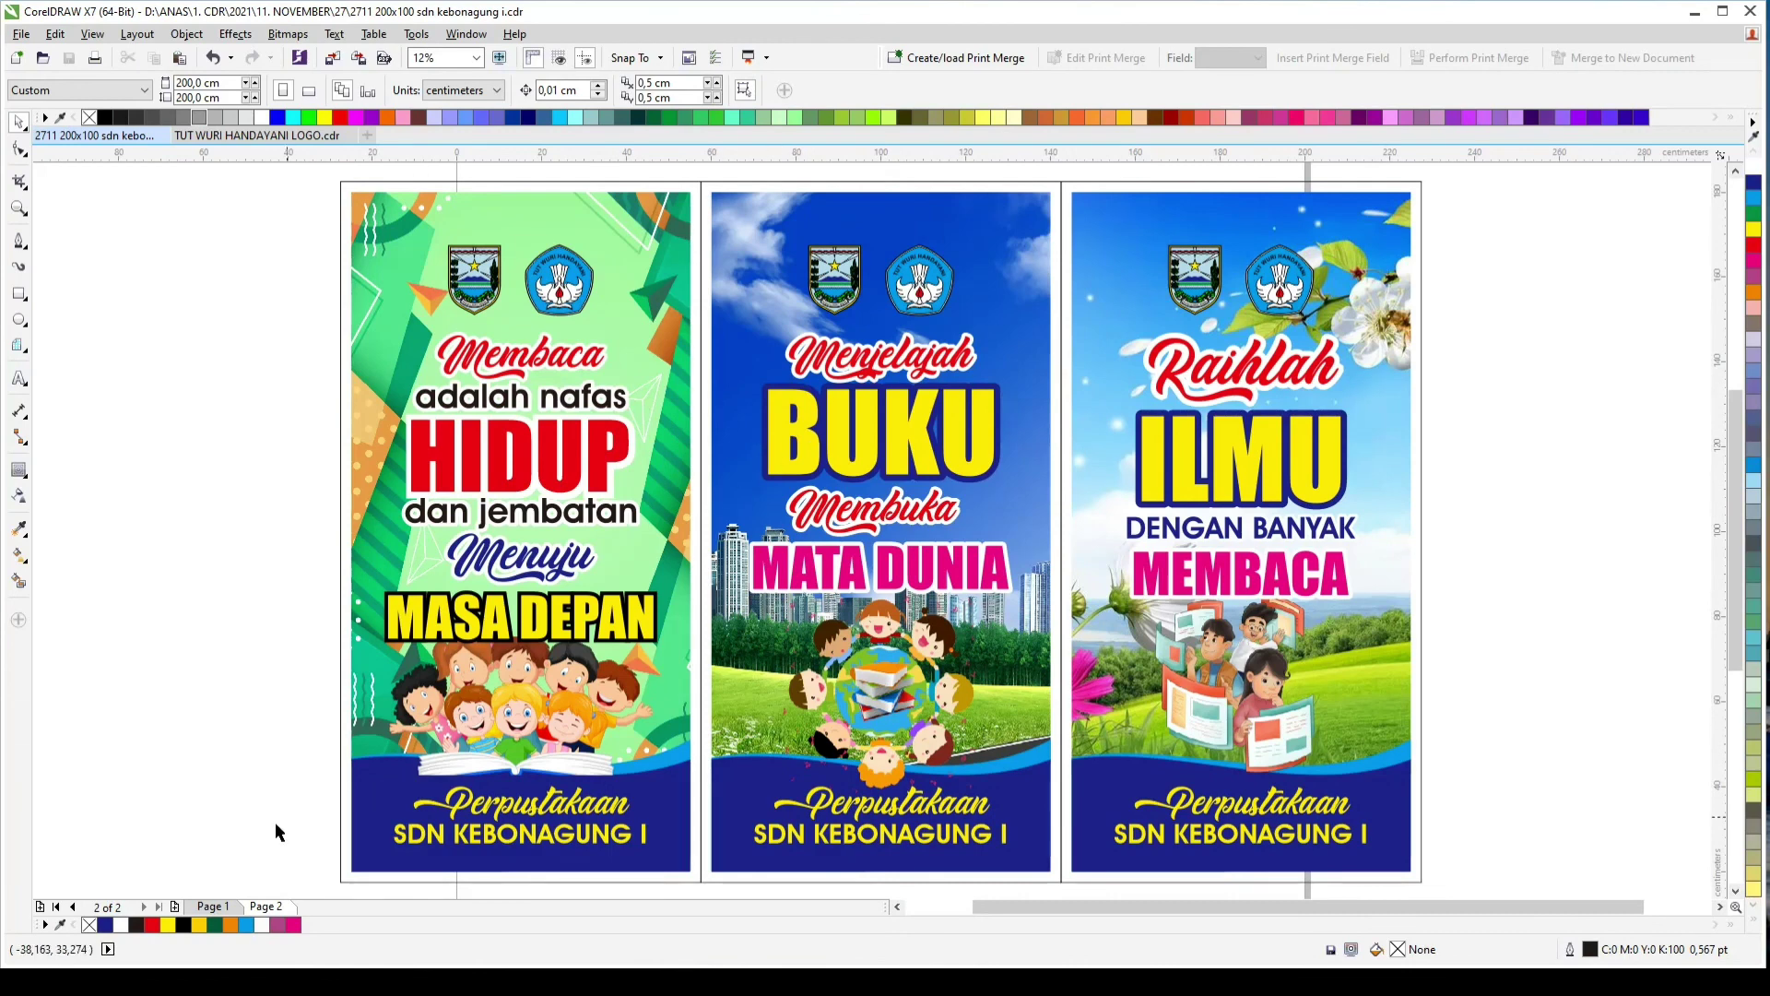
Step: On Page 1, add a centred 205 × 105 cm outline frame around the "Selamat Datang" banner
{"action": "left_click", "coordinate": [226, 909]}
{"action": "key", "text": "shift+F4"}
{"action": "left_click", "coordinate": [478, 248]}
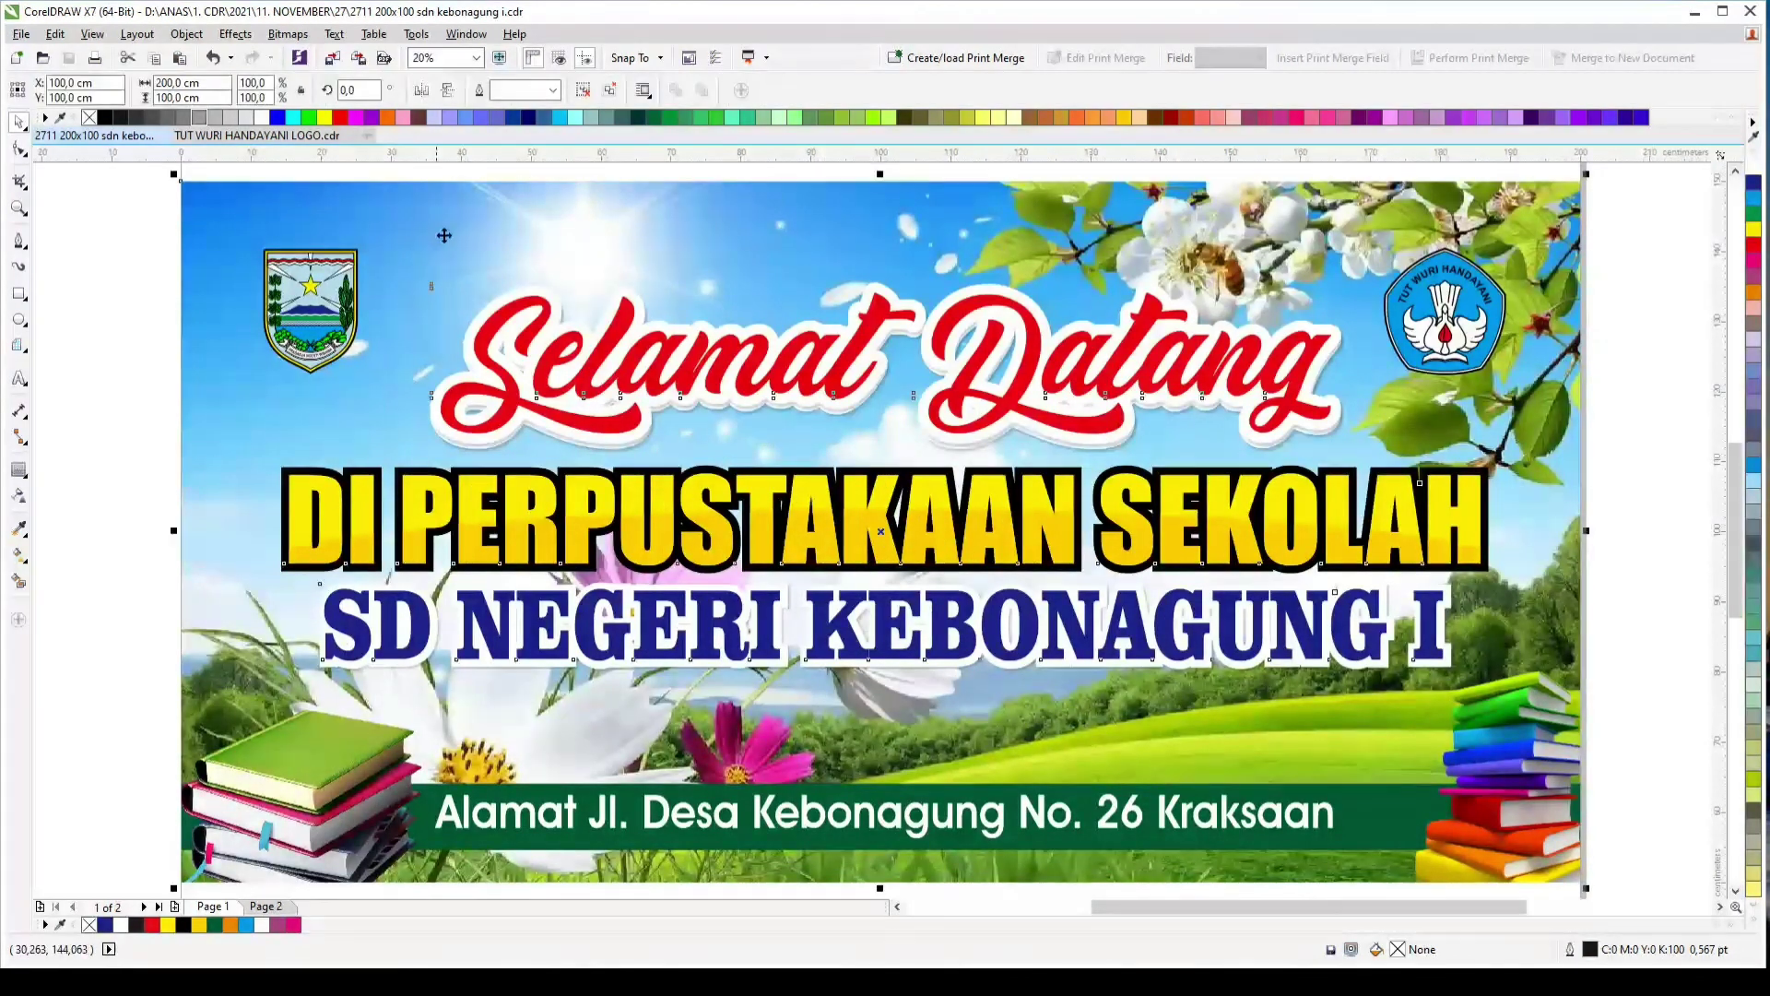
{"action": "left_click", "coordinate": [583, 89]}
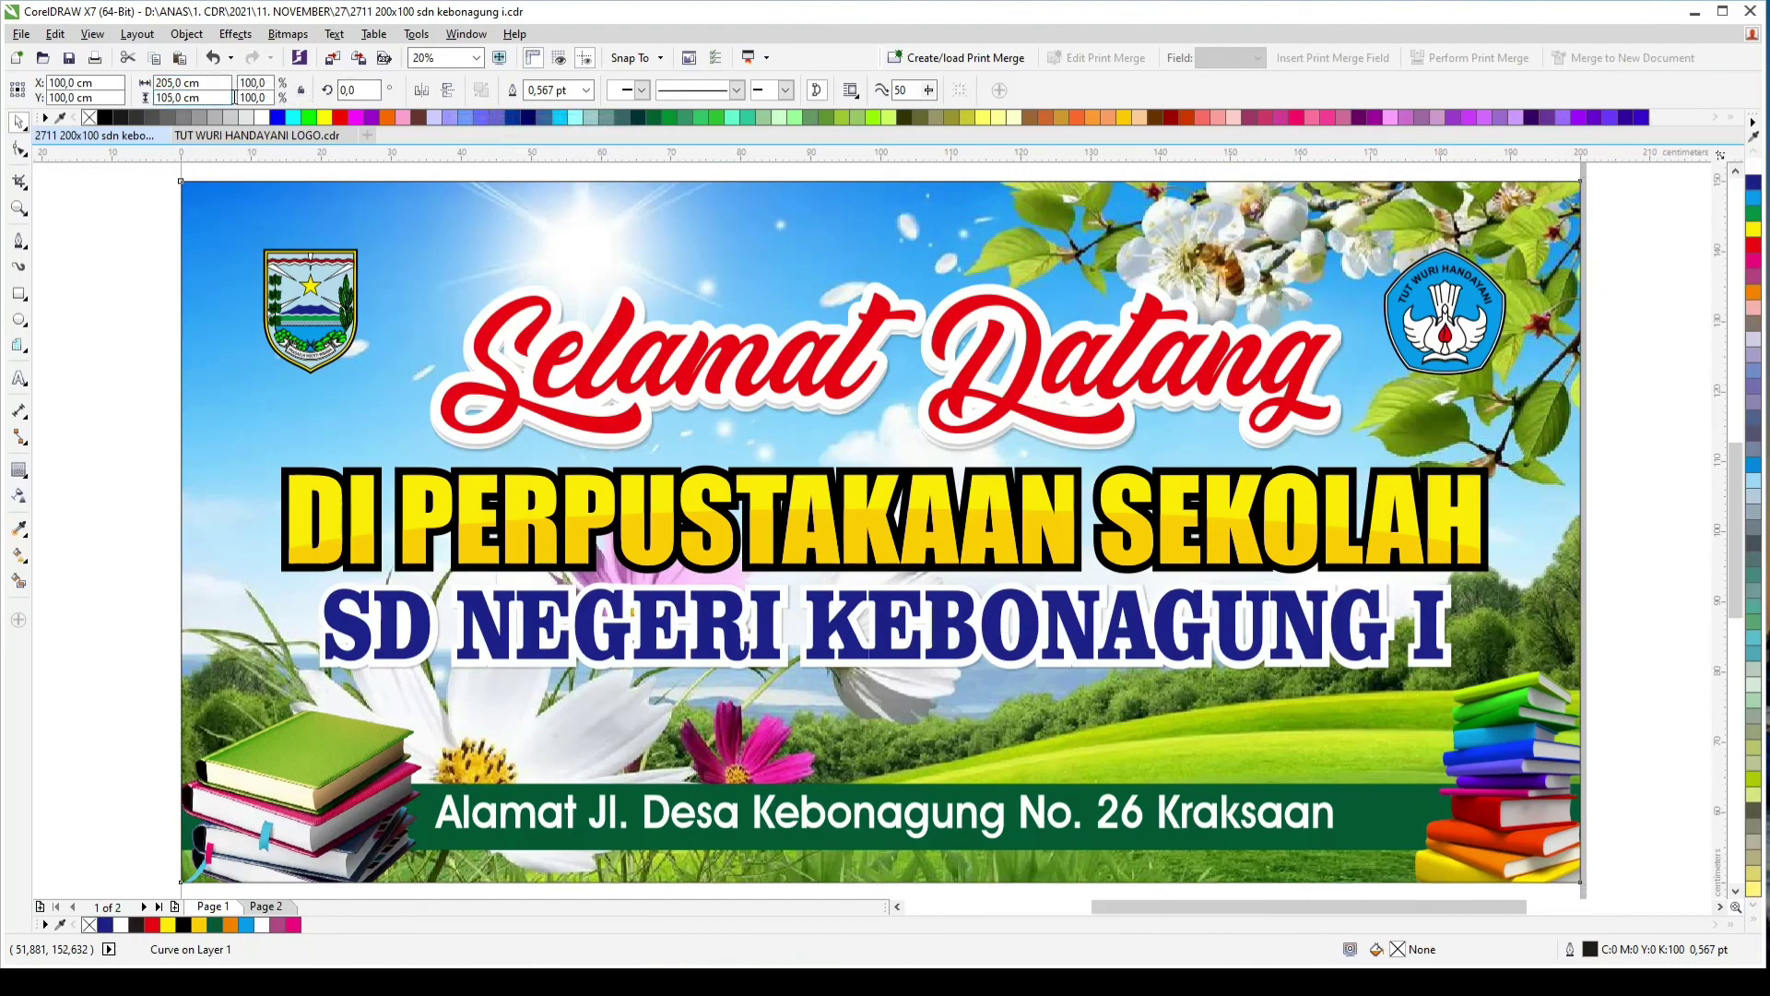
{"action": "key", "text": "shift+F4"}
{"action": "left_click", "coordinate": [135, 242]}
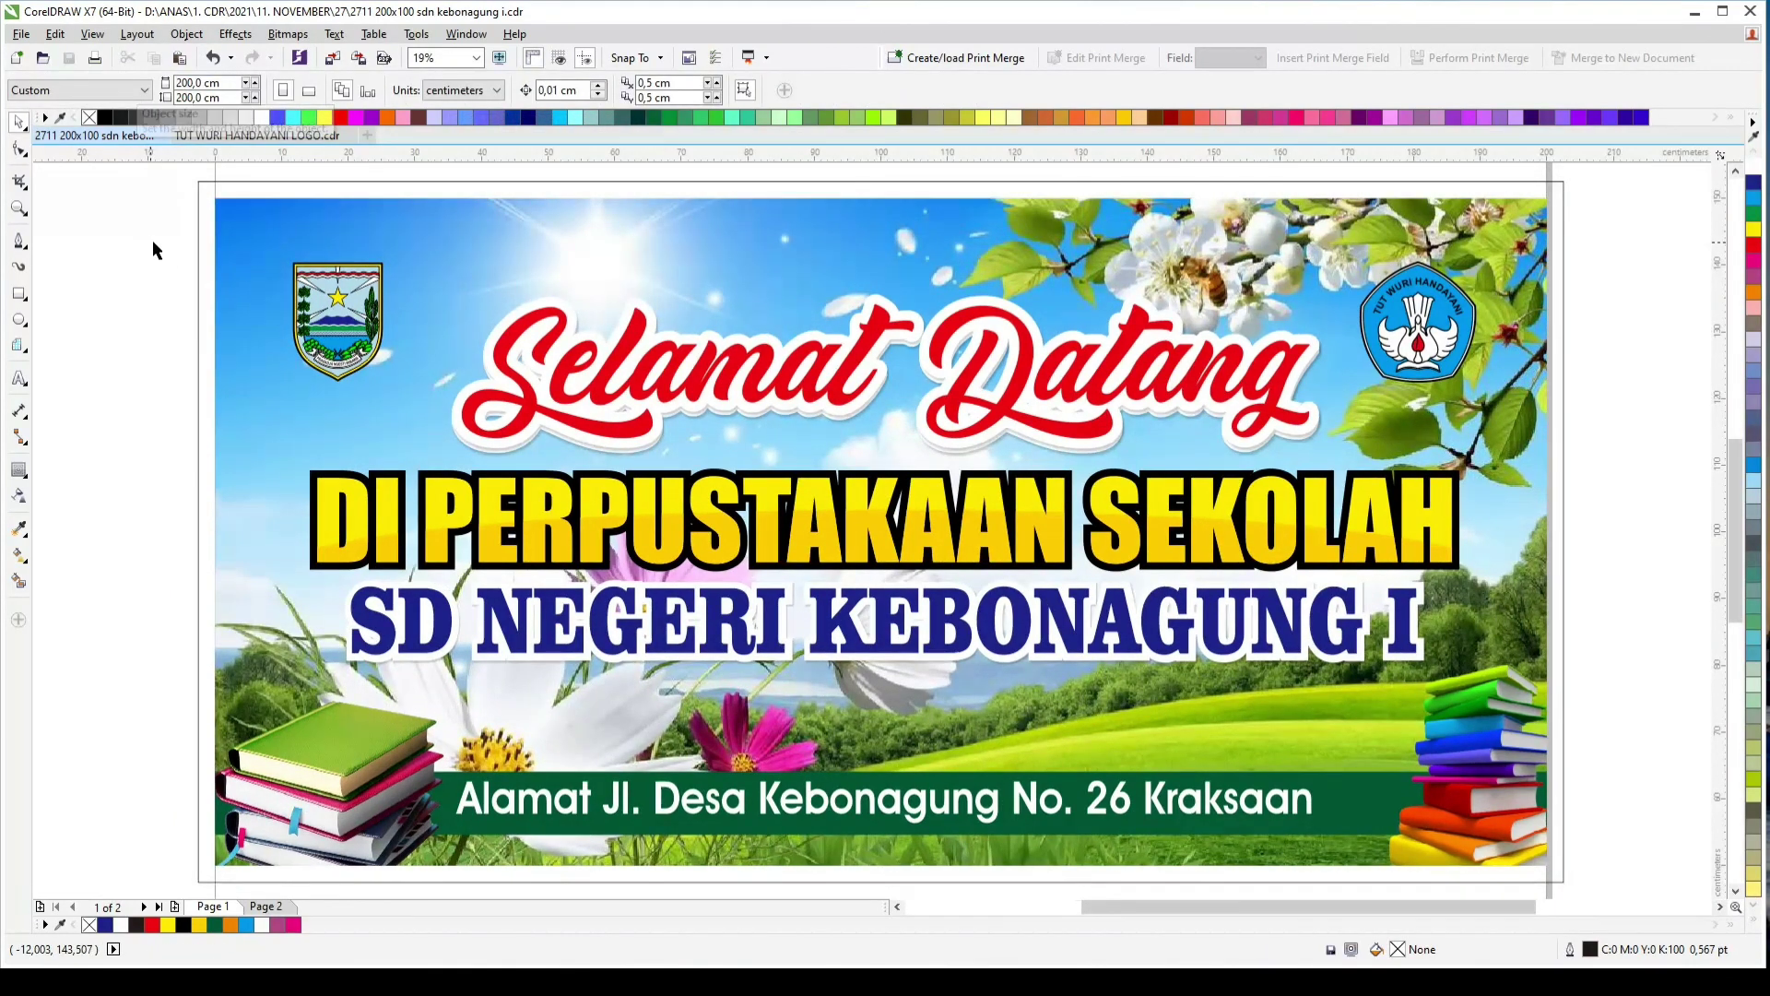